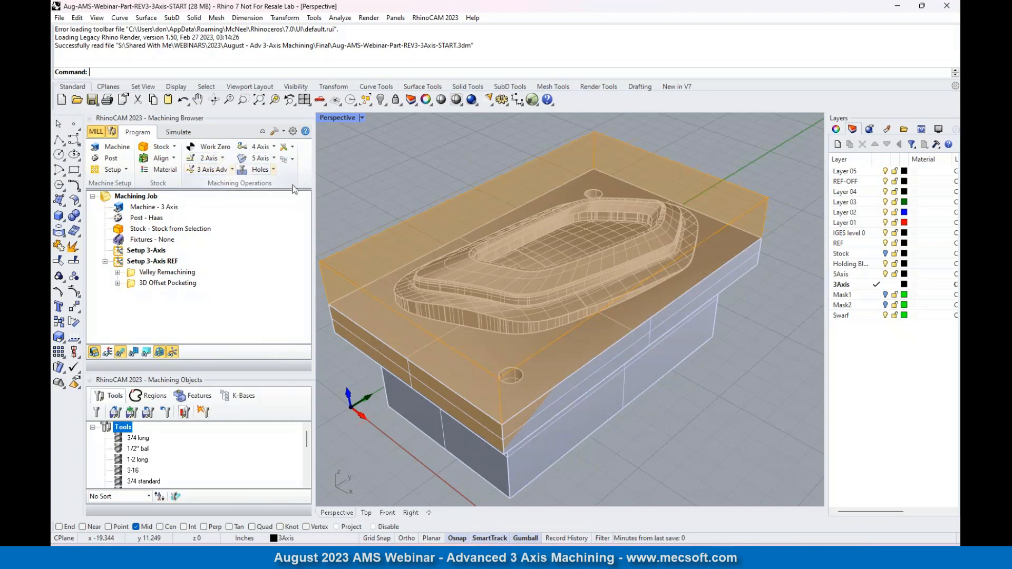
pyautogui.moveTo(649, 283); pyautogui.dragTo(611, 264, button='right')
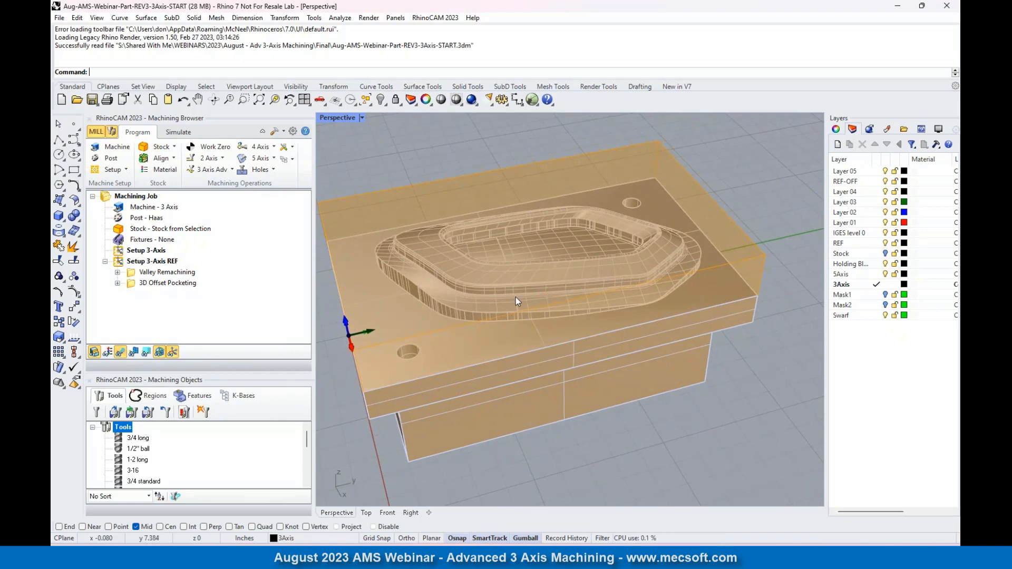
pyautogui.moveTo(516, 296); pyautogui.dragTo(513, 273, button='right')
pyautogui.scroll(8, 514, 273)
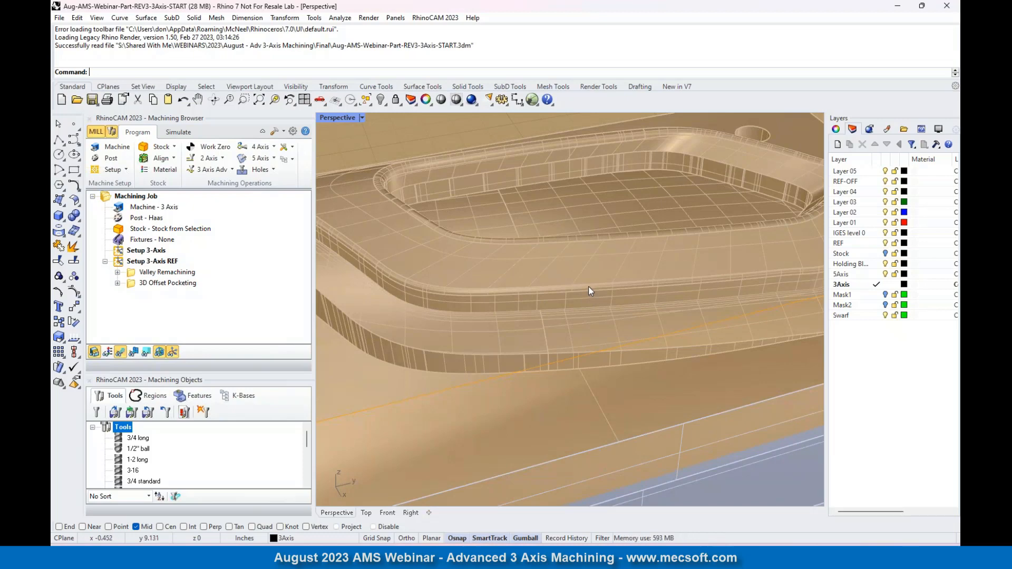
pyautogui.scroll(-6, 588, 286)
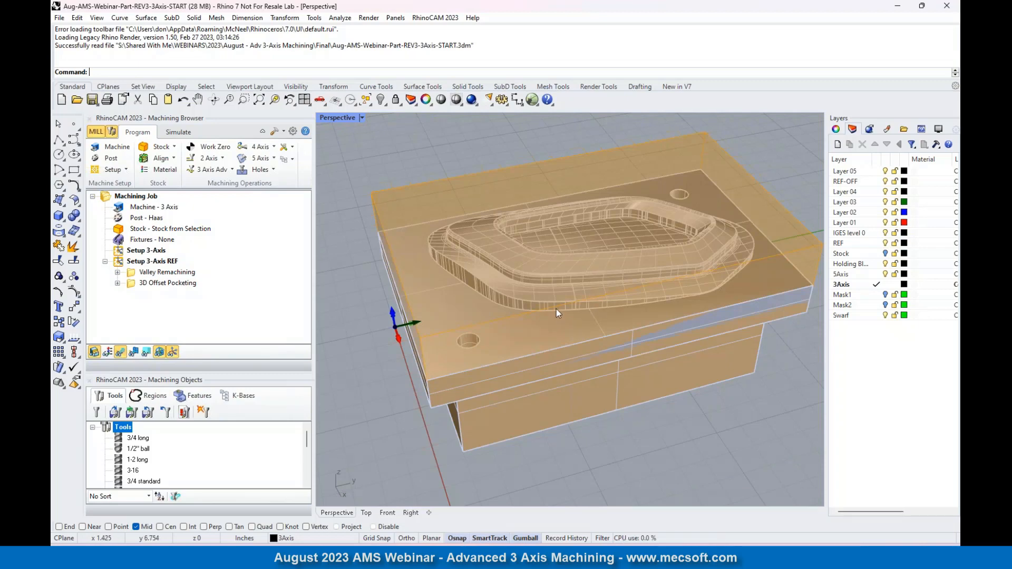
pyautogui.scroll(3, 658, 236)
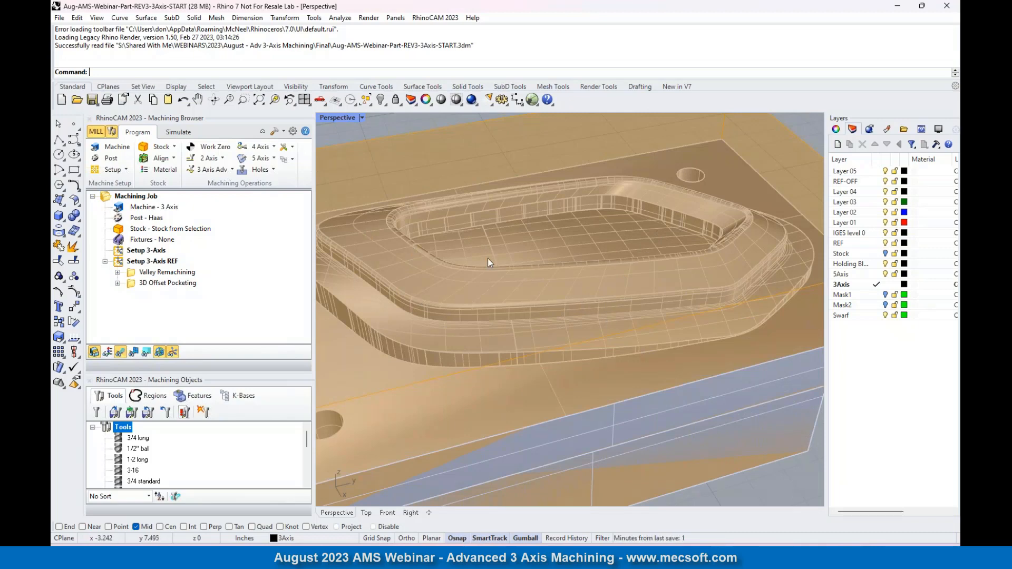
# Show the Stock layer, define the machining stock from its selected block, and hide the layer again.
pyautogui.click(118, 251)
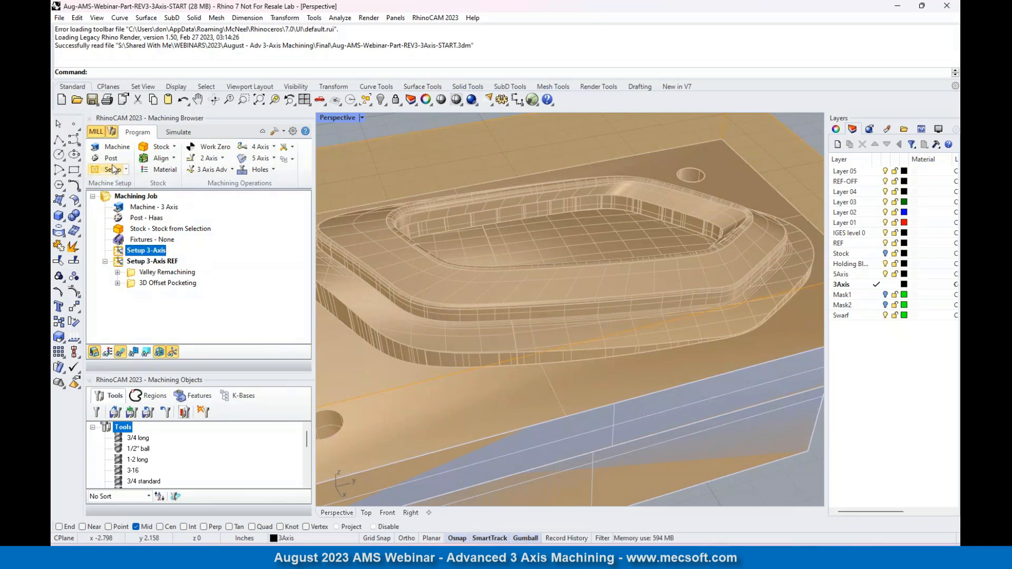
pyautogui.click(163, 150)
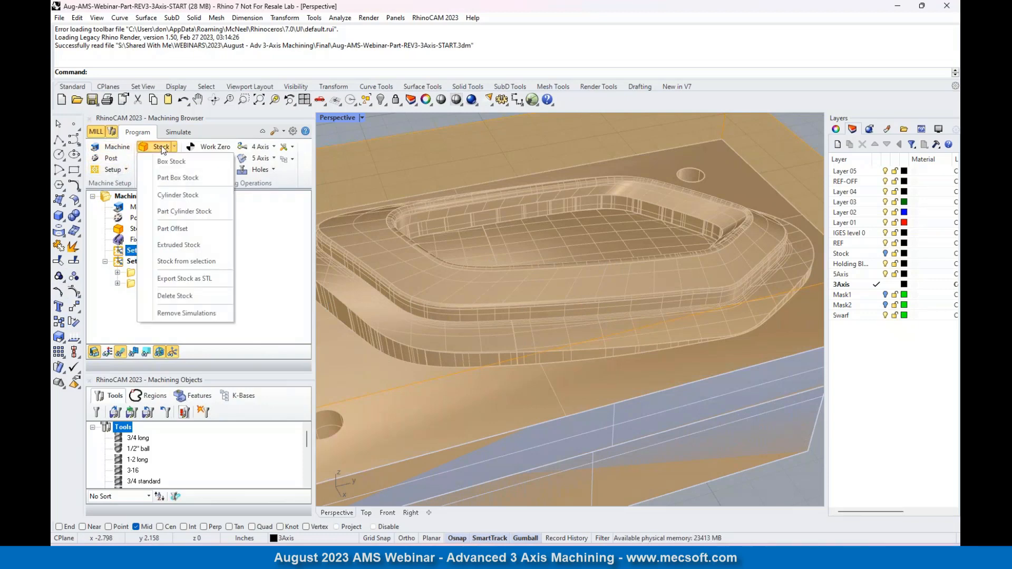
pyautogui.click(885, 254)
pyautogui.scroll(-5, 612, 252)
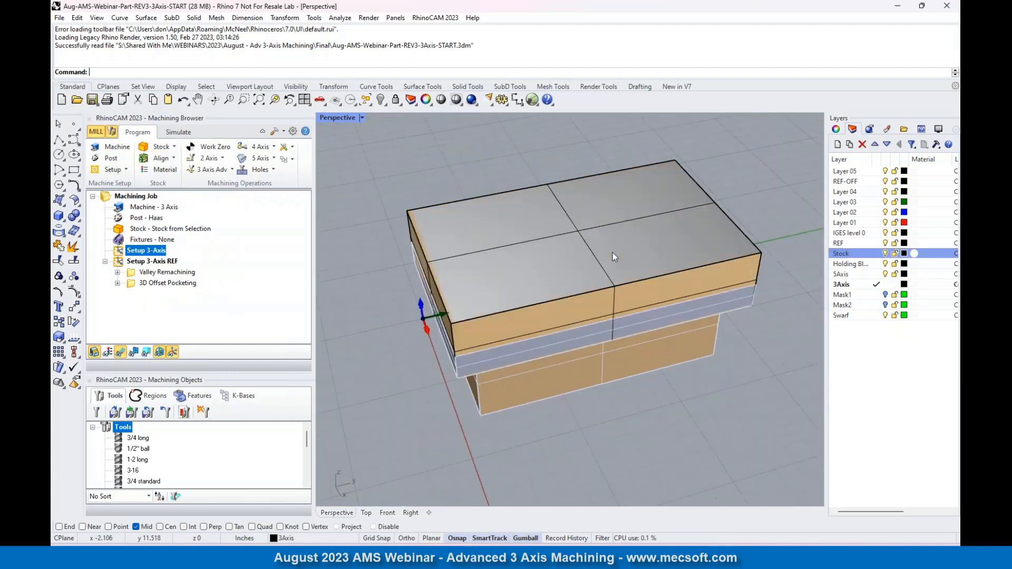
pyautogui.click(595, 246)
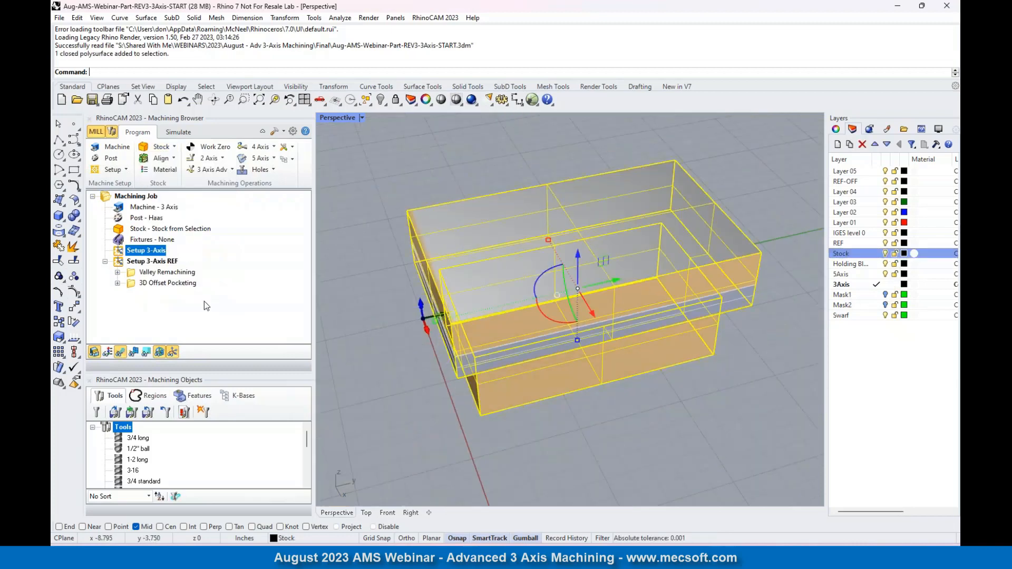
pyautogui.click(174, 146)
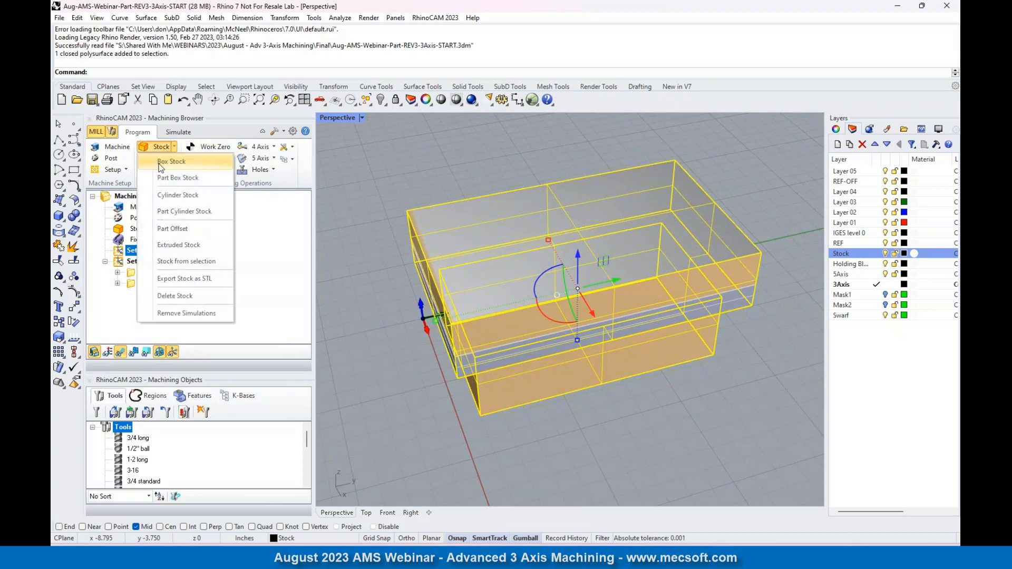
pyautogui.click(202, 260)
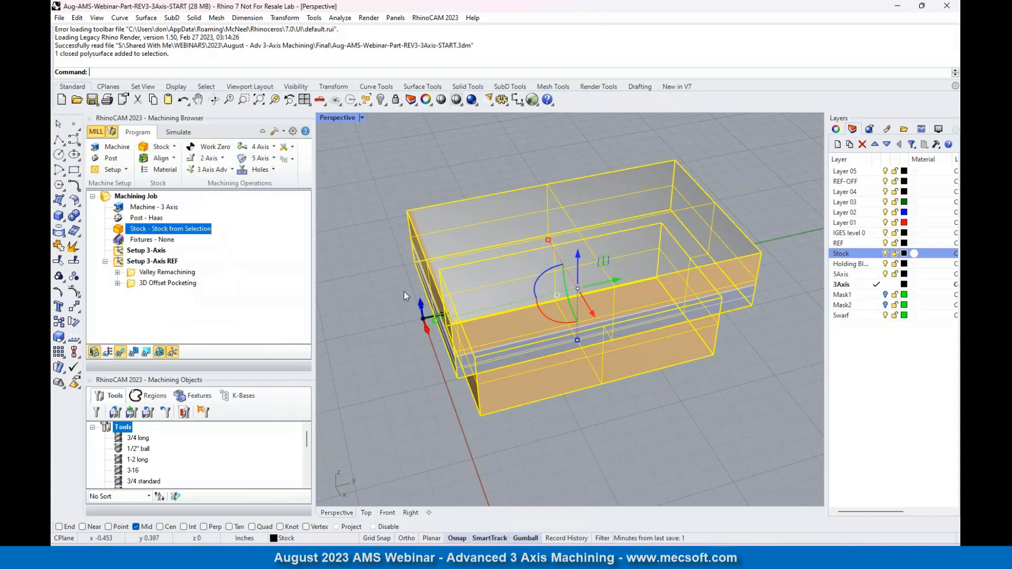
pyautogui.click(885, 254)
pyautogui.moveTo(699, 437); pyautogui.dragTo(575, 371, button='right')
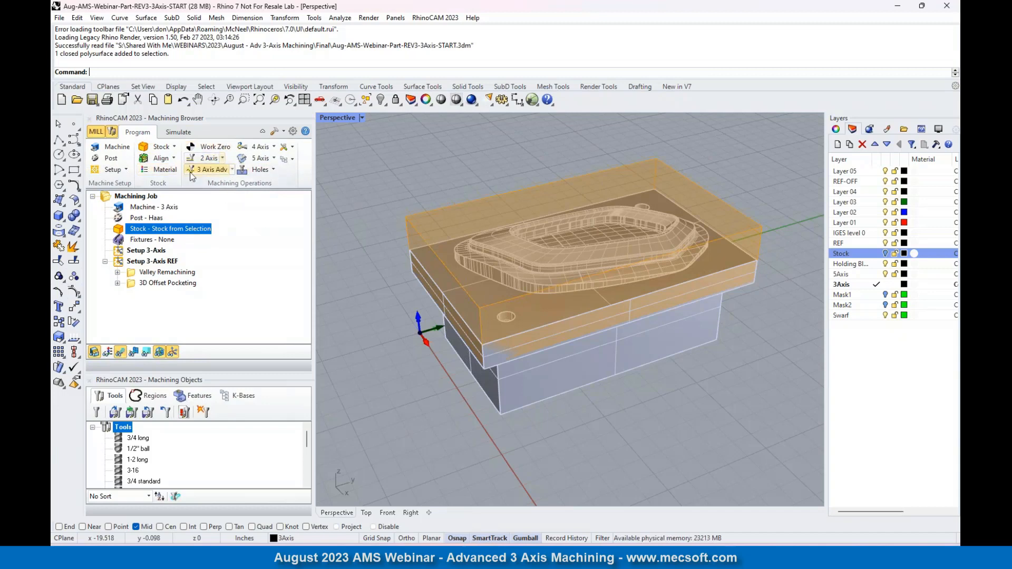
# Create a work zero at the stock box's highest-Z south-west corner and place it under Setup 3-Axis.
pyautogui.click(215, 147)
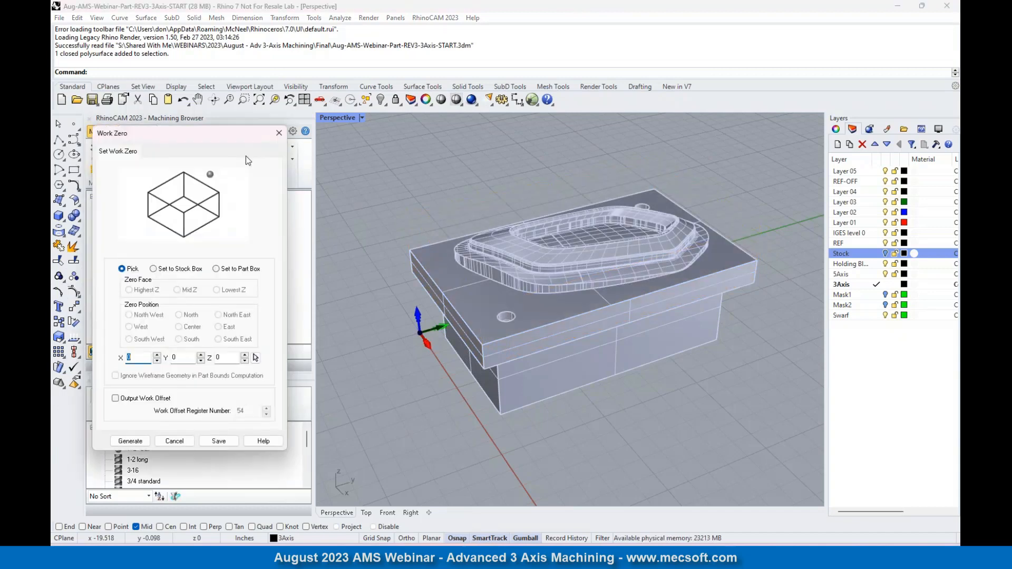
pyautogui.click(157, 269)
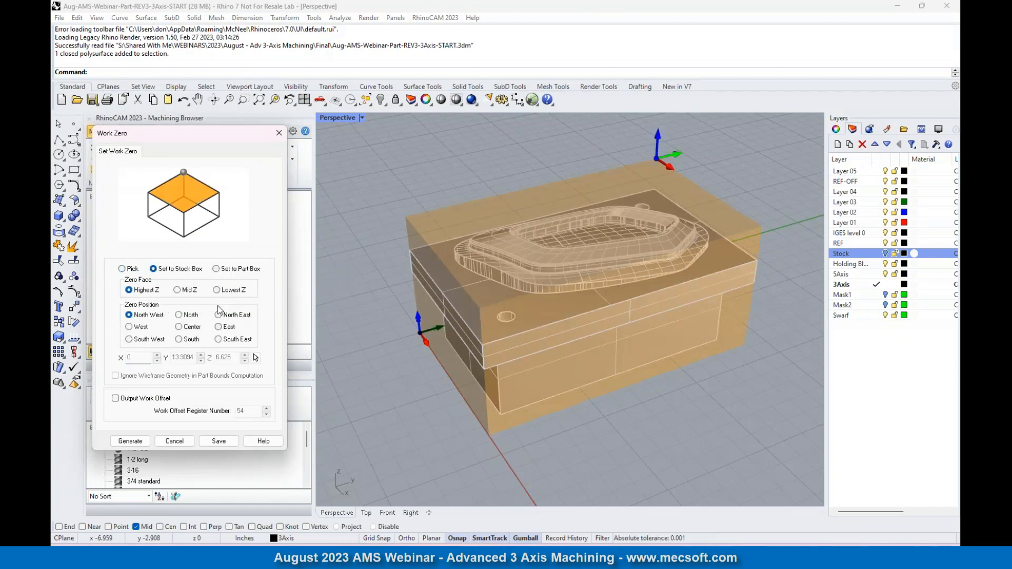
pyautogui.click(129, 340)
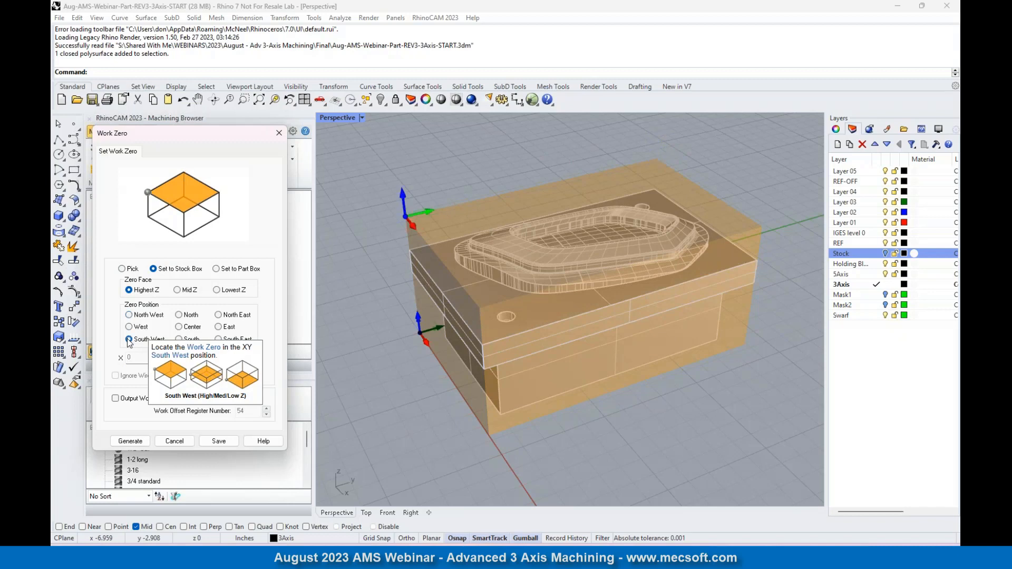
pyautogui.click(130, 442)
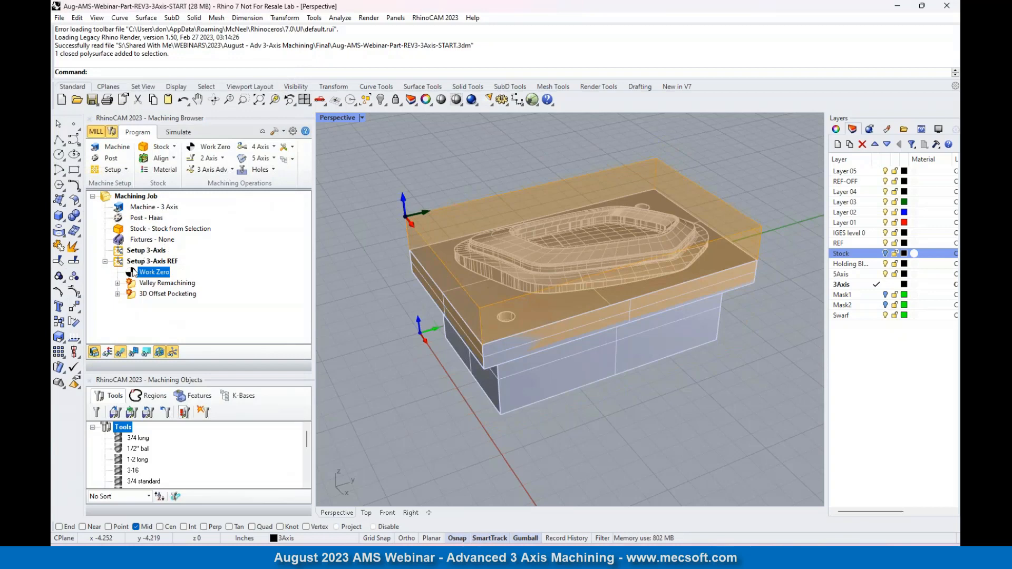
pyautogui.moveTo(133, 276); pyautogui.dragTo(140, 252)
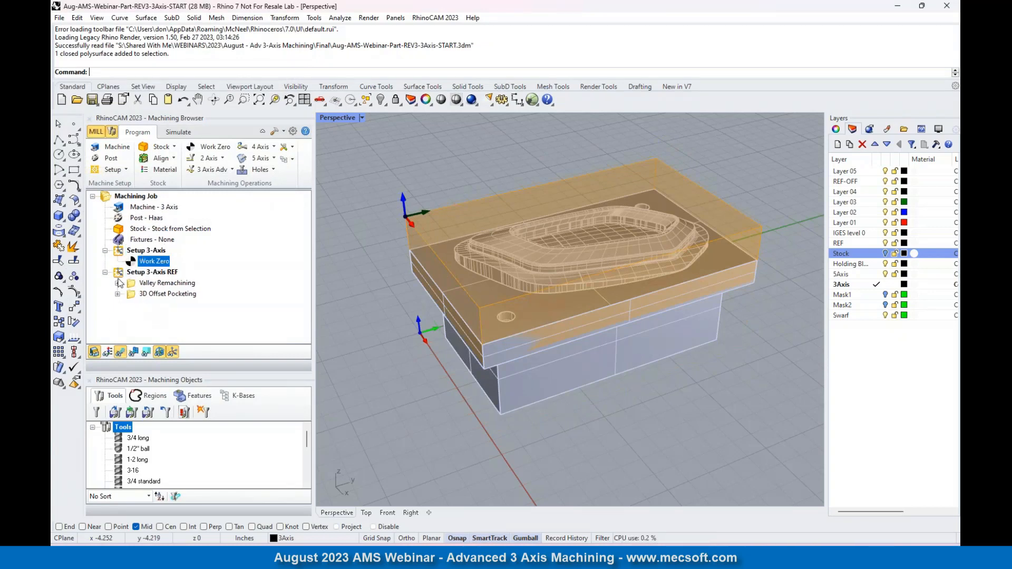
pyautogui.click(118, 274)
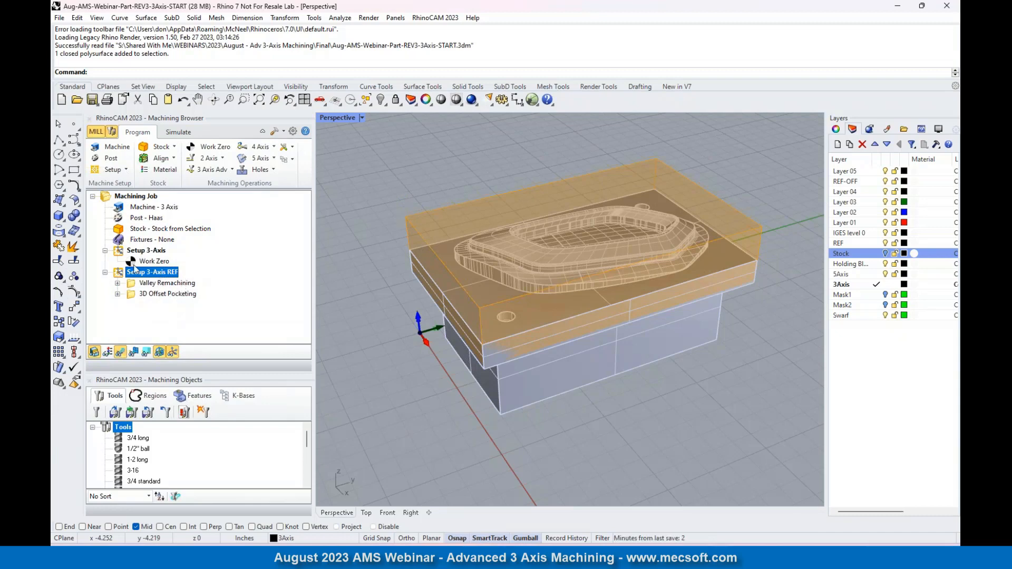
# Start a 3-axis Horizontal Roughing operation after the work zero, using the 3/4 long tool.
pyautogui.click(141, 262)
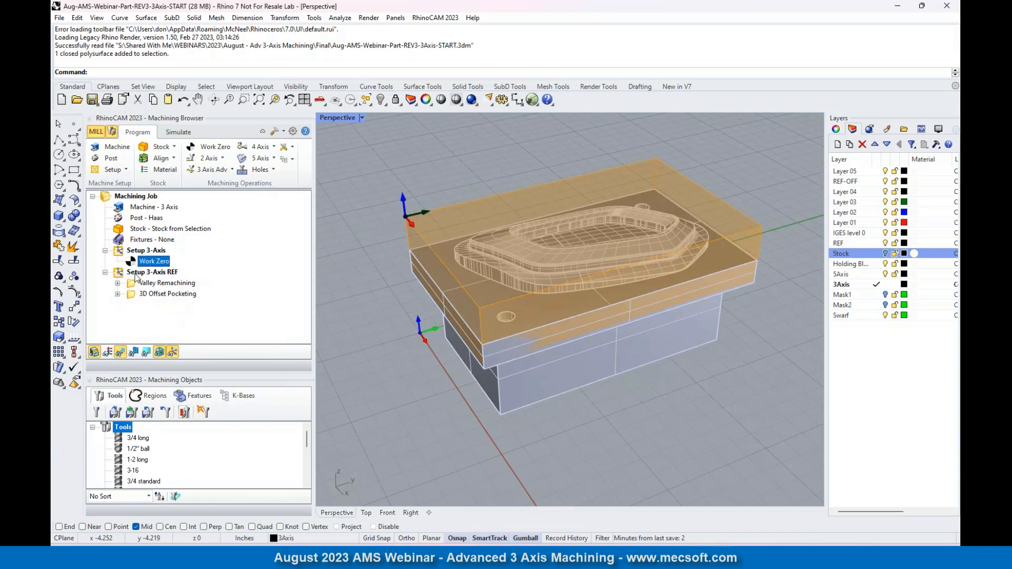
pyautogui.click(232, 169)
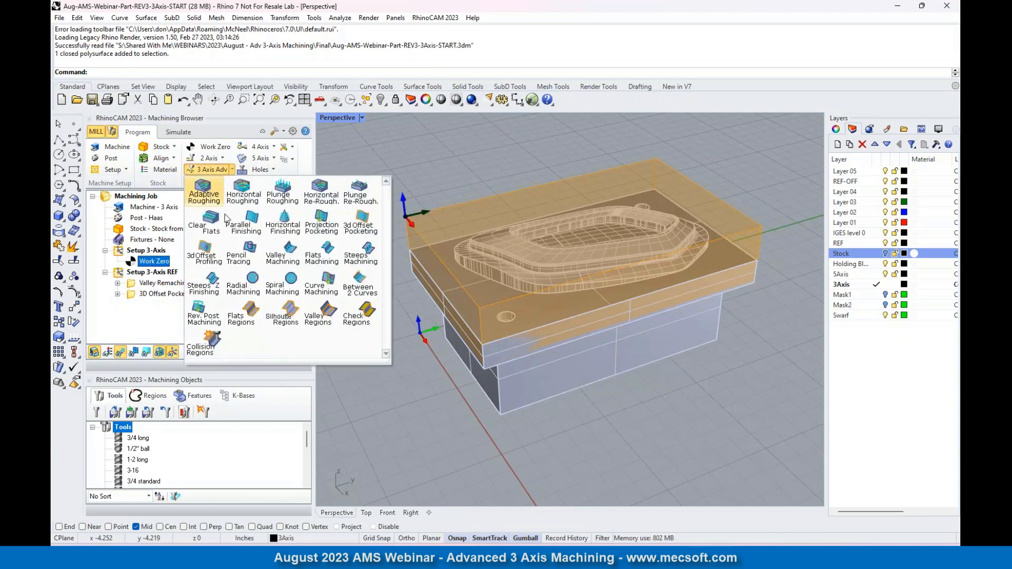
pyautogui.click(246, 197)
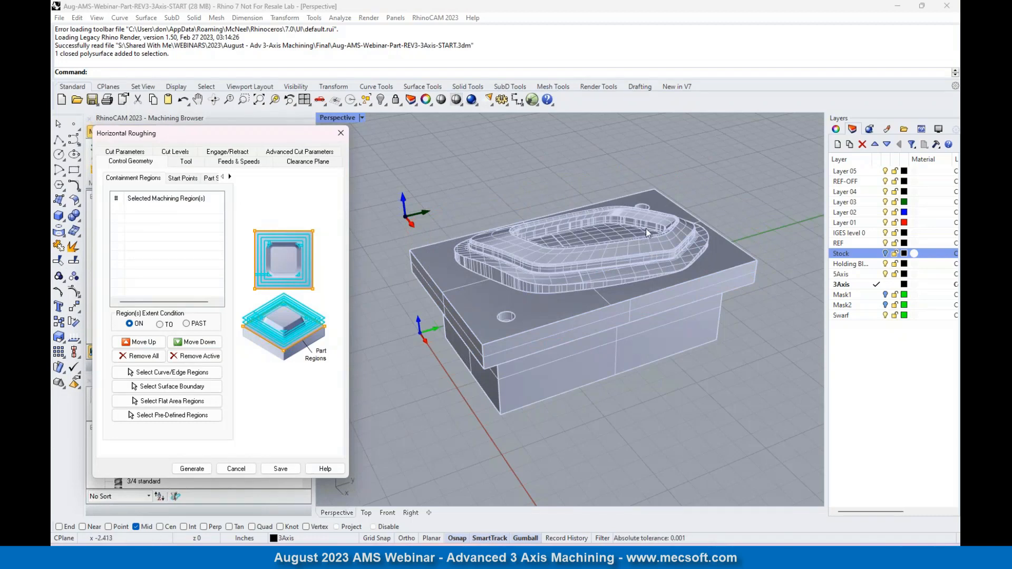
pyautogui.click(184, 165)
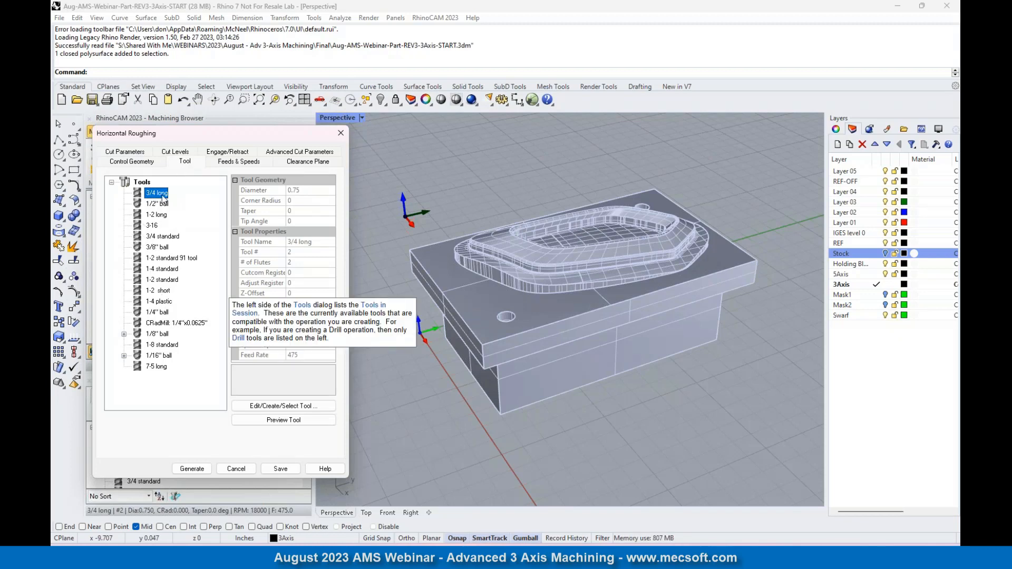
# Review the roughing operation's feeds and speeds, clearance plane, cut parameters, cut levels and engage/retract settings.
pyautogui.click(246, 163)
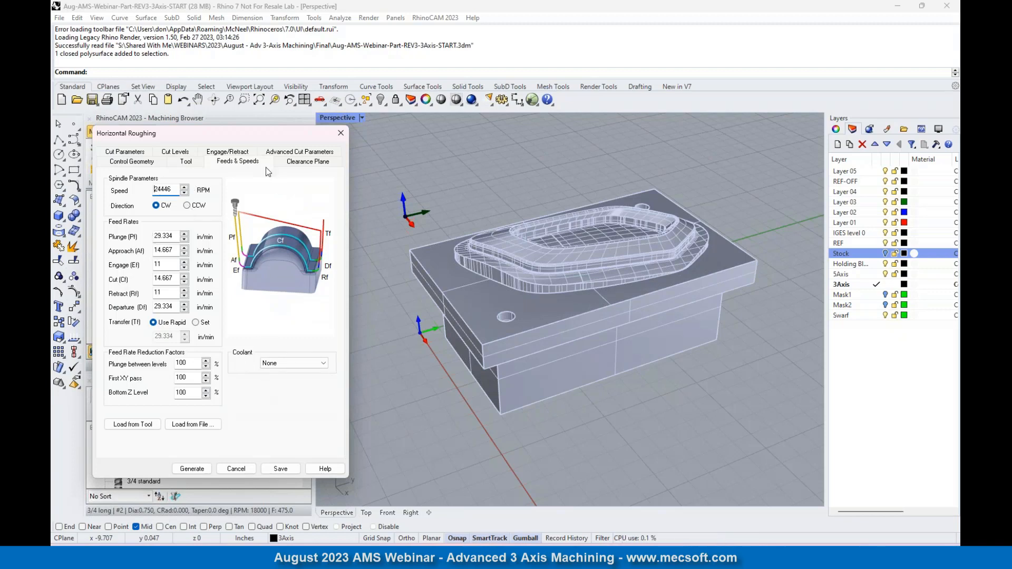
pyautogui.click(324, 165)
pyautogui.moveTo(652, 248)
pyautogui.mouseDown(button='right')
pyautogui.moveTo(652, 211)
pyautogui.moveTo(651, 247)
pyautogui.mouseUp(button='right')
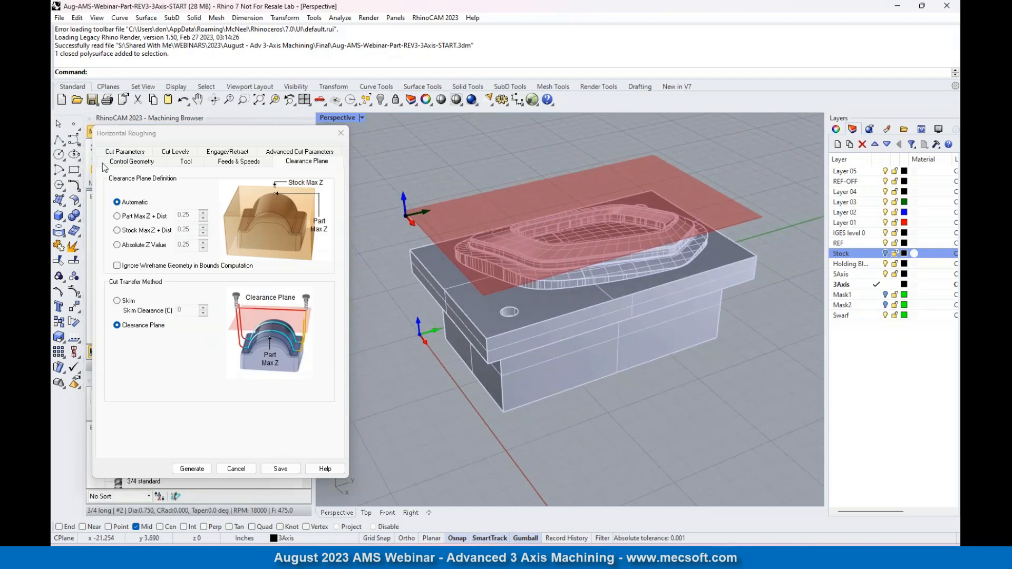
pyautogui.click(124, 152)
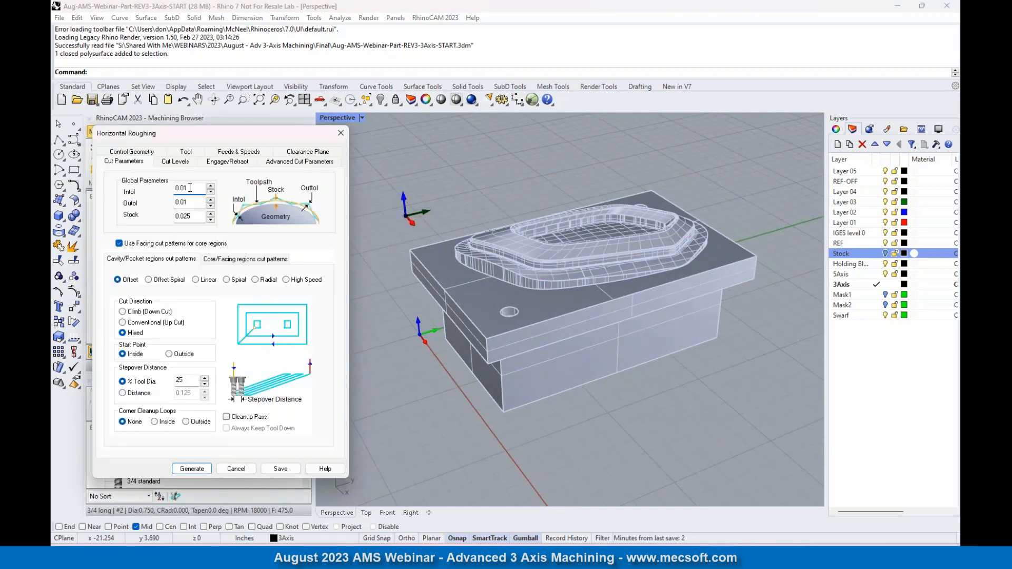
pyautogui.moveTo(190, 188)
pyautogui.doubleClick(182, 216)
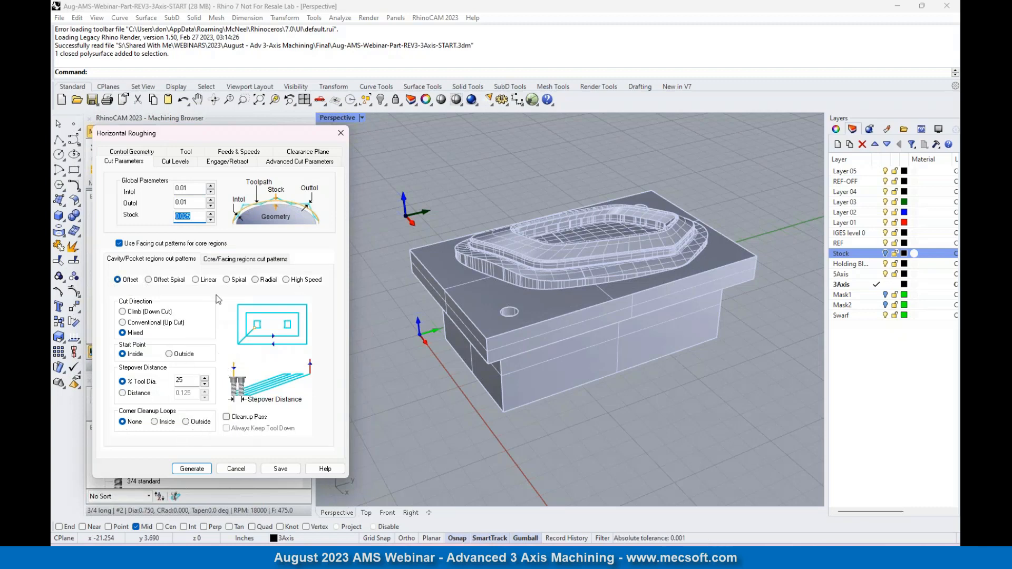
pyautogui.click(171, 162)
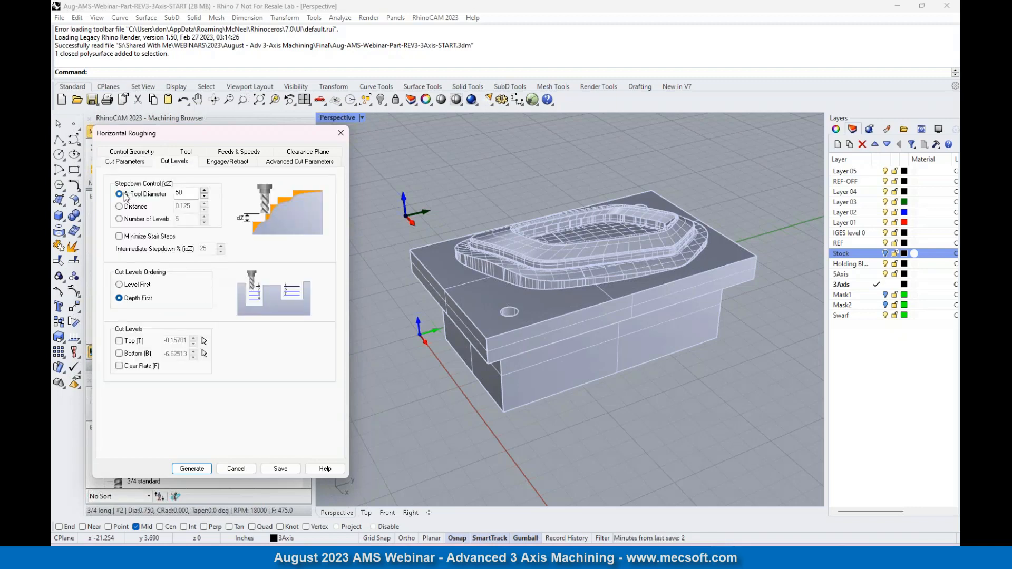
pyautogui.moveTo(185, 194)
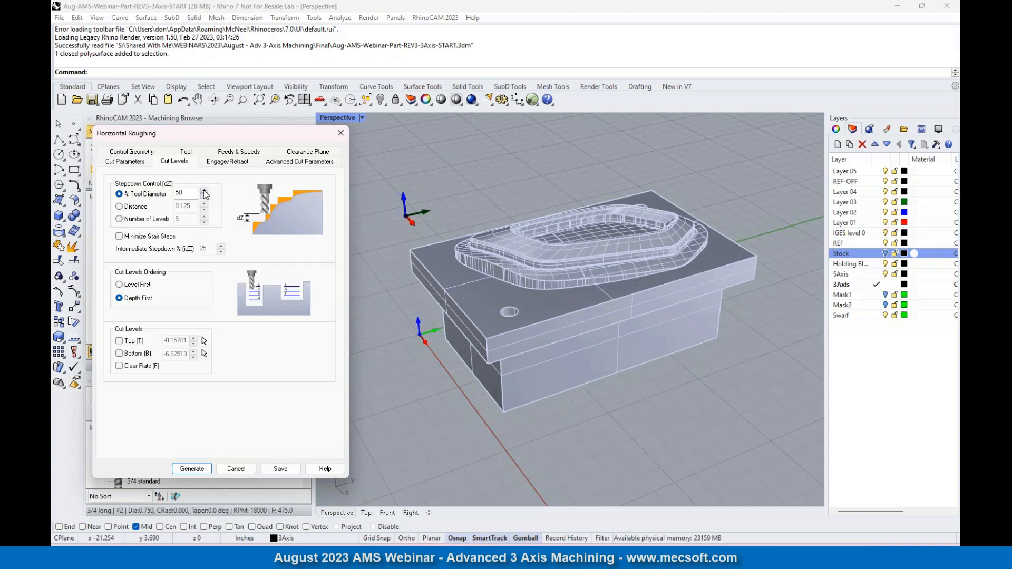
pyautogui.click(222, 162)
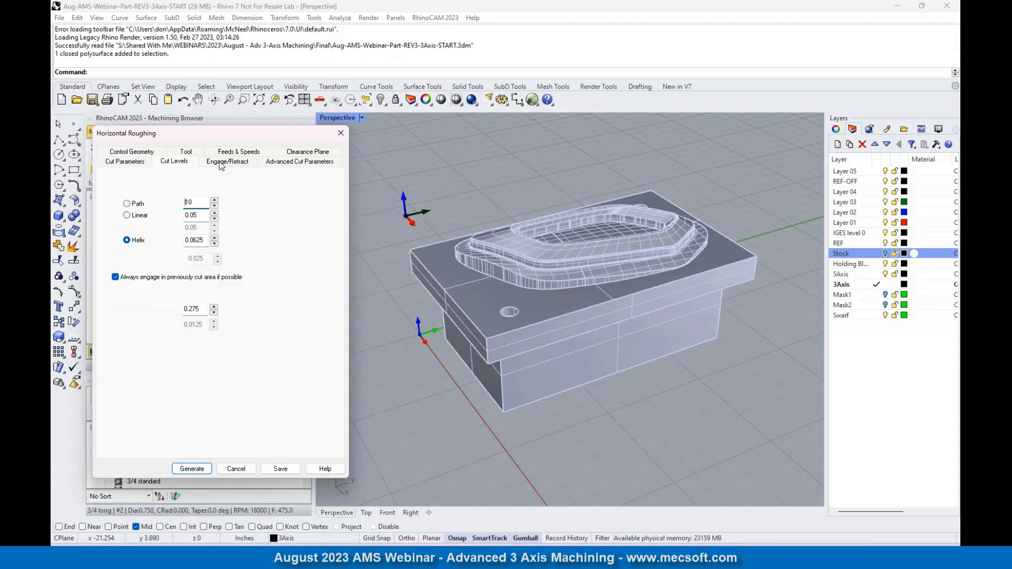
# Set the roughing operation's arc fitting tolerance to 0.02 and generate the toolpath.
pyautogui.click(298, 163)
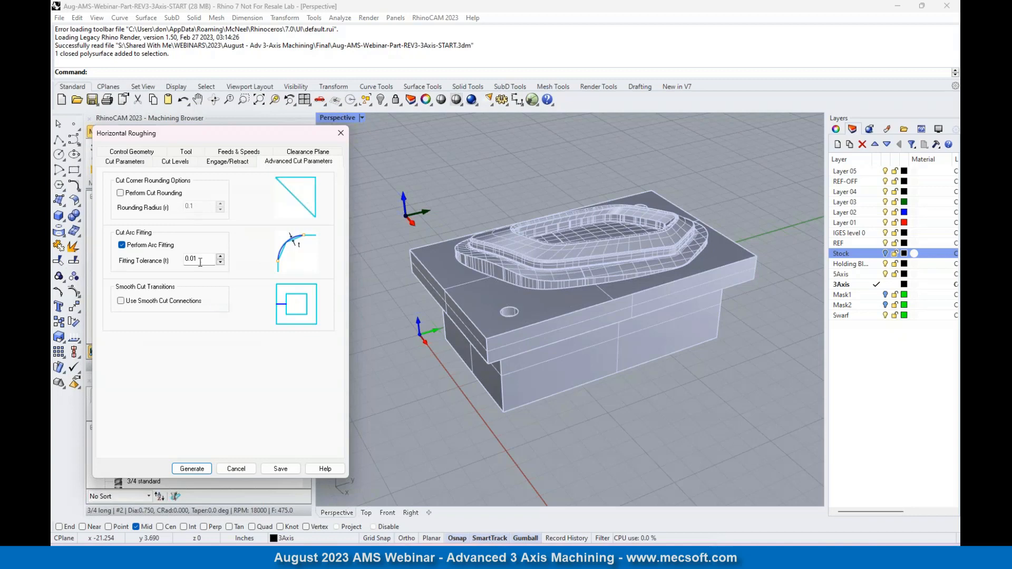
pyautogui.moveTo(209, 260); pyautogui.dragTo(194, 260)
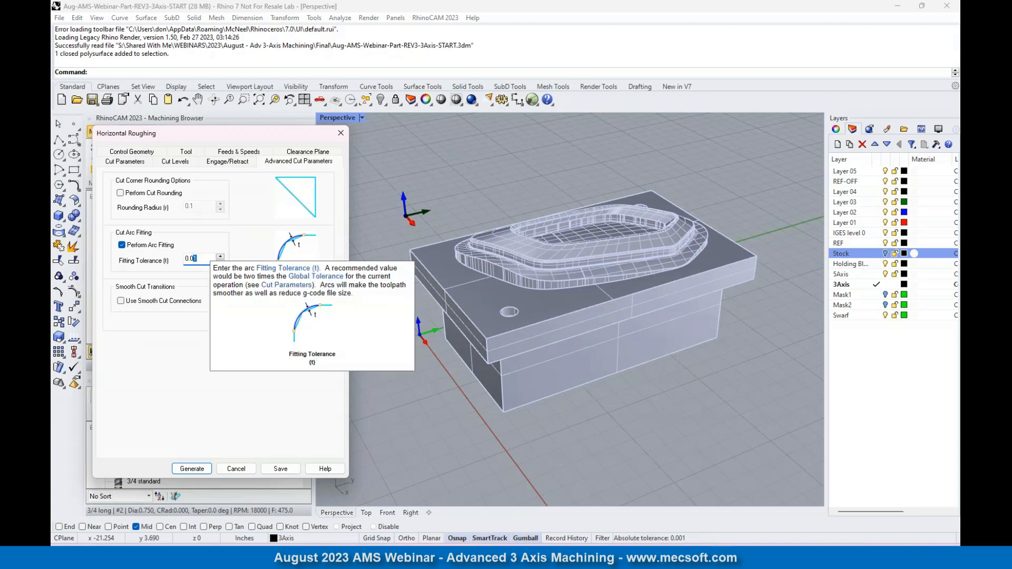
pyautogui.write('2')
pyautogui.click(196, 468)
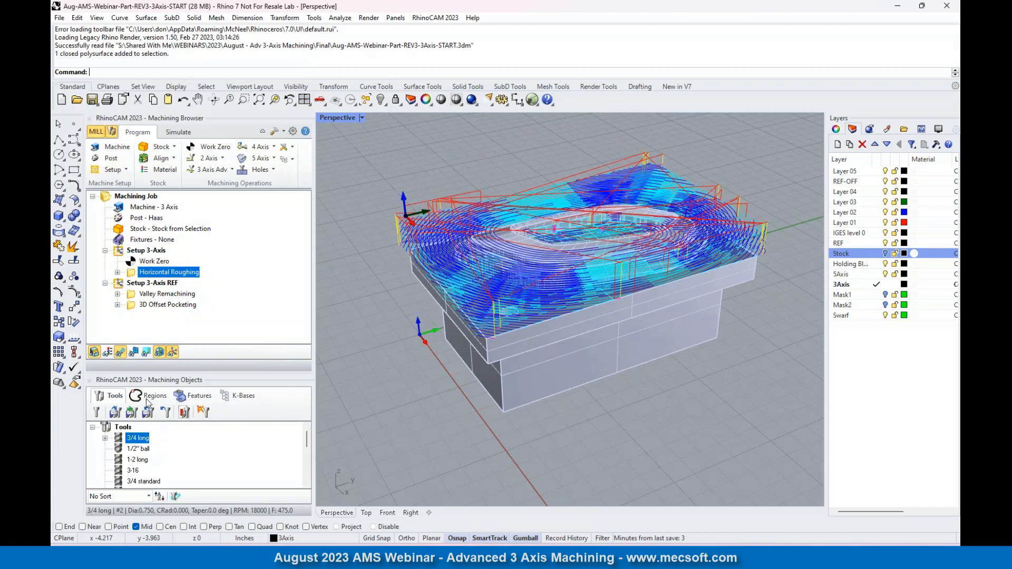
# Simulate the Horizontal Roughing cut and hide the toolpath display to inspect the machined stock.
pyautogui.moveTo(524, 290); pyautogui.dragTo(519, 316, button='right')
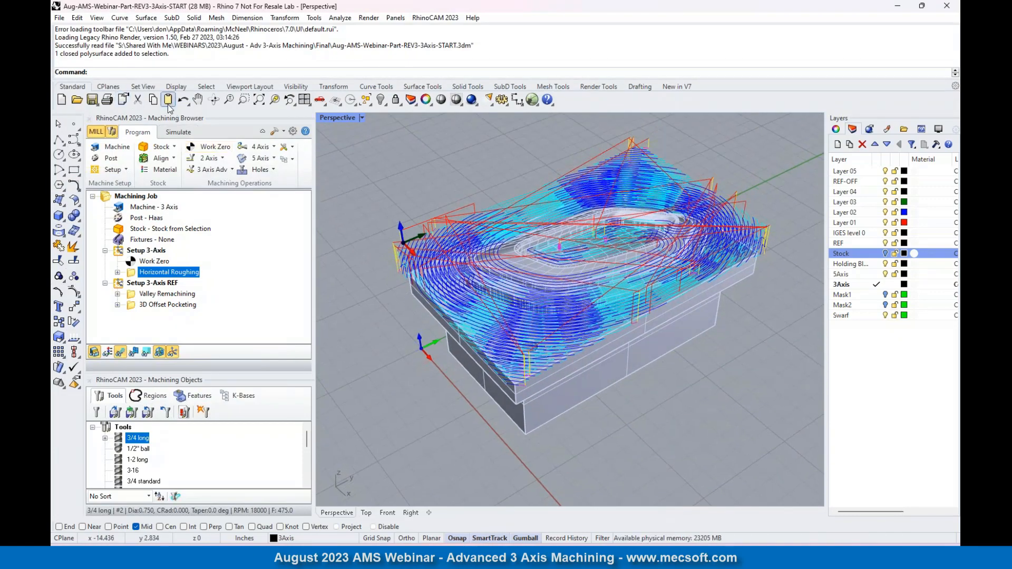
pyautogui.click(182, 136)
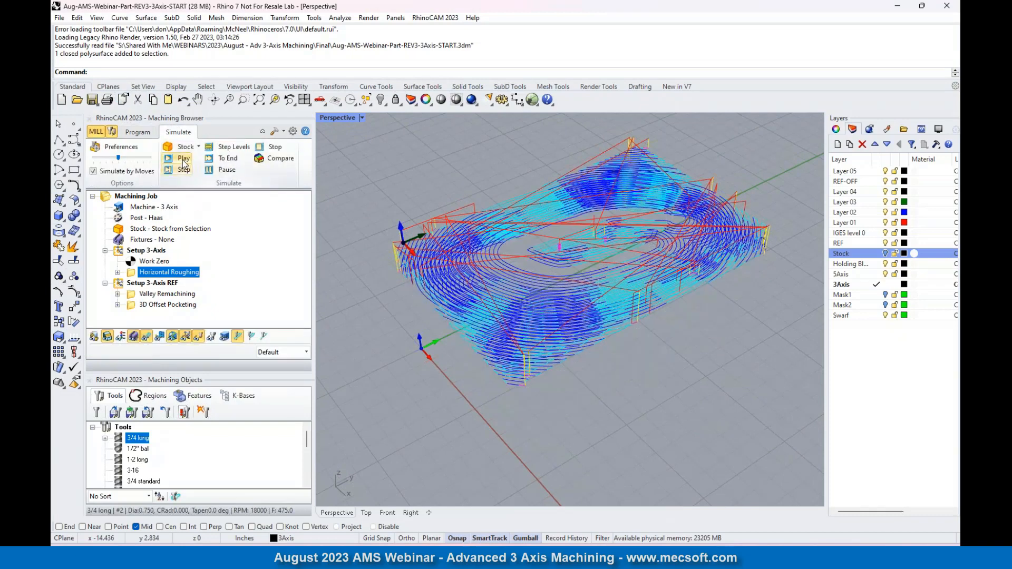
pyautogui.click(183, 159)
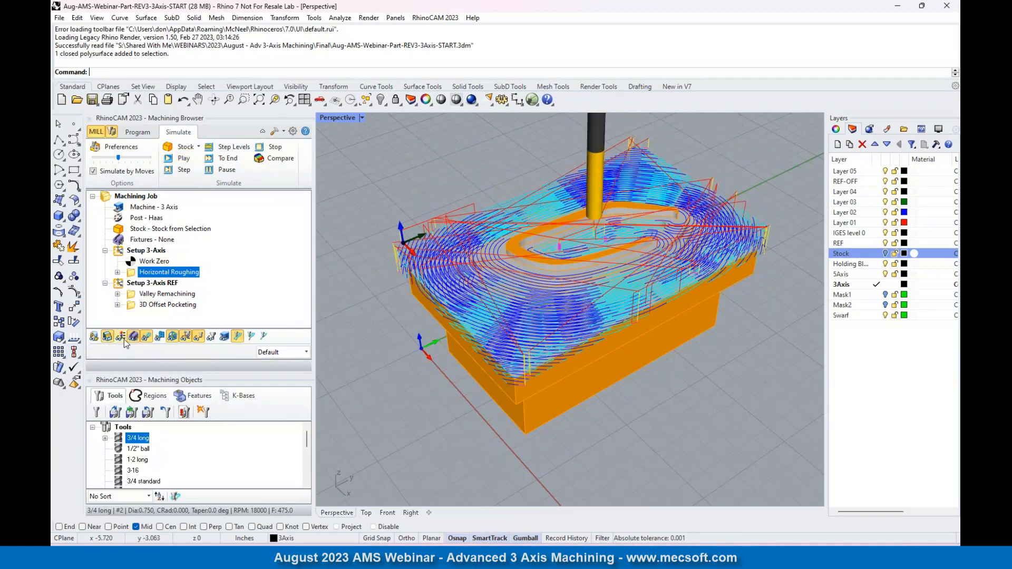
pyautogui.click(144, 336)
pyautogui.moveTo(611, 345); pyautogui.dragTo(552, 344, button='right')
pyautogui.moveTo(561, 340)
pyautogui.mouseDown(button='right')
pyautogui.moveTo(561, 293)
pyautogui.moveTo(581, 334)
pyautogui.mouseUp(button='right')
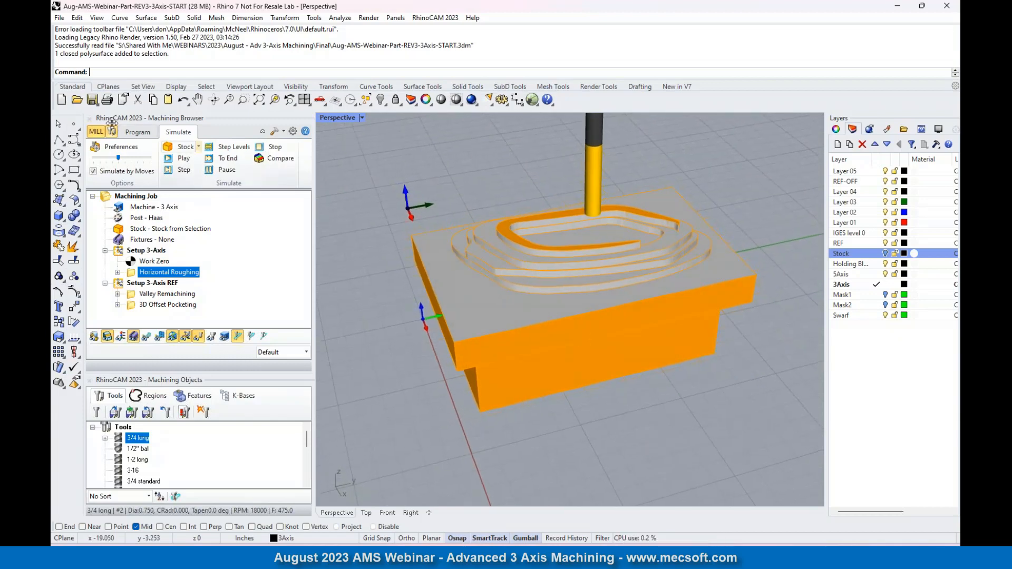
# Start a 3-axis Horizontal Re-Roughing operation after the Horizontal Roughing, using the 1-2 long tool.
pyautogui.click(139, 132)
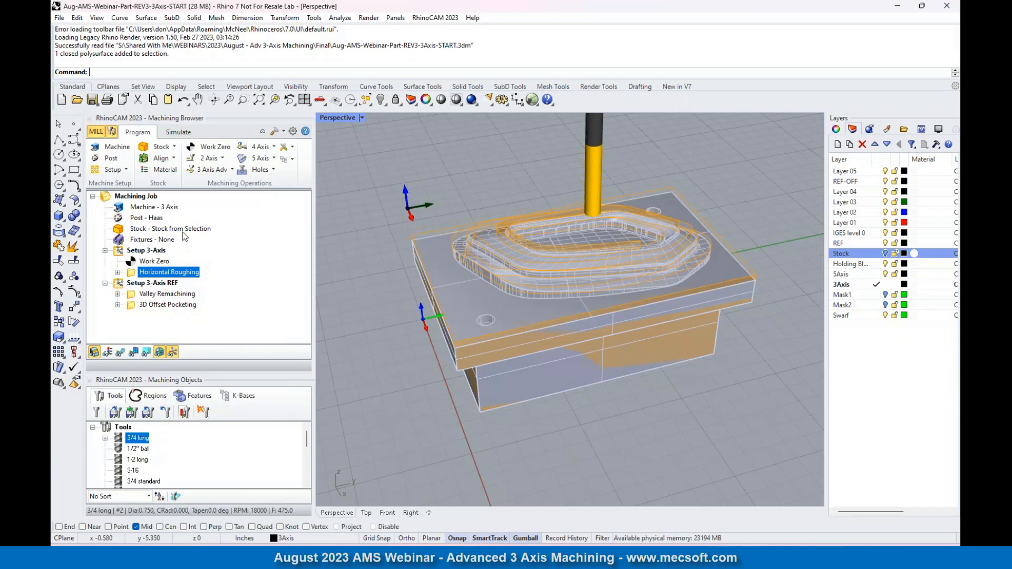
pyautogui.click(210, 170)
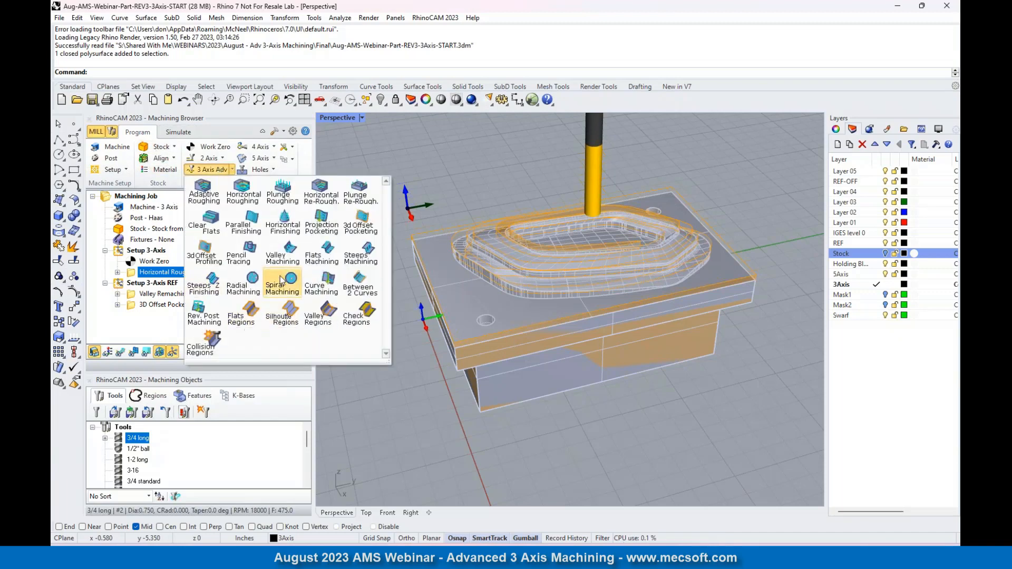
pyautogui.click(319, 191)
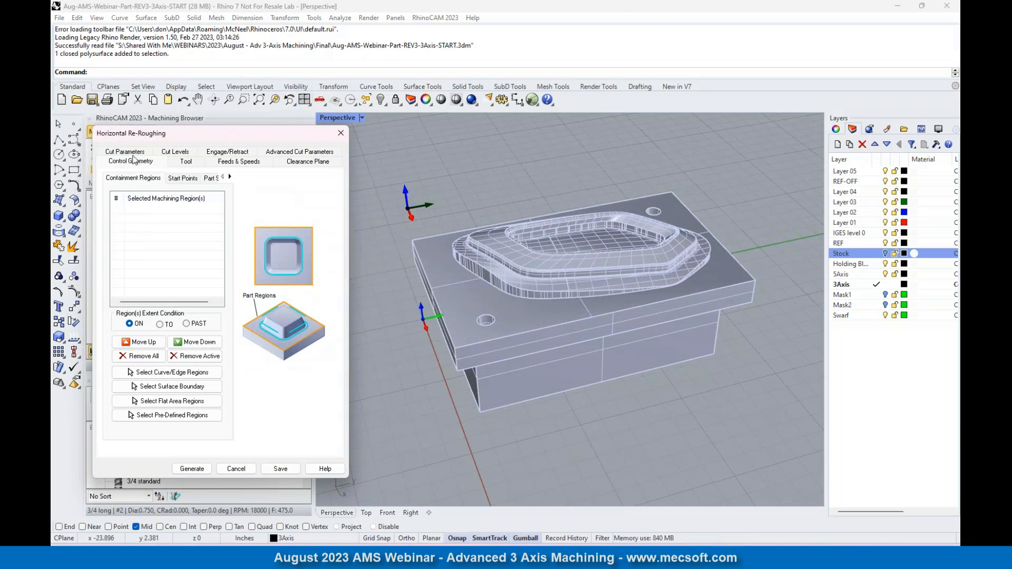
pyautogui.click(128, 153)
pyautogui.click(185, 153)
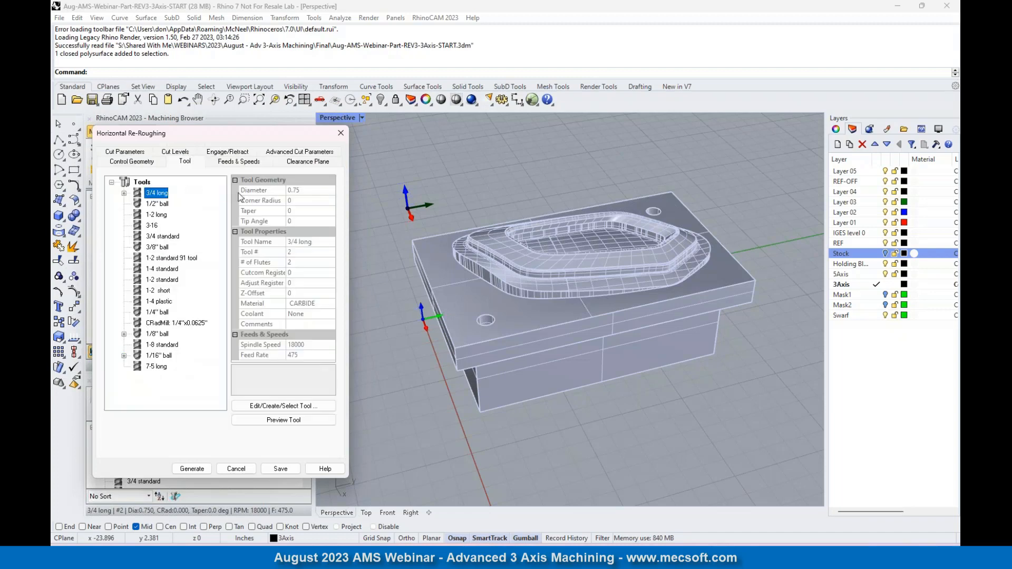
pyautogui.click(159, 215)
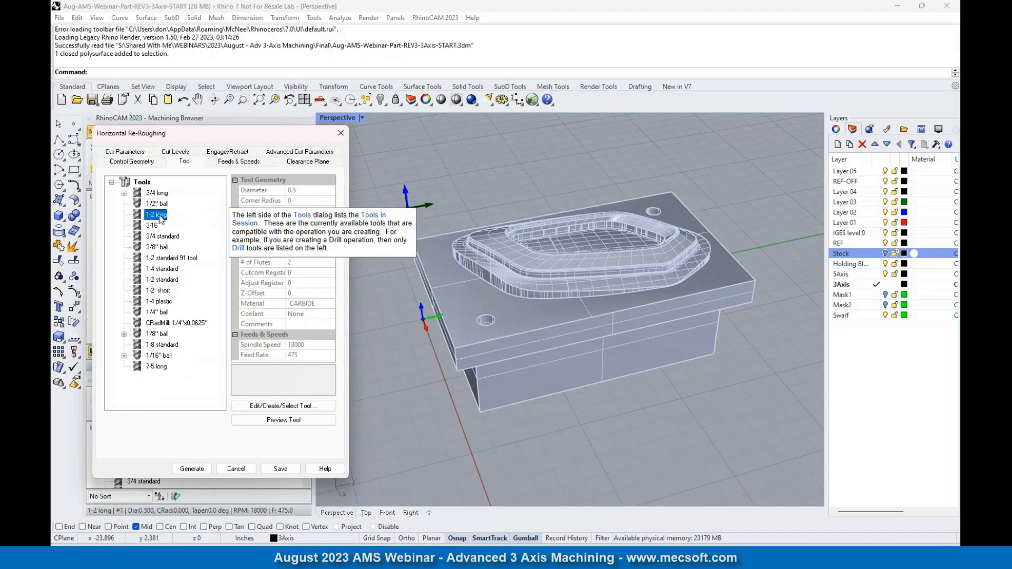
# Review the re-roughing operation's cut parameters, cut levels and advanced cut parameters, and generate its toolpath.
pyautogui.click(134, 153)
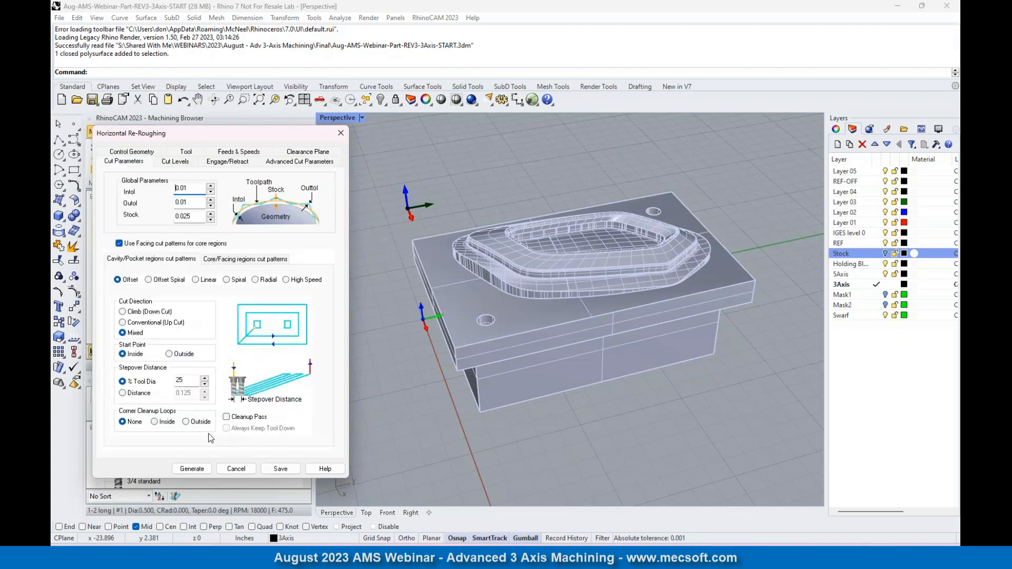
pyautogui.click(175, 161)
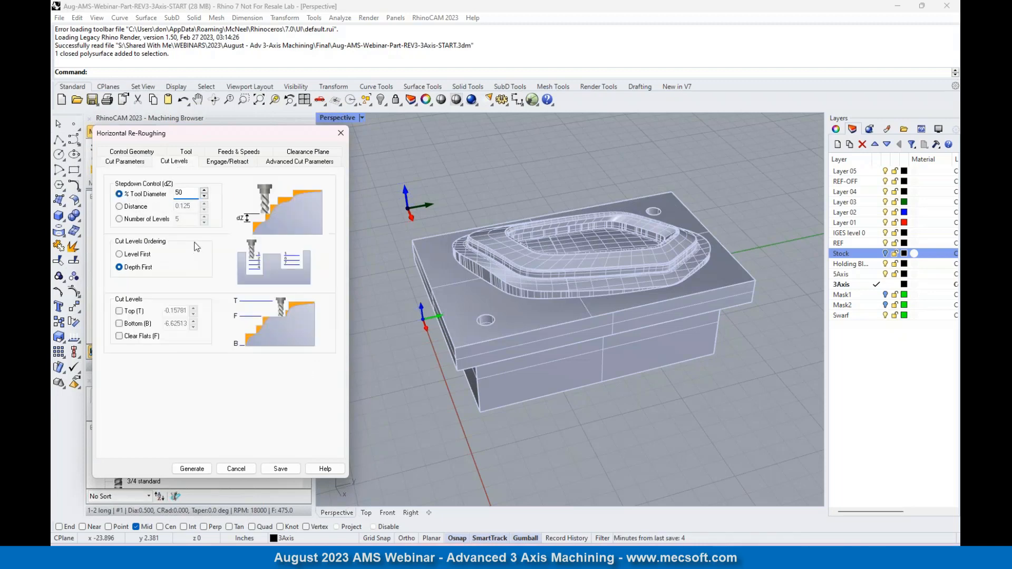
pyautogui.click(310, 162)
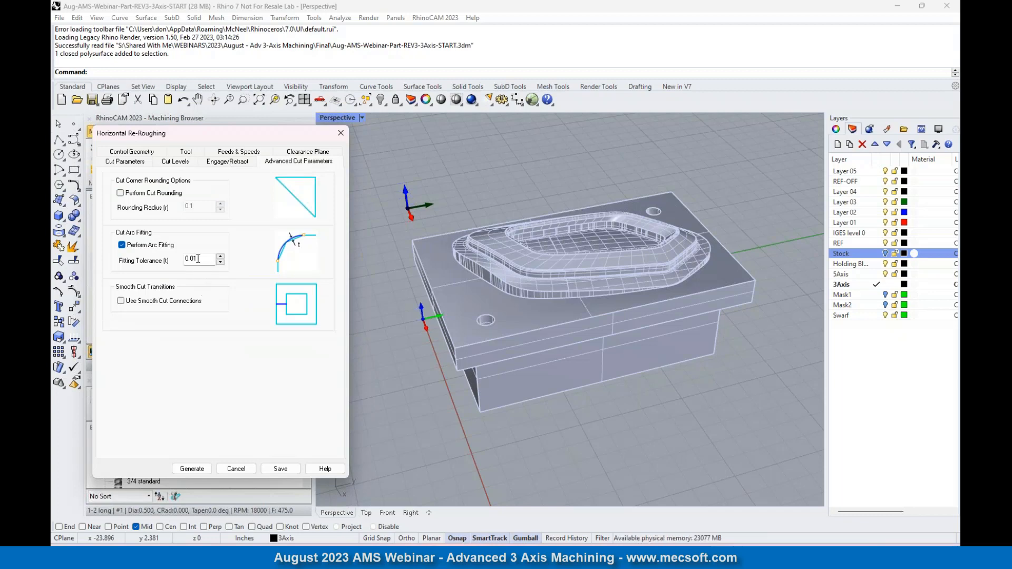
pyautogui.moveTo(193, 259)
pyautogui.click(190, 470)
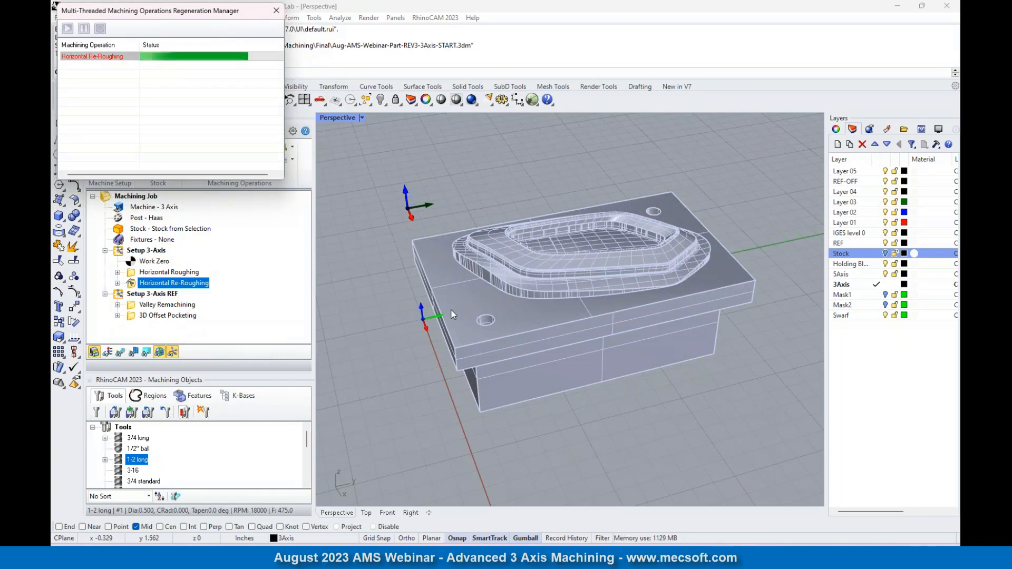
# Show the re-roughing toolpath and set the toolpath display thickness to 2 in the preferences.
pyautogui.click(120, 352)
pyautogui.scroll(10, 665, 277)
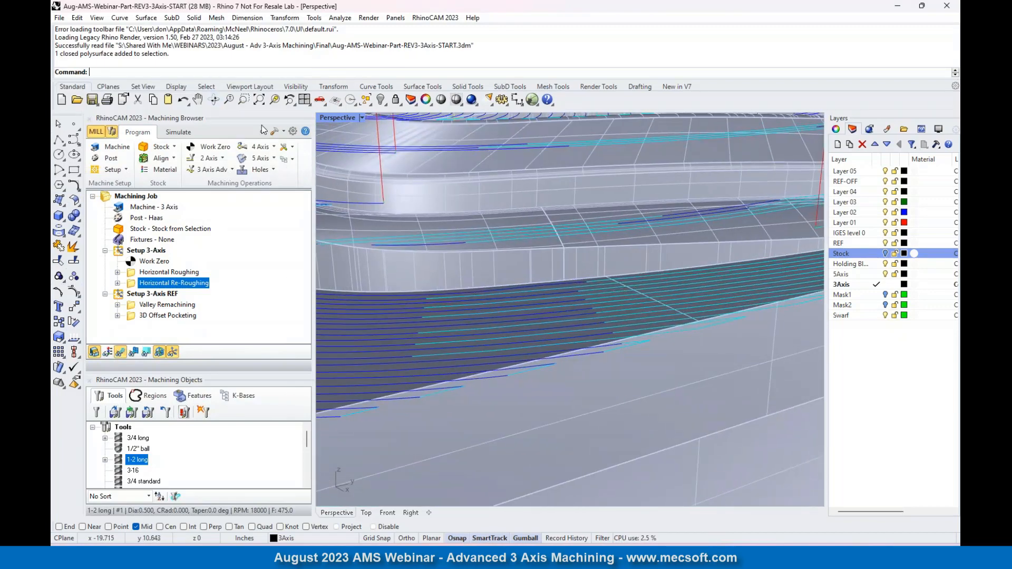
pyautogui.click(293, 132)
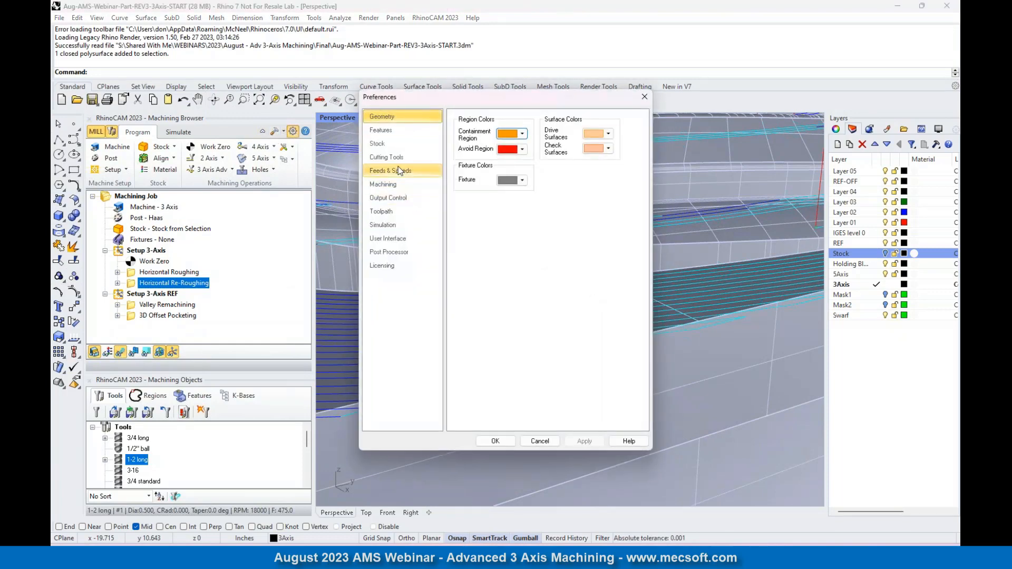
pyautogui.click(397, 159)
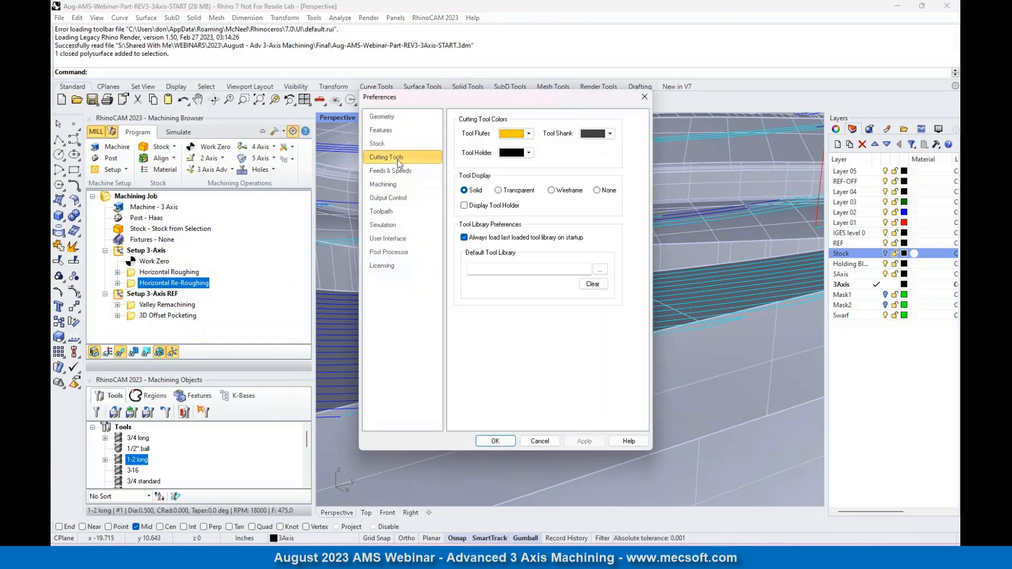
pyautogui.click(394, 213)
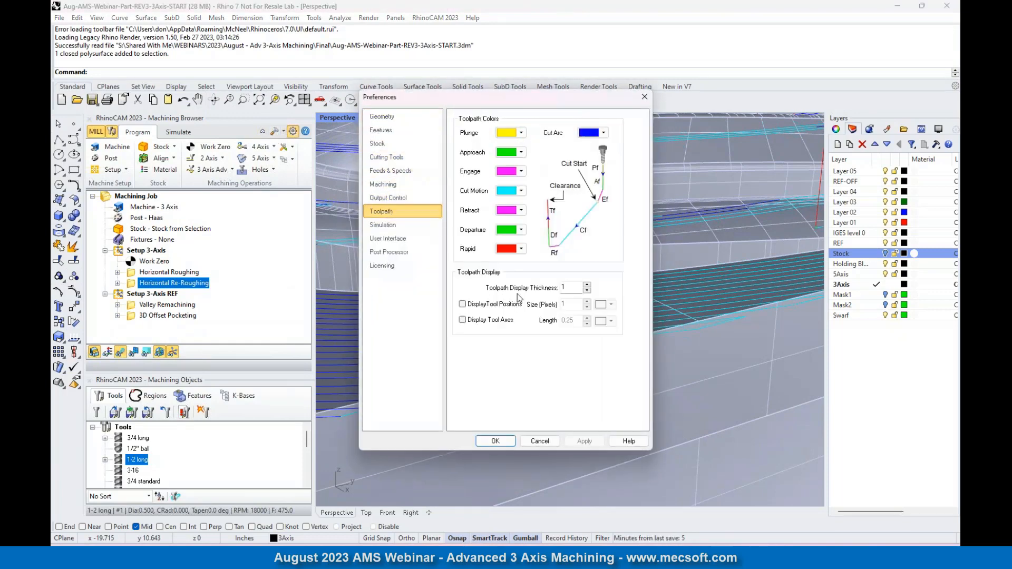
pyautogui.doubleClick(563, 288)
pyautogui.write('2')
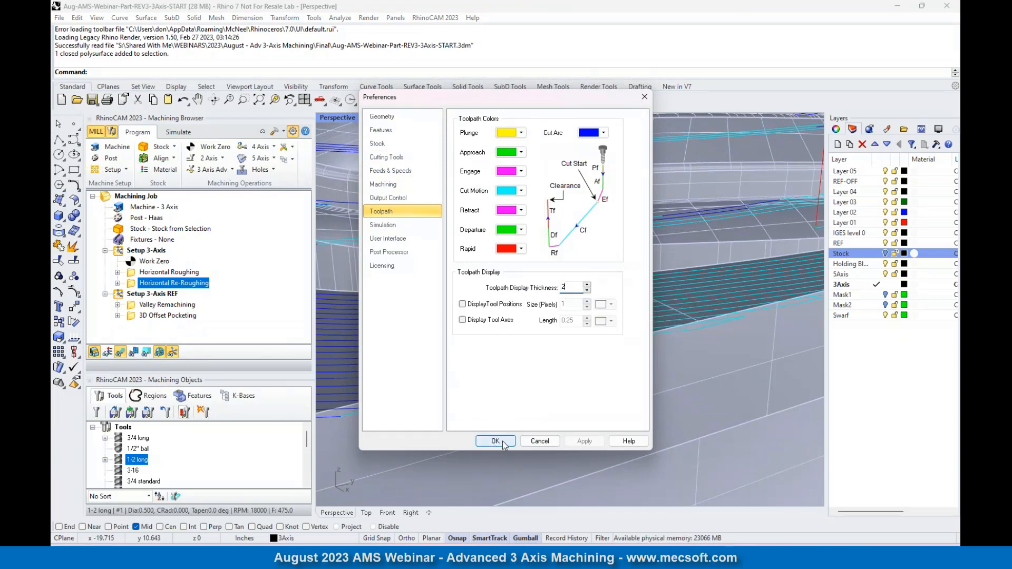
pyautogui.click(498, 444)
# Simulate the Horizontal Re-Roughing cut on the stock.
pyautogui.scroll(-8, 613, 221)
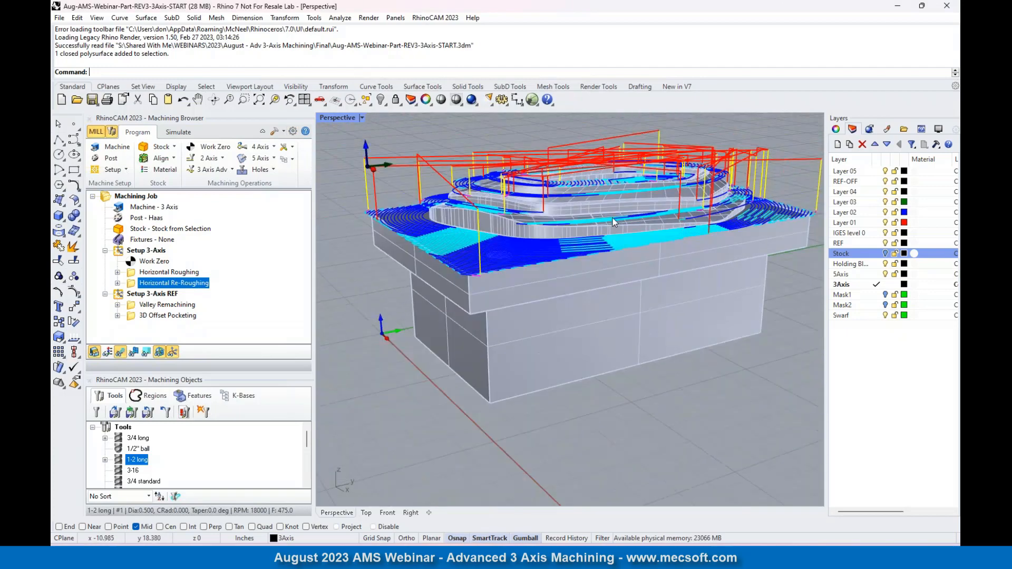
pyautogui.moveTo(600, 213); pyautogui.dragTo(581, 226, button='right')
pyautogui.click(178, 133)
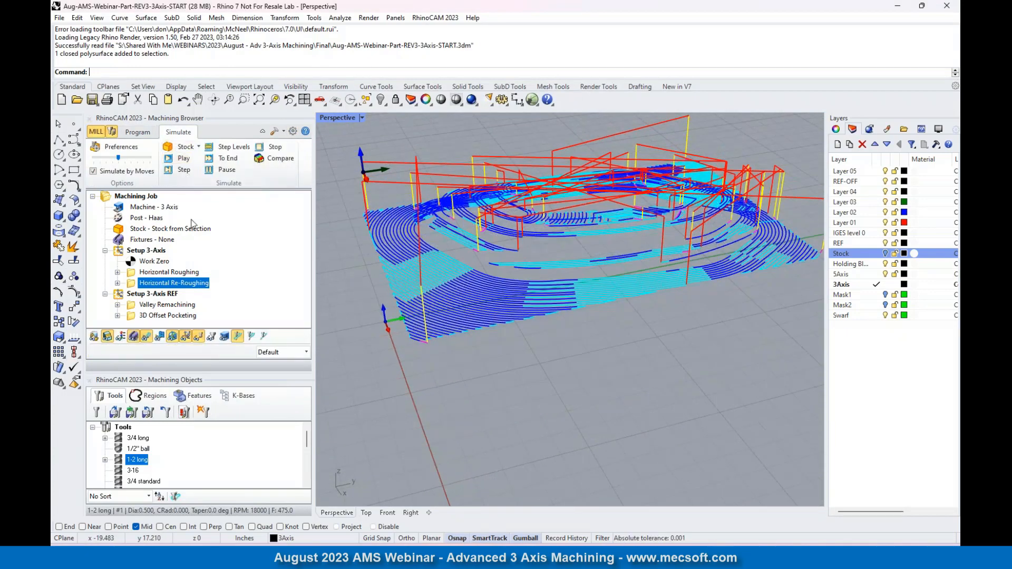
pyautogui.click(183, 159)
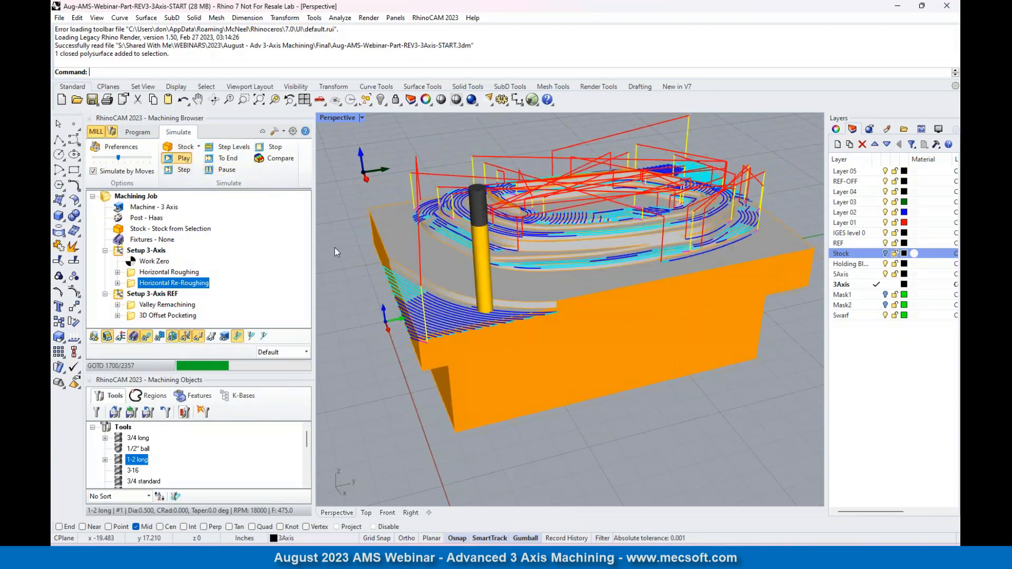
# Examine the re-roughing passes on the simulated stock and hide the toolpath display to inspect the machined steps.
pyautogui.moveTo(602, 275)
pyautogui.mouseDown(button='right')
pyautogui.moveTo(610, 361)
pyautogui.moveTo(598, 277)
pyautogui.moveTo(585, 267)
pyautogui.mouseUp(button='right')
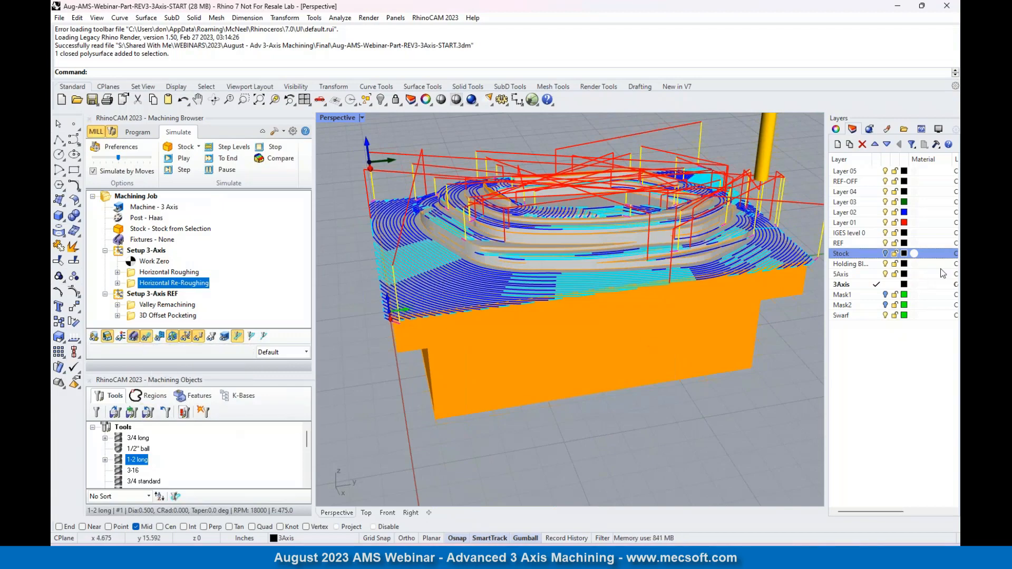
pyautogui.scroll(4, 456, 191)
pyautogui.moveTo(670, 278)
pyautogui.mouseDown(button='right')
pyautogui.moveTo(661, 395)
pyautogui.moveTo(660, 288)
pyautogui.moveTo(682, 275)
pyautogui.mouseUp(button='right')
pyautogui.scroll(-3, 682, 275)
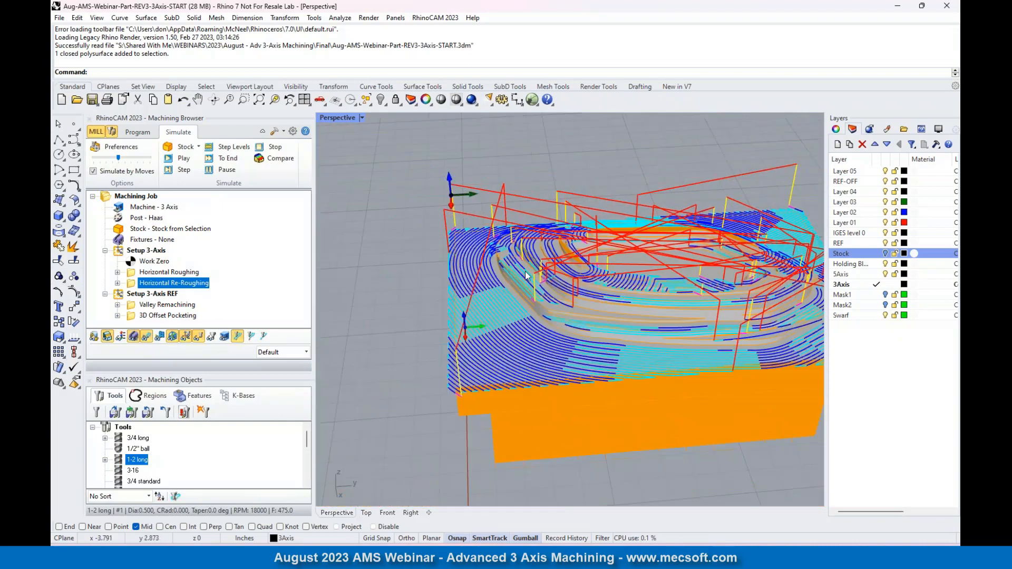
pyautogui.scroll(-5, 526, 271)
pyautogui.scroll(5, 646, 269)
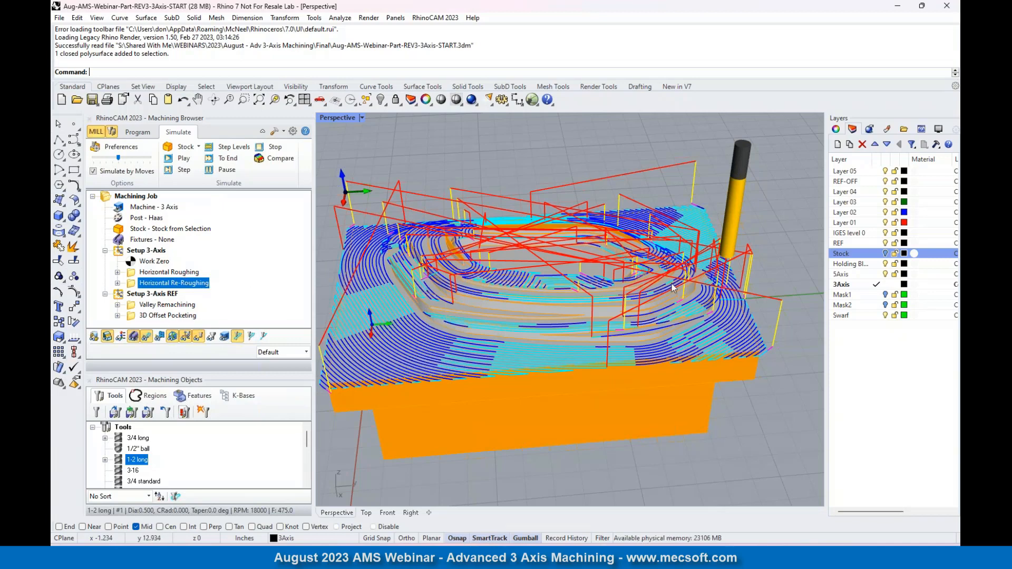
pyautogui.scroll(-2, 608, 289)
pyautogui.scroll(3, 608, 289)
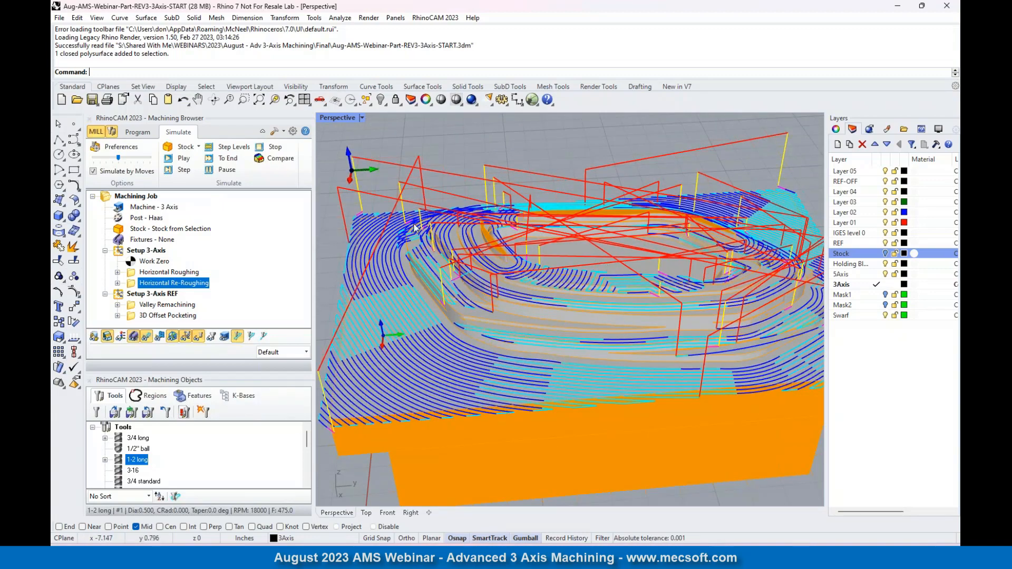
pyautogui.scroll(-2, 382, 232)
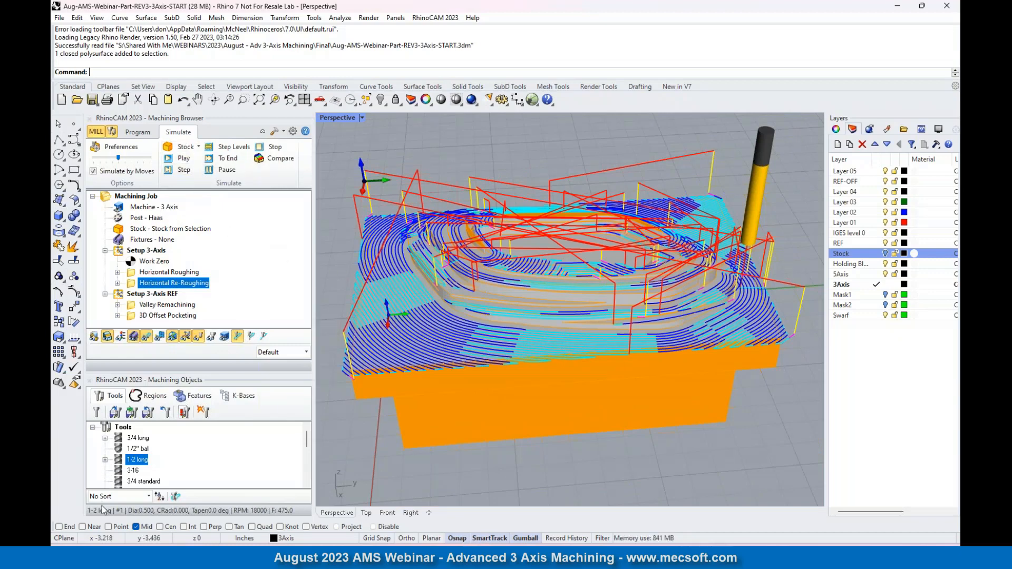
pyautogui.click(148, 337)
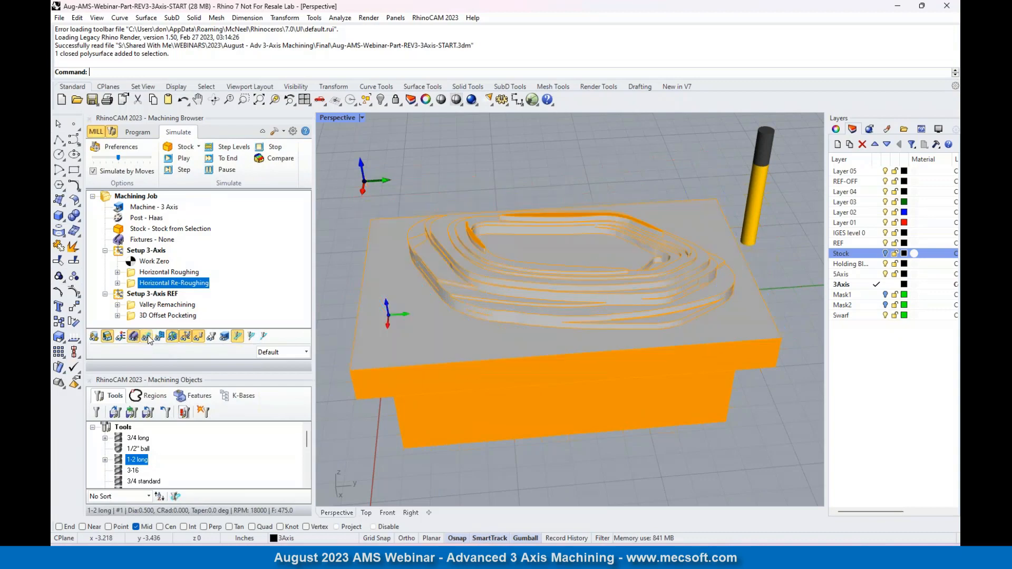
pyautogui.moveTo(571, 231); pyautogui.dragTo(536, 212, button='right')
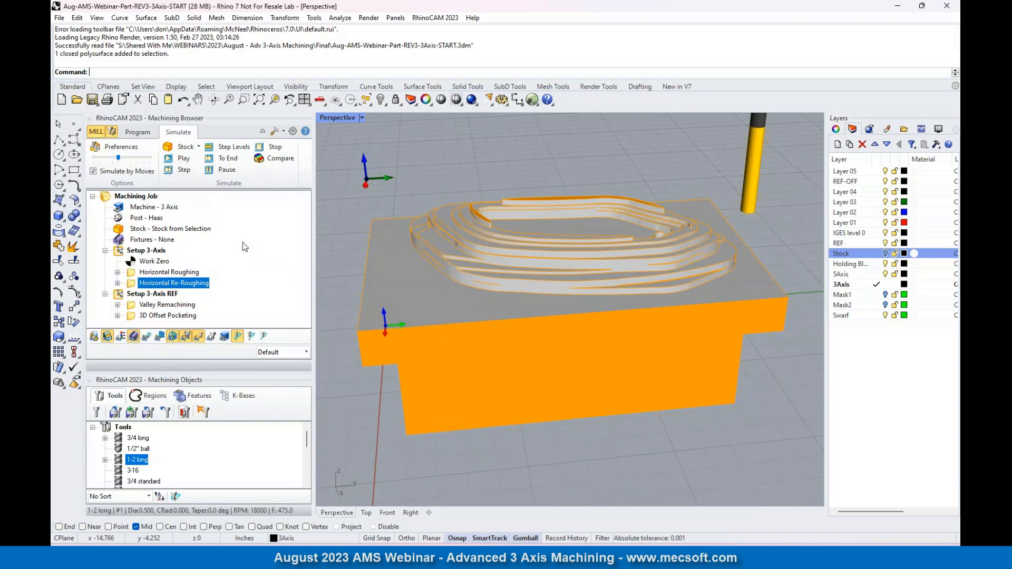
# Return to programming, turn on the Mask1 and Mask2 layers, and inspect the mask surface around the raised boss.
pyautogui.click(138, 132)
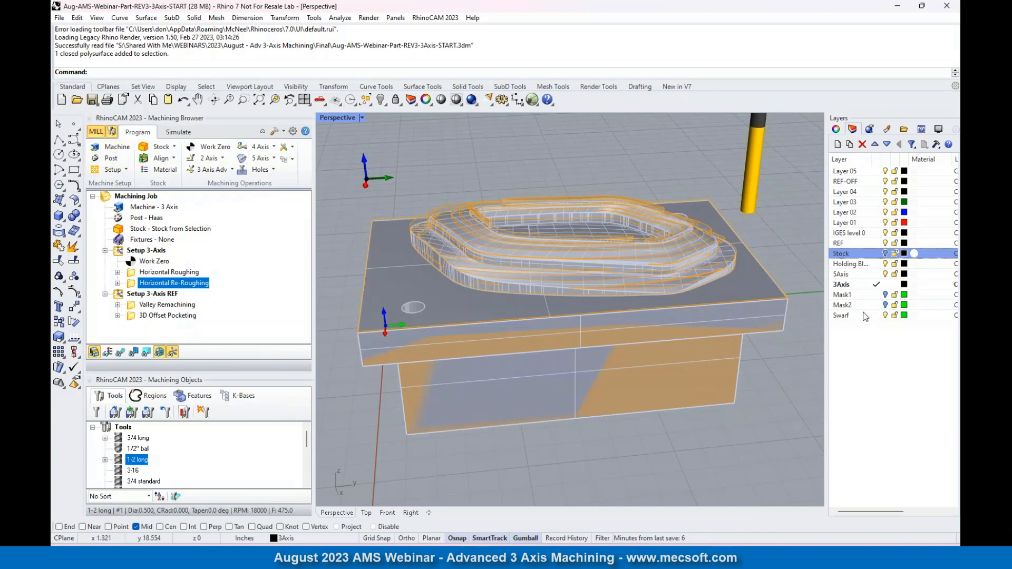
pyautogui.click(885, 294)
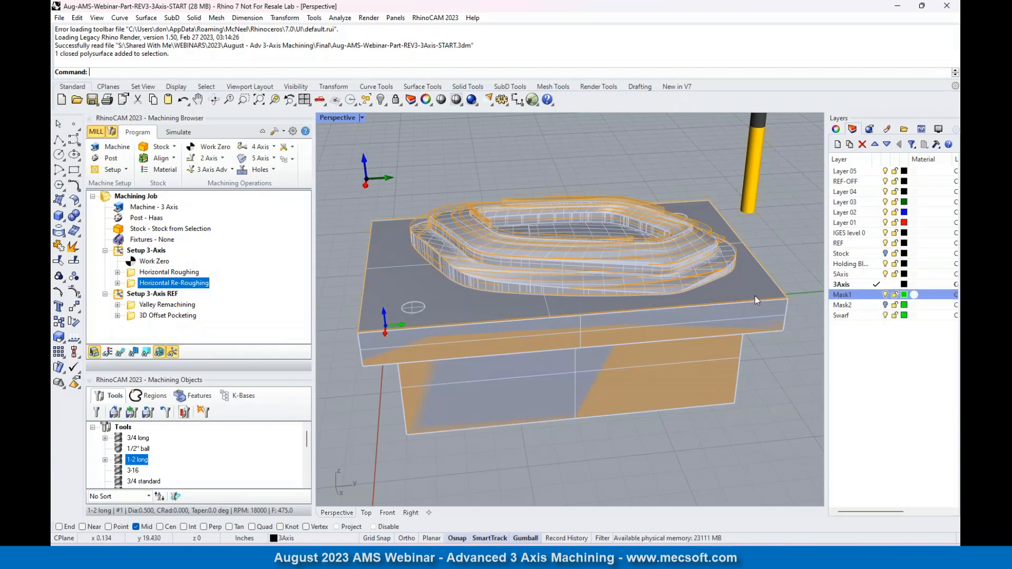
pyautogui.moveTo(461, 286); pyautogui.dragTo(454, 370, button='right')
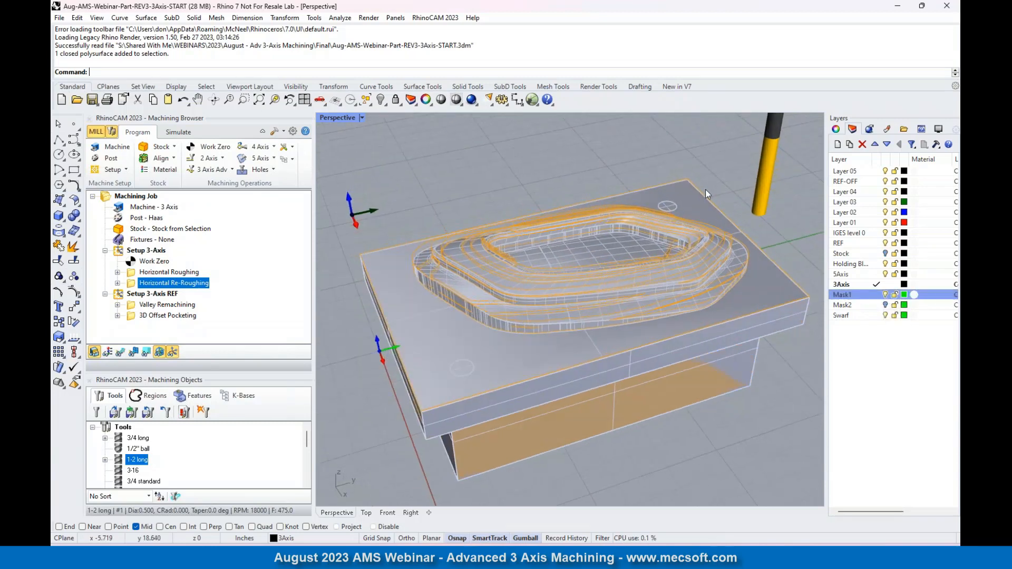
pyautogui.click(885, 305)
pyautogui.click(885, 305)
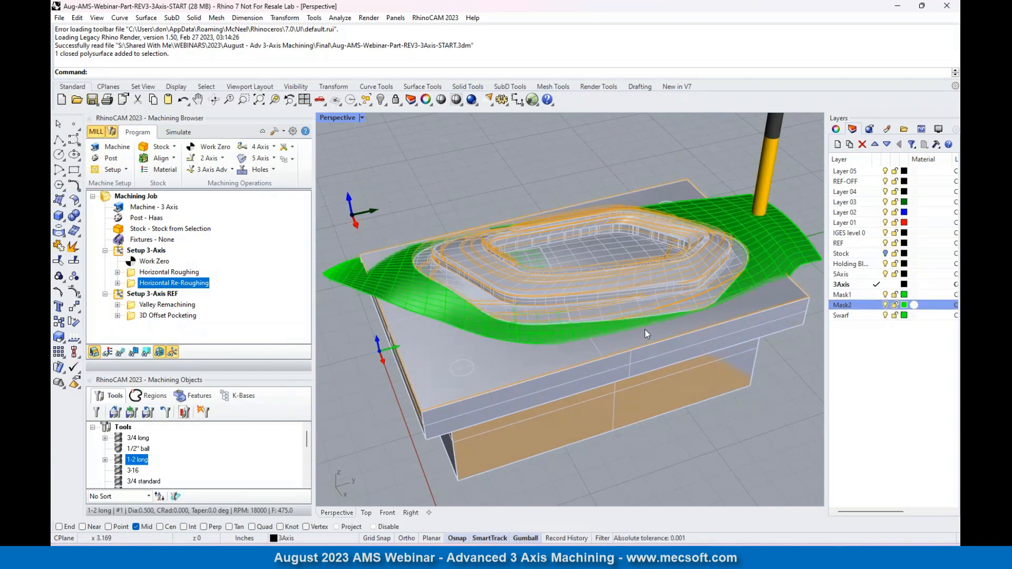
pyautogui.moveTo(631, 342); pyautogui.dragTo(579, 315, button='right')
pyautogui.scroll(5, 580, 315)
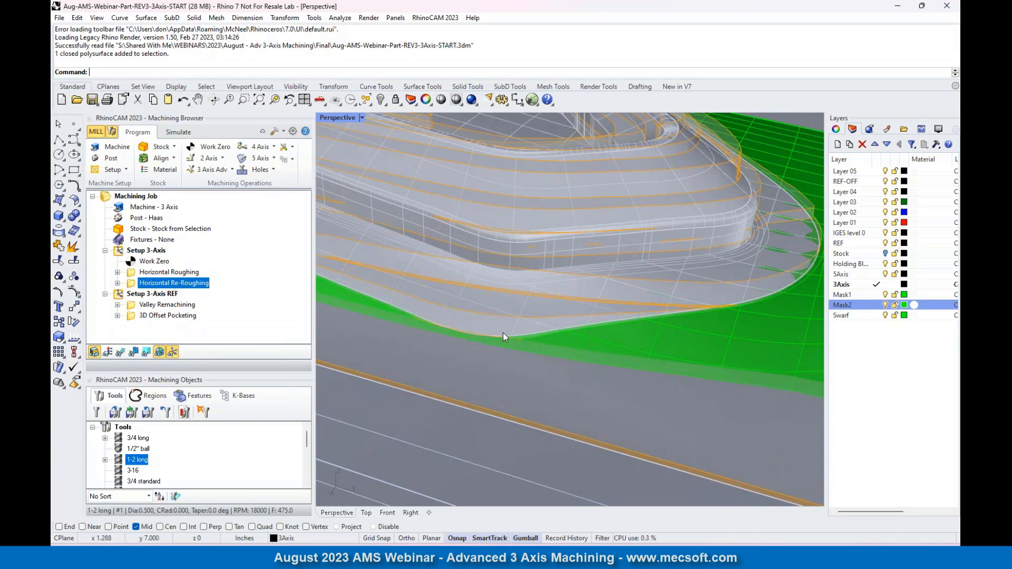
pyautogui.scroll(-4, 755, 336)
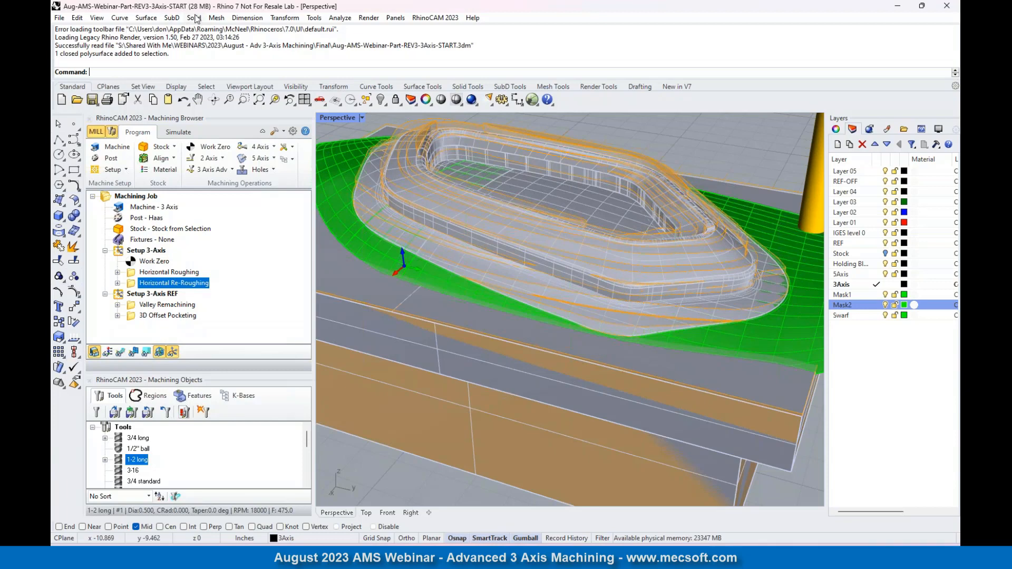
# Select the surface spanning the raised boss and review the surface edit tools available for building a mask.
pyautogui.click(149, 19)
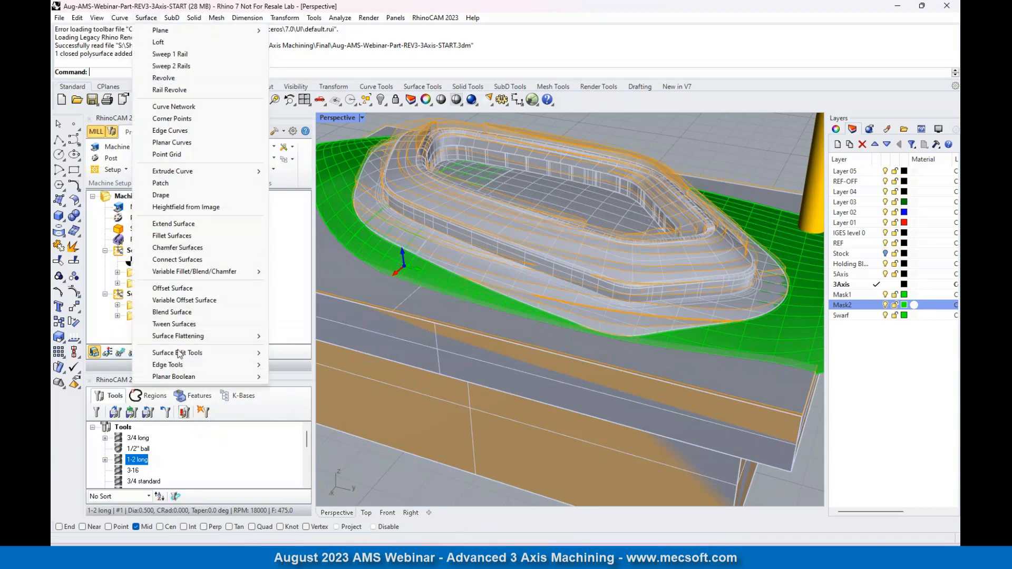
pyautogui.moveTo(184, 369)
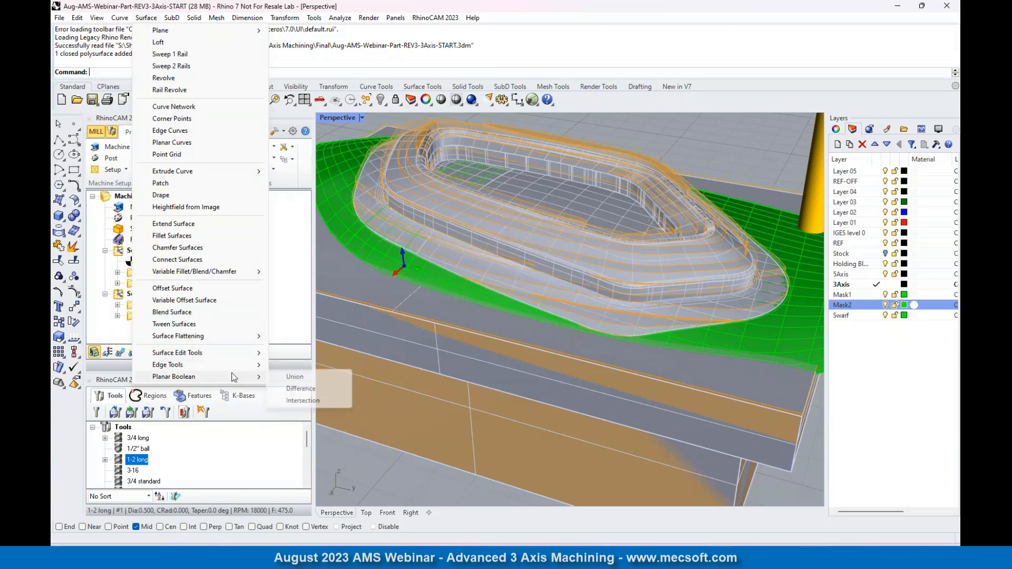
pyautogui.click(764, 291)
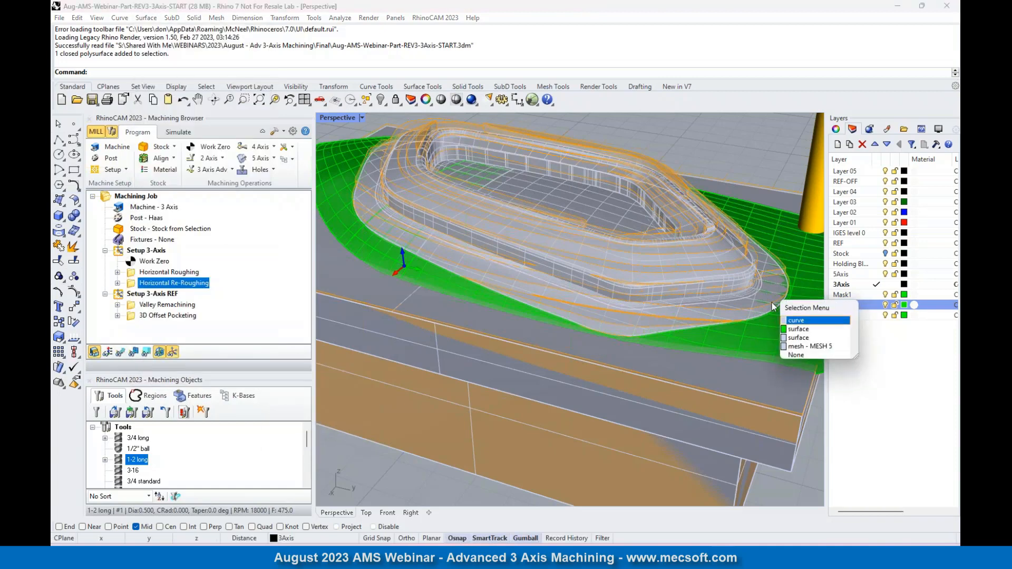
pyautogui.click(805, 341)
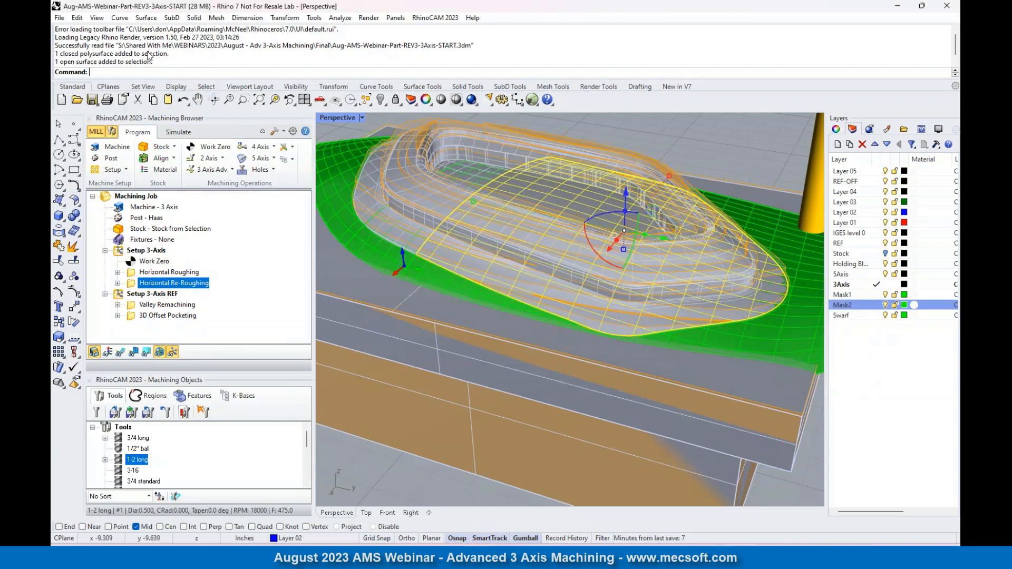
pyautogui.click(153, 16)
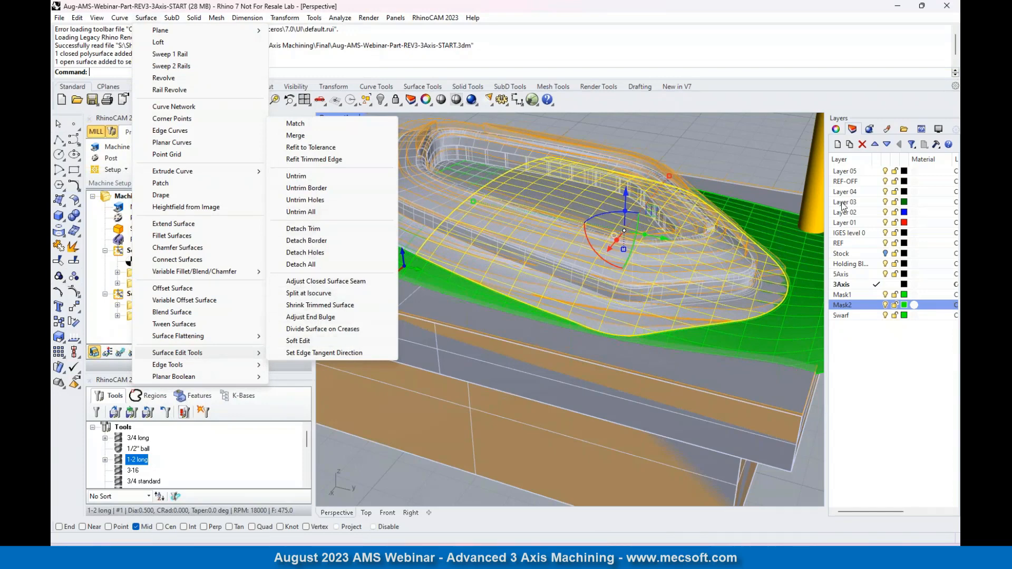
pyautogui.click(719, 159)
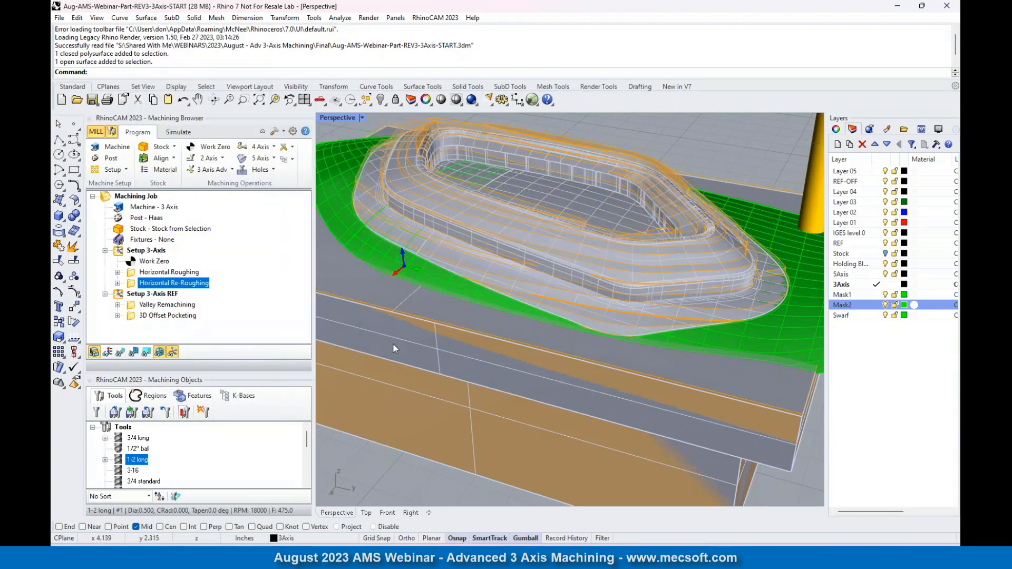
# Turn off the Mask2 layer and hide the stock display to inspect the bare boss and its surrounding flat face.
pyautogui.moveTo(593, 435)
pyautogui.mouseDown(button='right')
pyautogui.moveTo(606, 389)
pyautogui.moveTo(586, 429)
pyautogui.mouseUp(button='right')
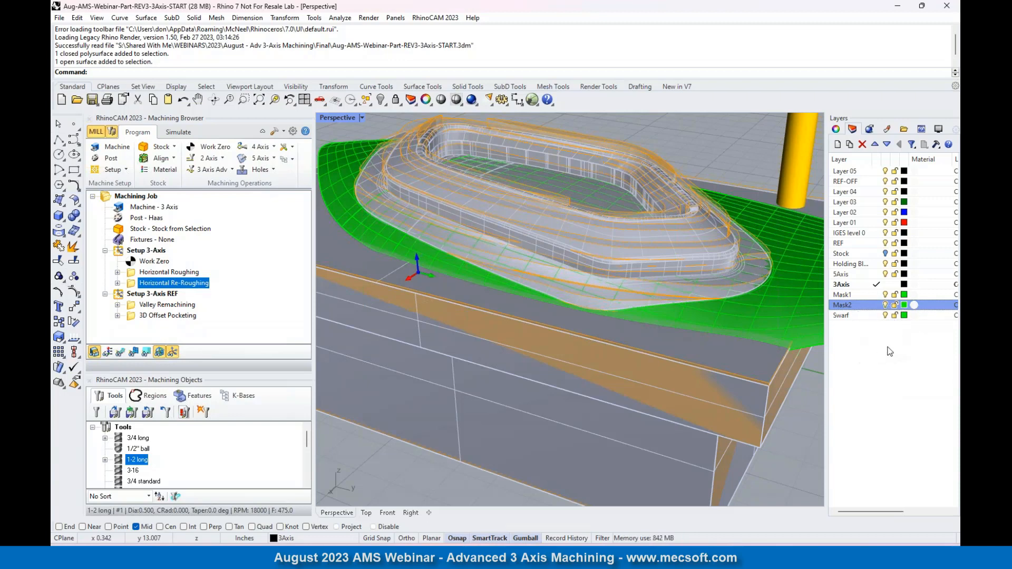
pyautogui.click(888, 307)
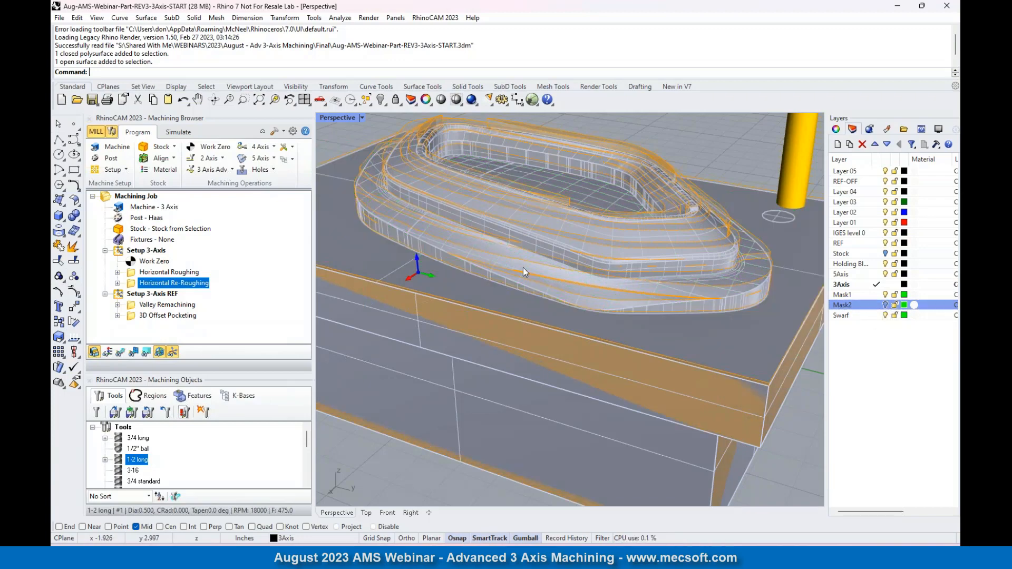
pyautogui.moveTo(523, 268); pyautogui.dragTo(577, 260, button='right')
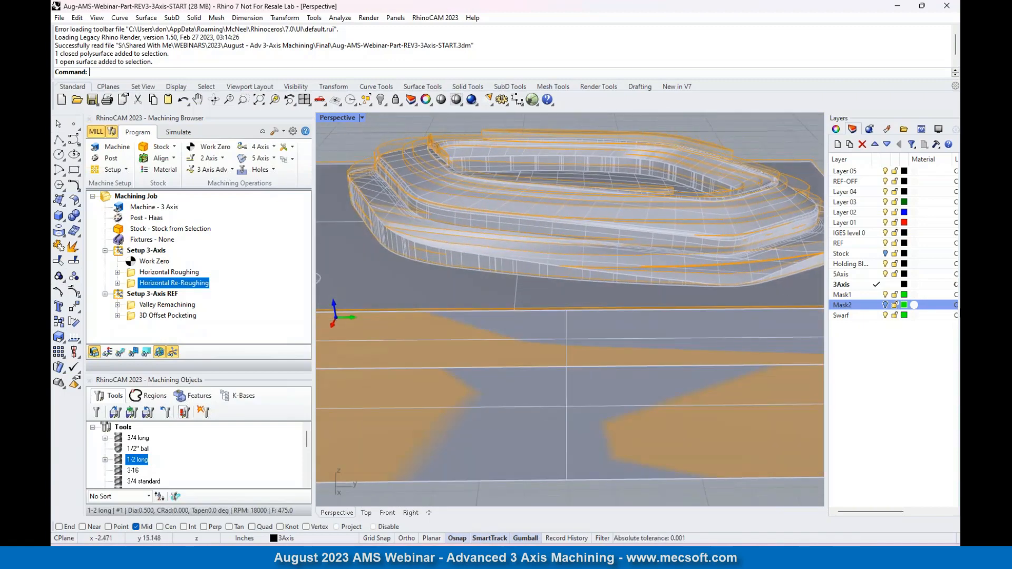
pyautogui.moveTo(657, 278); pyautogui.dragTo(616, 300, button='right')
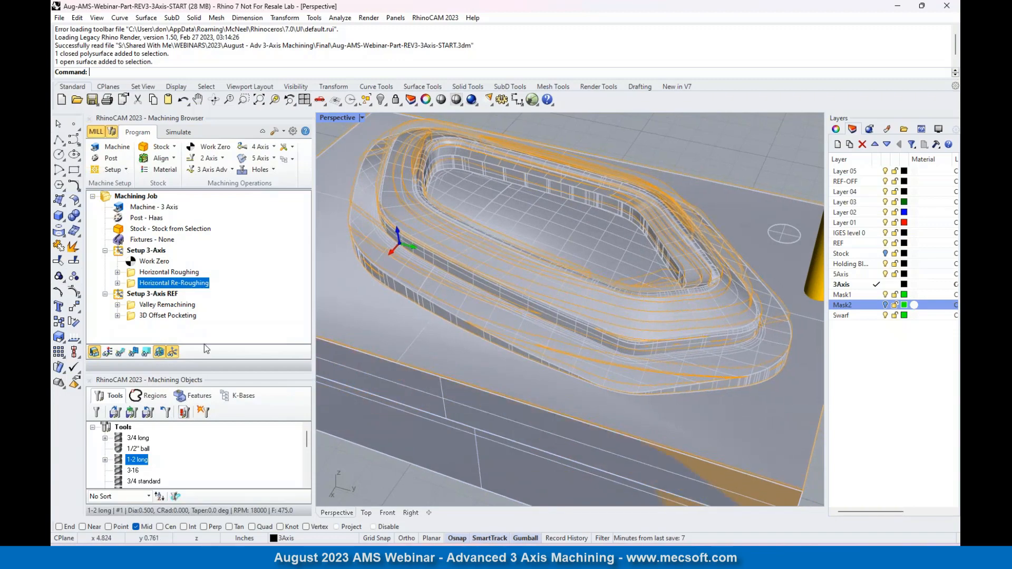
pyautogui.moveTo(319, 314); pyautogui.dragTo(336, 312, button='right')
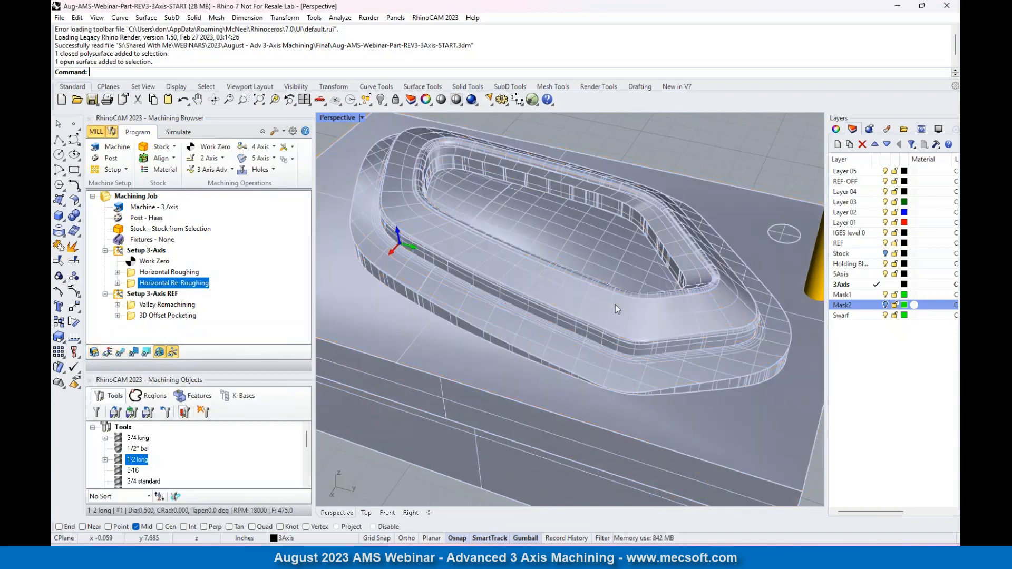
pyautogui.moveTo(615, 305)
pyautogui.mouseDown(button='right')
pyautogui.moveTo(629, 245)
pyautogui.moveTo(635, 316)
pyautogui.moveTo(633, 300)
pyautogui.mouseUp(button='right')
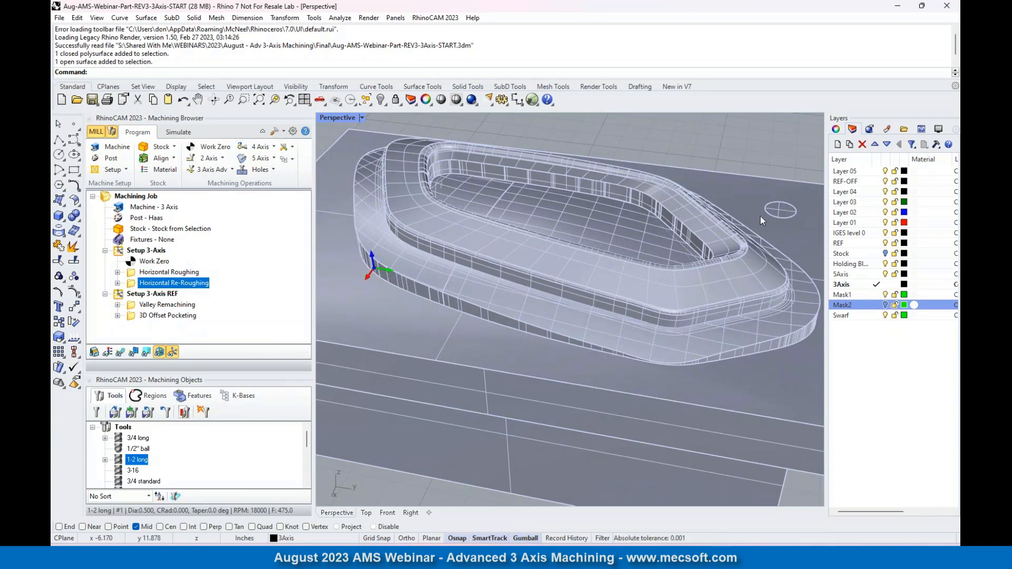
pyautogui.moveTo(478, 283); pyautogui.dragTo(385, 107, button='right')
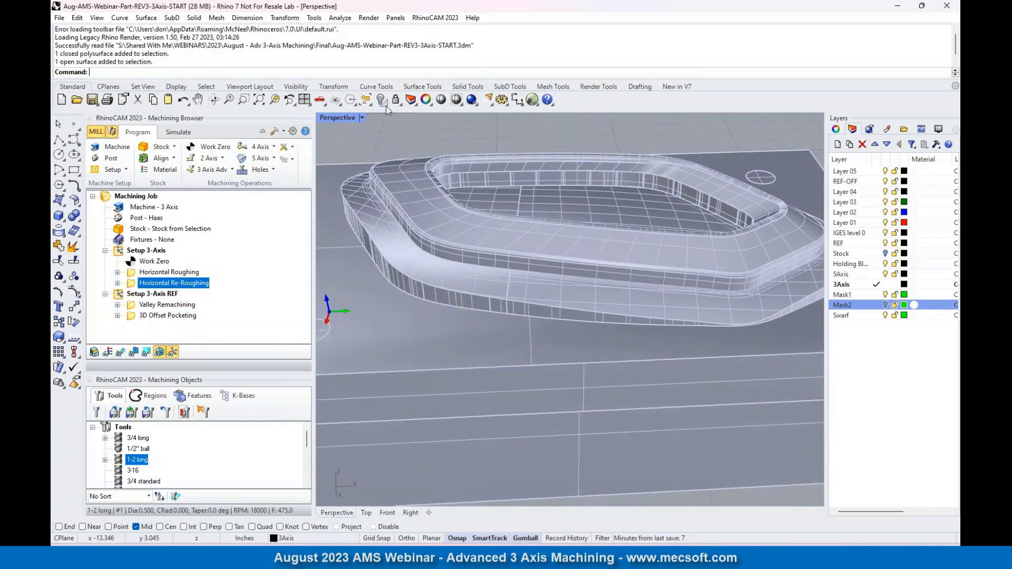
# Show all hidden objects of the model.
pyautogui.click(386, 106)
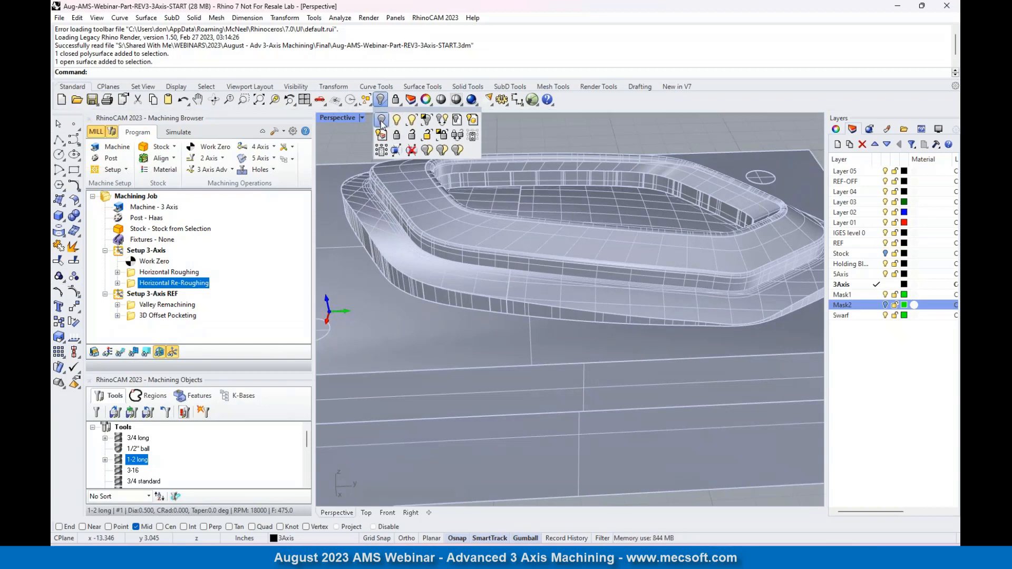
pyautogui.click(381, 122)
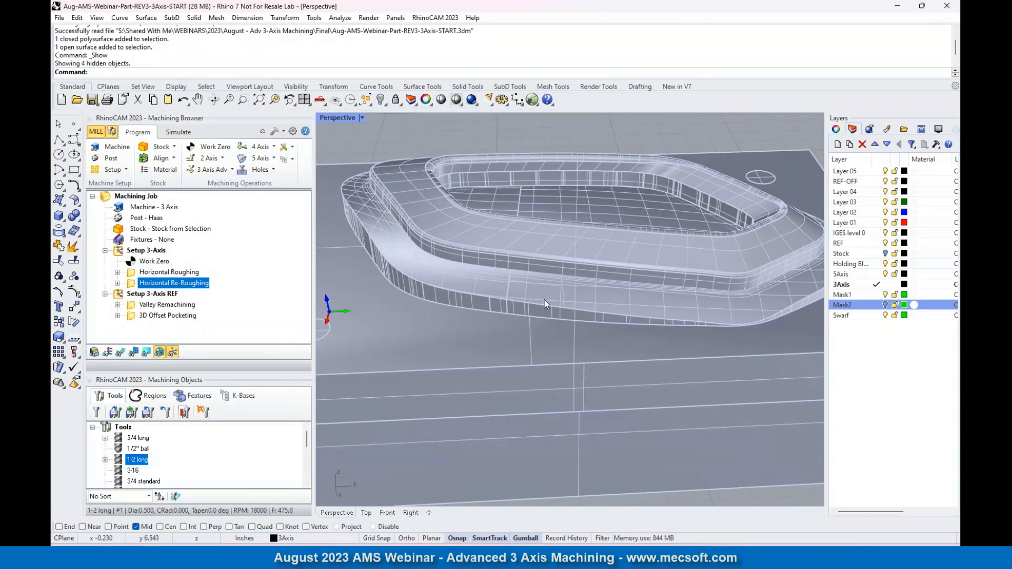
pyautogui.scroll(2, 548, 290)
pyautogui.scroll(-5, 562, 242)
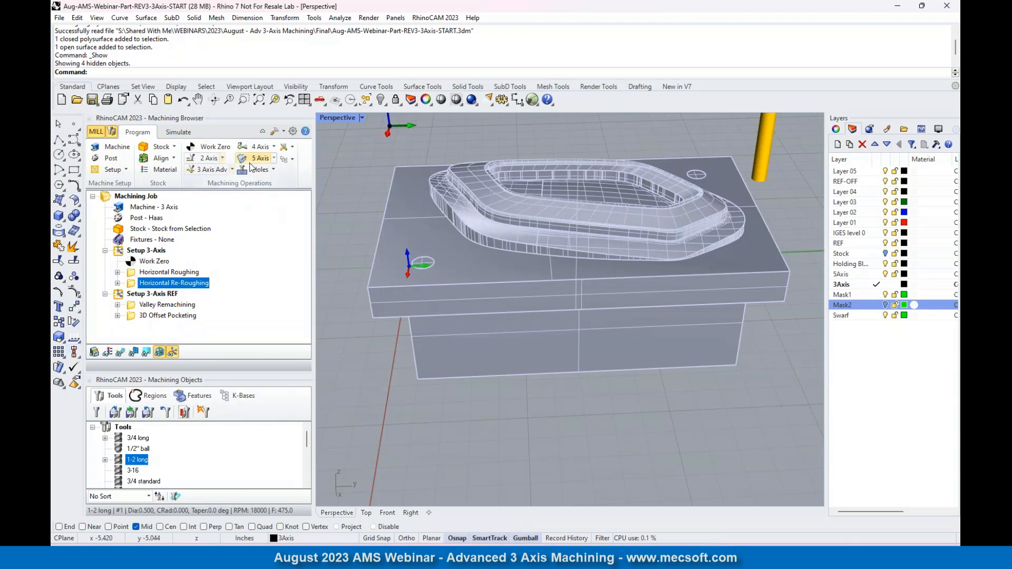
# Start a 2½ Axis Facing operation and select the raised boss's bottom outline edge as a machining region.
pyautogui.click(212, 158)
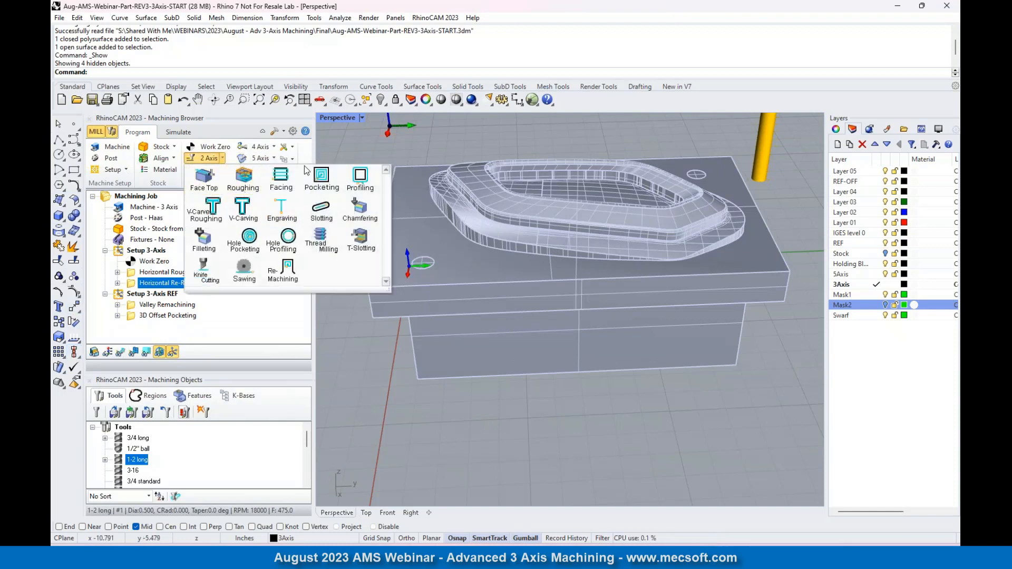
pyautogui.click(281, 180)
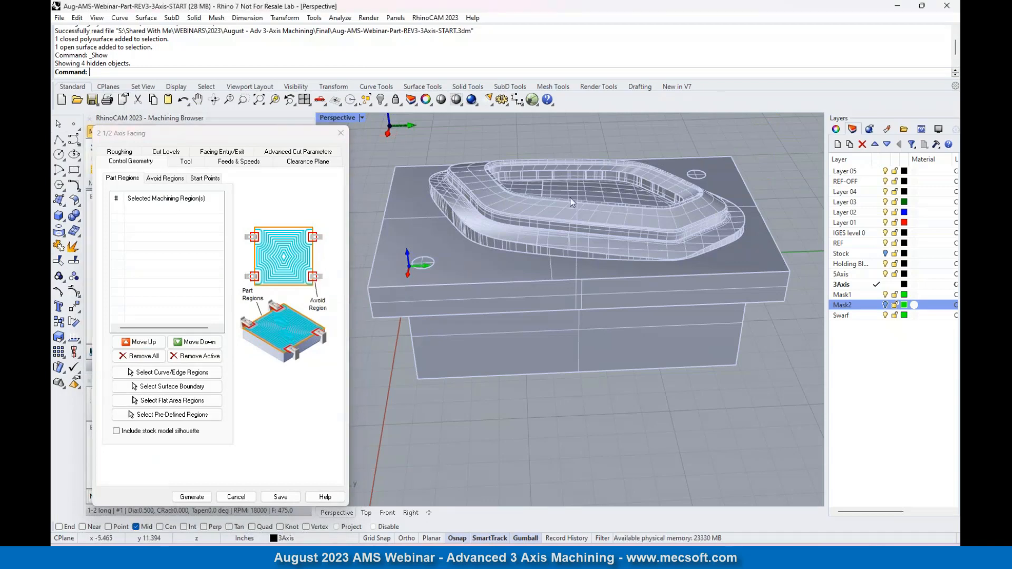
pyautogui.scroll(3, 457, 206)
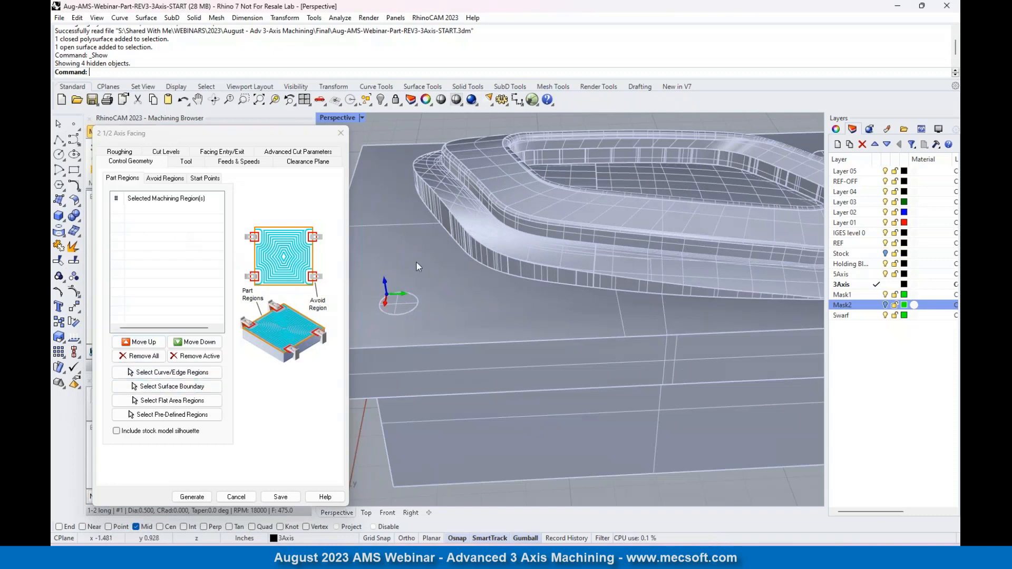
pyautogui.click(176, 376)
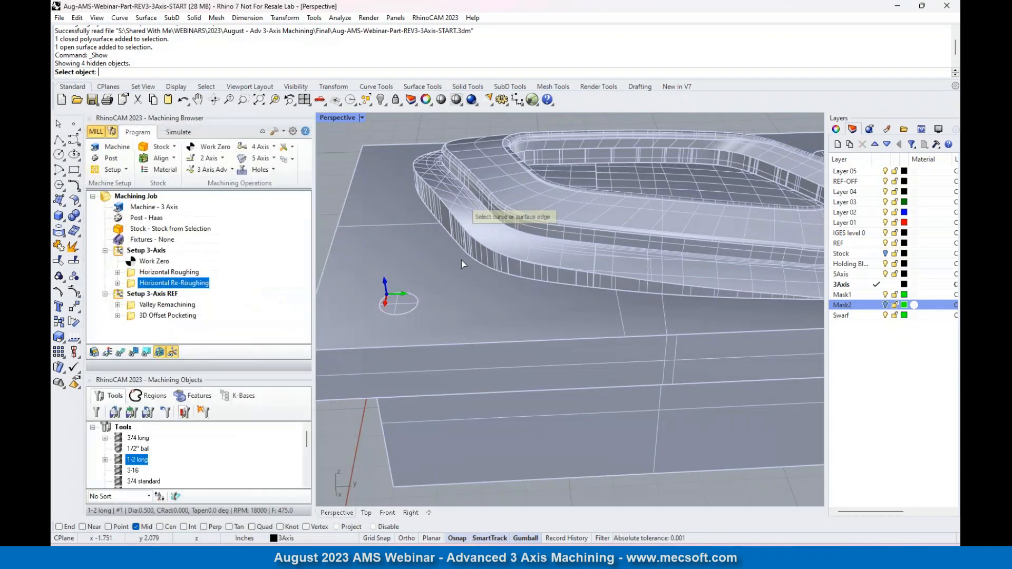
pyautogui.click(479, 261)
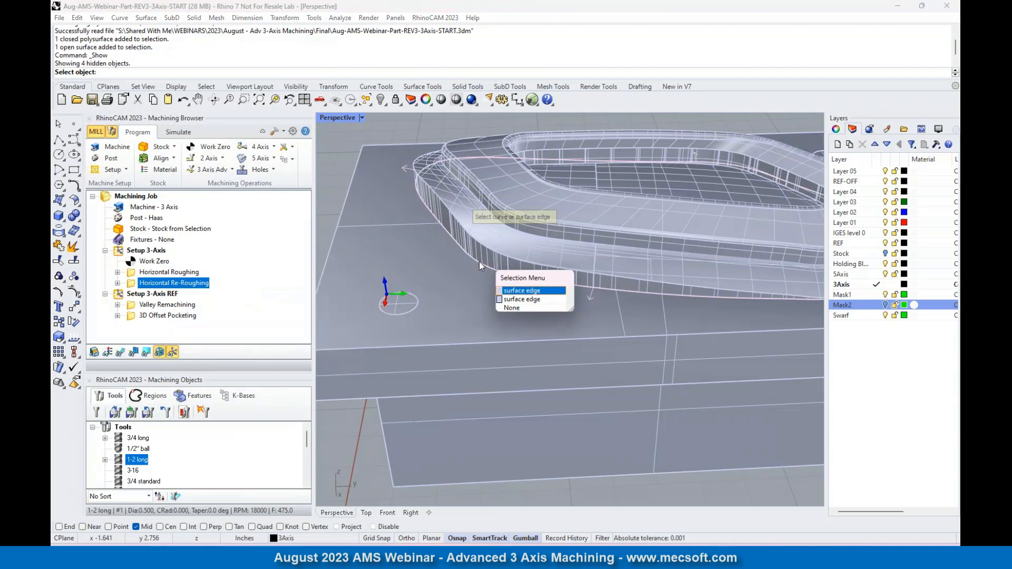
pyautogui.click(512, 291)
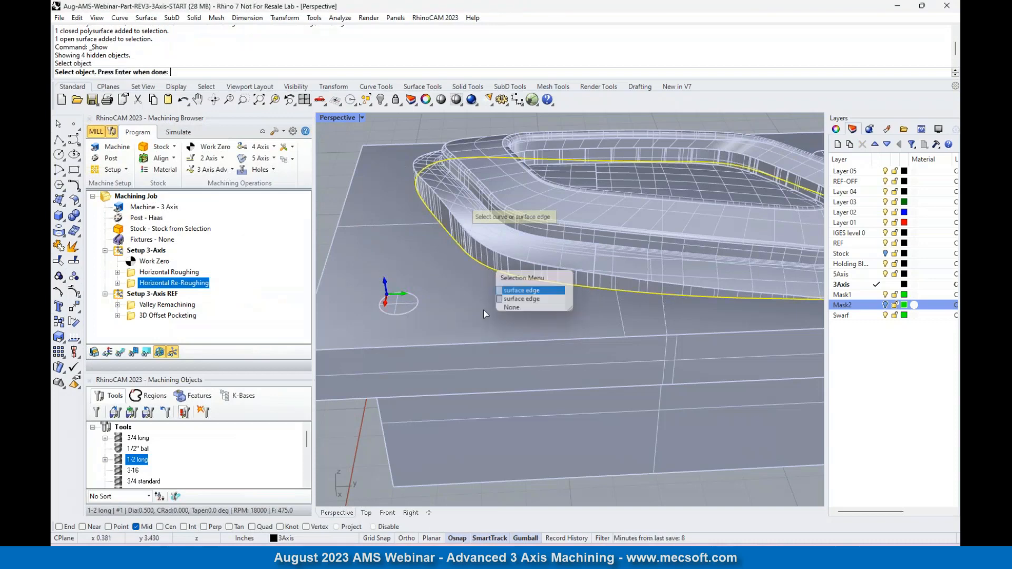
# Add the four outer edges of the block's top face to the Facing operation's machining regions.
pyautogui.click(435, 346)
pyautogui.click(473, 374)
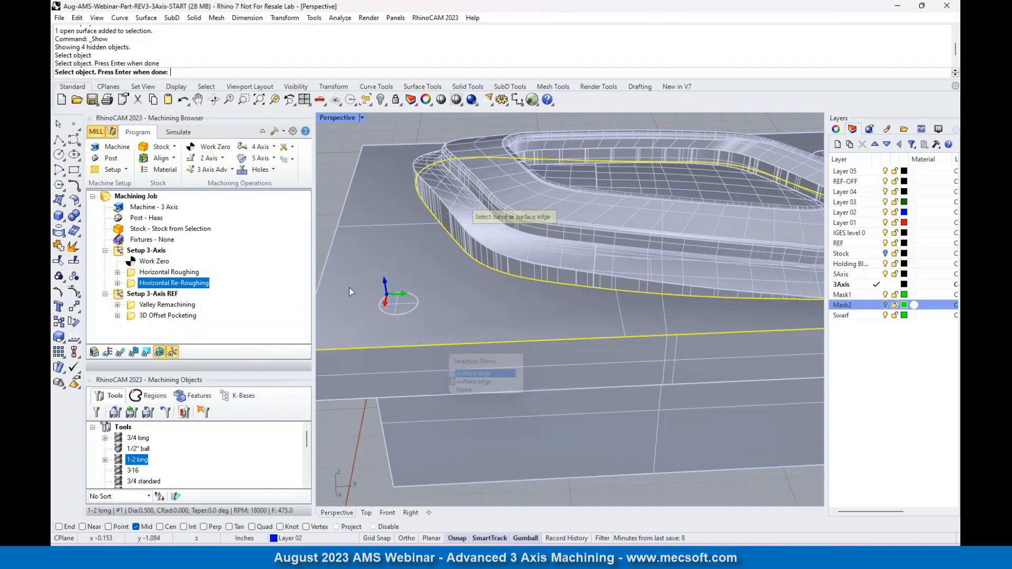
pyautogui.click(337, 251)
pyautogui.click(403, 283)
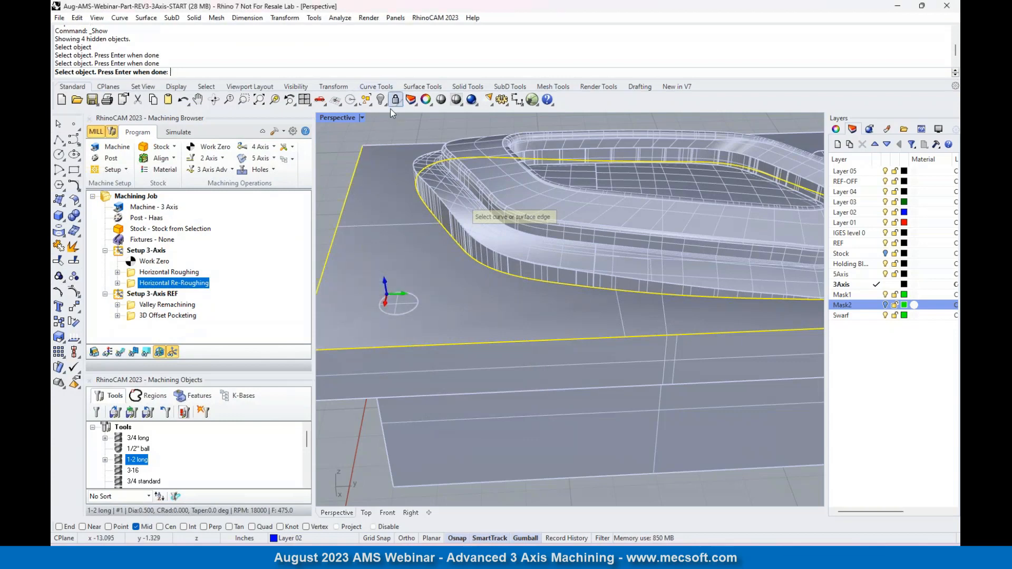
pyautogui.click(398, 153)
pyautogui.click(436, 175)
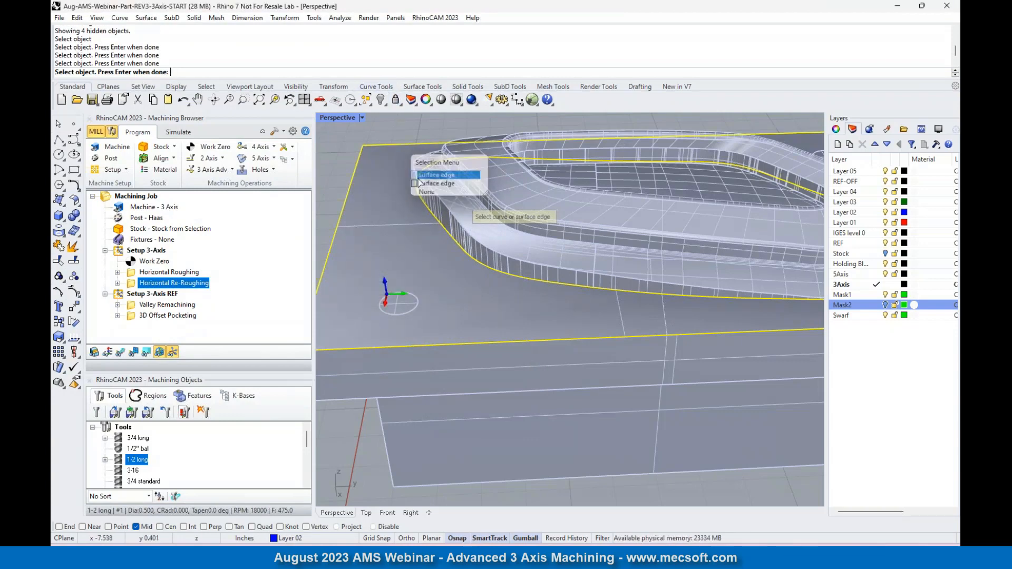
pyautogui.scroll(-5, 437, 179)
pyautogui.scroll(5, 615, 186)
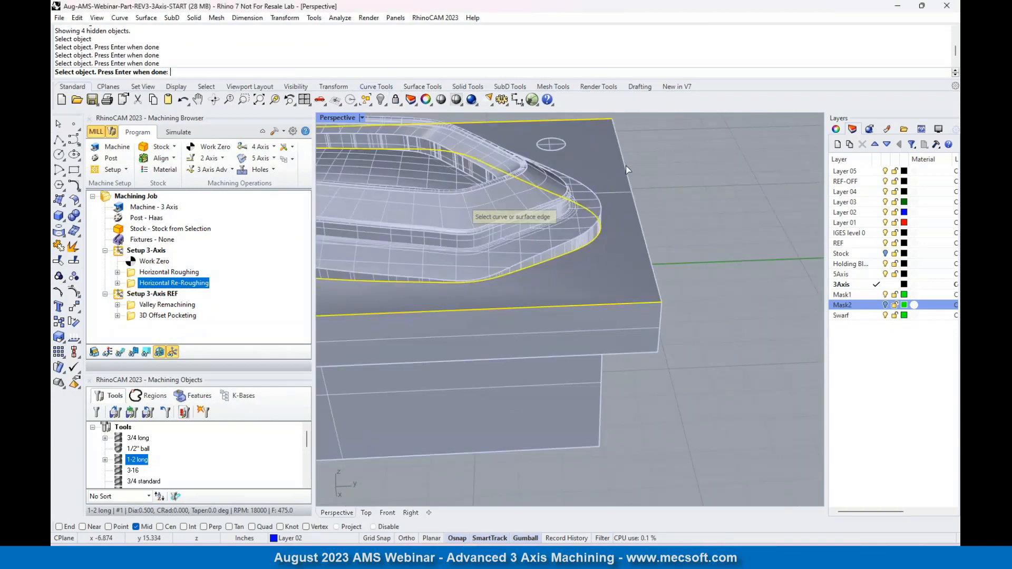
pyautogui.click(626, 166)
pyautogui.click(676, 194)
pyautogui.scroll(-3, 688, 181)
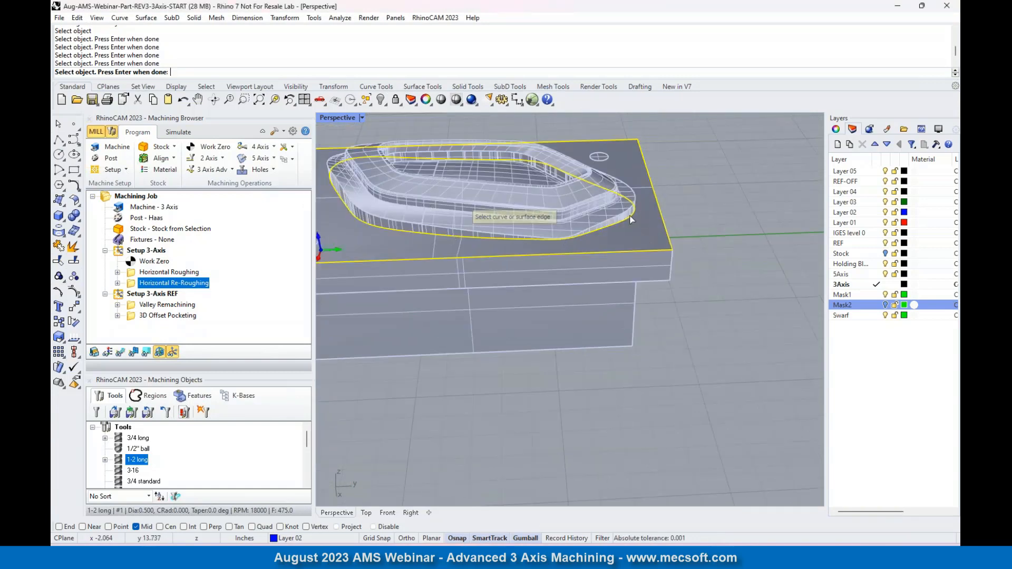
pyautogui.scroll(-2, 639, 219)
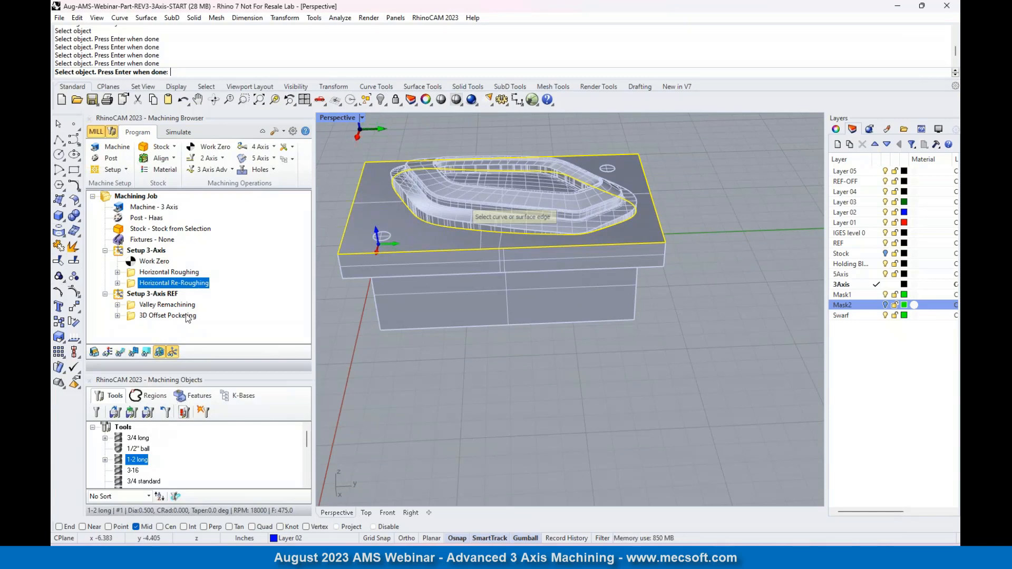
pyautogui.press('Return')
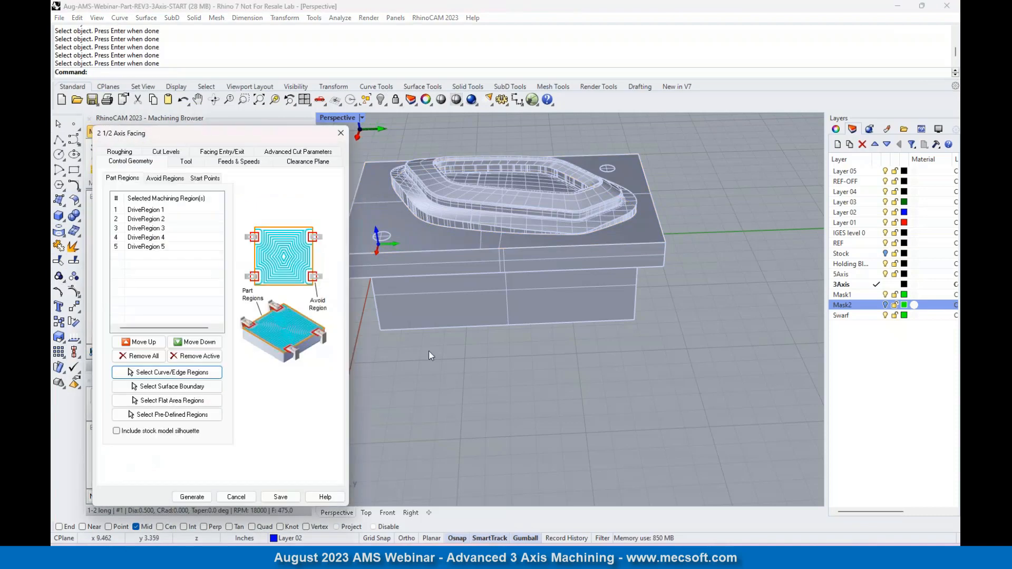
# Keep the 1-2 long tool and set the Facing roughing stock to 0 and tolerance to 0.001.
pyautogui.click(187, 163)
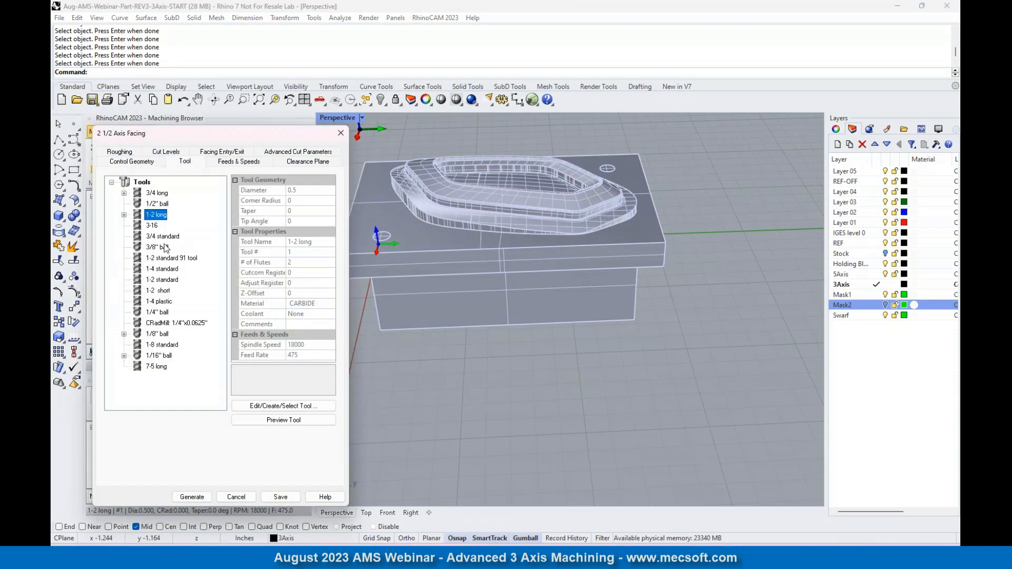
pyautogui.click(127, 153)
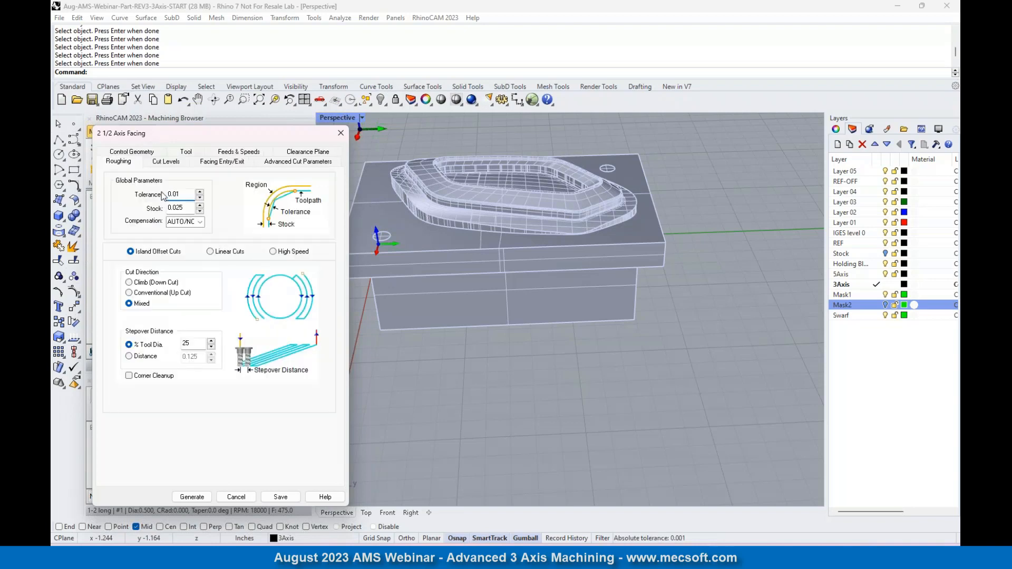
pyautogui.doubleClick(186, 209)
pyautogui.write('0')
pyautogui.doubleClick(181, 193)
pyautogui.write('0.001')
# Set the location of the cut geometry to At Bottom in the Facing cut levels.
pyautogui.click(166, 161)
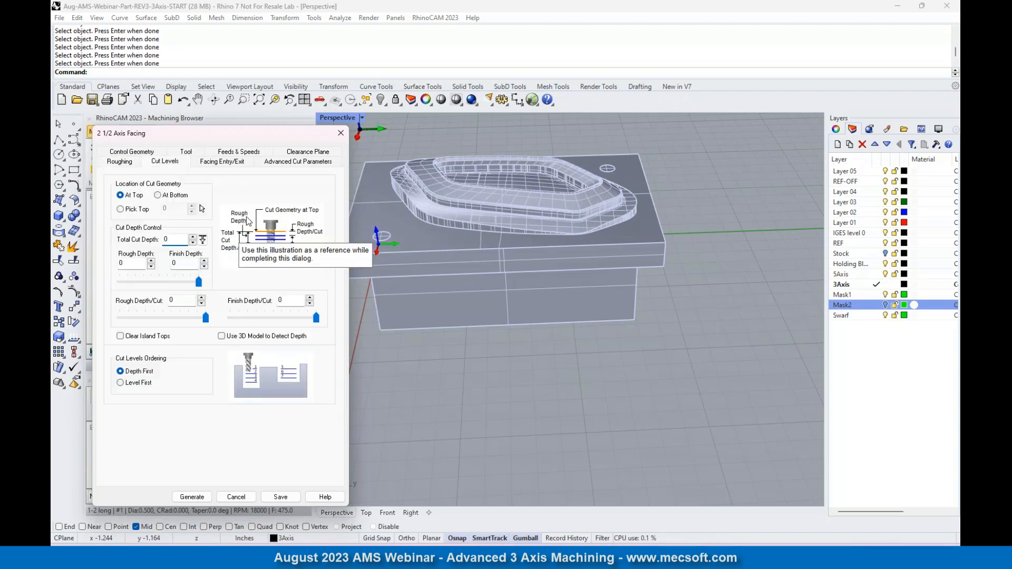
pyautogui.moveTo(227, 134); pyautogui.dragTo(224, 92)
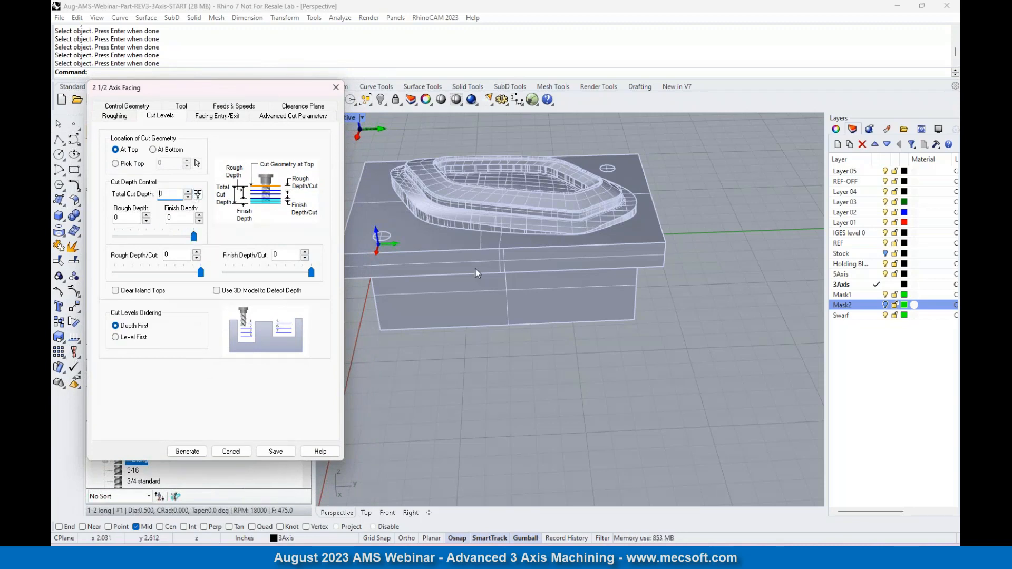
pyautogui.click(160, 152)
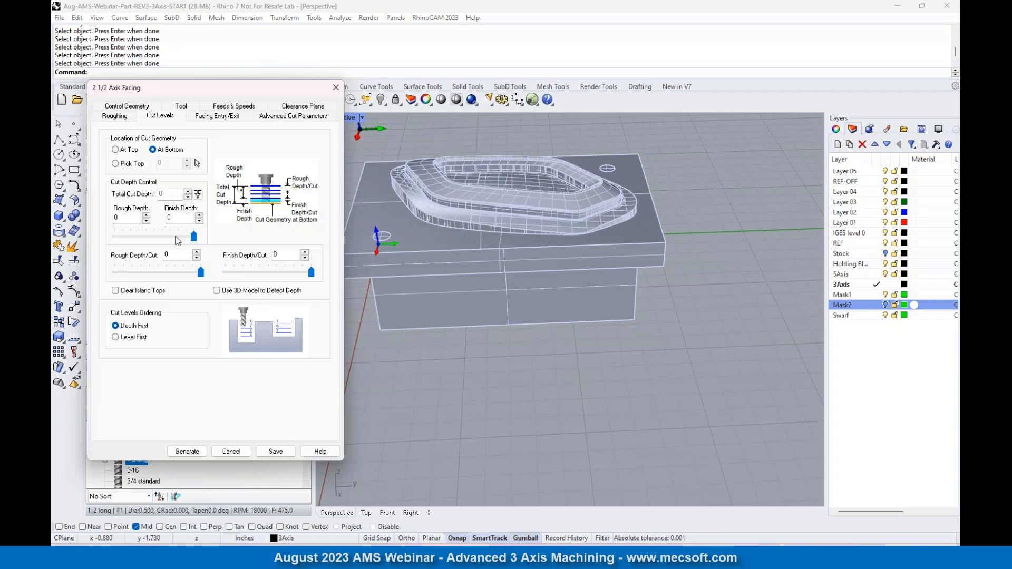
pyautogui.doubleClick(172, 193)
# Use arc fitting with a fitting tolerance of 0.002 for the Facing operation and generate its toolpath.
pyautogui.click(285, 117)
pyautogui.click(198, 214)
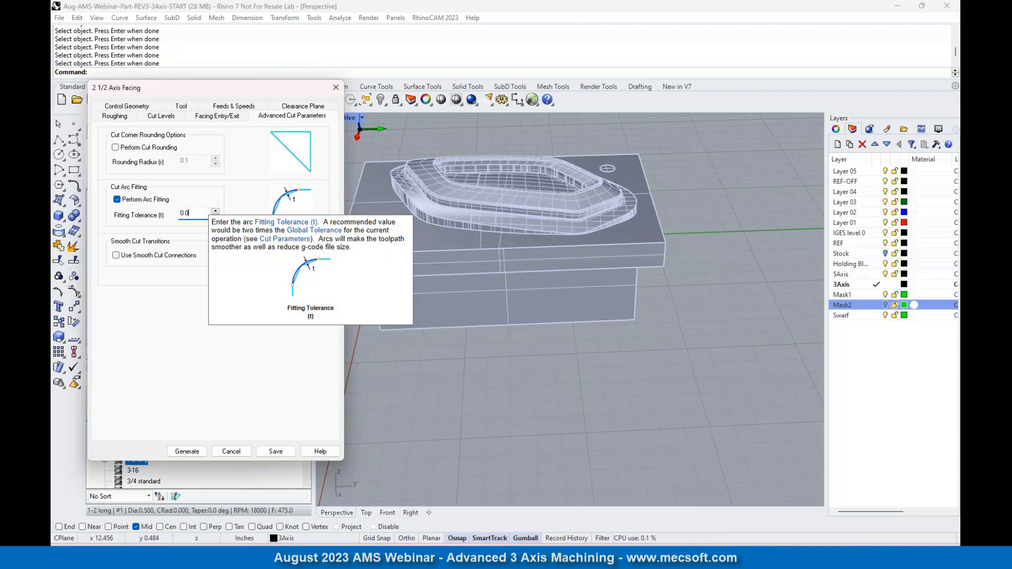
pyautogui.write('02')
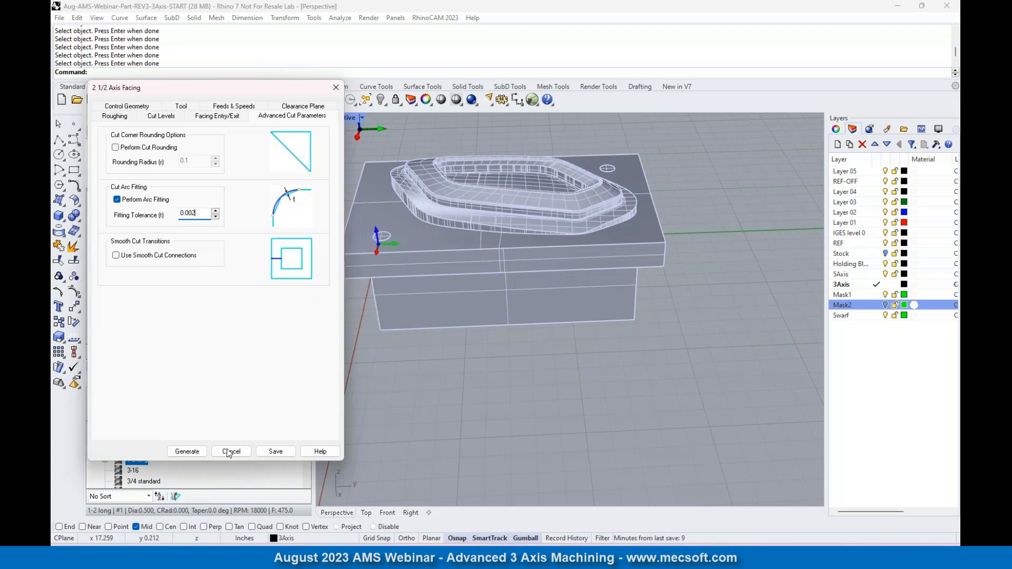
pyautogui.click(184, 451)
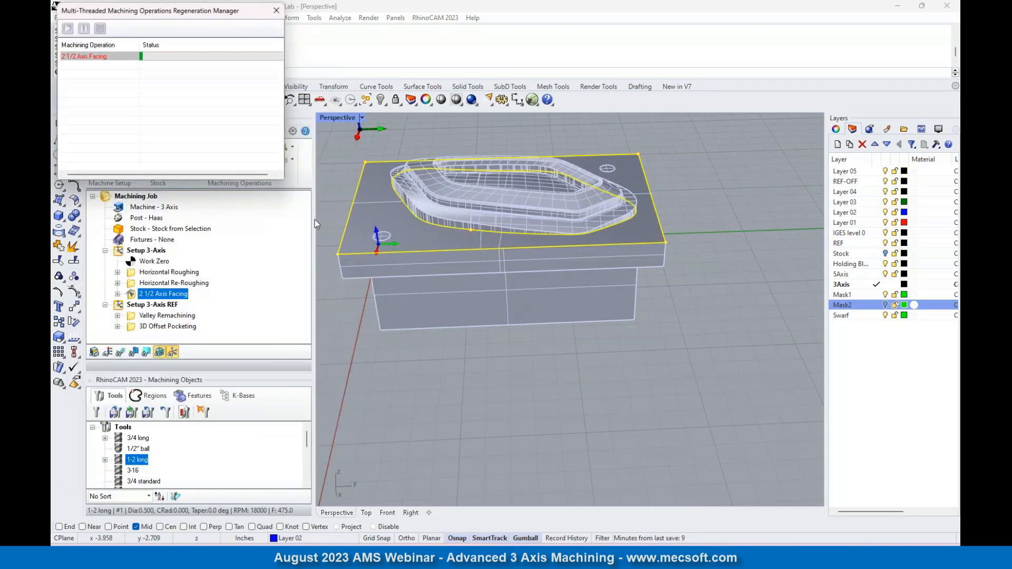
# Show the Facing toolpath and examine the cuts around the raised boss and along the block's edges.
pyautogui.click(120, 352)
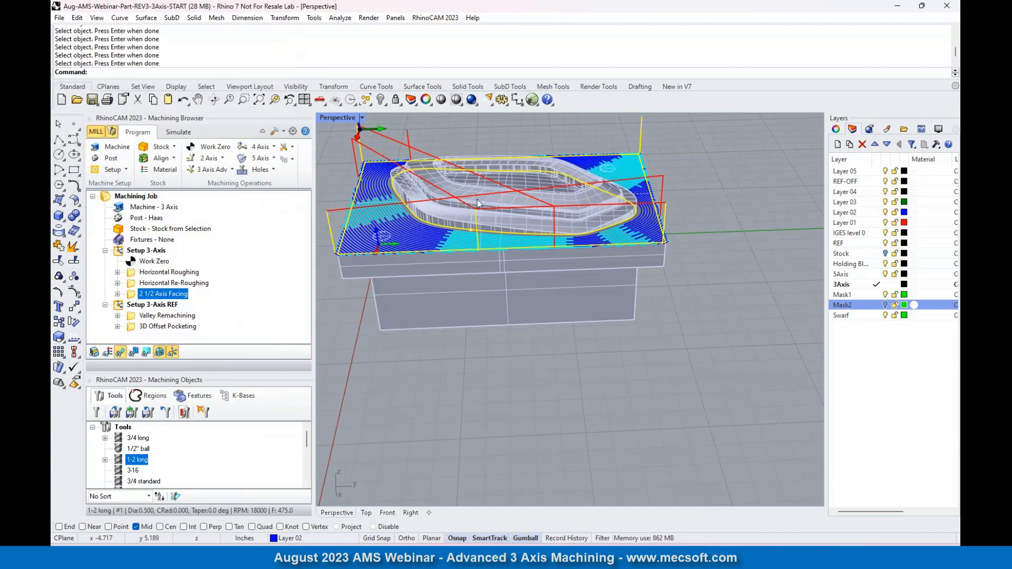
pyautogui.scroll(-2, 584, 246)
pyautogui.scroll(8, 583, 246)
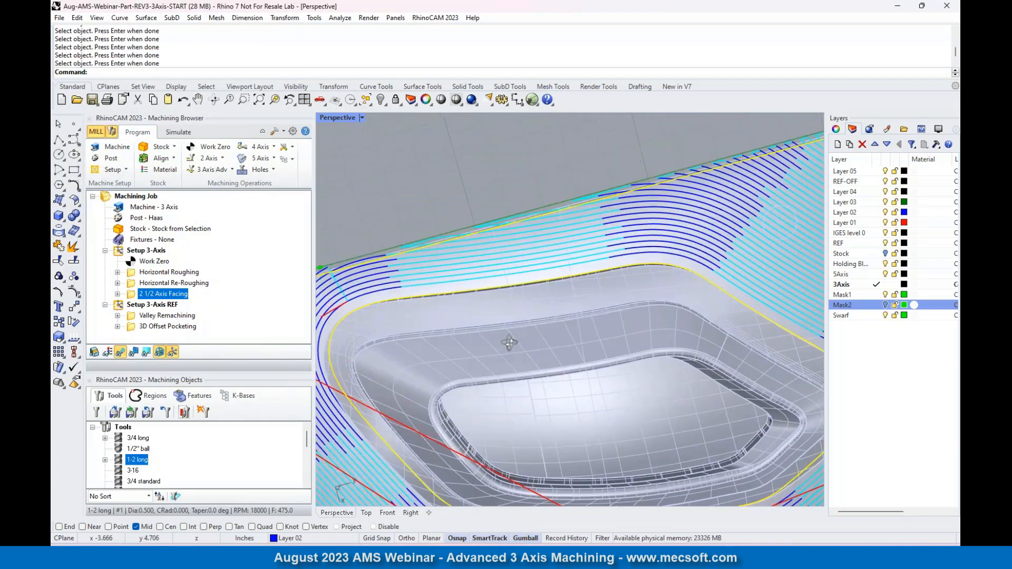
pyautogui.scroll(-8, 495, 287)
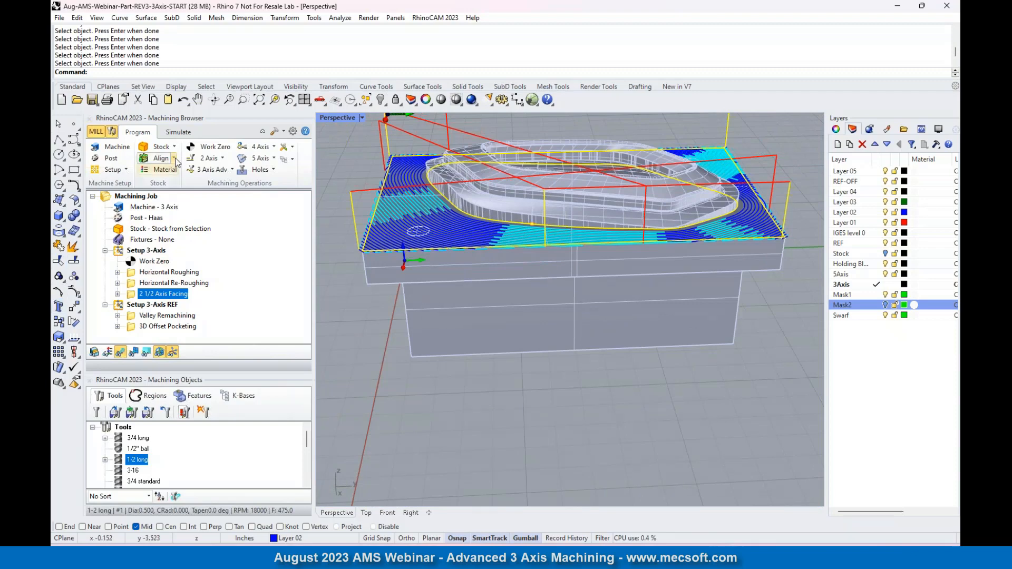
# Simulate the 2½ Axis Facing operation and inspect the cut stock around the boss with the toolpath hidden.
pyautogui.click(178, 132)
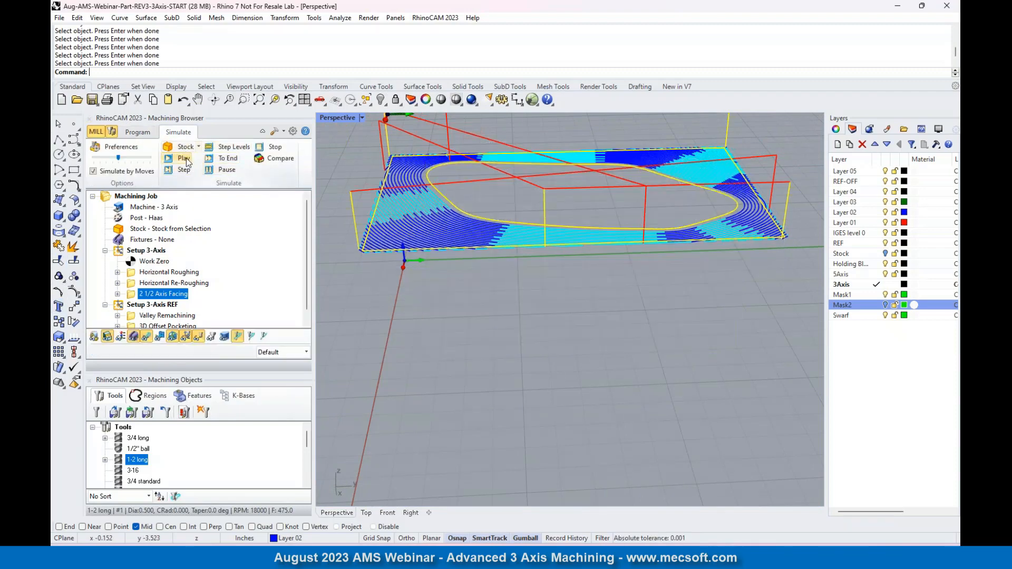
pyautogui.click(183, 158)
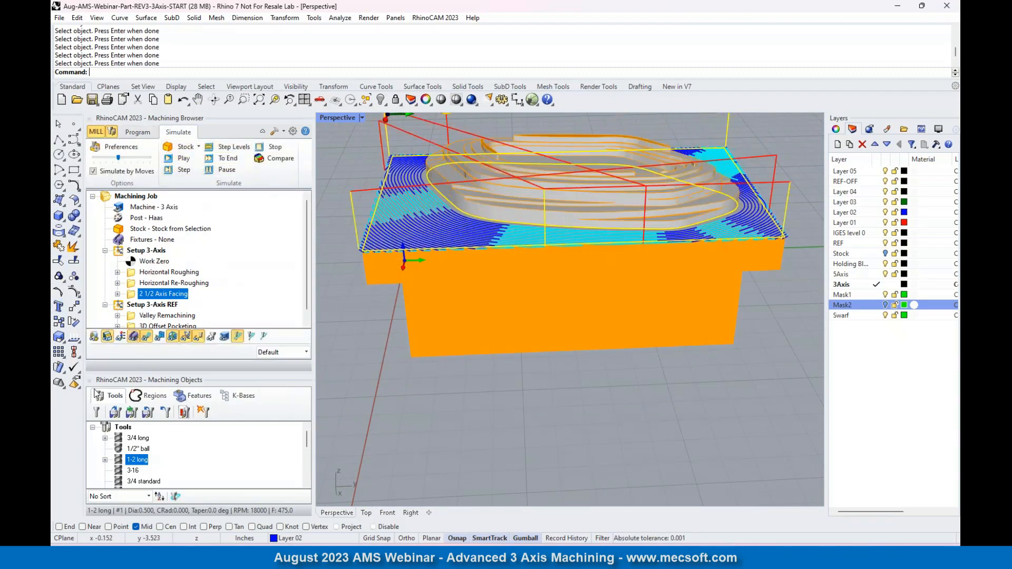
pyautogui.click(148, 340)
pyautogui.moveTo(647, 195); pyautogui.dragTo(656, 338, button='right')
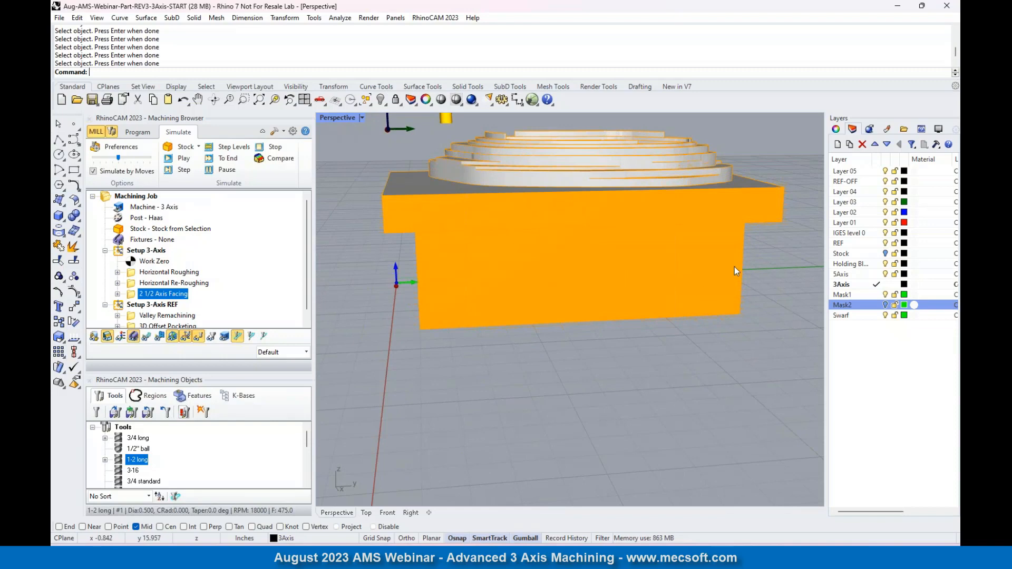
pyautogui.moveTo(614, 343); pyautogui.dragTo(554, 364, button='right')
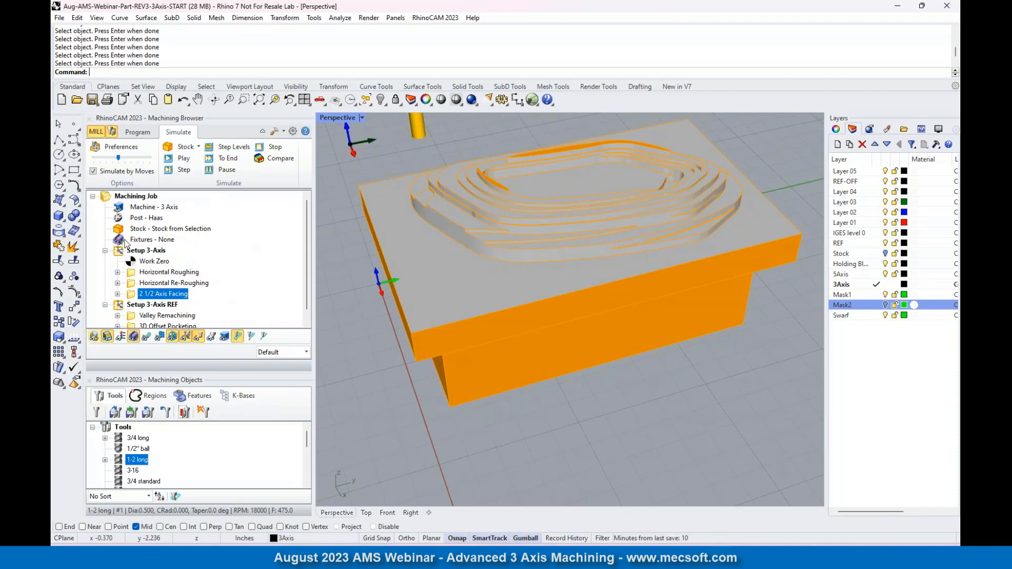
# Hide the Machining Objects browser and start an advanced 3-axis Parallel Finishing operation.
pyautogui.click(112, 131)
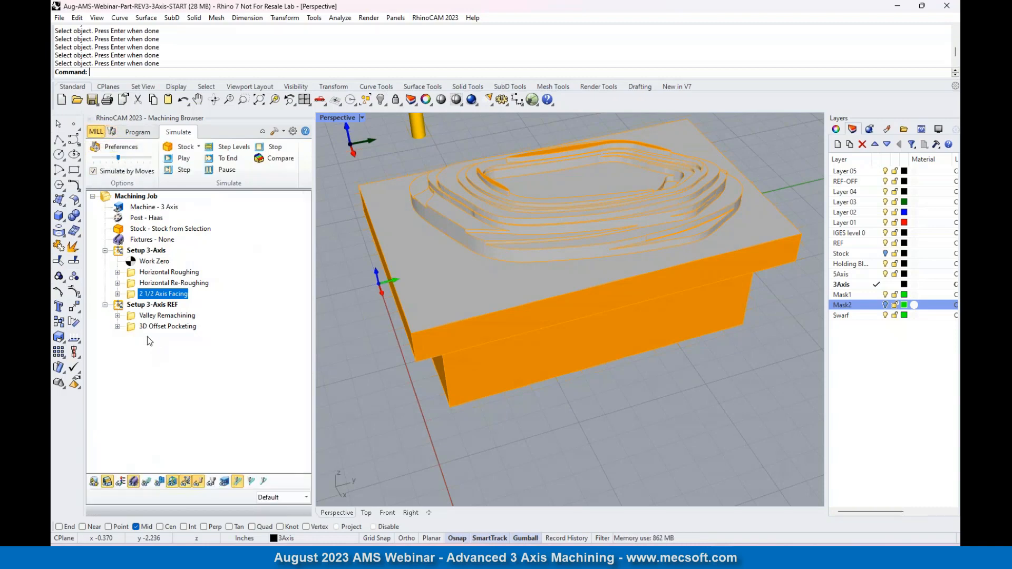
pyautogui.click(138, 132)
pyautogui.click(218, 169)
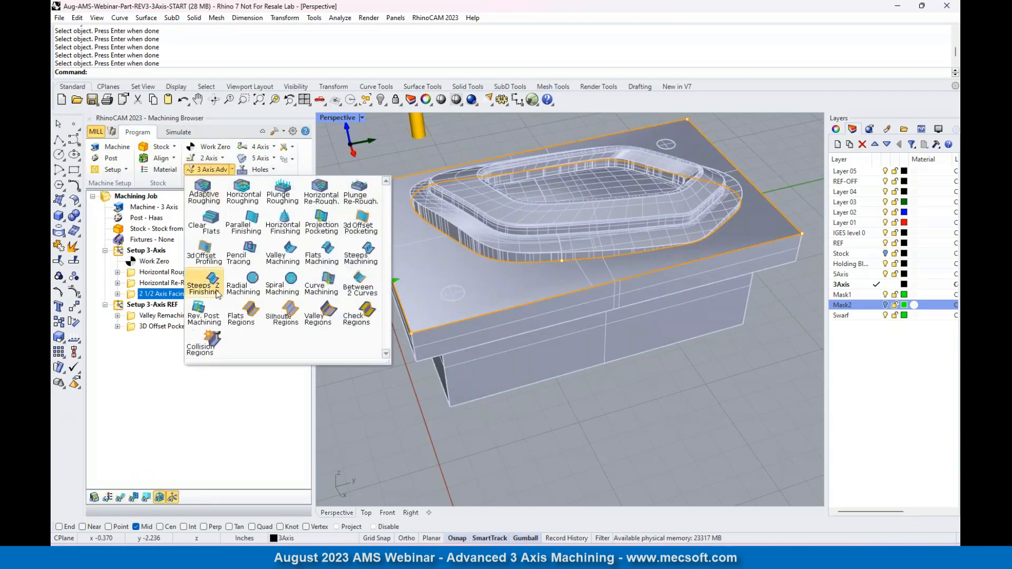
pyautogui.click(246, 224)
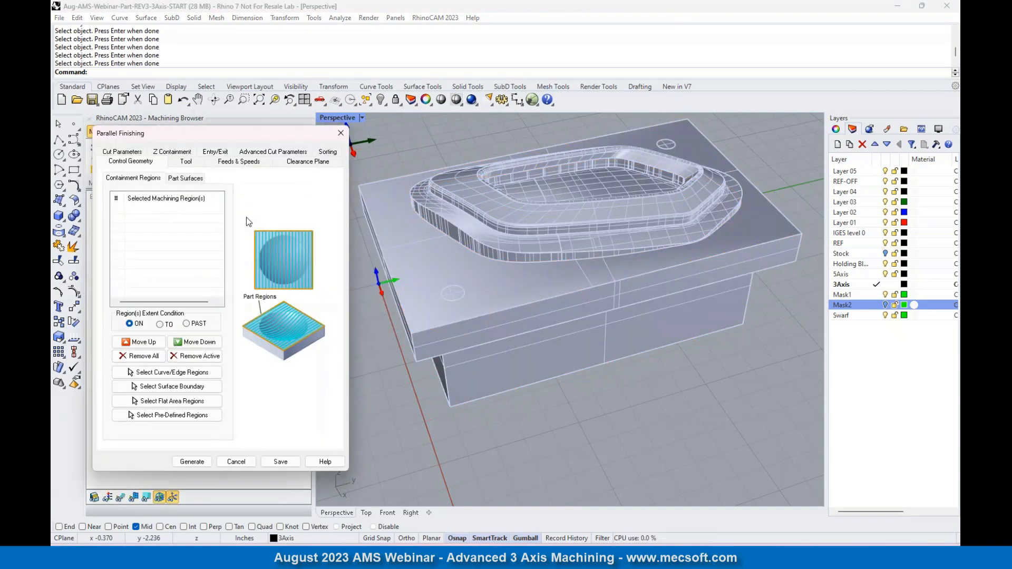
pyautogui.moveTo(243, 127); pyautogui.dragTo(243, 102)
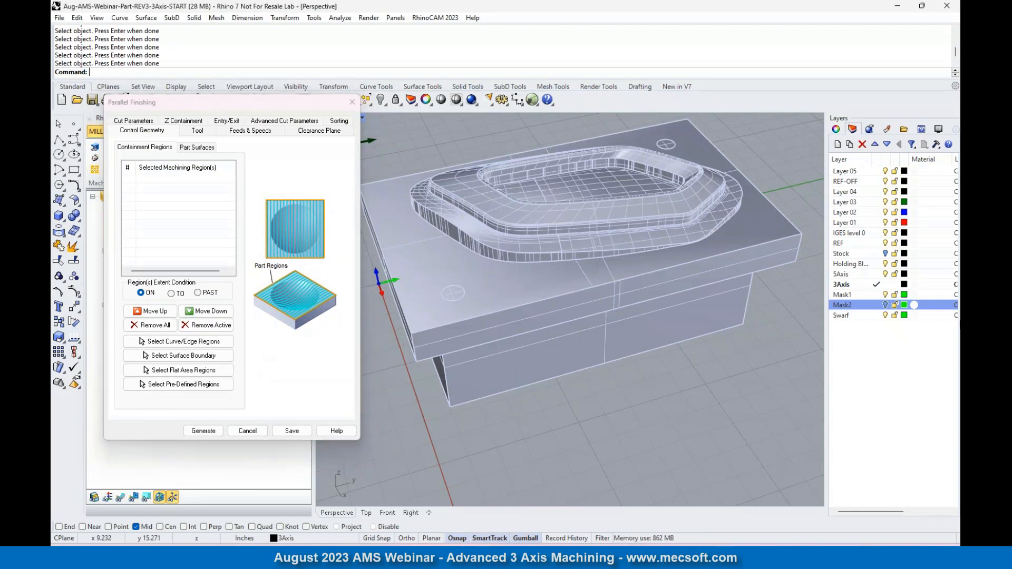
# Turn on the Mask2 layer and select its curve around the base of the boss as the containment region.
pyautogui.click(887, 306)
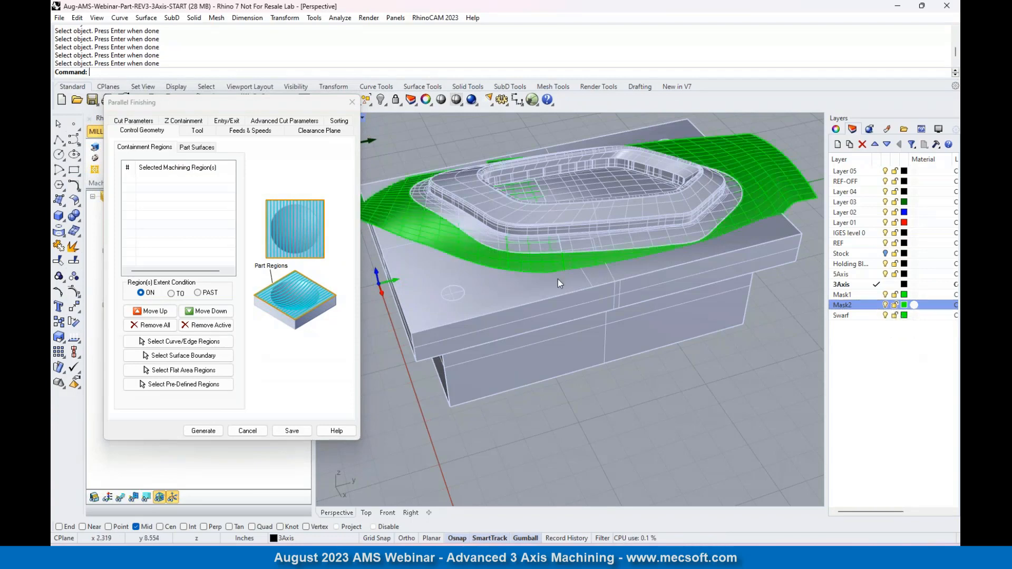
pyautogui.scroll(5, 451, 234)
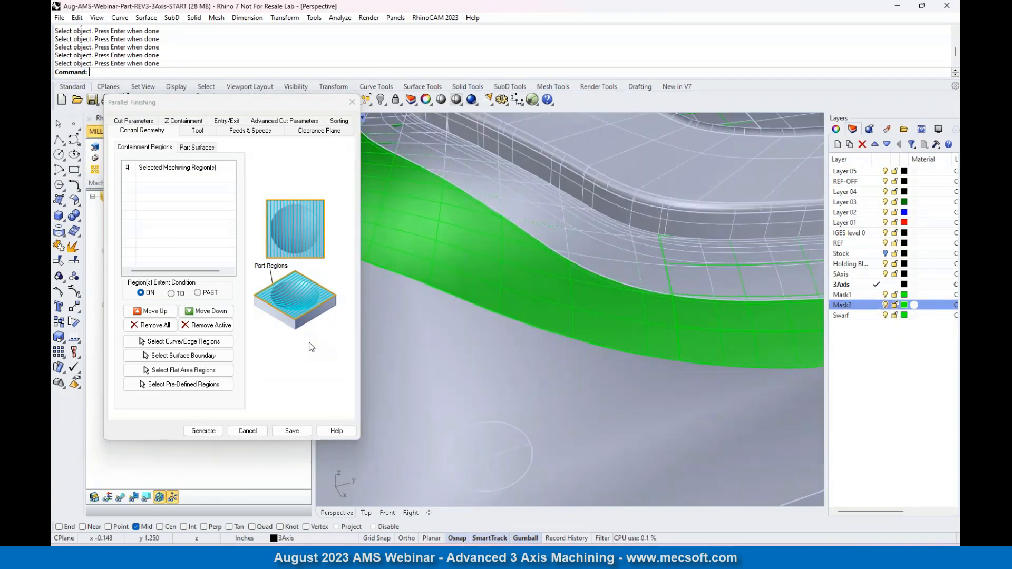
pyautogui.click(178, 342)
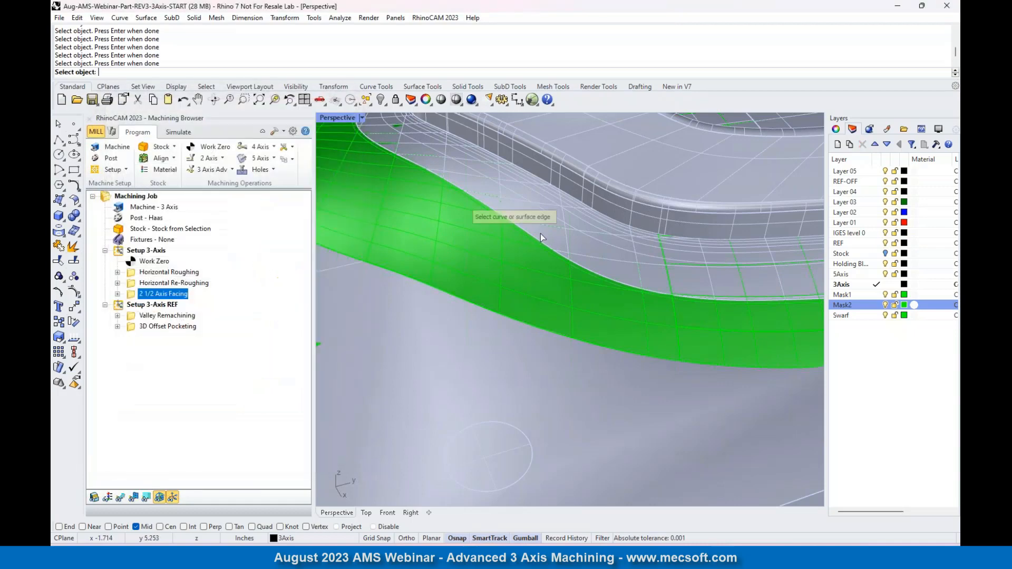
pyautogui.scroll(3, 543, 239)
pyautogui.scroll(2, 542, 235)
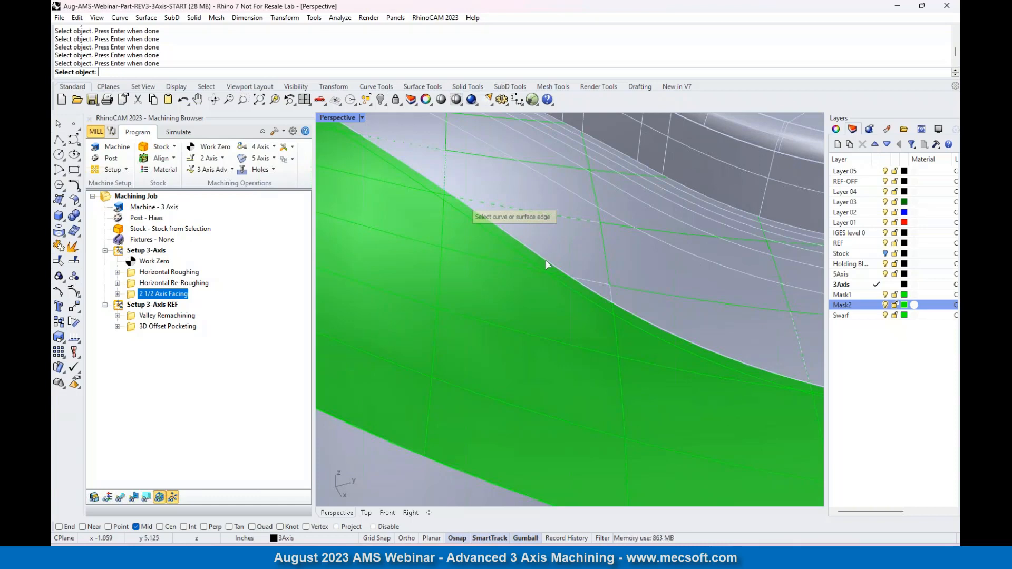
pyautogui.hotkey('alt', 'Tab')
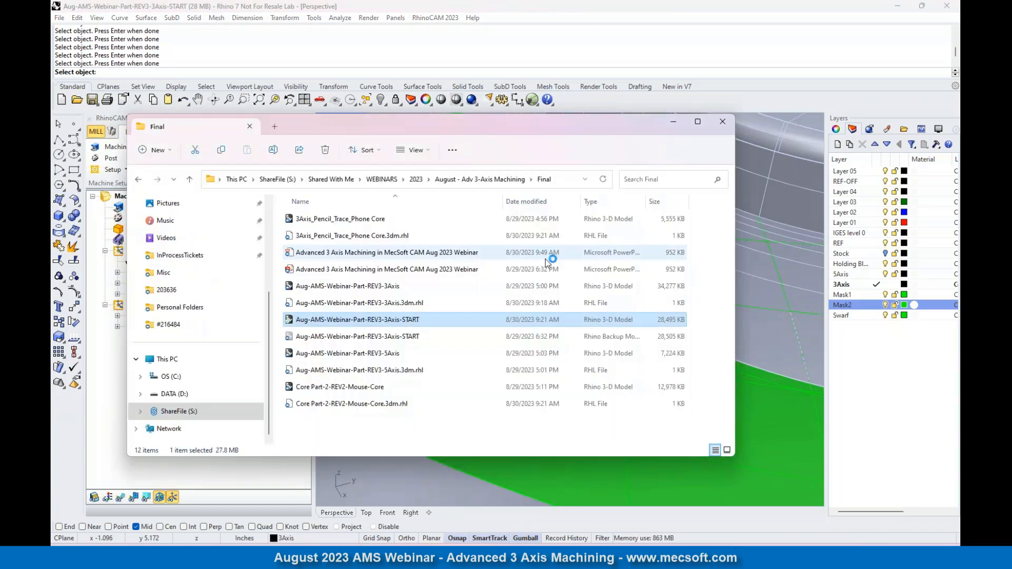
pyautogui.click(672, 123)
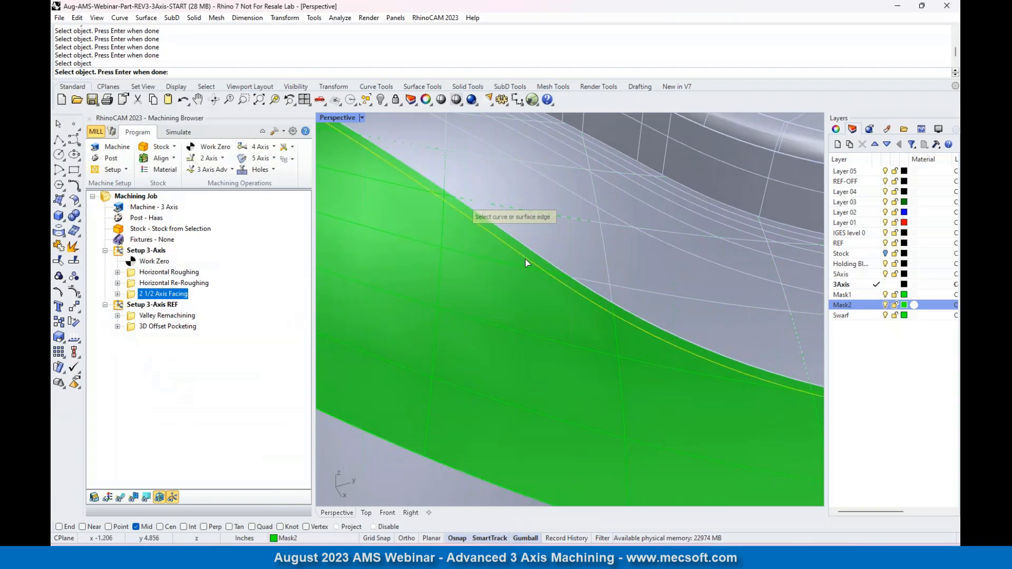
pyautogui.press('Return')
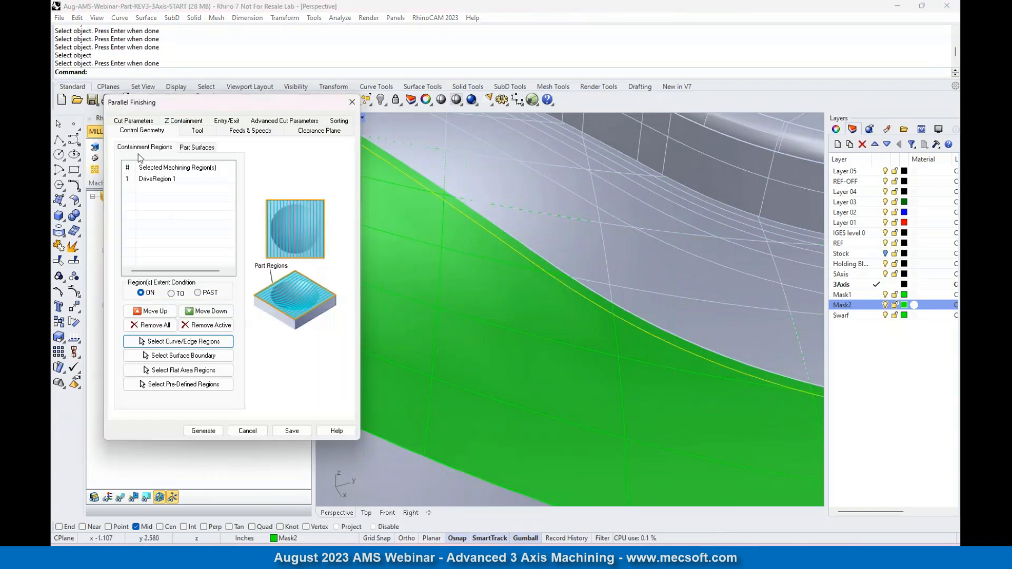
# Choose the 1/4" ball tool for Parallel Finishing and review its feeds, speeds and clearance plane.
pyautogui.click(190, 132)
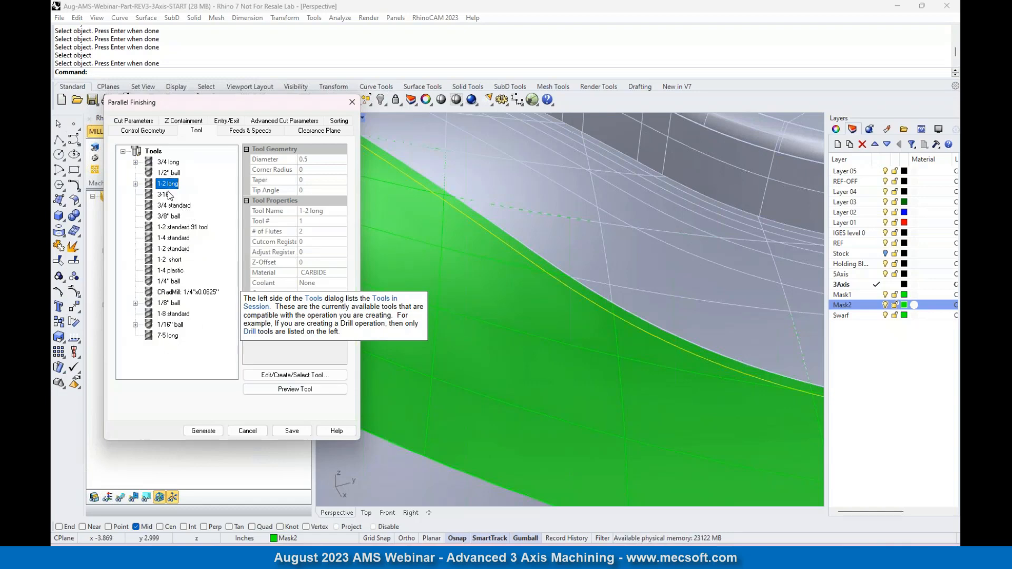
pyautogui.click(169, 281)
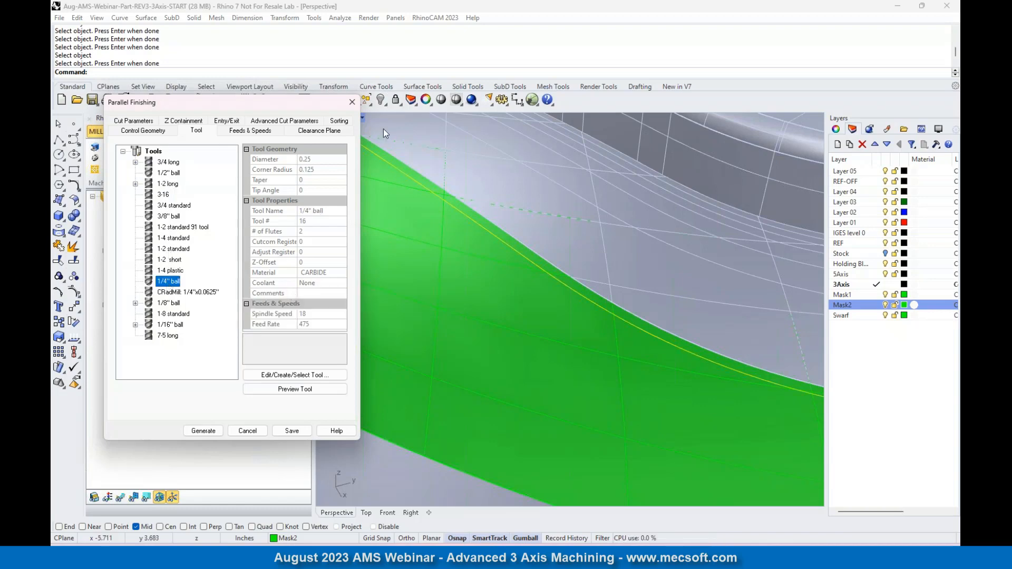
pyautogui.click(249, 131)
pyautogui.click(295, 132)
# Set the Parallel Finishing stepover to a distance of 0.01 and the stock to 0.025.
pyautogui.click(134, 122)
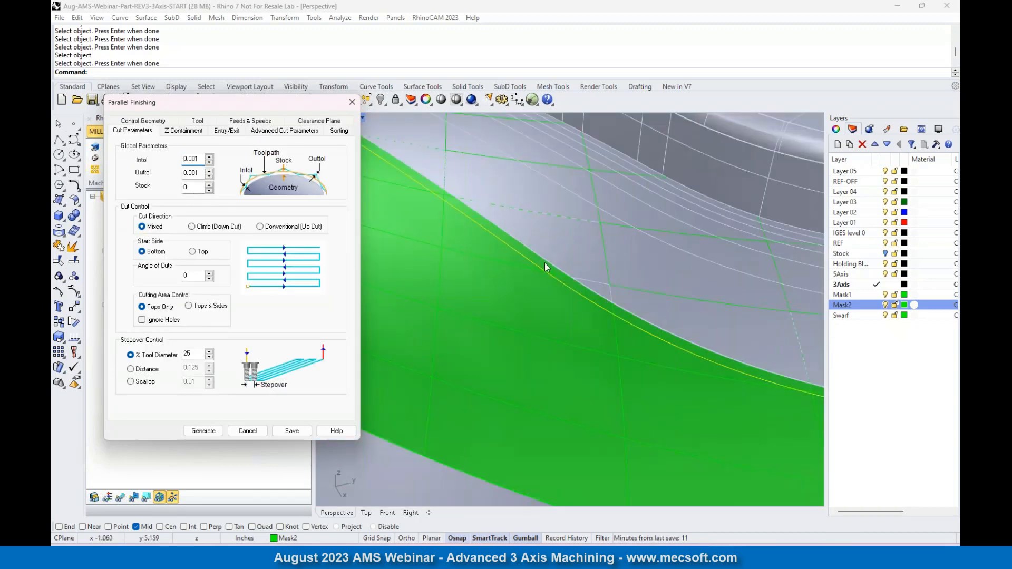
pyautogui.scroll(-2, 539, 264)
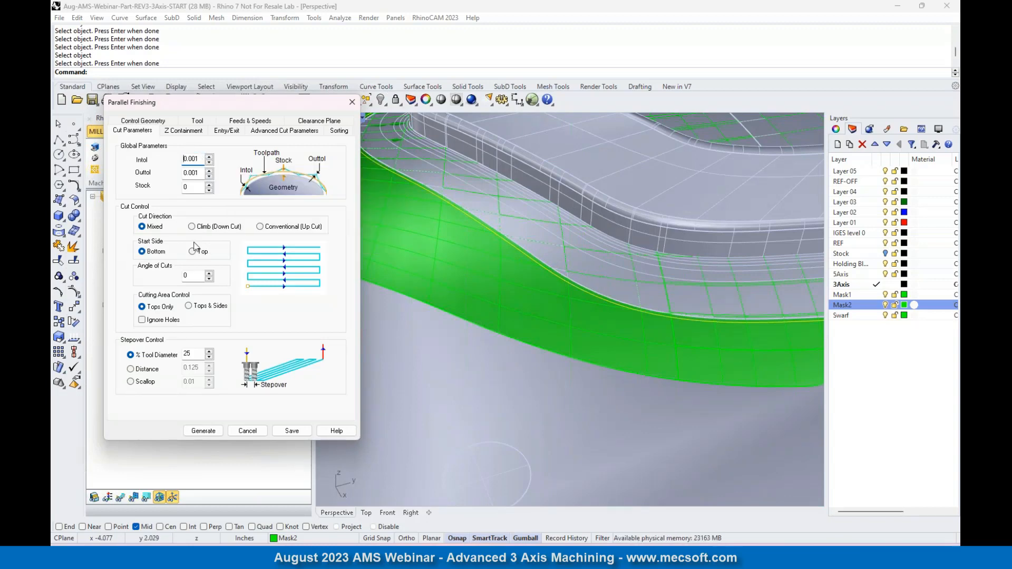
pyautogui.click(150, 374)
pyautogui.doubleClick(192, 367)
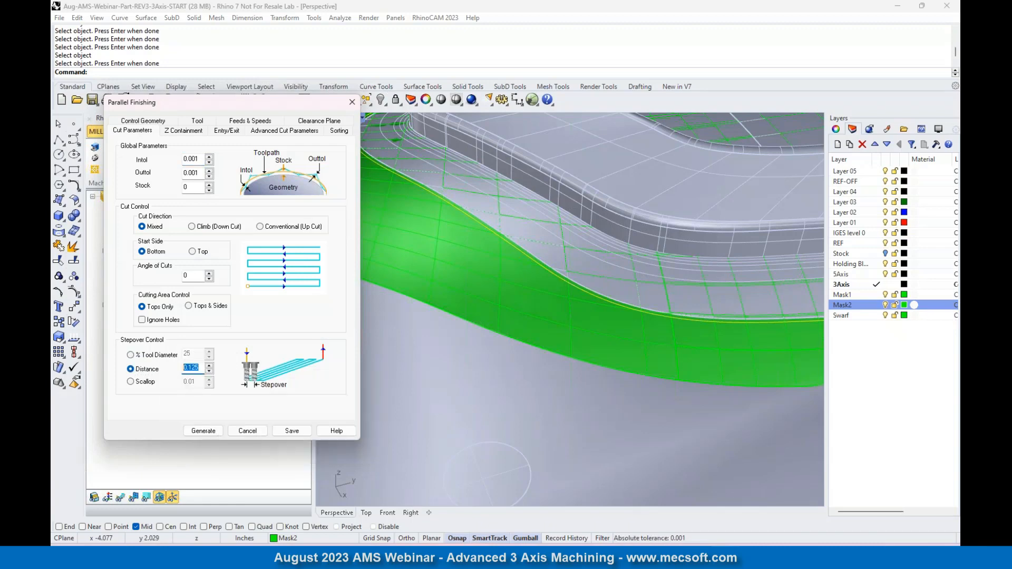
pyautogui.write('0.')
pyautogui.click(174, 132)
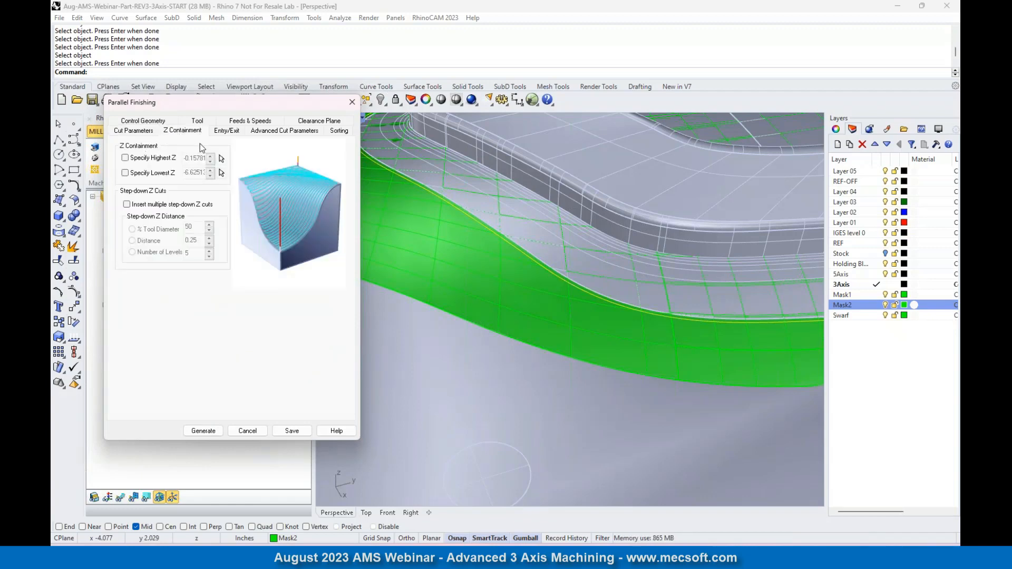
pyautogui.click(133, 132)
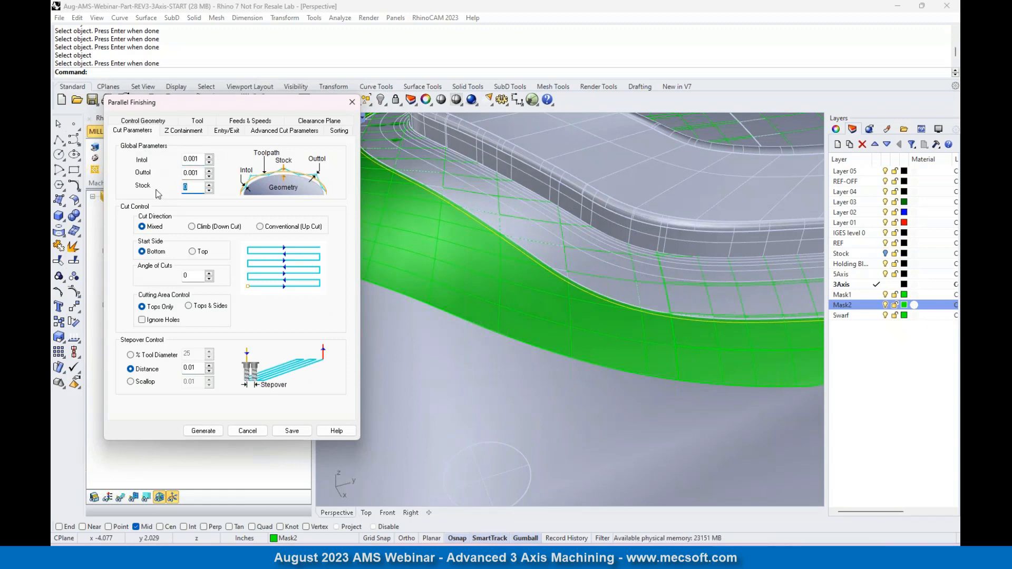
pyautogui.write('25')
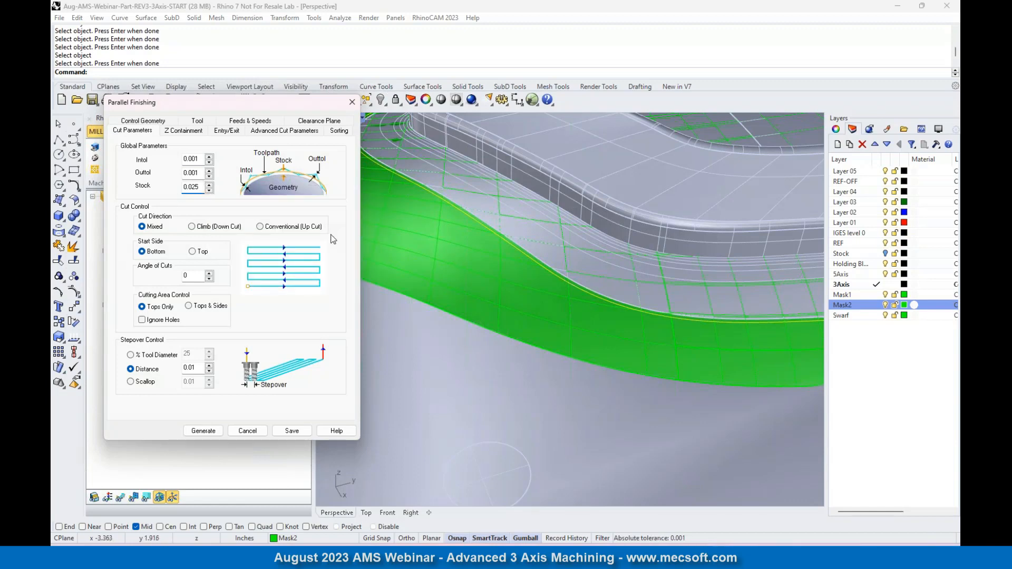
# Enable arc fitting with a tolerance of 0.002 for Parallel Finishing and generate the toolpath.
pyautogui.click(183, 131)
pyautogui.click(274, 131)
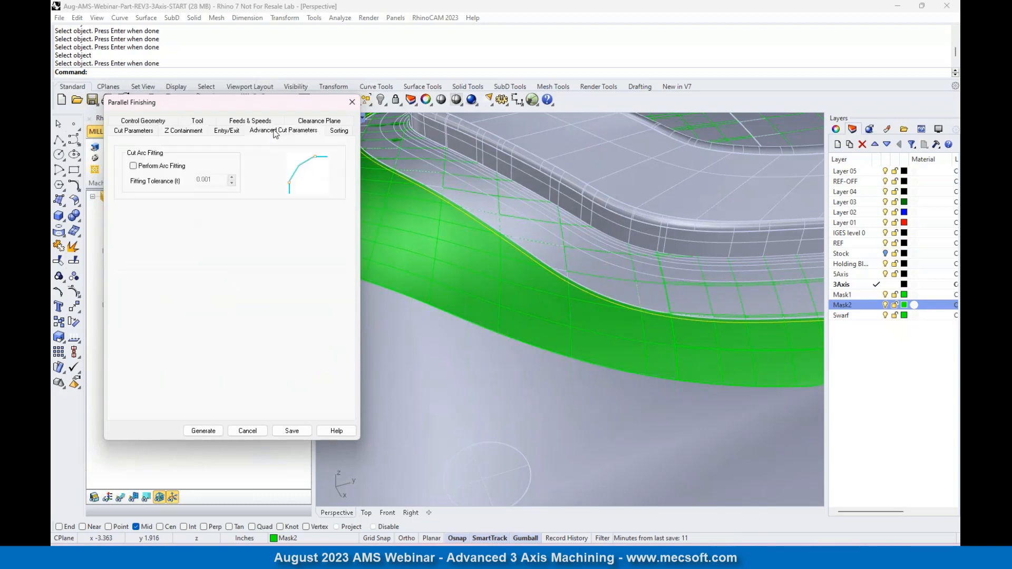
pyautogui.click(141, 168)
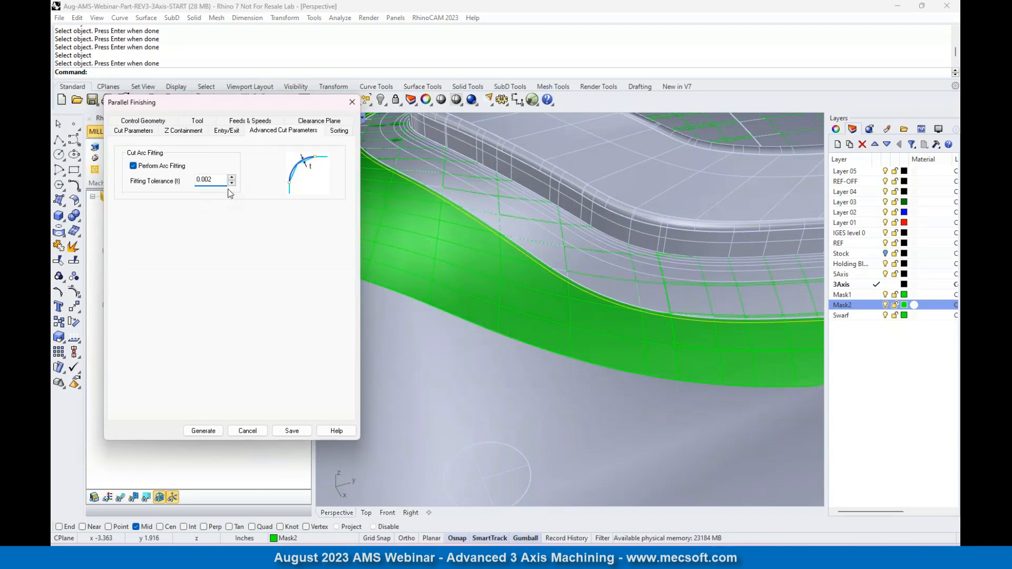
pyautogui.click(205, 431)
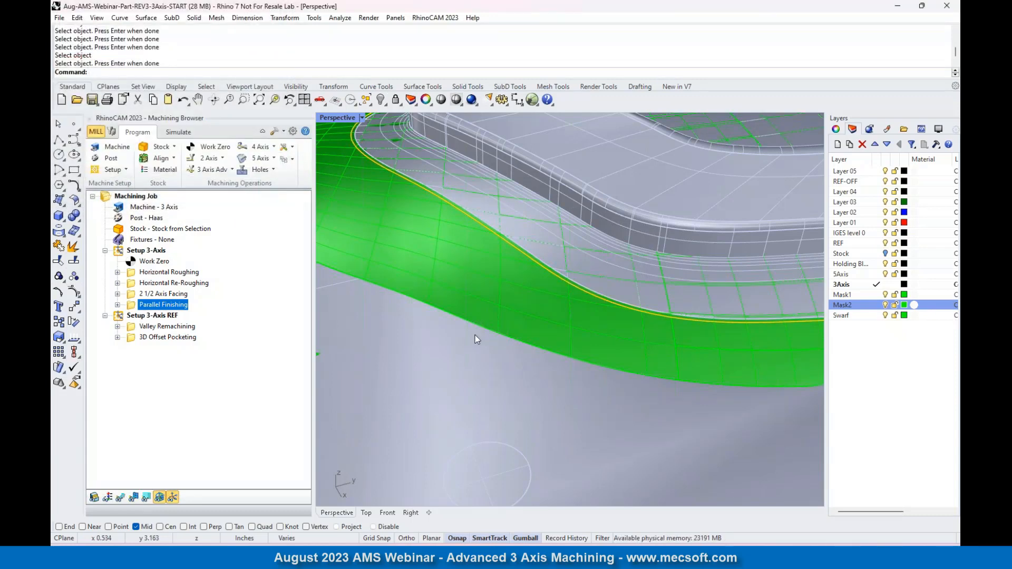
# Show the Parallel Finishing toolpath and examine the passes over the boss near the containment curve.
pyautogui.scroll(-9, 475, 340)
pyautogui.scroll(3, 636, 261)
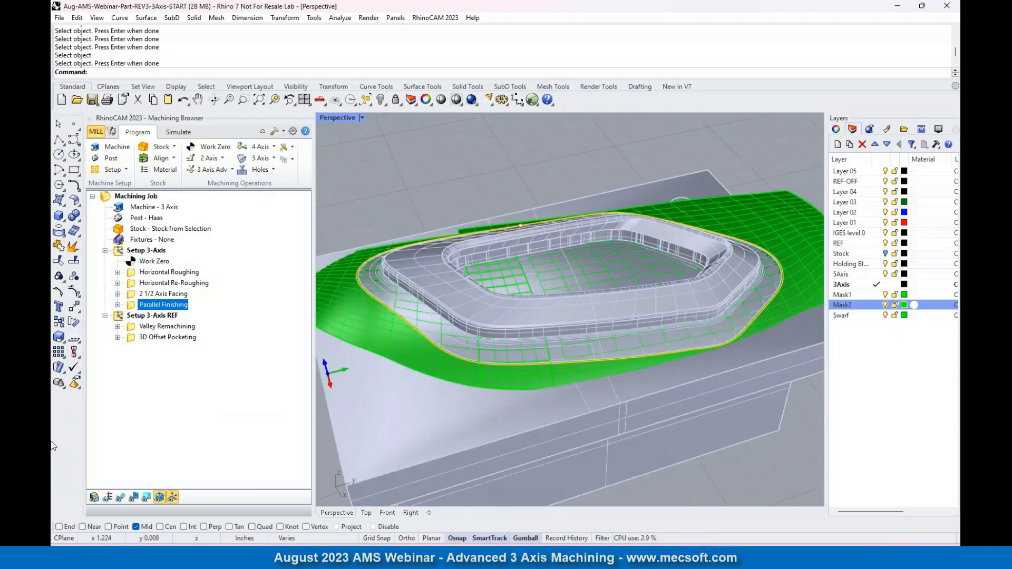
pyautogui.click(122, 498)
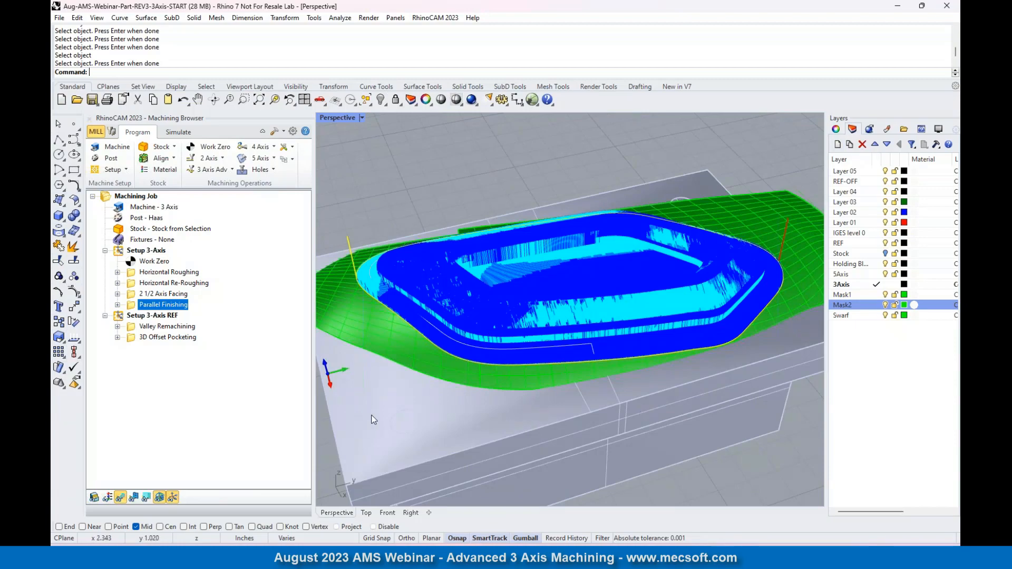
pyautogui.scroll(8, 444, 336)
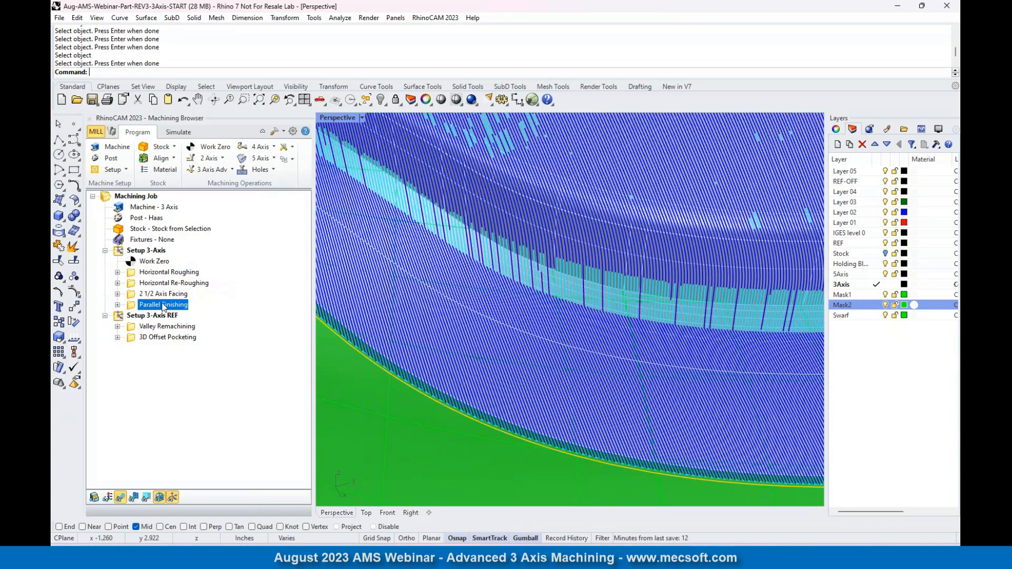
# Examine how the Parallel Finishing passes end along the containment curve next to the mask surface.
pyautogui.scroll(-5, 527, 277)
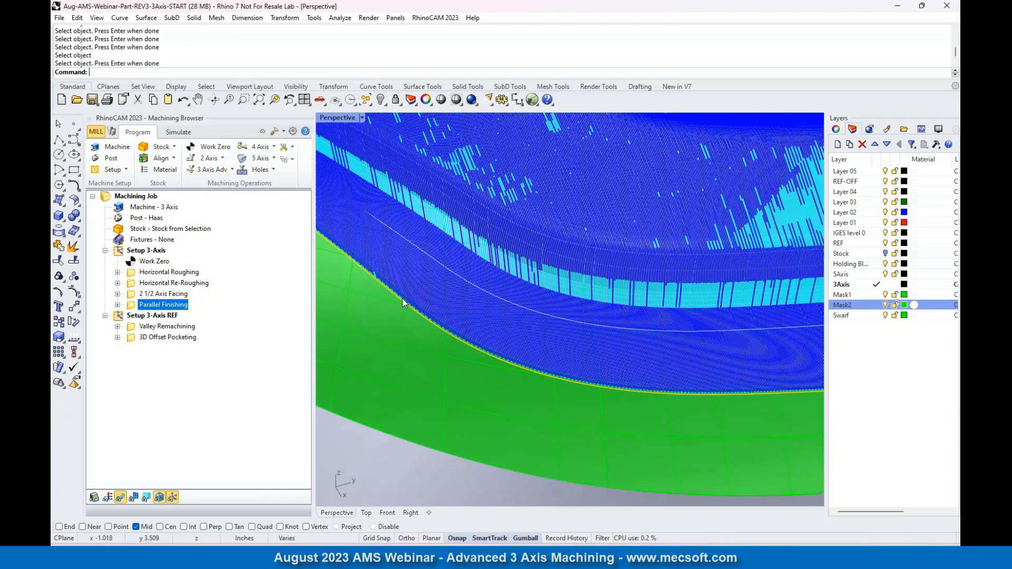
pyautogui.scroll(2, 403, 298)
pyautogui.scroll(-2, 421, 323)
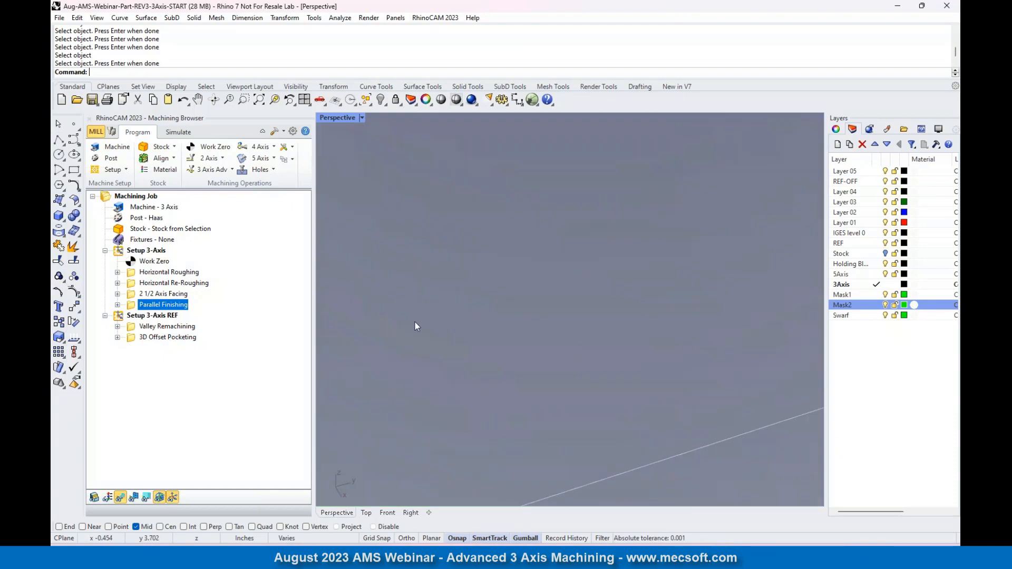
pyautogui.scroll(2, 523, 263)
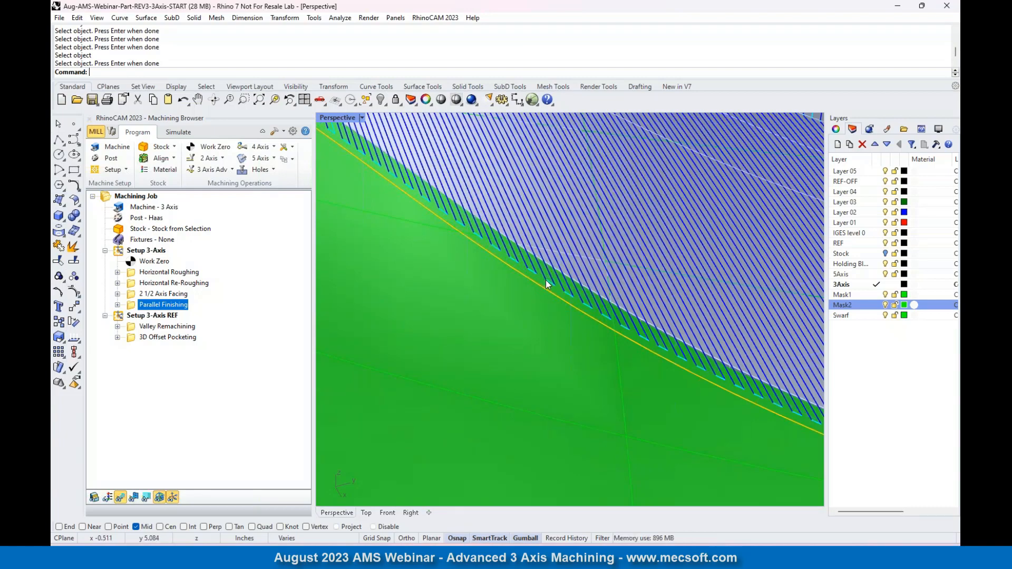
pyautogui.scroll(-3, 490, 311)
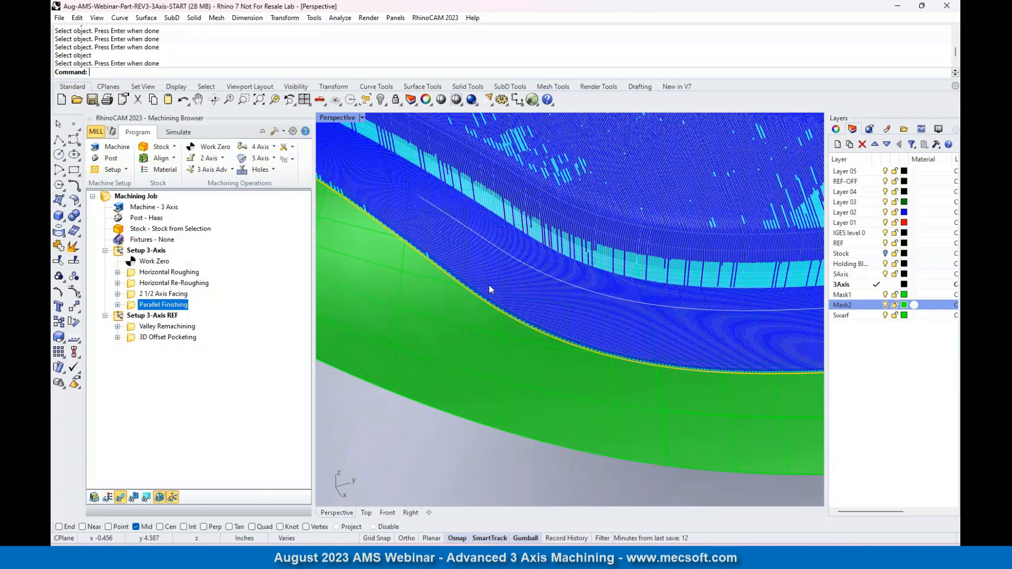
pyautogui.scroll(5, 489, 283)
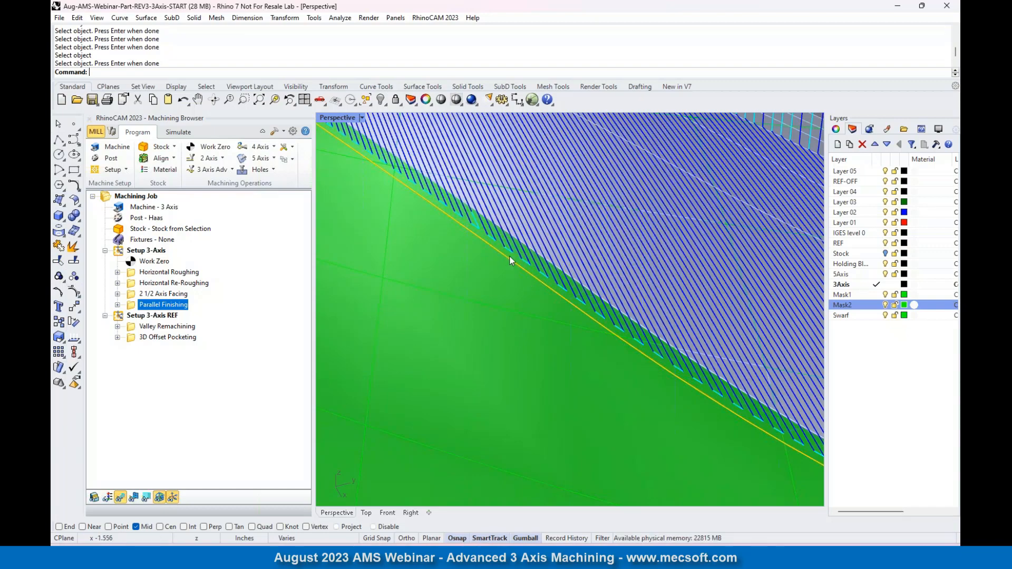
pyautogui.scroll(-5, 509, 255)
pyautogui.scroll(-3, 484, 286)
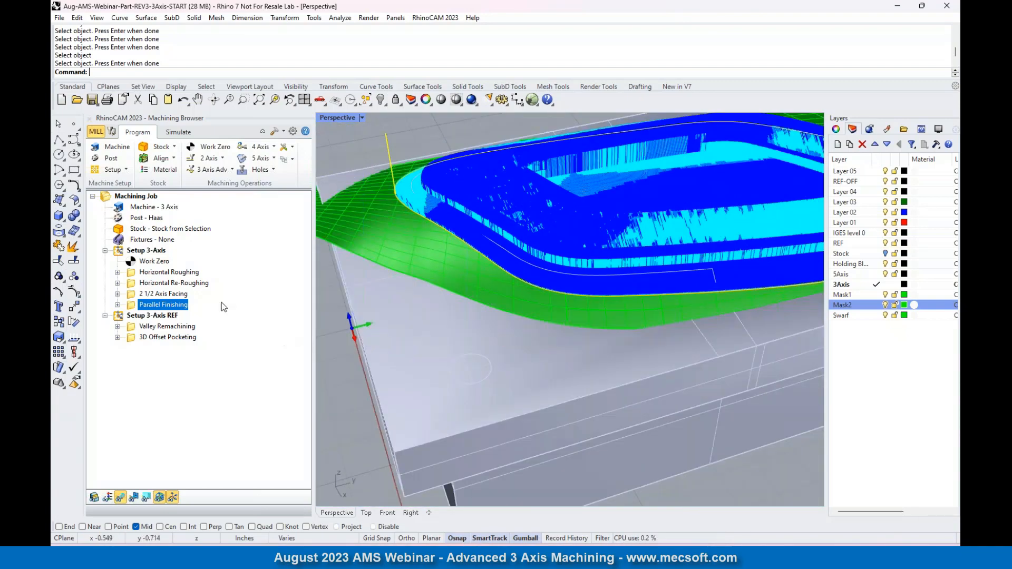
# Clone the Parallel Finishing operation under Setup 3-Axis.
pyautogui.rightClick(184, 311)
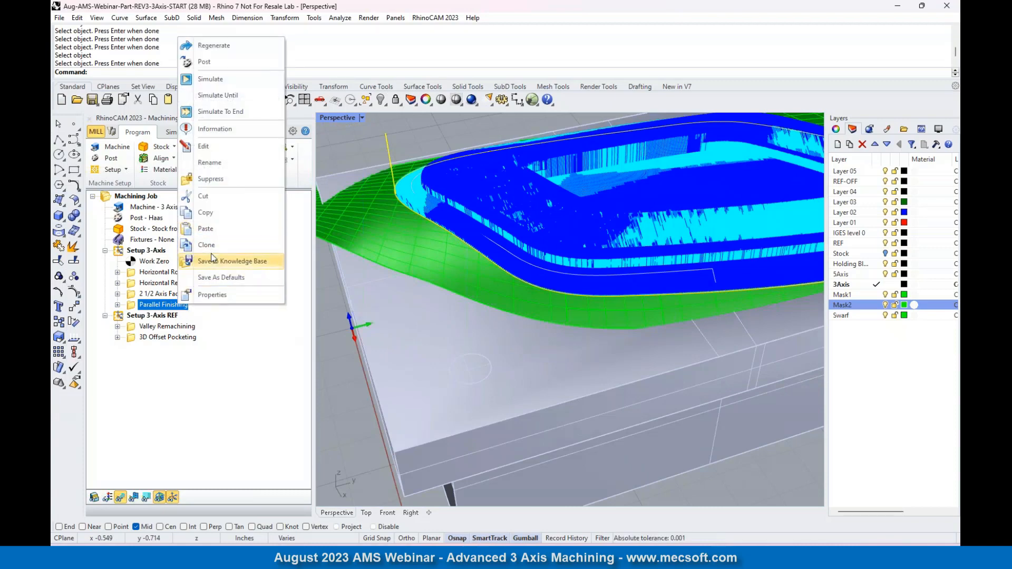
pyautogui.click(218, 252)
pyautogui.click(164, 317)
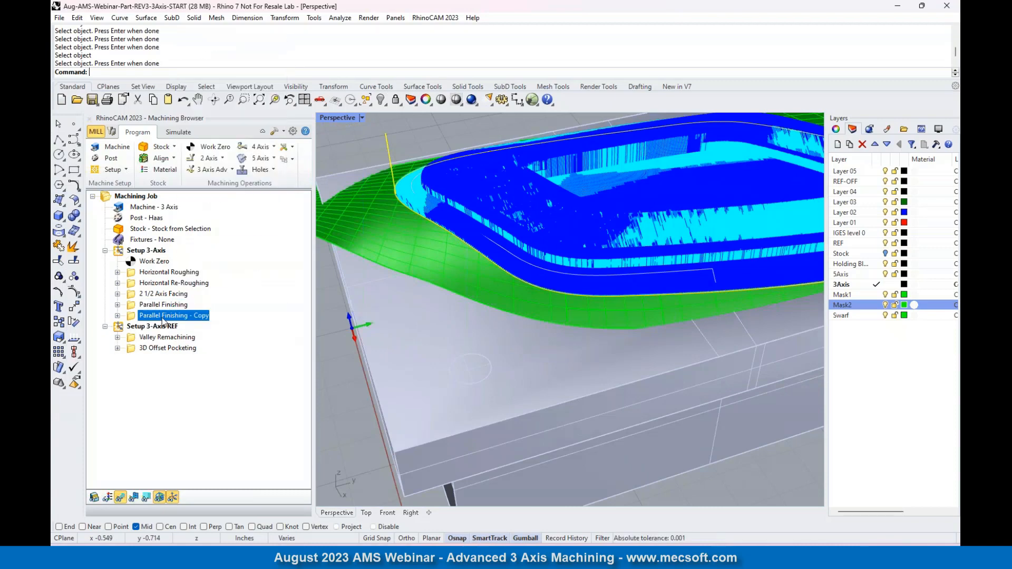
# Set the cloned Parallel Finishing operation's angle of cuts to 90 and stepover distance to 0.05, and generate its toolpath.
pyautogui.doubleClick(163, 318)
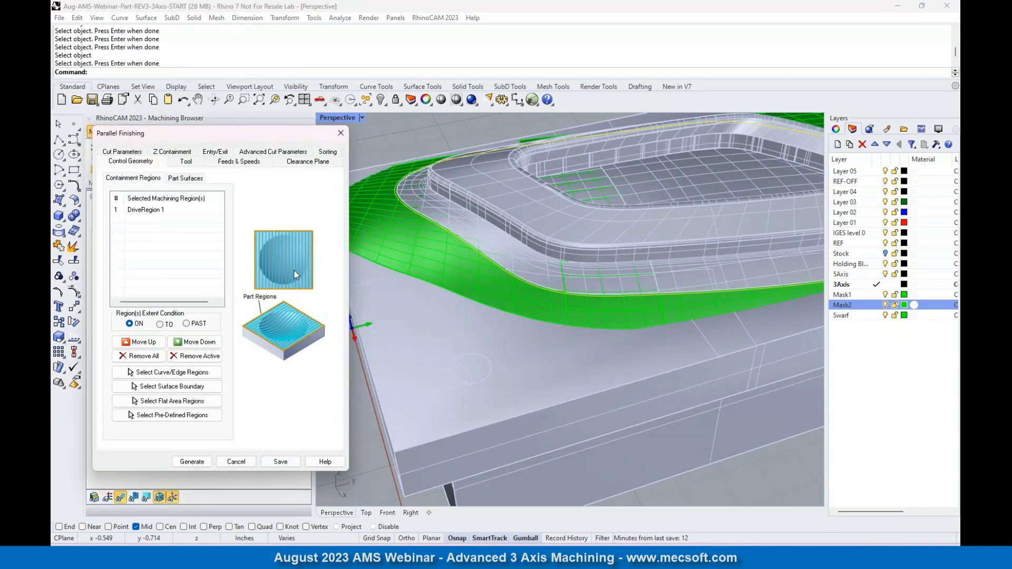
pyautogui.click(121, 152)
pyautogui.doubleClick(176, 306)
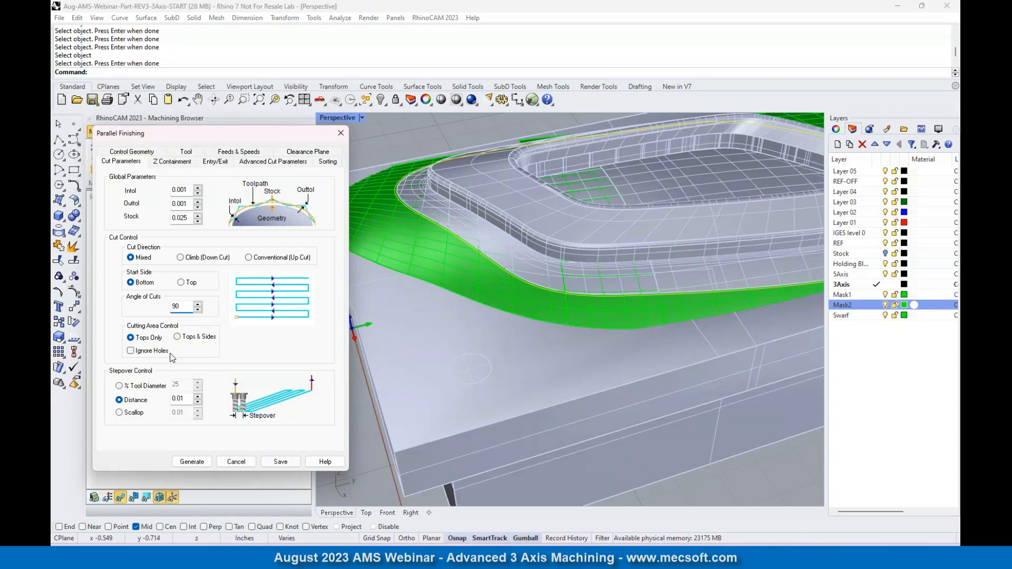
pyautogui.doubleClick(183, 399)
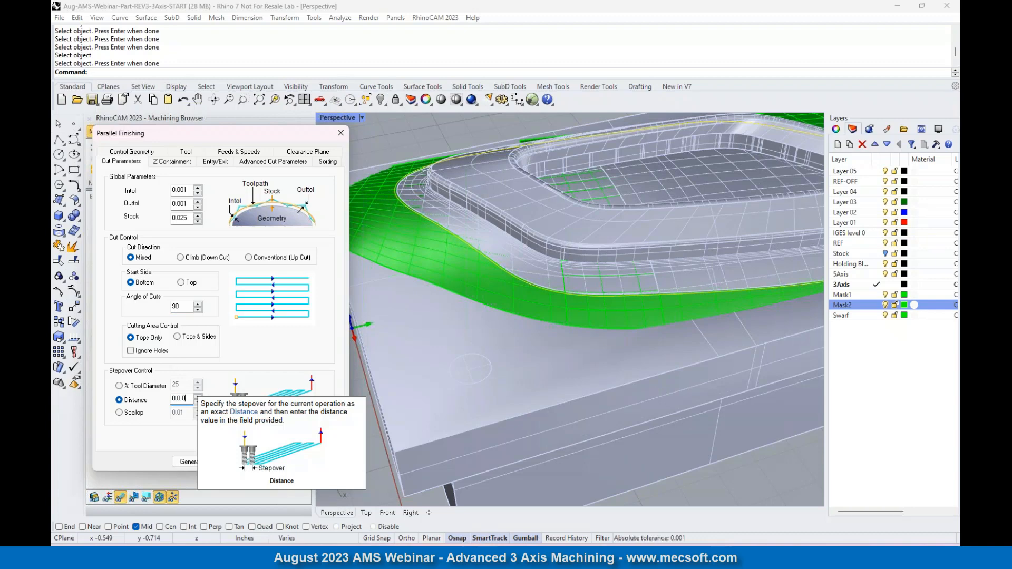
pyautogui.press('BackSpace')
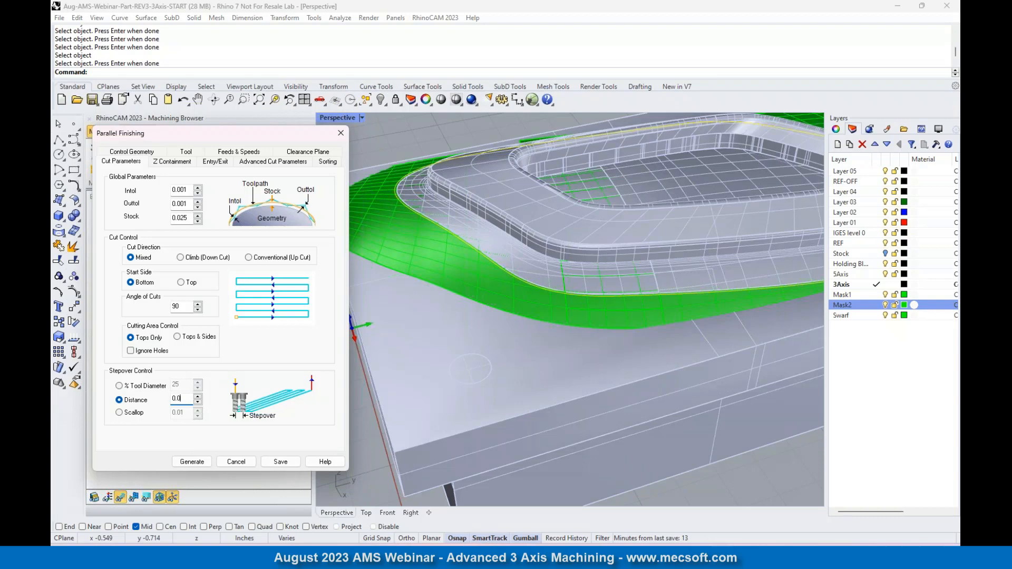
pyautogui.write('05')
pyautogui.click(191, 461)
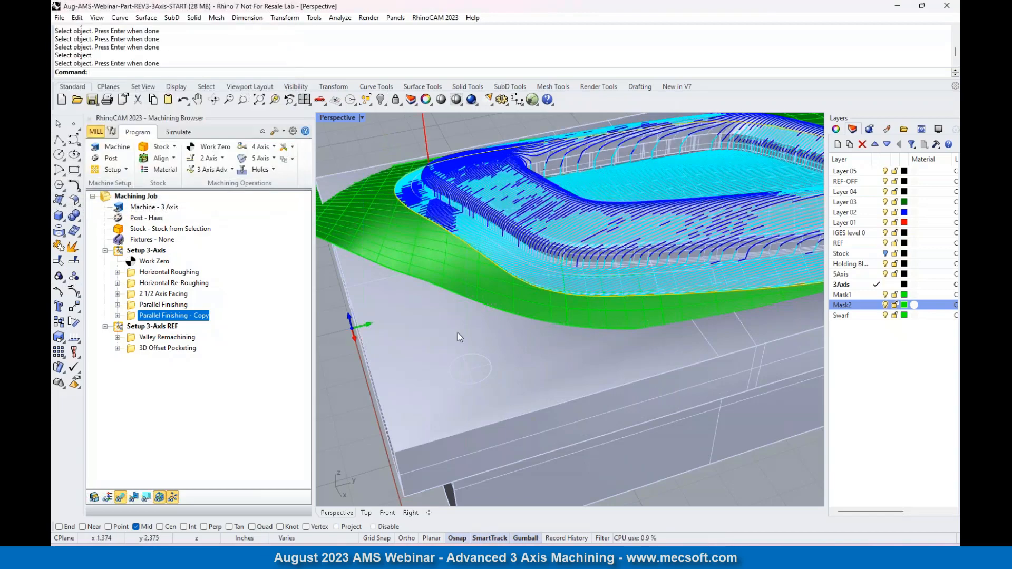
pyautogui.scroll(-3, 456, 322)
pyautogui.scroll(2, 565, 211)
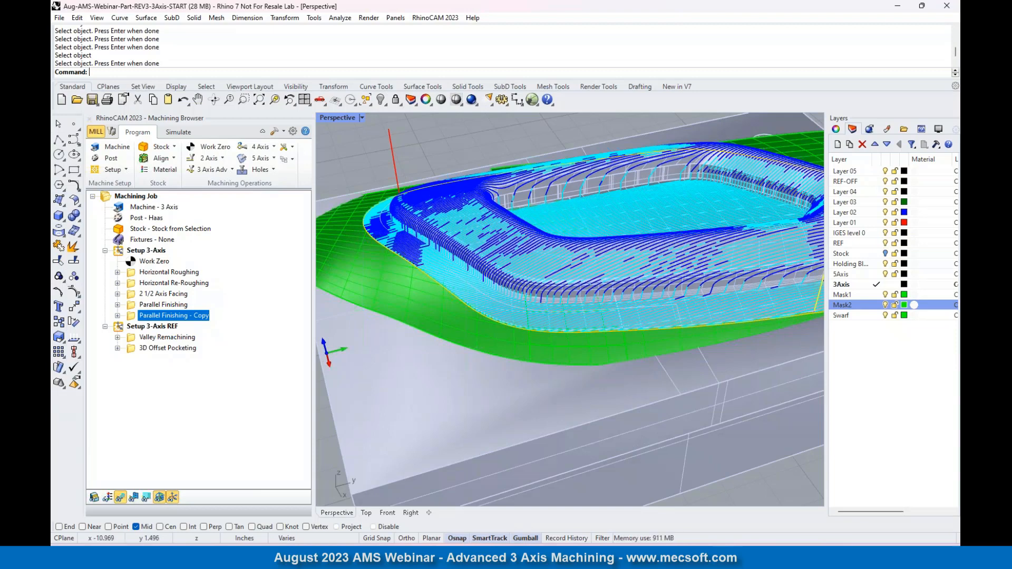
# Simulate the original Parallel Finishing operation at maximum speed with the toolpath hidden, and inspect the machined boss.
pyautogui.click(165, 133)
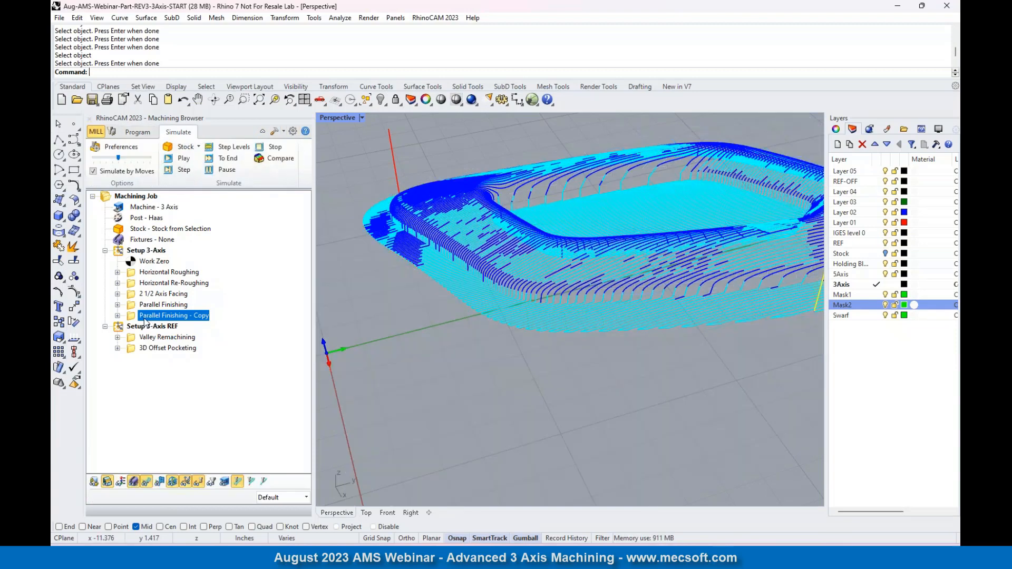
pyautogui.click(161, 305)
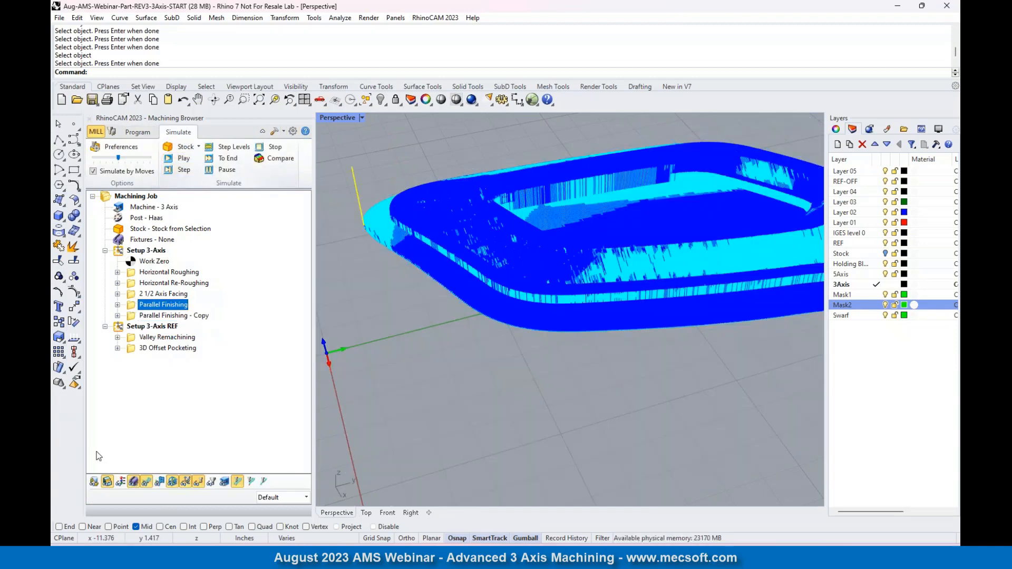
pyautogui.click(148, 481)
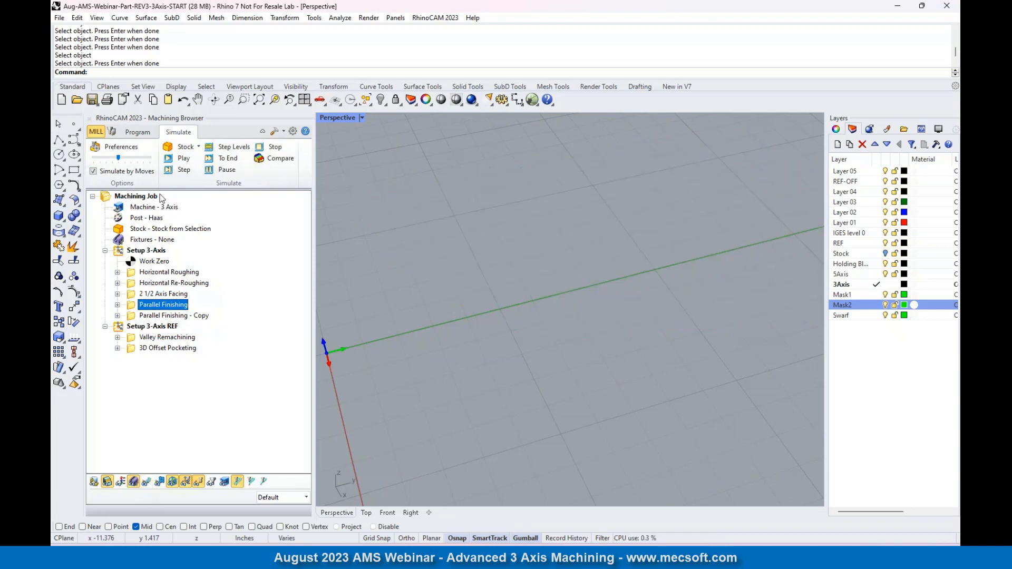
pyautogui.moveTo(118, 158); pyautogui.dragTo(150, 157)
pyautogui.click(183, 160)
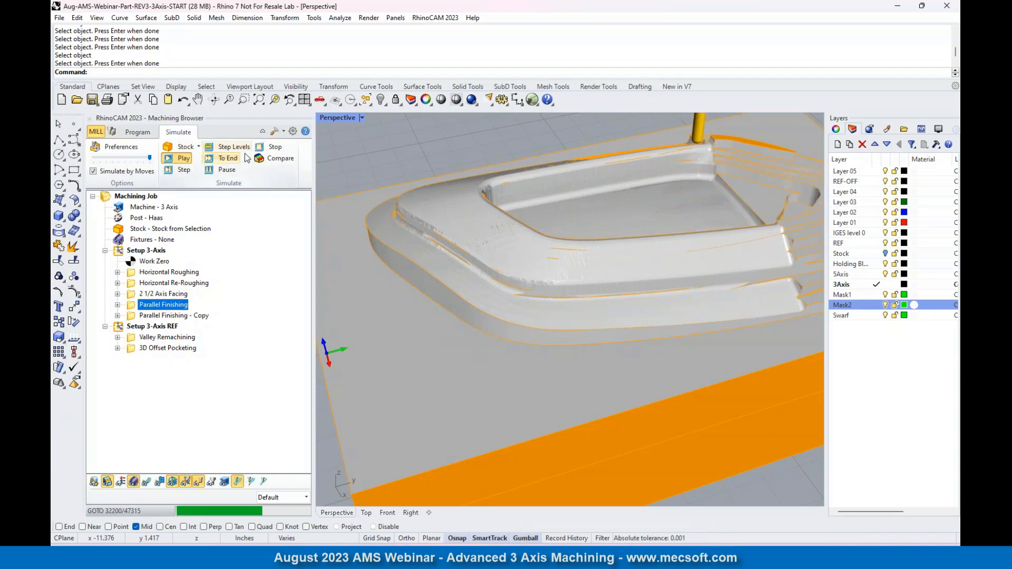
pyautogui.scroll(-5, 536, 325)
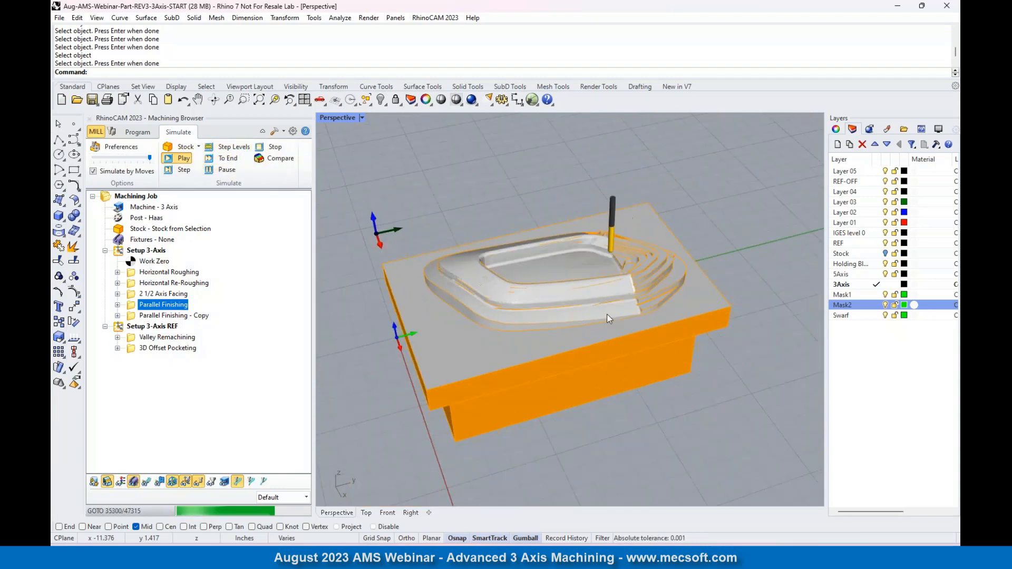
pyautogui.scroll(8, 634, 290)
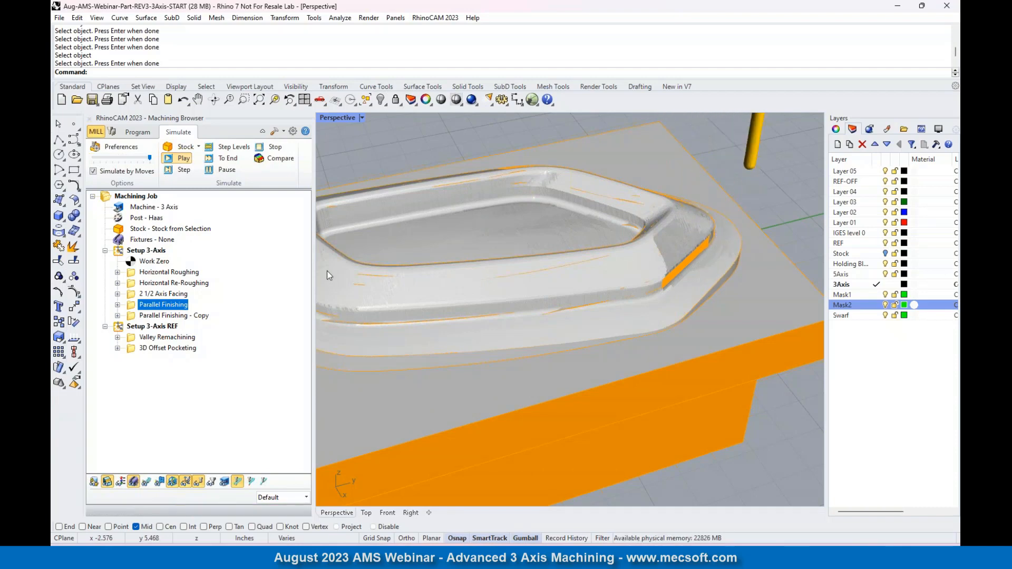
pyautogui.moveTo(482, 238); pyautogui.dragTo(502, 231, button='right')
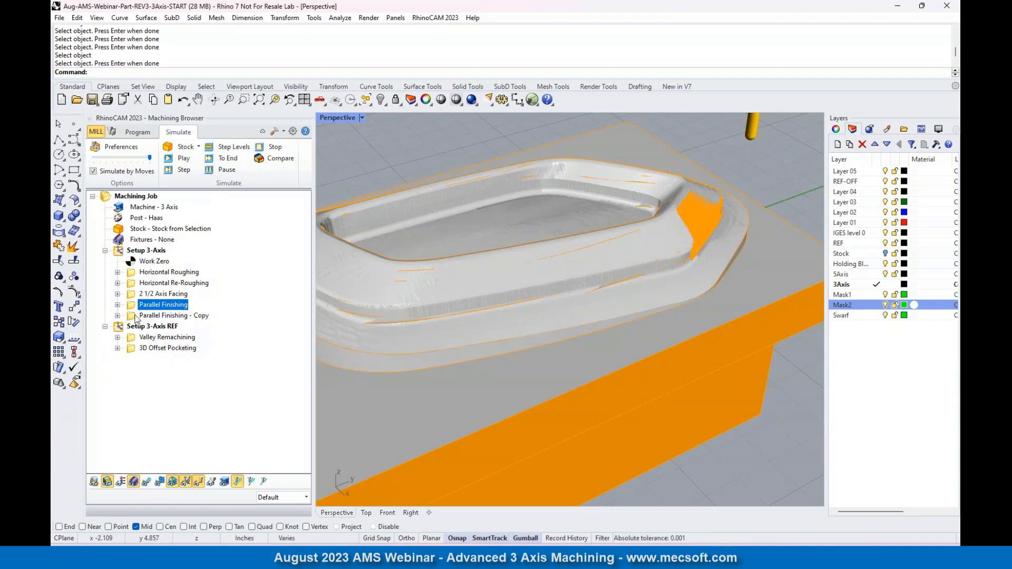
# Remove the Parallel Finishing - Copy operation from the machining job.
pyautogui.click(159, 316)
pyautogui.rightClick(158, 316)
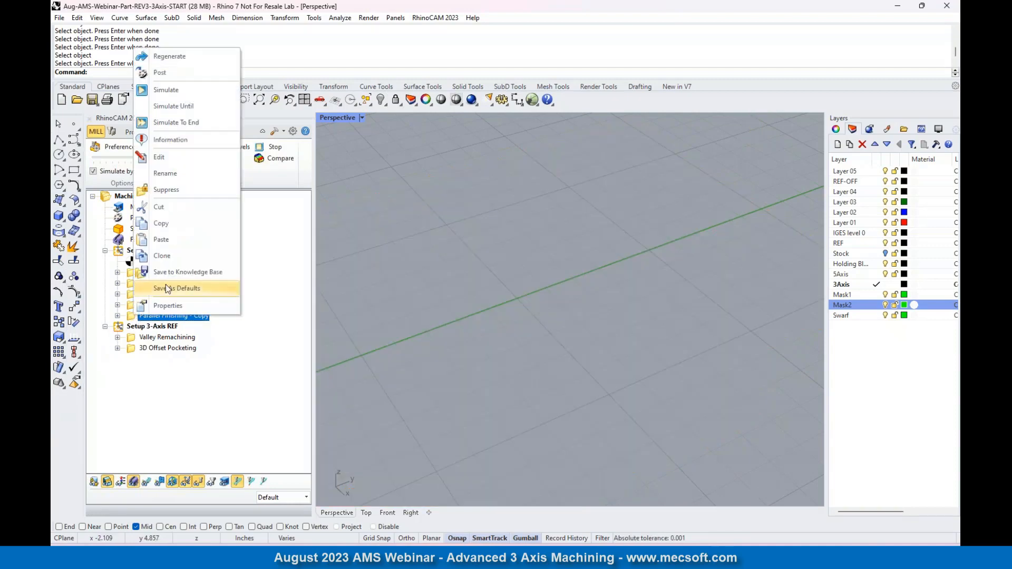
pyautogui.click(175, 210)
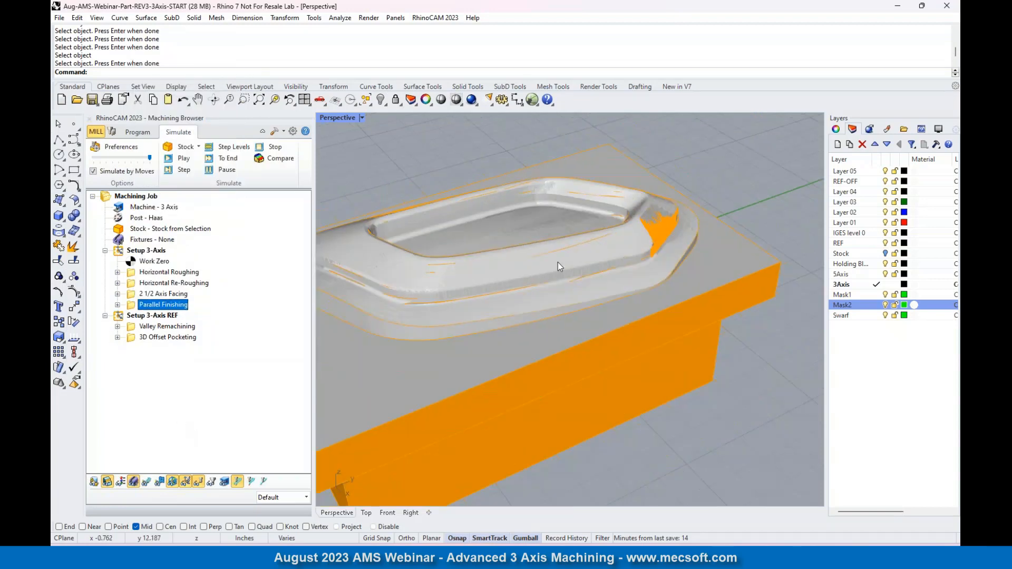
# Inspect the simulated stock around the boss, return to programming and hide the Mask2 layer.
pyautogui.scroll(-5, 558, 263)
pyautogui.scroll(10, 419, 255)
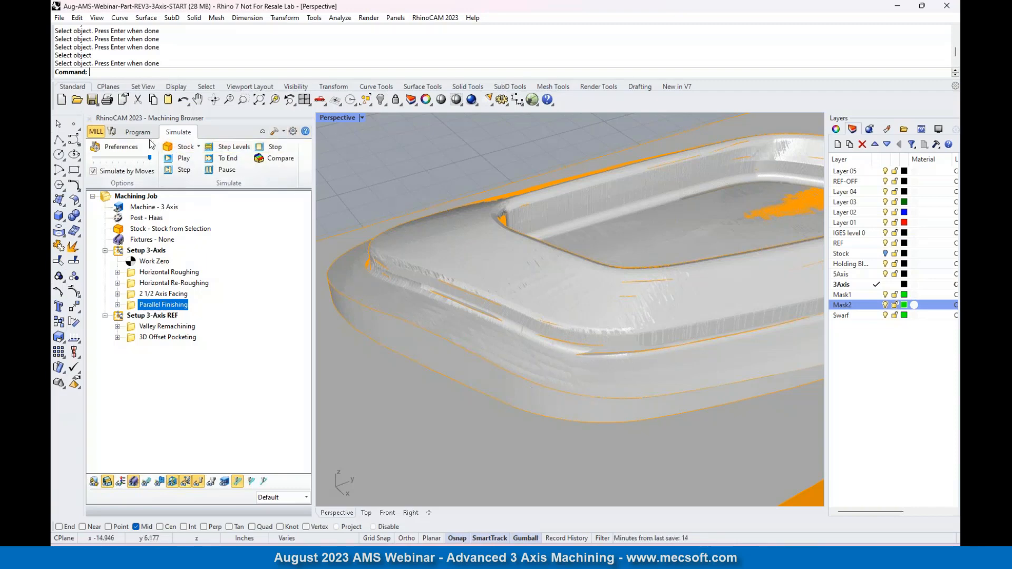
pyautogui.click(138, 132)
pyautogui.scroll(3, 514, 292)
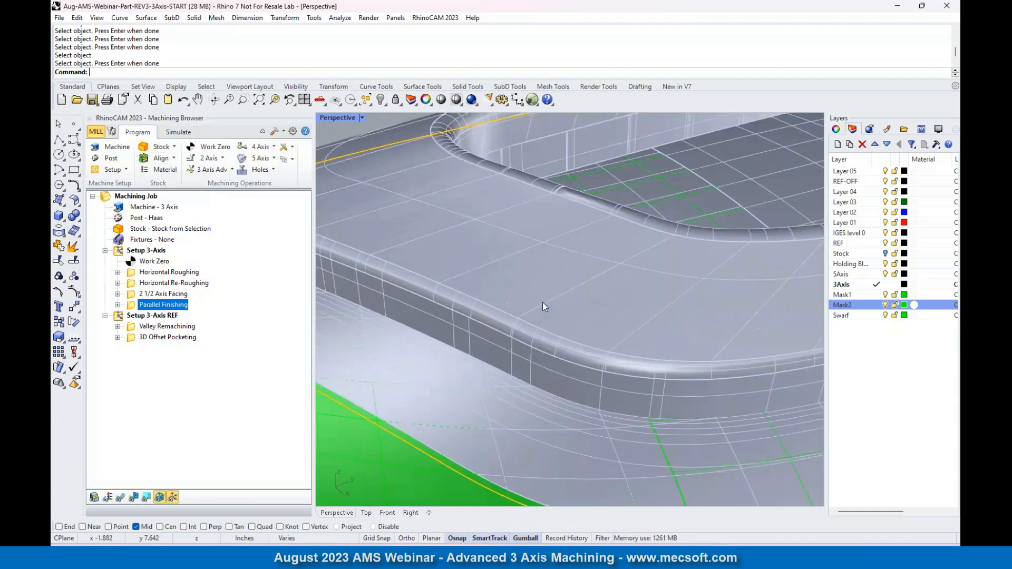
pyautogui.click(885, 305)
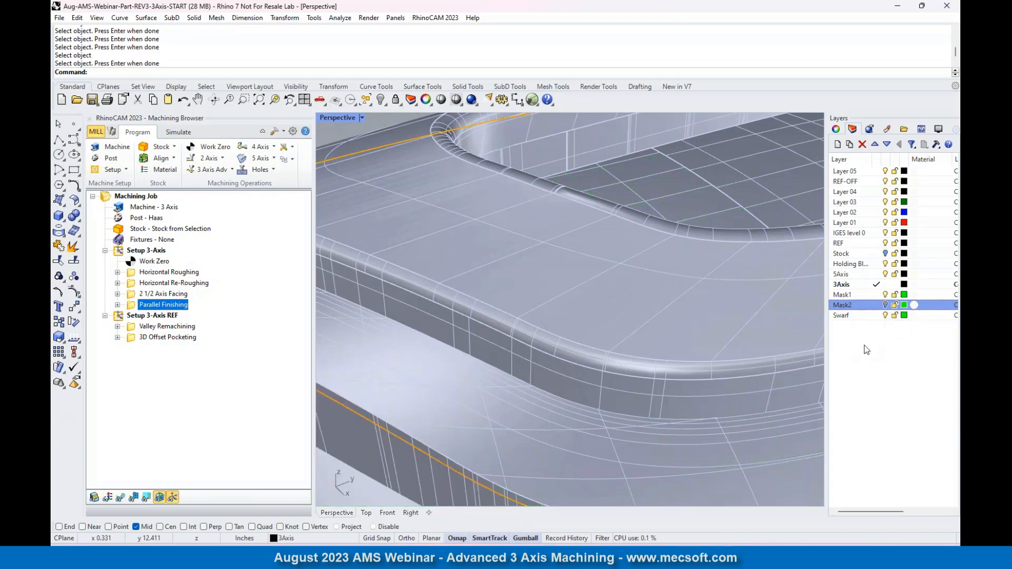
# Start a 3-axis Curve Machining operation and choose the curve running around the foot of the boss wall as its machining region.
pyautogui.scroll(-5, 520, 325)
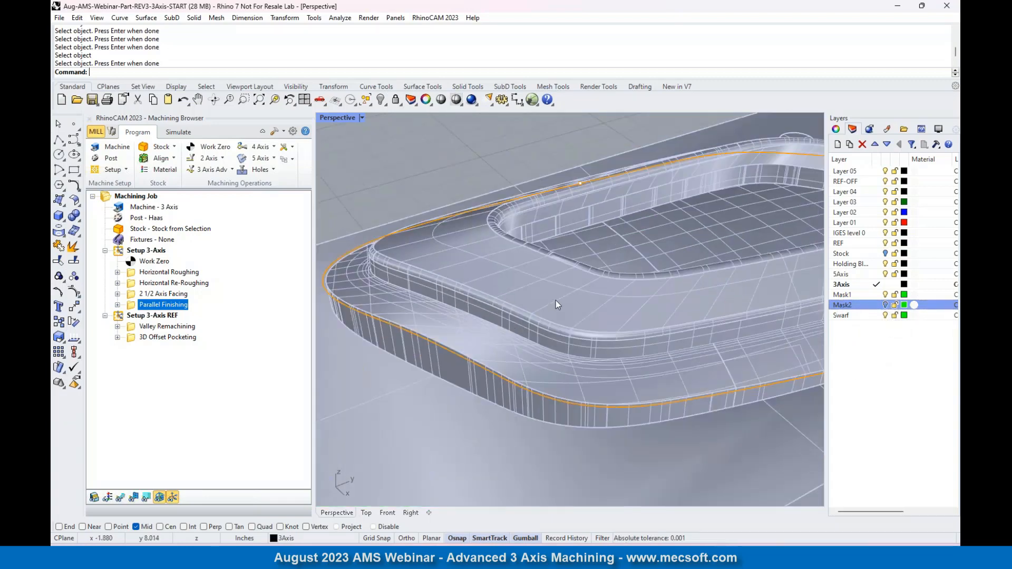
pyautogui.scroll(4, 556, 301)
pyautogui.scroll(2, 540, 331)
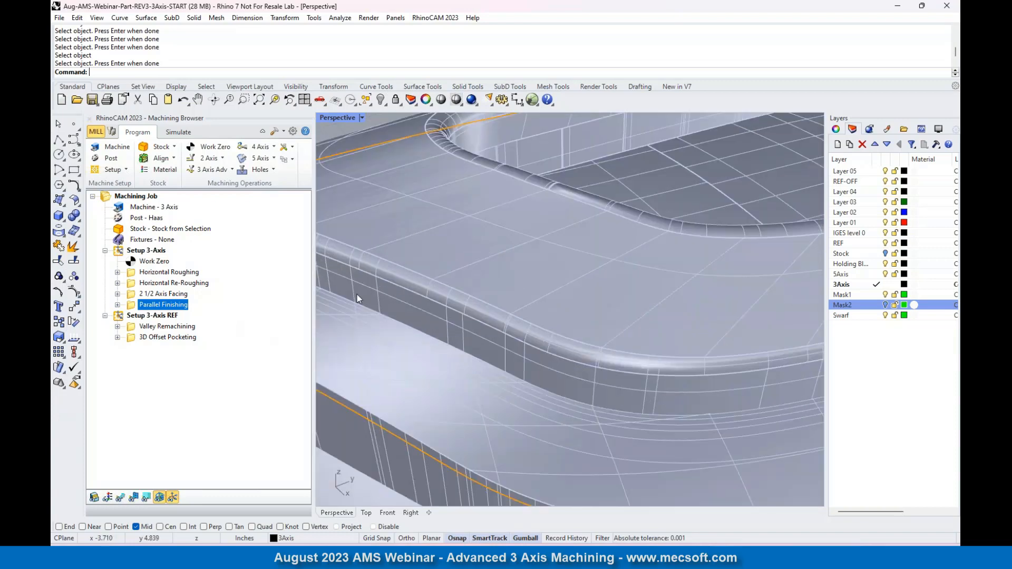
pyautogui.click(209, 169)
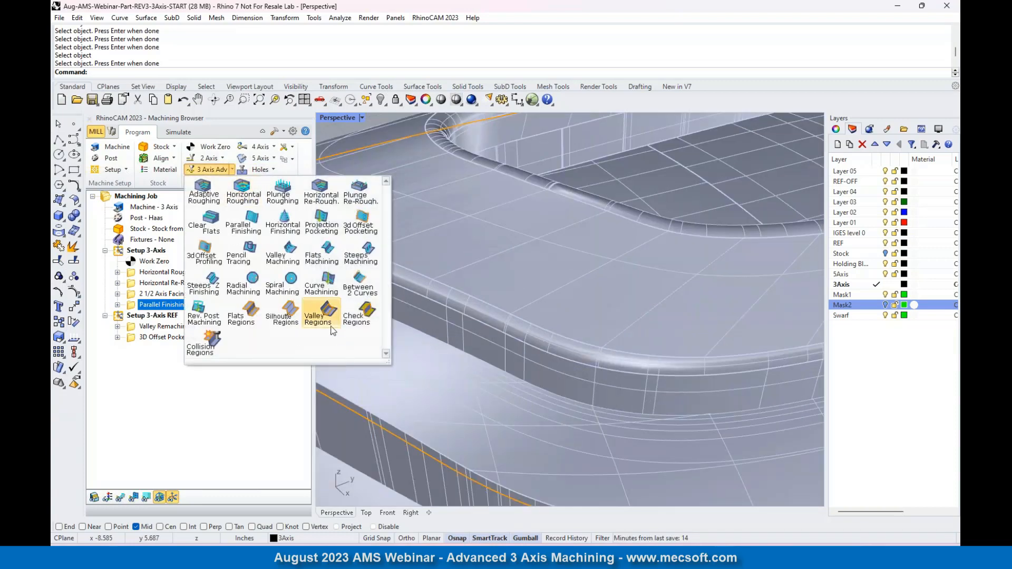
pyautogui.click(321, 282)
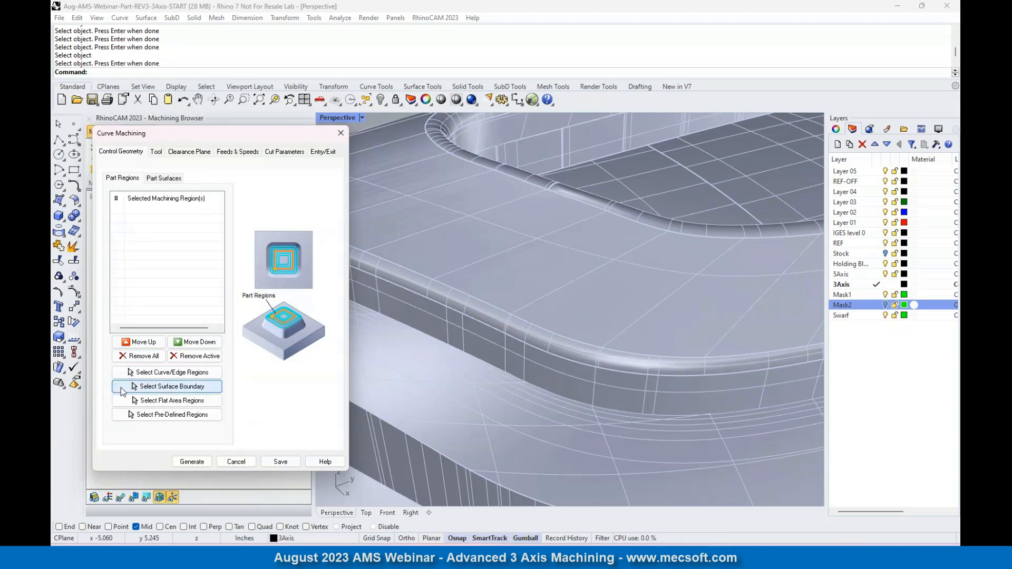
pyautogui.click(165, 373)
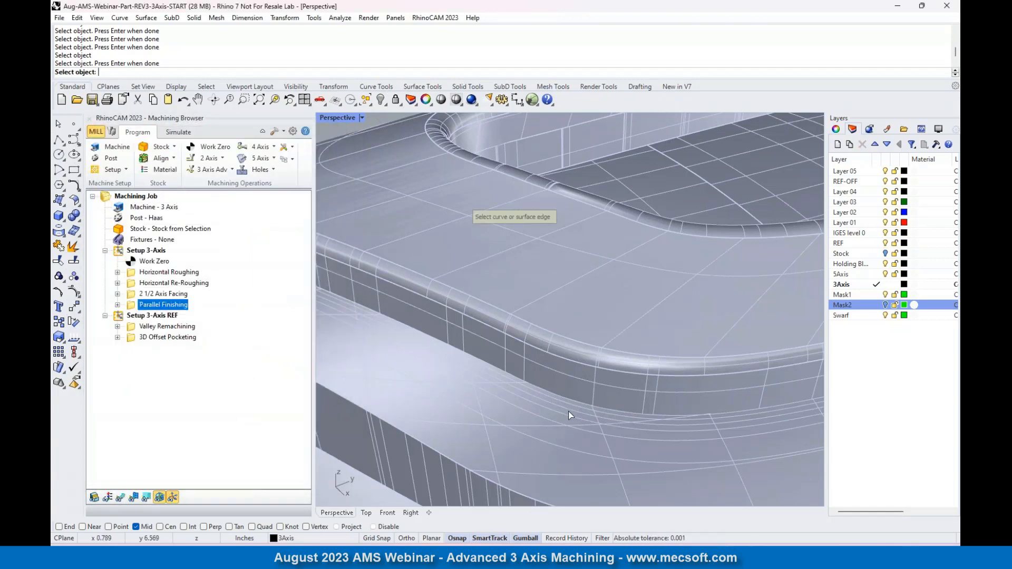
pyautogui.scroll(6, 569, 415)
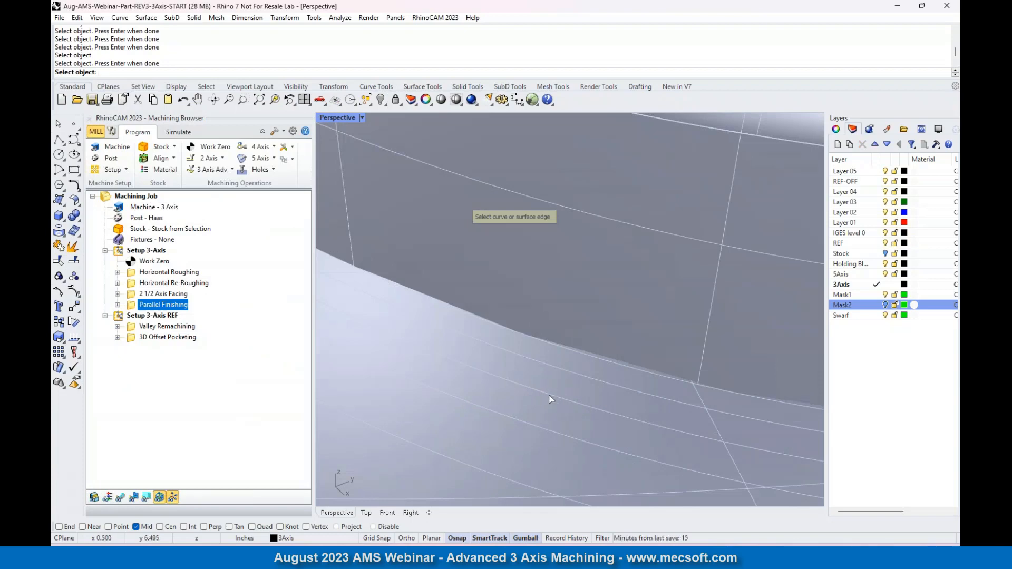
pyautogui.click(552, 397)
pyautogui.press('Return')
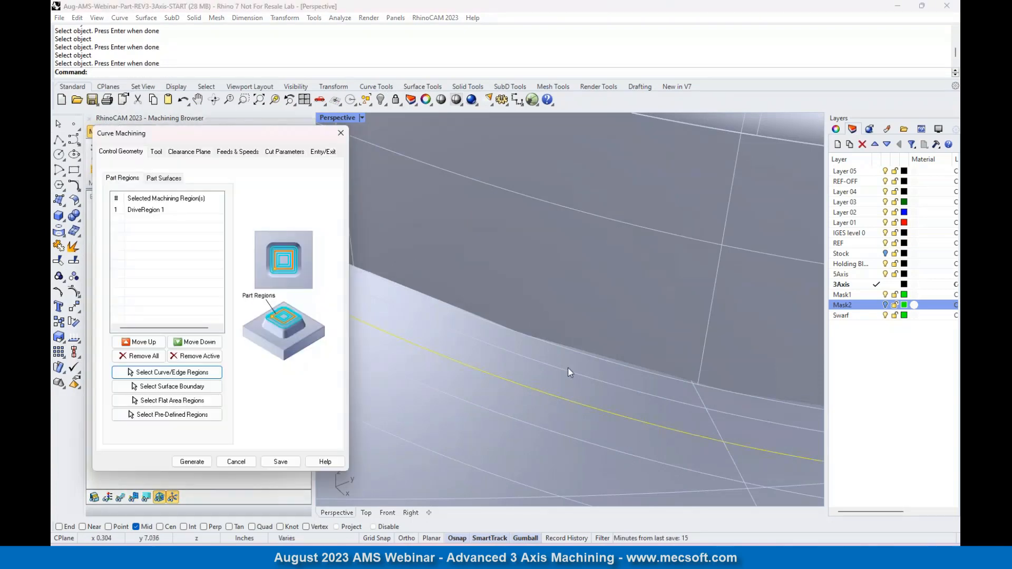
pyautogui.scroll(-5, 546, 363)
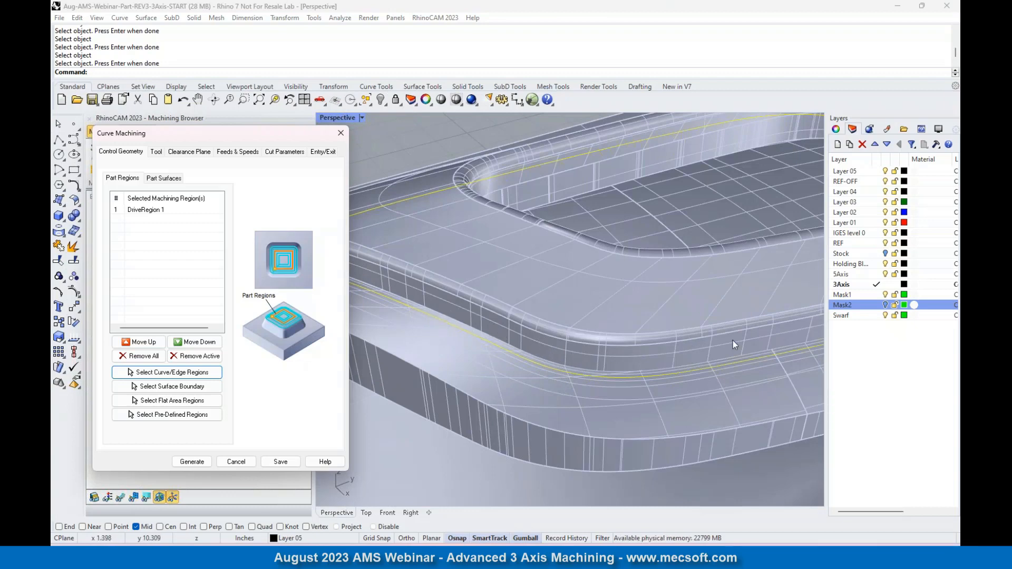
pyautogui.scroll(5, 514, 356)
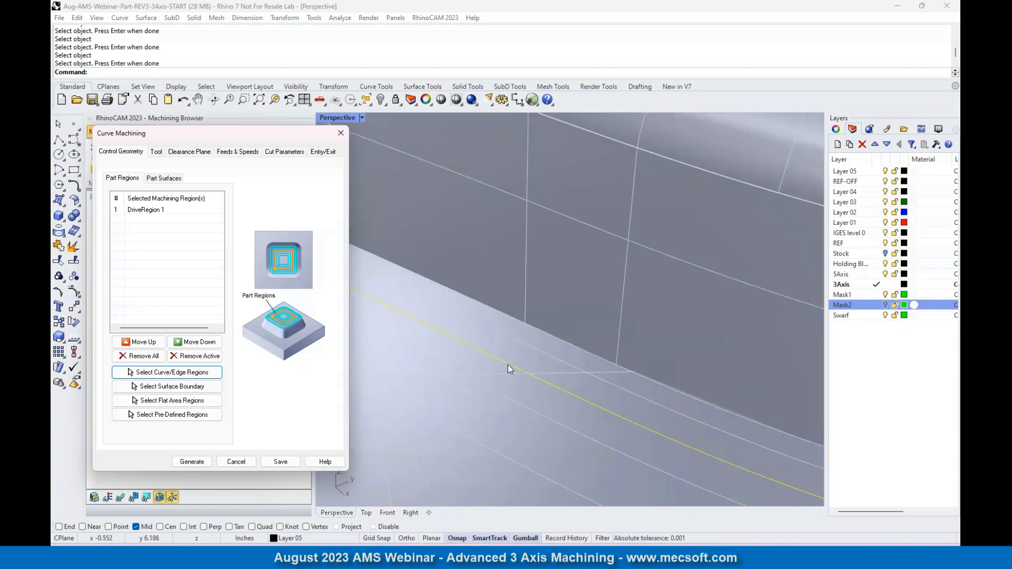
# Replace the Curve Machining region with the curve lying slightly farther out from the foot of the boss wall.
pyautogui.click(140, 356)
pyautogui.click(161, 372)
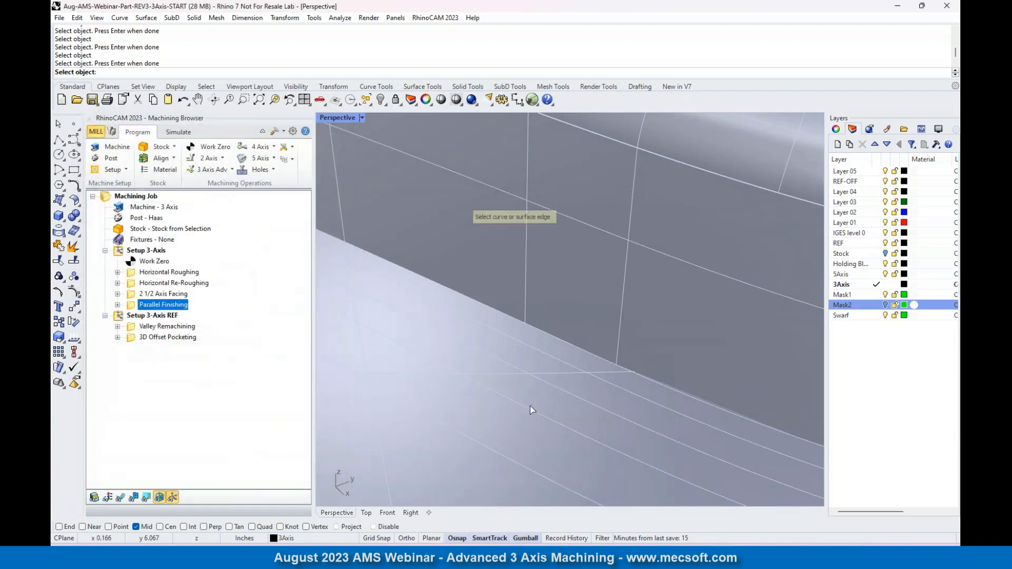
pyautogui.click(532, 414)
pyautogui.click(565, 438)
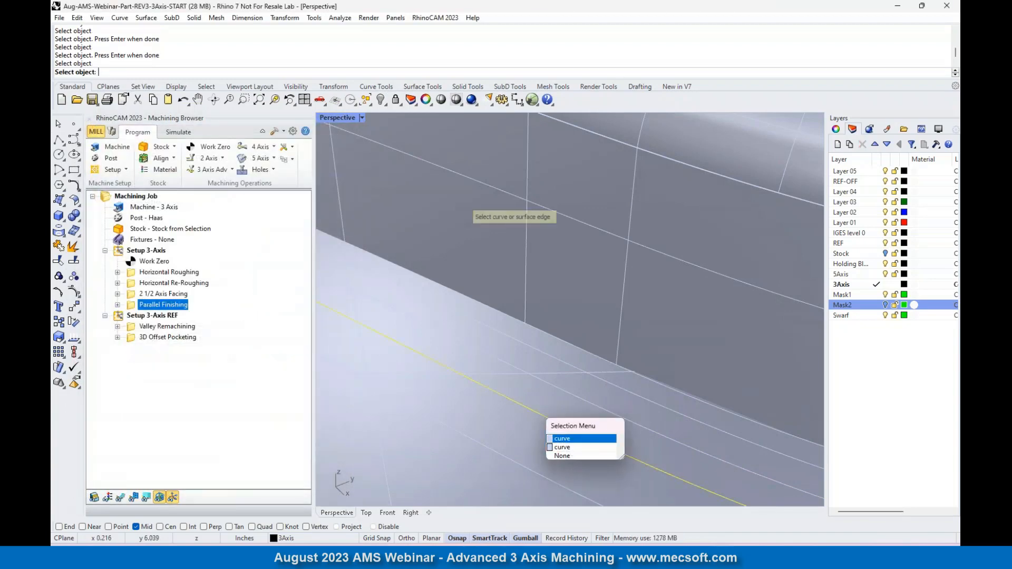
pyautogui.scroll(-10, 488, 332)
pyautogui.rightClick(444, 414)
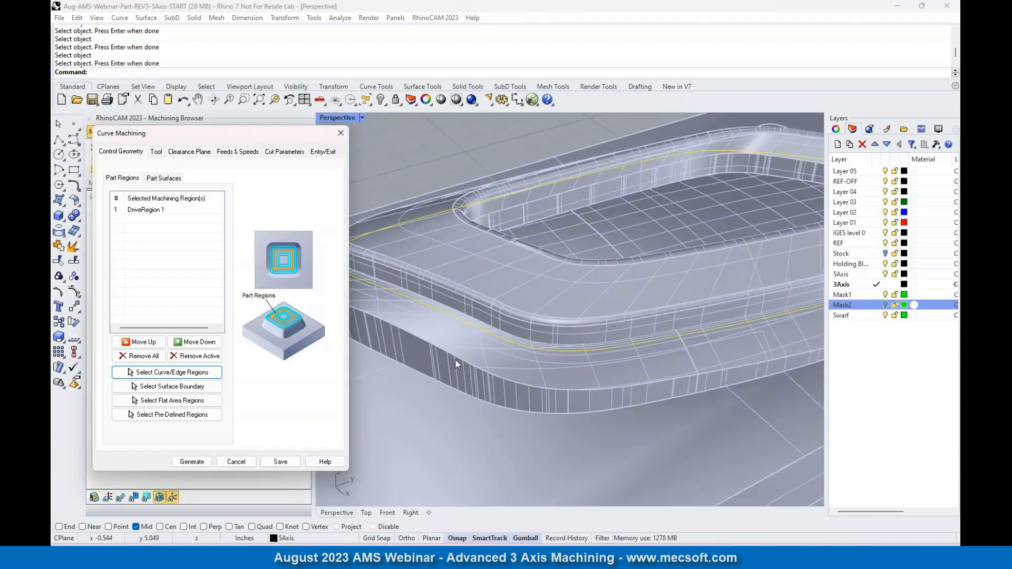
# Assign the 1/8" ball tool to the Curve Machining operation and set its cut pattern to Along.
pyautogui.click(157, 152)
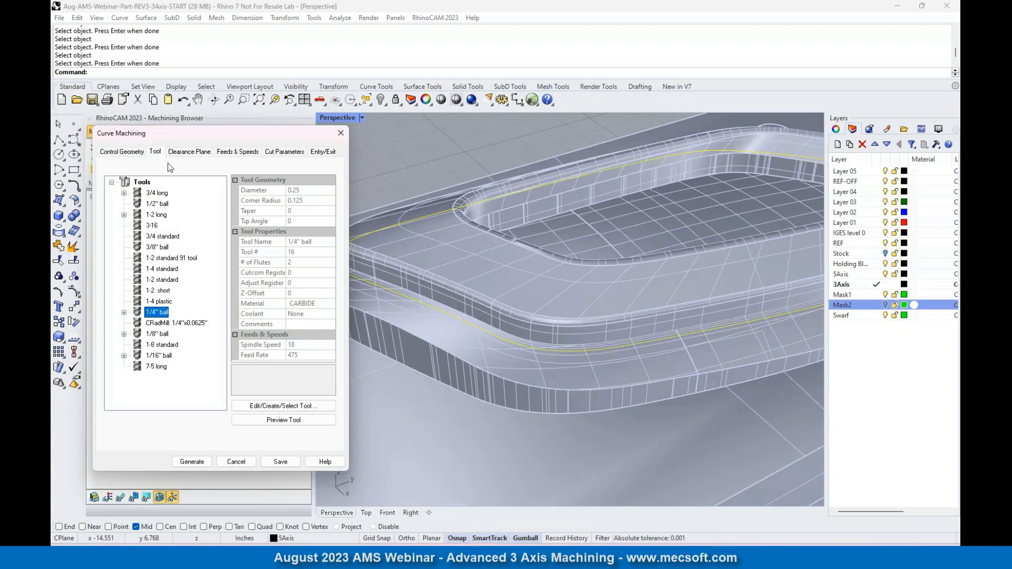
pyautogui.click(155, 334)
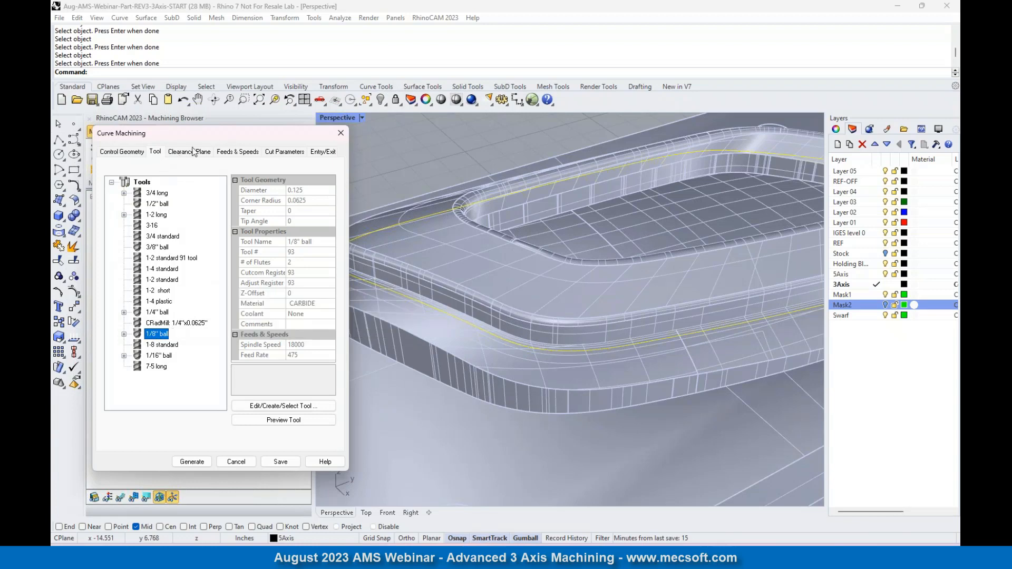
pyautogui.click(284, 152)
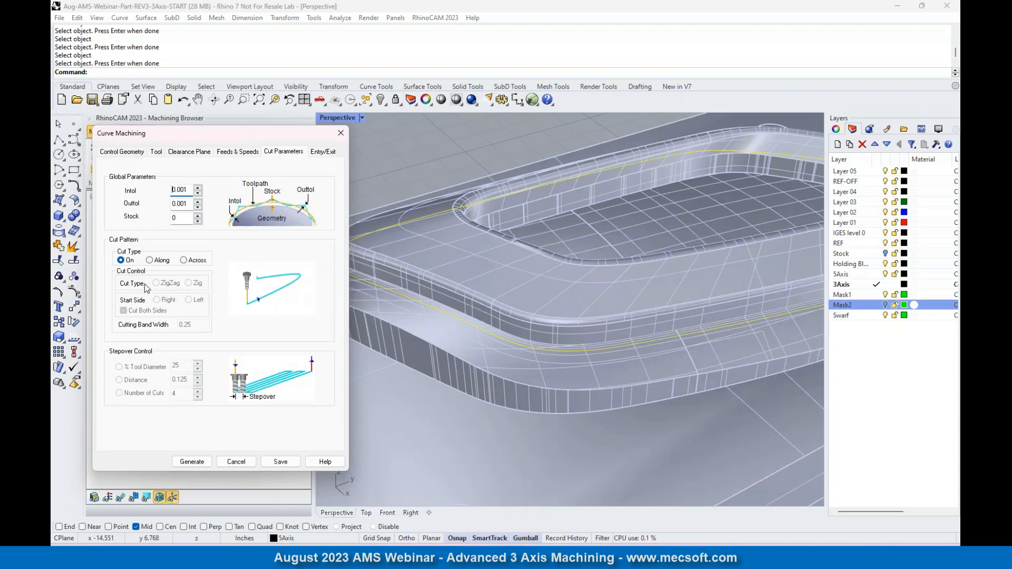
pyautogui.click(150, 260)
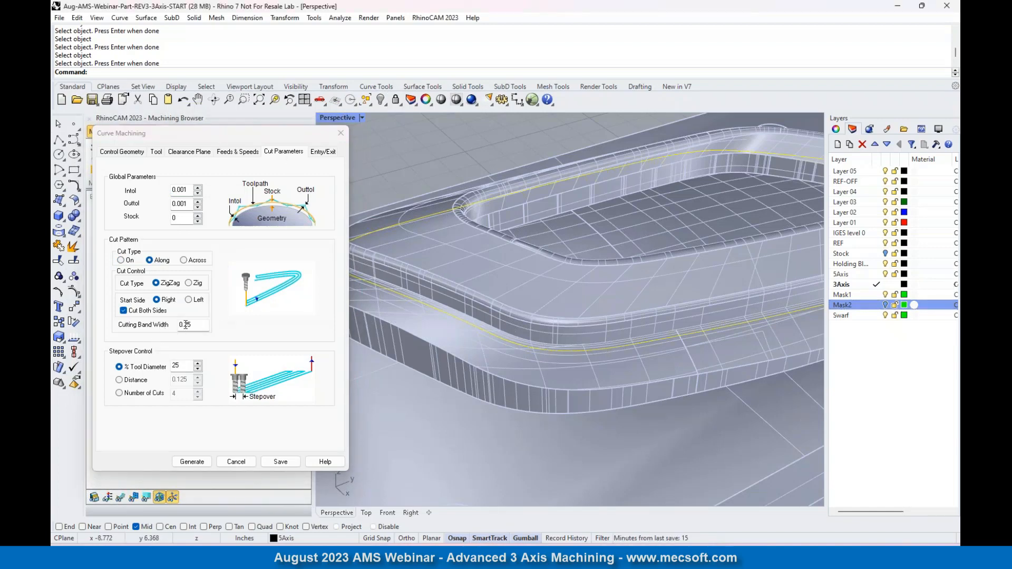
# Set the cutting band width to 0.2 and the stepover to an exact distance of 0.05.
pyautogui.moveTo(185, 324); pyautogui.dragTo(198, 324)
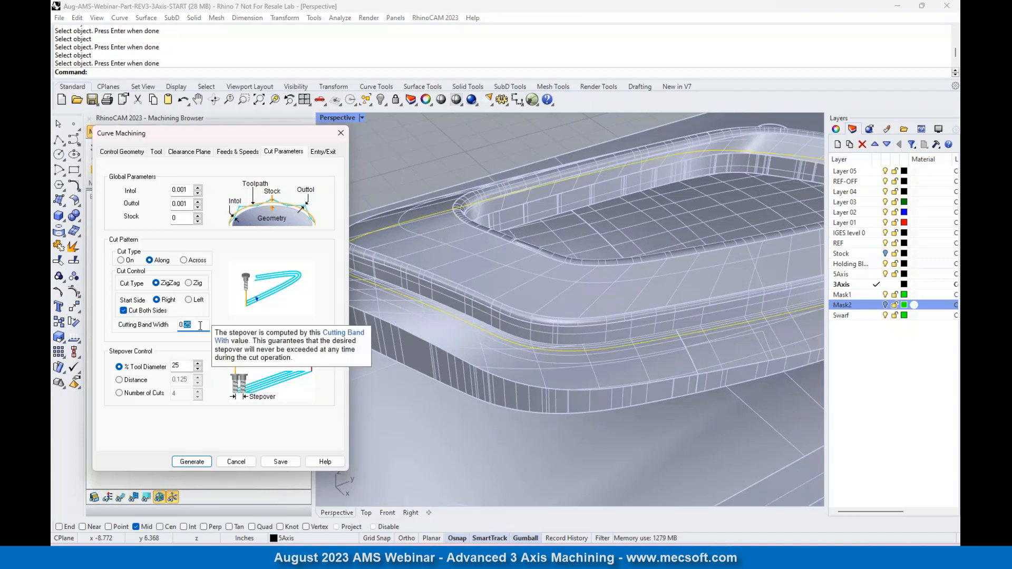
pyautogui.write('0.')
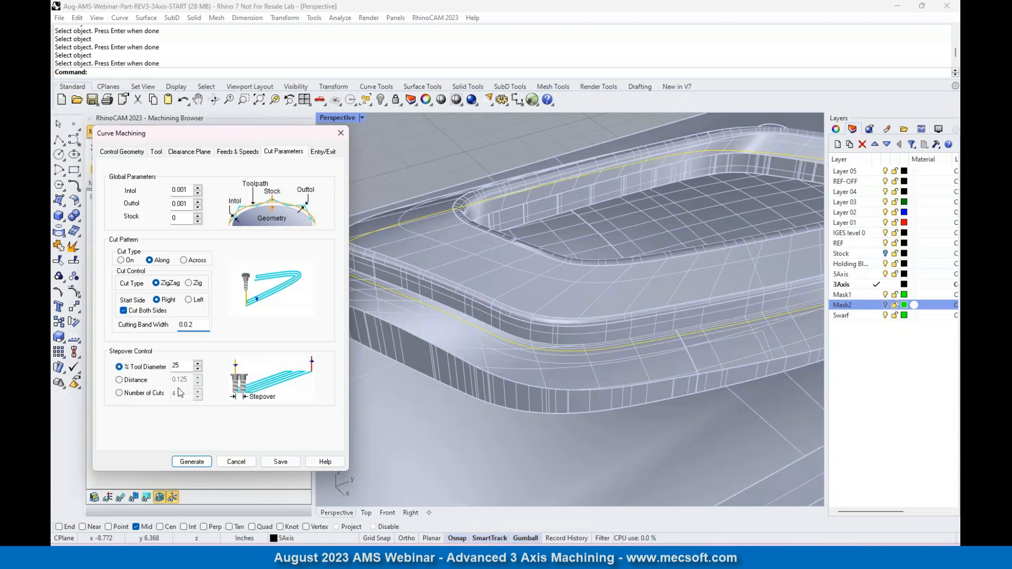
pyautogui.click(141, 382)
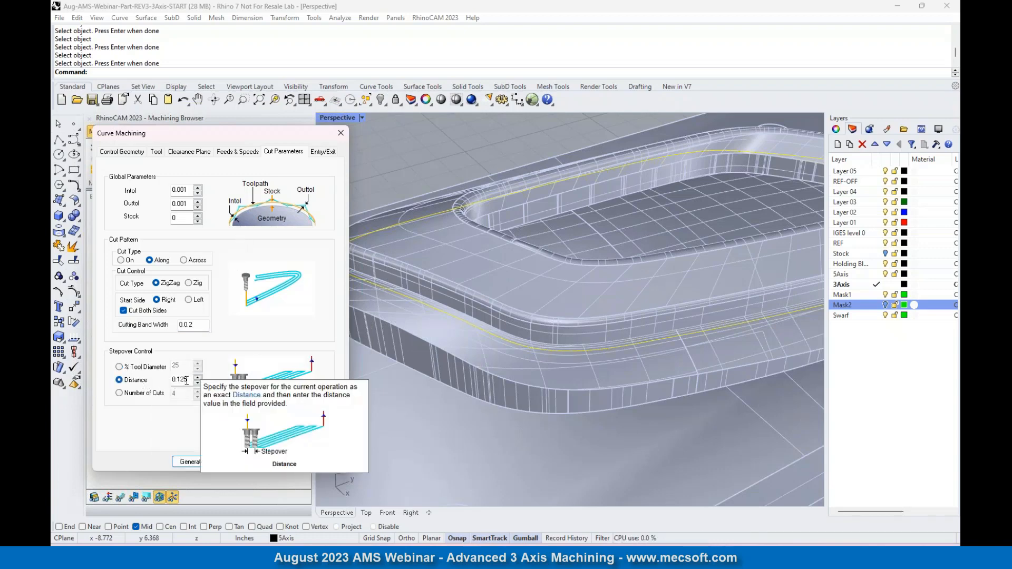
pyautogui.doubleClick(187, 380)
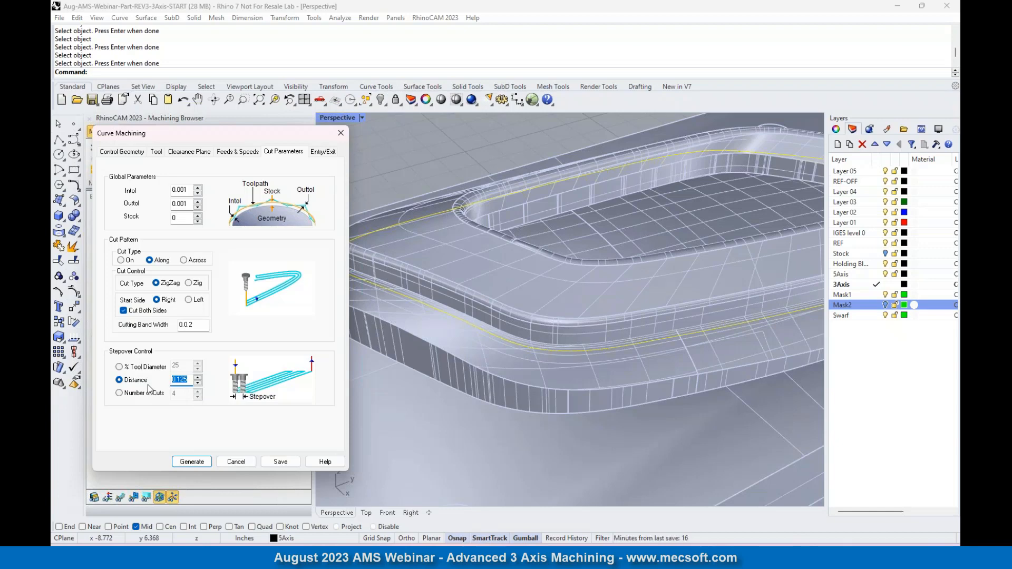
pyautogui.click(188, 326)
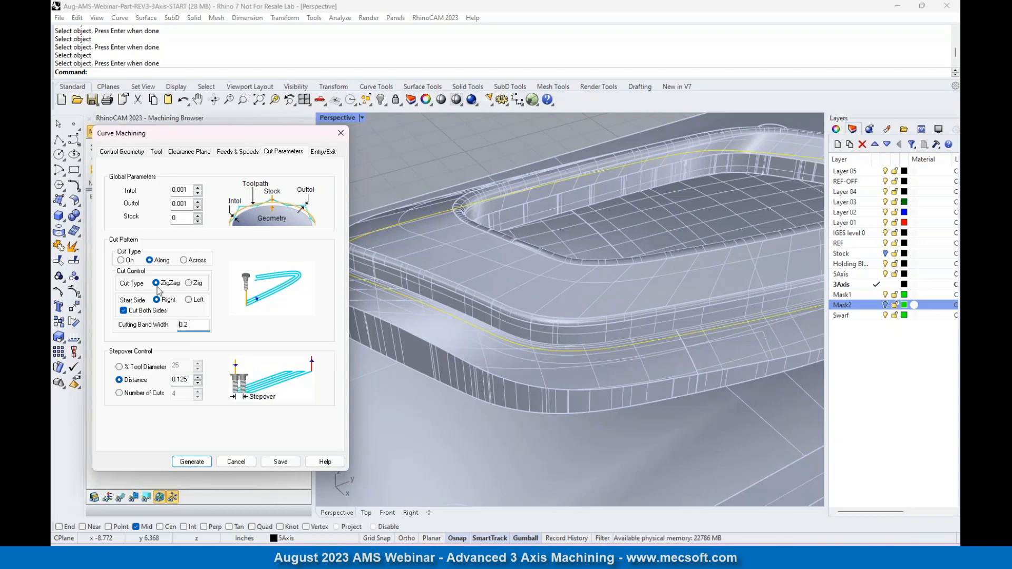
pyautogui.doubleClick(189, 380)
pyautogui.write('0.0')
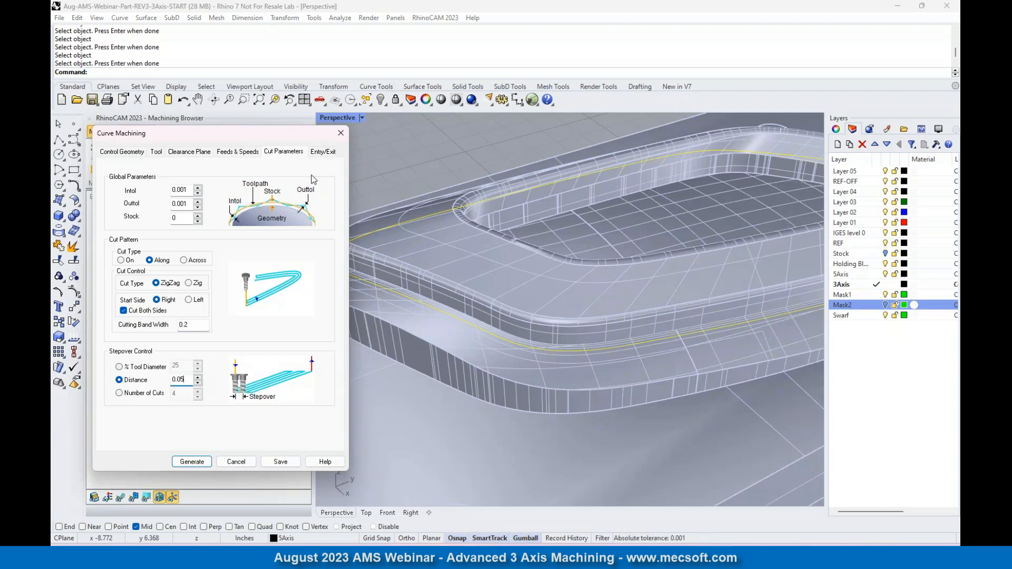
# Generate the Curve Machining operation and display its toolpath around the boss.
pyautogui.click(322, 152)
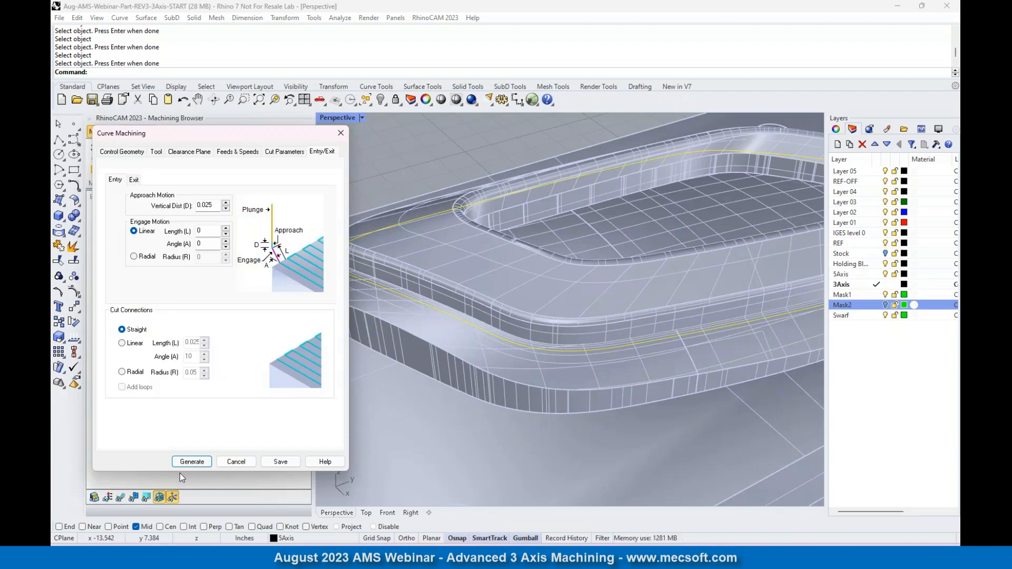
pyautogui.click(191, 462)
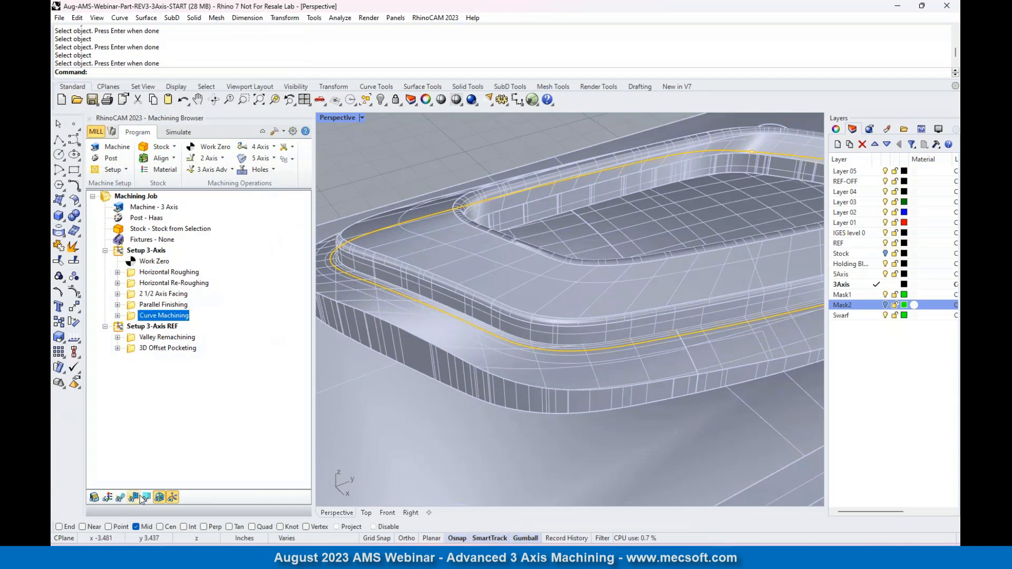
pyautogui.click(120, 497)
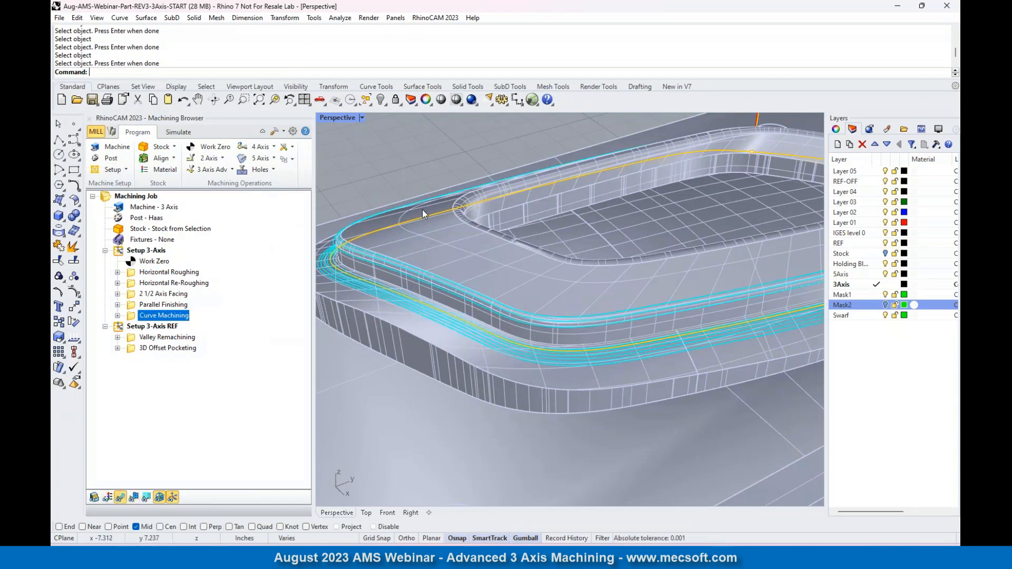
pyautogui.scroll(3, 372, 290)
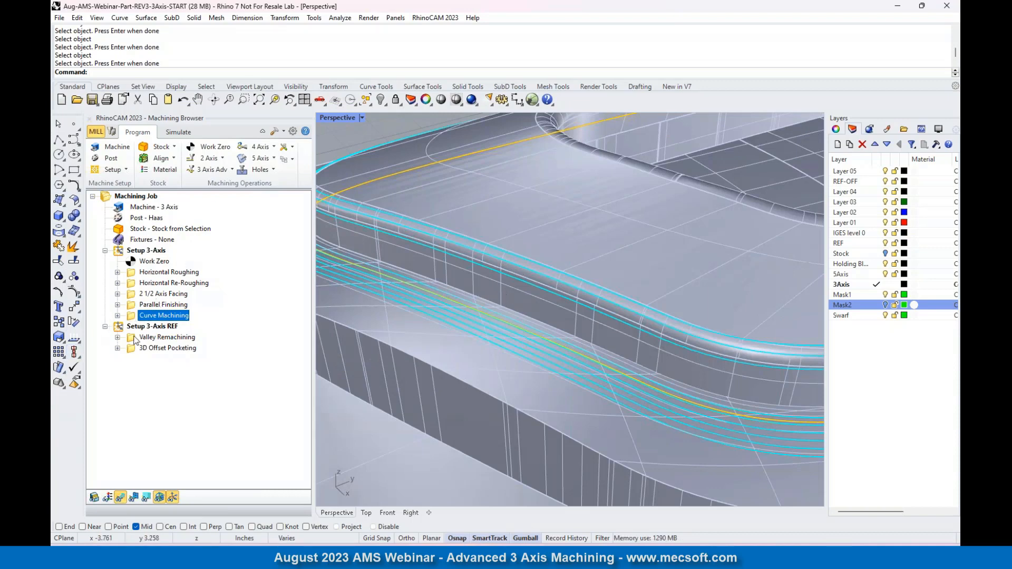
# Turn off cutting on both sides for the Curve Machining operation, regenerate it and inspect the toolpath beside the curve.
pyautogui.doubleClick(135, 314)
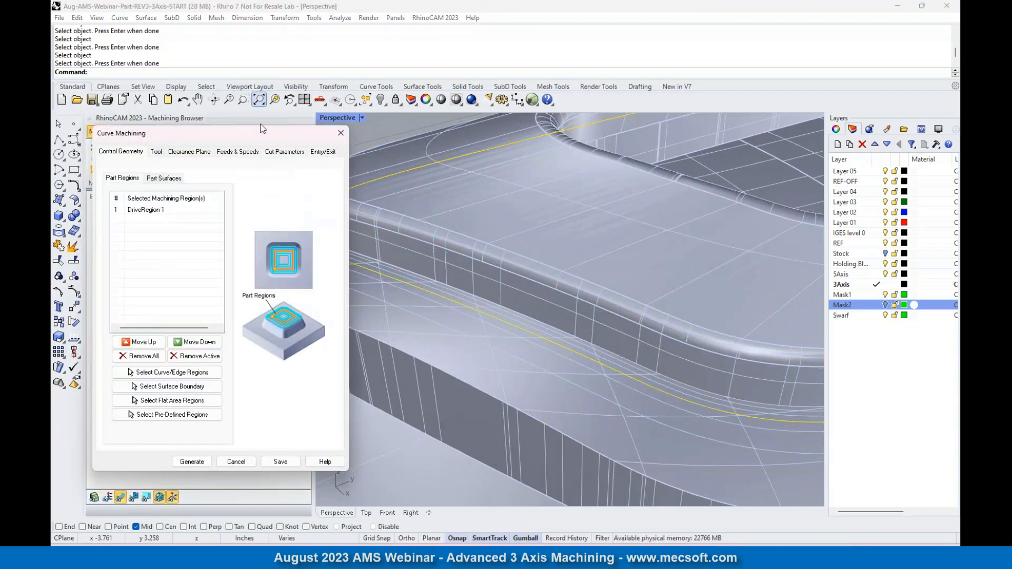
pyautogui.click(284, 152)
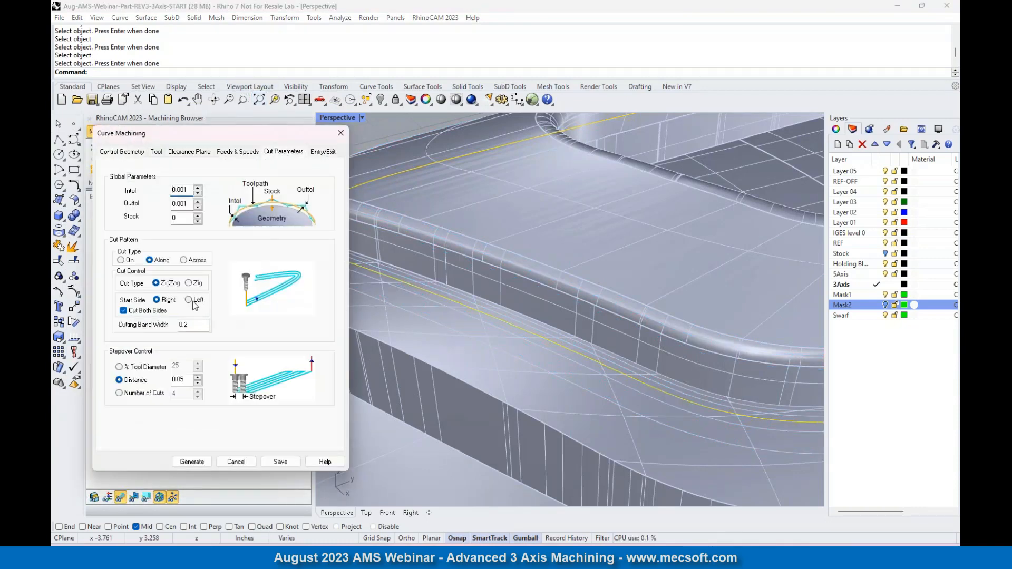
pyautogui.moveTo(191, 303)
pyautogui.moveTo(125, 315)
pyautogui.click(201, 457)
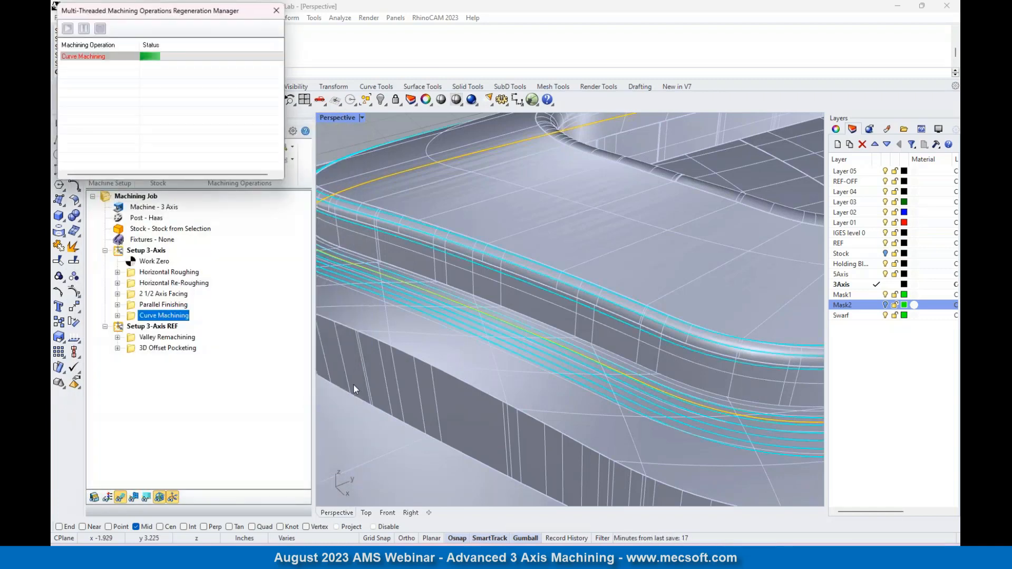
pyautogui.scroll(-5, 564, 295)
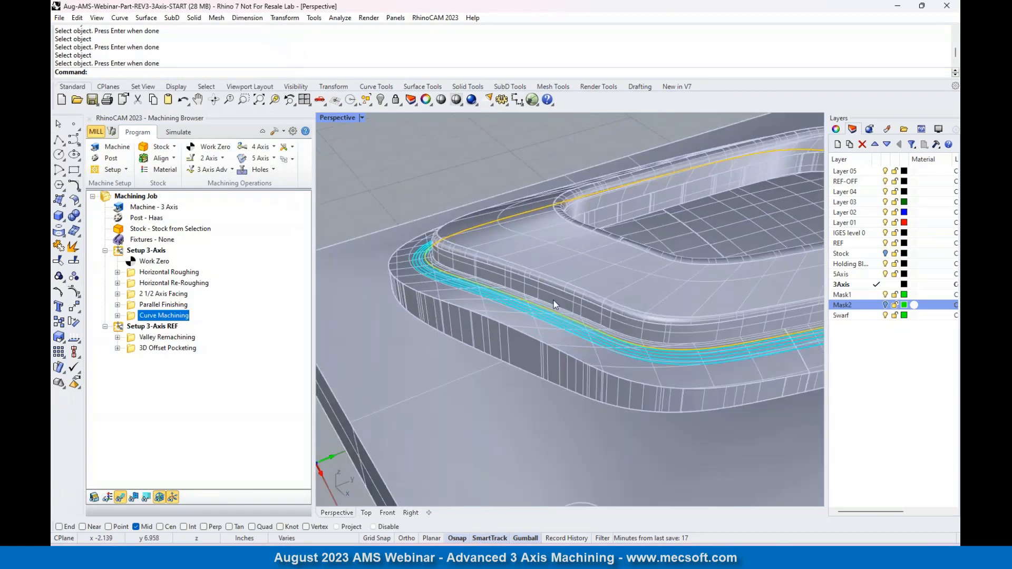
pyautogui.scroll(10, 549, 300)
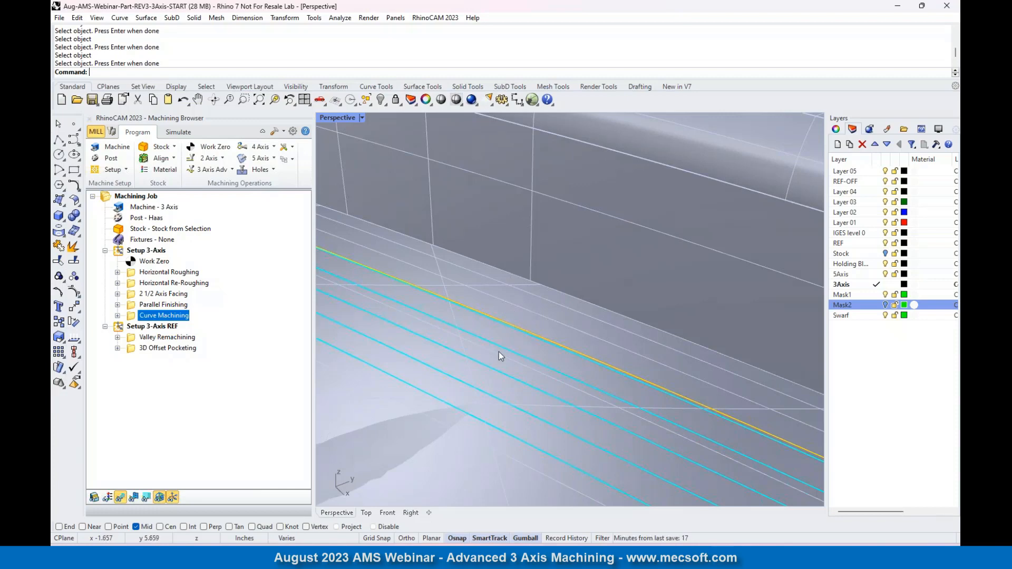
pyautogui.scroll(-5, 460, 353)
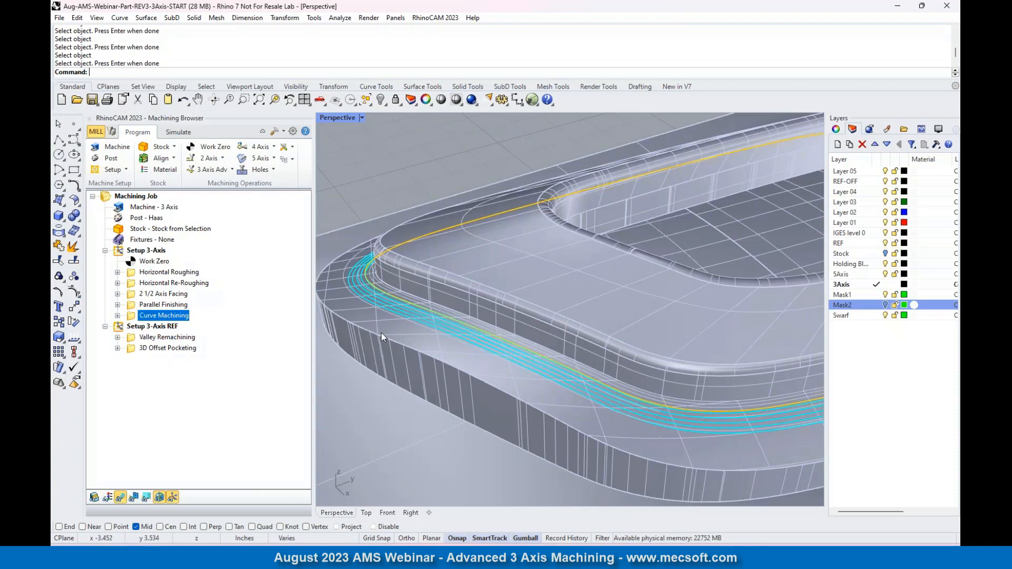
# Widen the Curve Machining cutting band to 0.3 and regenerate the toolpath.
pyautogui.doubleClick(134, 317)
pyautogui.click(285, 154)
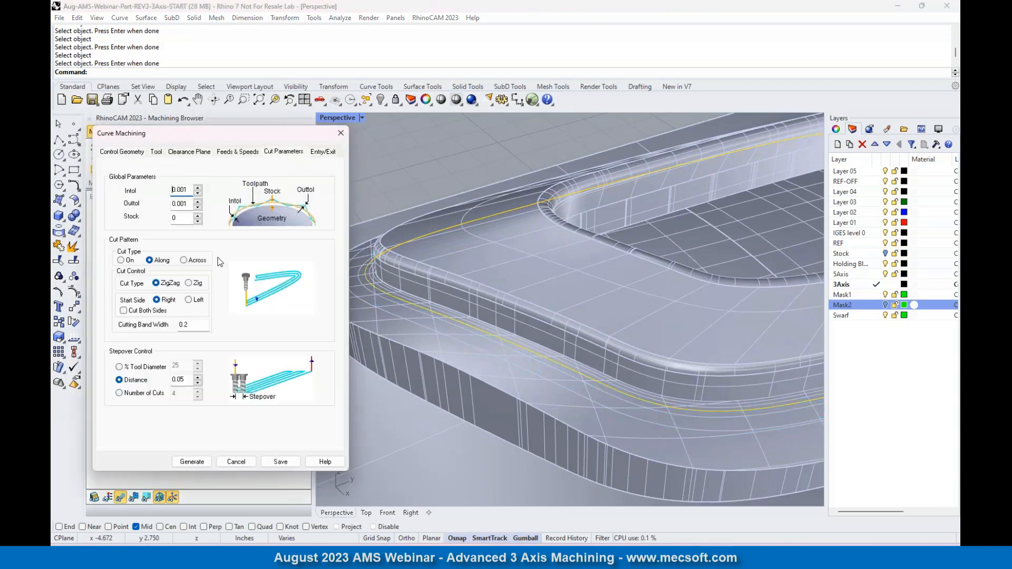
pyautogui.click(194, 325)
pyautogui.press('BackSpace')
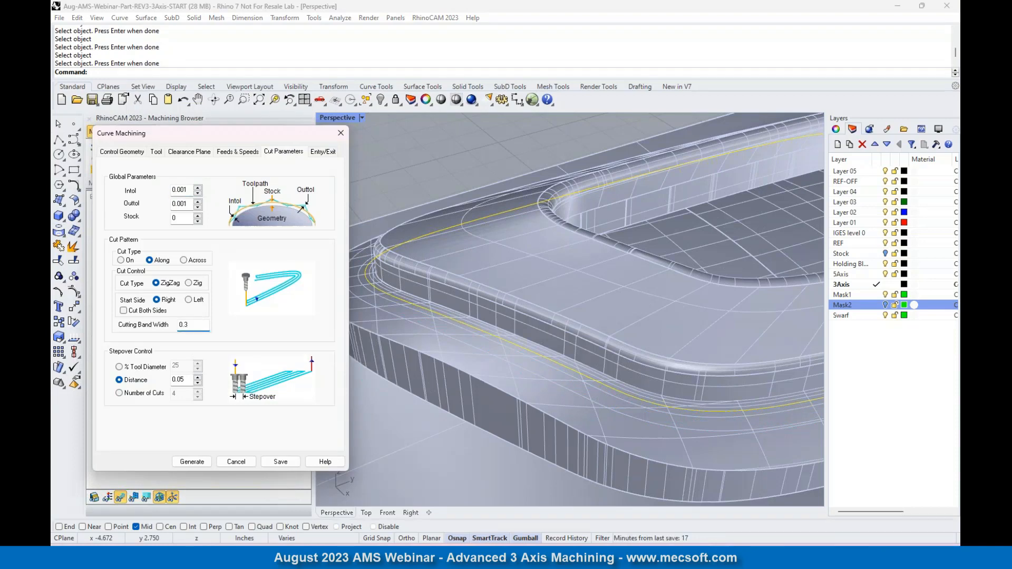
pyautogui.click(189, 463)
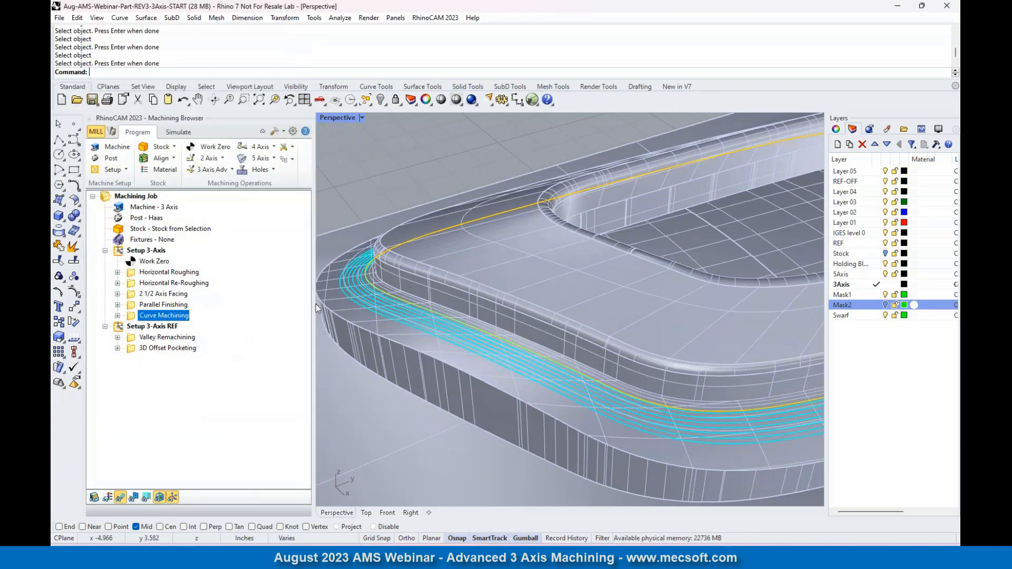
# Clone the Curve Machining operation within Setup 3-Axis.
pyautogui.rightClick(167, 317)
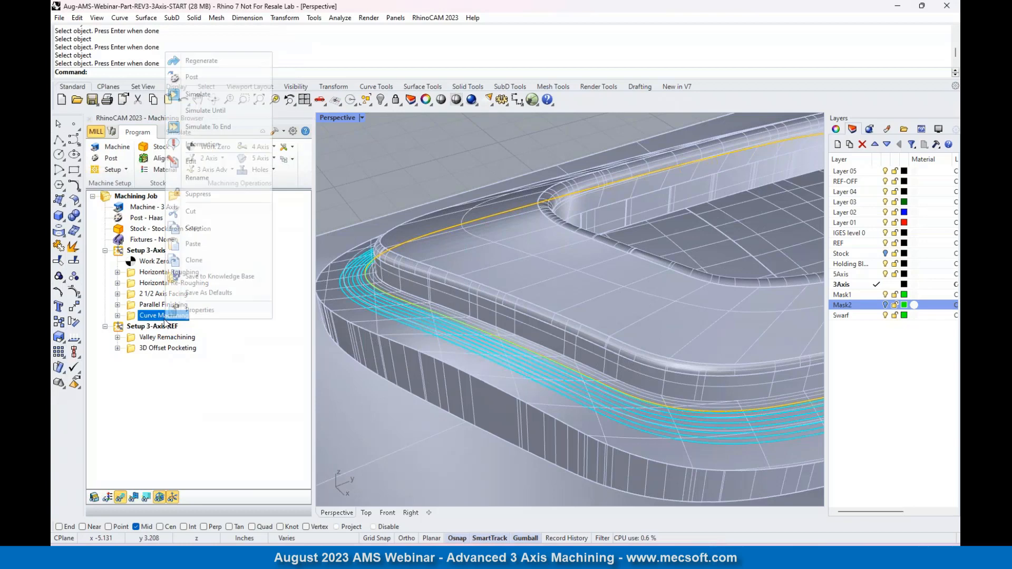
pyautogui.click(204, 260)
pyautogui.click(134, 329)
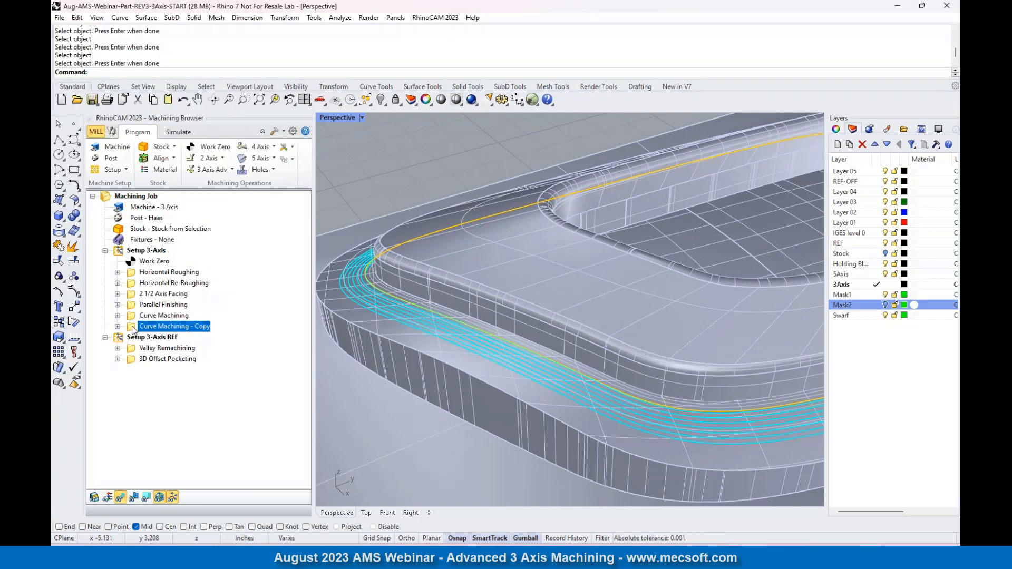
# Replace the cloned operation's machining region with the outer upper edge curve of the flange around the boss.
pyautogui.doubleClick(133, 329)
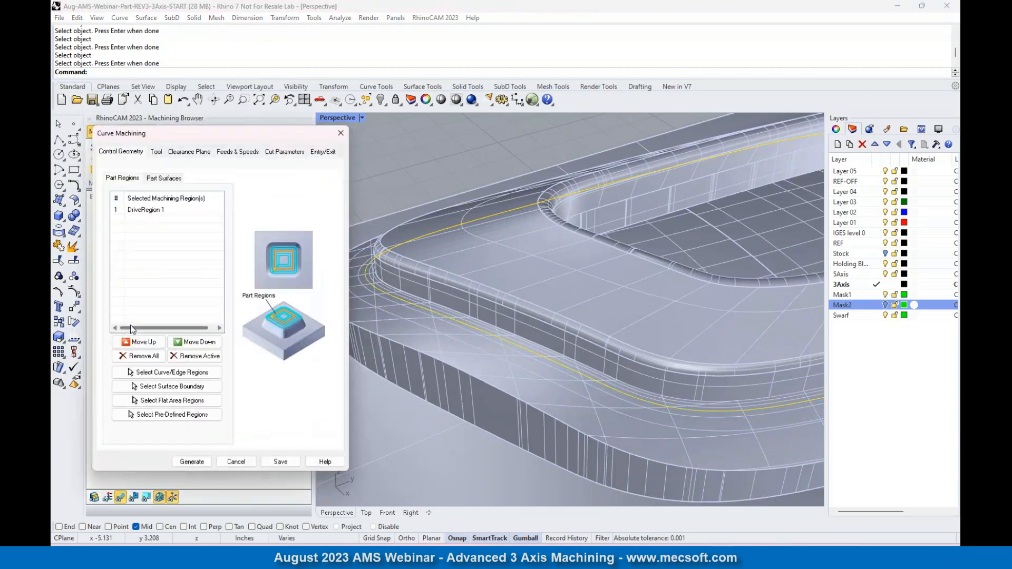
pyautogui.click(152, 357)
pyautogui.click(159, 374)
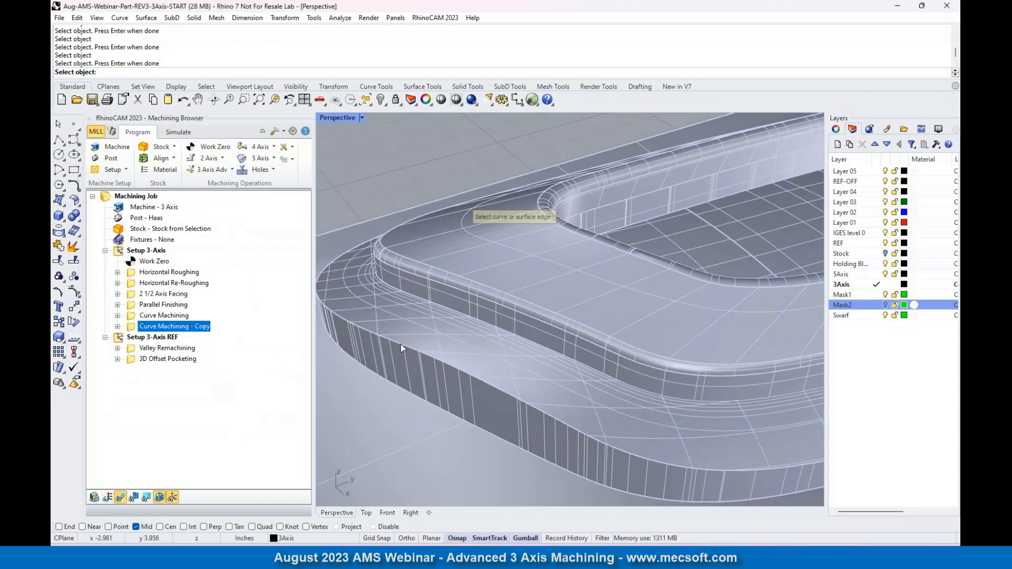
pyautogui.click(401, 346)
pyautogui.scroll(5, 402, 353)
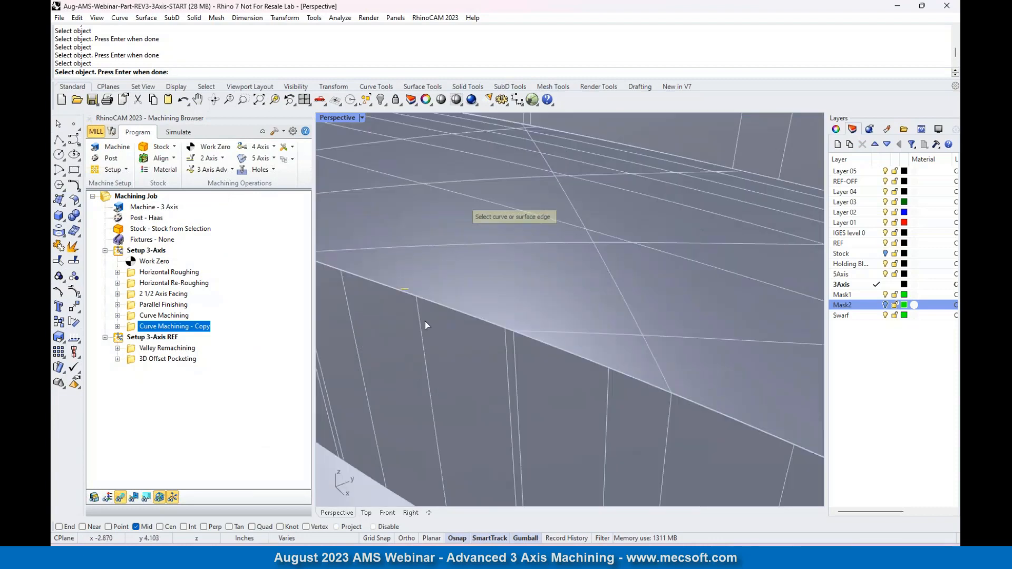
pyautogui.click(406, 290)
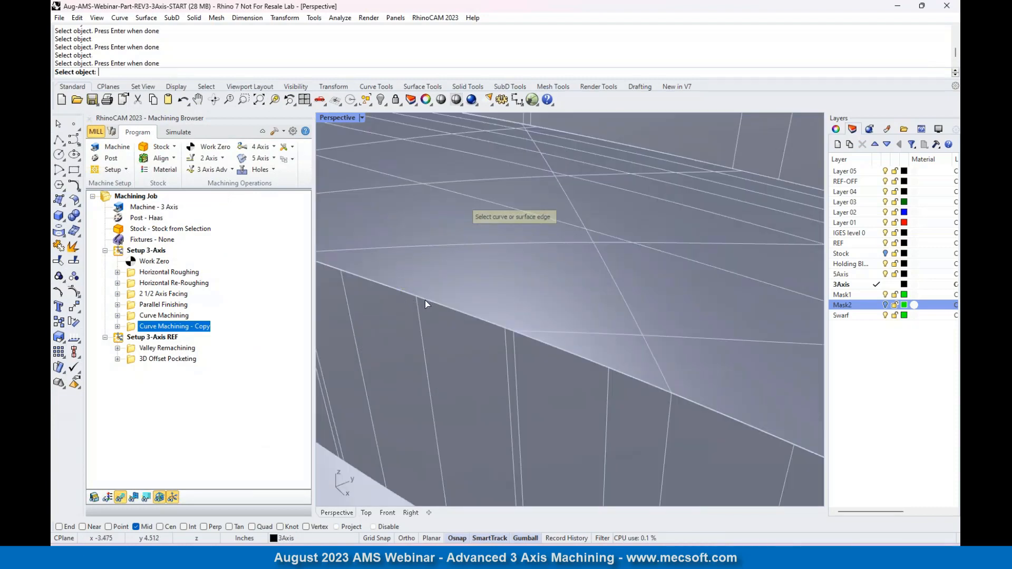
pyautogui.click(425, 300)
pyautogui.click(461, 330)
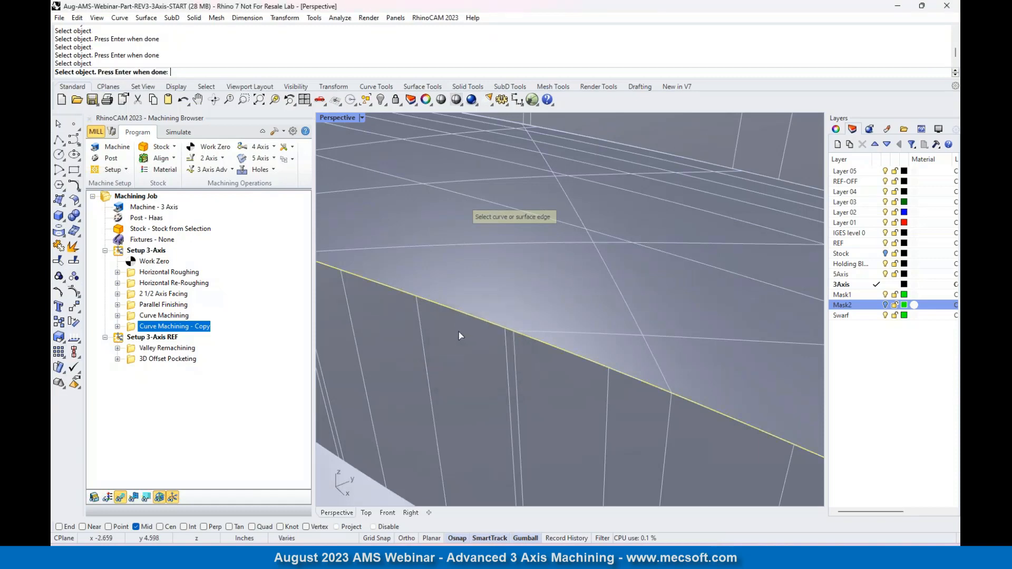
pyautogui.scroll(-5, 459, 331)
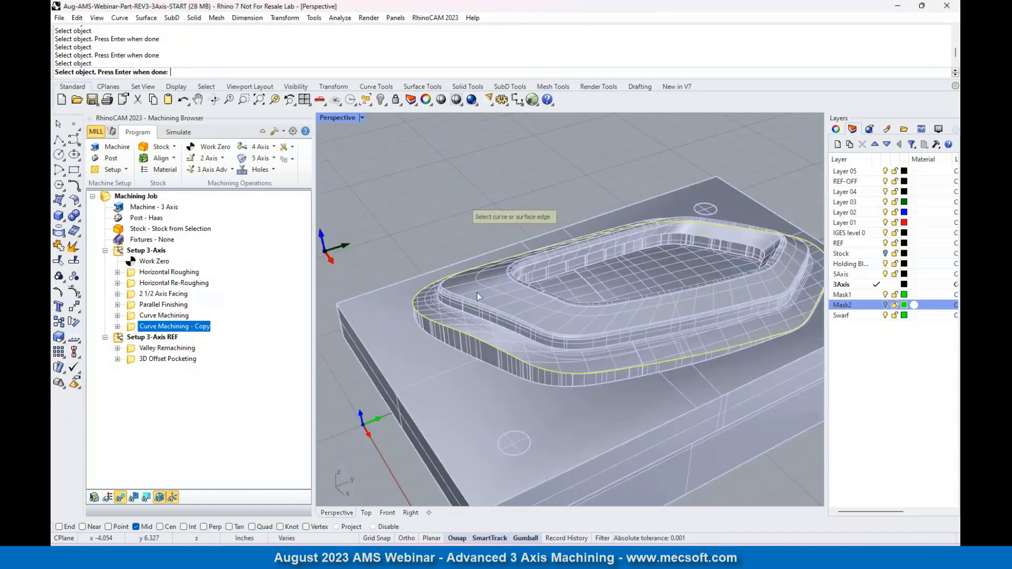
pyautogui.press('Return')
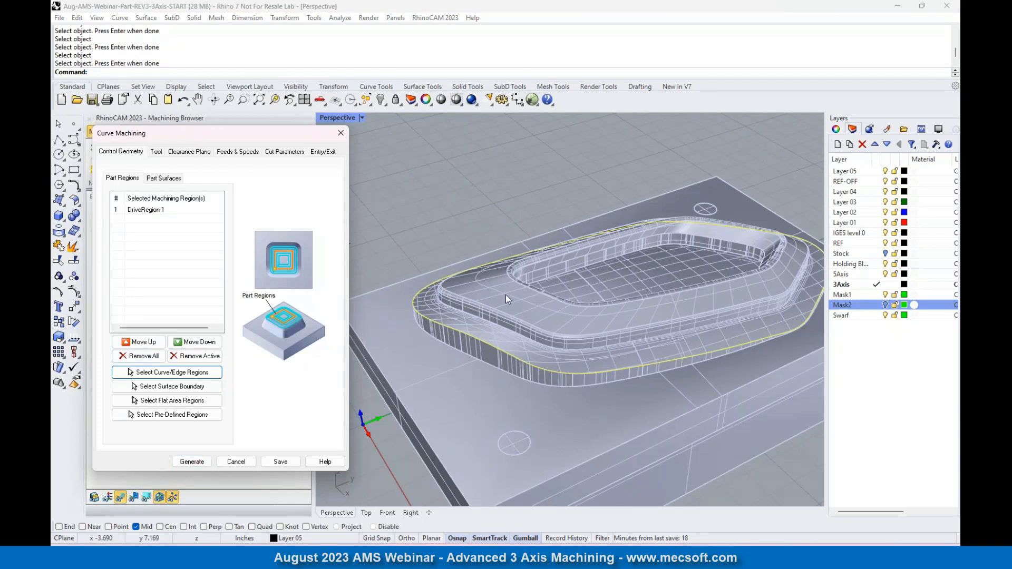
# Generate the cloned Curve Machining toolpath and inspect its passes along the flange's outer edge.
pyautogui.scroll(-2, 494, 299)
pyautogui.click(192, 463)
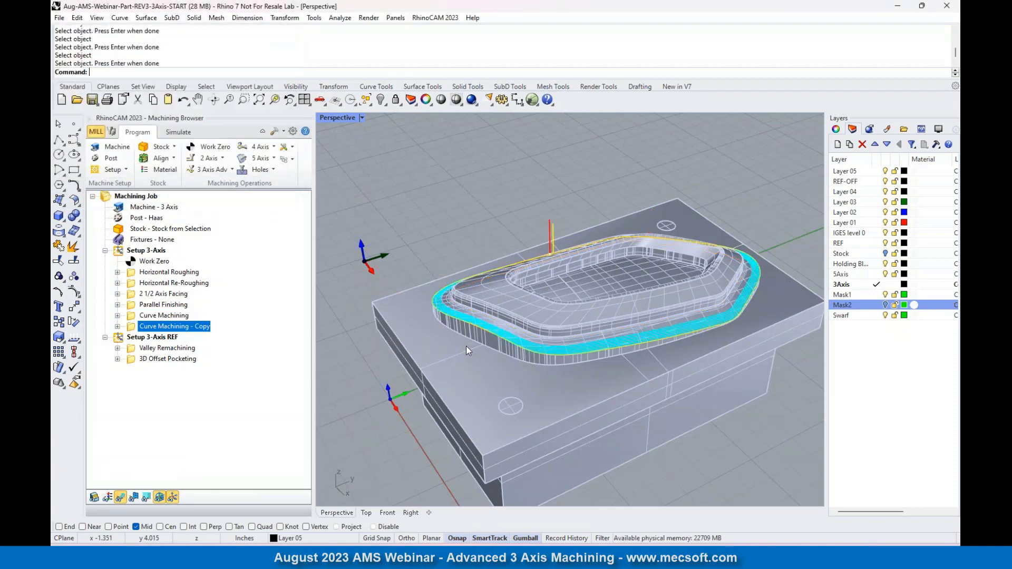
pyautogui.scroll(3, 441, 313)
pyautogui.scroll(4, 442, 311)
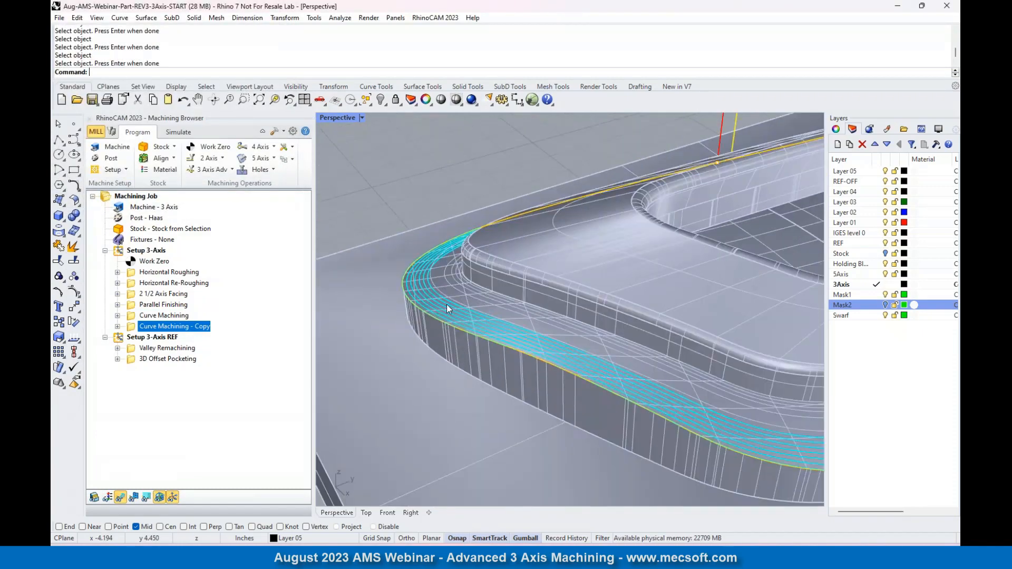
pyautogui.scroll(3, 352, 291)
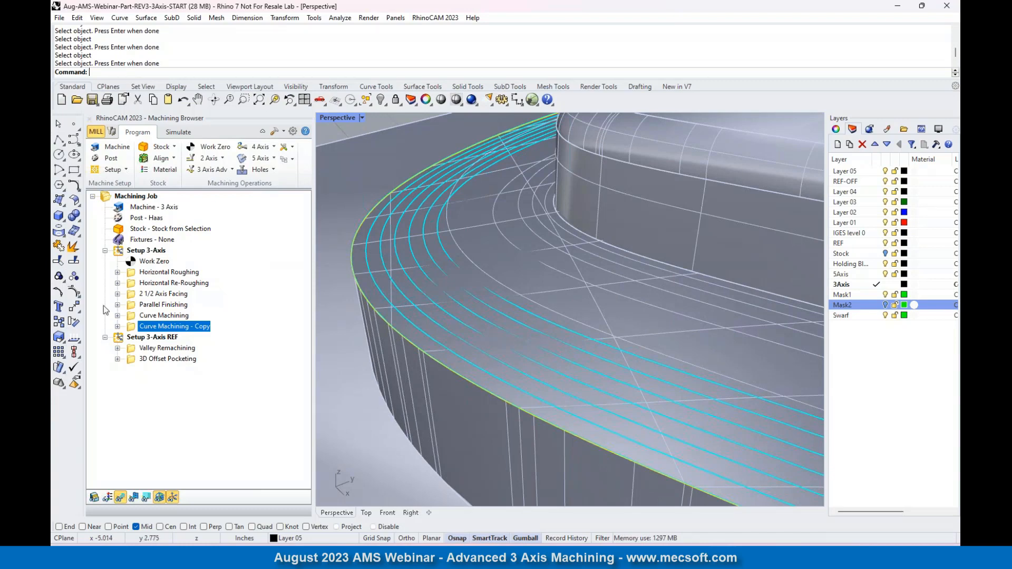
# Compare the toolpaths of the original Curve Machining operation and its copy on the flange.
pyautogui.click(134, 316)
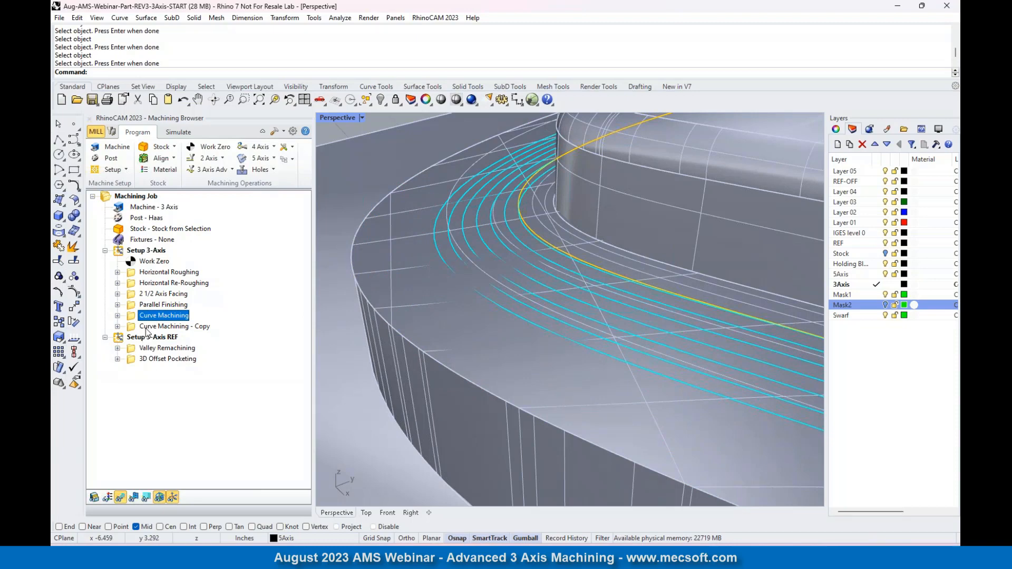
pyautogui.click(129, 326)
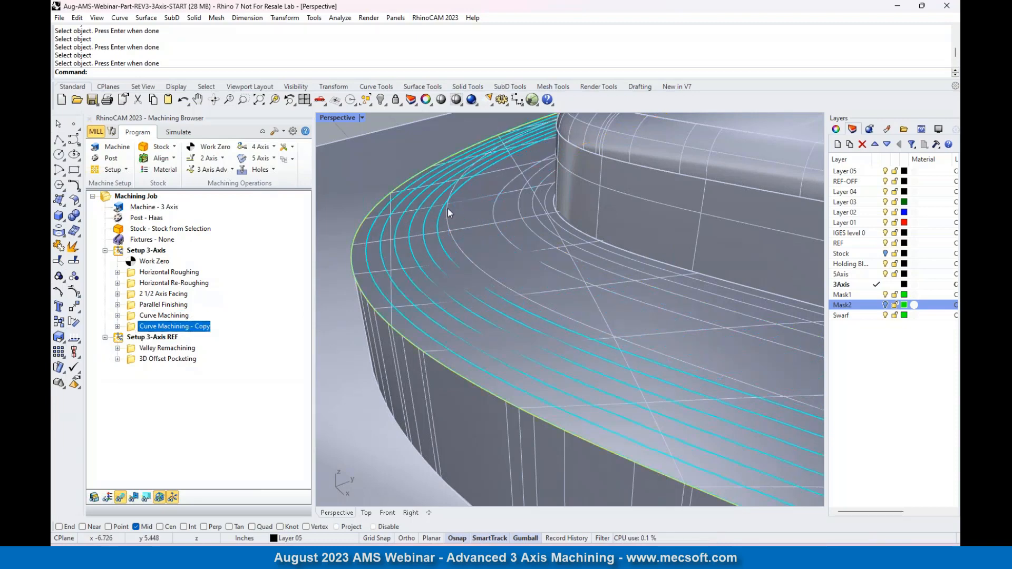
pyautogui.scroll(-2, 381, 251)
pyautogui.scroll(-2, 381, 251)
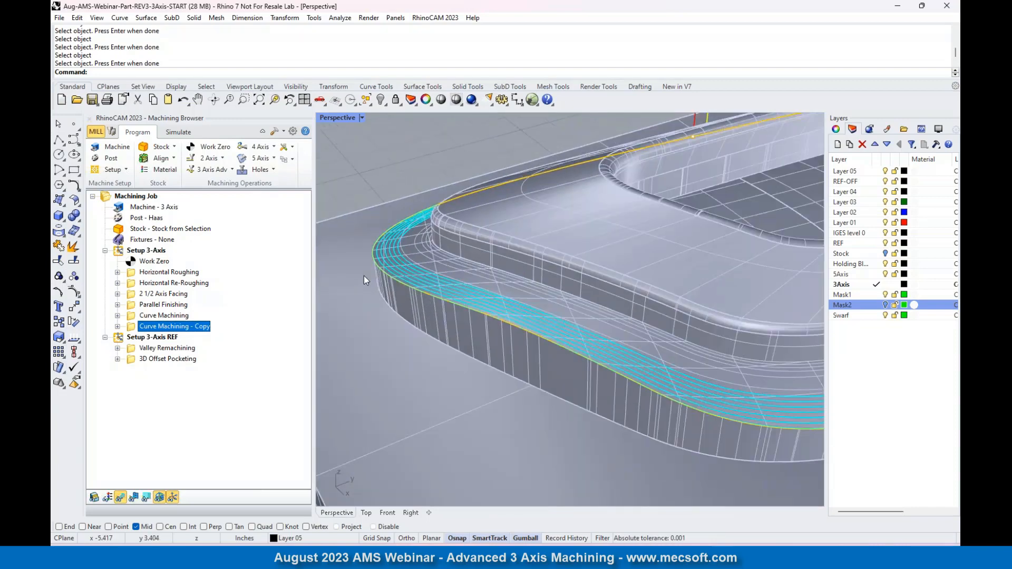
# Simulate the original Curve Machining operation and inspect the cut stock beside the boss wall.
pyautogui.click(180, 133)
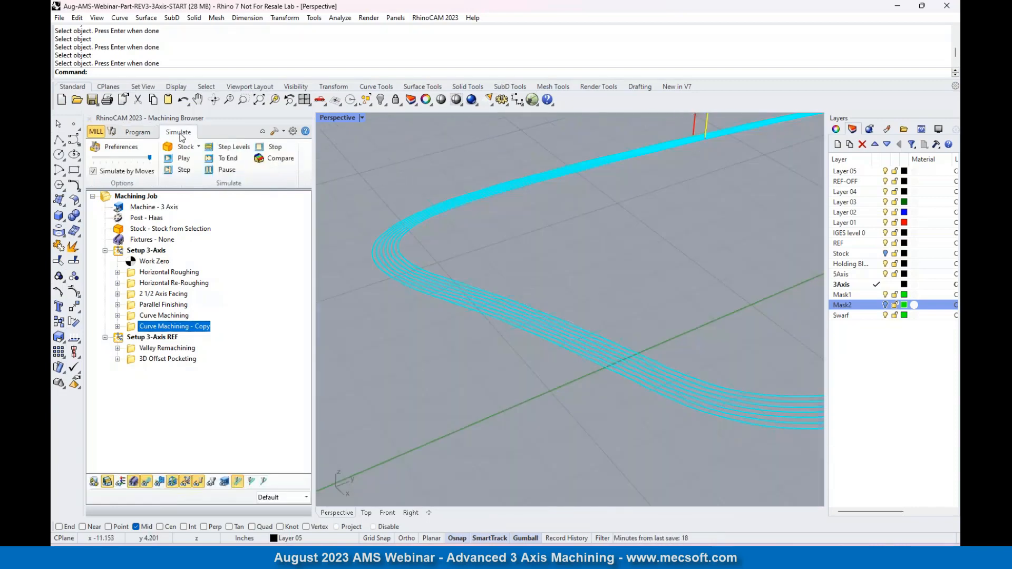
pyautogui.click(131, 317)
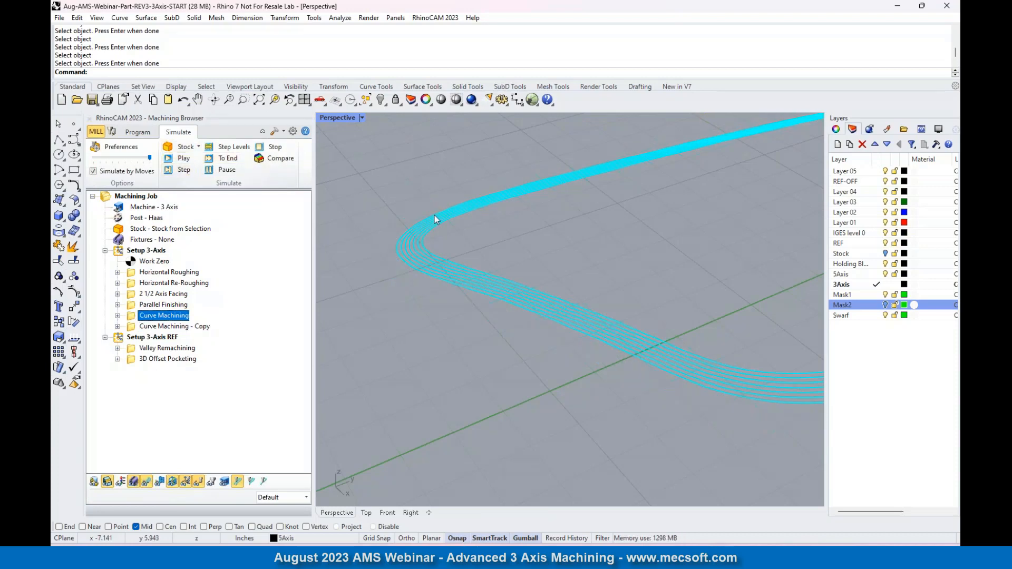
pyautogui.scroll(-5, 409, 250)
pyautogui.scroll(2, 491, 195)
pyautogui.scroll(3, 490, 195)
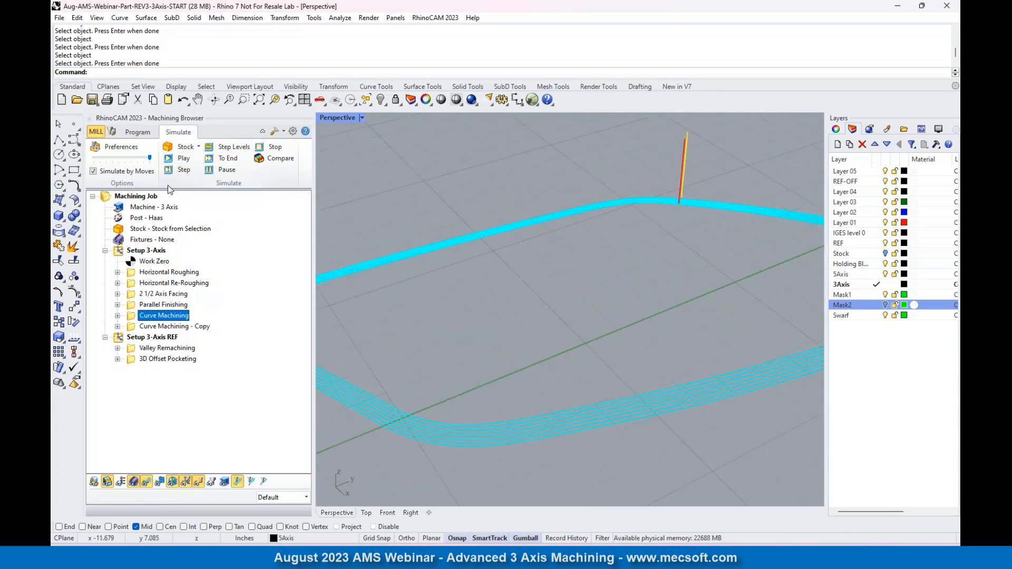
pyautogui.click(183, 160)
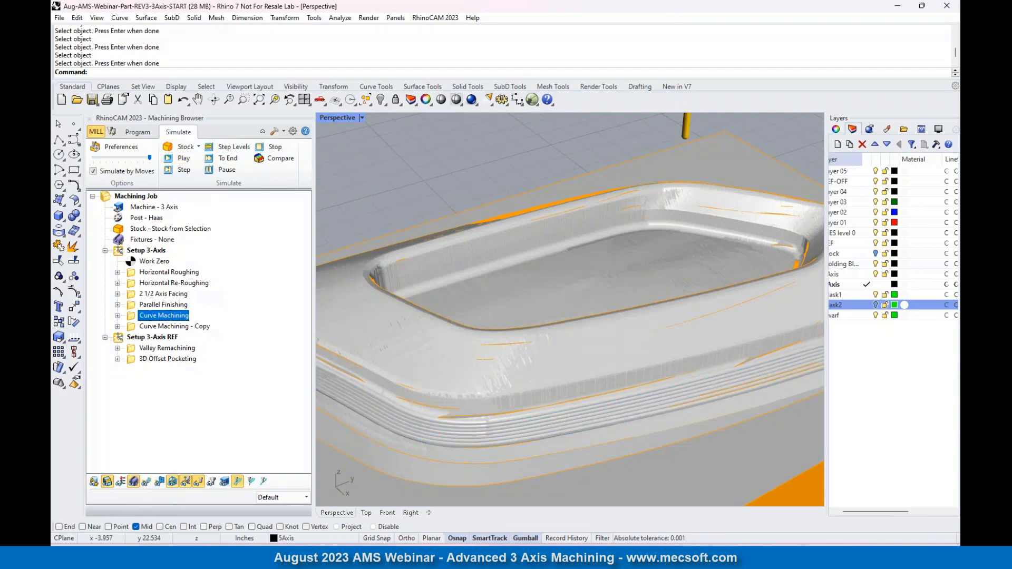
pyautogui.scroll(-3, 610, 211)
pyautogui.scroll(10, 411, 296)
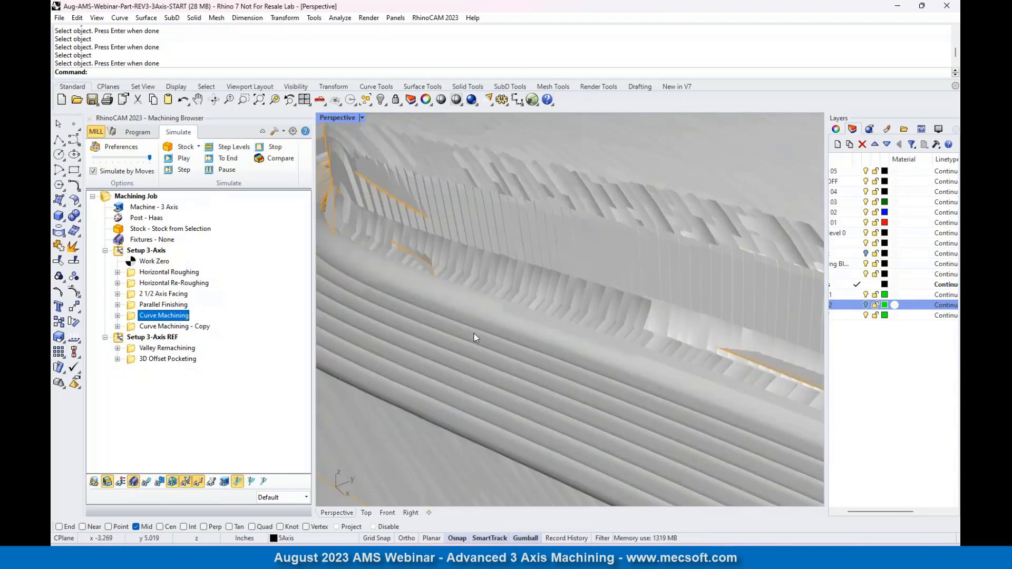
pyautogui.scroll(-5, 377, 309)
pyautogui.scroll(-2, 370, 284)
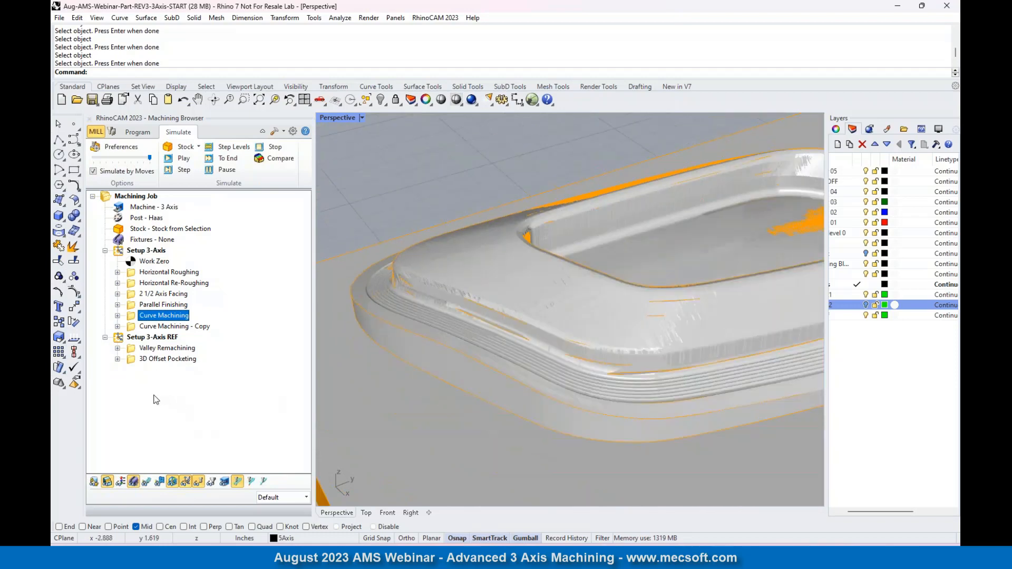
# Simulate the Curve Machining - Copy operation and examine the machined flange around the boss.
pyautogui.click(136, 328)
pyautogui.rightClick(170, 327)
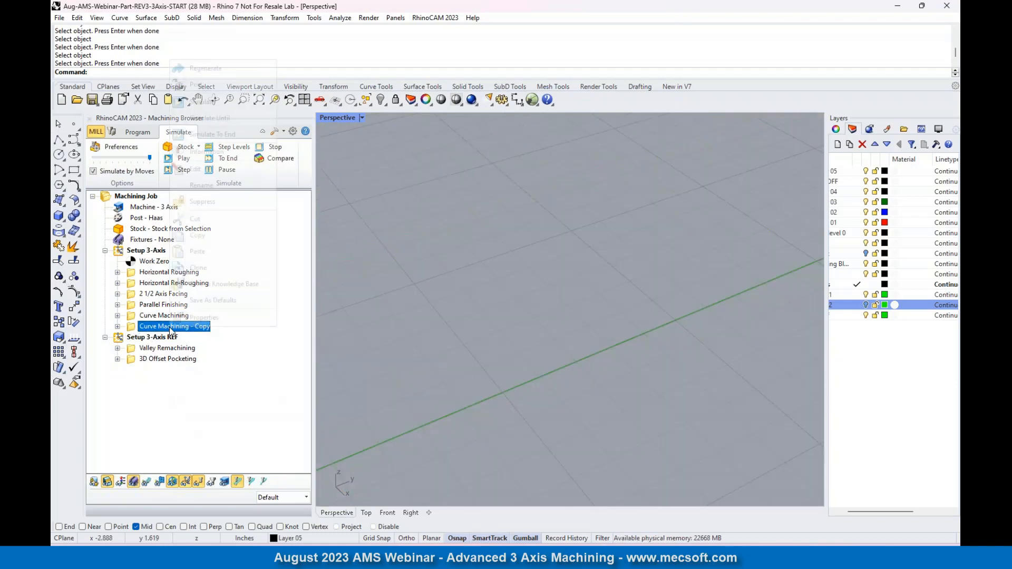
pyautogui.click(213, 77)
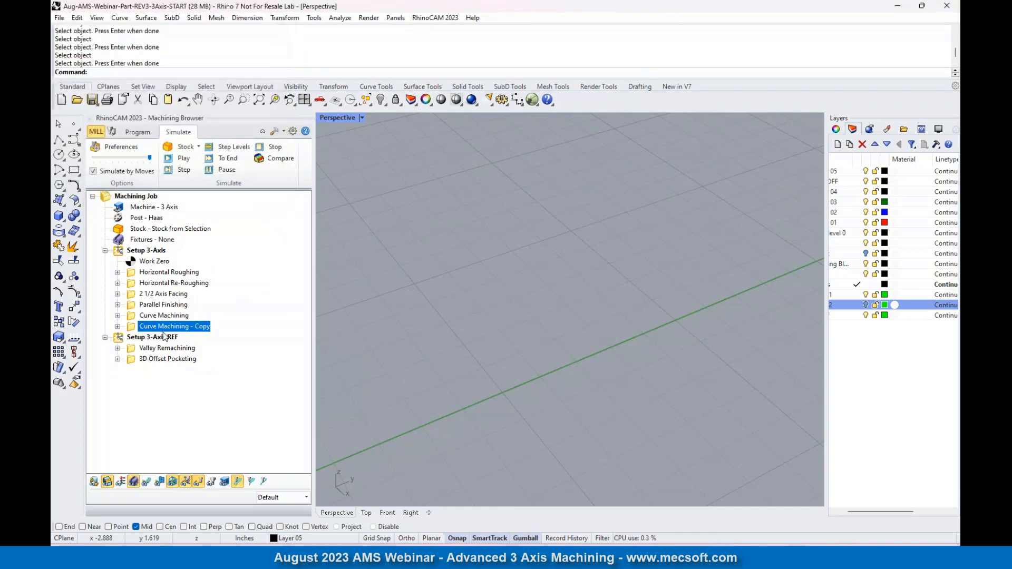
pyautogui.click(184, 158)
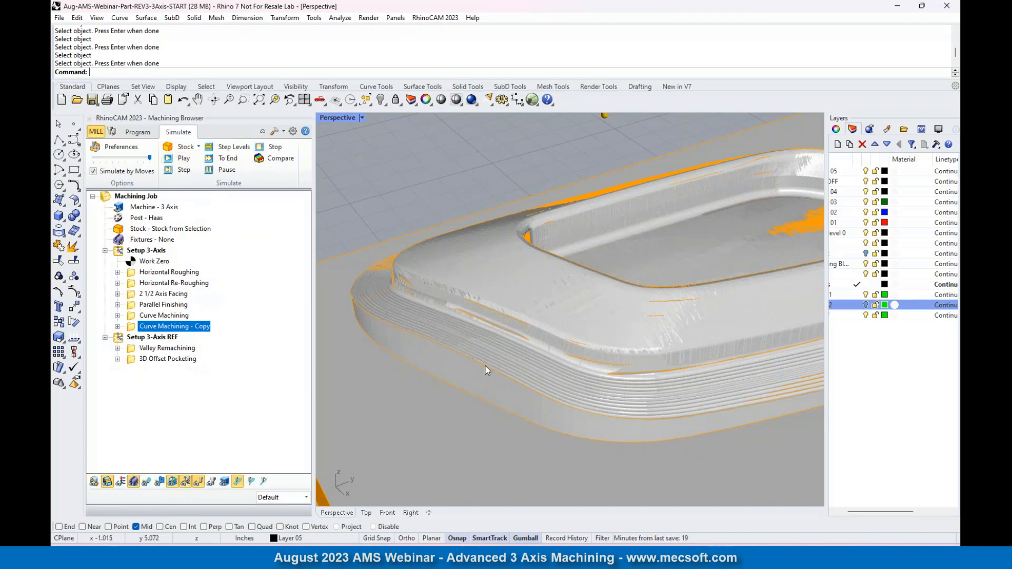
pyautogui.scroll(3, 517, 324)
pyautogui.scroll(2, 447, 349)
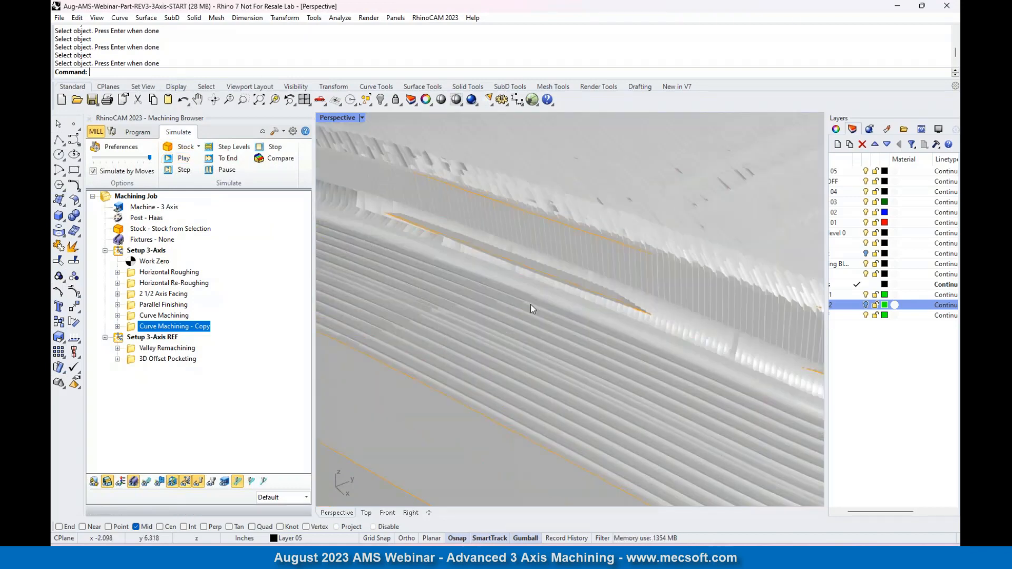
pyautogui.scroll(-4, 444, 377)
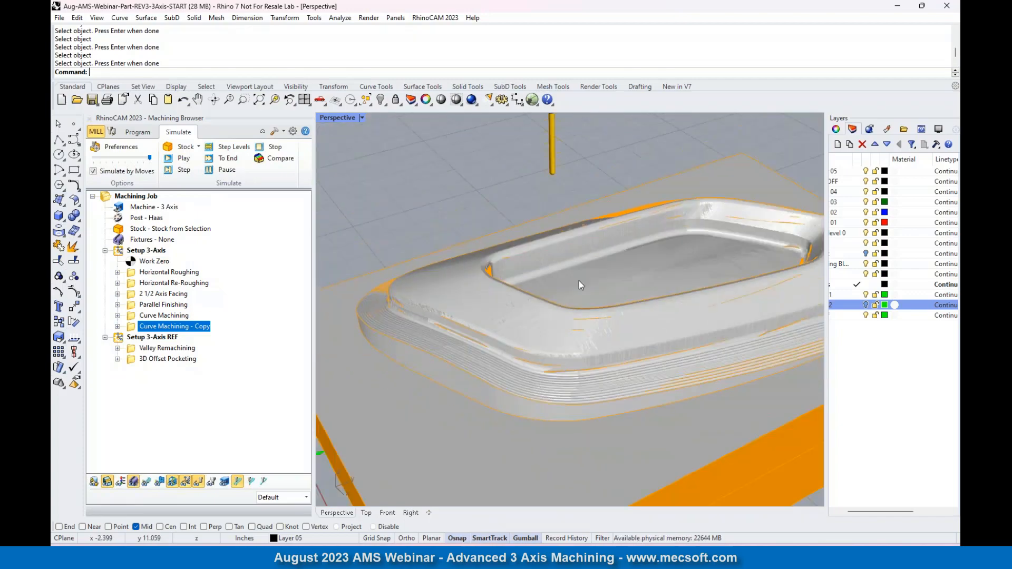
pyautogui.moveTo(580, 281); pyautogui.dragTo(476, 381, button='right')
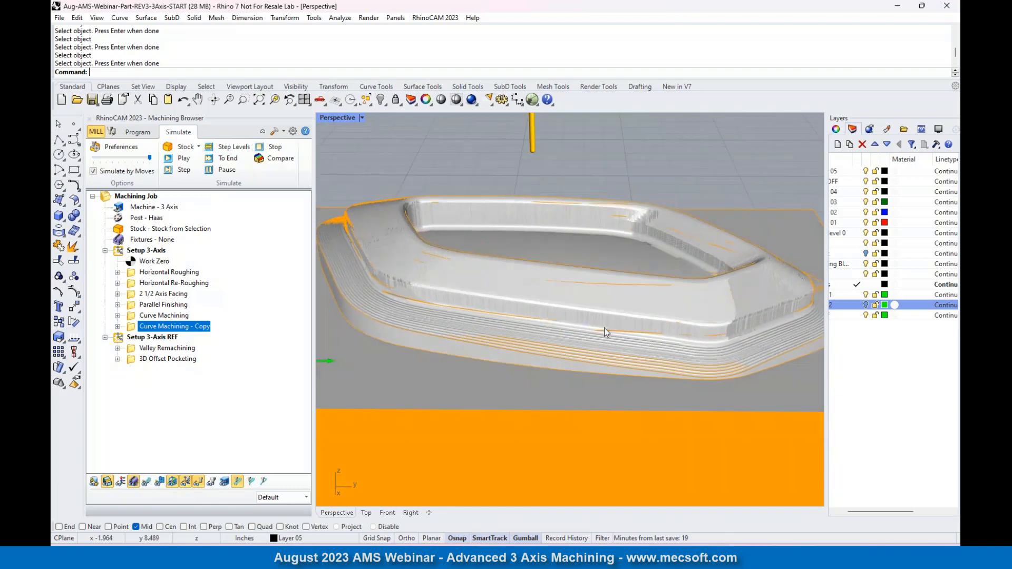
pyautogui.scroll(-7, 605, 328)
pyautogui.scroll(5, 548, 335)
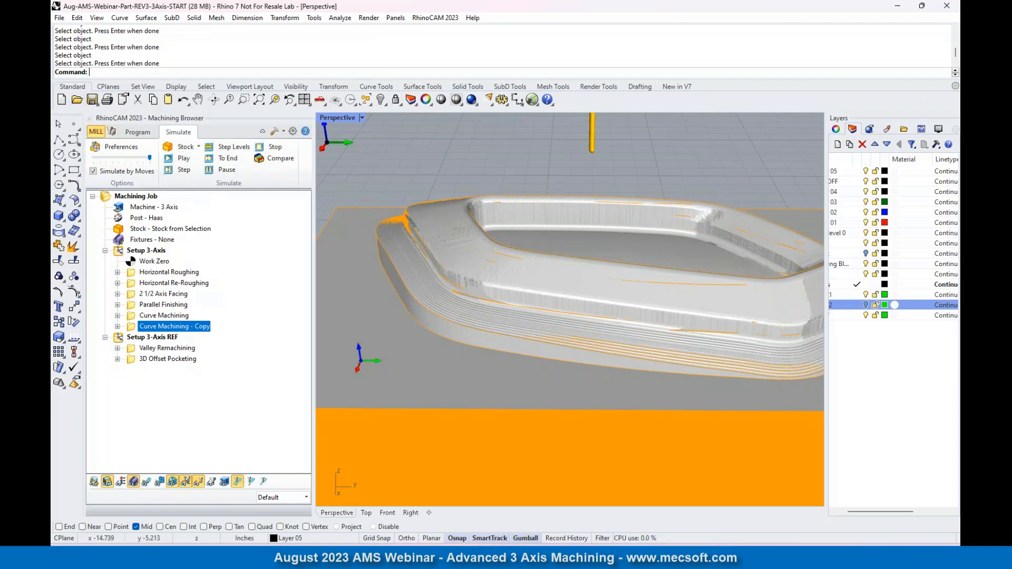
# Create a Between 2 Curves Finishing operation in Setup 3-Axis and clear its preselected machining region.
pyautogui.click(138, 132)
pyautogui.scroll(5, 434, 232)
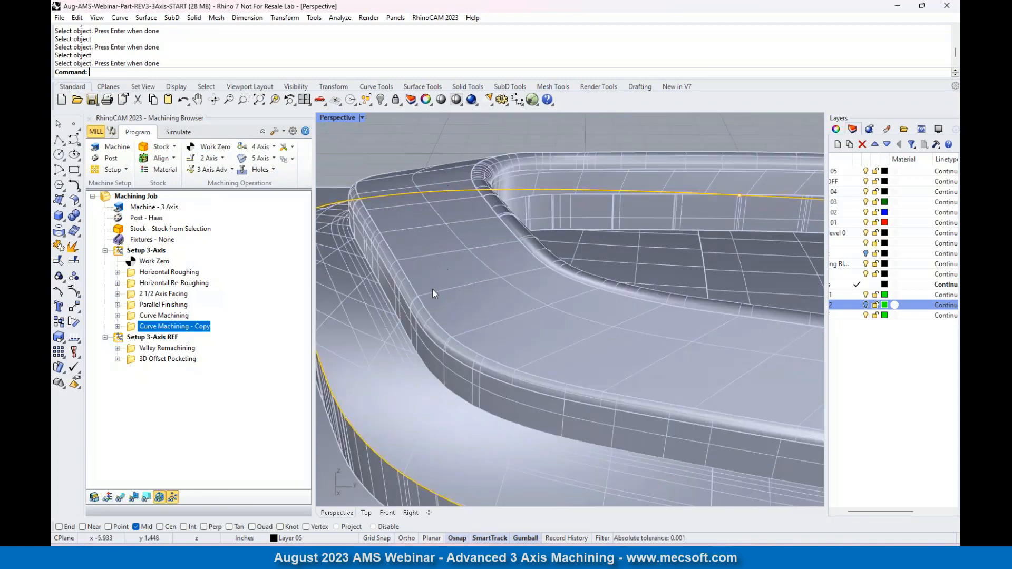
pyautogui.moveTo(429, 286); pyautogui.dragTo(470, 293, button='right')
pyautogui.scroll(2, 366, 228)
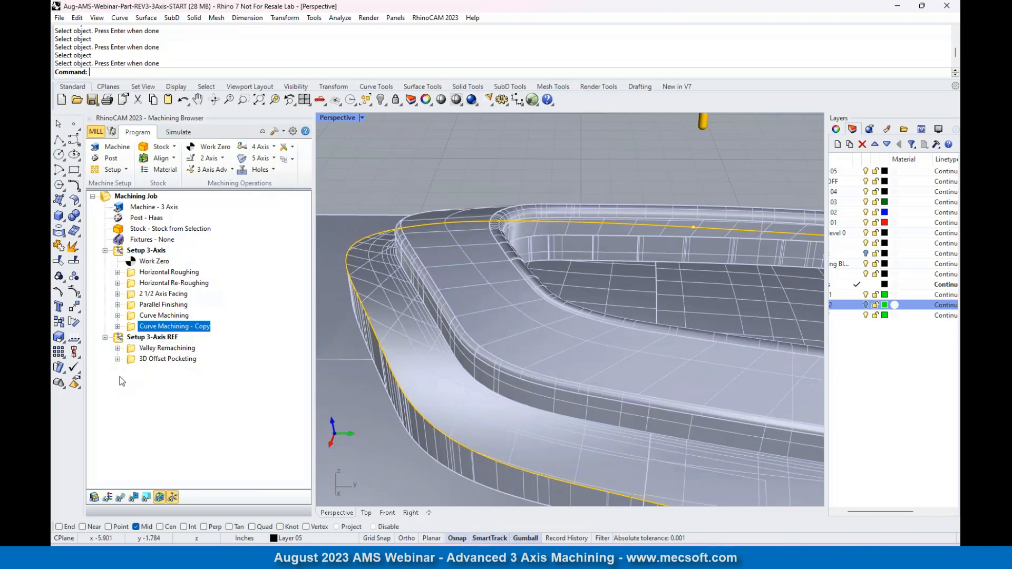
pyautogui.click(196, 169)
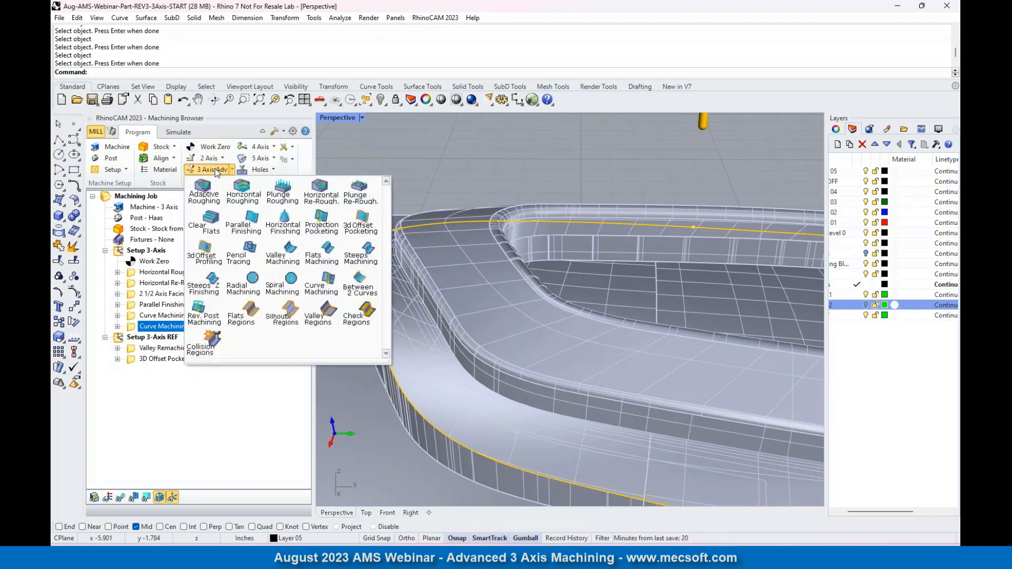
pyautogui.click(372, 285)
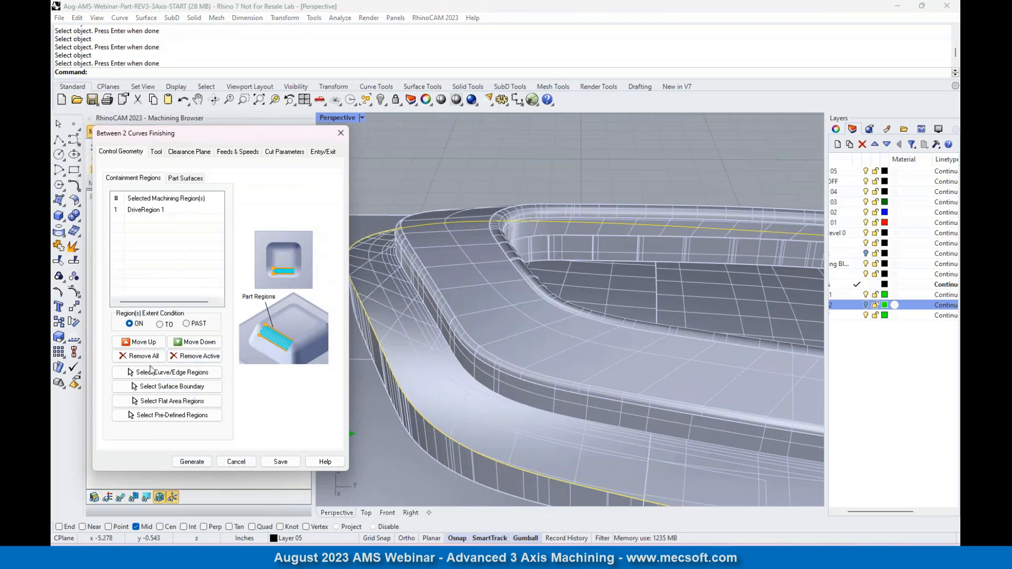
pyautogui.click(136, 356)
# Assign the inner and outer edge curves of the boss's top face as the operation's two containment regions.
pyautogui.click(194, 373)
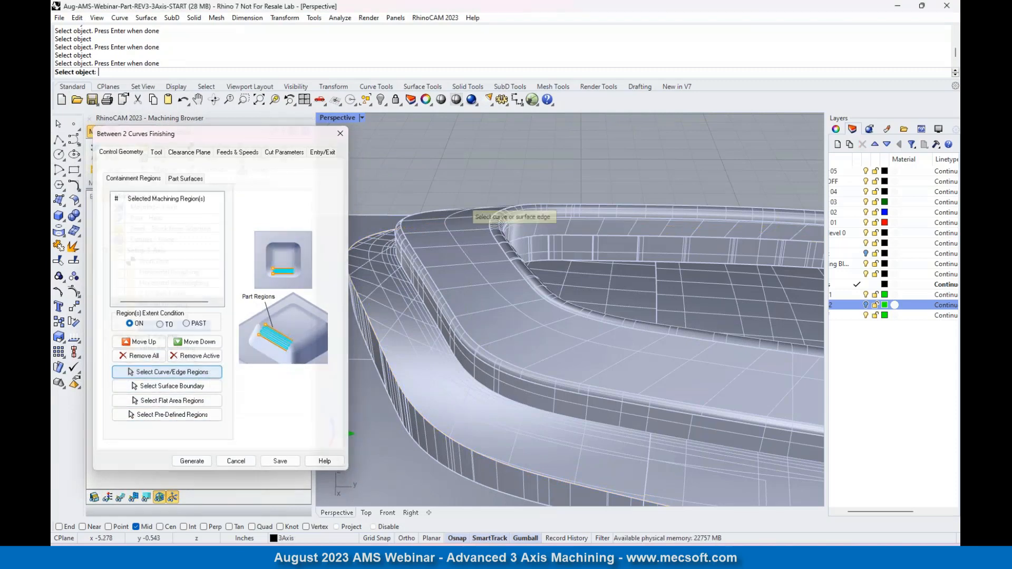
pyautogui.scroll(3, 526, 277)
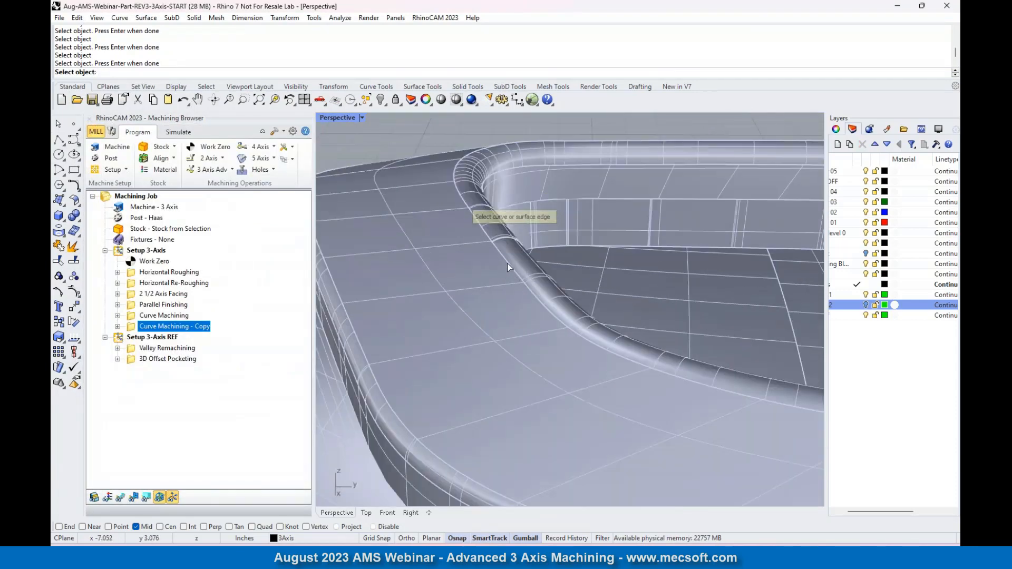
pyautogui.click(506, 259)
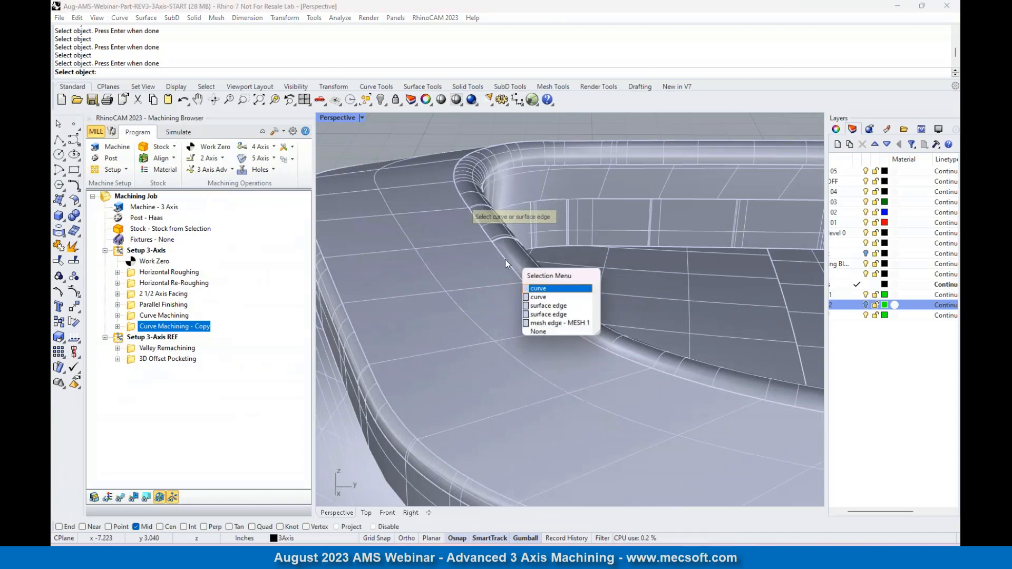
pyautogui.click(536, 289)
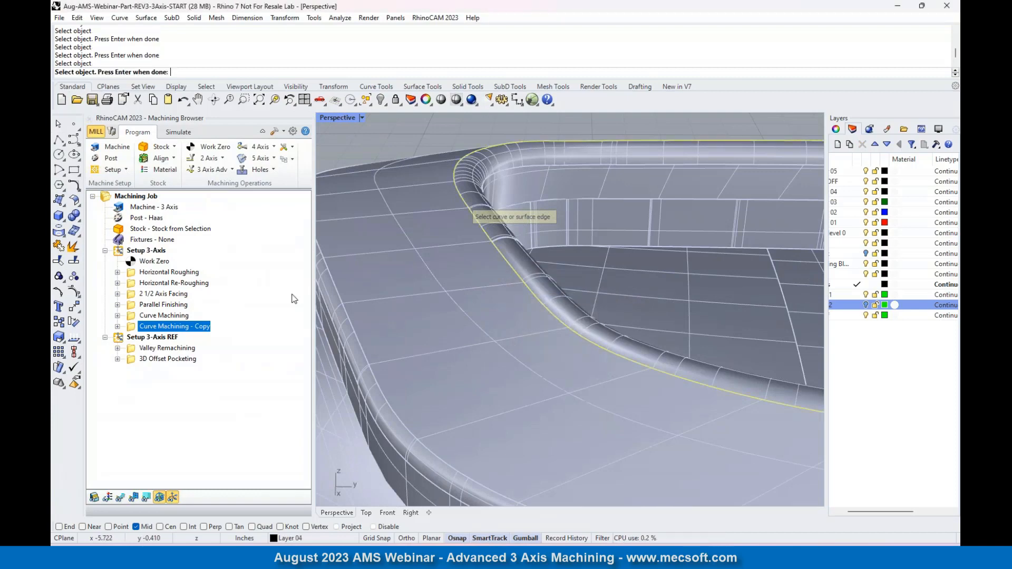
pyautogui.click(340, 296)
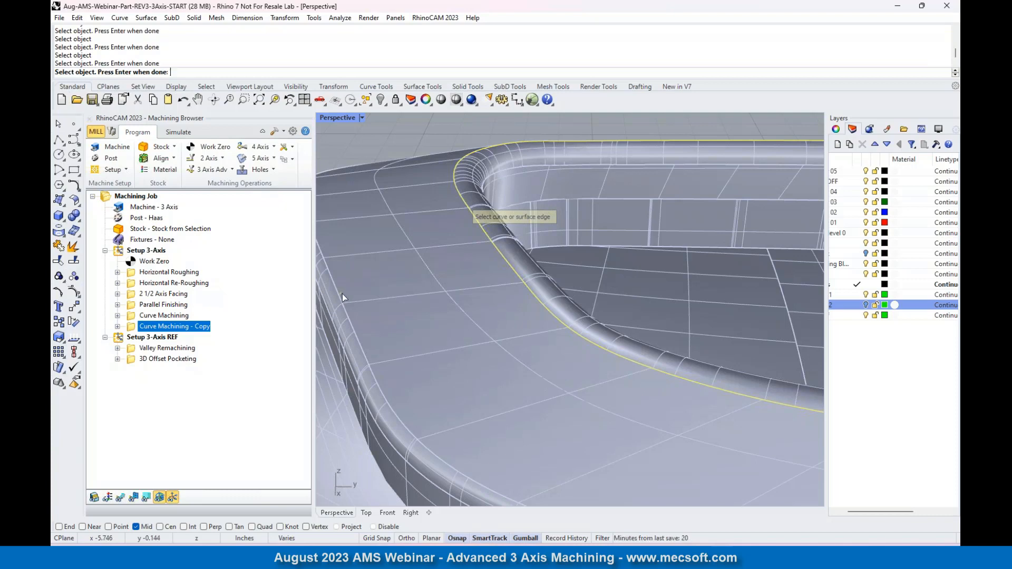
pyautogui.click(340, 293)
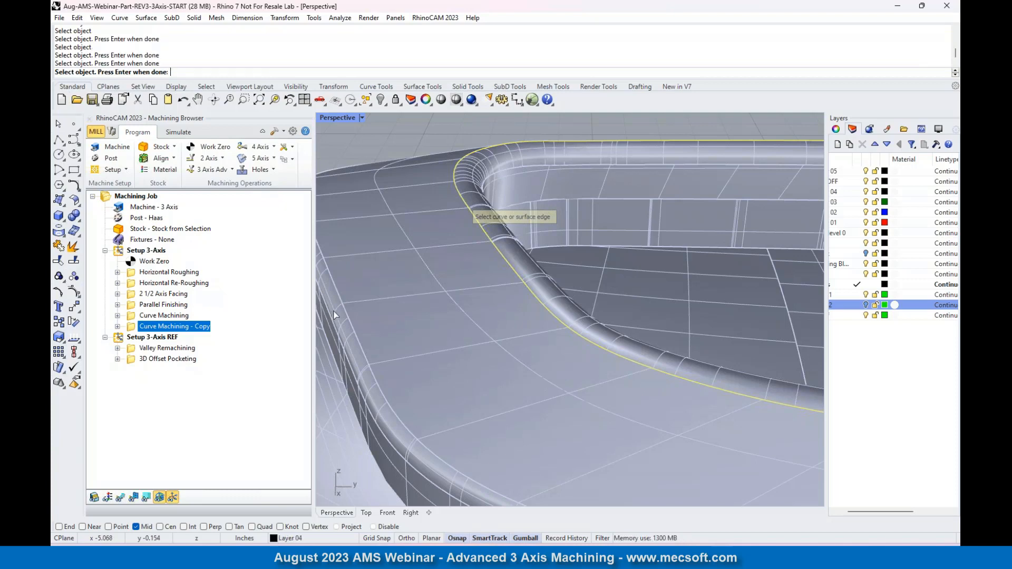
pyautogui.click(346, 311)
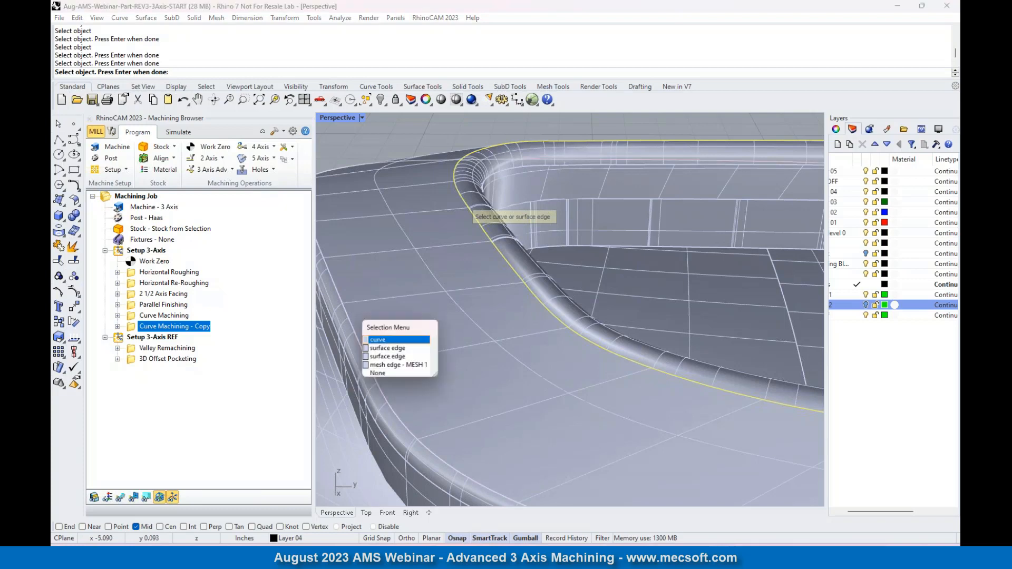
pyautogui.click(376, 340)
pyautogui.moveTo(403, 314); pyautogui.dragTo(394, 200, button='right')
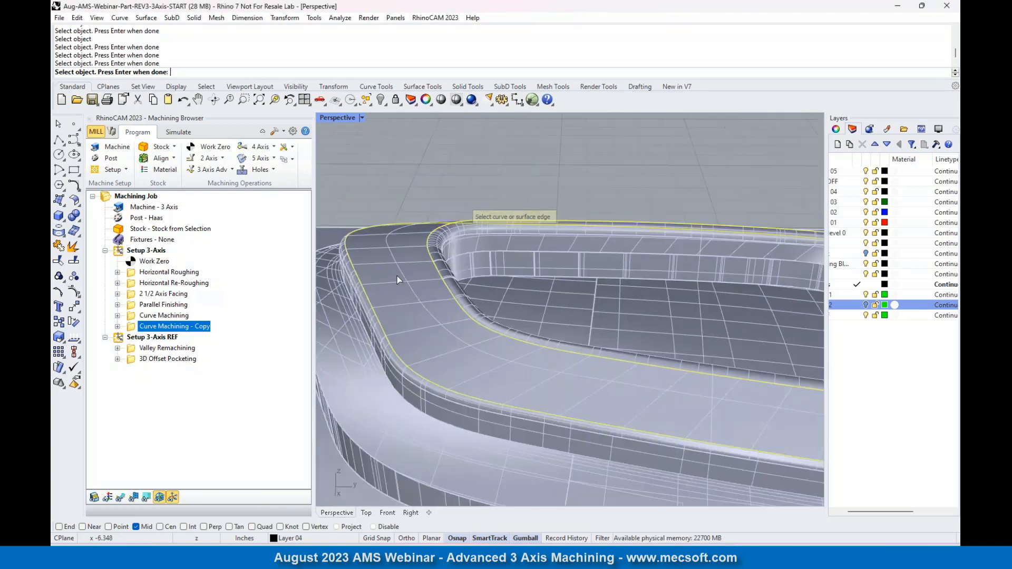
pyautogui.press('Return')
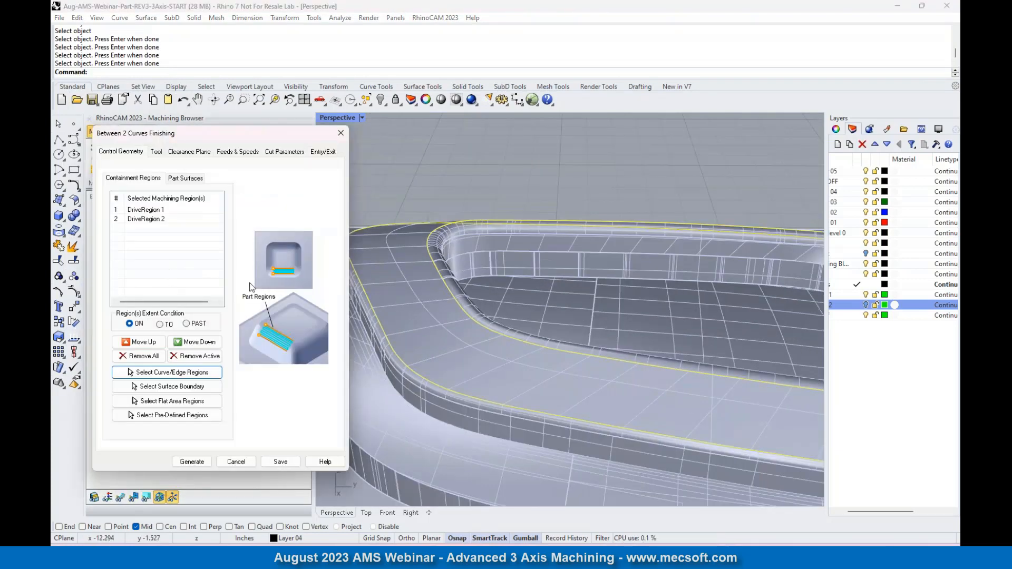
# Set the Between 2 Curves Finishing stepover to a distance of 0.05 and generate the toolpath.
pyautogui.click(158, 153)
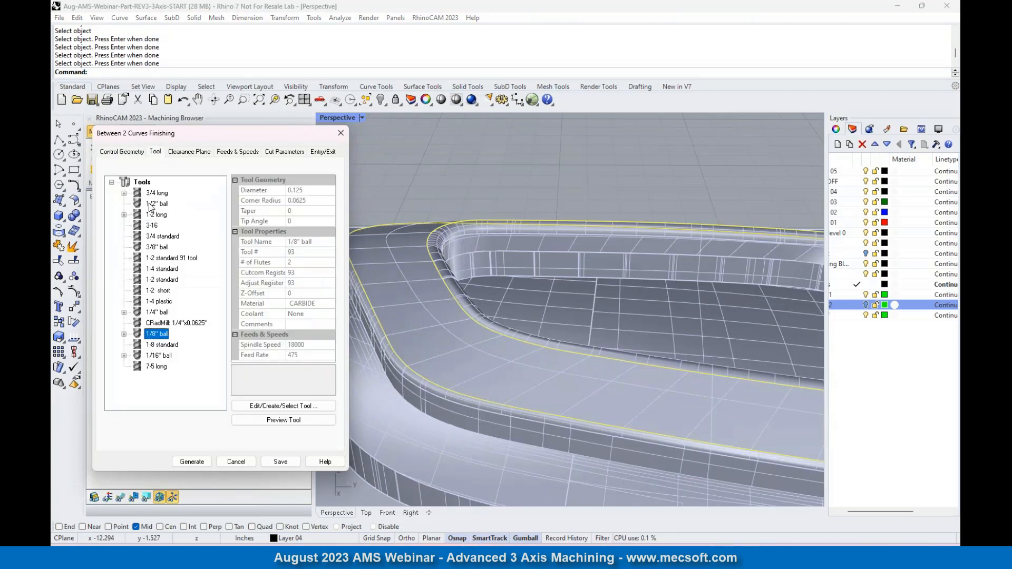
pyautogui.click(194, 154)
pyautogui.click(237, 152)
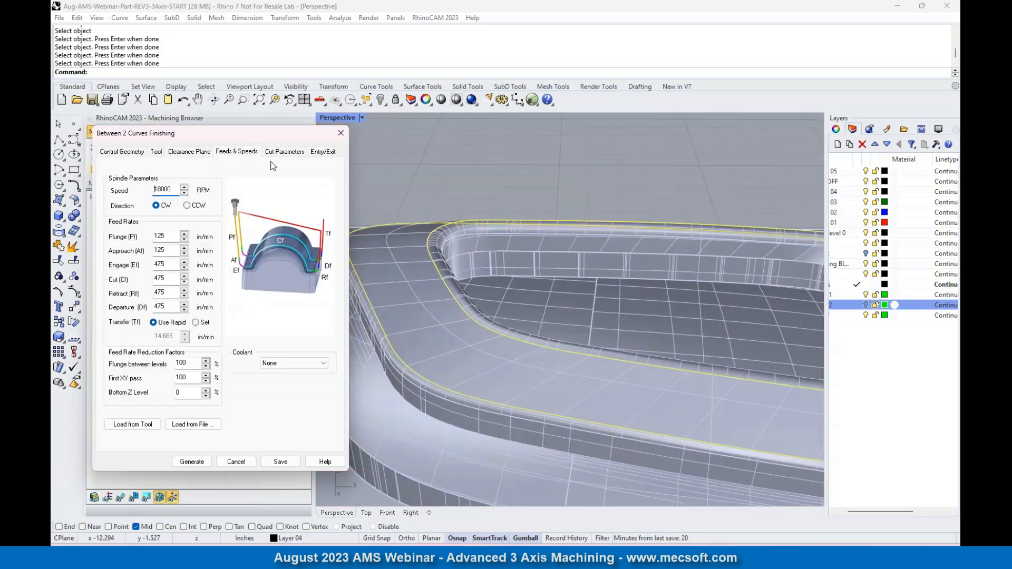
pyautogui.click(285, 152)
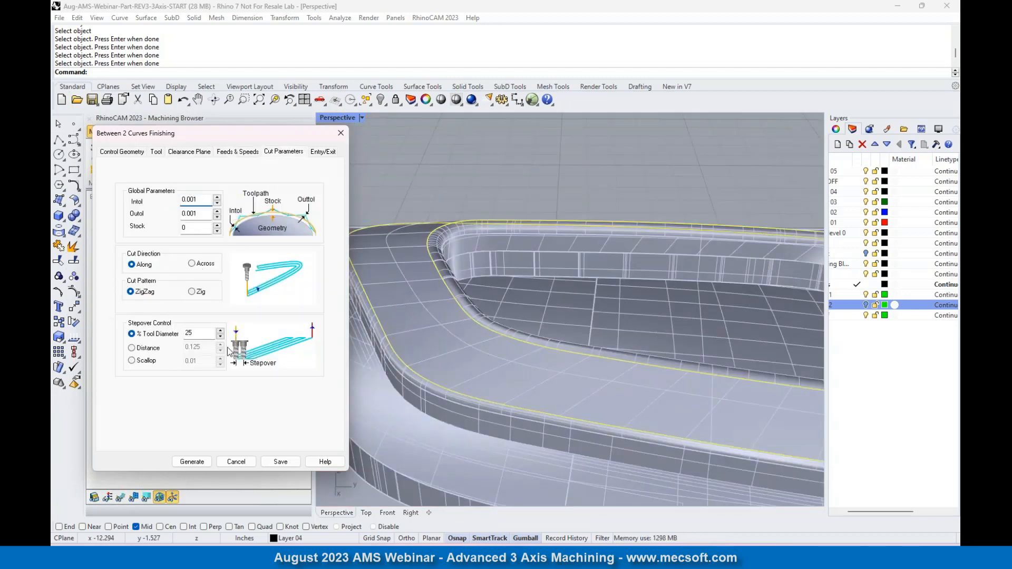
pyautogui.click(143, 349)
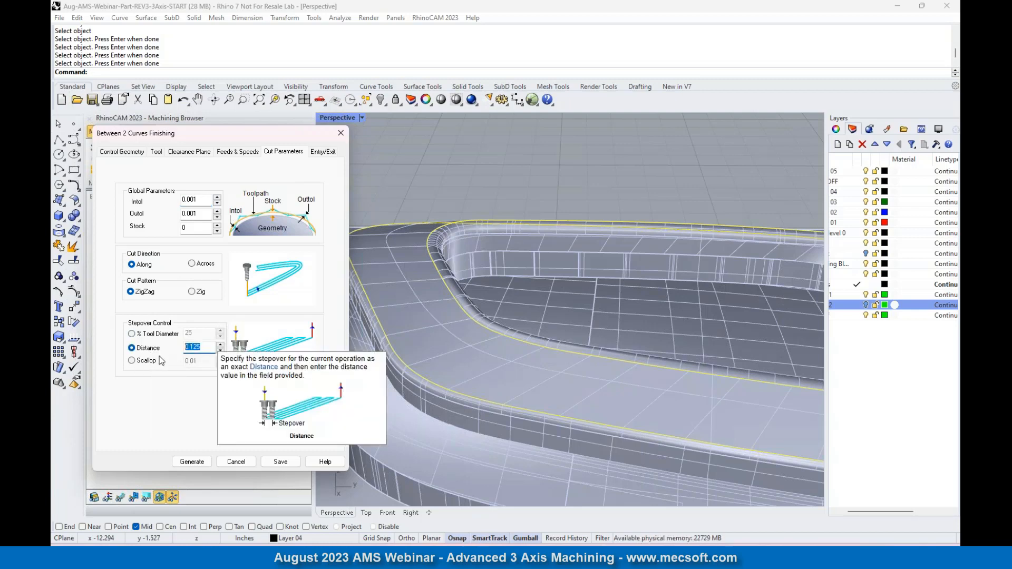
pyautogui.write('0')
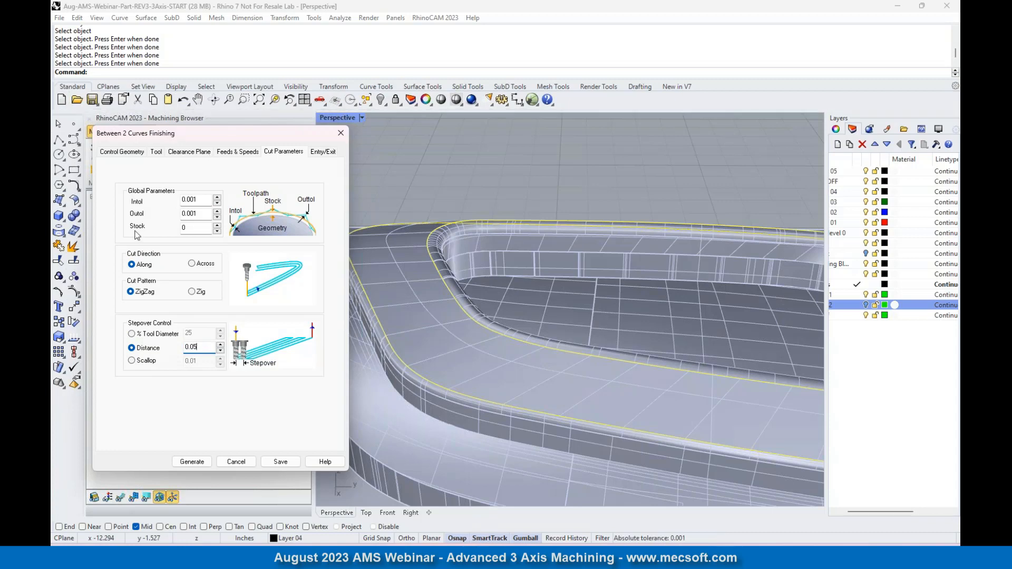
pyautogui.click(324, 151)
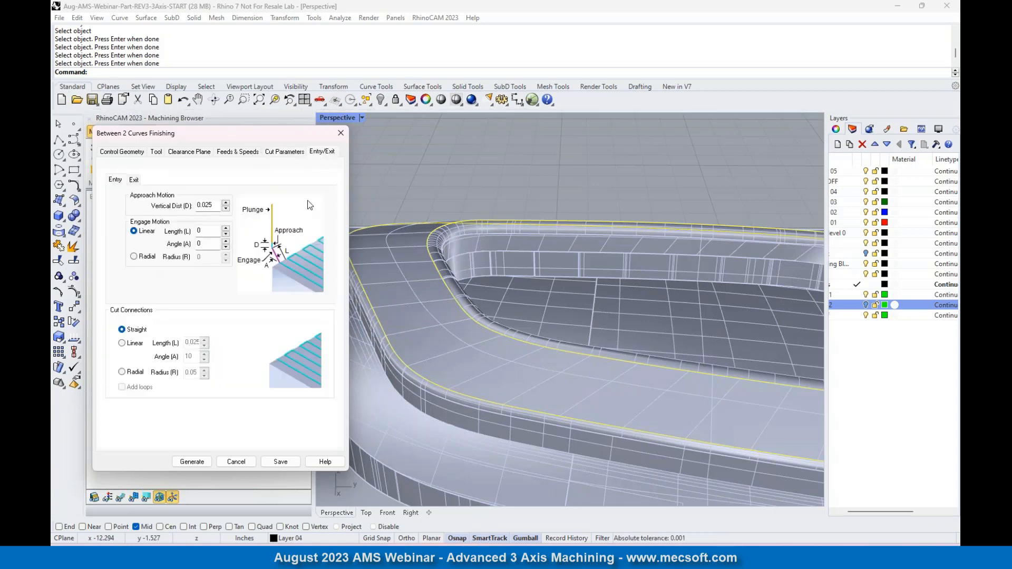
pyautogui.click(192, 462)
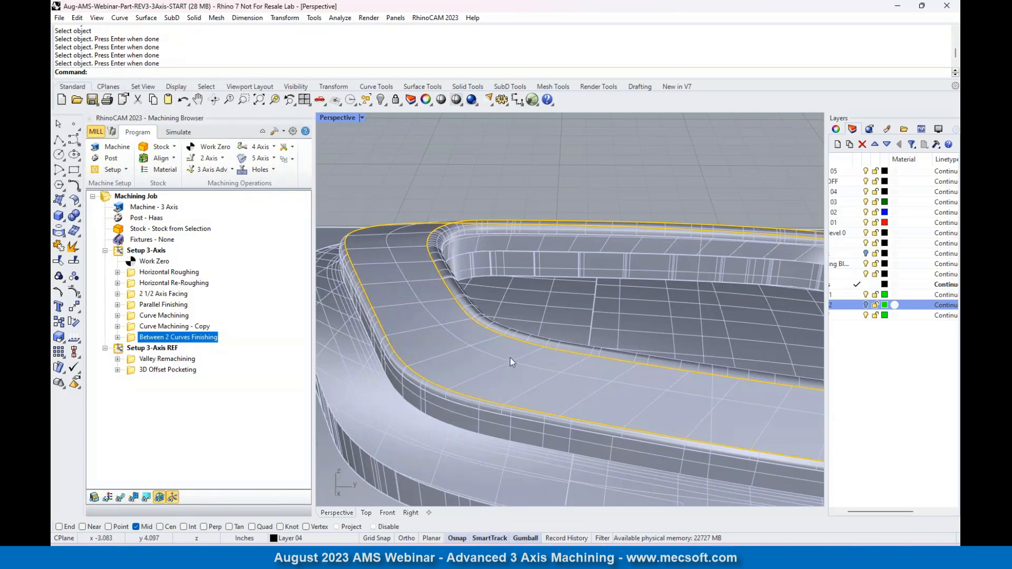
# Display the generated toolpath and examine its passes between the inner and outer edges of the boss's top face.
pyautogui.click(121, 498)
pyautogui.scroll(-6, 720, 310)
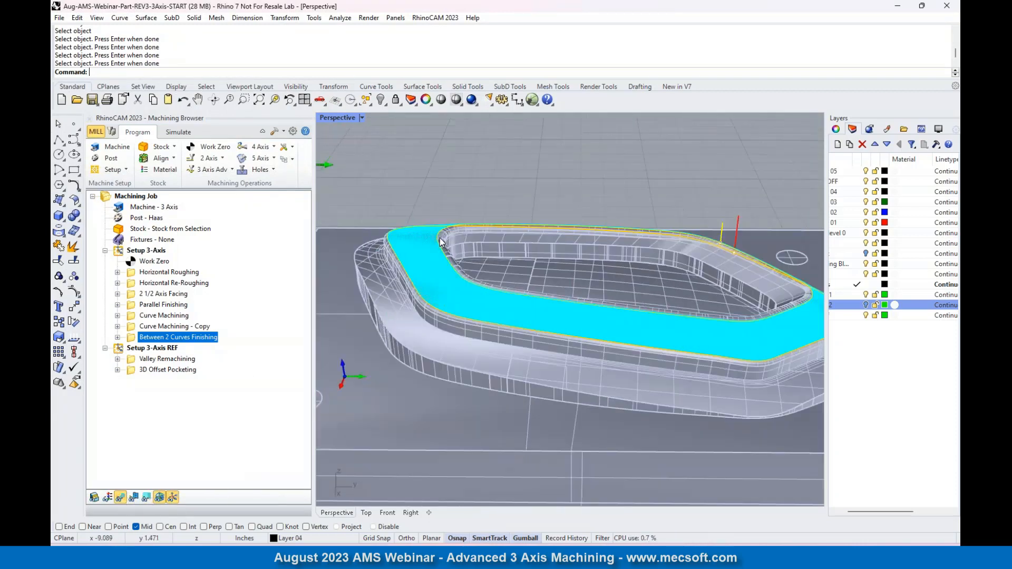
pyautogui.scroll(10, 724, 303)
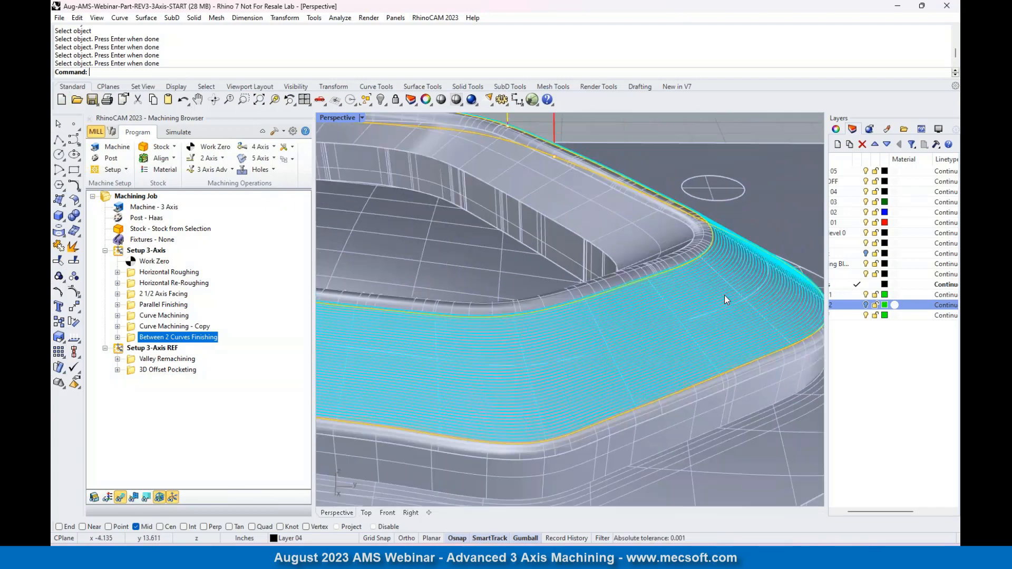
pyautogui.moveTo(690, 286); pyautogui.dragTo(721, 236, button='right')
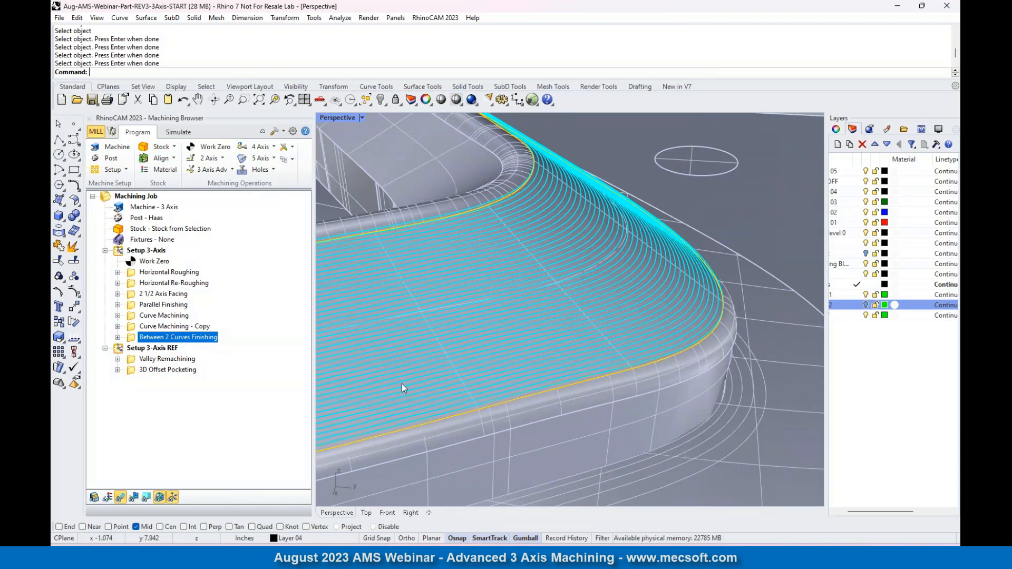
pyautogui.scroll(-3, 634, 323)
pyautogui.scroll(-3, 708, 253)
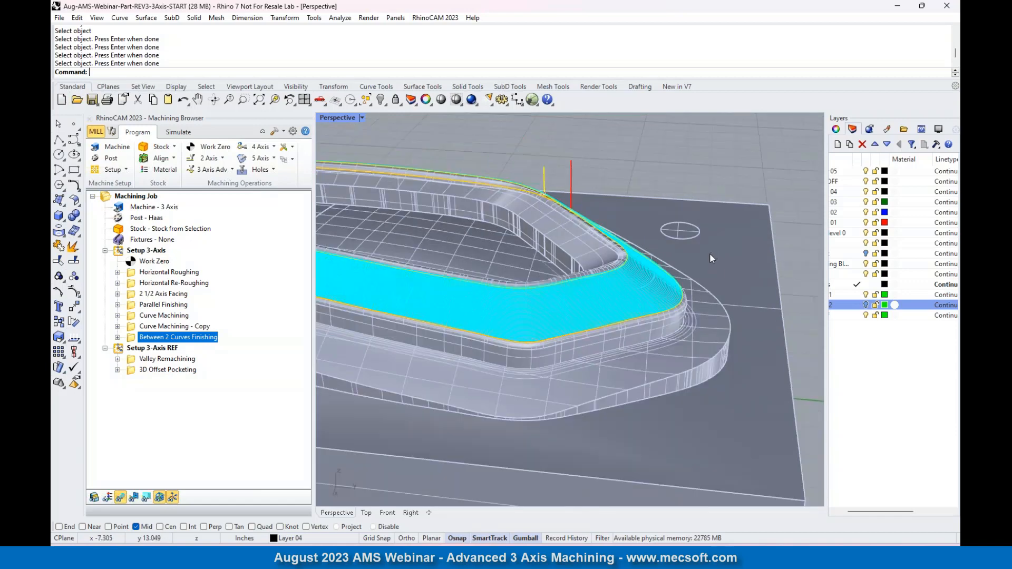
pyautogui.scroll(-1, 683, 280)
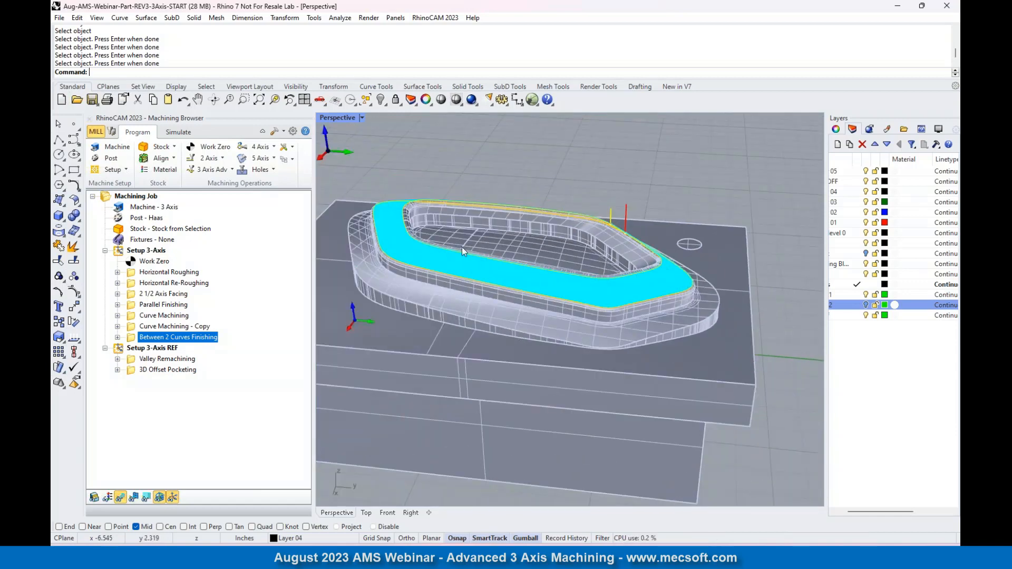
pyautogui.scroll(4, 417, 249)
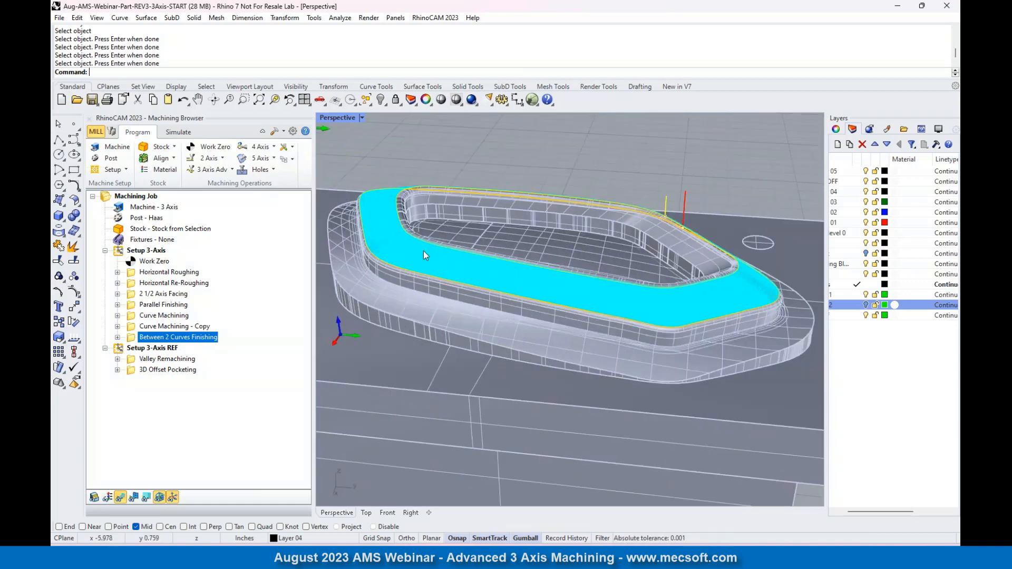
pyautogui.moveTo(561, 293)
pyautogui.mouseDown(button='right')
pyautogui.moveTo(732, 265)
pyautogui.moveTo(739, 249)
pyautogui.moveTo(723, 284)
pyautogui.moveTo(678, 311)
pyautogui.moveTo(575, 307)
pyautogui.mouseUp(button='right')
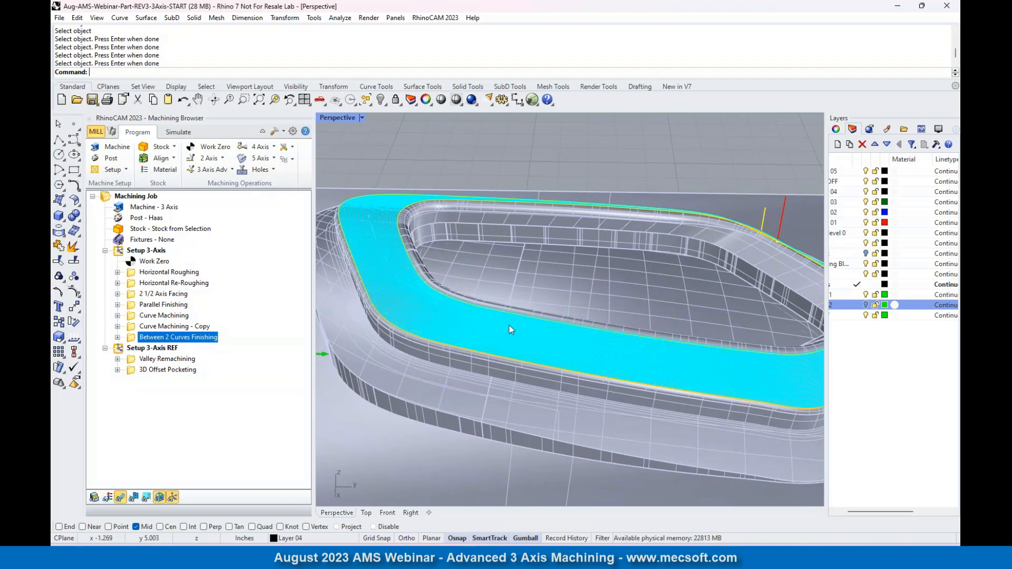
pyautogui.moveTo(509, 327)
pyautogui.mouseDown(button='right')
pyautogui.moveTo(468, 302)
pyautogui.moveTo(455, 318)
pyautogui.moveTo(505, 311)
pyautogui.mouseUp(button='right')
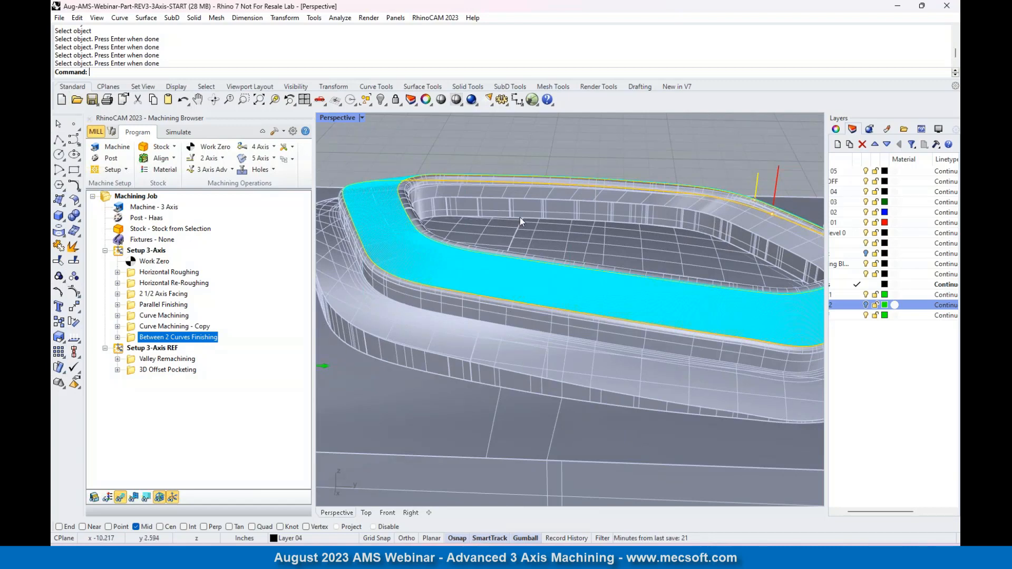
pyautogui.scroll(5, 401, 296)
pyautogui.scroll(3, 403, 293)
pyautogui.scroll(-3, 403, 293)
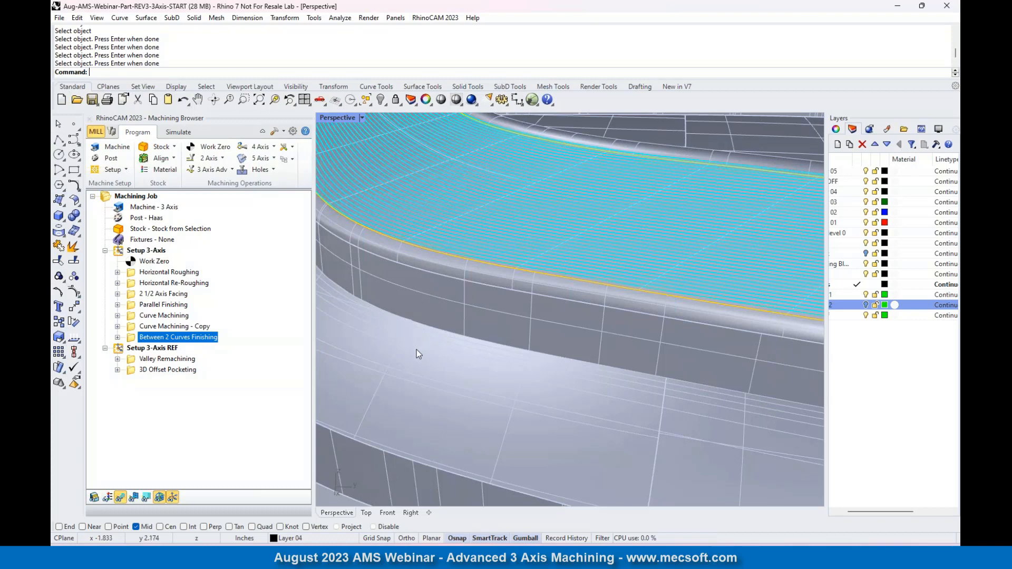
# Clone the Between 2 Curves Finishing operation and remove all machining regions from the copy.
pyautogui.rightClick(201, 340)
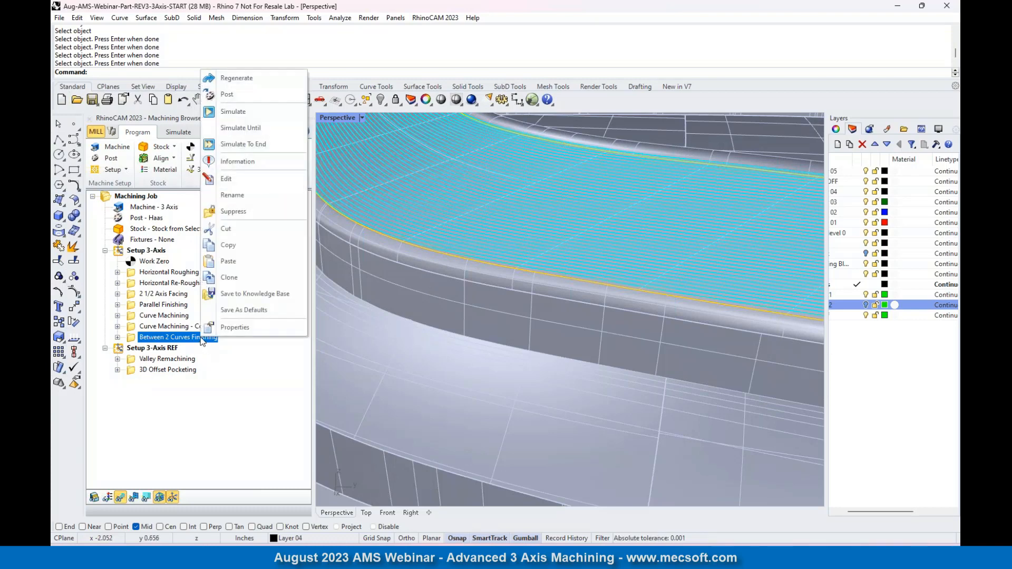
pyautogui.click(239, 277)
pyautogui.doubleClick(158, 349)
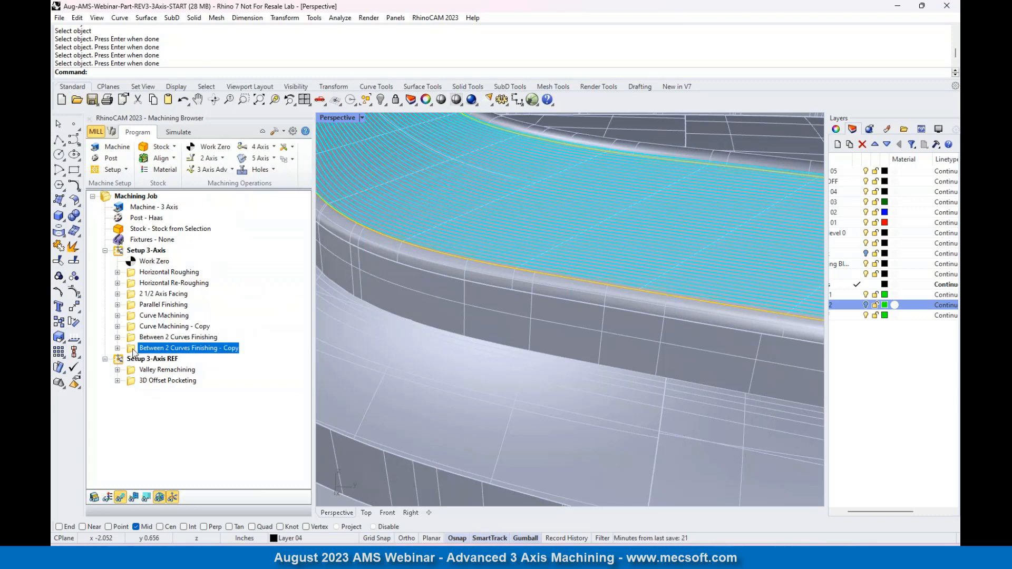
pyautogui.click(145, 356)
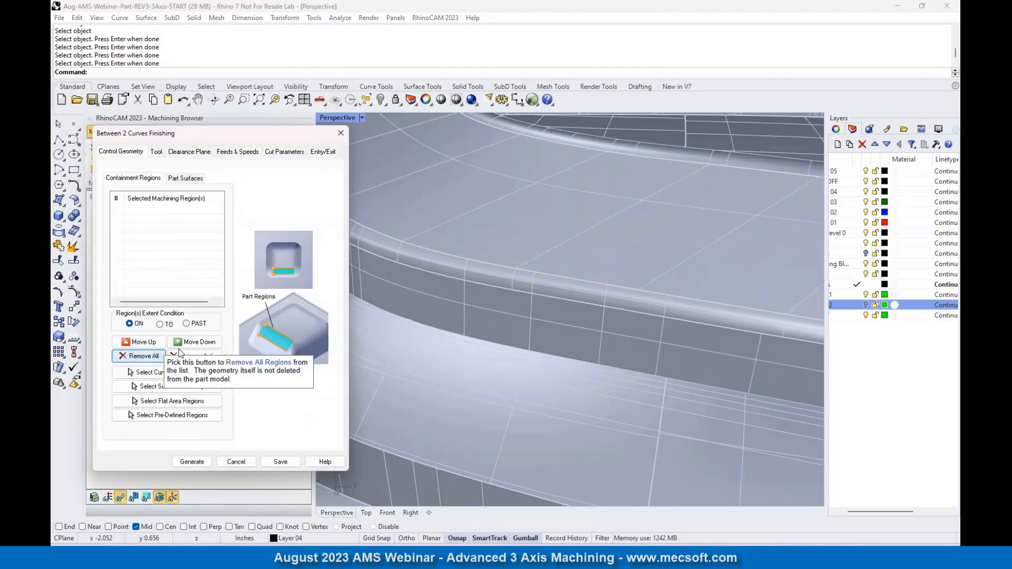
# Assign the outer edge curve of the boss's top face and the flange curve around the boss's base as the copy's containment regions.
pyautogui.click(159, 372)
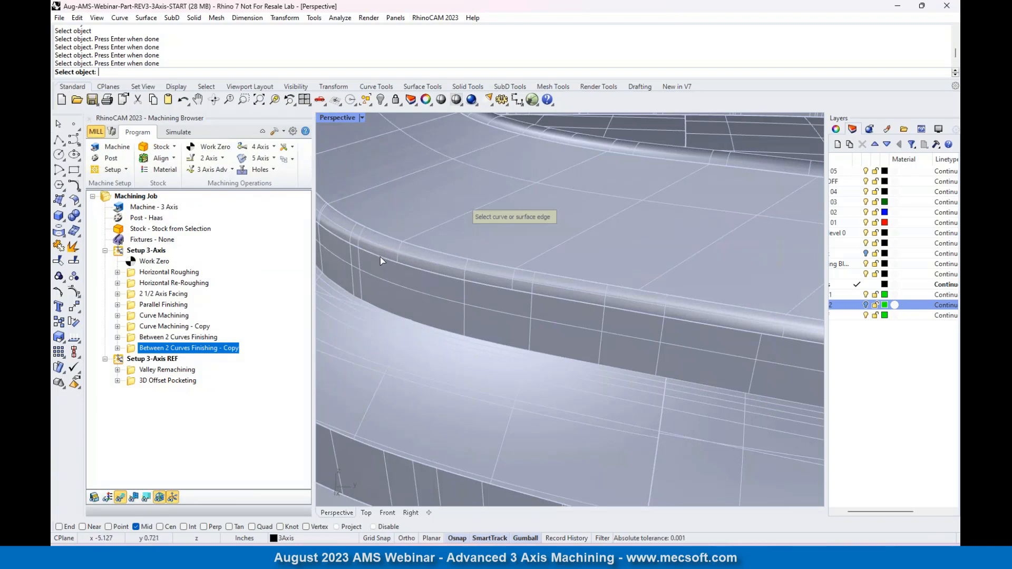
pyautogui.click(390, 241)
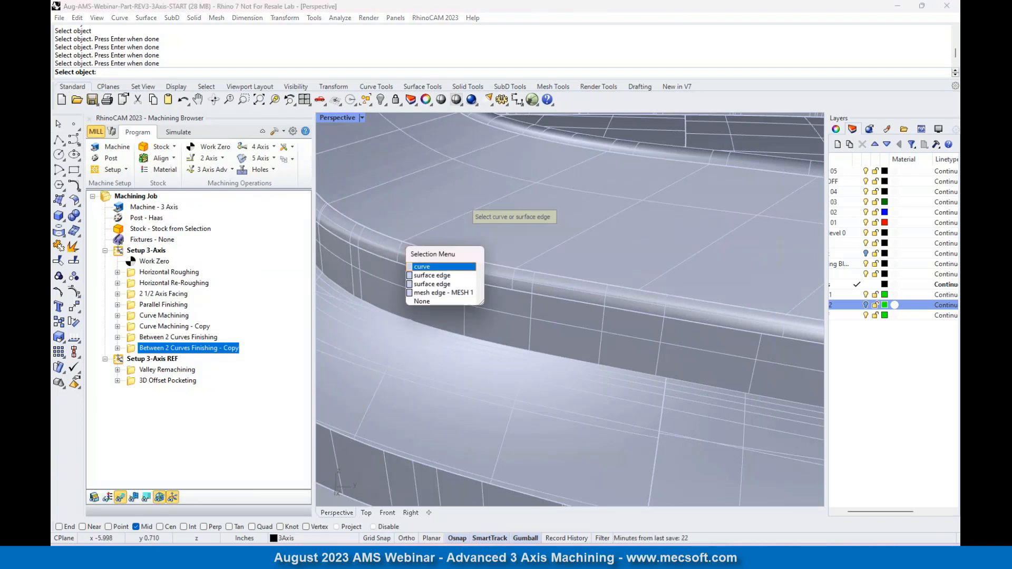
pyautogui.click(469, 267)
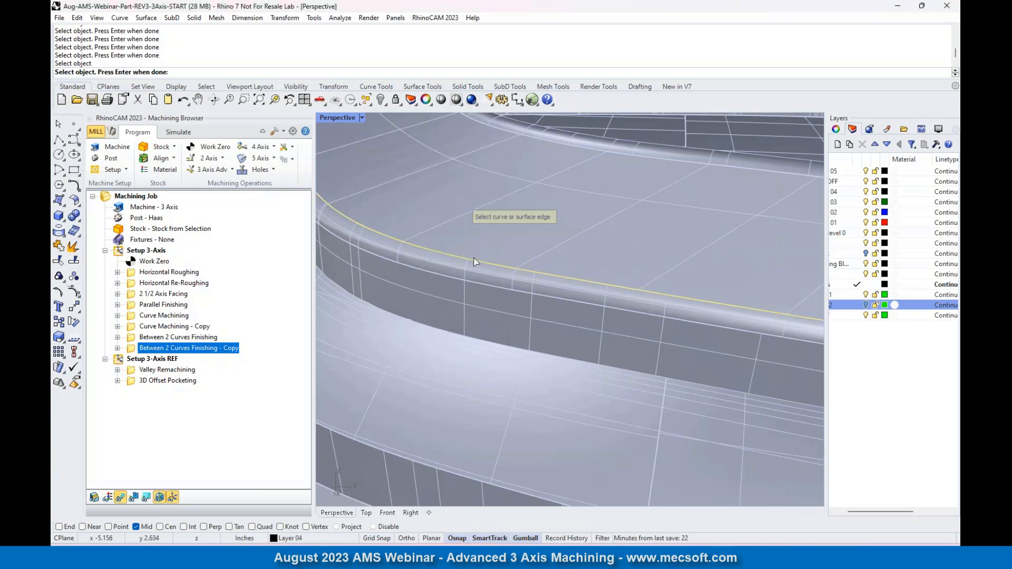
pyautogui.click(349, 327)
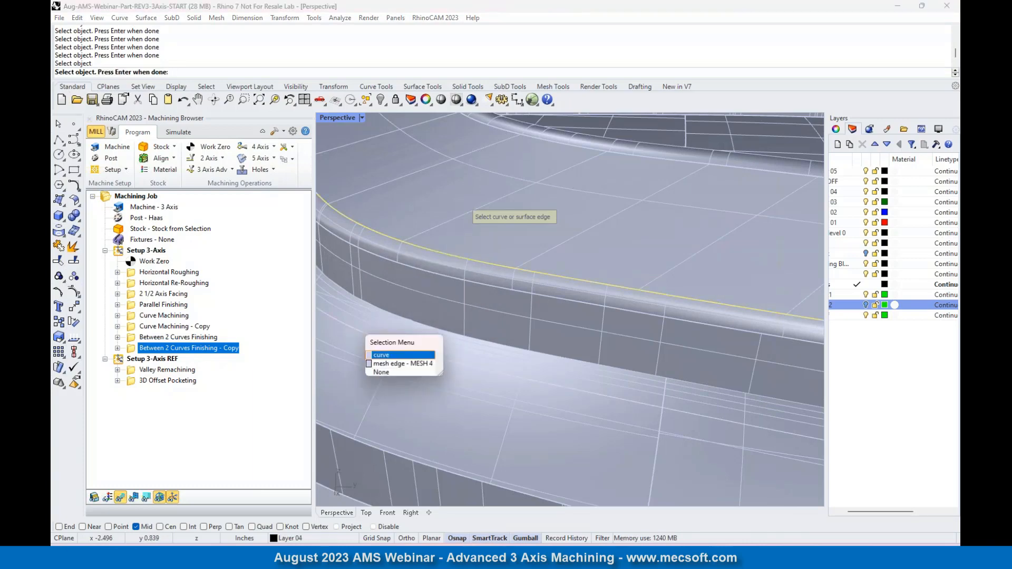
pyautogui.click(389, 358)
pyautogui.scroll(-3, 430, 335)
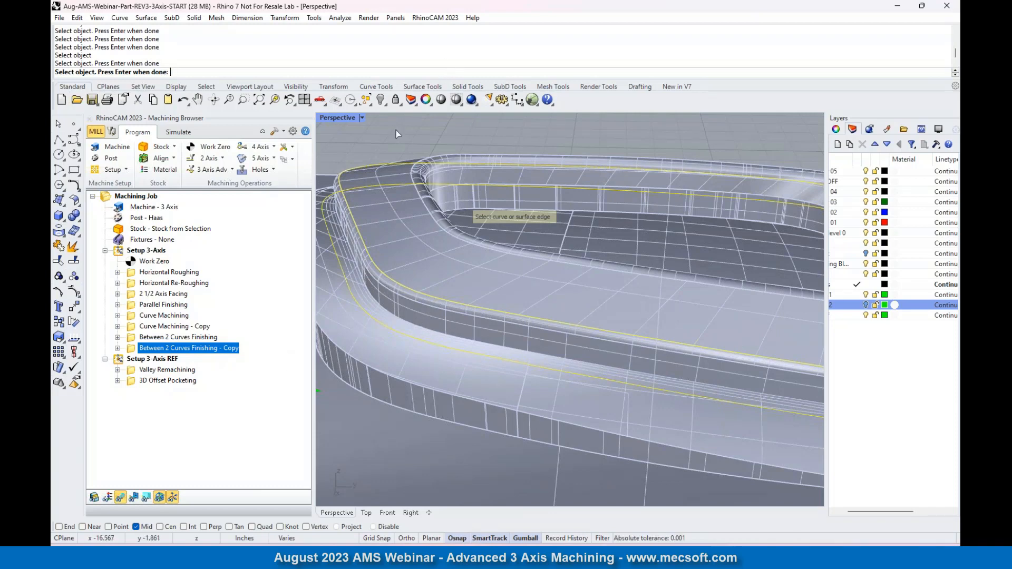
pyautogui.scroll(-1, 397, 134)
pyautogui.press('Return')
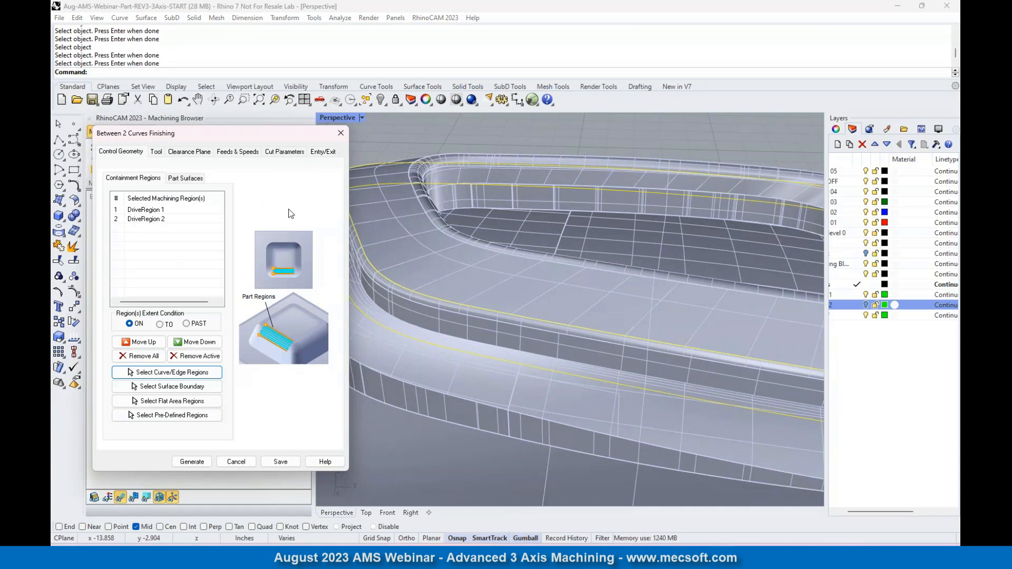
# Generate the Between 2 Curves Finishing - Copy toolpath and examine its passes down the boss's outer wall.
pyautogui.click(193, 462)
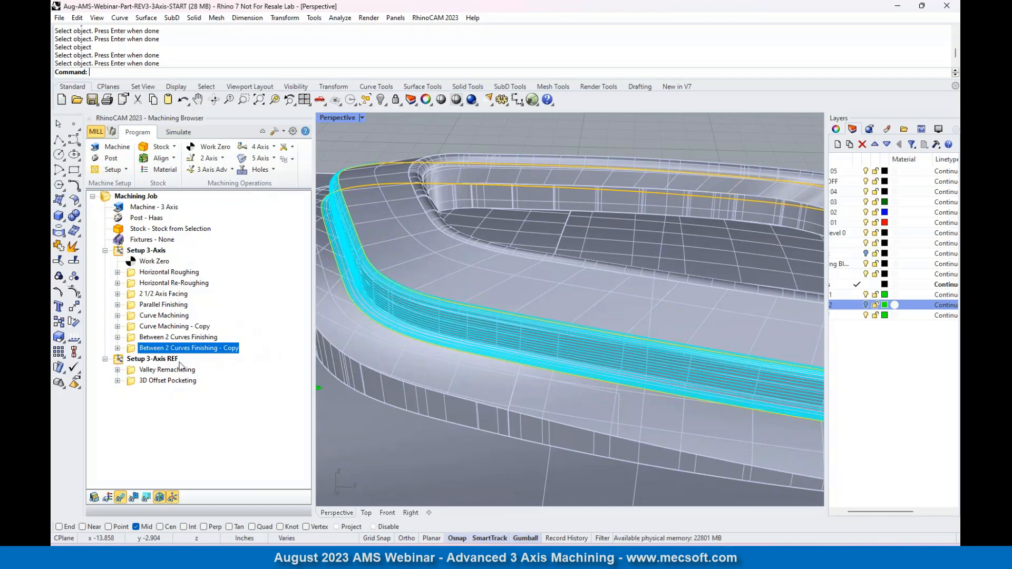
pyautogui.scroll(2, 367, 306)
pyautogui.scroll(2, 367, 305)
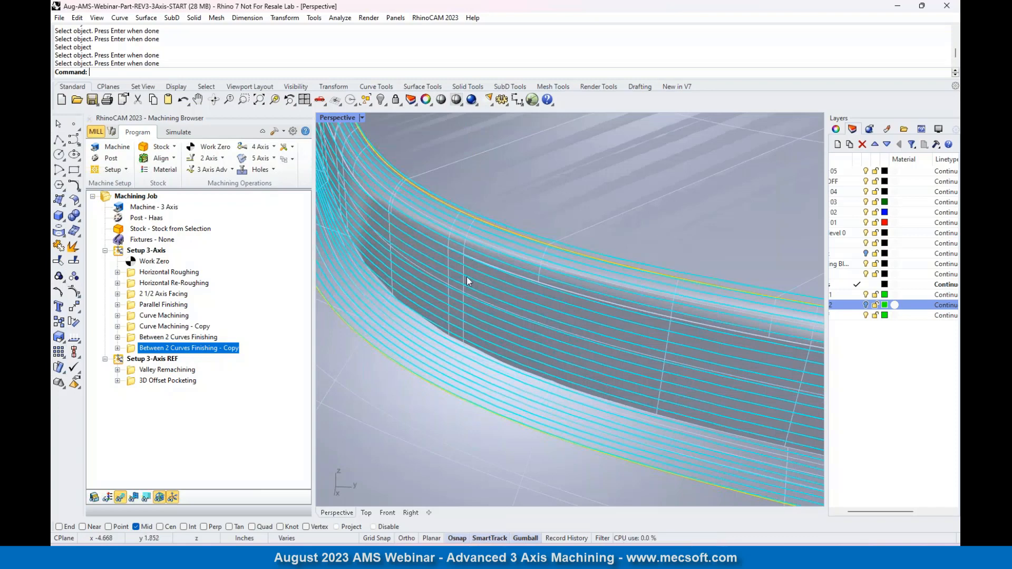
pyautogui.scroll(-4, 460, 305)
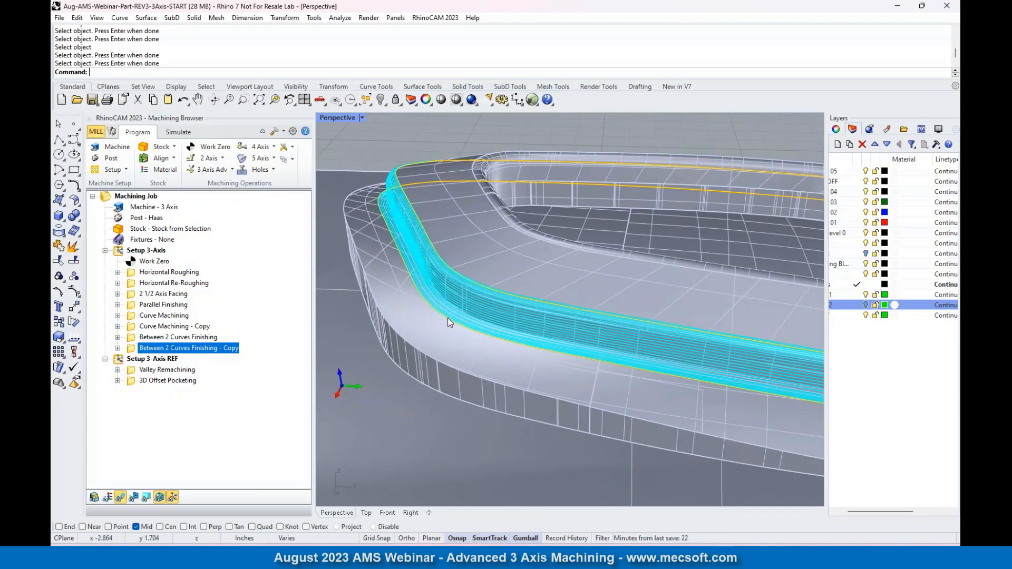
pyautogui.scroll(-4, 416, 301)
pyautogui.scroll(2, 405, 302)
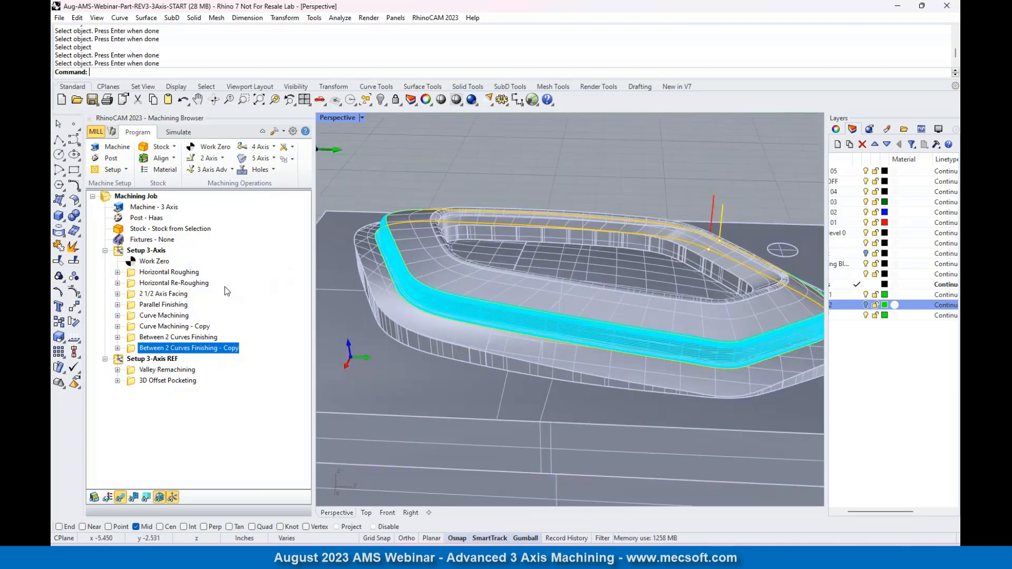
# Simulate the original Between 2 Curves Finishing operation with the toolpath hidden and inspect the cut stock on the boss's top face.
pyautogui.click(132, 338)
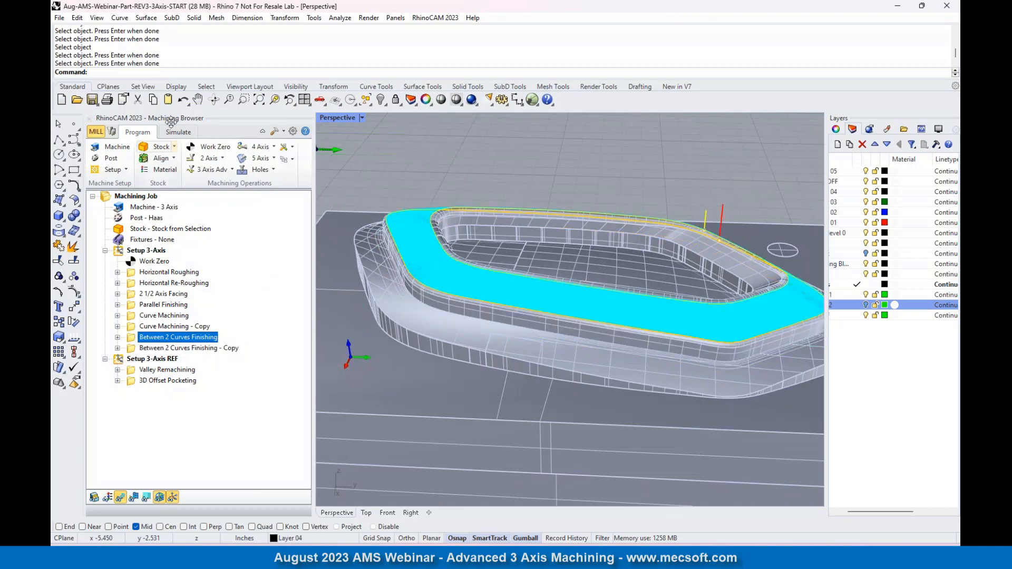
pyautogui.click(178, 132)
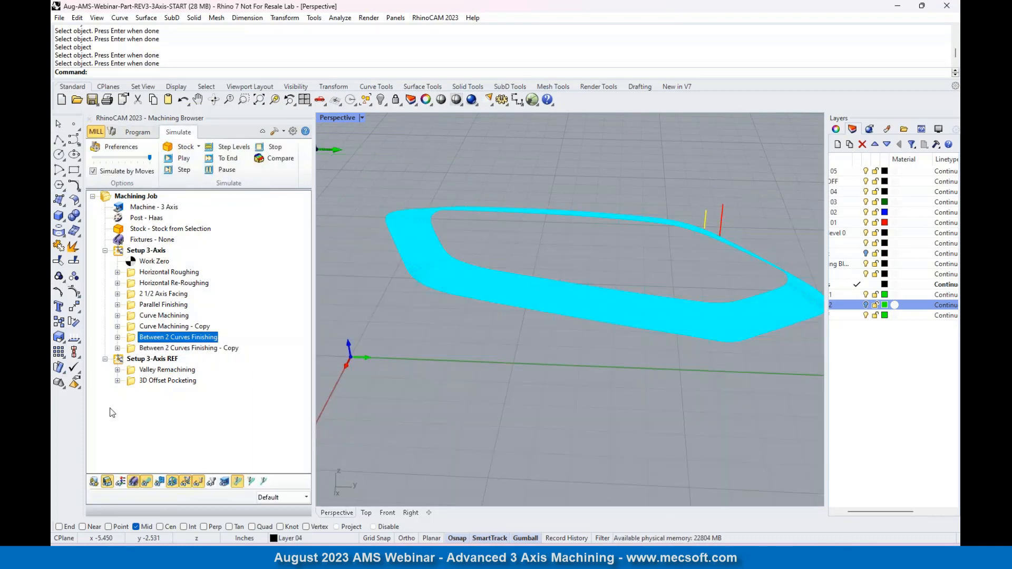
pyautogui.click(146, 481)
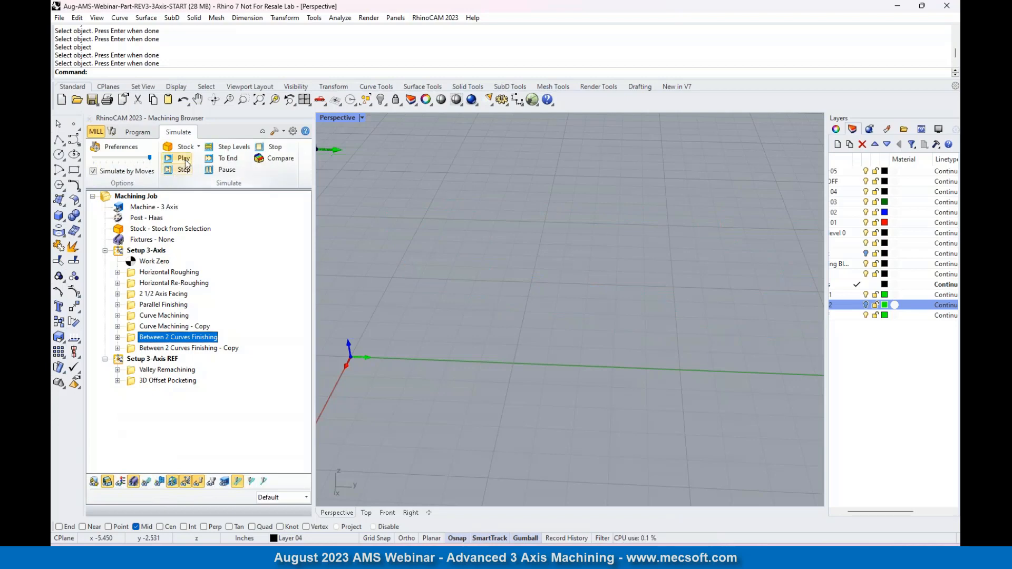
pyautogui.click(182, 158)
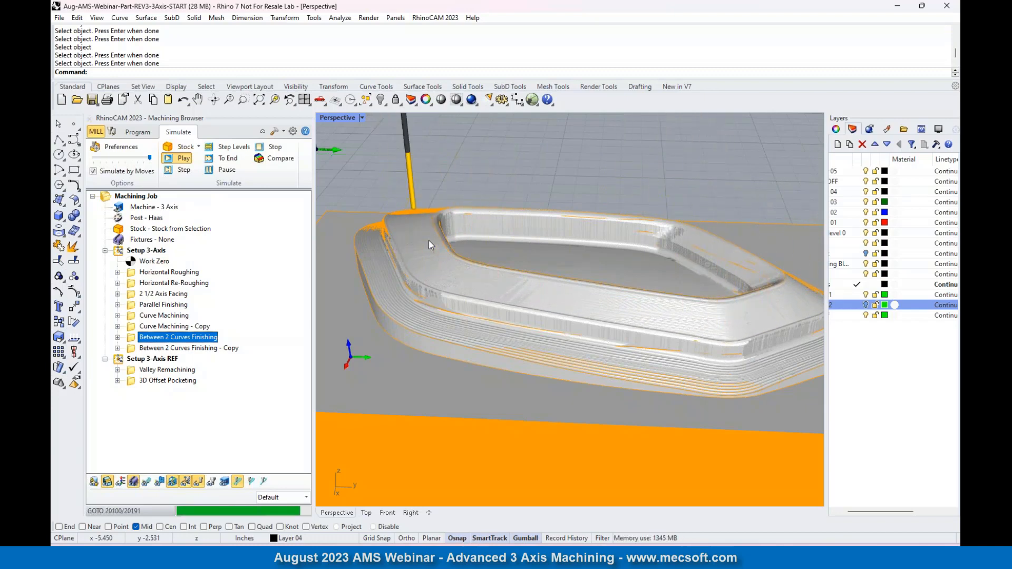
pyautogui.scroll(5, 398, 286)
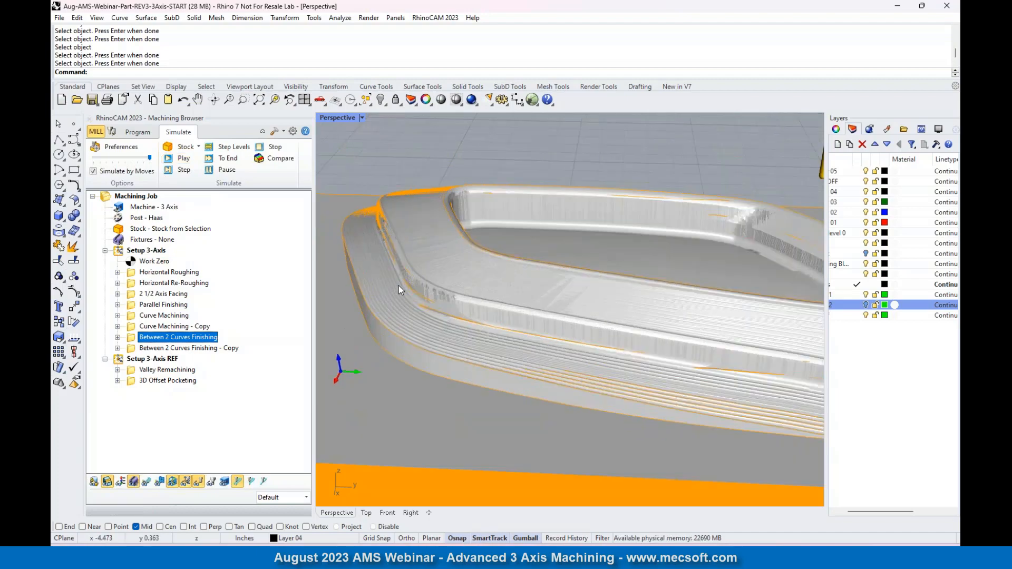
pyautogui.scroll(2, 480, 238)
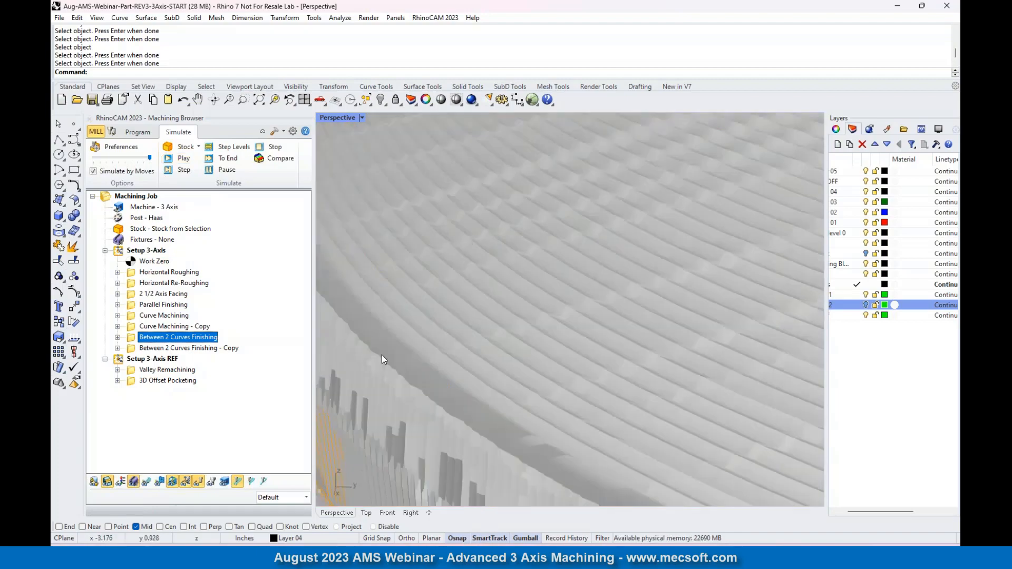
# Compare the simulated stock with the part at the boss's top edge by switching the stock display off and on.
pyautogui.click(94, 482)
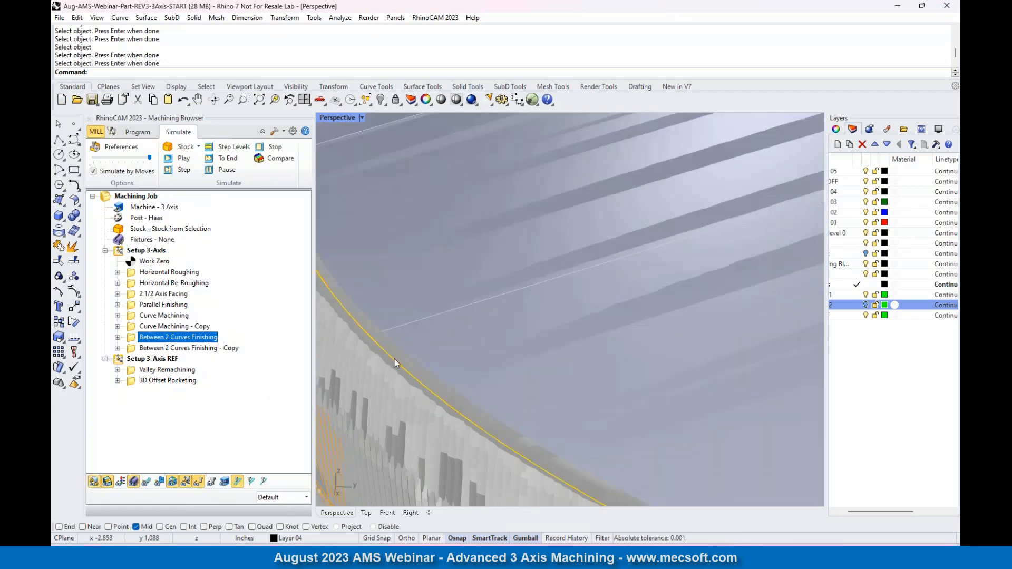
pyautogui.click(94, 482)
pyautogui.scroll(-2, 506, 213)
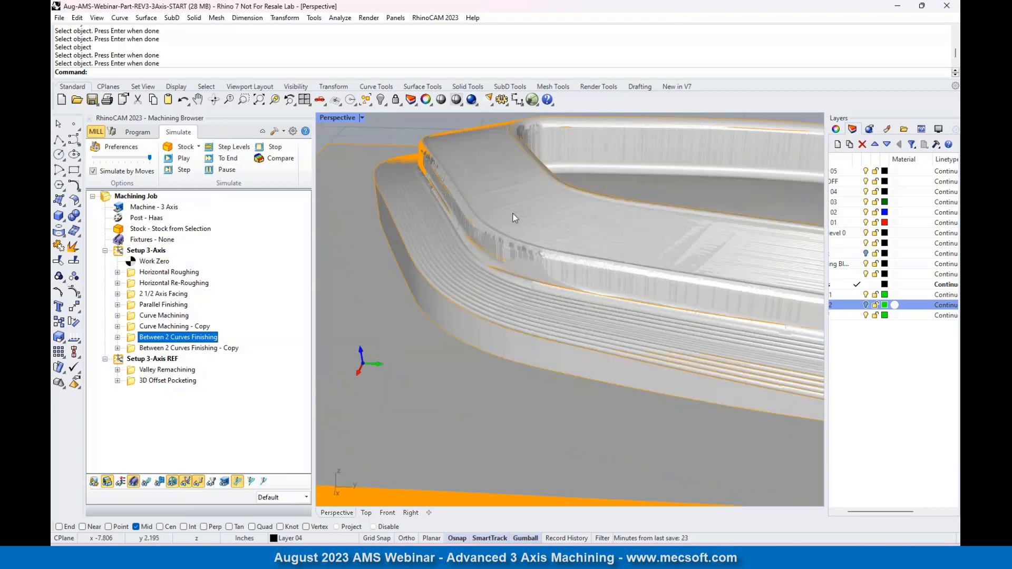
# Simulate the Between 2 Curves Finishing - Copy operation and inspect the cut stock on the boss's outer wall.
pyautogui.click(133, 349)
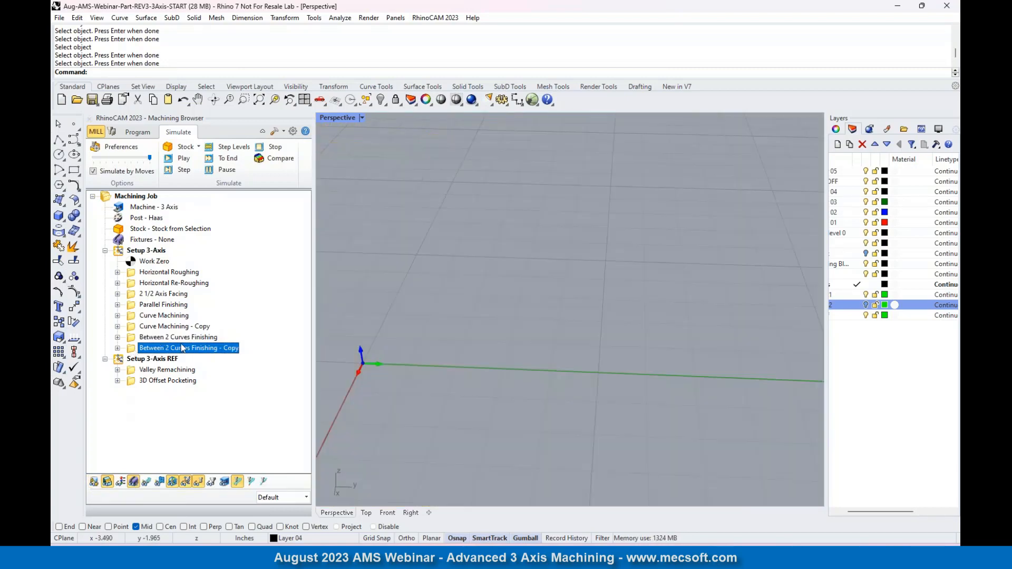
pyautogui.click(184, 159)
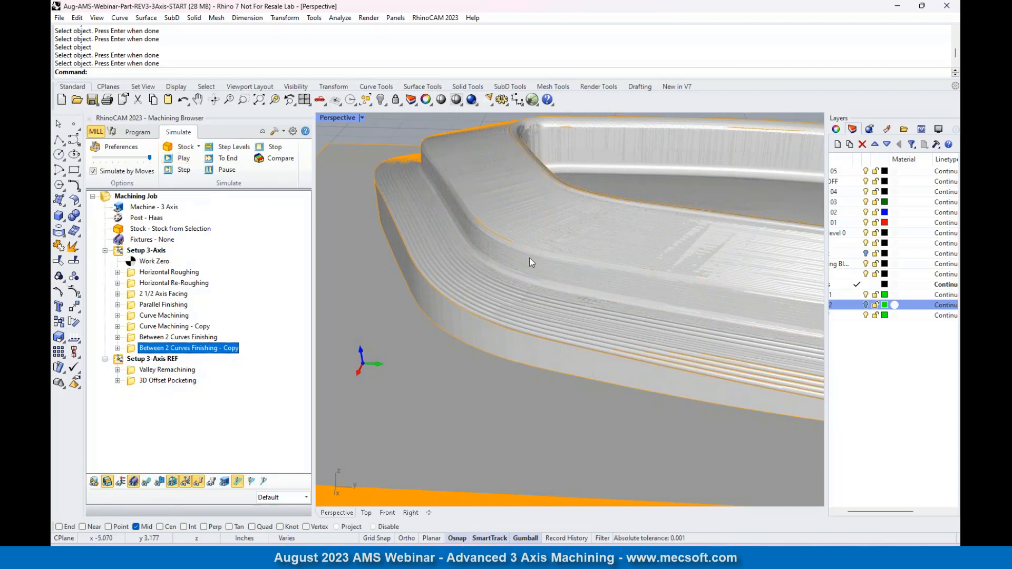
pyautogui.scroll(5, 523, 256)
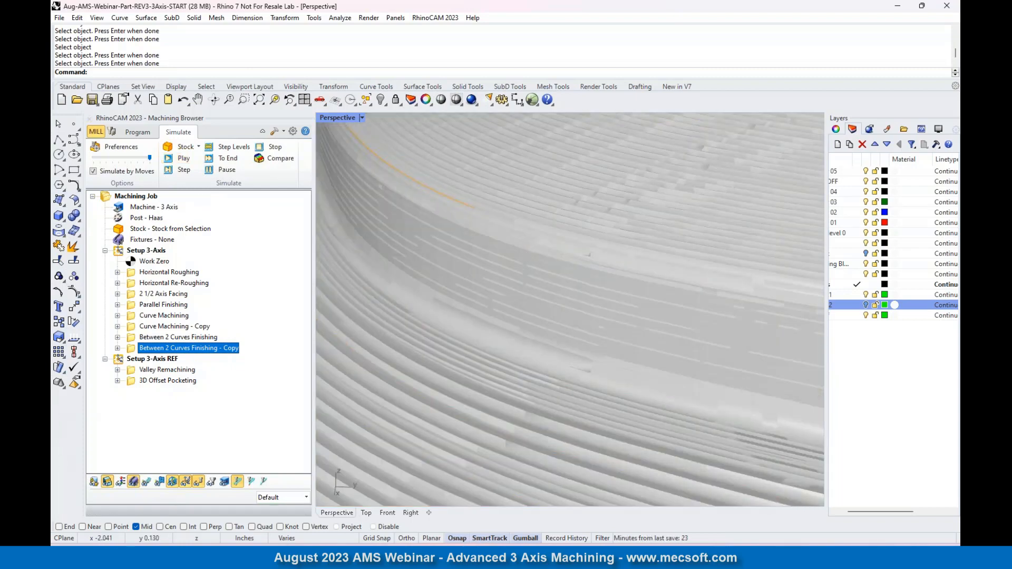
# Show the toolpath over the cut stock and examine its passes around the boss's outer wall.
pyautogui.click(148, 481)
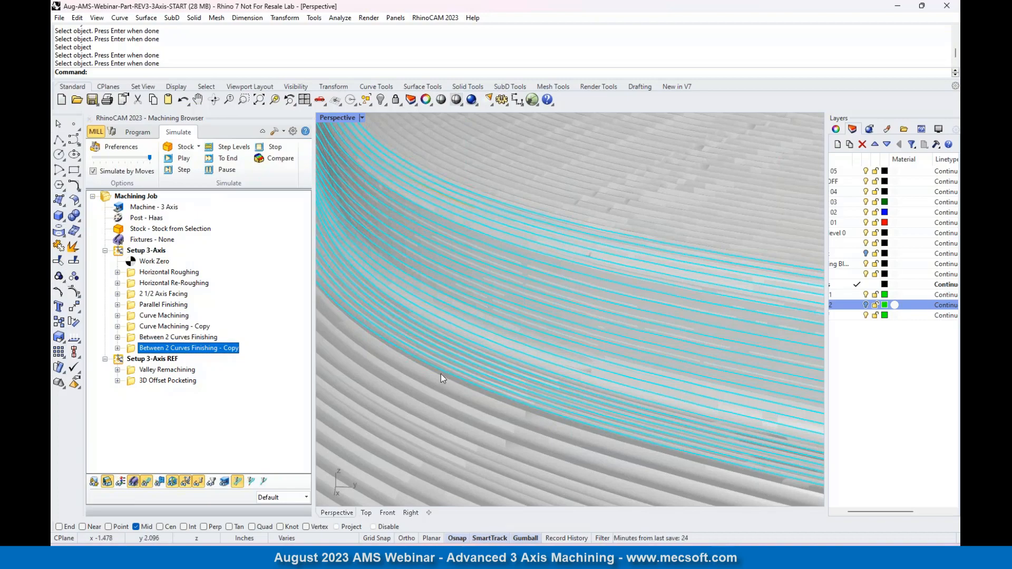
pyautogui.scroll(-5, 488, 303)
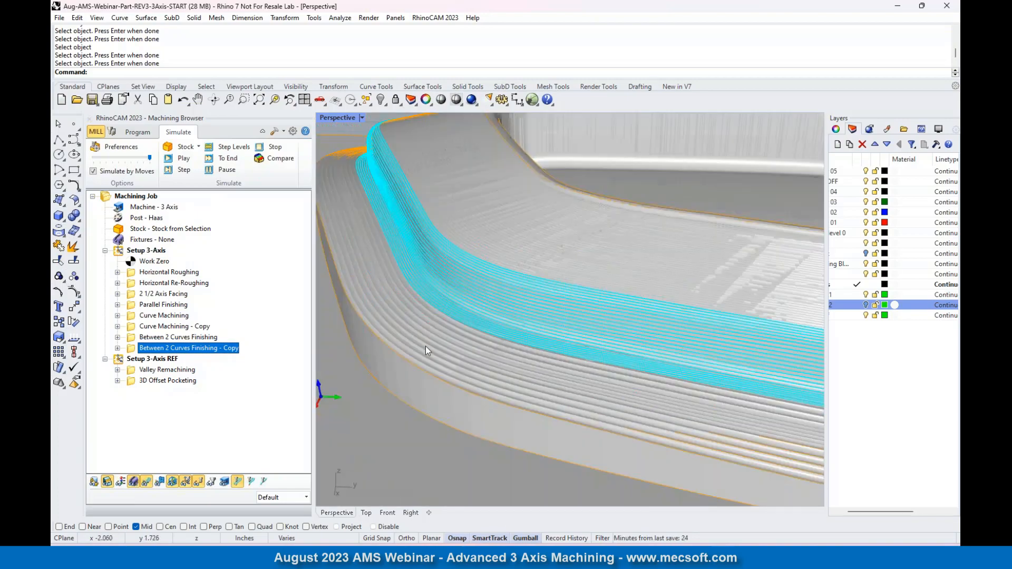
pyautogui.scroll(-3, 454, 330)
pyautogui.scroll(-2, 418, 301)
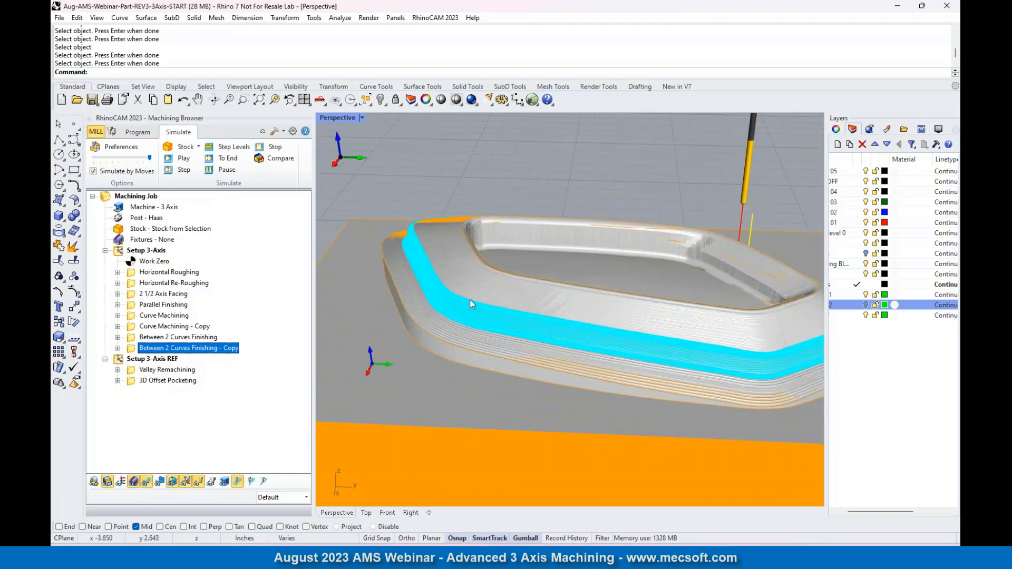
pyautogui.scroll(-3, 516, 308)
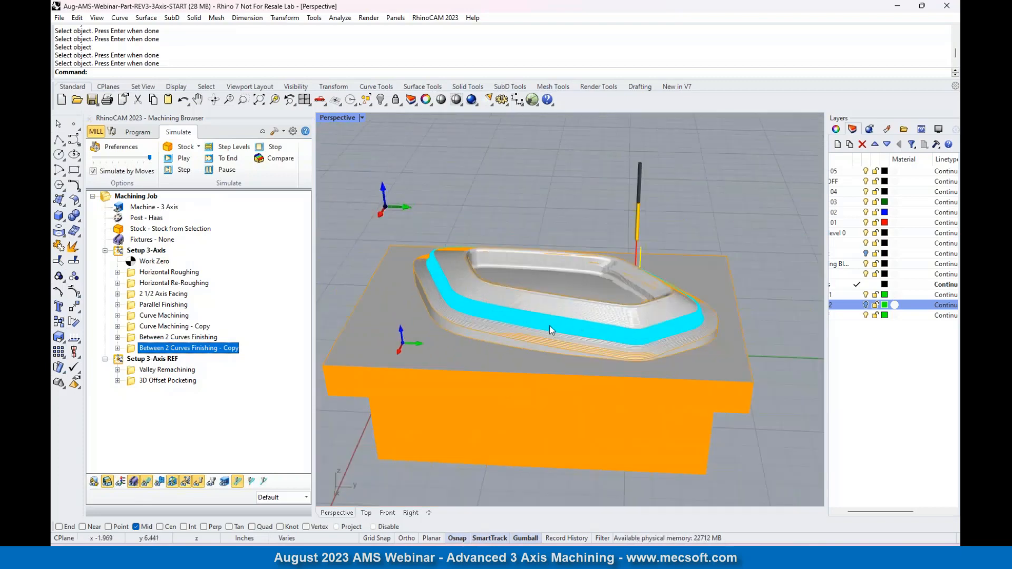
pyautogui.scroll(5, 549, 323)
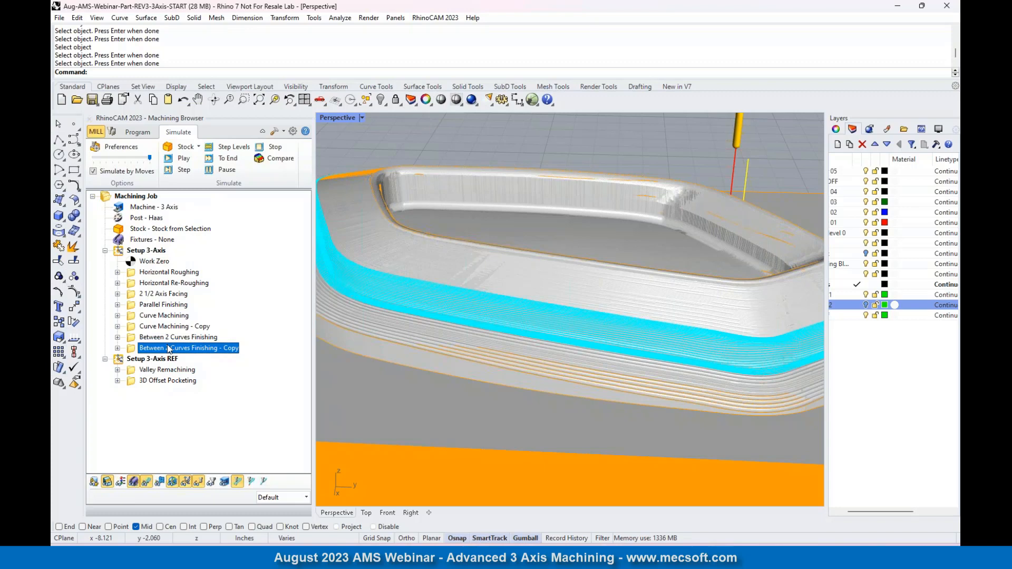
pyautogui.scroll(-3, 466, 311)
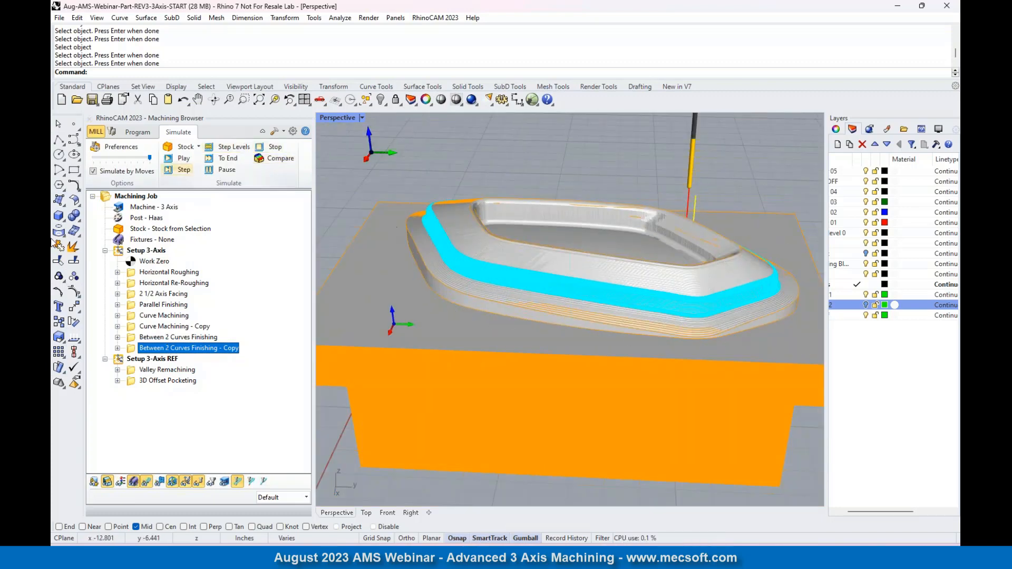
# Create a 2 1/2 Axis Profiling operation and remove all of its preselected machining regions.
pyautogui.click(125, 133)
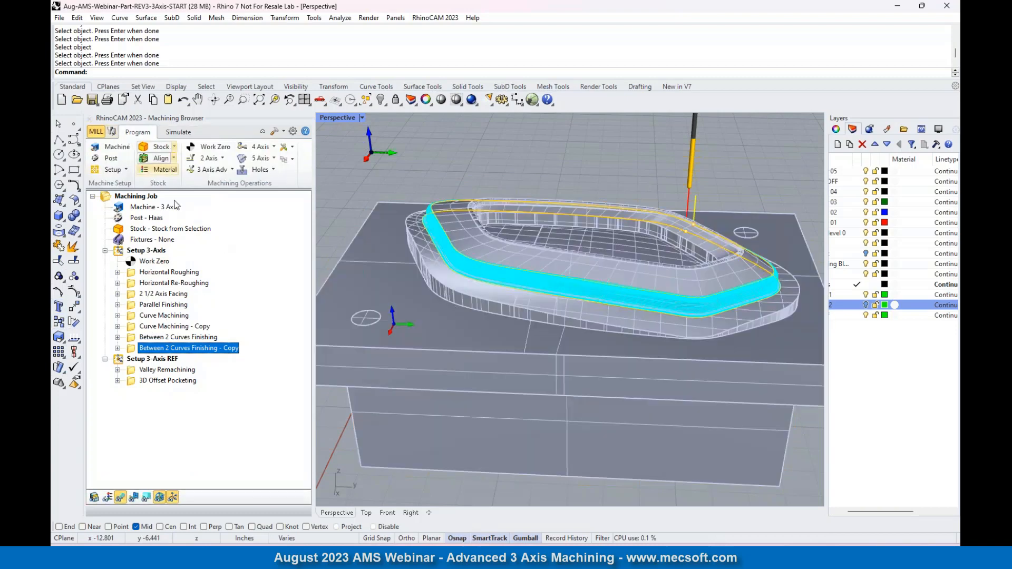
pyautogui.click(208, 158)
pyautogui.click(360, 184)
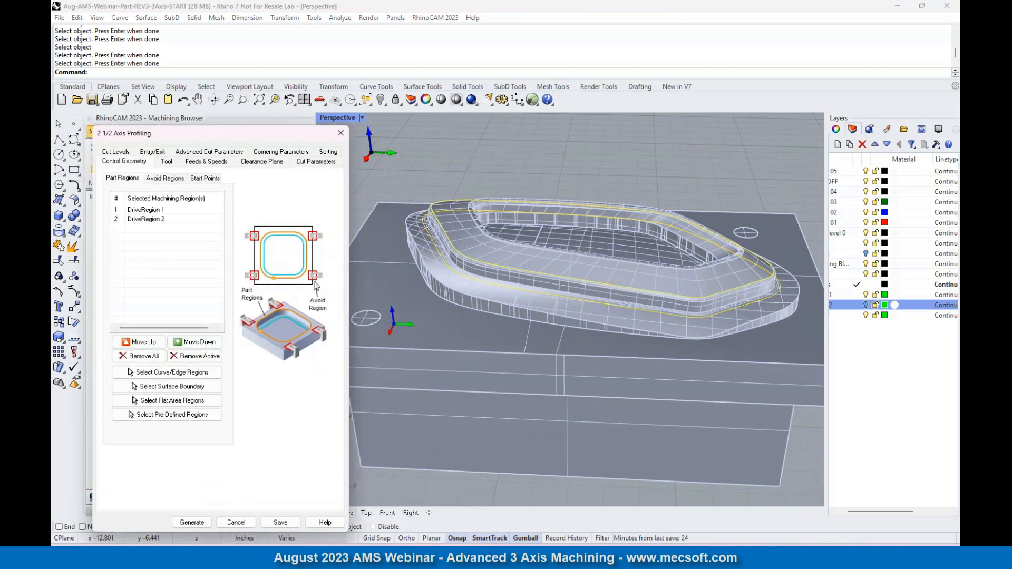
pyautogui.click(172, 372)
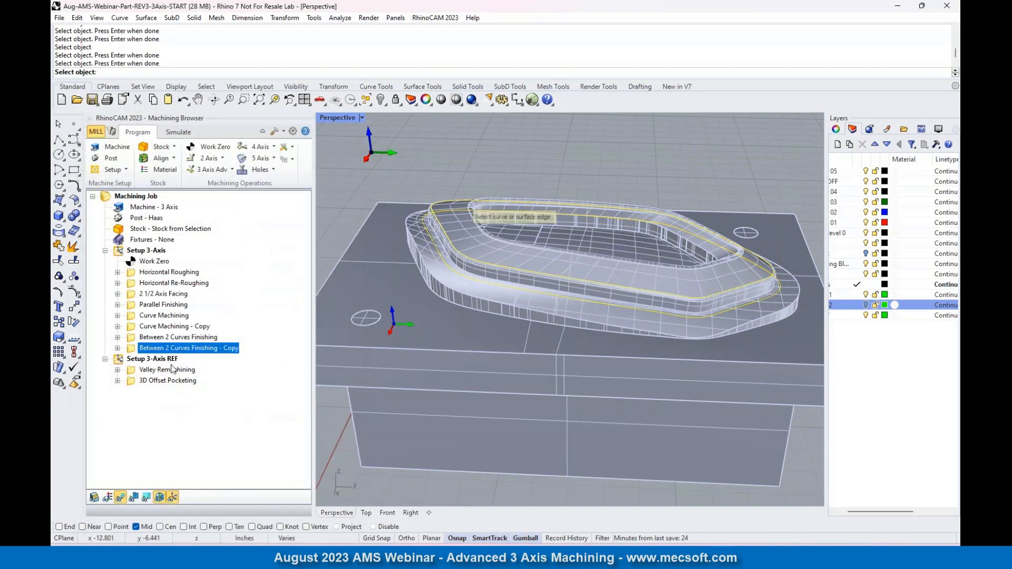
pyautogui.press('Return')
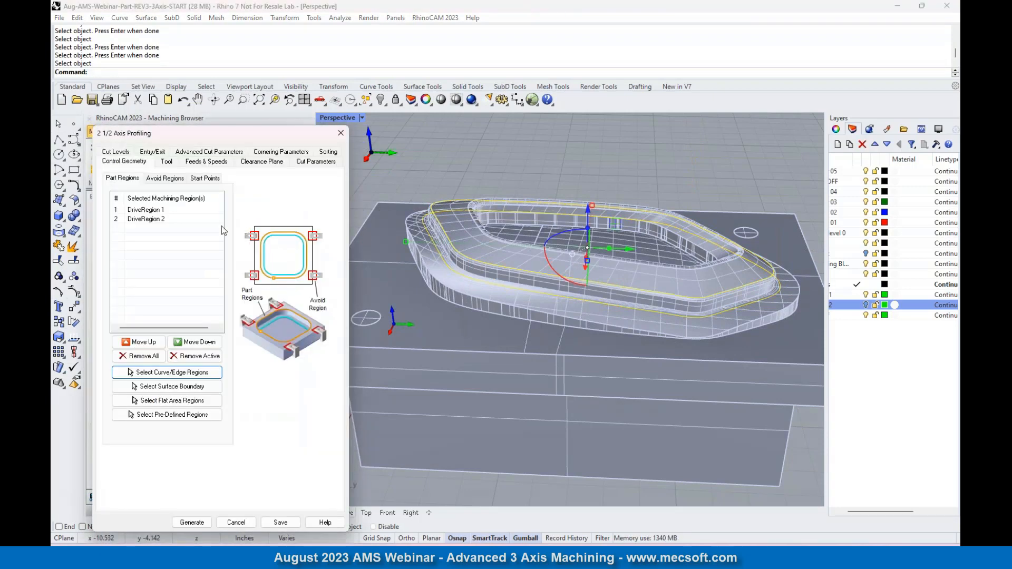
pyautogui.click(156, 357)
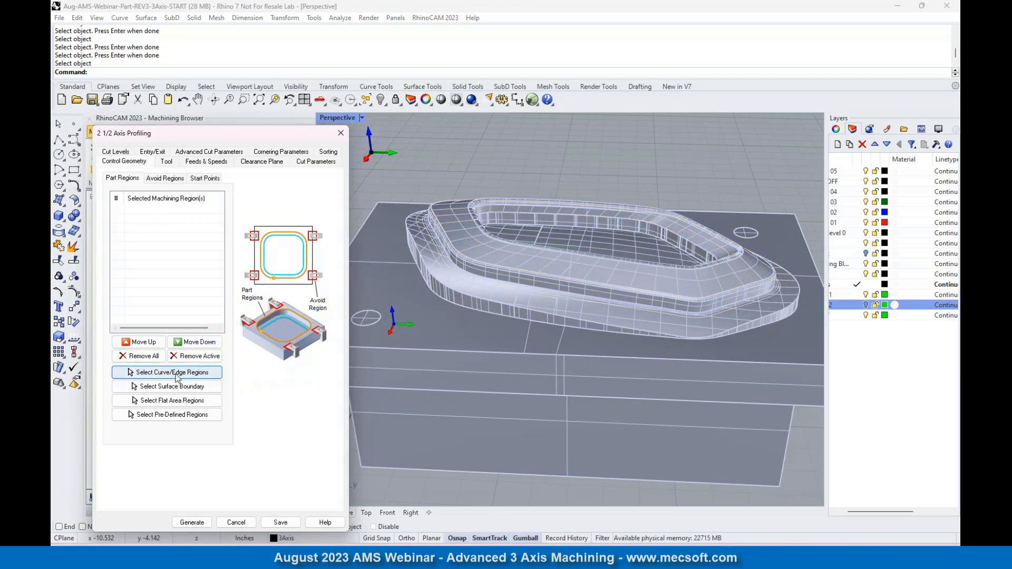
# Assign the bottom outer edge of the flange, where it meets the block, as the profiling operation's machining region.
pyautogui.click(176, 373)
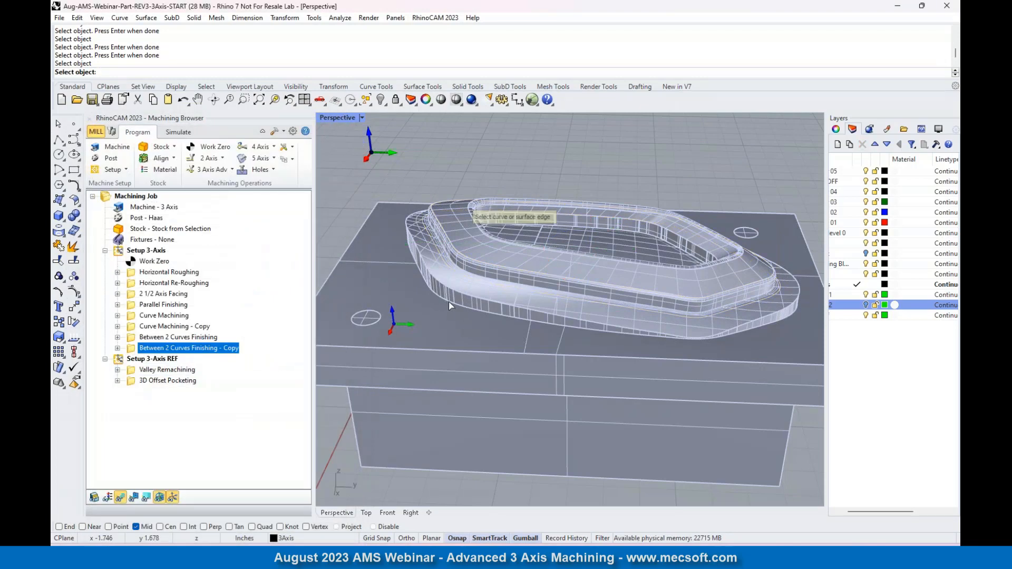
pyautogui.click(453, 305)
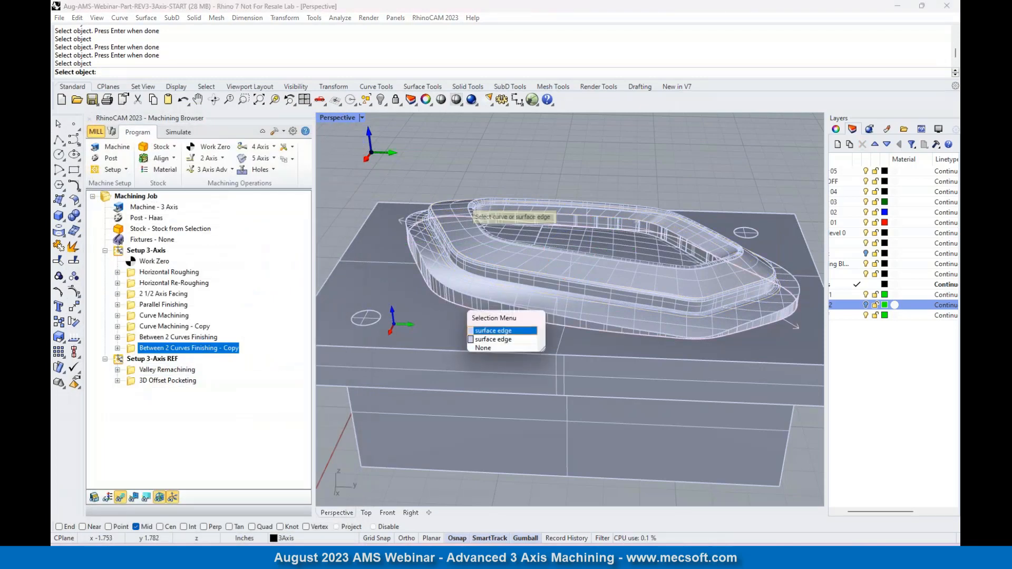
pyautogui.click(484, 334)
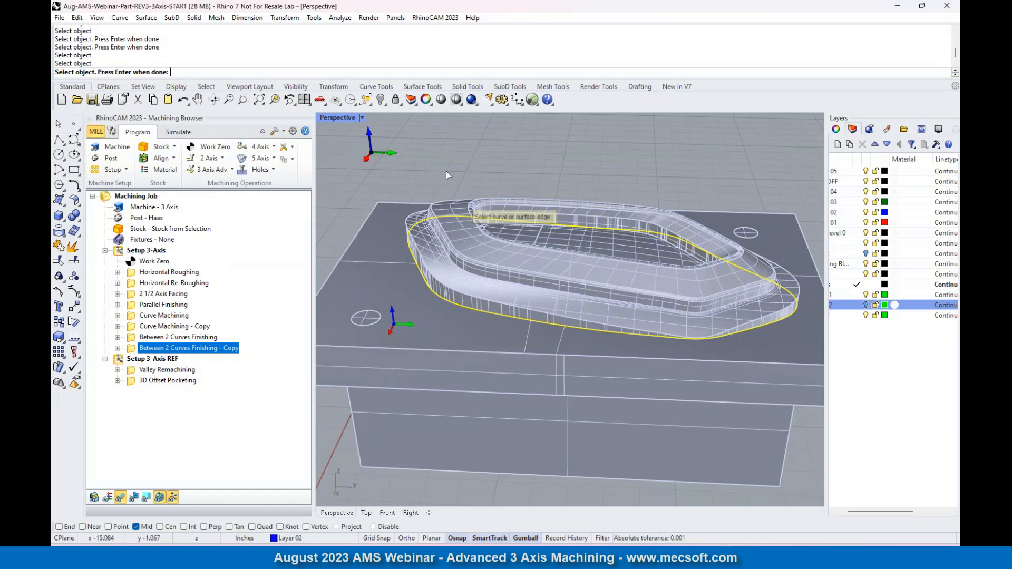
pyautogui.press('Return')
# Choose the 3/4 long tool for the profiling operation and have the cutting side determined using the 3D model.
pyautogui.click(165, 164)
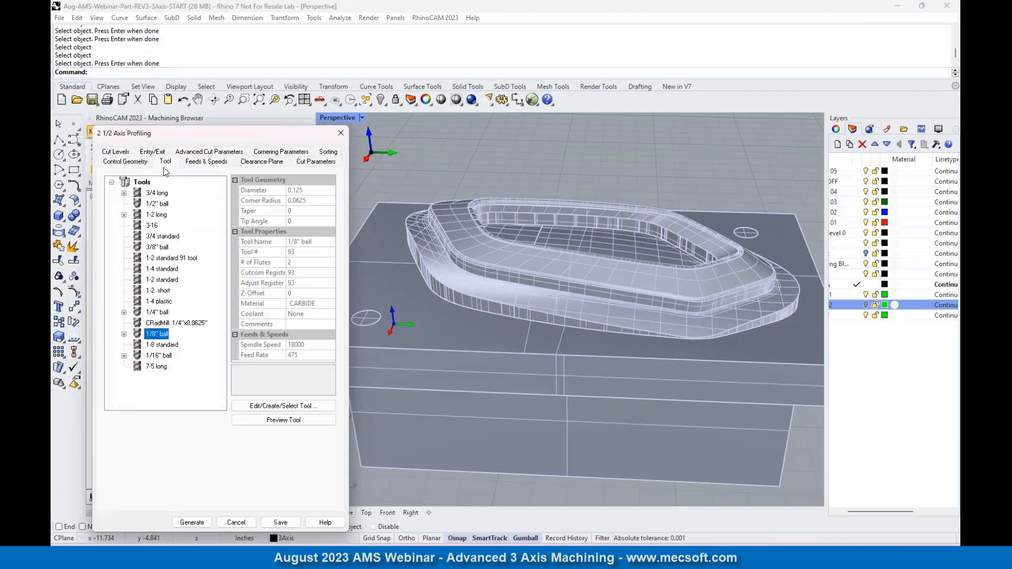
pyautogui.click(157, 193)
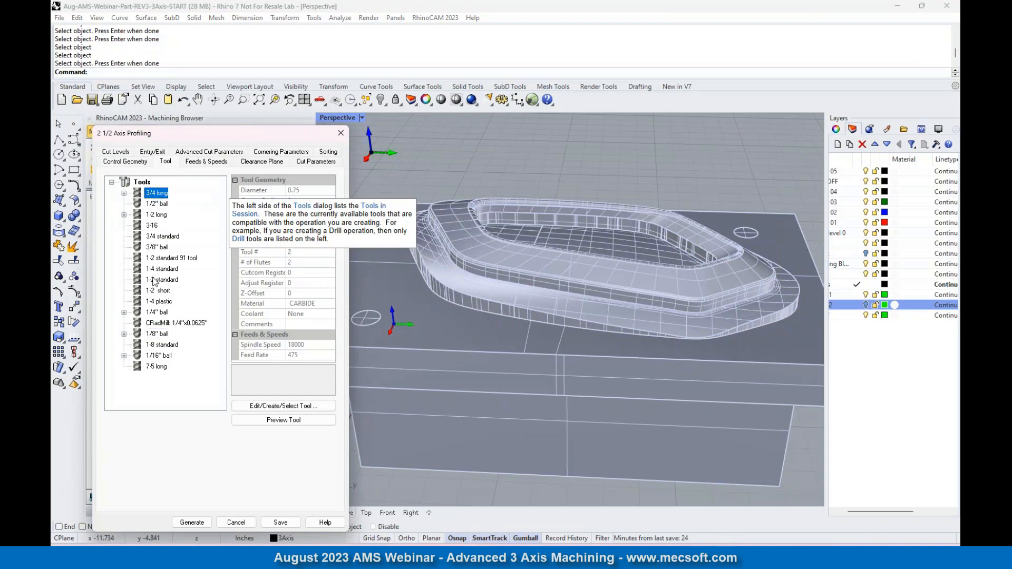
pyautogui.click(315, 161)
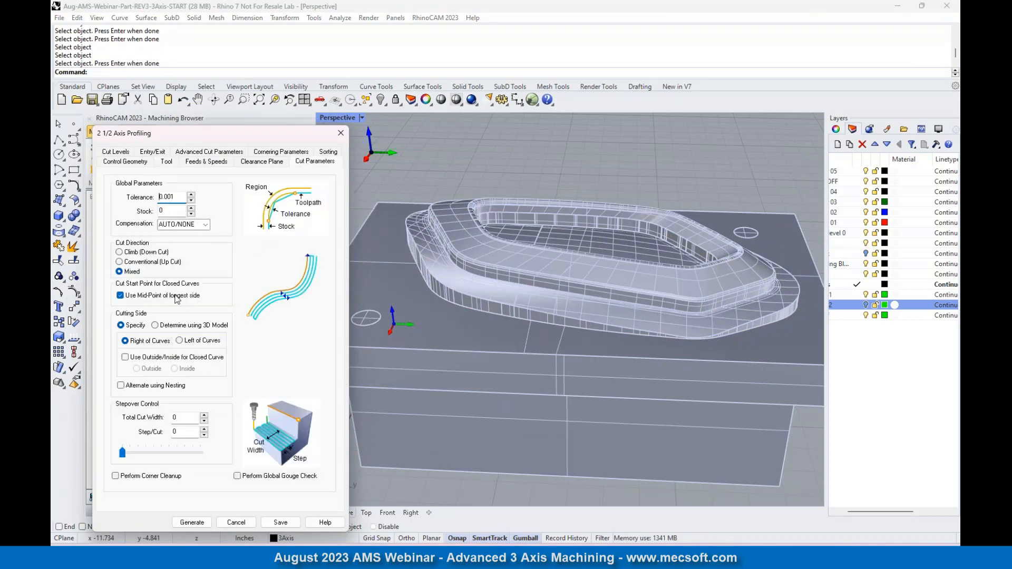
pyautogui.click(158, 326)
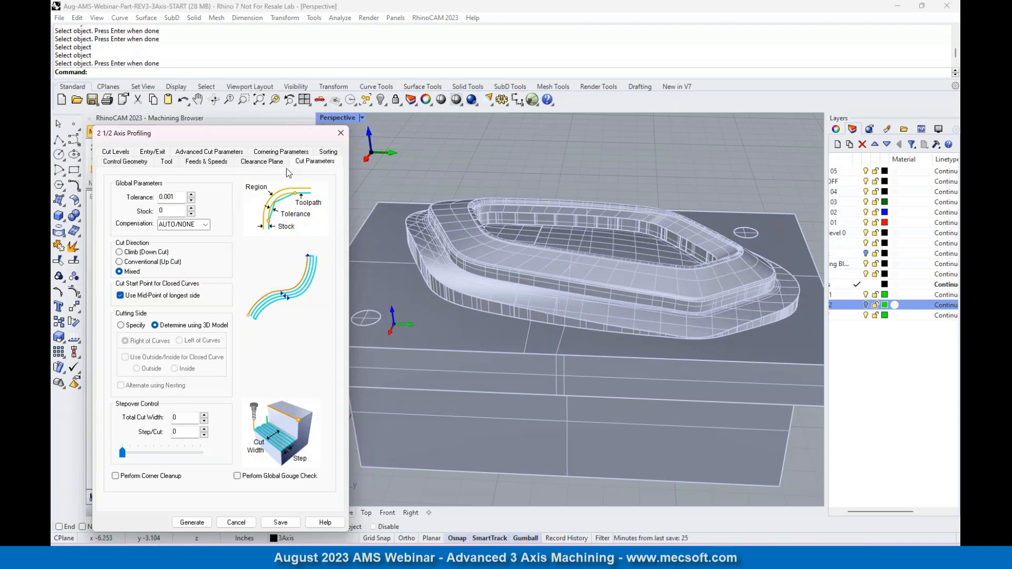
# Set the profiling entry motion to Along Path with a 3-degree angle and 0.1 height, and the exit motion to None.
pyautogui.click(154, 152)
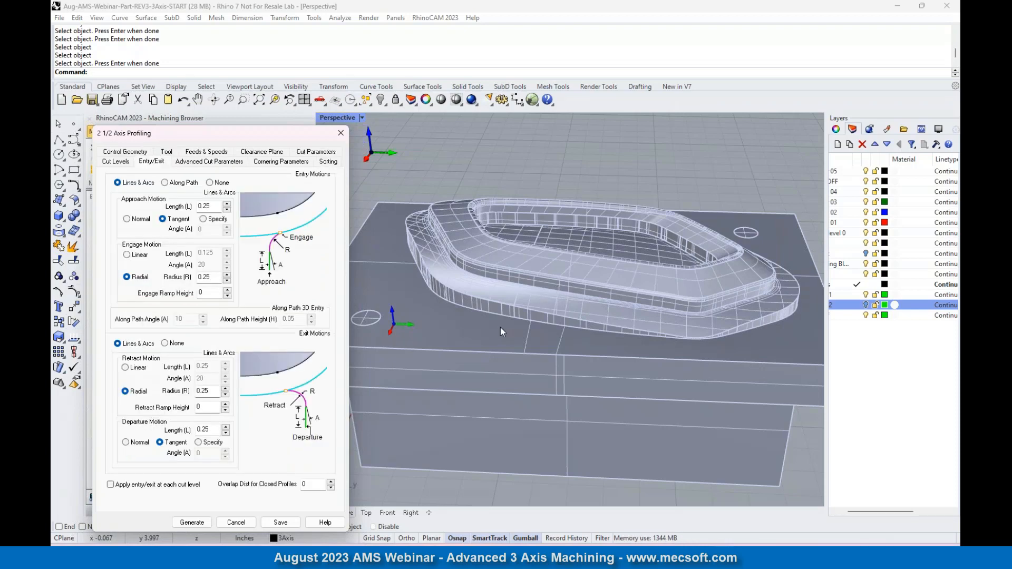
pyautogui.scroll(5, 532, 320)
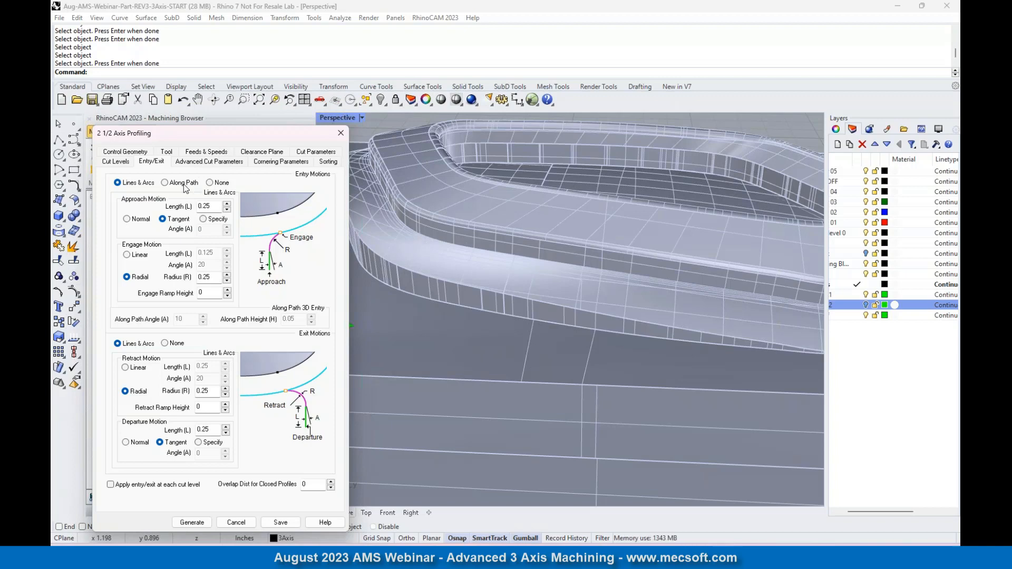
pyautogui.click(171, 184)
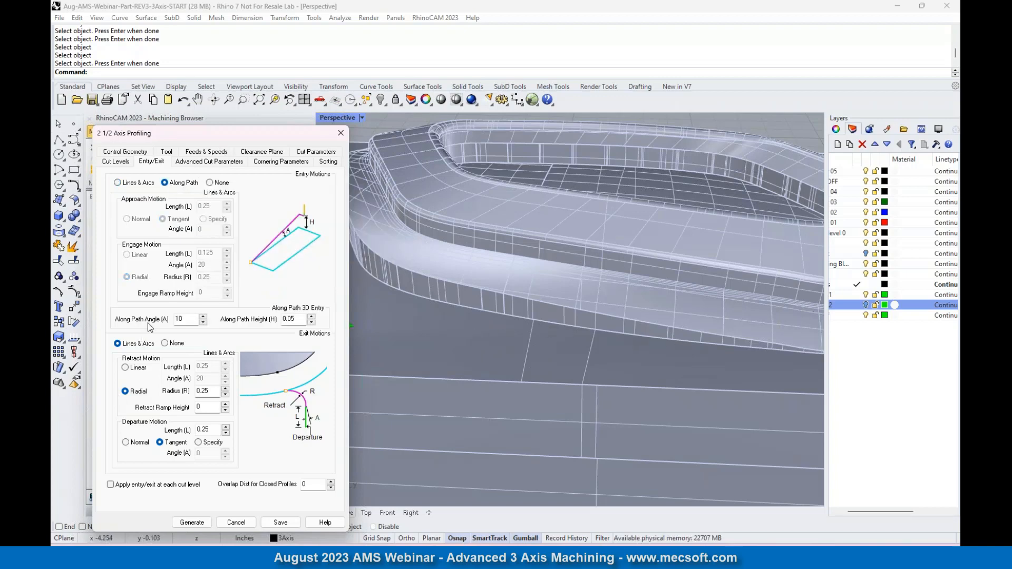
pyautogui.doubleClick(185, 319)
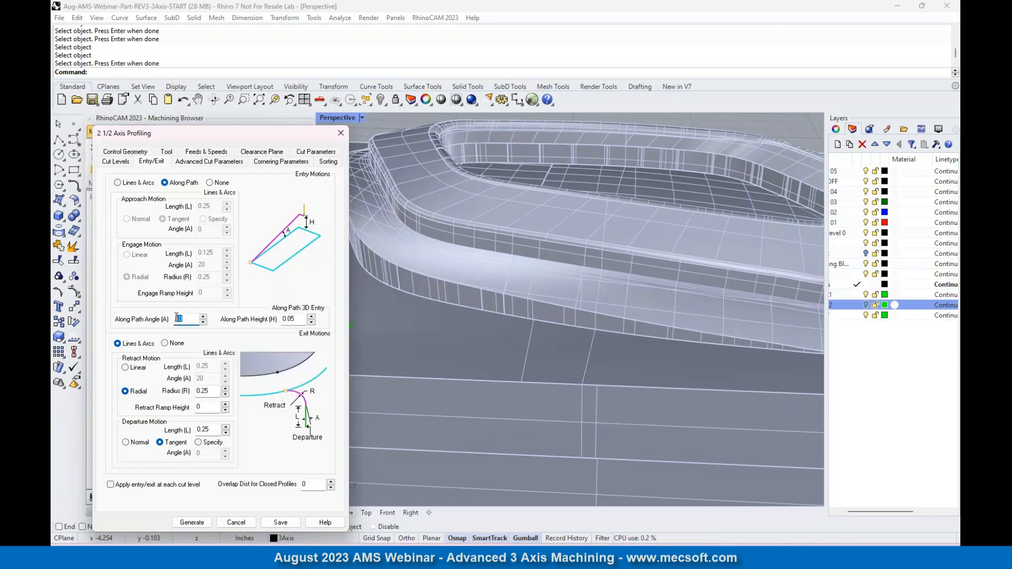
pyautogui.write('3')
pyautogui.moveTo(295, 319)
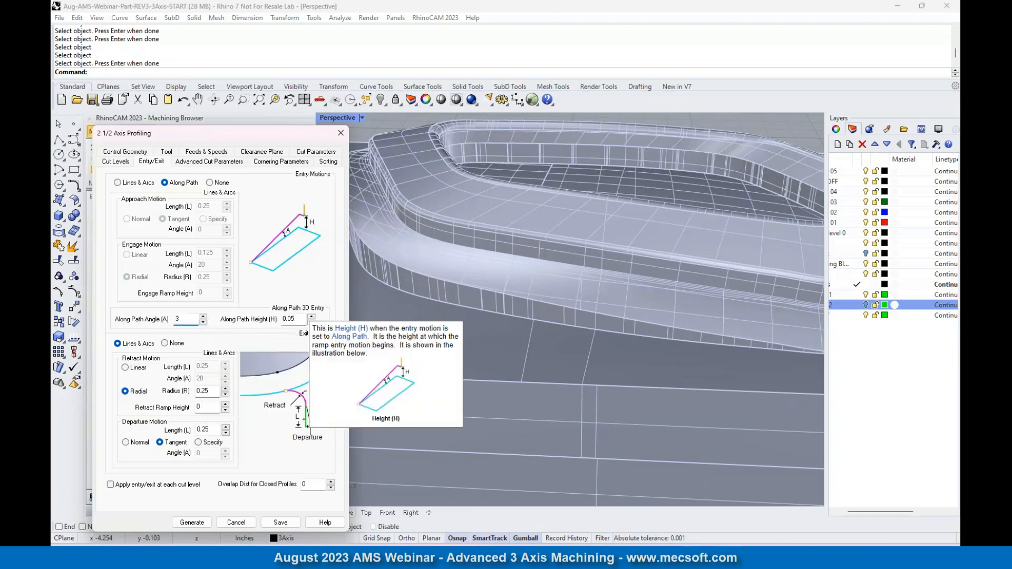
pyautogui.doubleClick(290, 319)
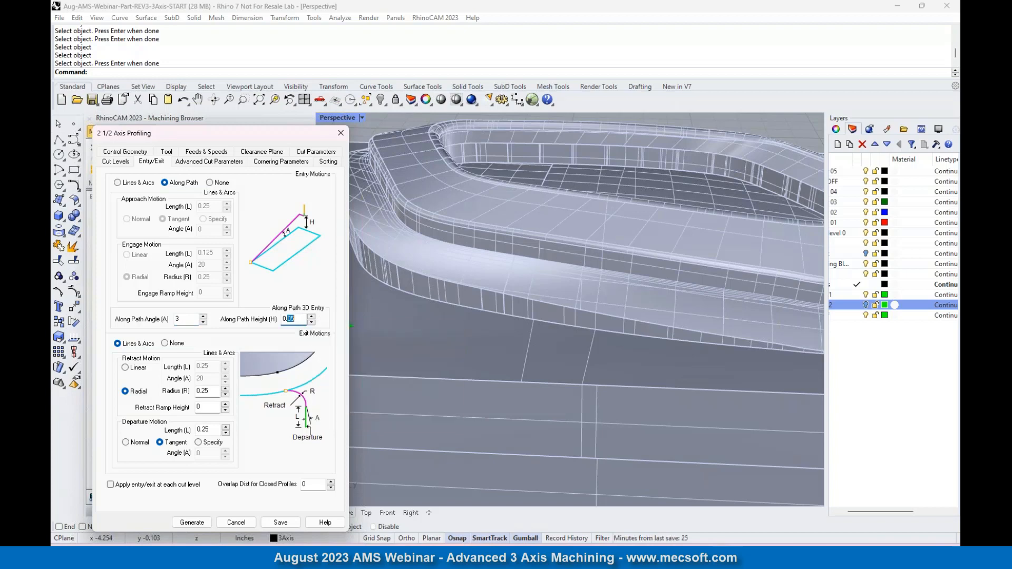
pyautogui.write('1')
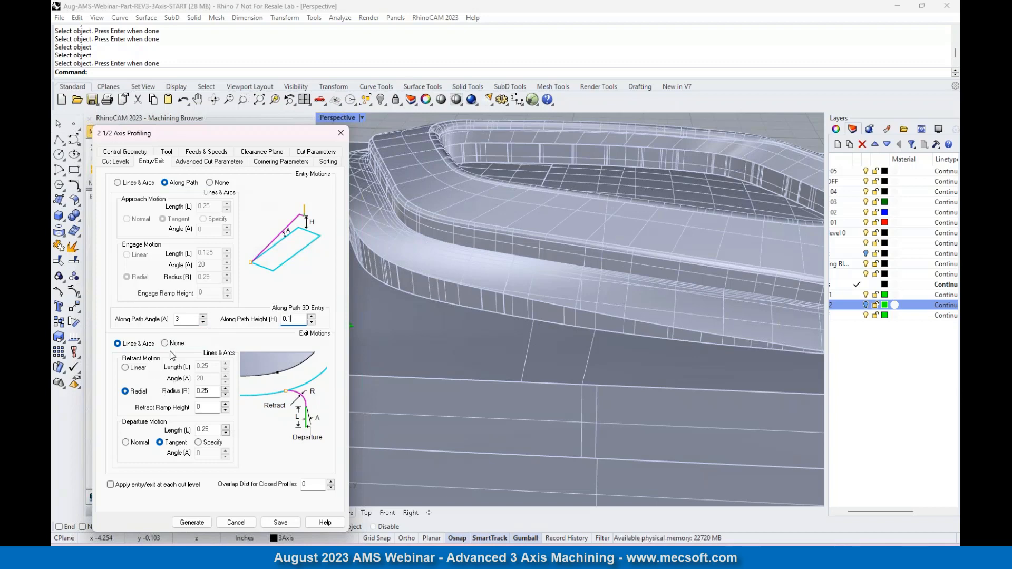
pyautogui.click(165, 344)
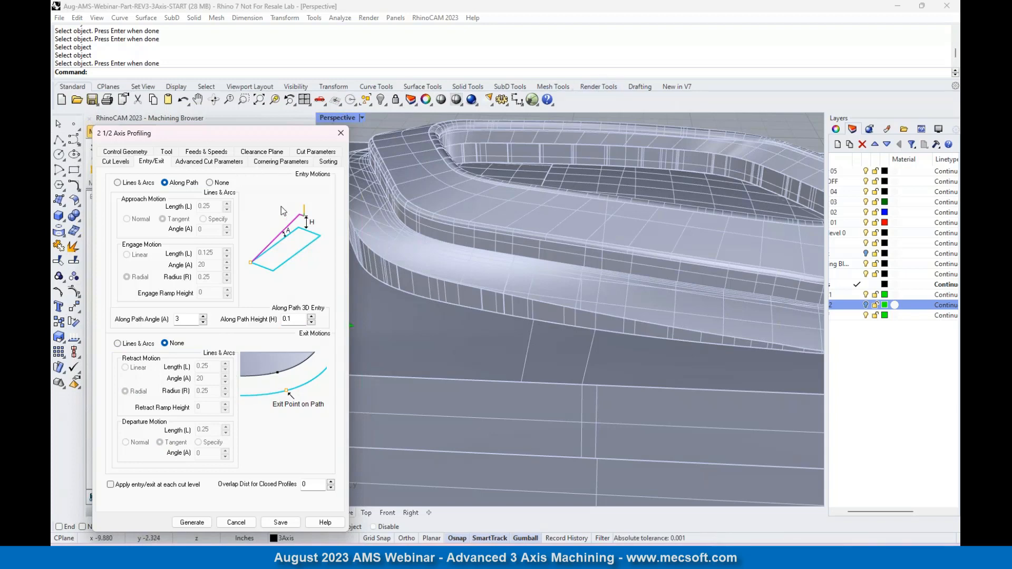
# Generate the 2 1/2 Axis Profiling toolpath and examine its ramp entry and path around the flange's base.
pyautogui.click(192, 522)
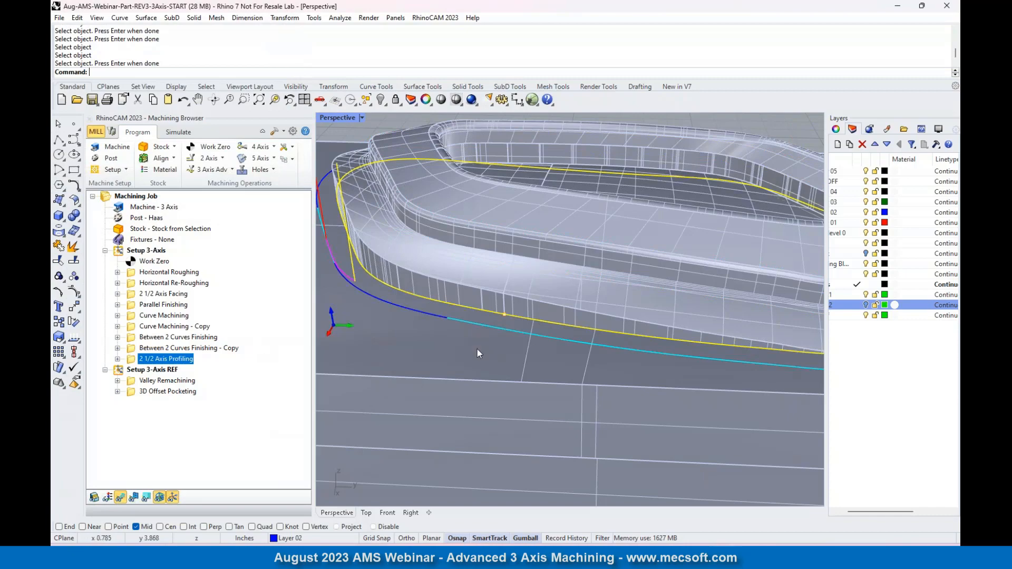
pyautogui.scroll(-8, 551, 308)
pyautogui.moveTo(425, 322); pyautogui.dragTo(409, 384, button='right')
pyautogui.scroll(10, 607, 261)
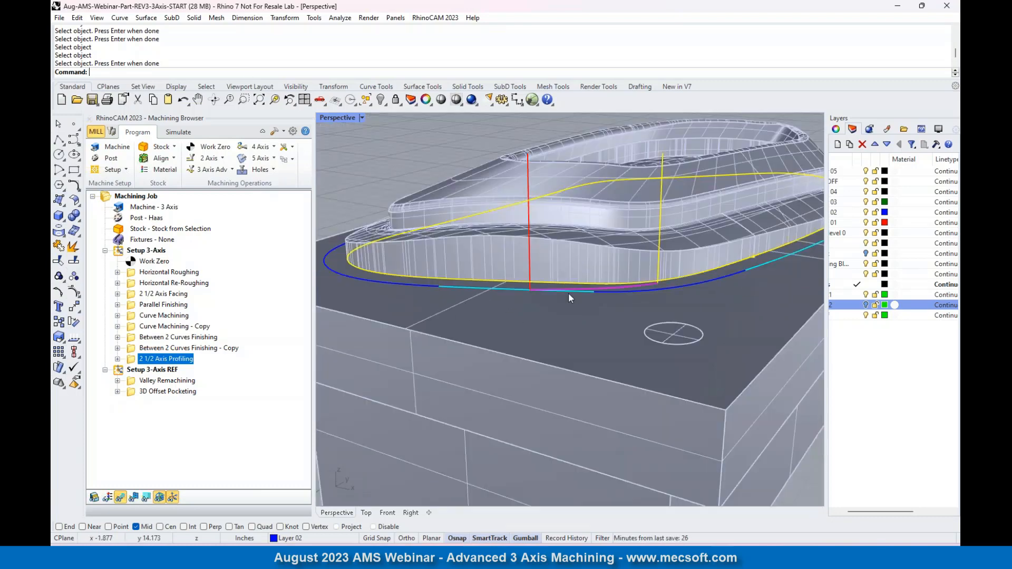
# Simulate the 2 1/2 Axis Profiling operation at the slowest speed with Simulate by Moves turned off.
pyautogui.scroll(-4, 568, 293)
pyautogui.click(175, 133)
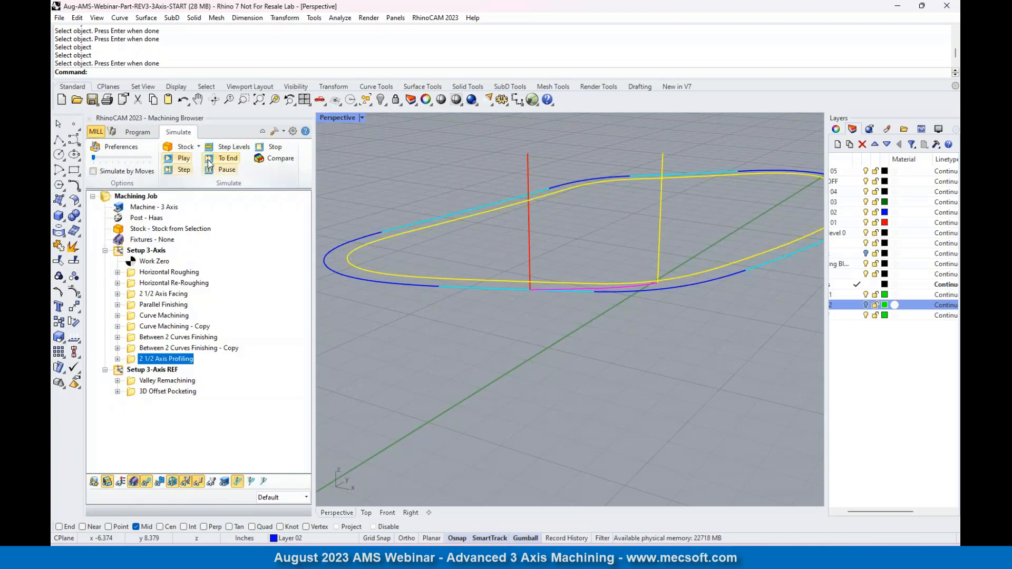
pyautogui.click(184, 160)
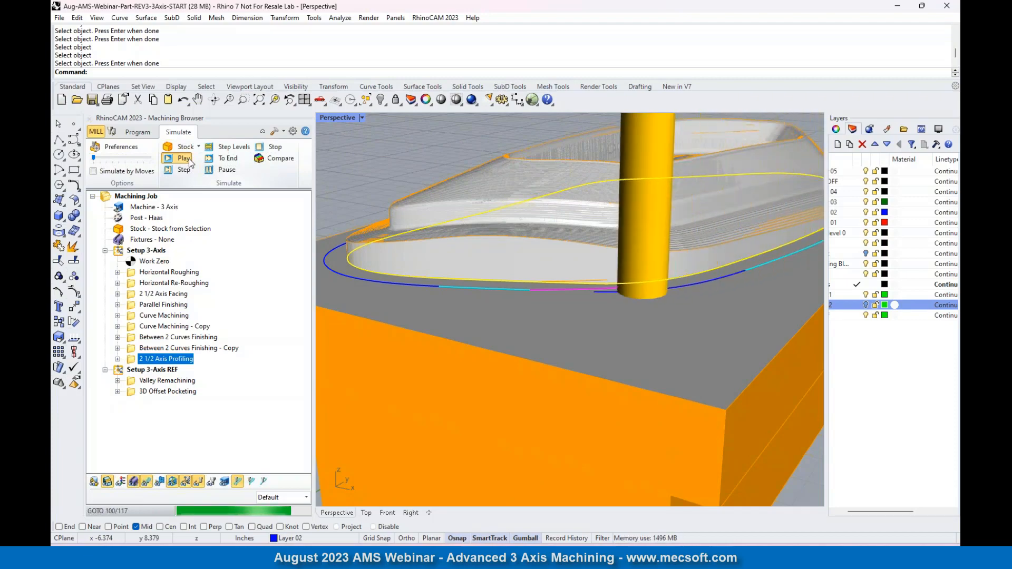
# Move the 3D Offset Pocketing operation from Setup 3-Axis REF into Setup 3-Axis, ahead of 2 1/2 Axis Profiling.
pyautogui.moveTo(694, 271); pyautogui.dragTo(580, 309, button='right')
pyautogui.scroll(-5, 549, 262)
pyautogui.scroll(5, 604, 232)
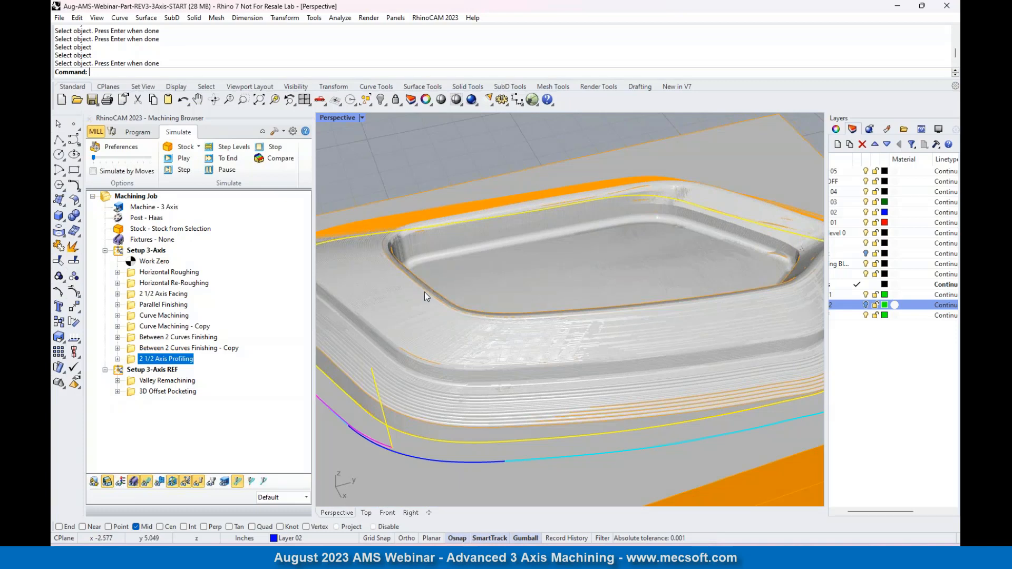
pyautogui.click(138, 393)
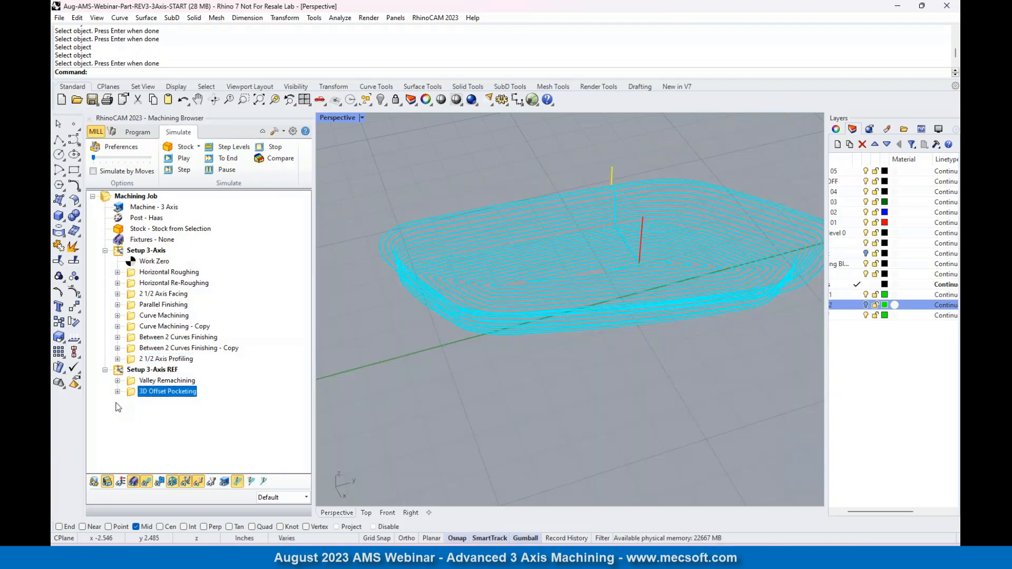
pyautogui.click(152, 370)
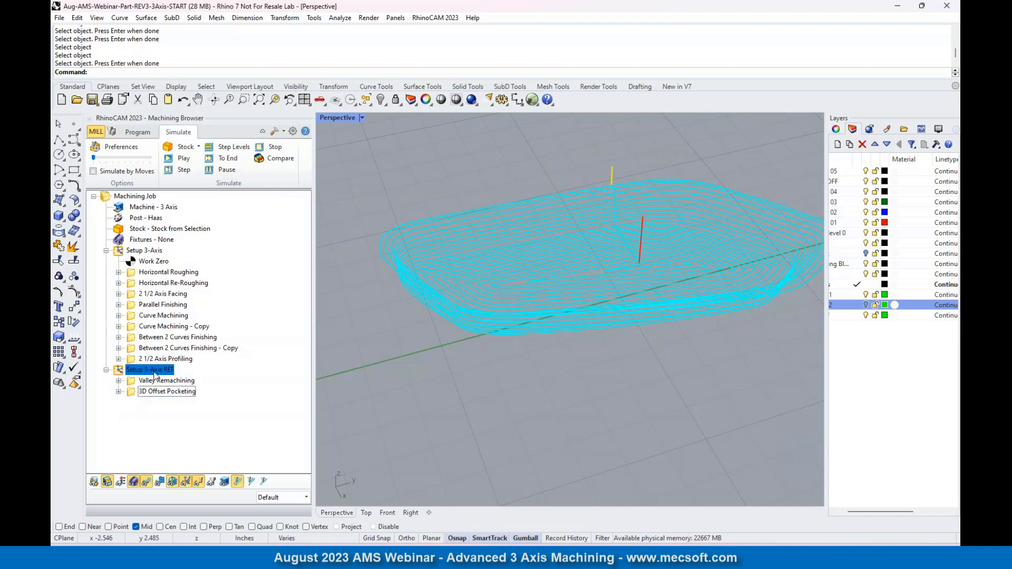
pyautogui.moveTo(156, 370); pyautogui.dragTo(177, 360)
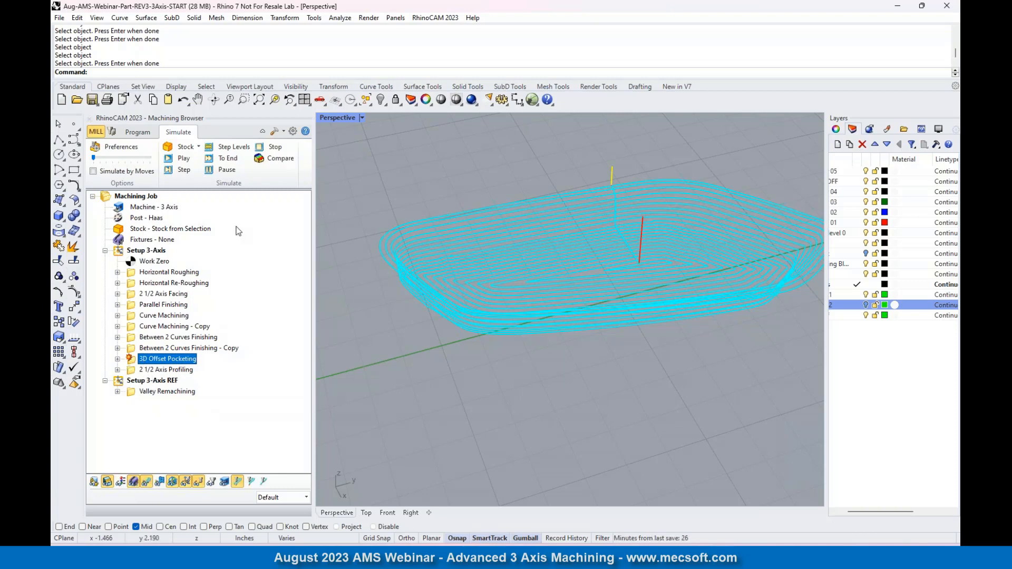
# Simulate the 3D Offset Pocketing operation with Simulate by Moves turned on and the speed raised to maximum.
pyautogui.click(187, 161)
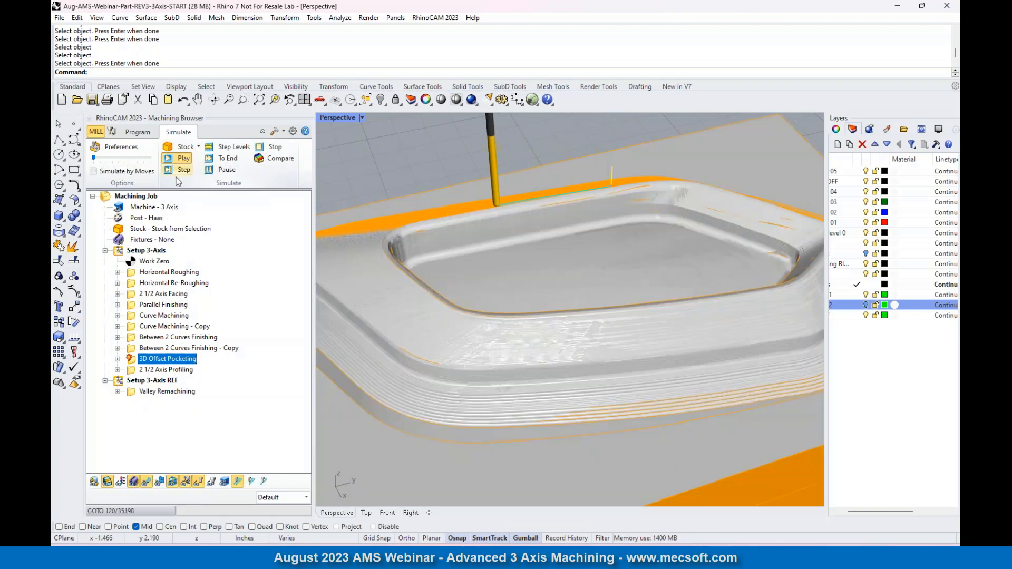
pyautogui.click(93, 171)
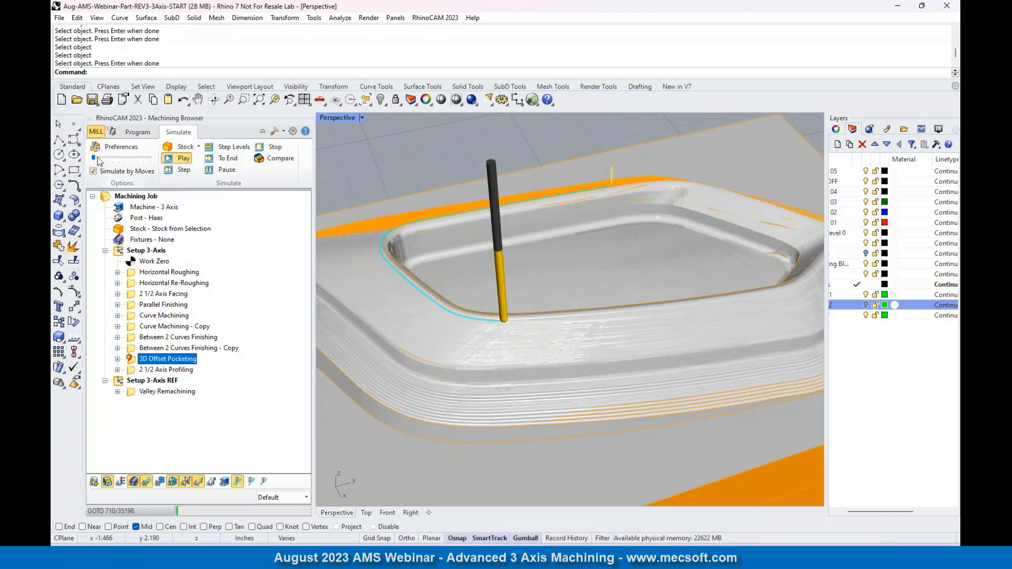
pyautogui.moveTo(94, 158); pyautogui.dragTo(152, 158)
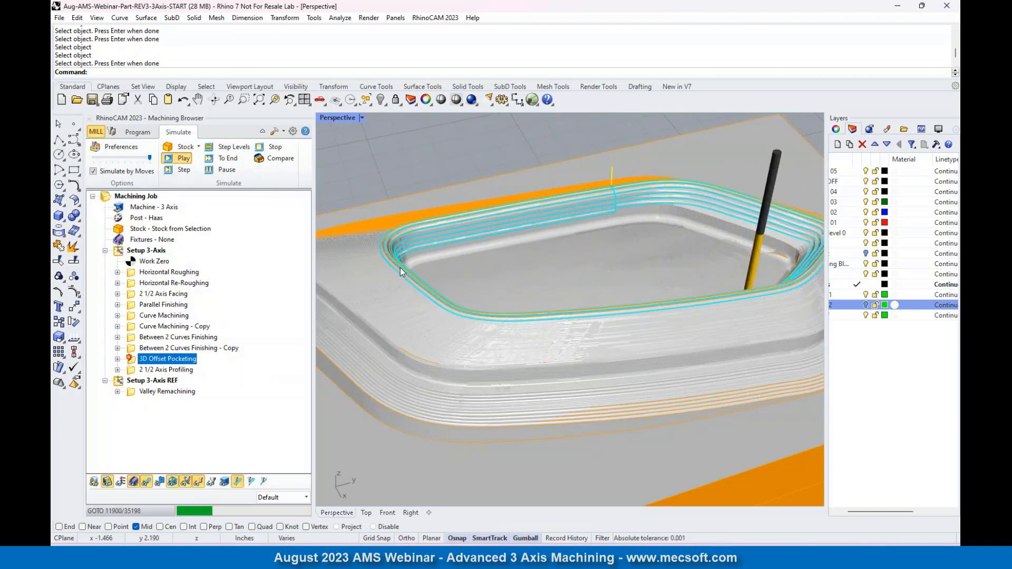
pyautogui.scroll(5, 401, 268)
pyautogui.scroll(2, 401, 269)
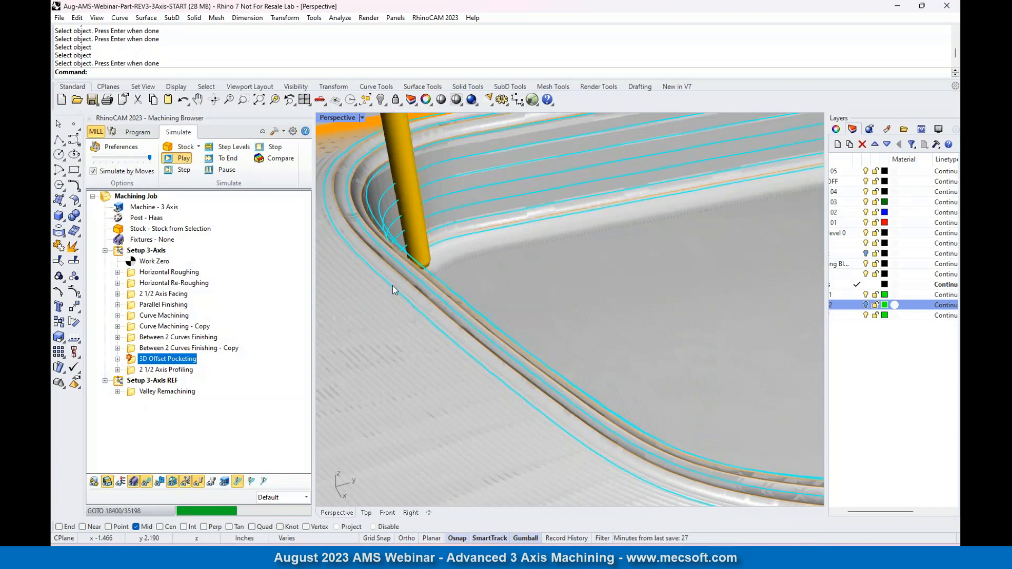
pyautogui.scroll(-5, 526, 304)
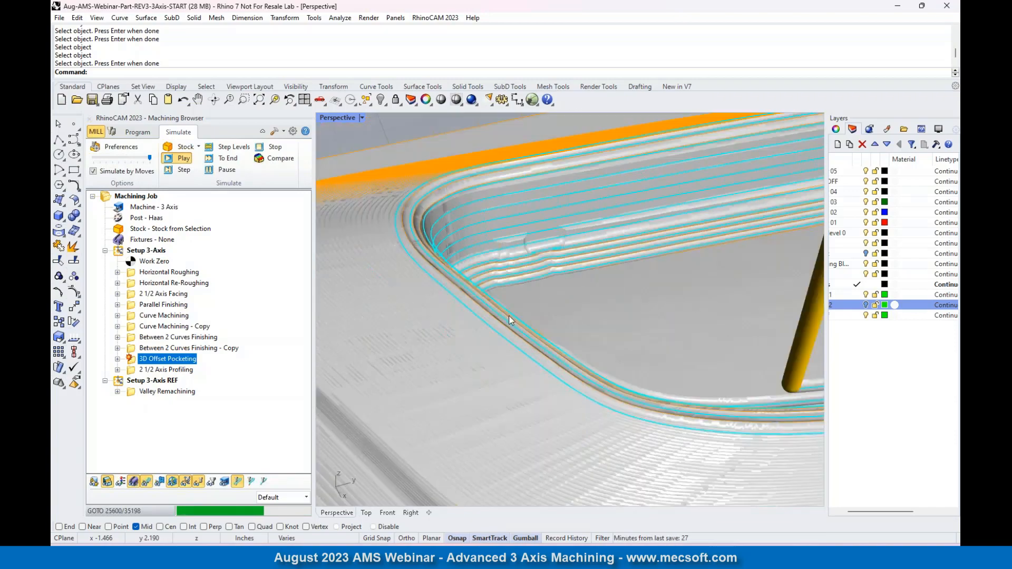
pyautogui.scroll(-3, 446, 321)
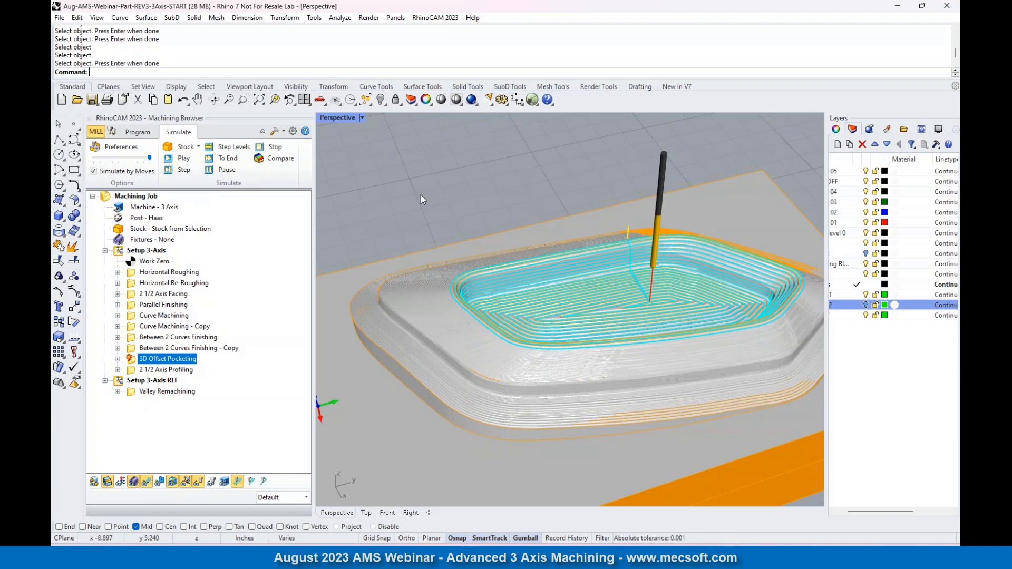
# Examine the simulated pocket's walls, corners, floor stepovers and tool entry path left by 3D Offset Pocketing.
pyautogui.scroll(-3, 700, 270)
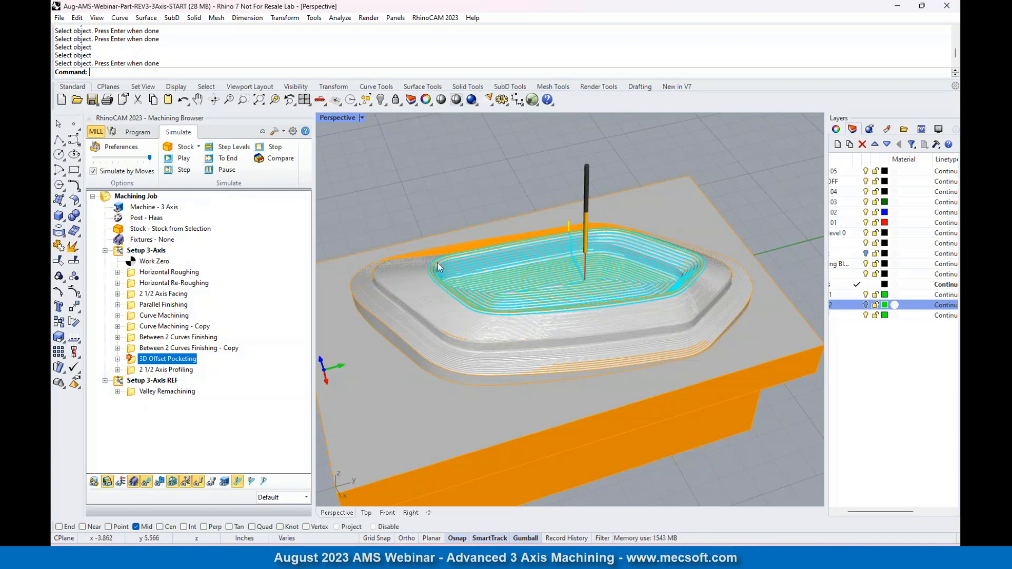
pyautogui.scroll(5, 437, 262)
pyautogui.scroll(-6, 429, 311)
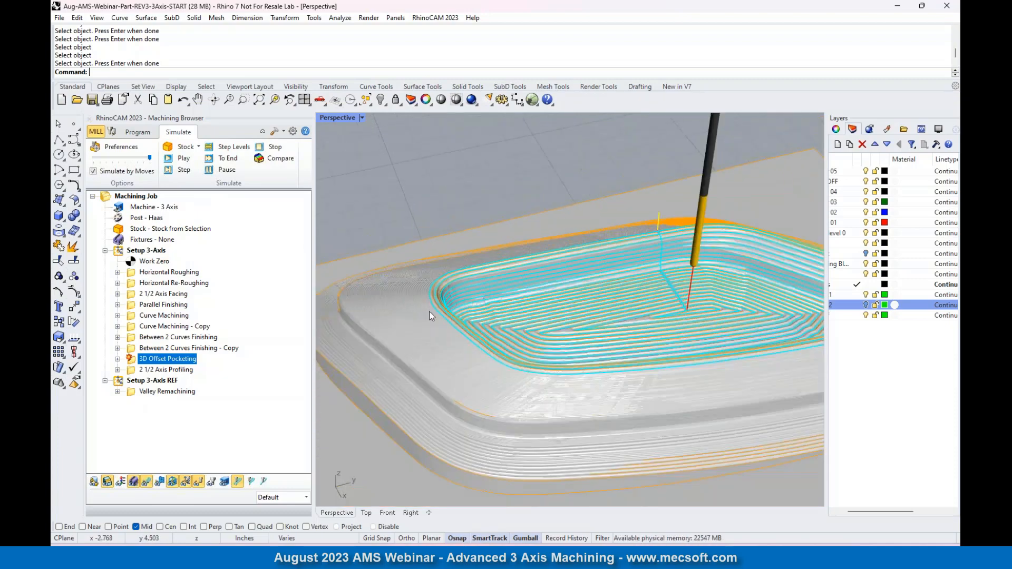
pyautogui.scroll(6, 633, 315)
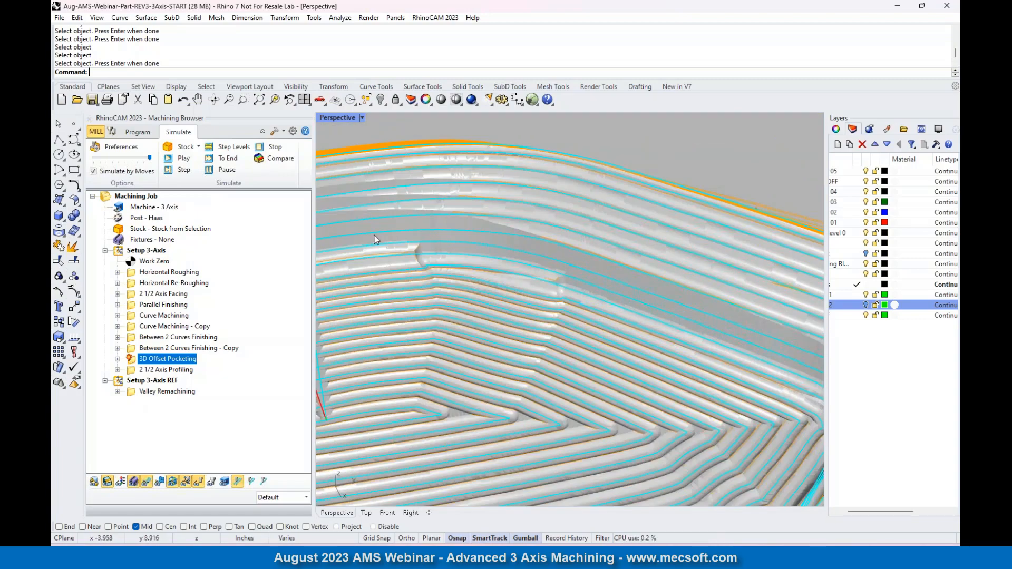
pyautogui.scroll(-6, 641, 264)
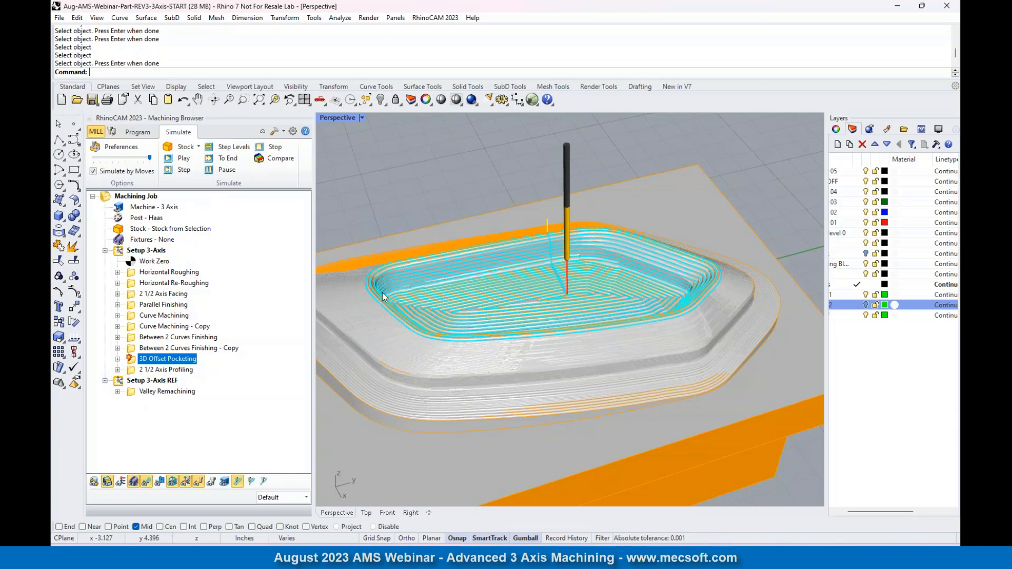
pyautogui.scroll(5, 381, 282)
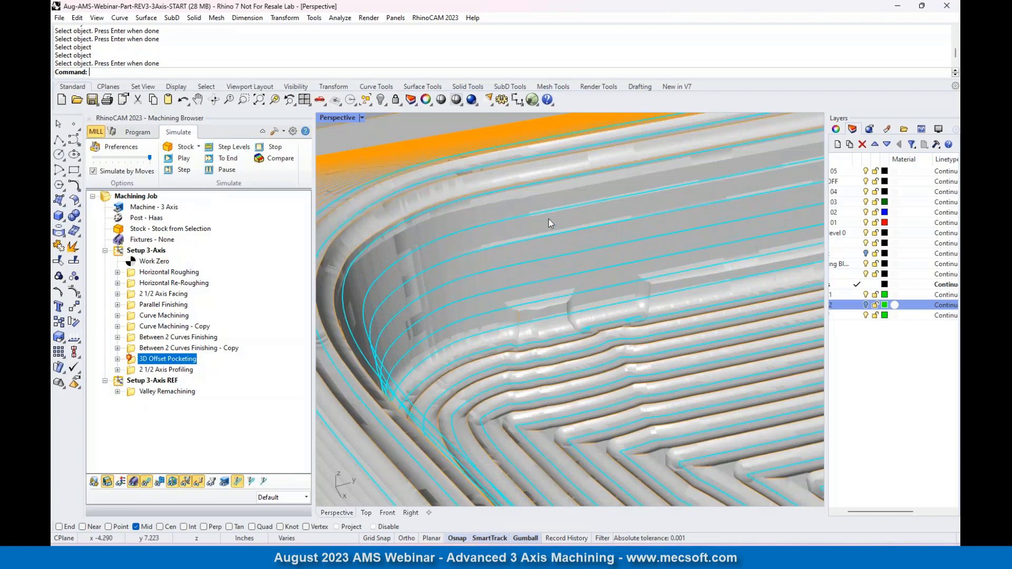
pyautogui.scroll(-3, 408, 245)
pyautogui.scroll(-4, 406, 247)
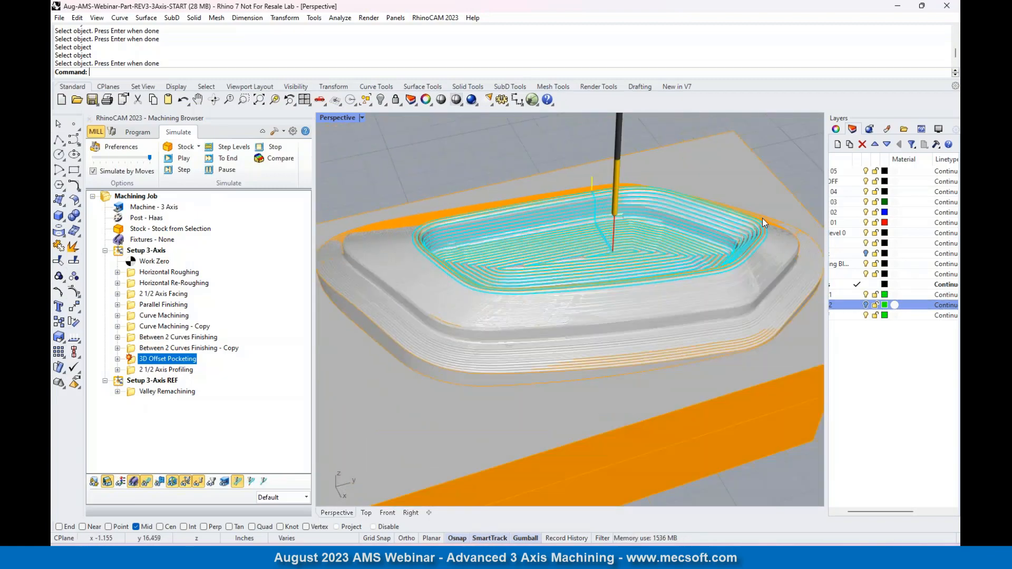
pyautogui.scroll(2, 759, 221)
pyautogui.scroll(2, 603, 239)
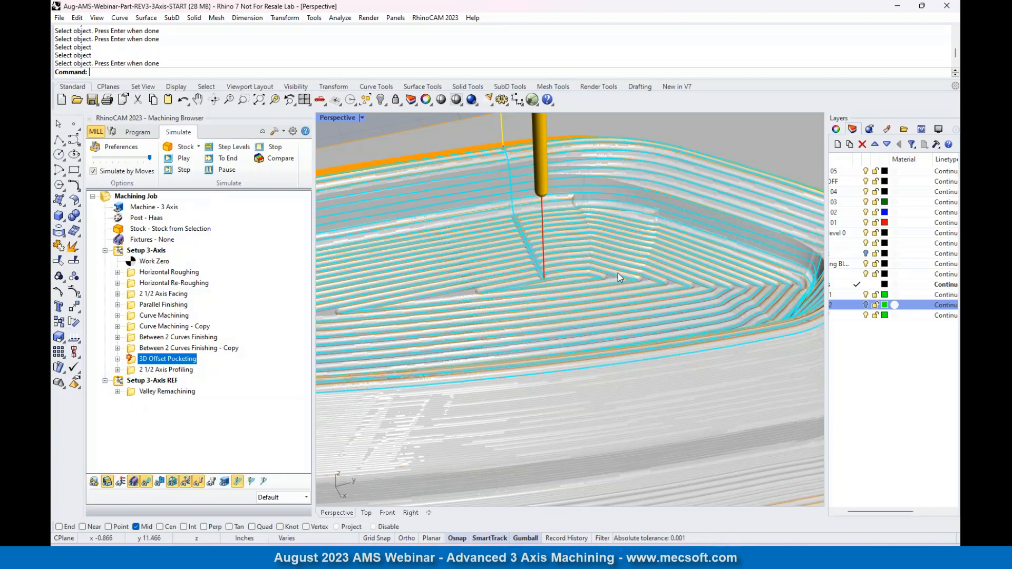
pyautogui.scroll(-2, 622, 270)
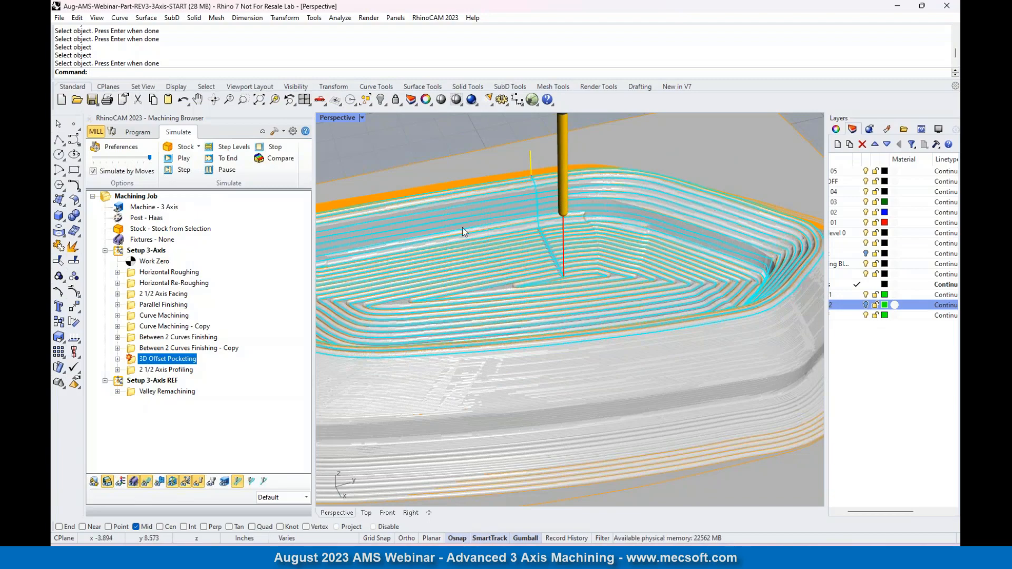
pyautogui.scroll(-5, 783, 314)
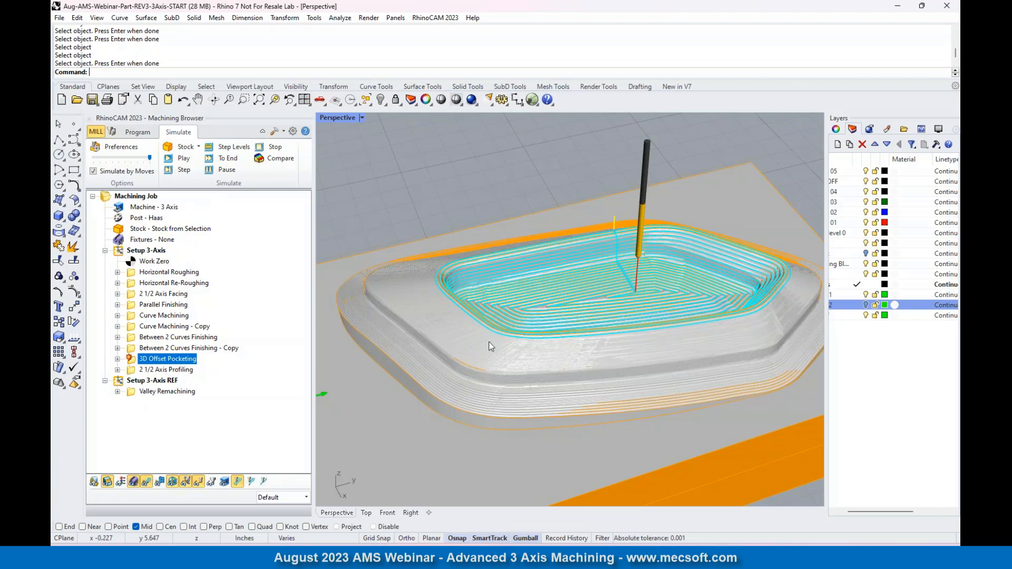
pyautogui.scroll(5, 639, 255)
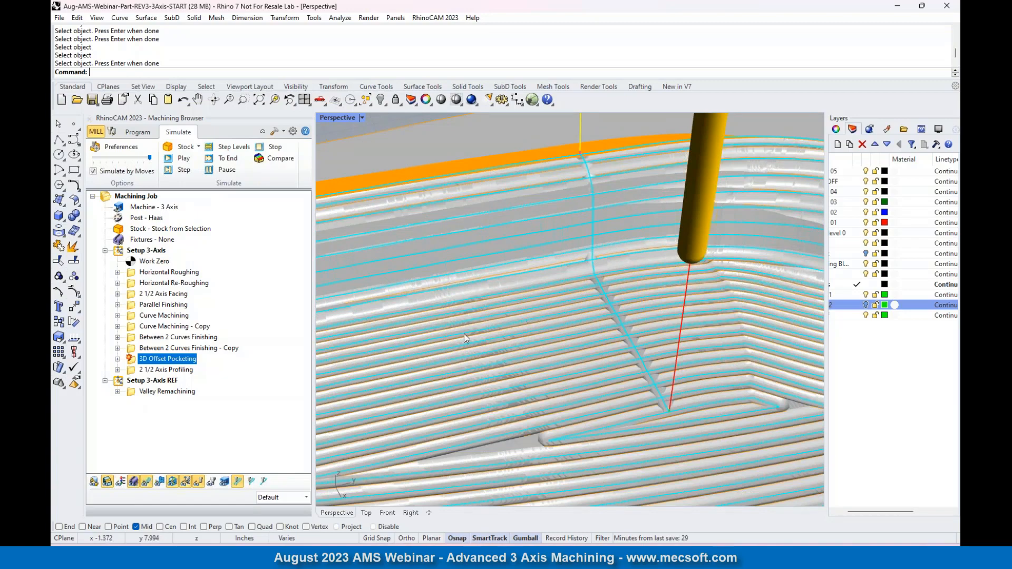
pyautogui.scroll(-5, 513, 270)
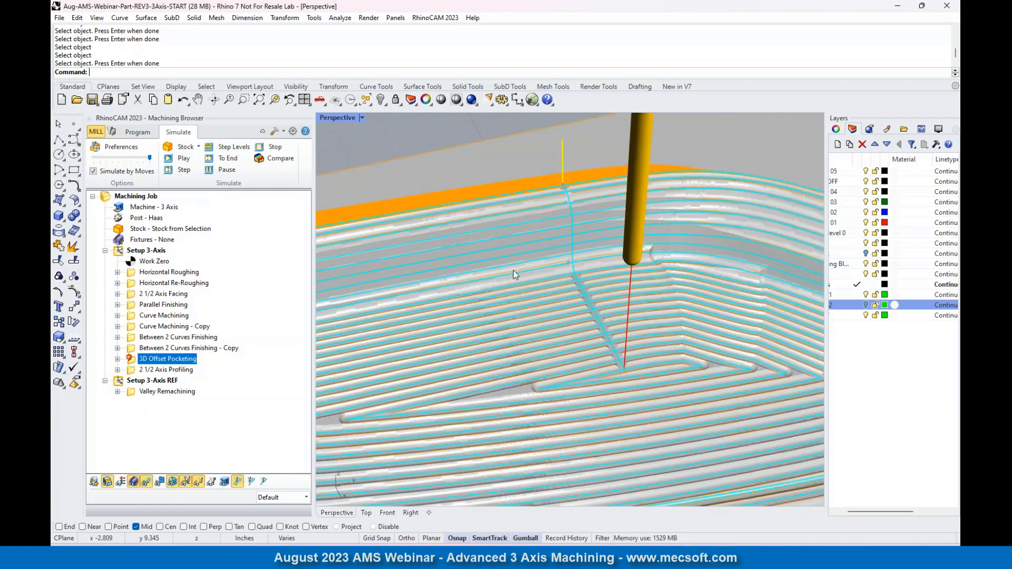
pyautogui.scroll(-5, 588, 262)
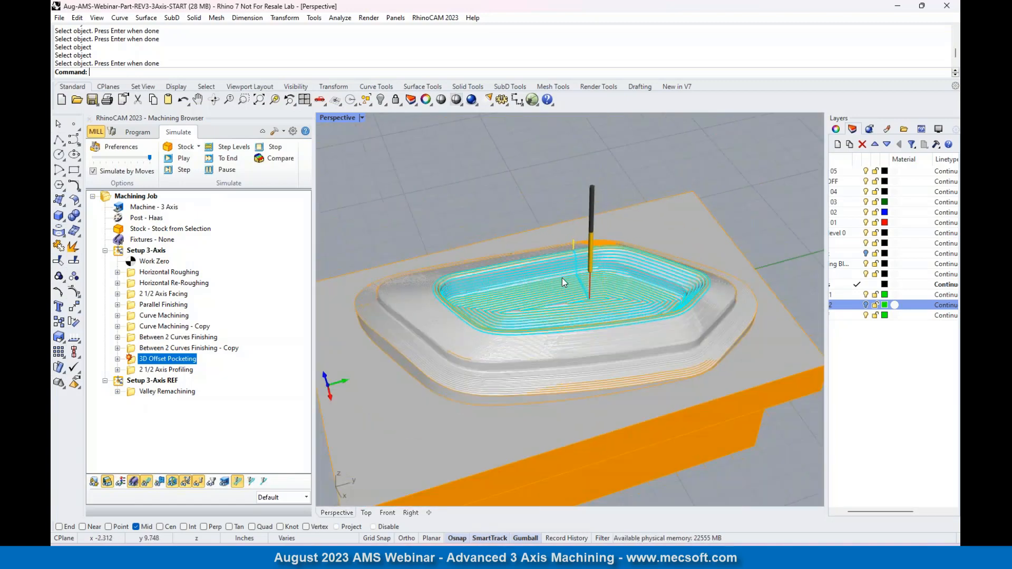
pyautogui.scroll(-2, 554, 289)
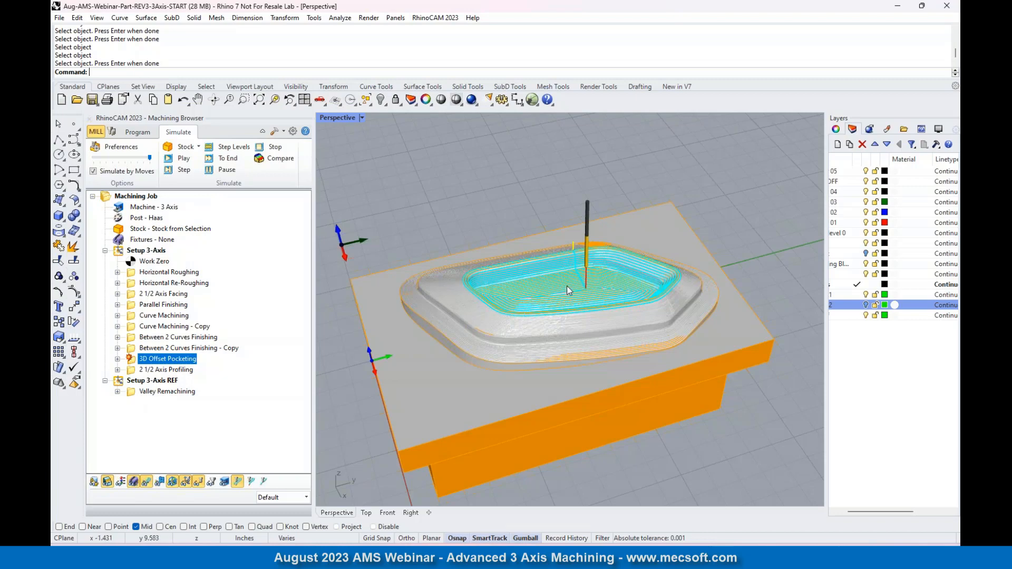
pyautogui.scroll(3, 567, 286)
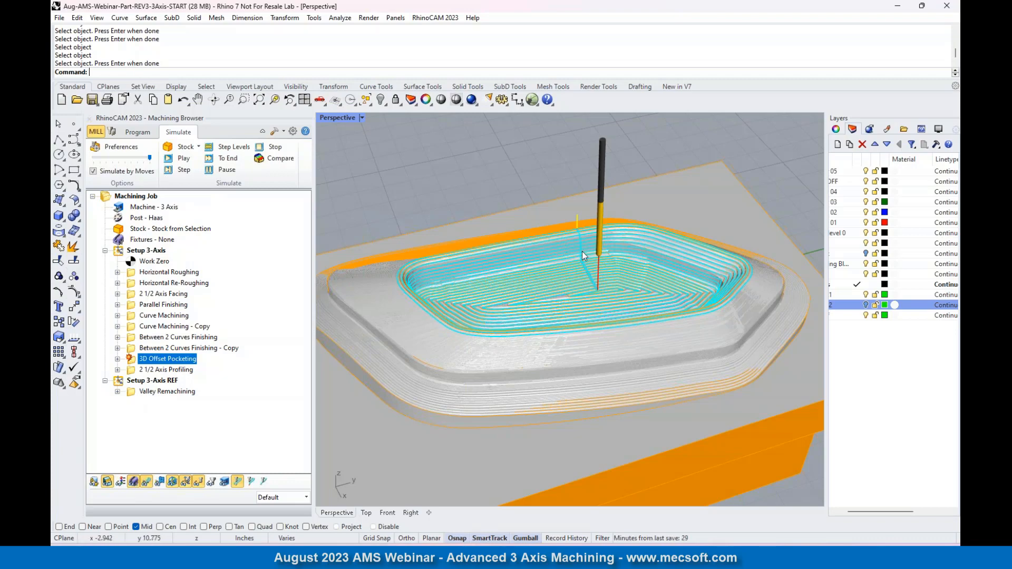
pyautogui.scroll(-5, 539, 279)
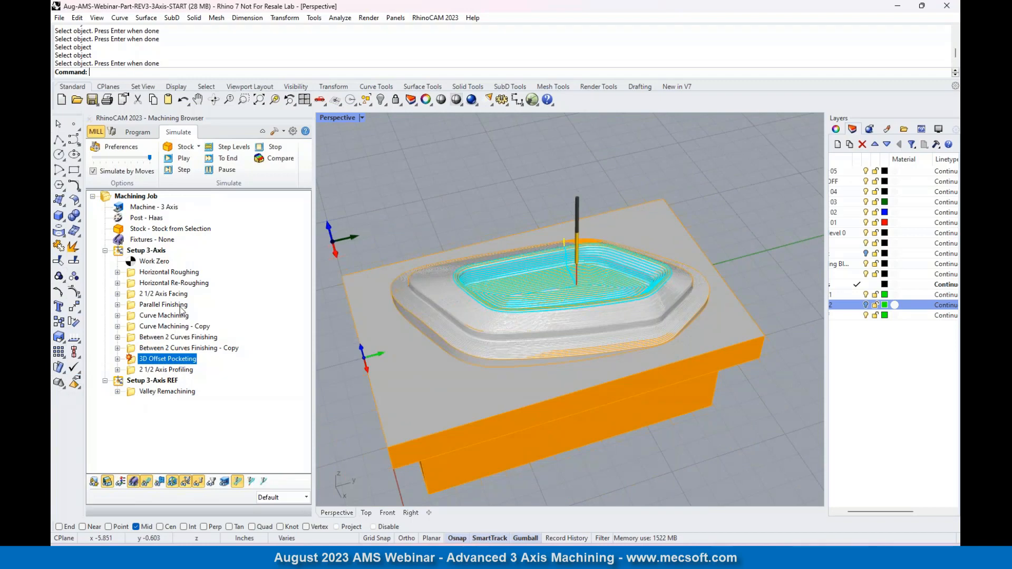
# Move Valley Remachining from Setup 3-Axis REF into Setup 3-Axis after 3D Offset Pocketing, and inspect its toolpath passes on the part model.
pyautogui.click(134, 395)
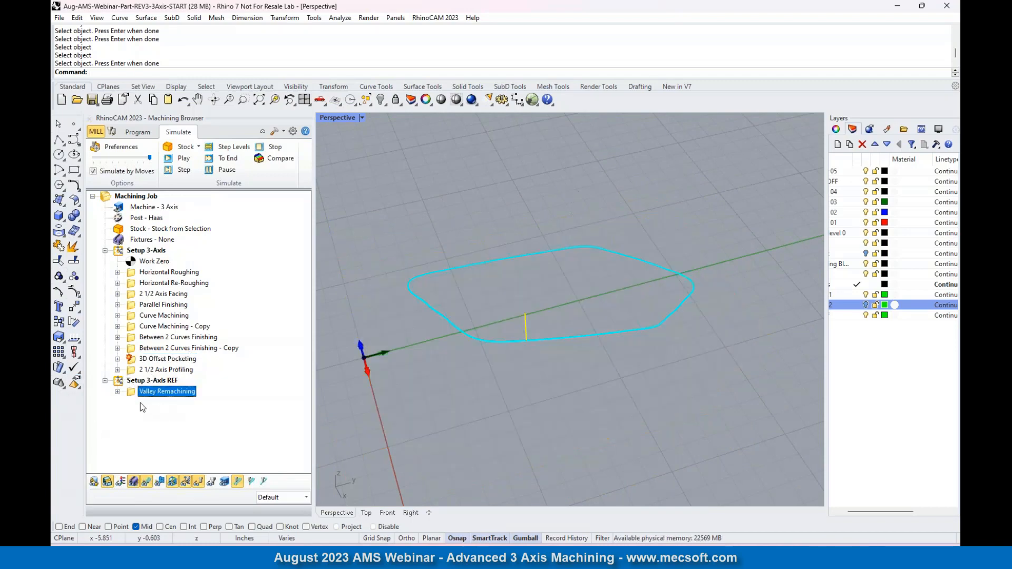
pyautogui.moveTo(130, 394); pyautogui.dragTo(146, 371)
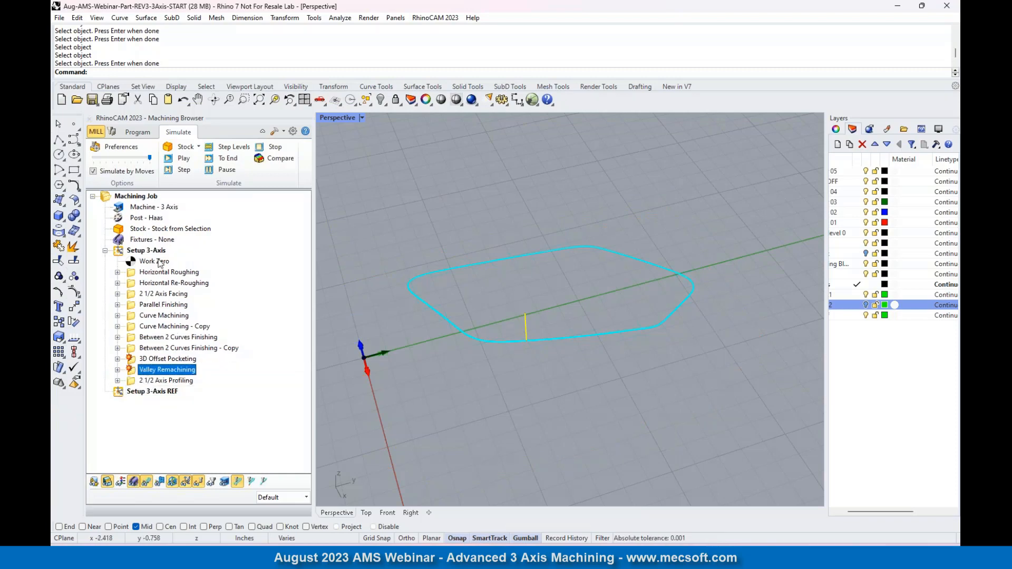
pyautogui.click(137, 132)
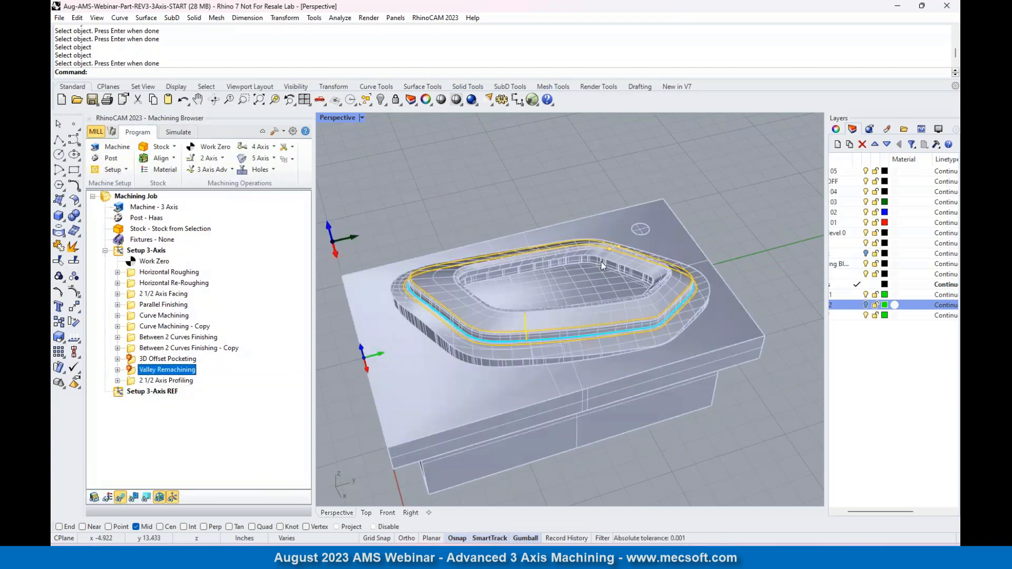
pyautogui.scroll(10, 514, 353)
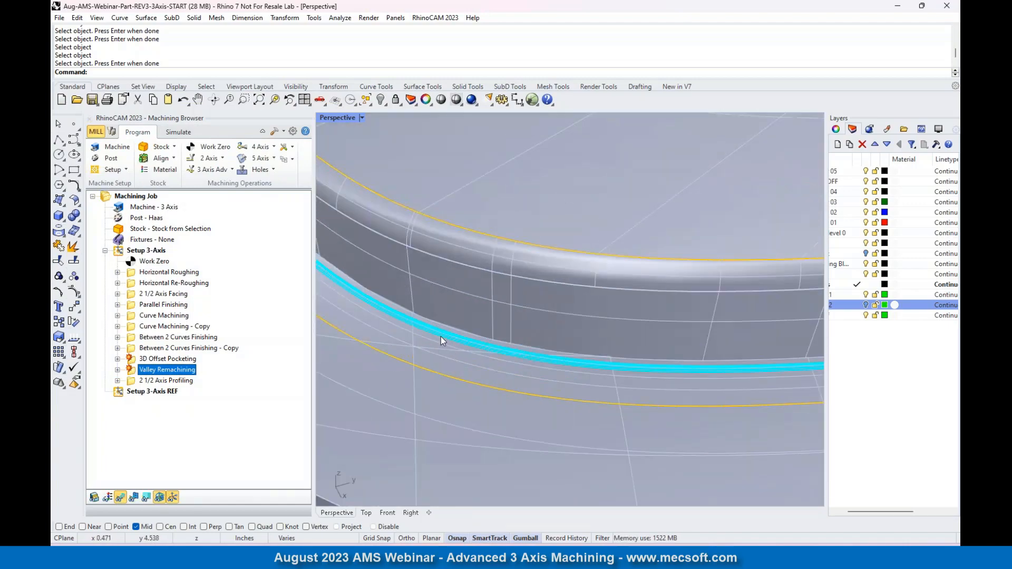
pyautogui.scroll(3, 441, 336)
pyautogui.scroll(5, 441, 336)
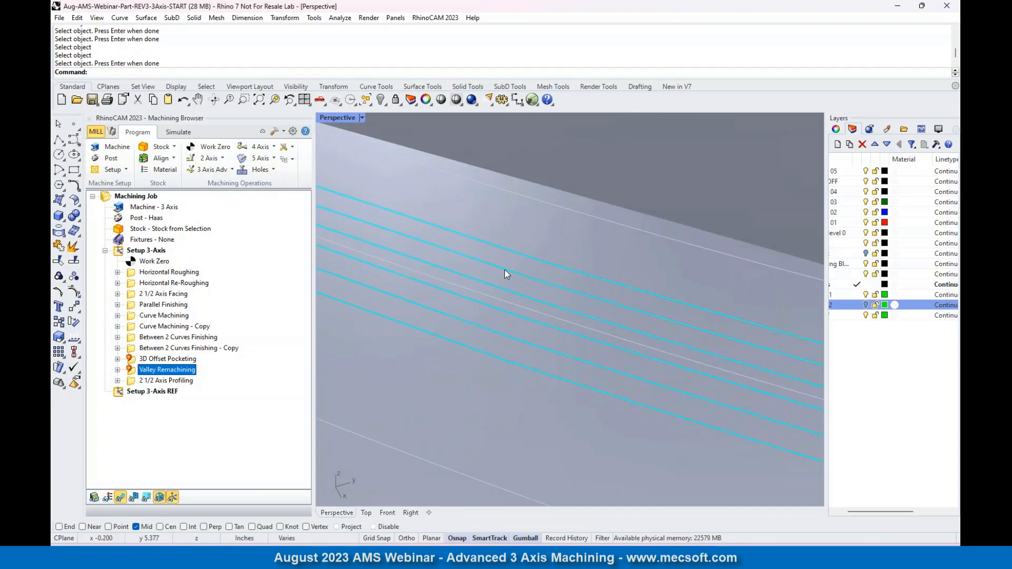
pyautogui.scroll(-5, 504, 270)
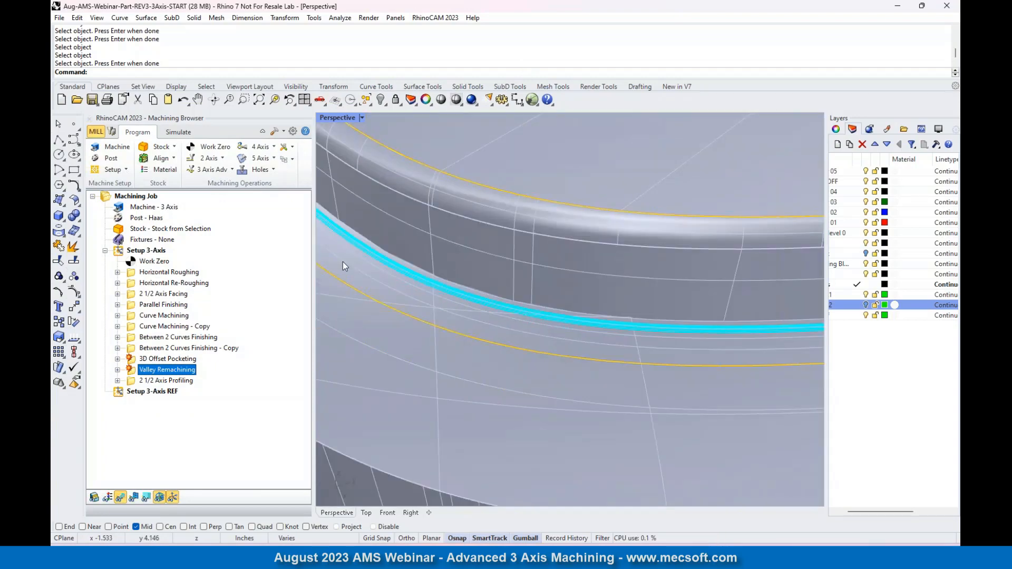
# Start opening another model file and save the changes to Aug-AMS-Webinar-Part-REV3-3Axis-START.
pyautogui.click(59, 18)
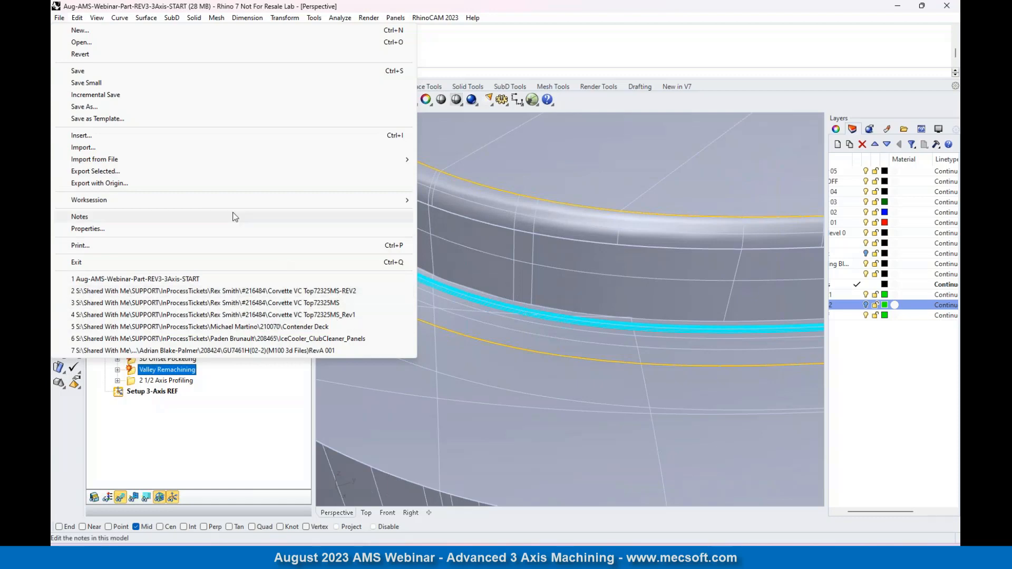
pyautogui.click(88, 44)
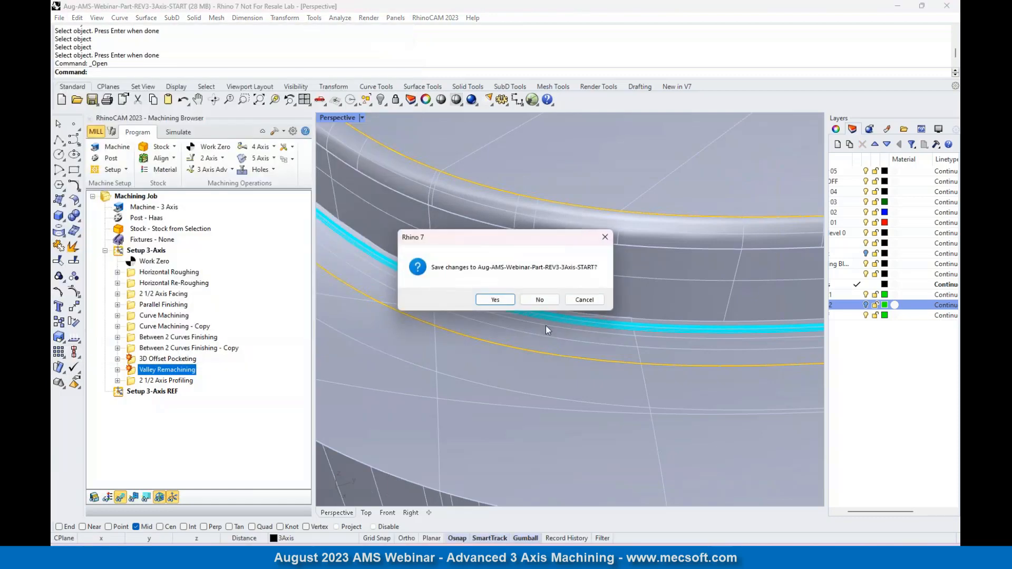
pyautogui.click(490, 300)
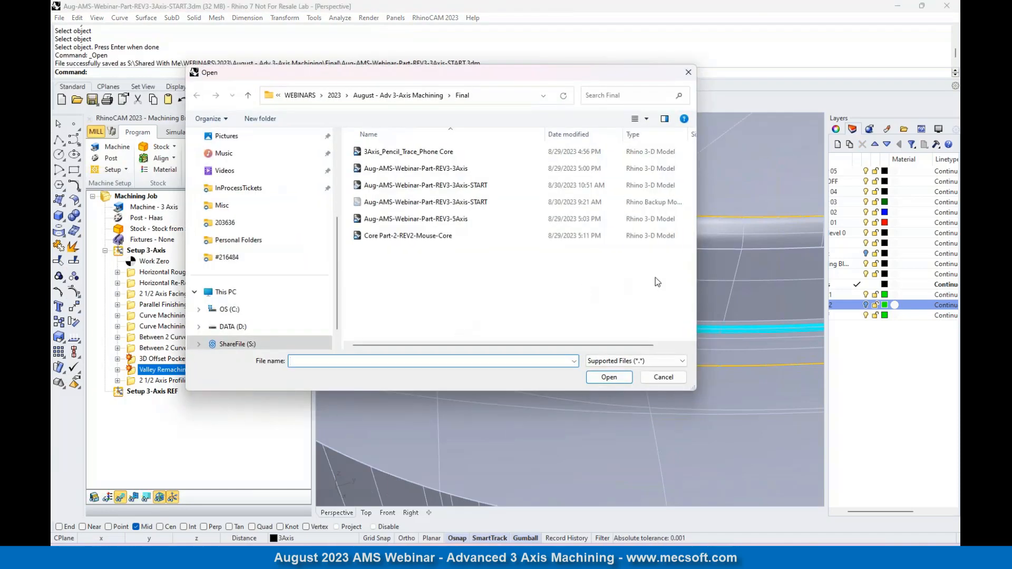
pyautogui.click(425, 169)
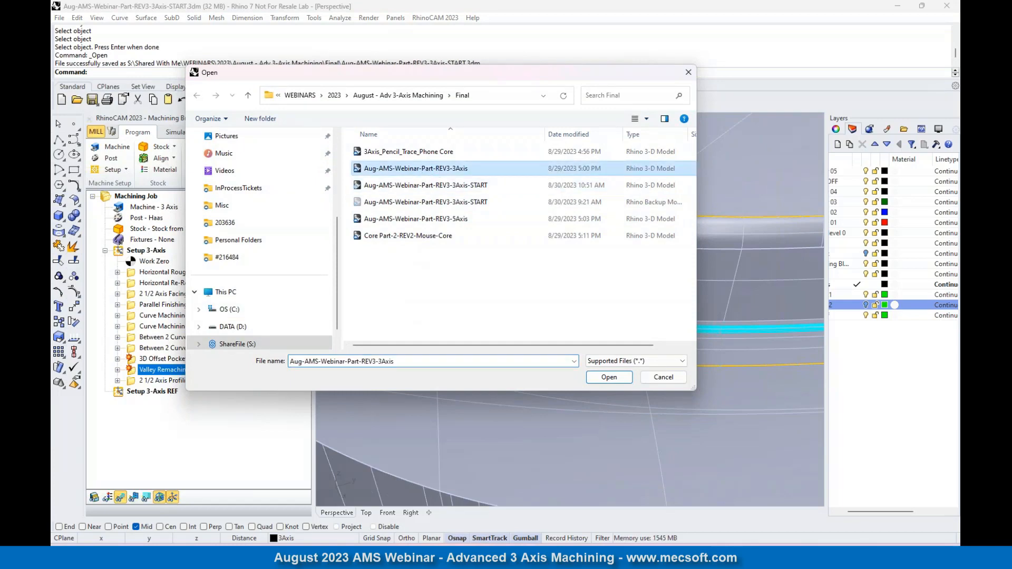
pyautogui.click(378, 362)
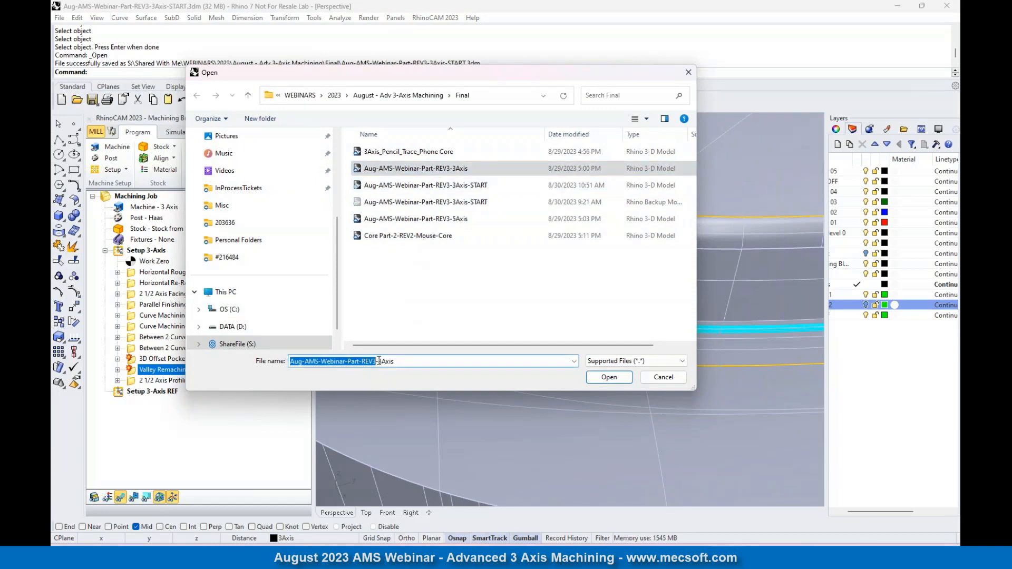
pyautogui.click(379, 362)
pyautogui.moveTo(376, 361); pyautogui.dragTo(380, 361)
pyautogui.click(378, 361)
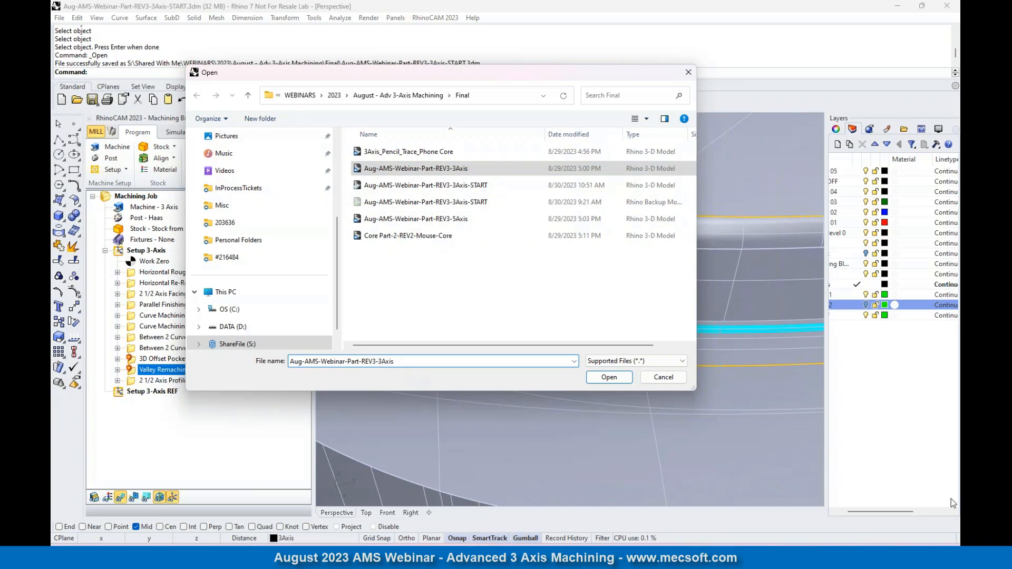
pyautogui.write('2')
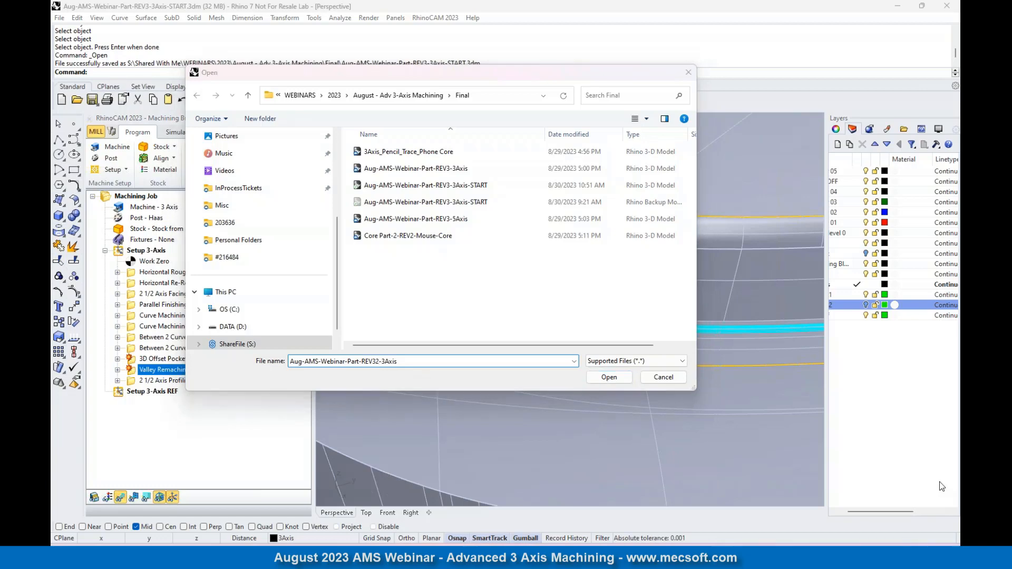
pyautogui.click(878, 436)
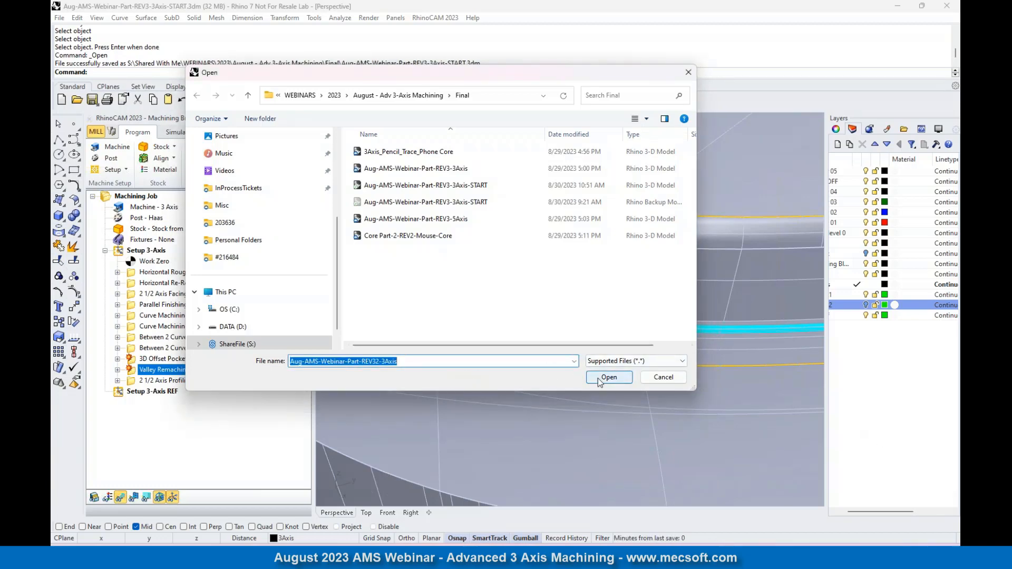
pyautogui.click(503, 306)
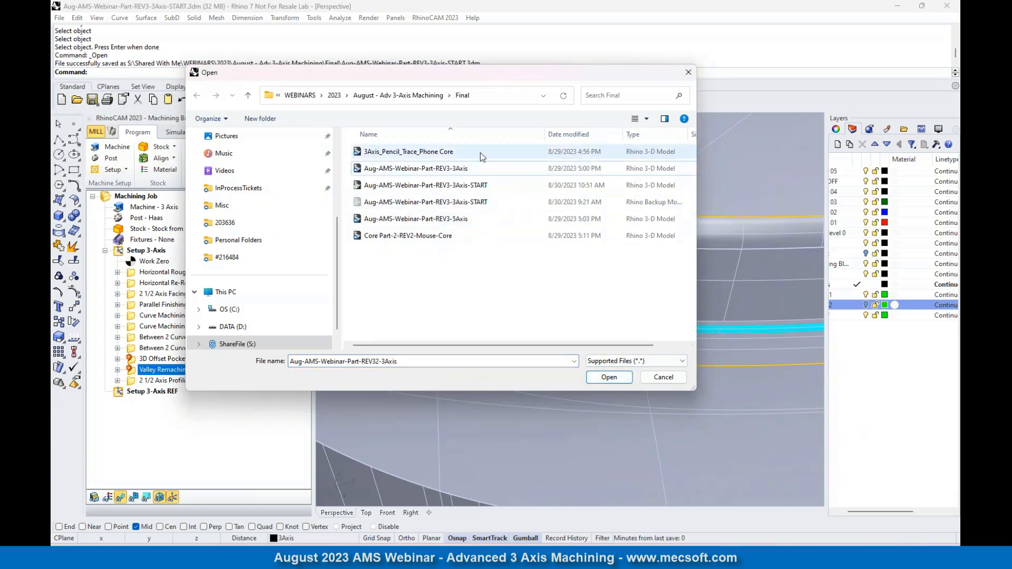
# Open the file Aug-AMS-Webinar-Part-REV3-5Axis and dismiss the error messages.
pyautogui.click(457, 222)
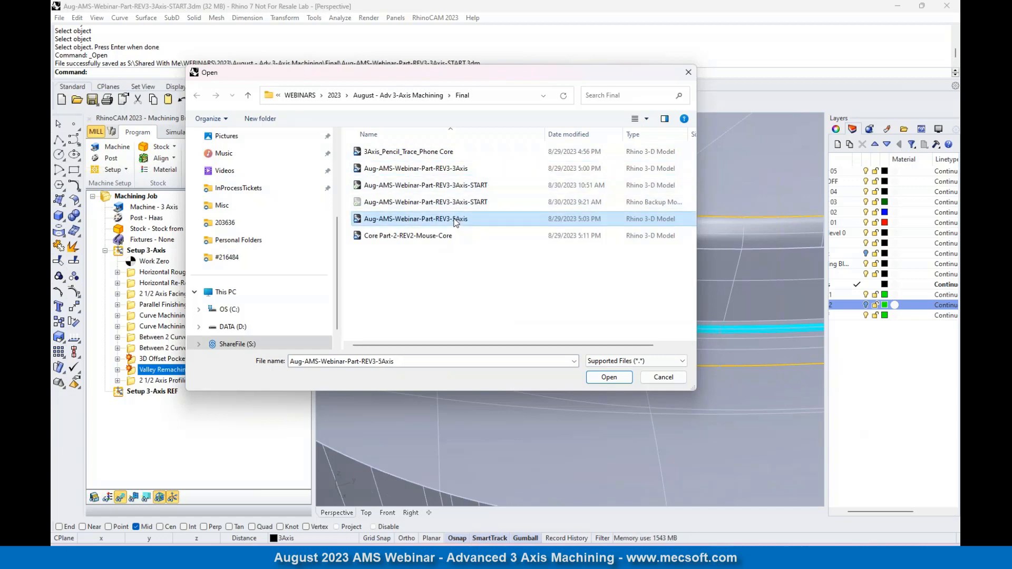
pyautogui.click(619, 378)
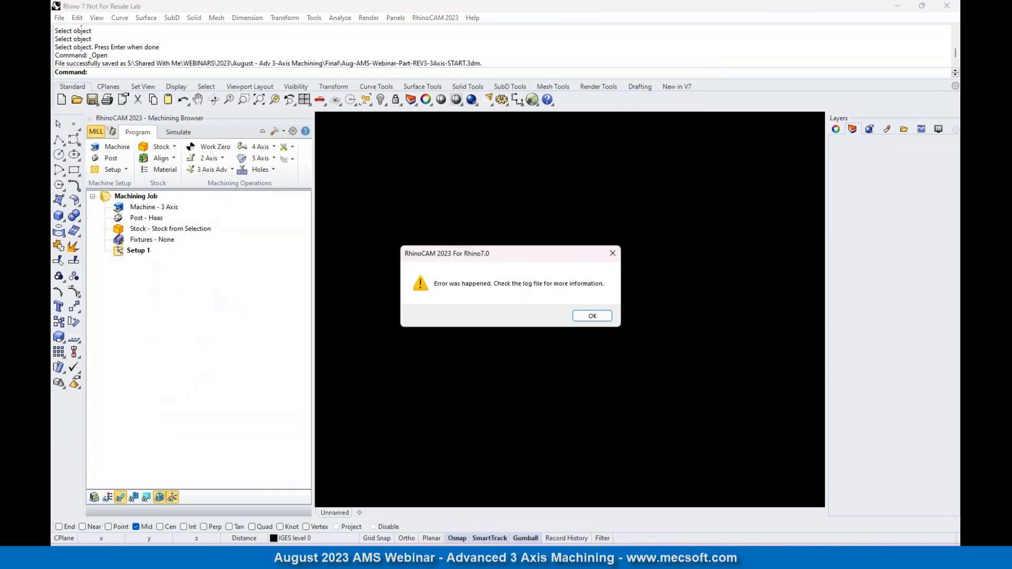
pyautogui.click(596, 316)
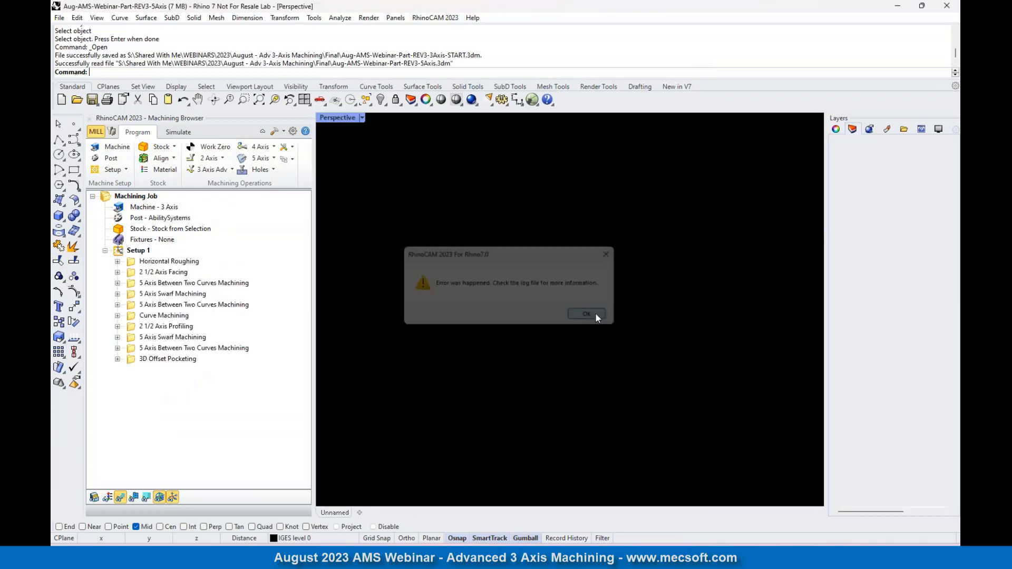
pyautogui.click(596, 314)
# Hide the transparent stock block around the part model.
pyautogui.scroll(-4, 579, 214)
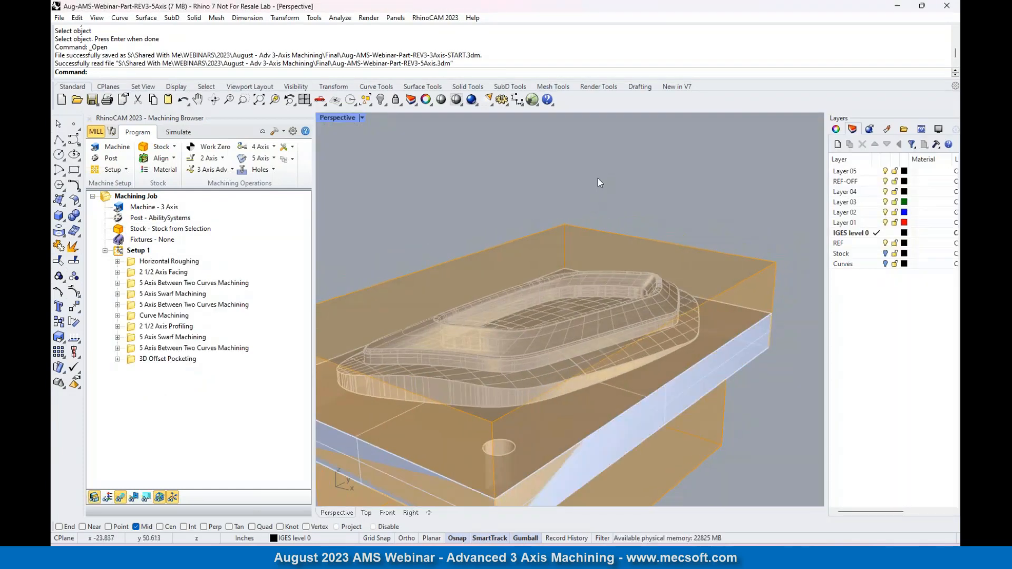
pyautogui.moveTo(560, 248); pyautogui.dragTo(510, 313, button='right')
pyautogui.scroll(-5, 603, 235)
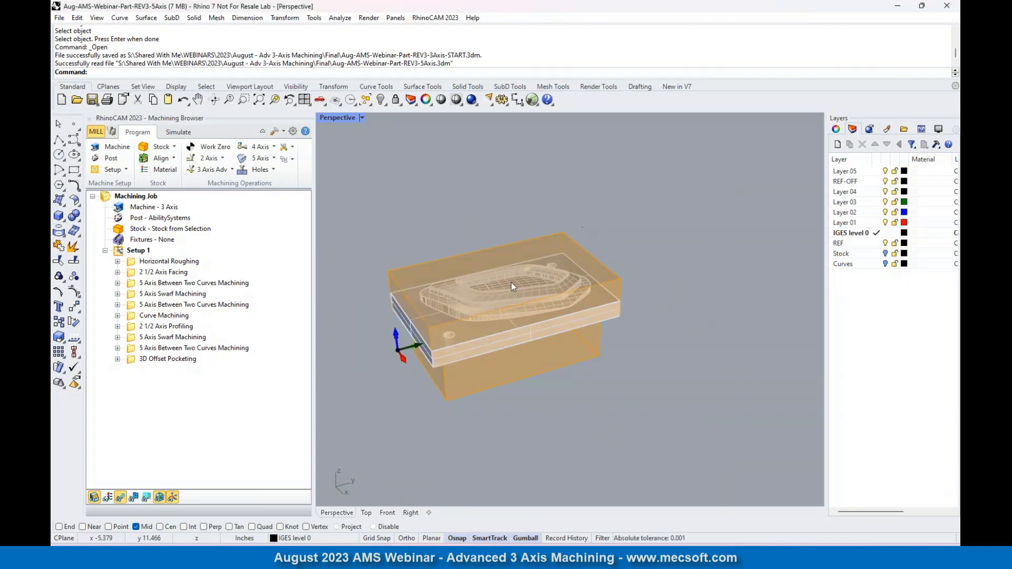
pyautogui.moveTo(543, 295); pyautogui.dragTo(538, 262, button='right')
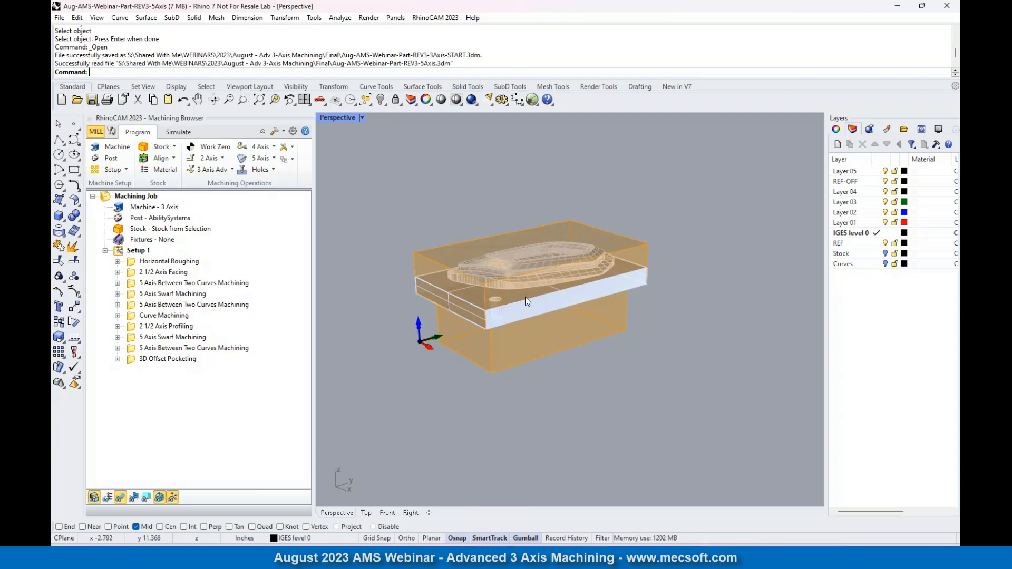
pyautogui.scroll(6, 526, 286)
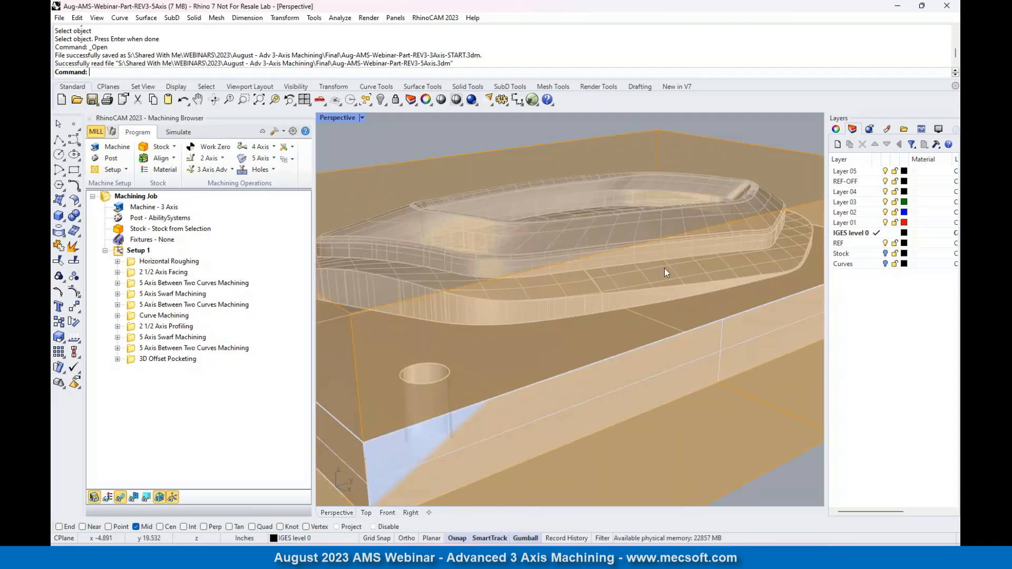
pyautogui.click(94, 498)
# Display in turn the toolpaths of Horizontal Roughing, 2 1/2 Axis Facing and the first 5 Axis Between Two Curves Machining operation.
pyautogui.scroll(-5, 577, 193)
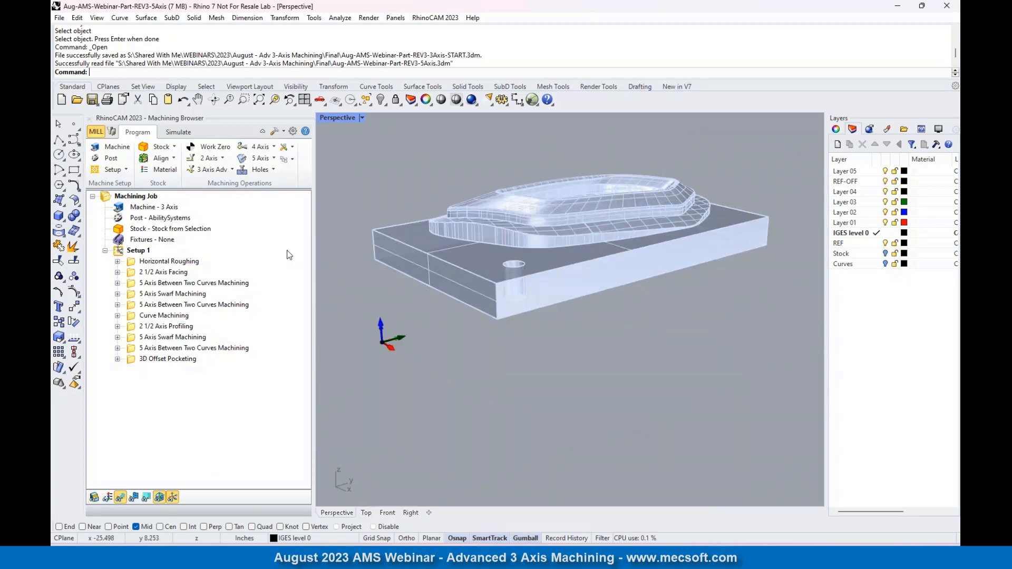
pyautogui.moveTo(577, 193); pyautogui.dragTo(501, 227, button='right')
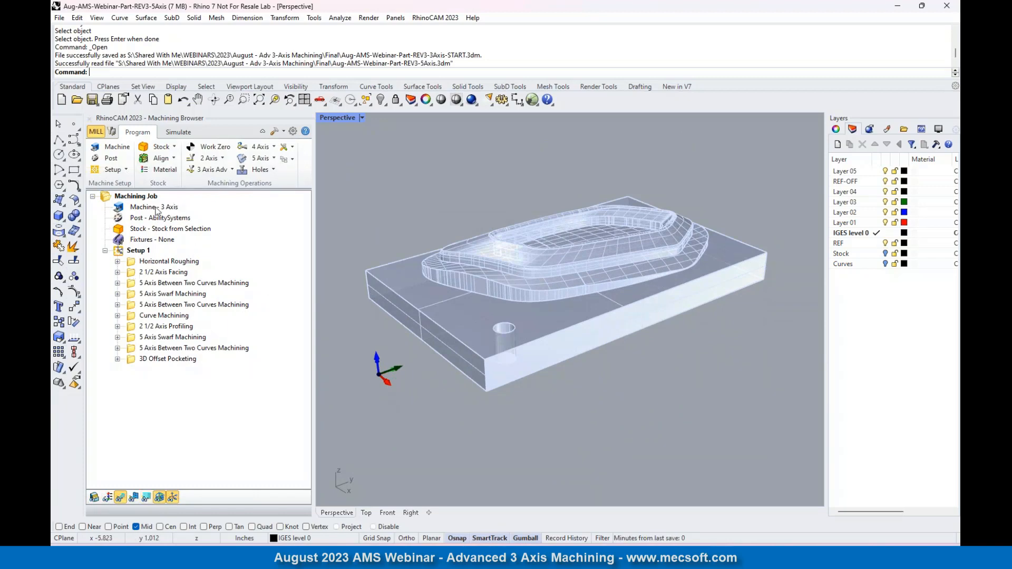
pyautogui.click(135, 261)
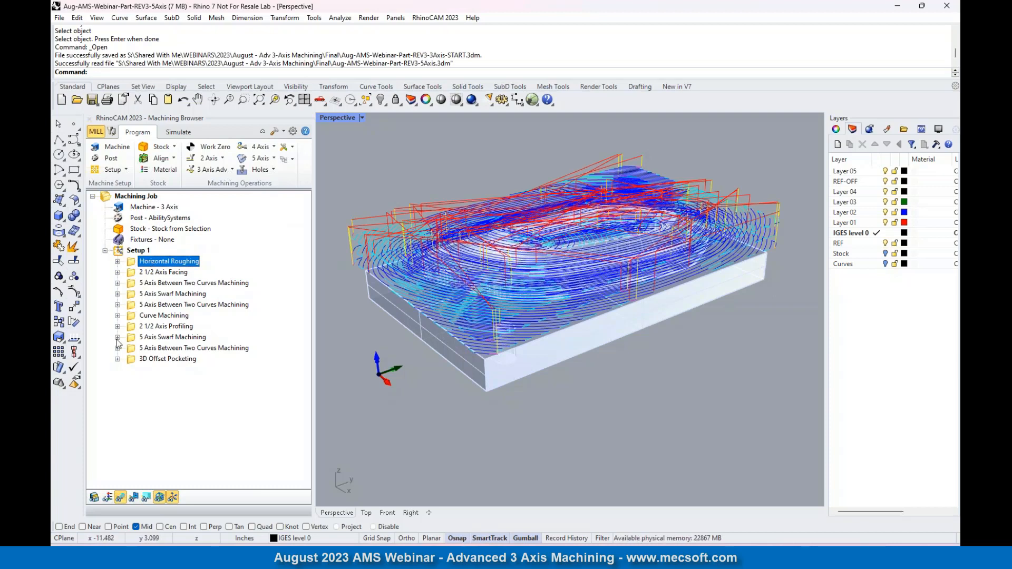
pyautogui.click(138, 272)
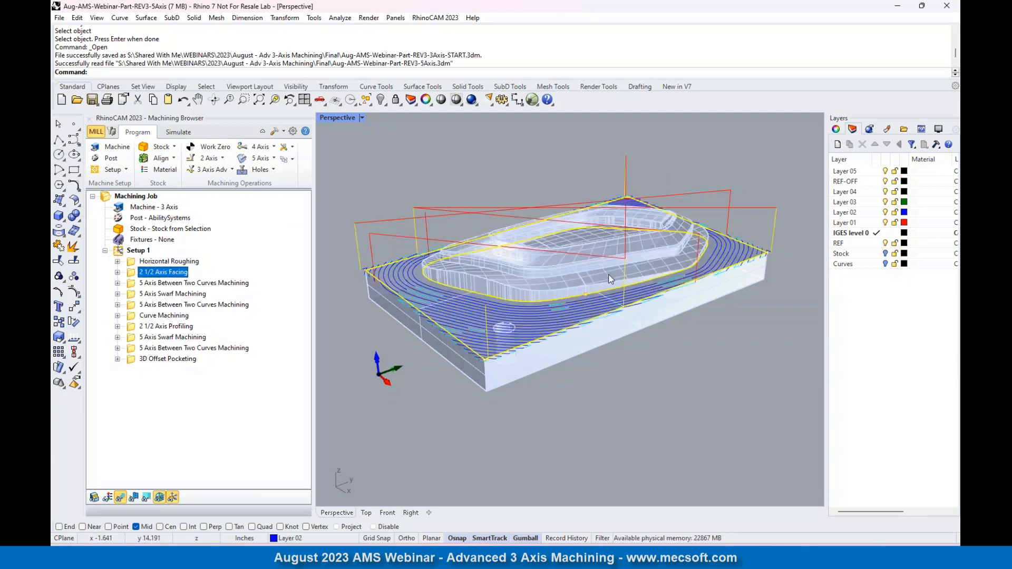
pyautogui.click(135, 284)
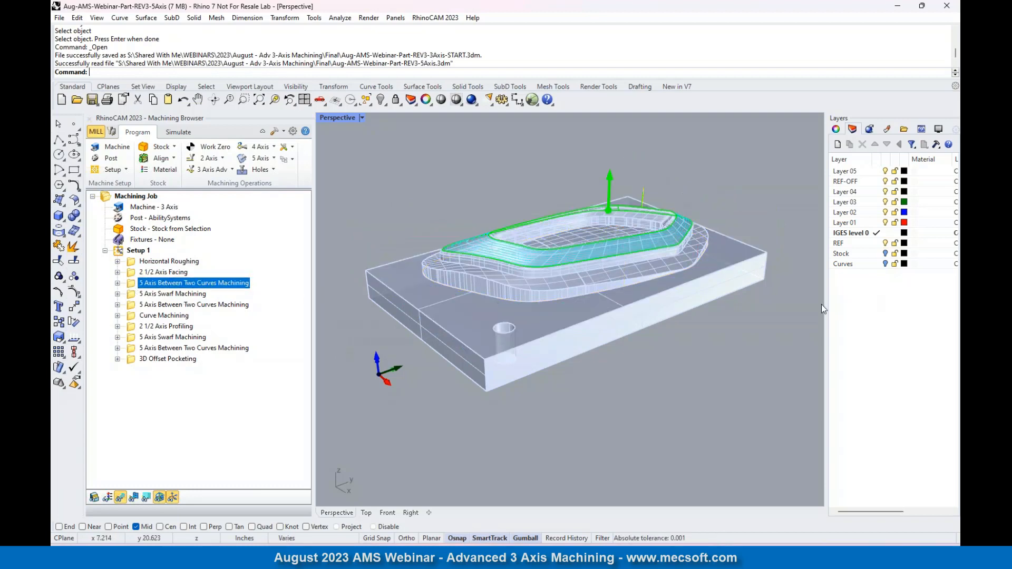
# Look through the available 5 axis machining methods, then examine the Between Two Curves toolpath on the part up close.
pyautogui.click(266, 159)
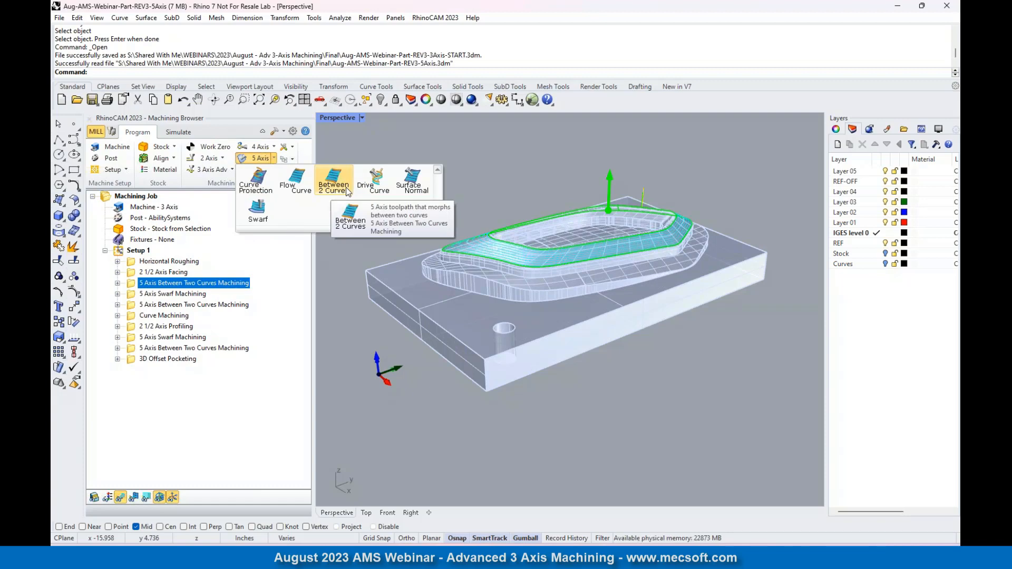
pyautogui.click(495, 163)
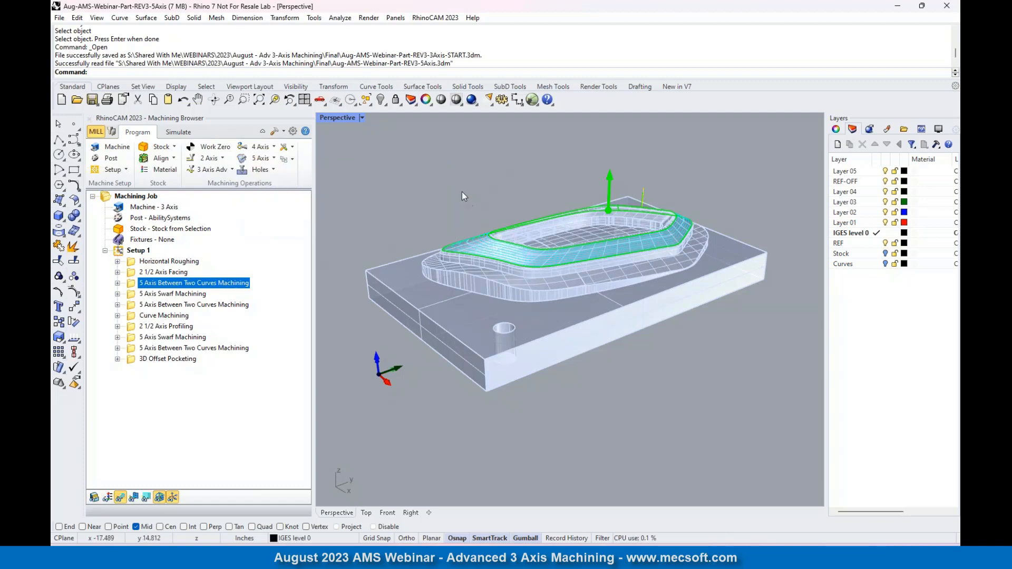
pyautogui.scroll(3, 461, 192)
pyautogui.scroll(4, 461, 193)
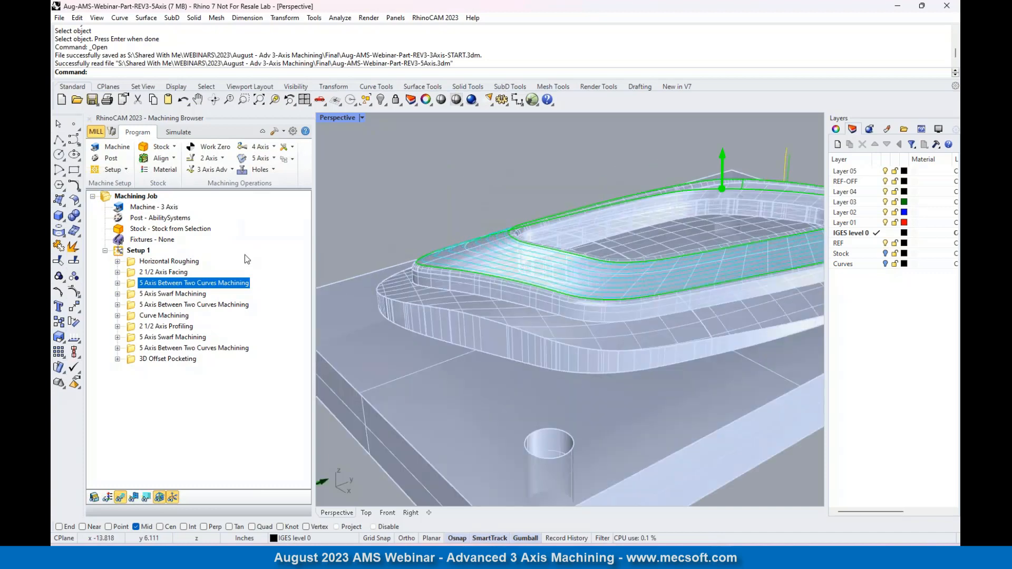
# Simulate the first 5 Axis Between Two Curves Machining operation with the part model shown and Simulate by Moves turned off.
pyautogui.click(178, 133)
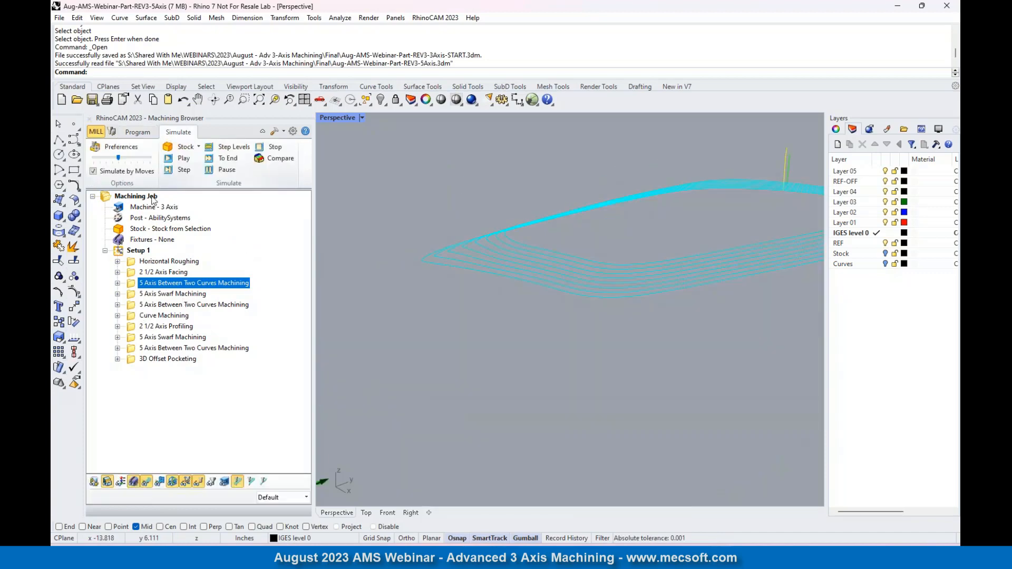
pyautogui.click(94, 482)
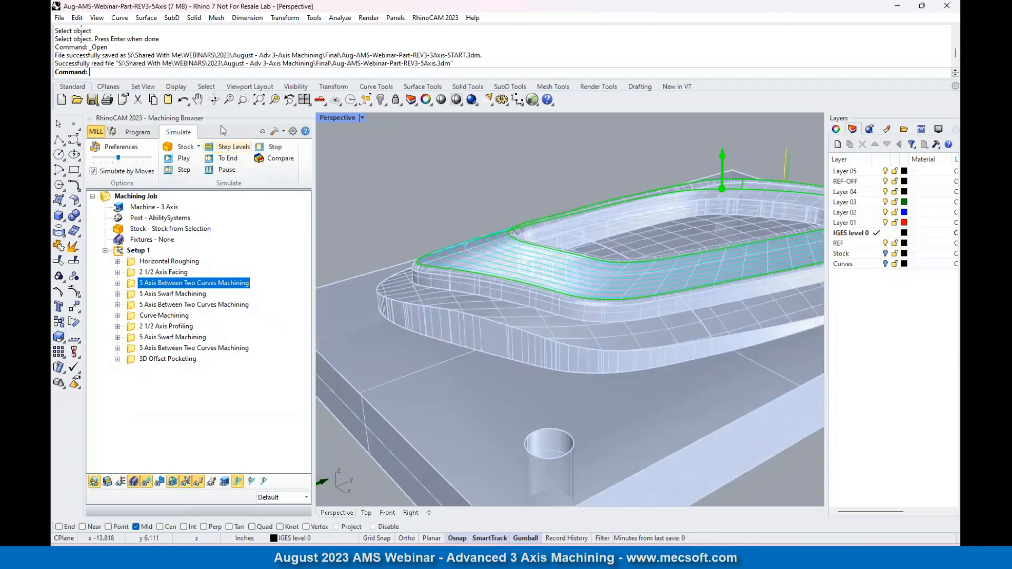
pyautogui.scroll(-4, 388, 189)
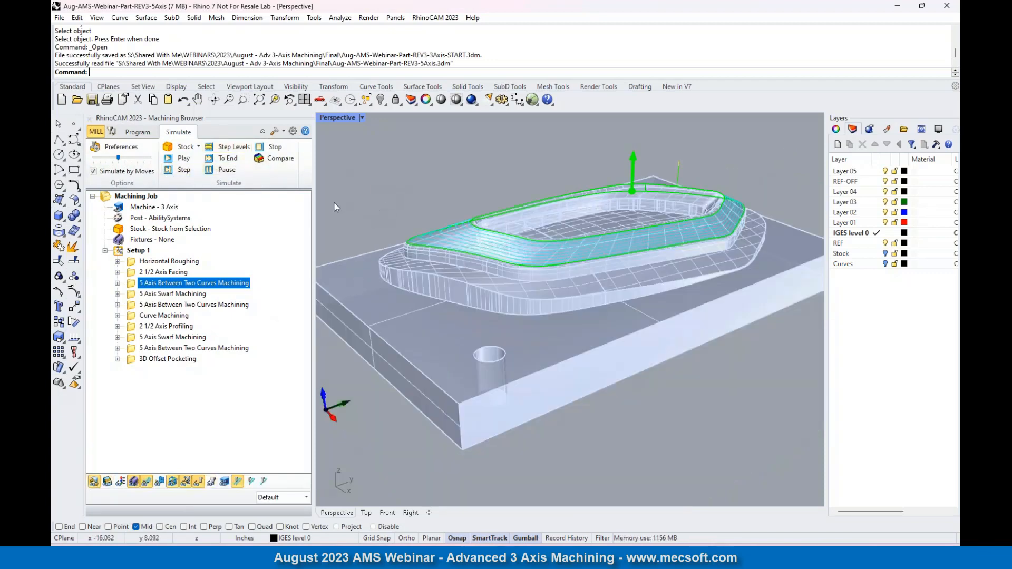
pyautogui.click(93, 171)
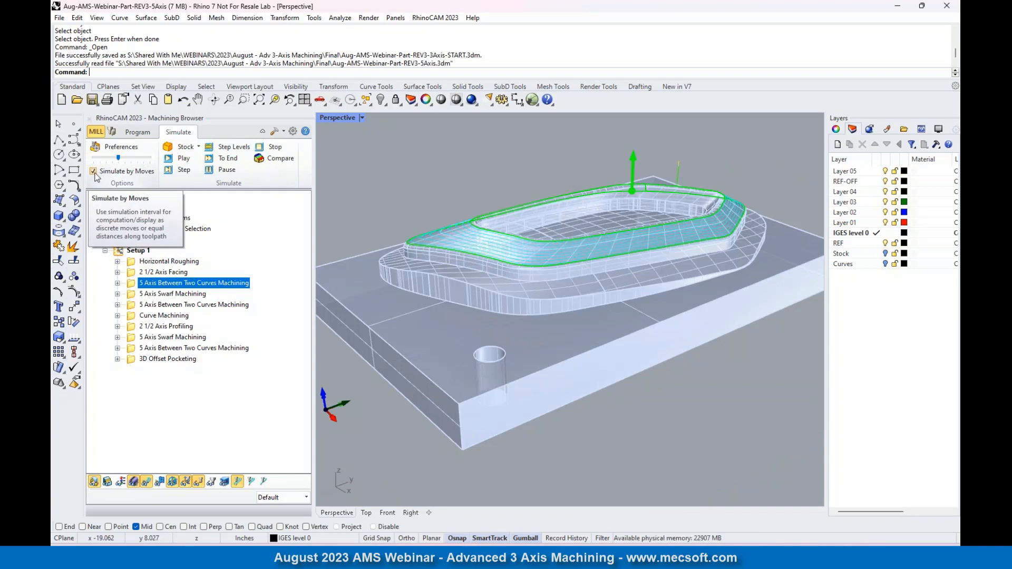
pyautogui.click(184, 159)
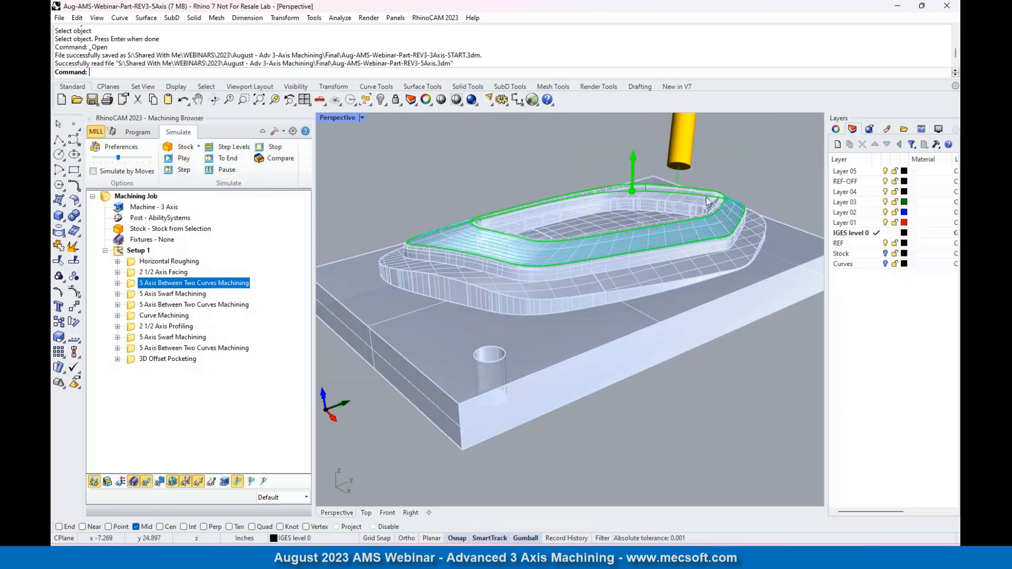
# Simulate the first 5 Axis Swarf Machining operation with the simulation speed lowered to its minimum.
pyautogui.click(135, 294)
pyautogui.scroll(5, 476, 267)
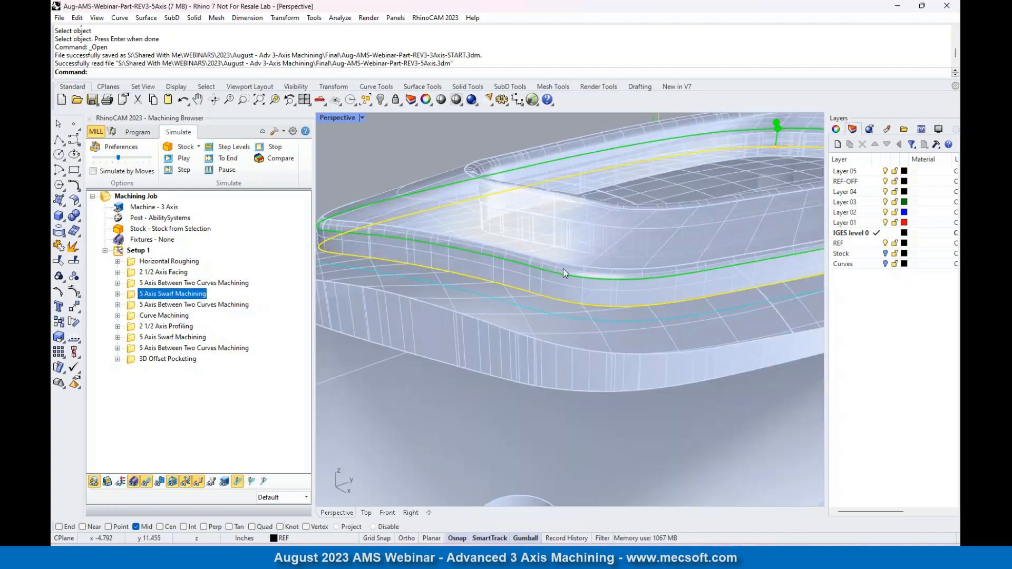
pyautogui.scroll(-4, 563, 268)
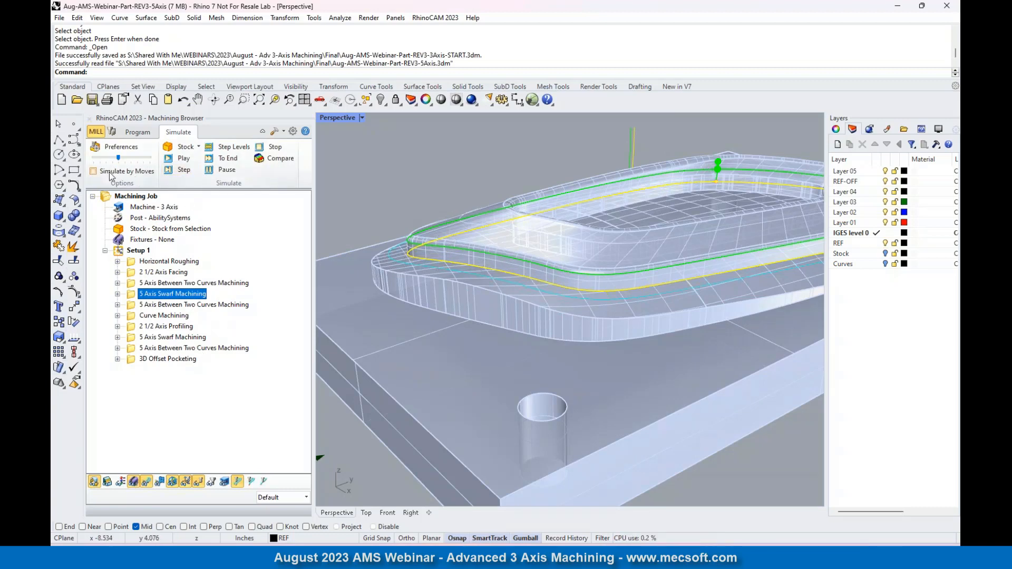
pyautogui.moveTo(118, 156); pyautogui.dragTo(84, 162)
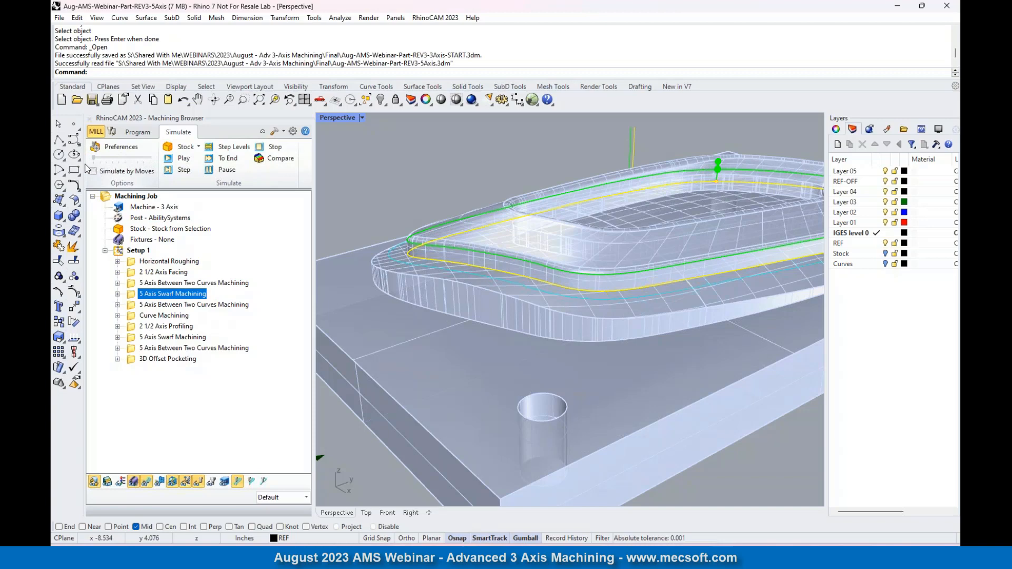
pyautogui.click(188, 160)
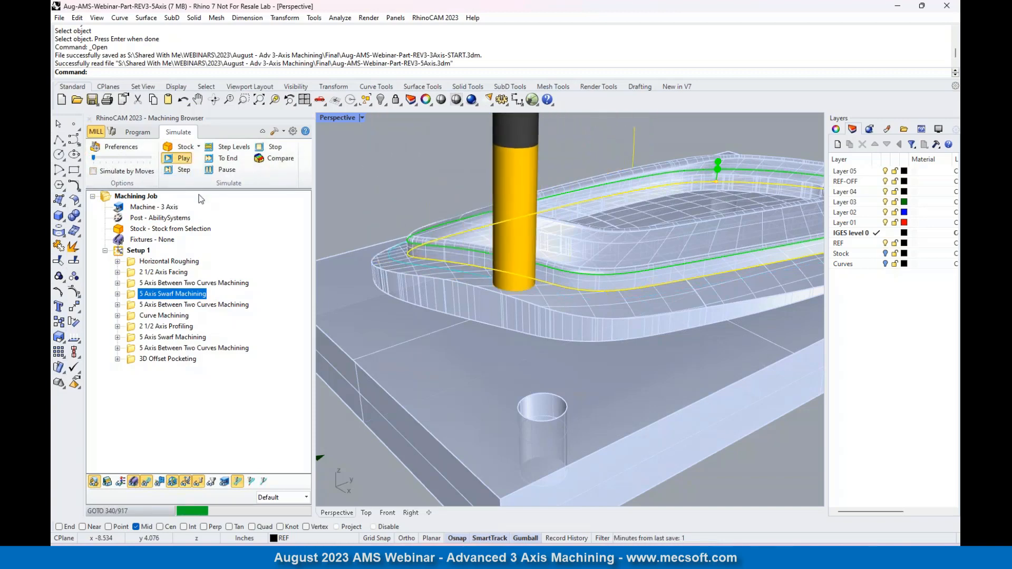
pyautogui.scroll(-3, 432, 331)
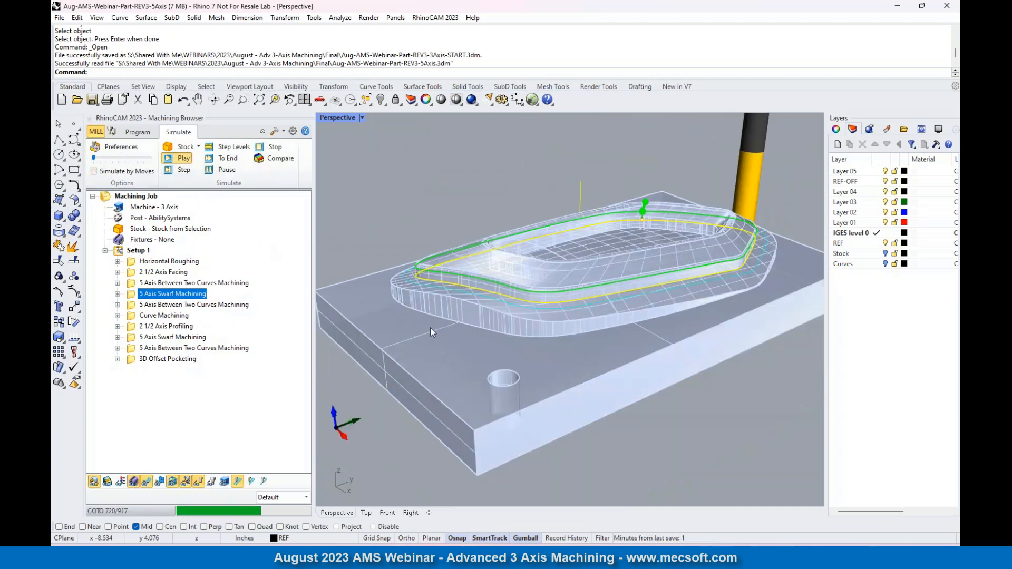
pyautogui.scroll(-2, 430, 327)
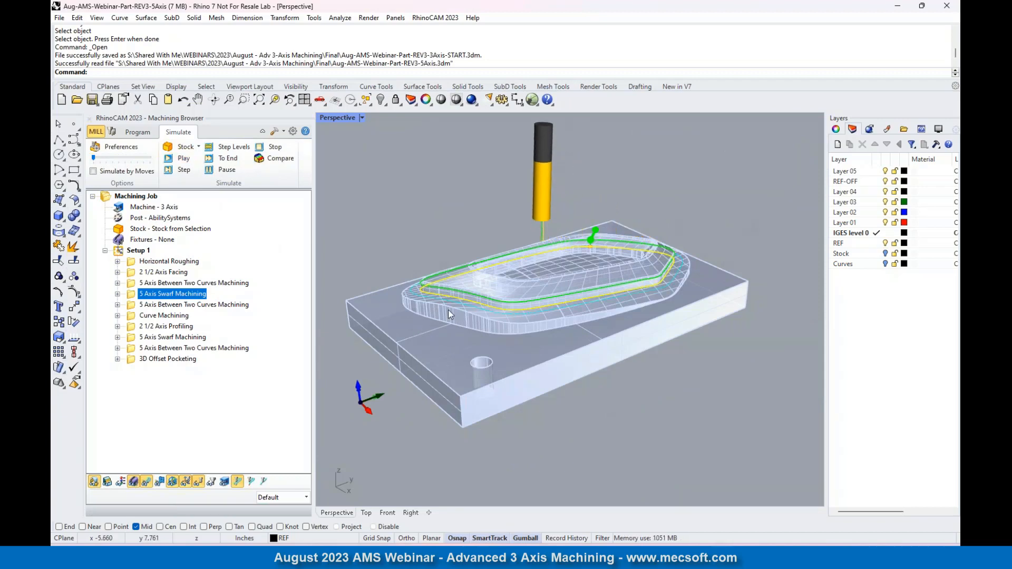
# Examine the toolpath of the first 5 Axis Swarf Machining operation up close on the part.
pyautogui.scroll(5, 464, 295)
pyautogui.scroll(3, 515, 207)
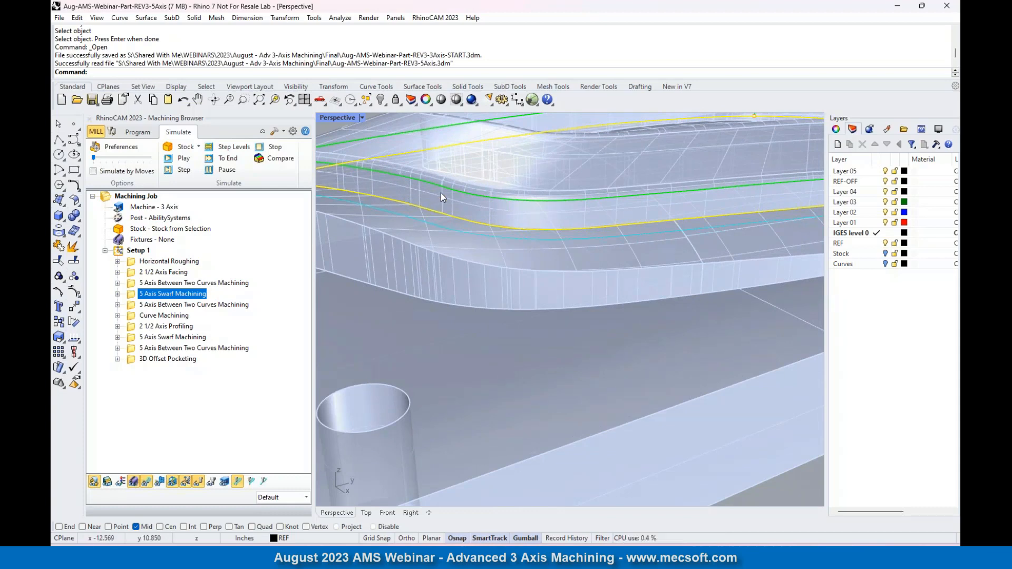
pyautogui.scroll(-8, 518, 282)
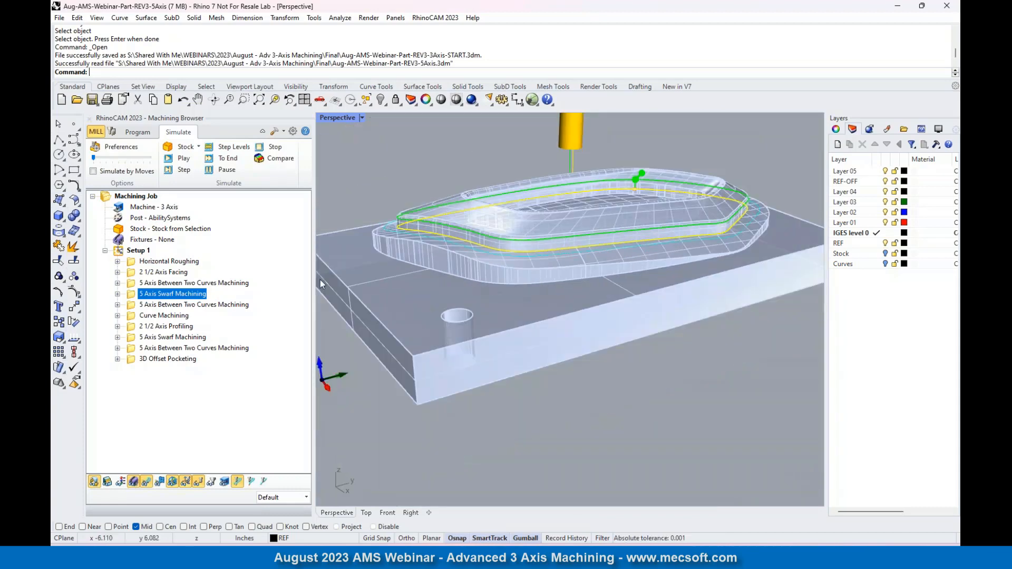
# Simulate the second 5 Axis Between Two Curves Machining operation, raising the simulation speed to about the middle of its range.
pyautogui.click(162, 306)
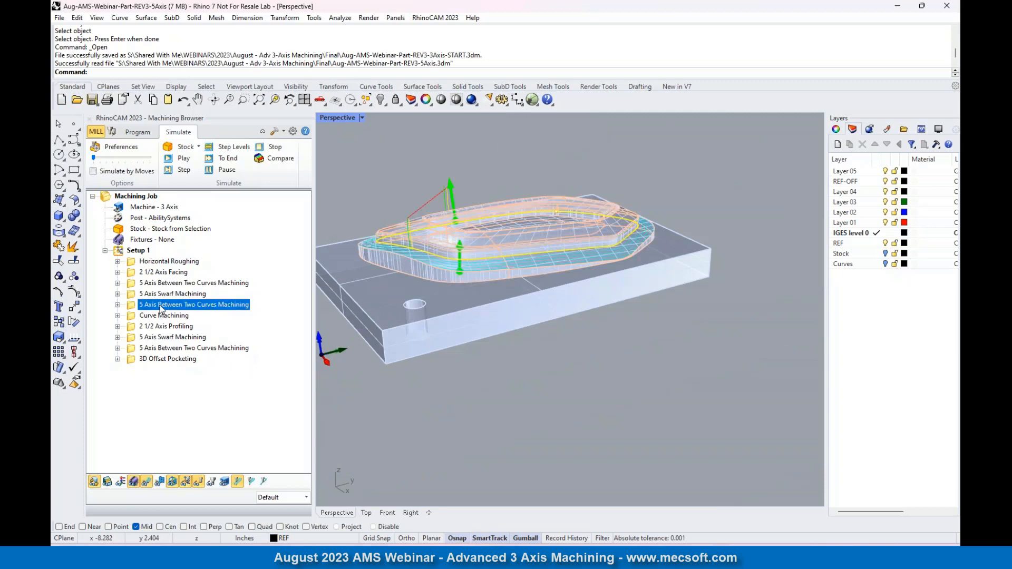
pyautogui.scroll(8, 406, 311)
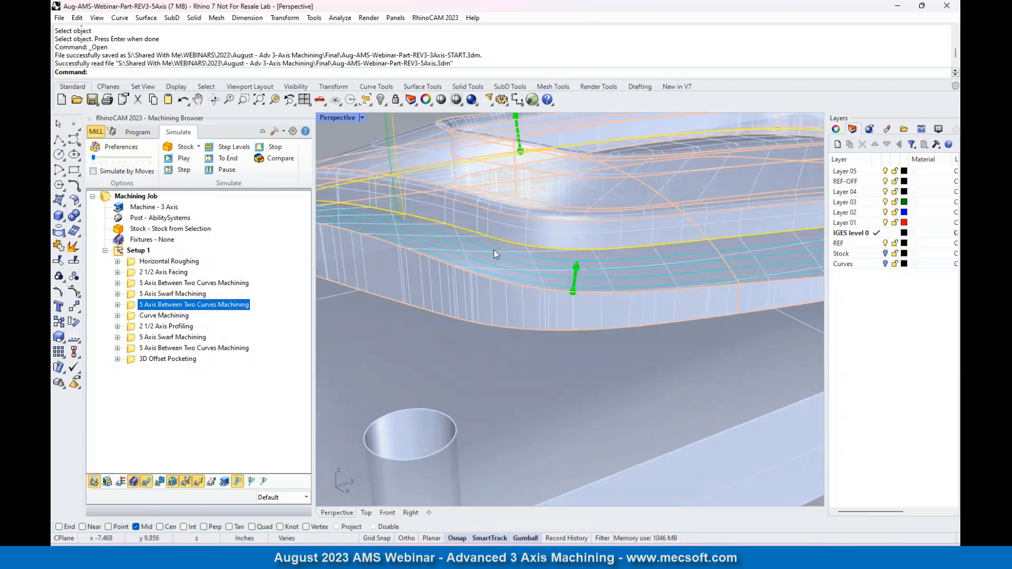
pyautogui.scroll(2, 520, 224)
pyautogui.scroll(-10, 621, 320)
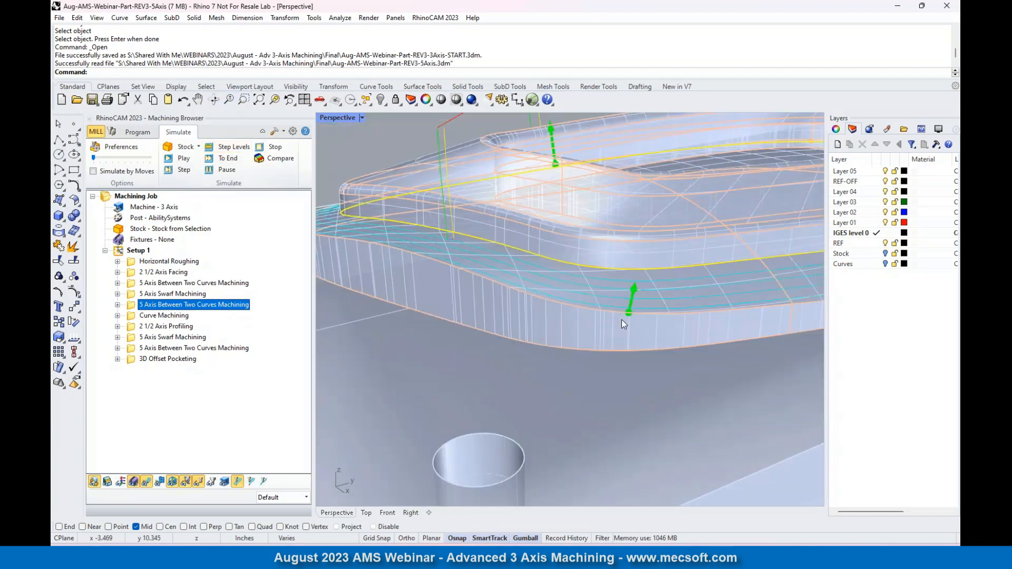
pyautogui.scroll(4, 793, 358)
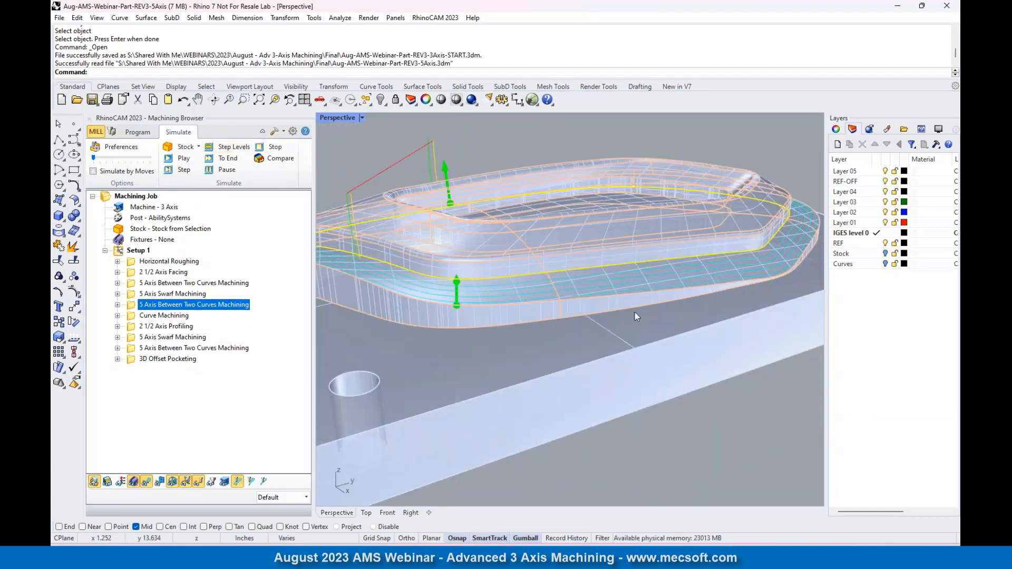
pyautogui.click(180, 160)
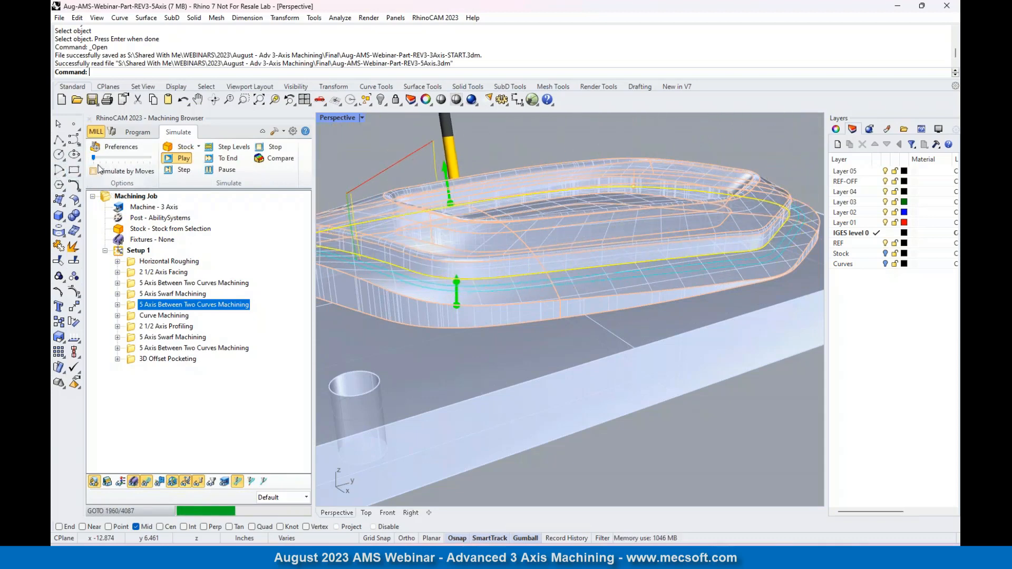
pyautogui.moveTo(94, 158); pyautogui.dragTo(125, 159)
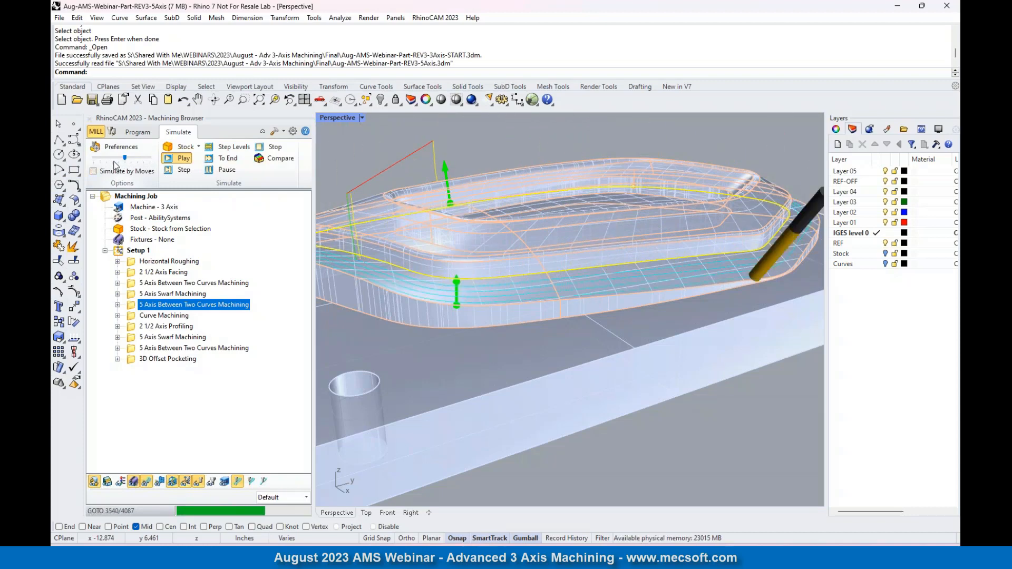
# Display in turn the toolpaths of Curve Machining and 2 1/2 Axis Profiling on the part.
pyautogui.click(135, 316)
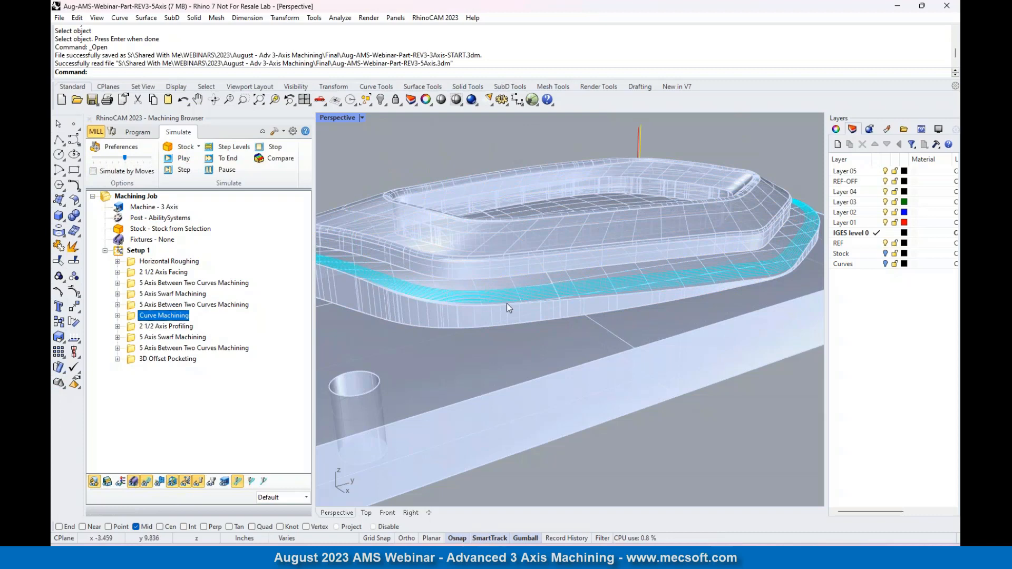
pyautogui.scroll(3, 507, 307)
pyautogui.scroll(-3, 557, 285)
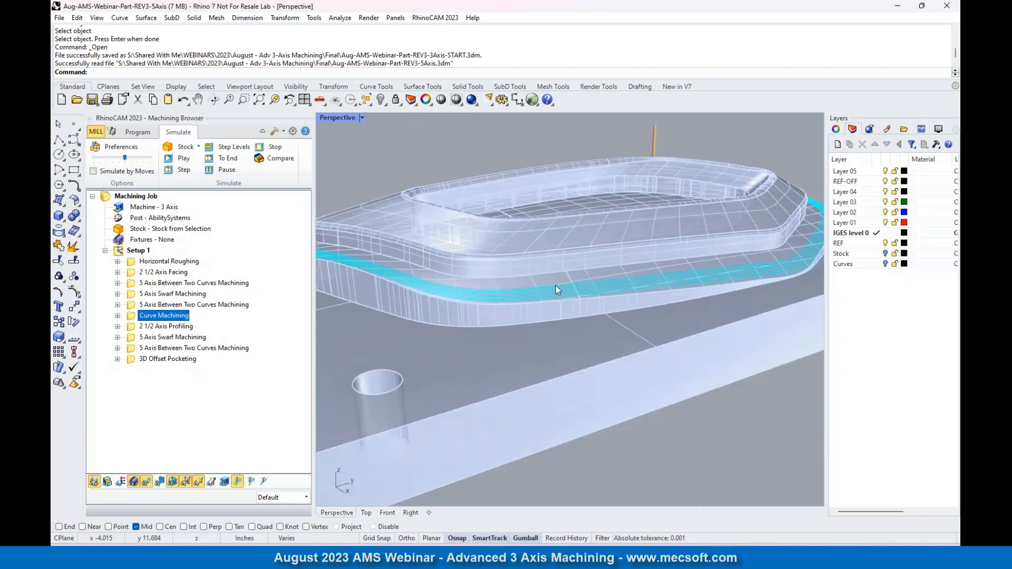
pyautogui.click(174, 328)
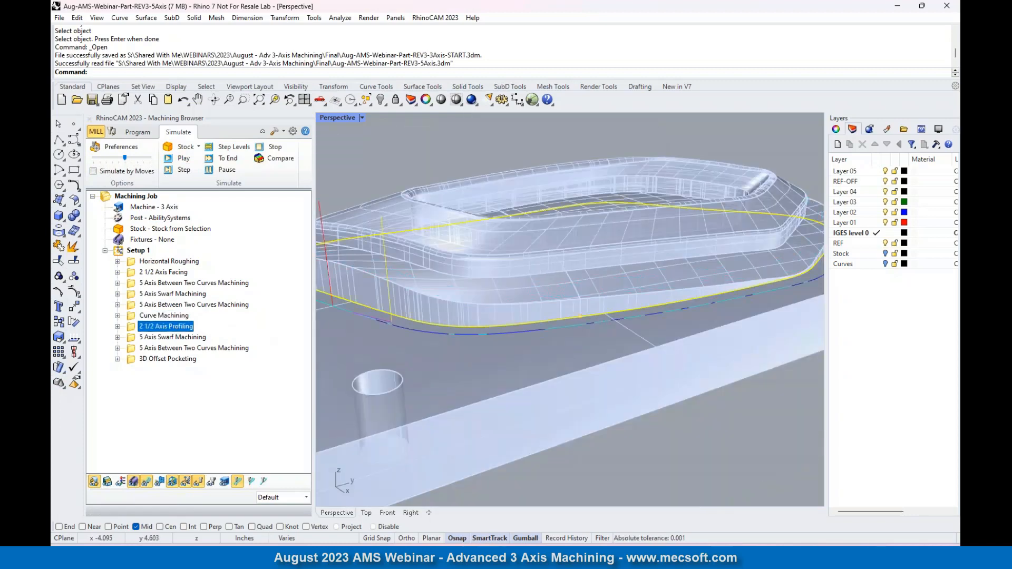
# Display the toolpath of the second 5 Axis Swarf Machining operation and examine it up close along the part's outer wall.
pyautogui.click(178, 337)
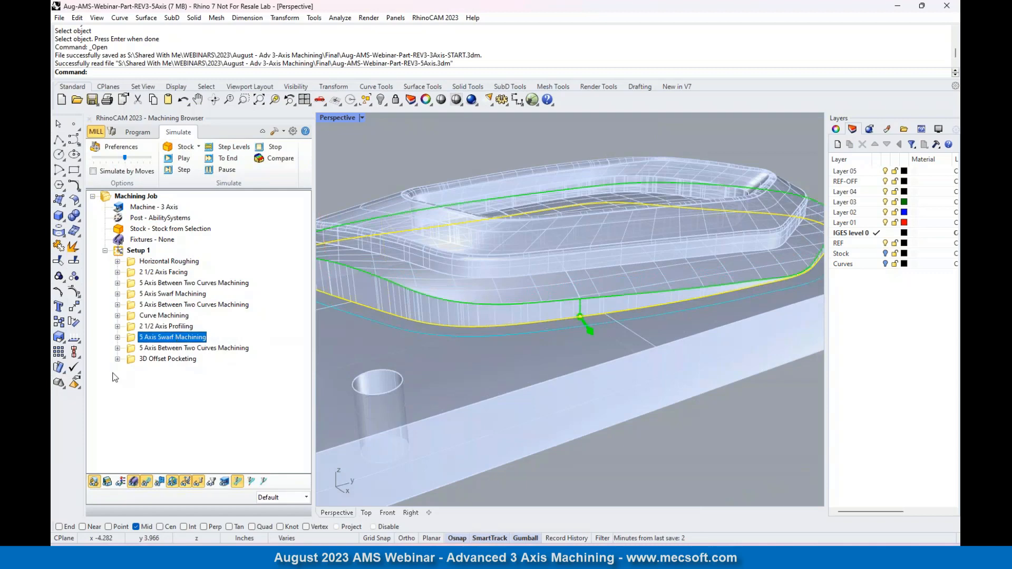
pyautogui.scroll(2, 498, 309)
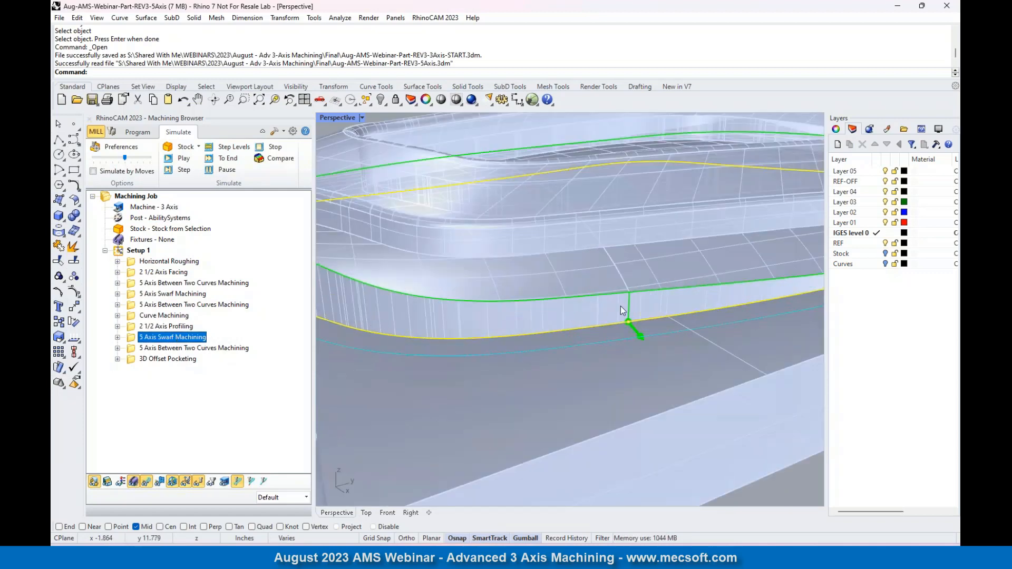
pyautogui.scroll(-3, 436, 321)
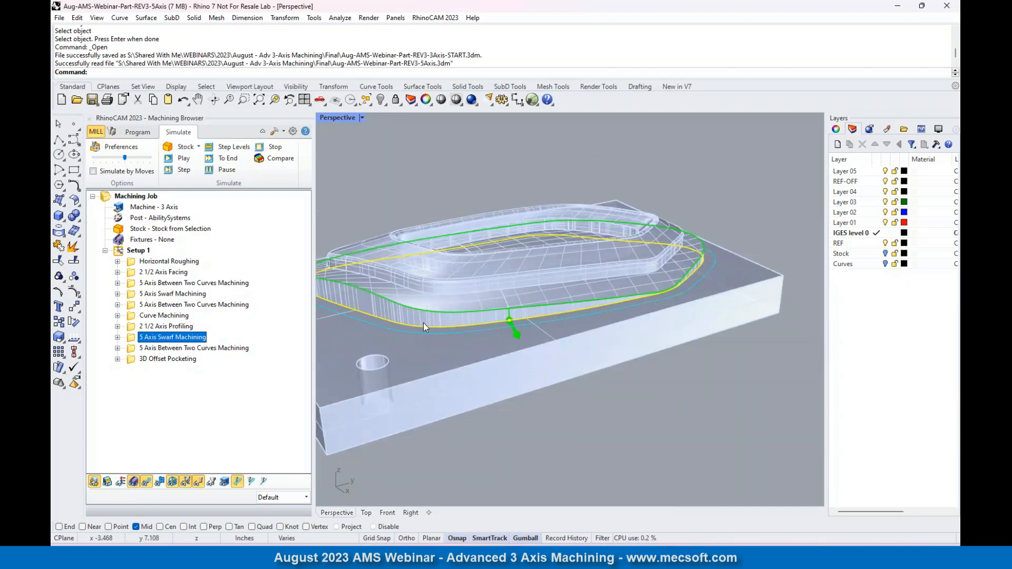
pyautogui.scroll(3, 359, 298)
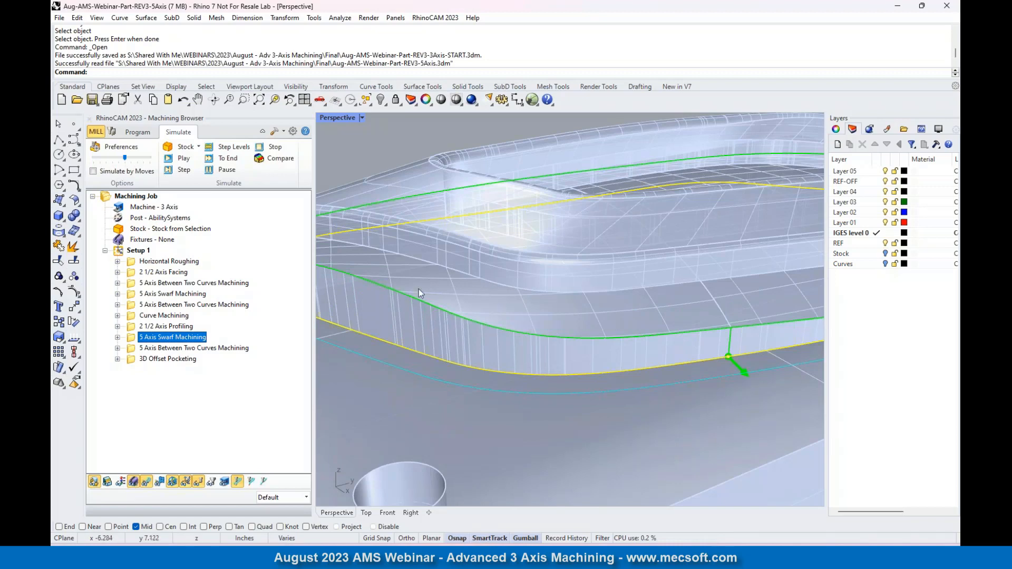
pyautogui.scroll(-3, 420, 293)
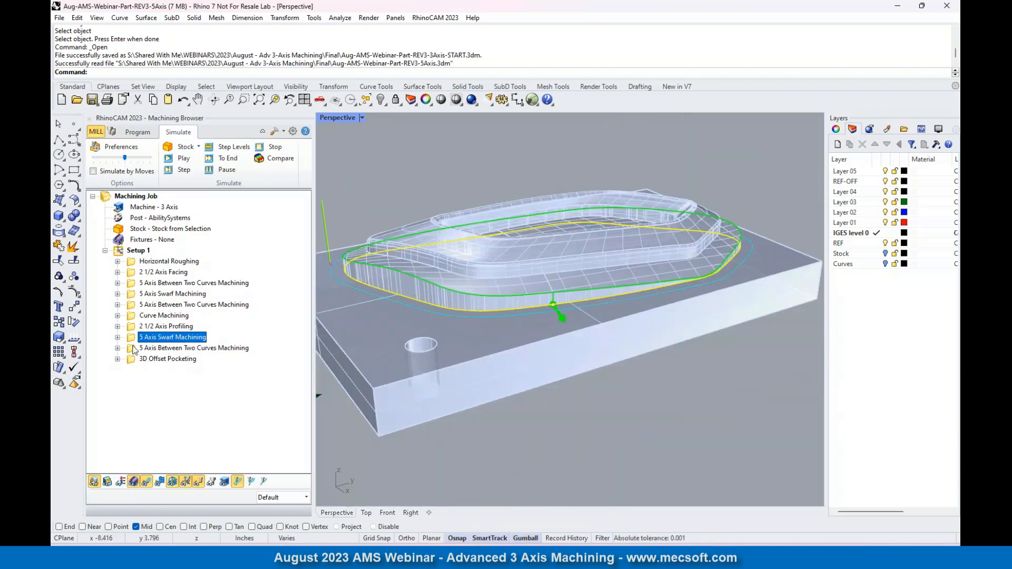
# Examine the last 5 Axis Between Two Curves Machining toolpath up close, and briefly display 3D Offset Pocketing.
pyautogui.click(136, 349)
pyautogui.scroll(3, 417, 252)
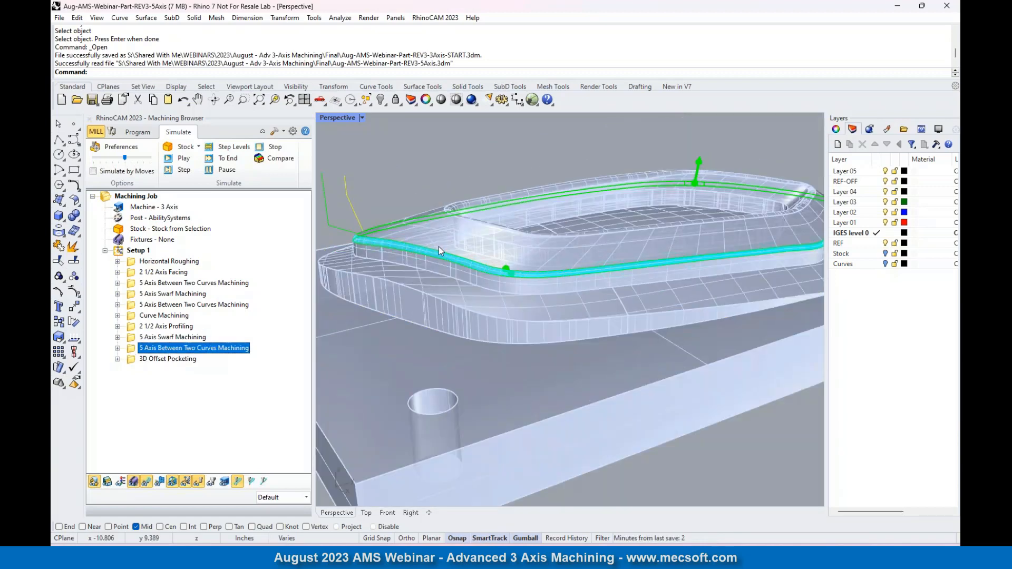
pyautogui.scroll(5, 439, 247)
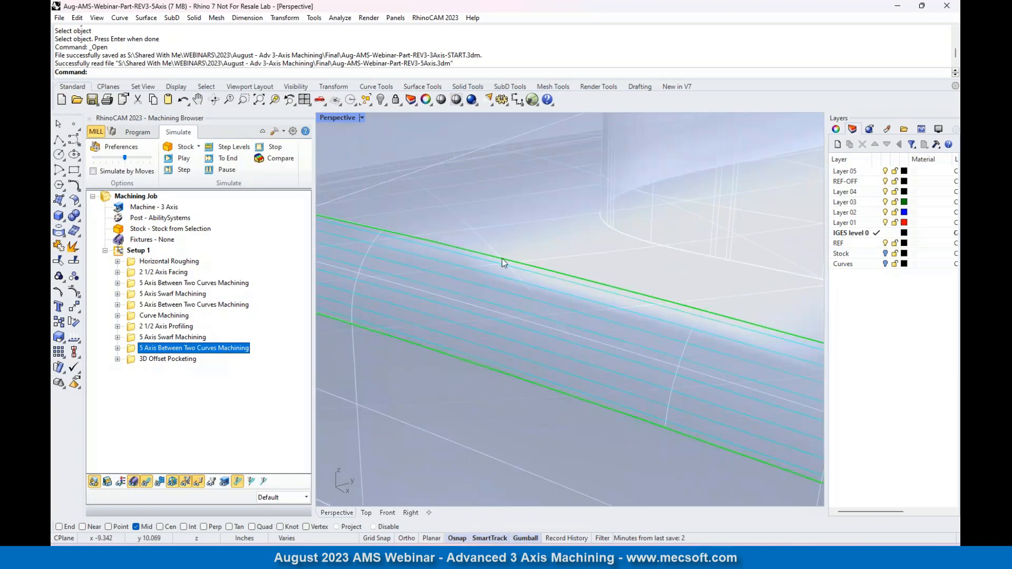
pyautogui.scroll(-5, 483, 266)
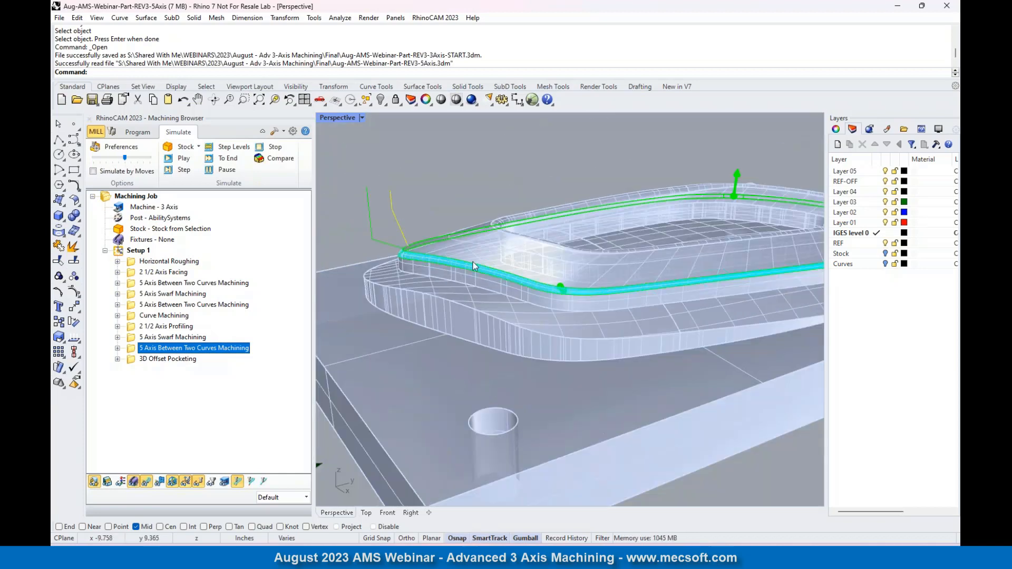
pyautogui.scroll(-3, 436, 262)
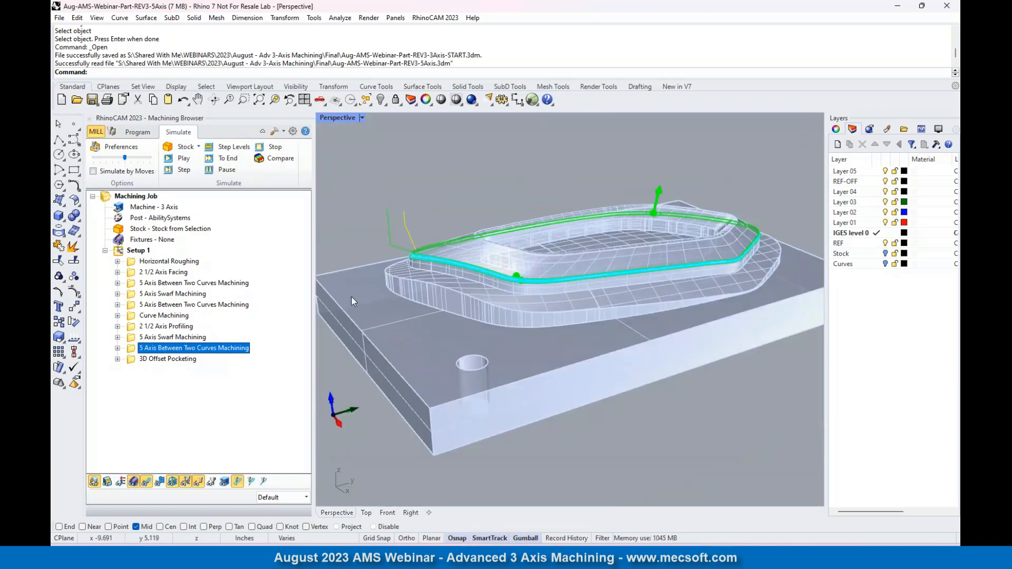
pyautogui.click(133, 362)
pyautogui.click(135, 349)
# Turn on machine visibility for the simulation and simulate the Horizontal Roughing operation.
pyautogui.click(225, 482)
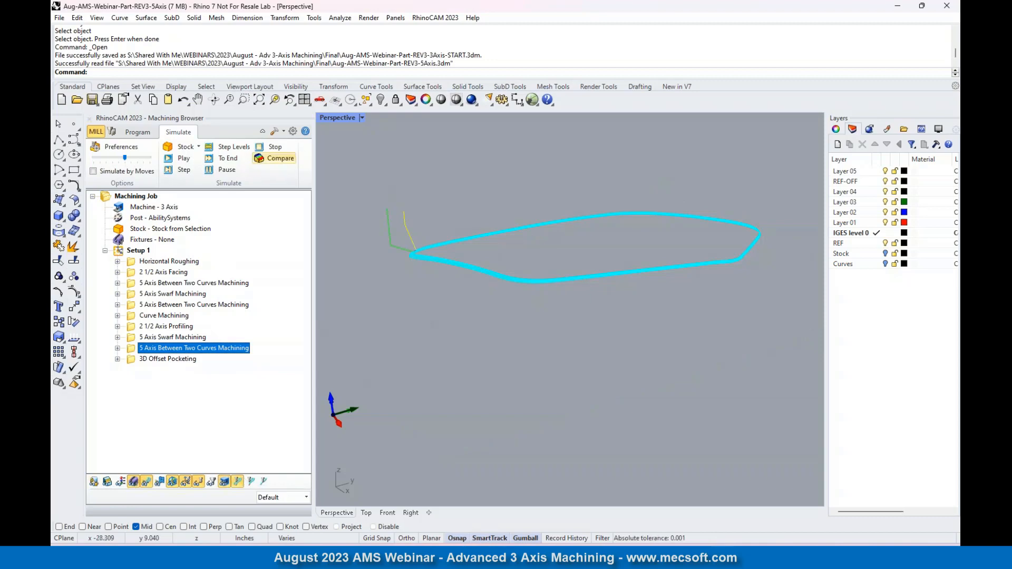
pyautogui.click(147, 261)
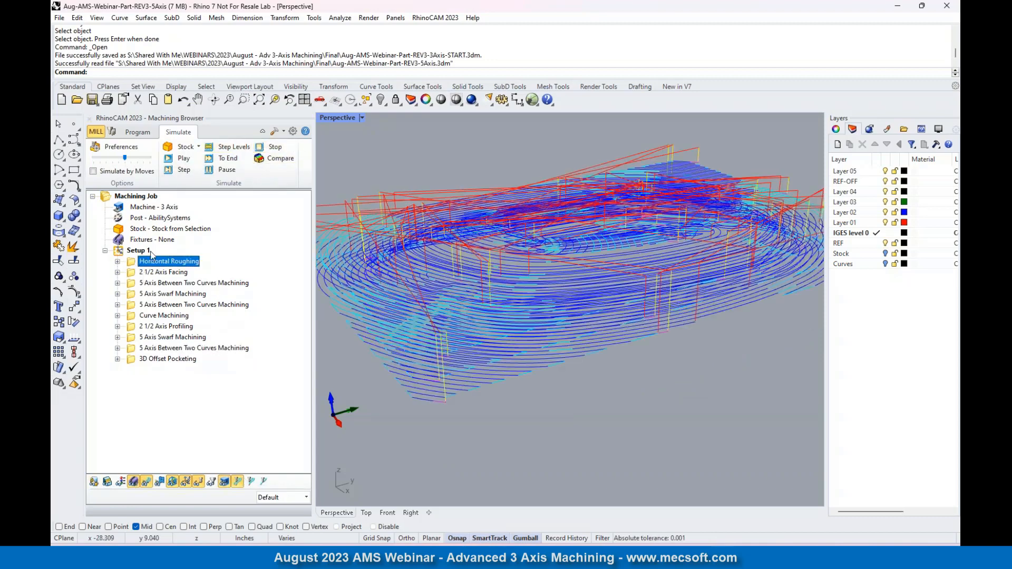
pyautogui.click(185, 161)
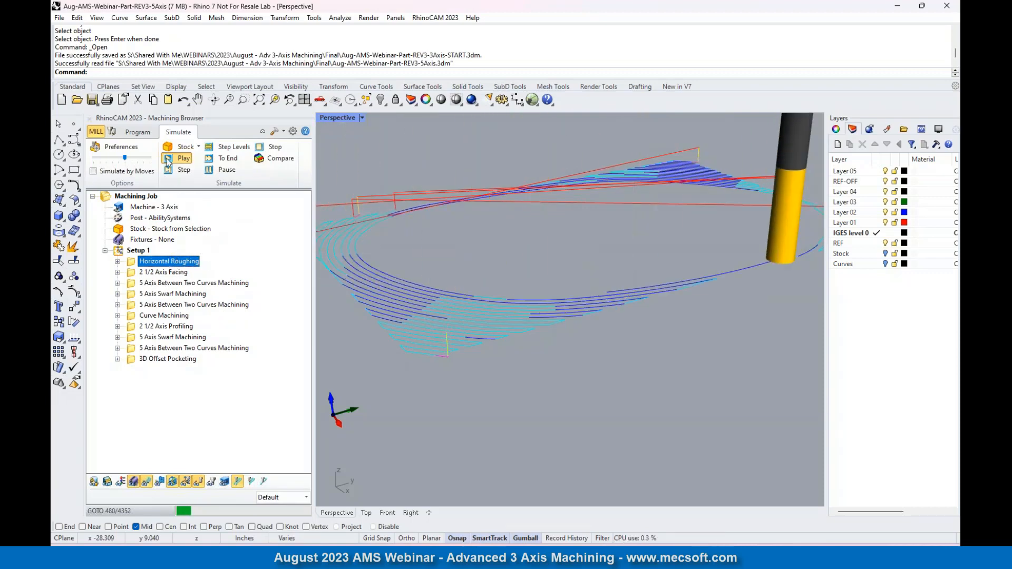
pyautogui.click(137, 132)
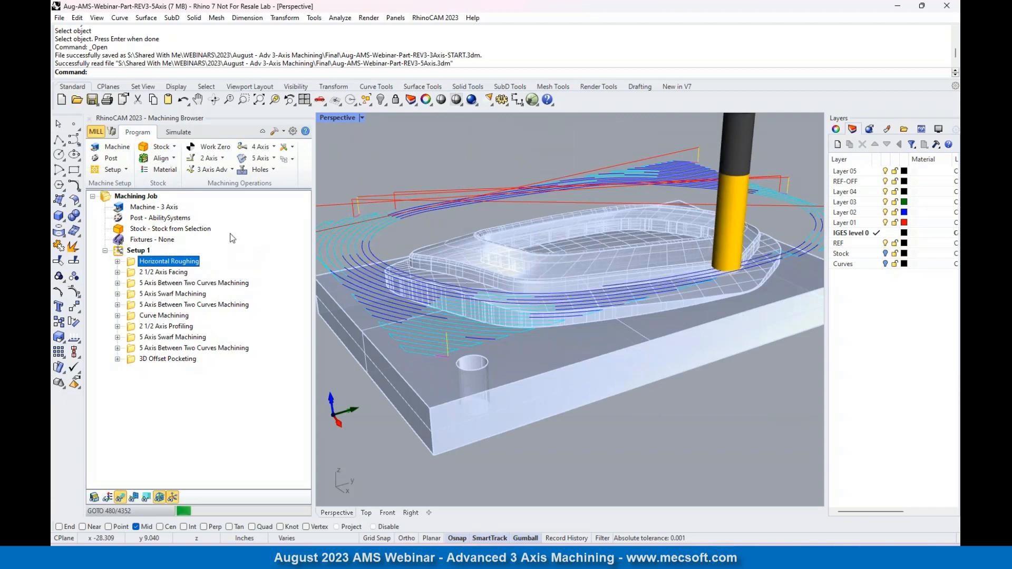
pyautogui.click(178, 132)
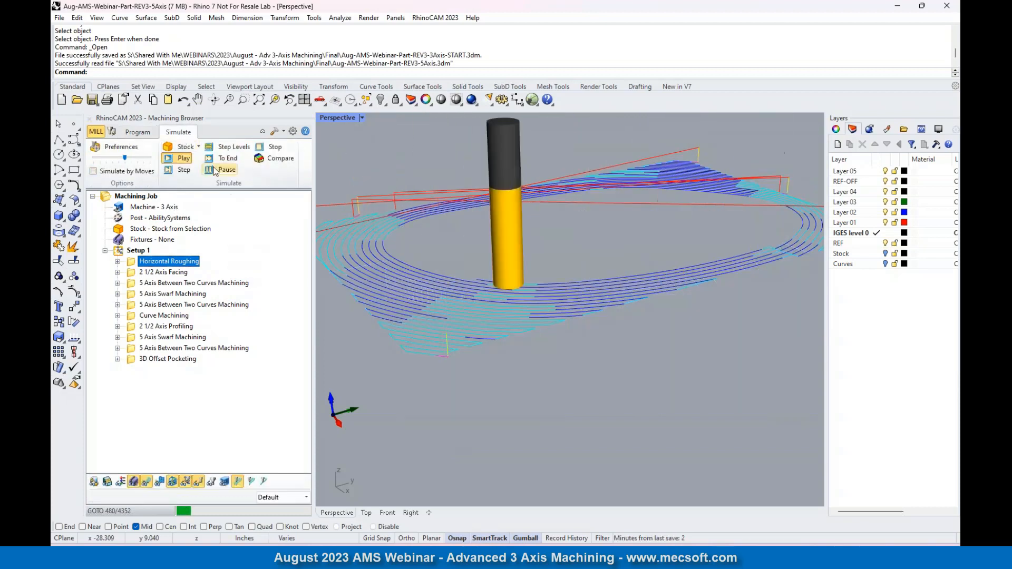
# Switch the machine tool definition to Load From File, choose the 3AxMahoMH600E2 machine and view it around the part.
pyautogui.click(139, 132)
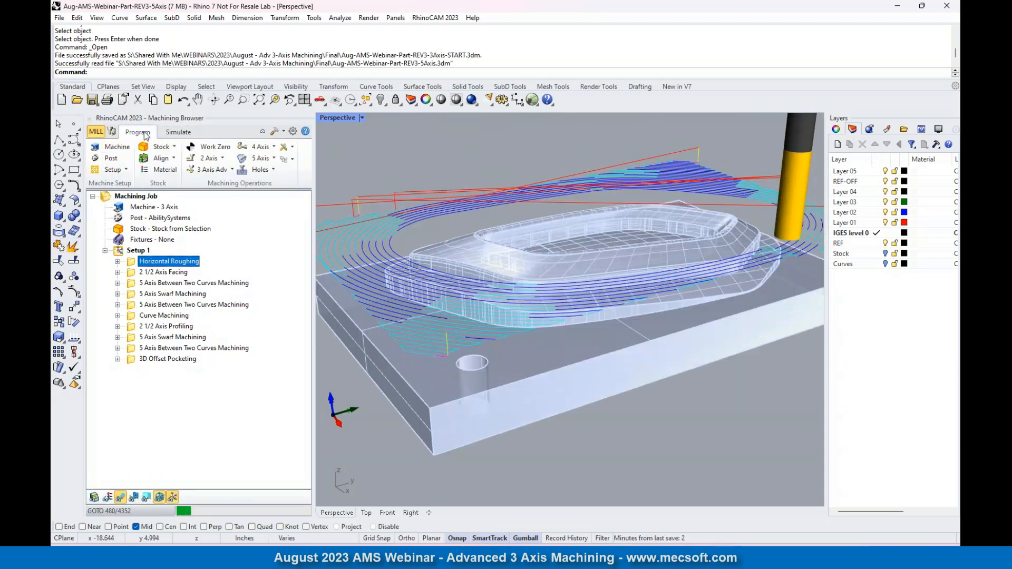
pyautogui.click(113, 146)
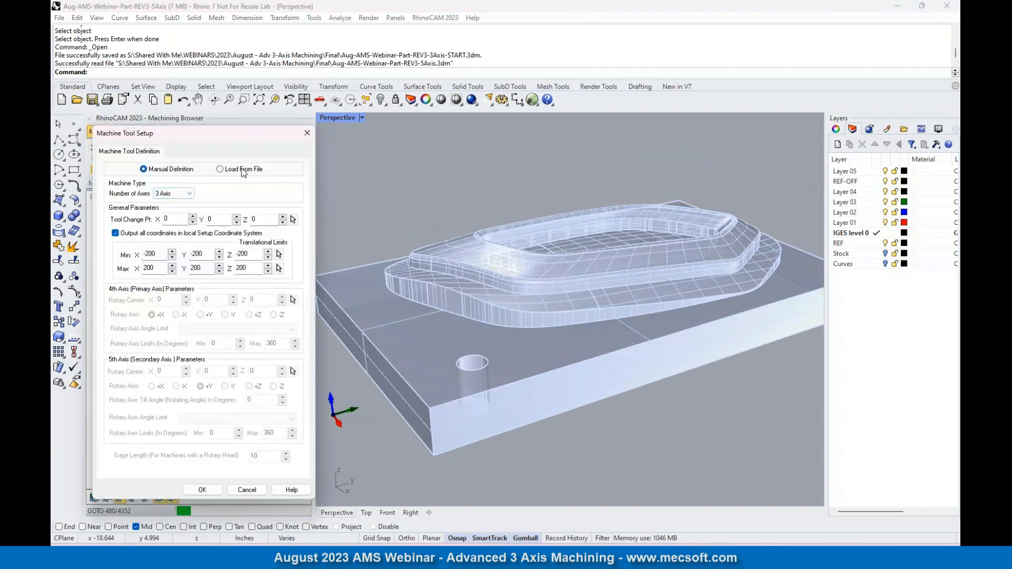
pyautogui.click(225, 170)
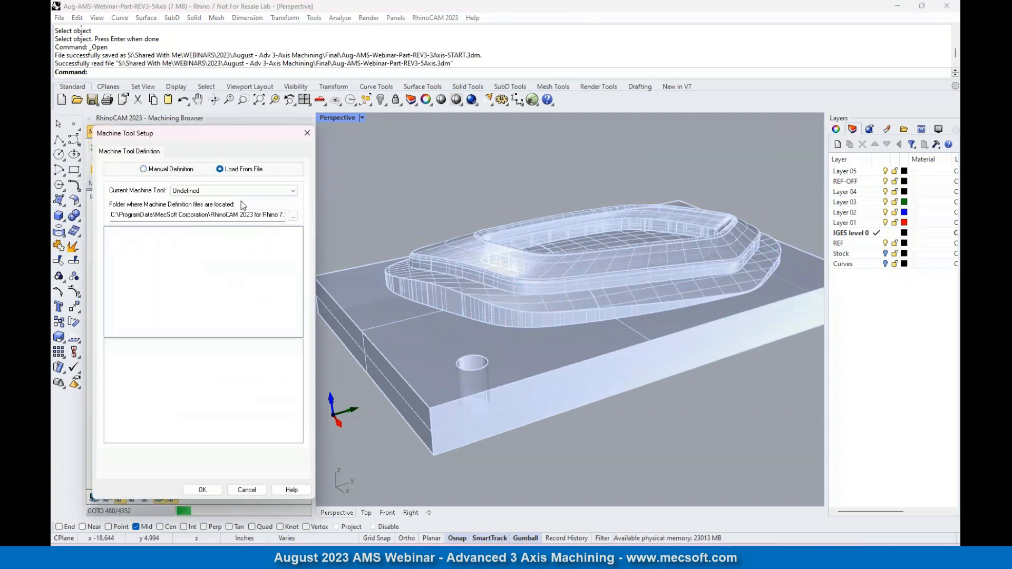
pyautogui.click(248, 190)
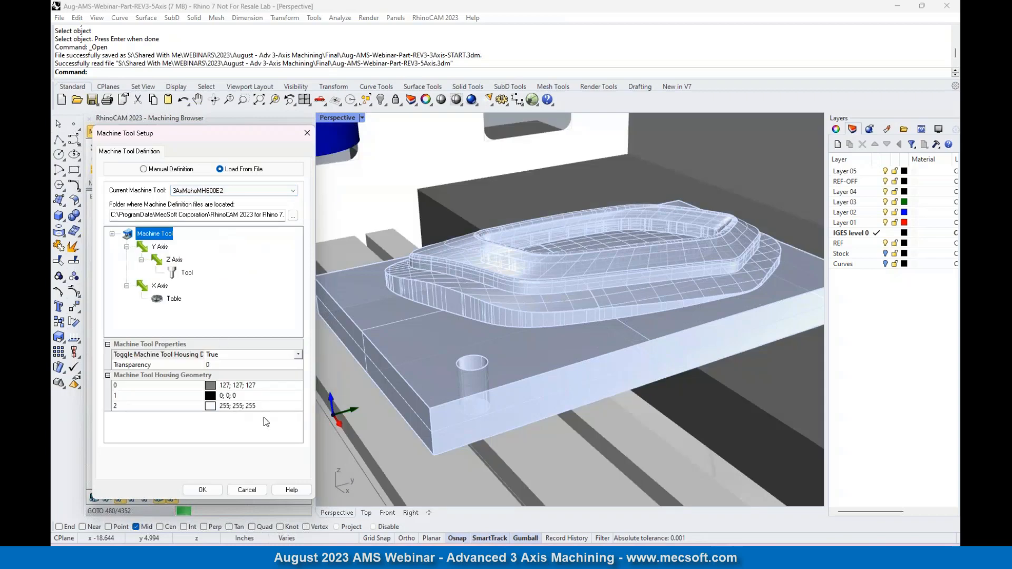
pyautogui.scroll(-10, 506, 240)
pyautogui.moveTo(506, 240); pyautogui.dragTo(355, 111, button='right')
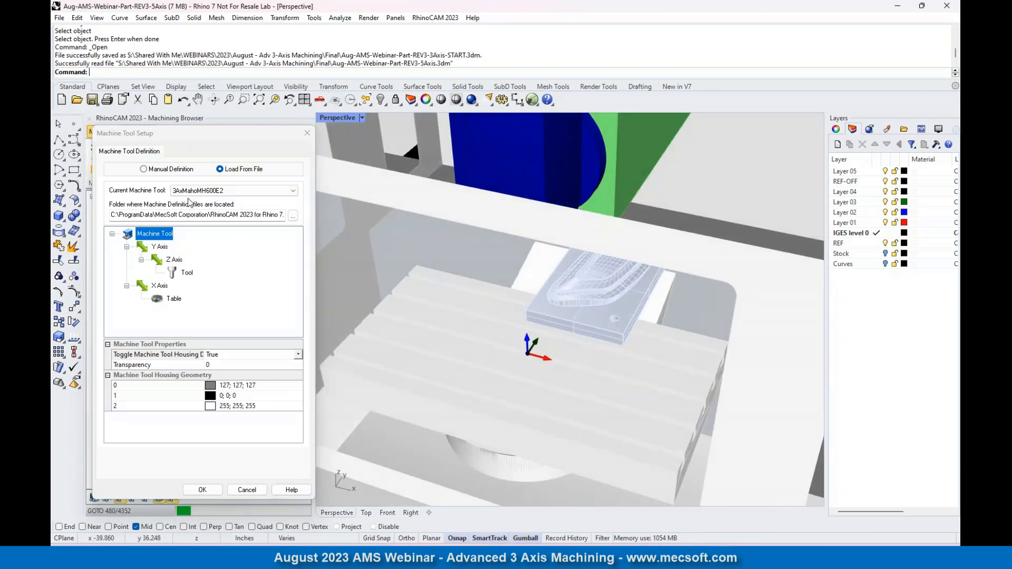
# Change the current machine tool to 3AxMoriSeikiNV5000 and view its table and spindle around the part.
pyautogui.click(293, 190)
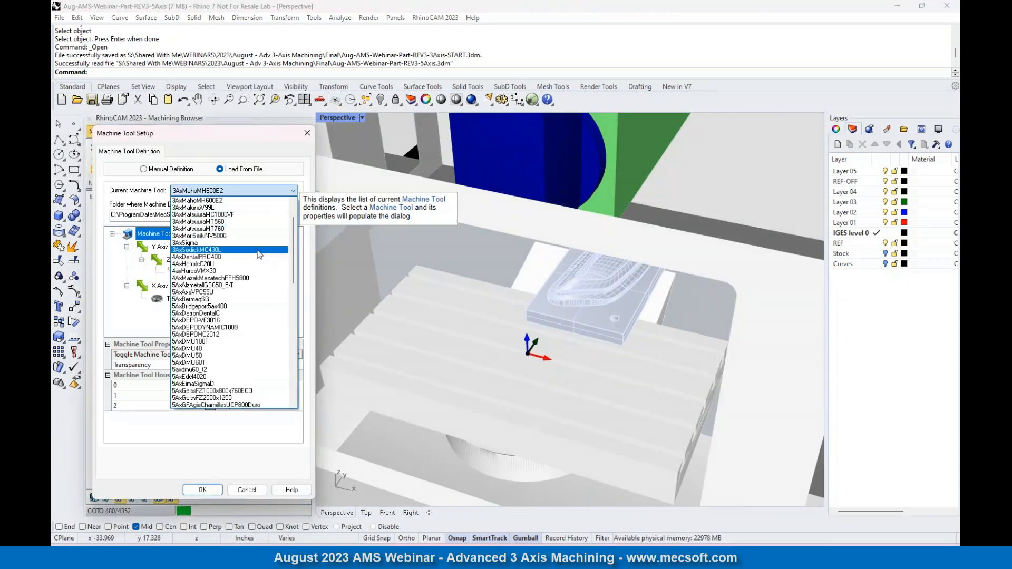
pyautogui.click(236, 241)
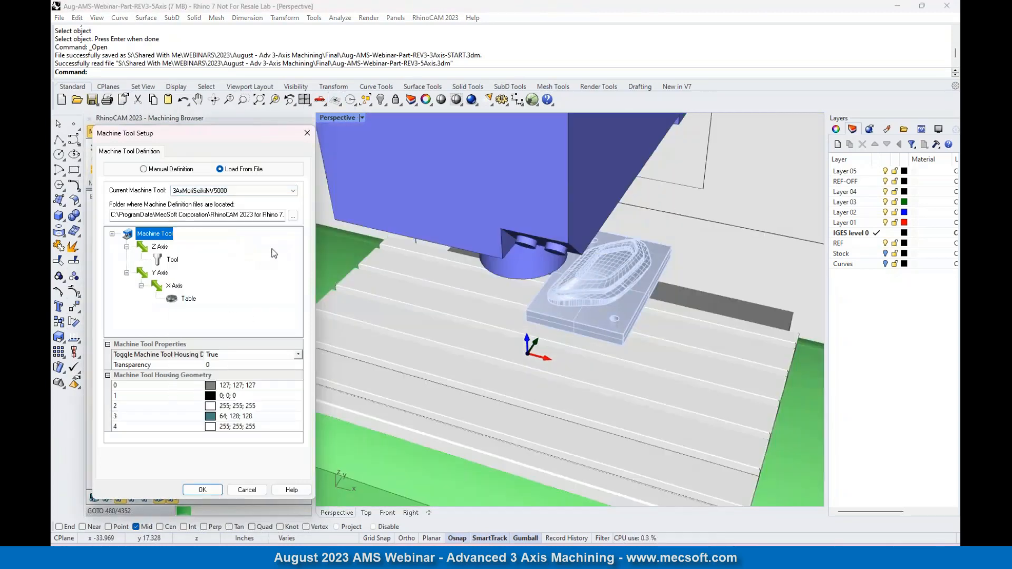
pyautogui.moveTo(517, 307); pyautogui.dragTo(524, 363, button='right')
# Look through the available machine tools and set the current one to 3AxMatsuuraMT560.
pyautogui.click(293, 191)
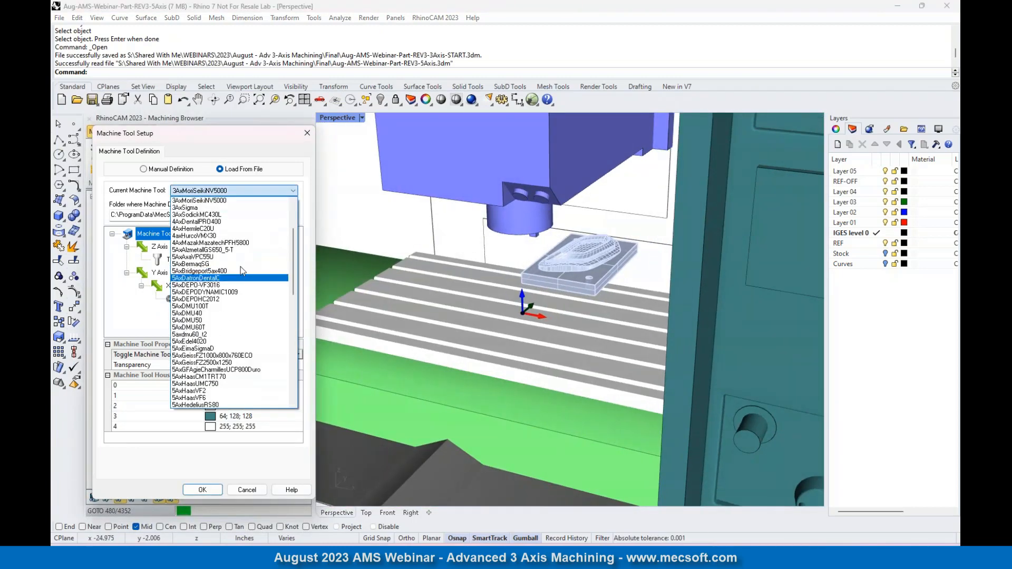
pyautogui.scroll(4, 232, 248)
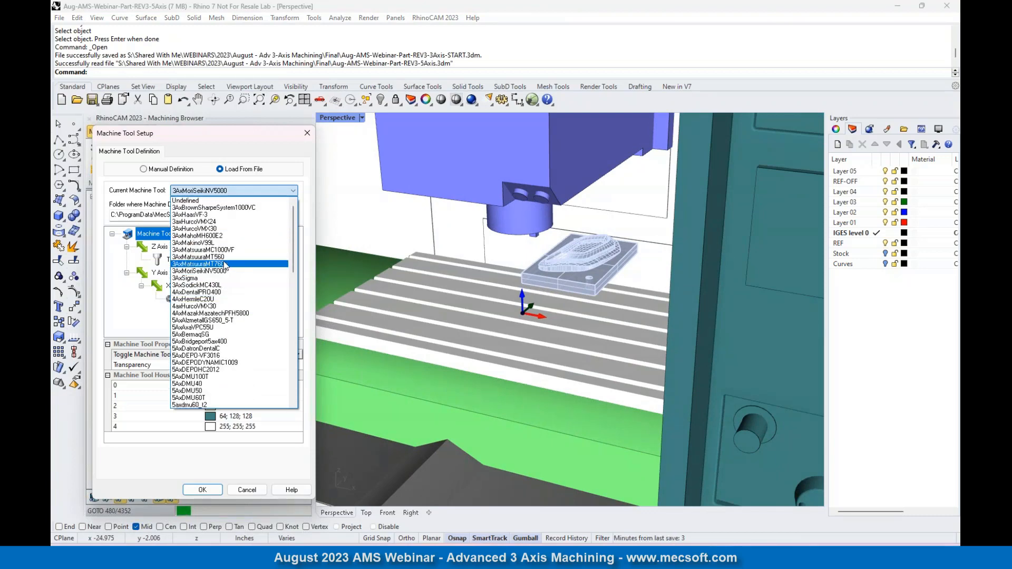
pyautogui.click(227, 258)
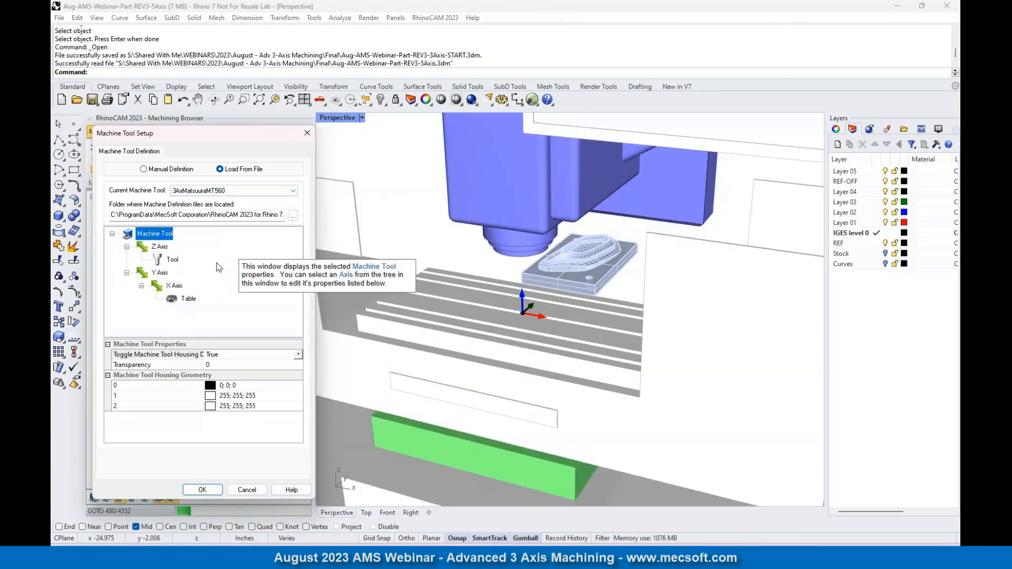
# Confirm the machine tool setup and simulate the Horizontal Roughing operation with the machine displayed.
pyautogui.click(203, 489)
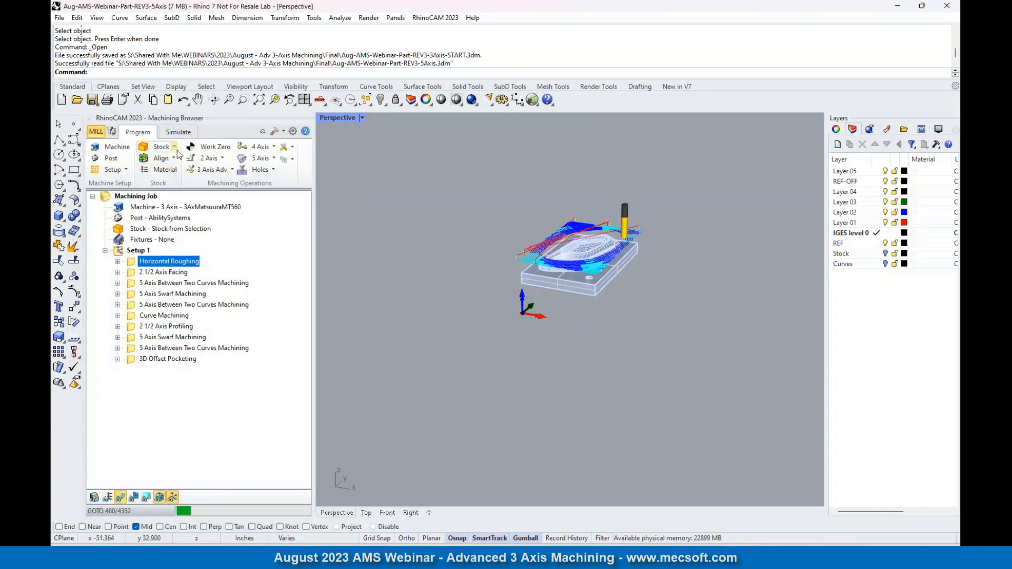
pyautogui.click(178, 132)
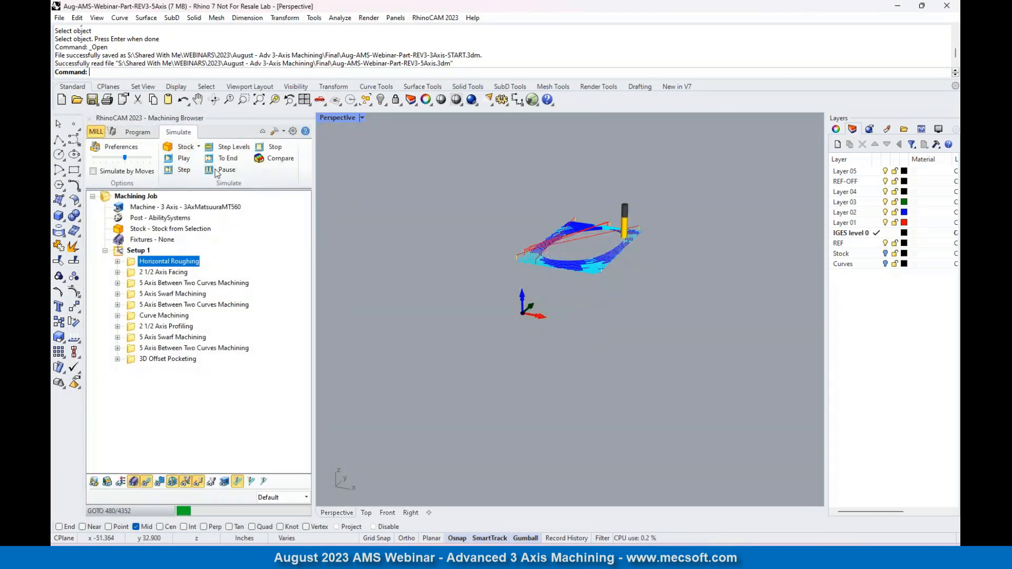
pyautogui.click(184, 158)
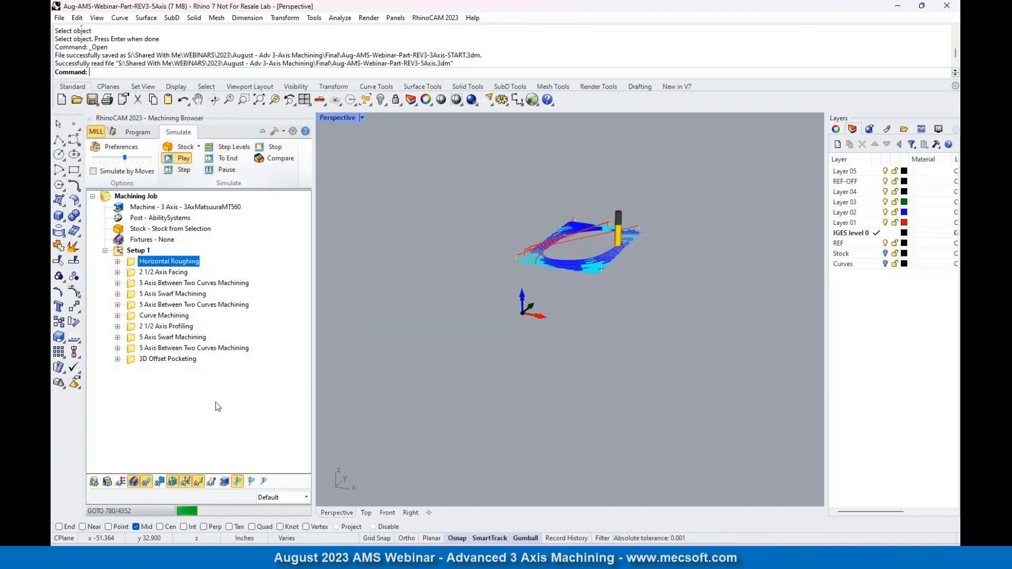
pyautogui.click(224, 481)
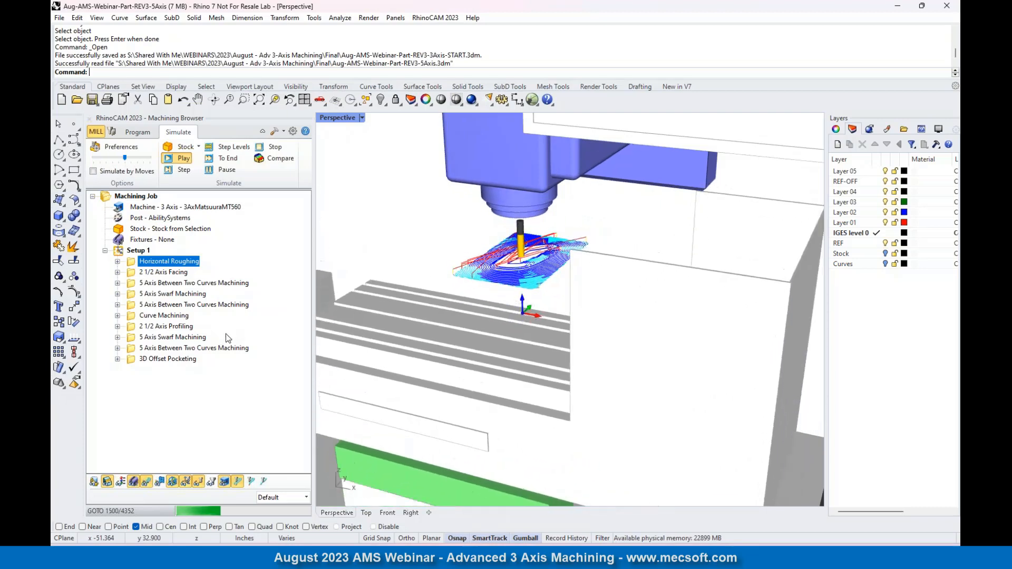
# View the machine table and spindle moving around the part, and end the Horizontal Roughing simulation.
pyautogui.click(94, 481)
pyautogui.click(94, 483)
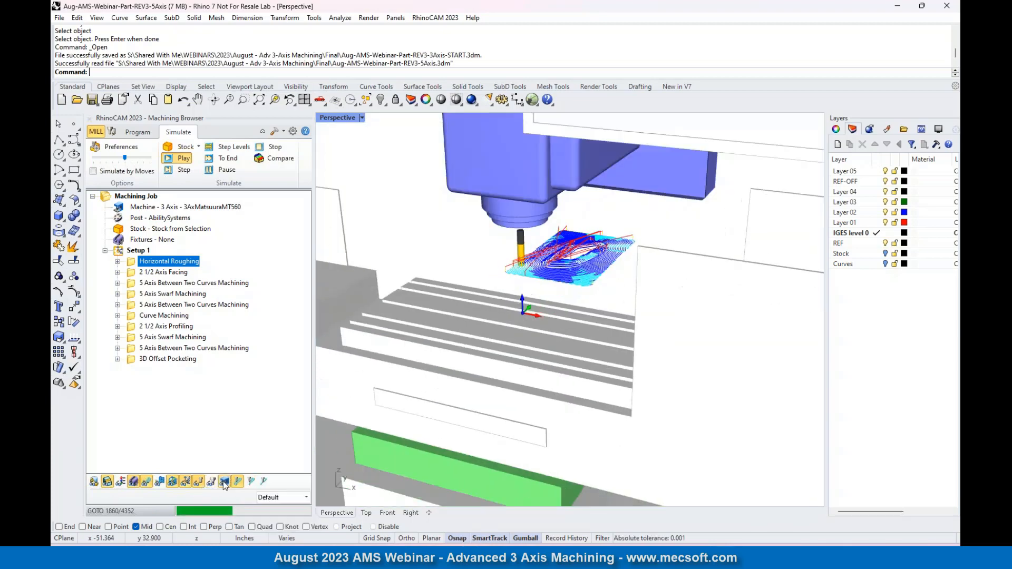
pyautogui.click(224, 482)
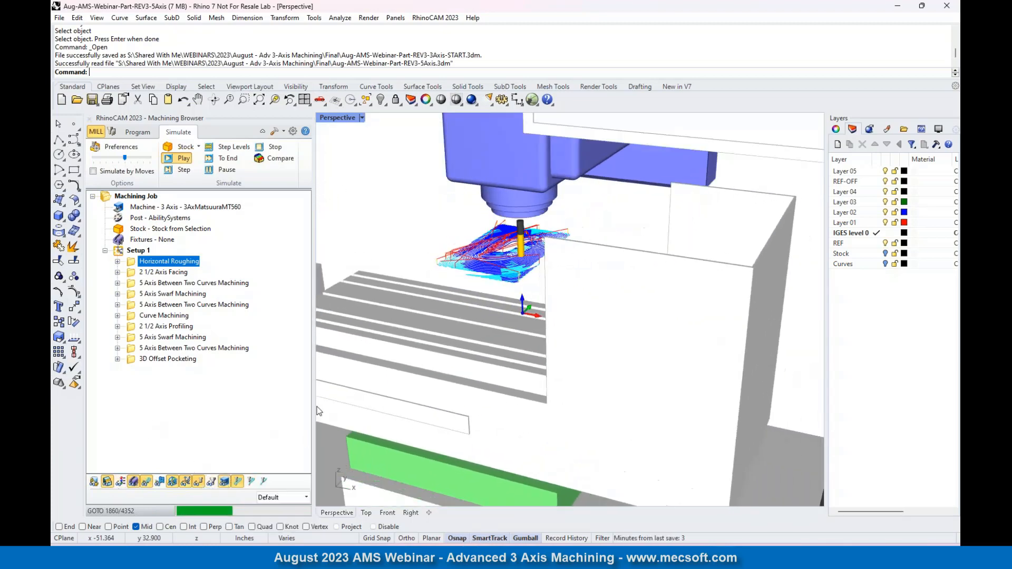
pyautogui.moveTo(389, 212); pyautogui.dragTo(493, 290, button='right')
pyautogui.click(138, 131)
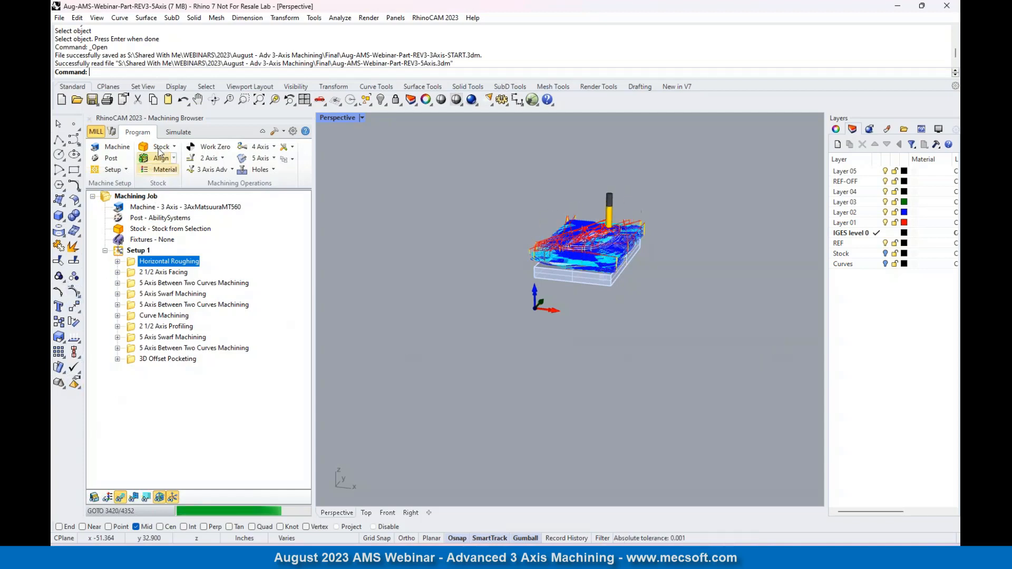
pyautogui.click(184, 134)
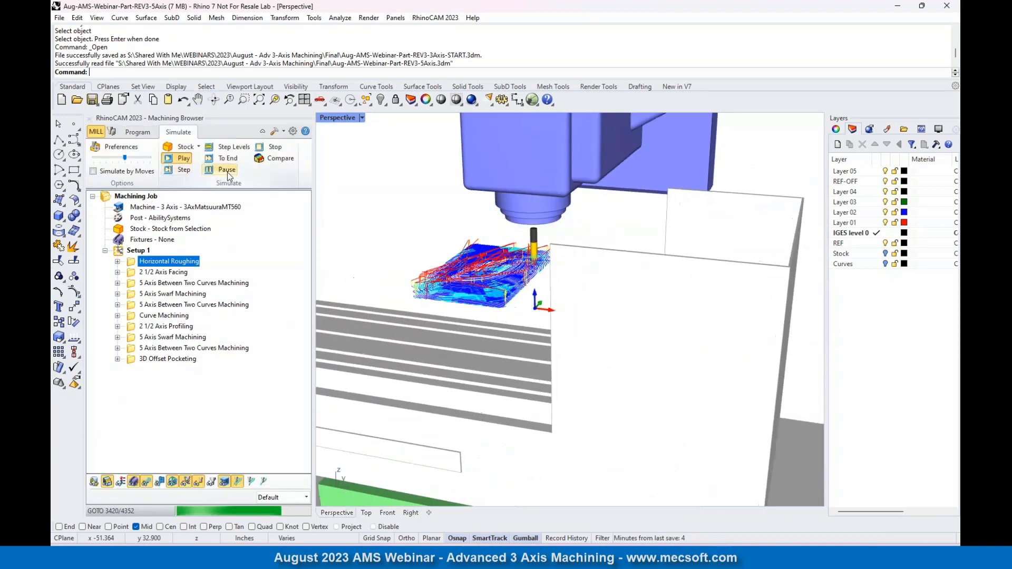
pyautogui.click(228, 172)
pyautogui.click(275, 149)
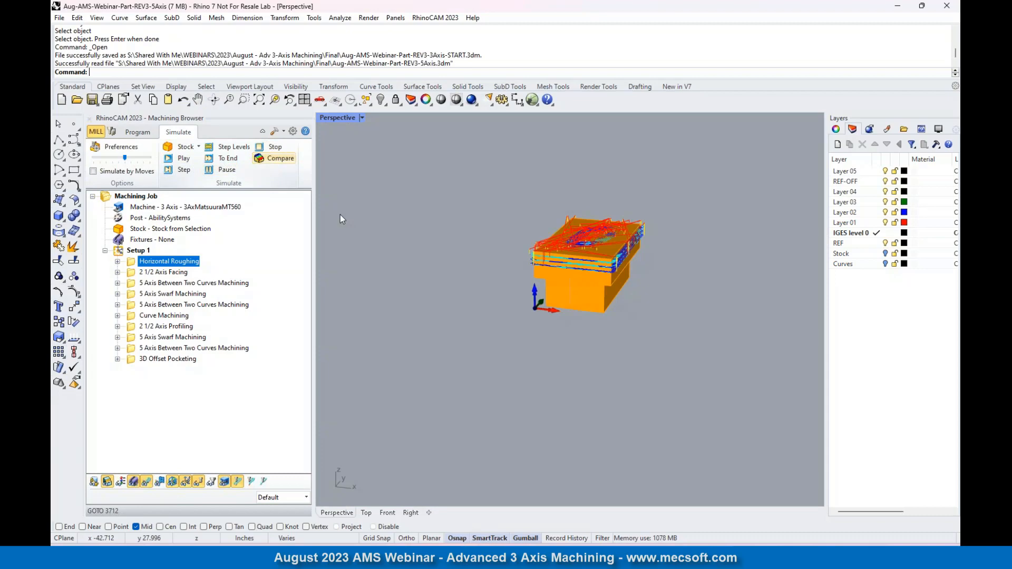
# Open the Core Part-2-REV2-Mouse-Core file without saving changes to the current part, and hide the box stock.
pyautogui.click(58, 18)
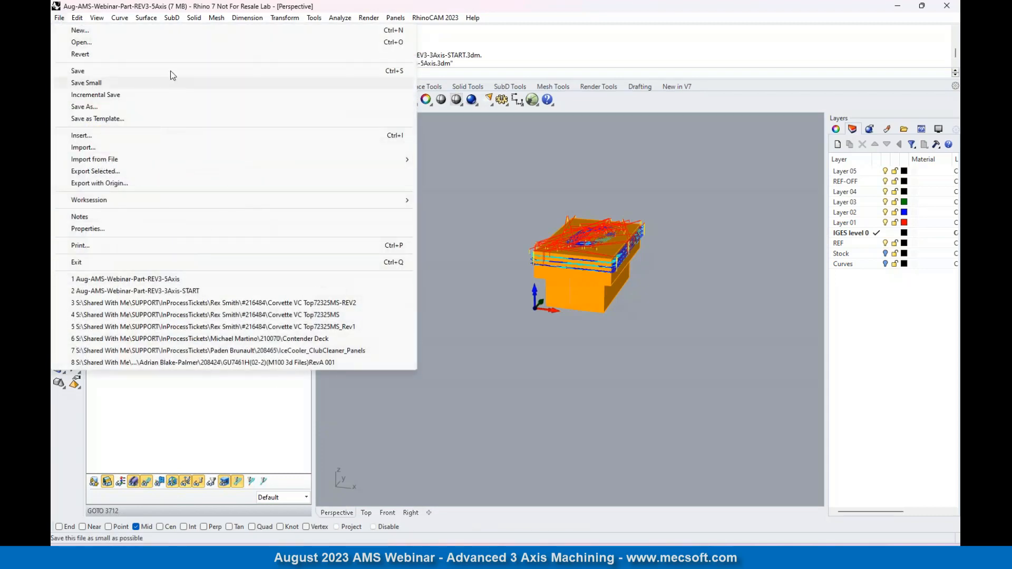
pyautogui.click(106, 42)
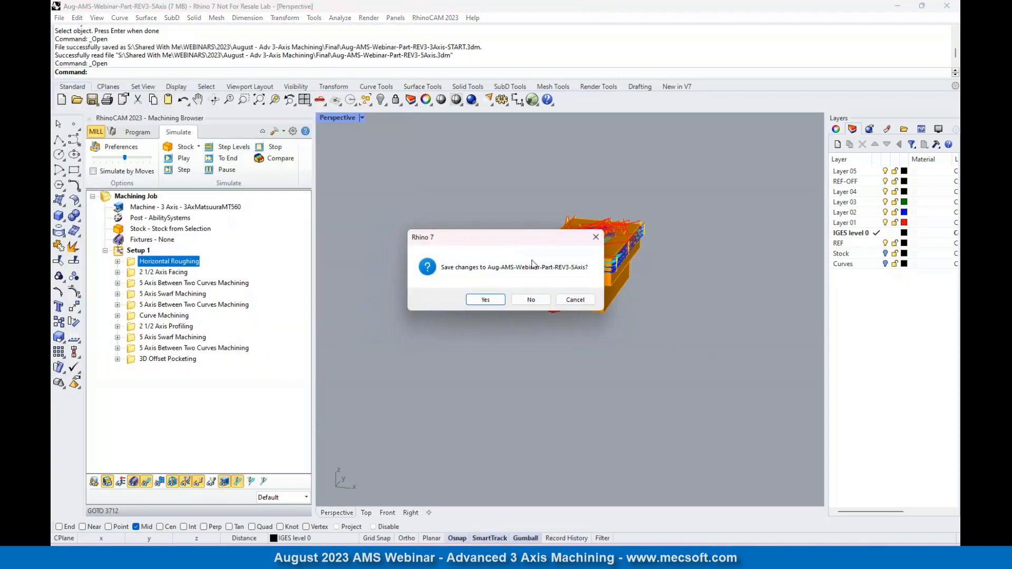
pyautogui.click(537, 300)
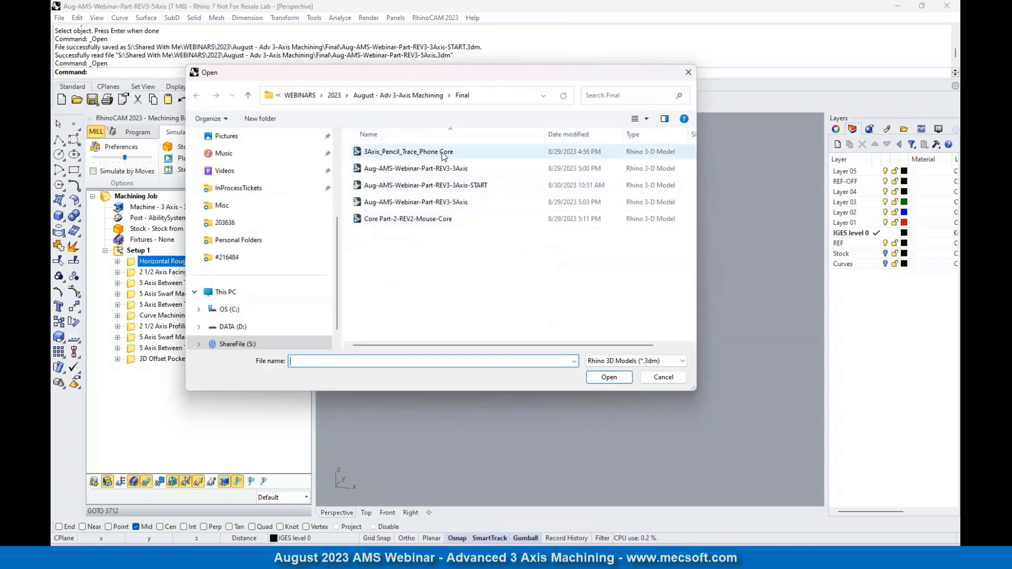
pyautogui.click(439, 219)
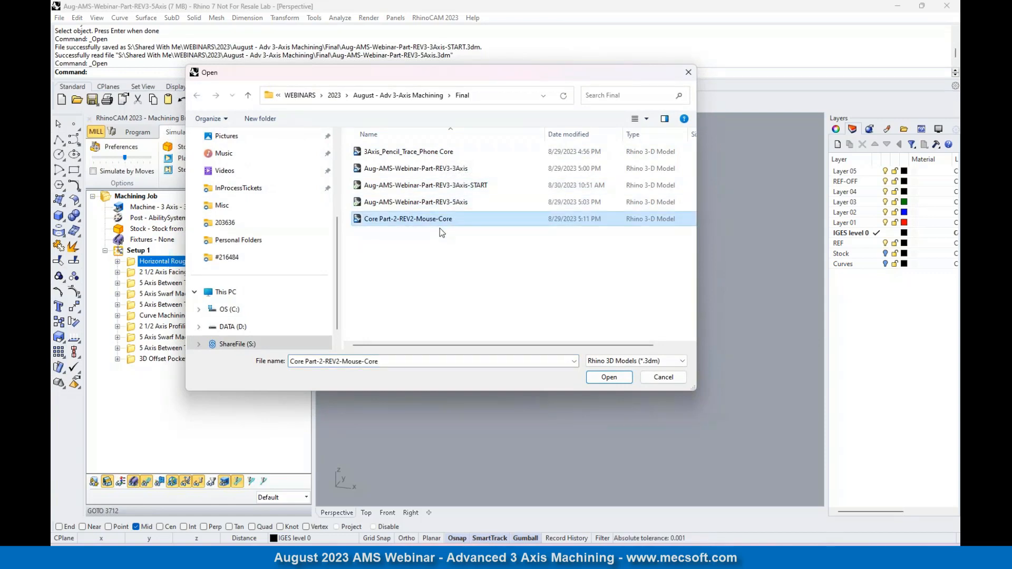
pyautogui.click(615, 378)
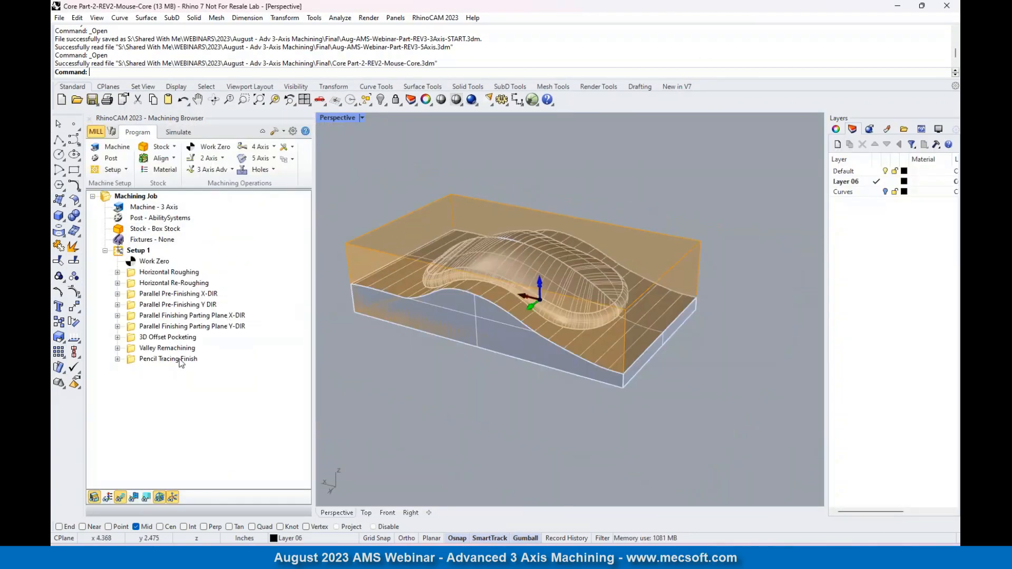
pyautogui.click(95, 498)
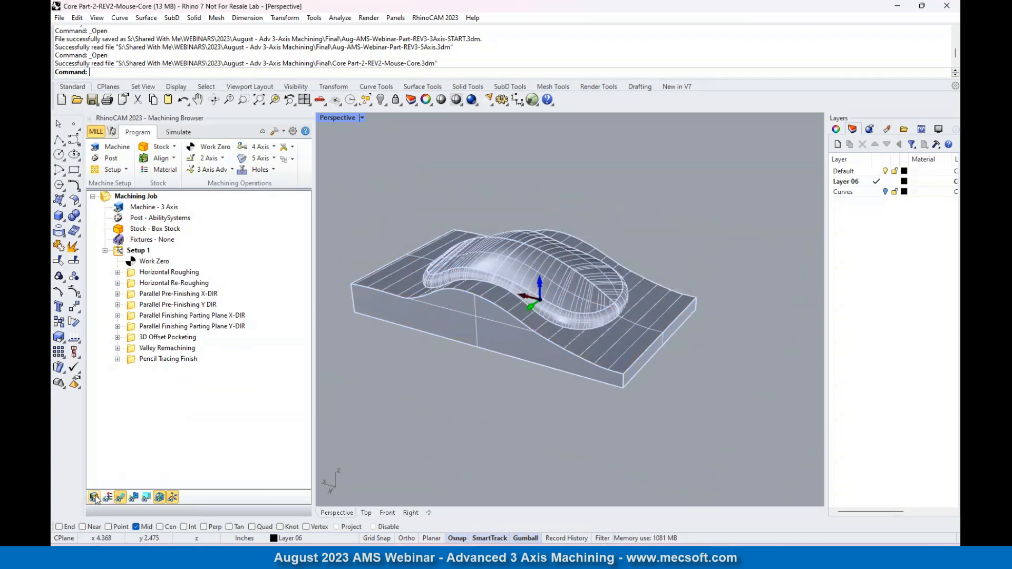
# Examine the mouse core's rounded edge and the curved parting surface around it, close up and from several sides.
pyautogui.moveTo(541, 285); pyautogui.dragTo(587, 285, button='right')
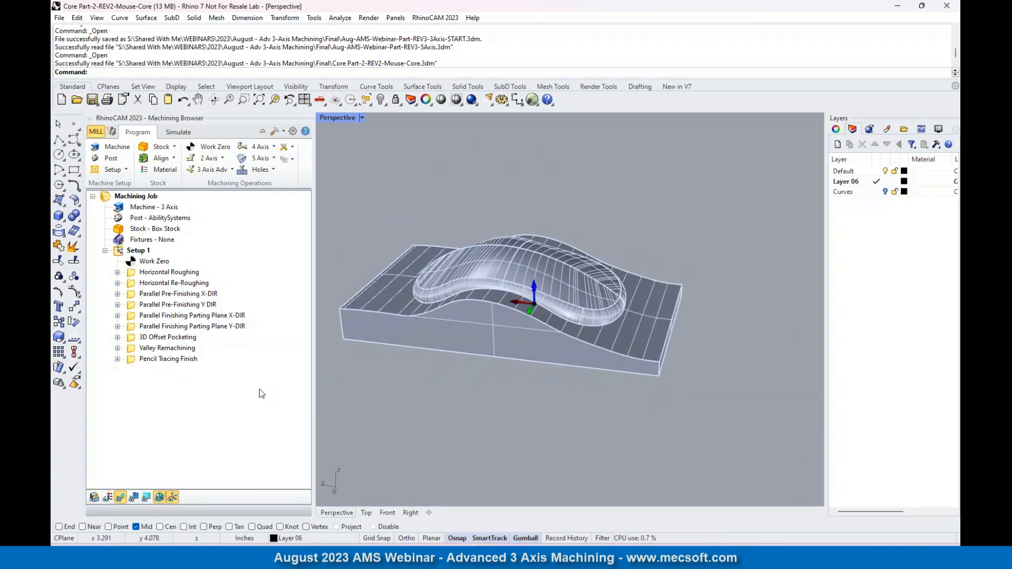
pyautogui.scroll(5, 427, 316)
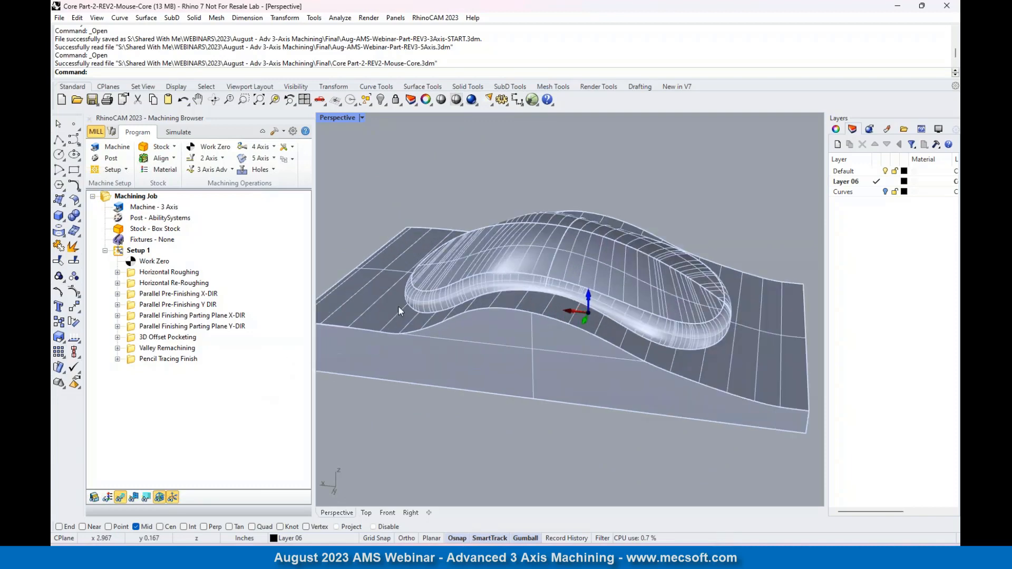
pyautogui.scroll(2, 411, 323)
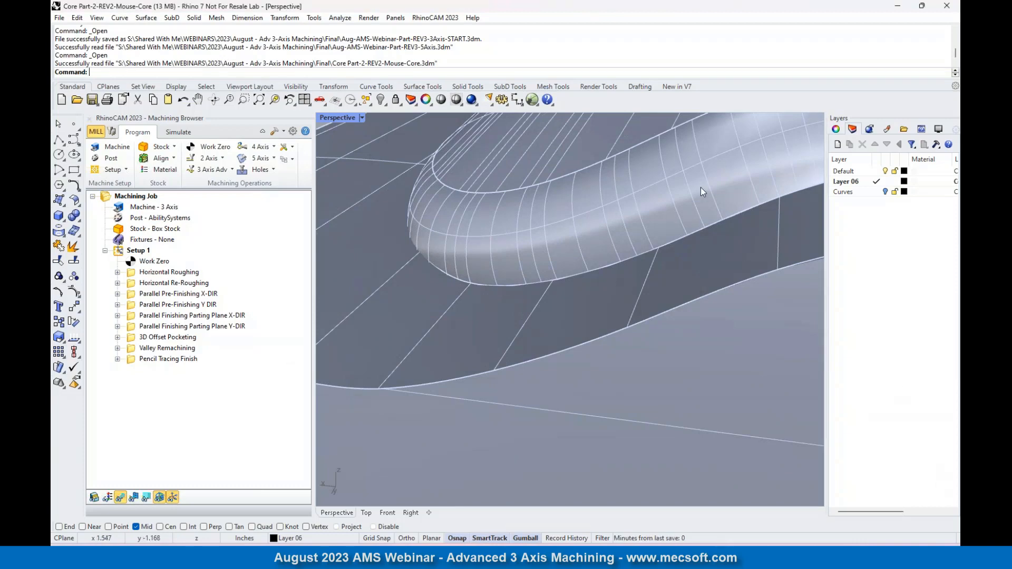
pyautogui.scroll(-2, 536, 278)
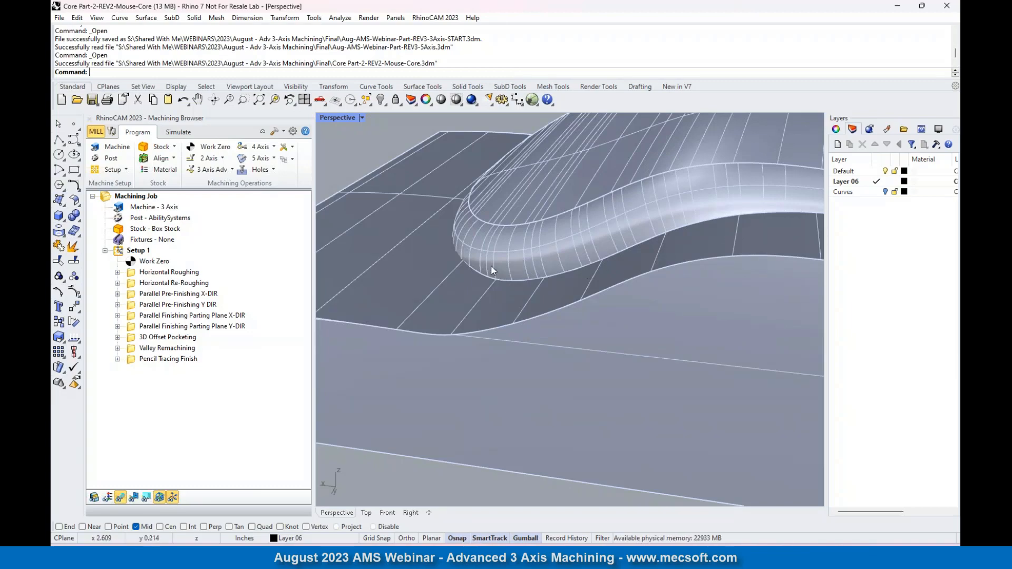
pyautogui.moveTo(491, 264); pyautogui.dragTo(814, 244, button='right')
pyautogui.scroll(-5, 710, 247)
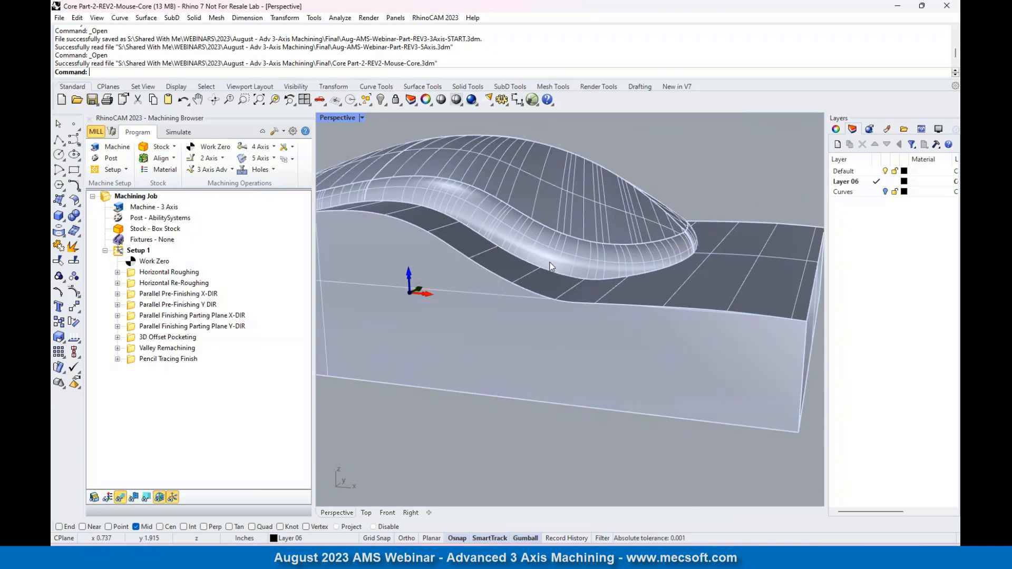
pyautogui.scroll(-2, 704, 246)
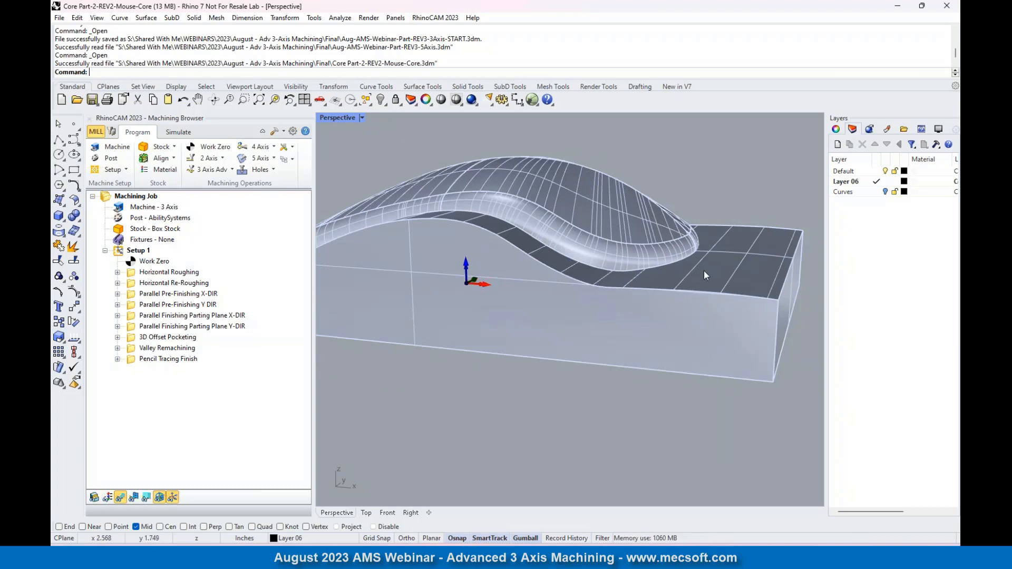
pyautogui.moveTo(708, 261); pyautogui.dragTo(717, 206, button='right')
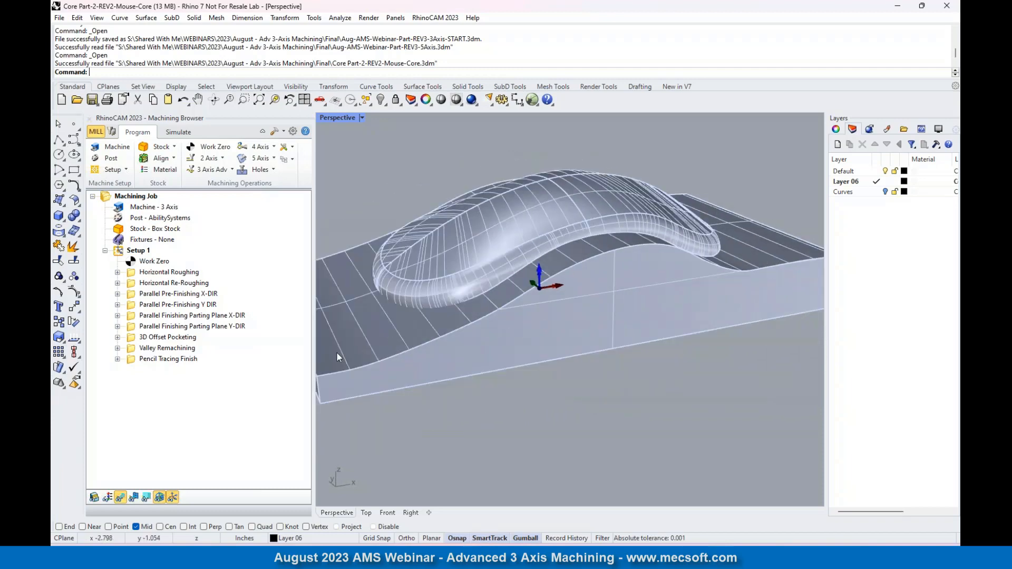
pyautogui.scroll(5, 368, 286)
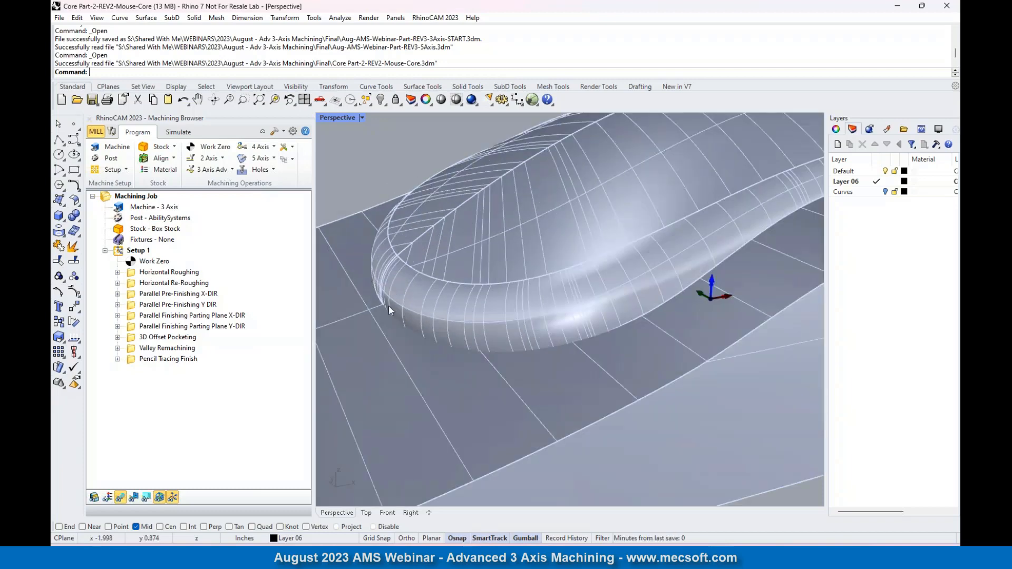
pyautogui.moveTo(425, 326); pyautogui.dragTo(403, 314, button='right')
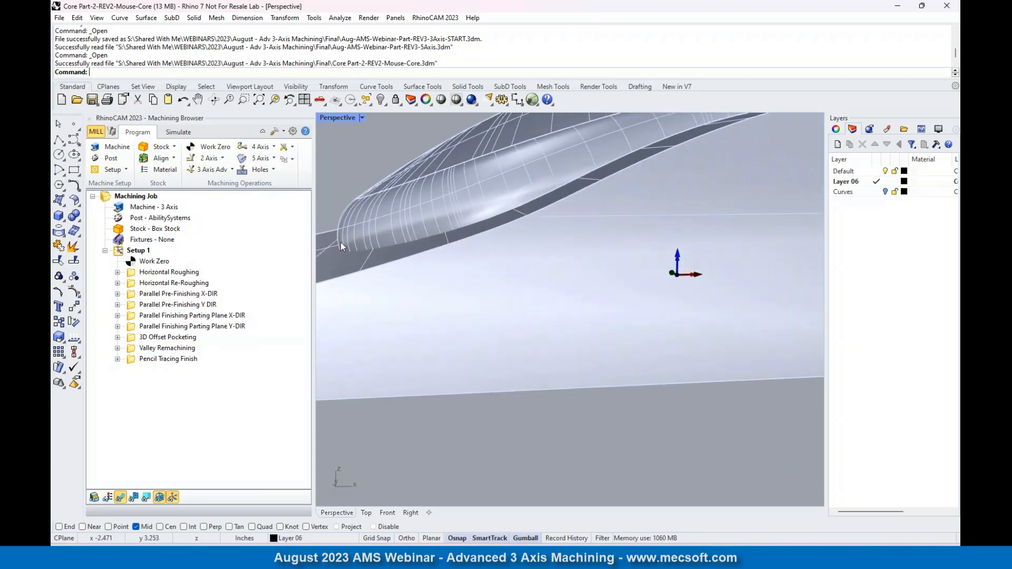
pyautogui.scroll(-5, 375, 273)
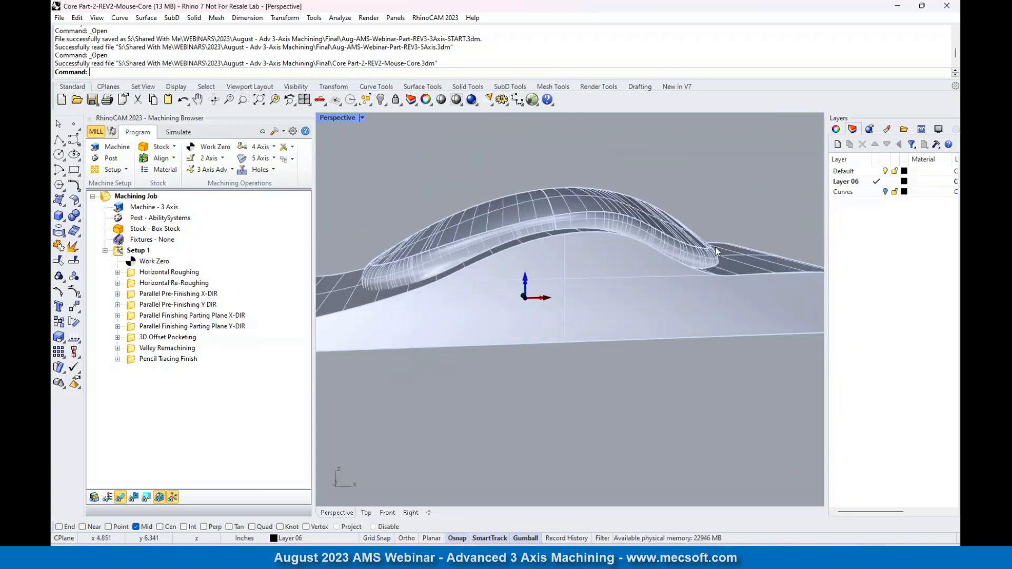
pyautogui.moveTo(716, 251); pyautogui.dragTo(642, 278, button='right')
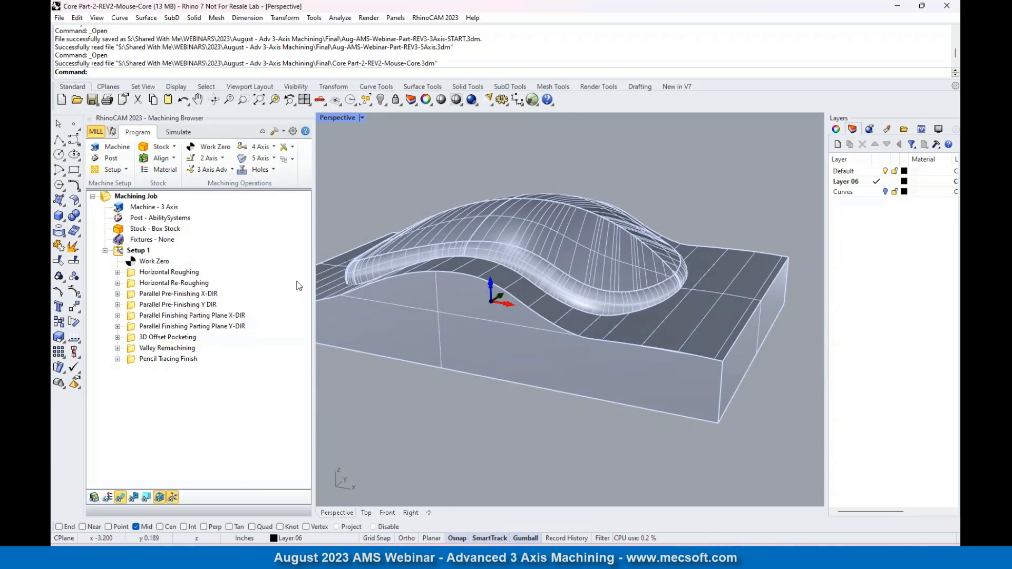
# Simulate the Horizontal Roughing and Horizontal Re-Roughing operations, turning off the toolpath display after the first.
pyautogui.click(135, 273)
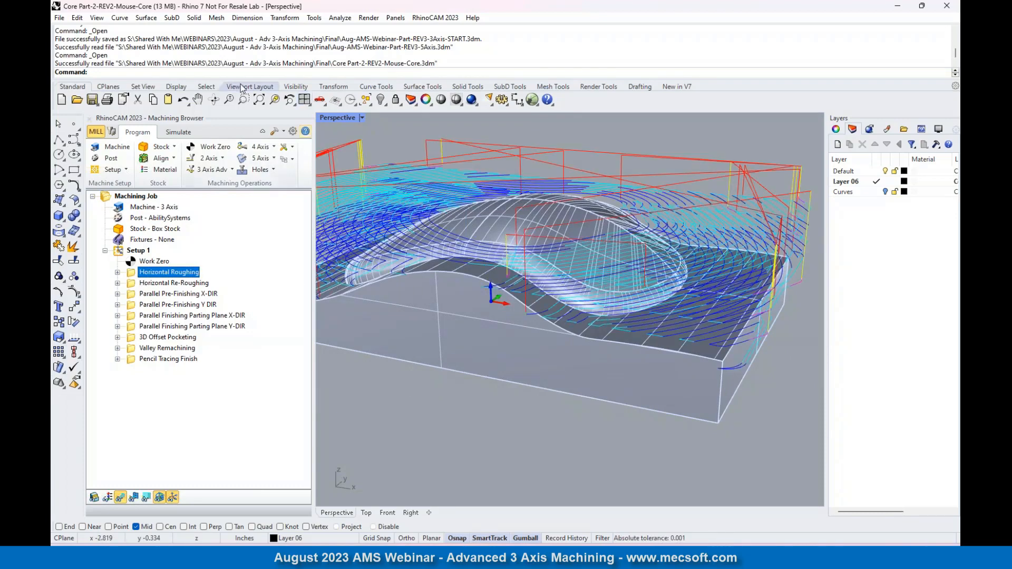
pyautogui.click(179, 132)
pyautogui.click(184, 159)
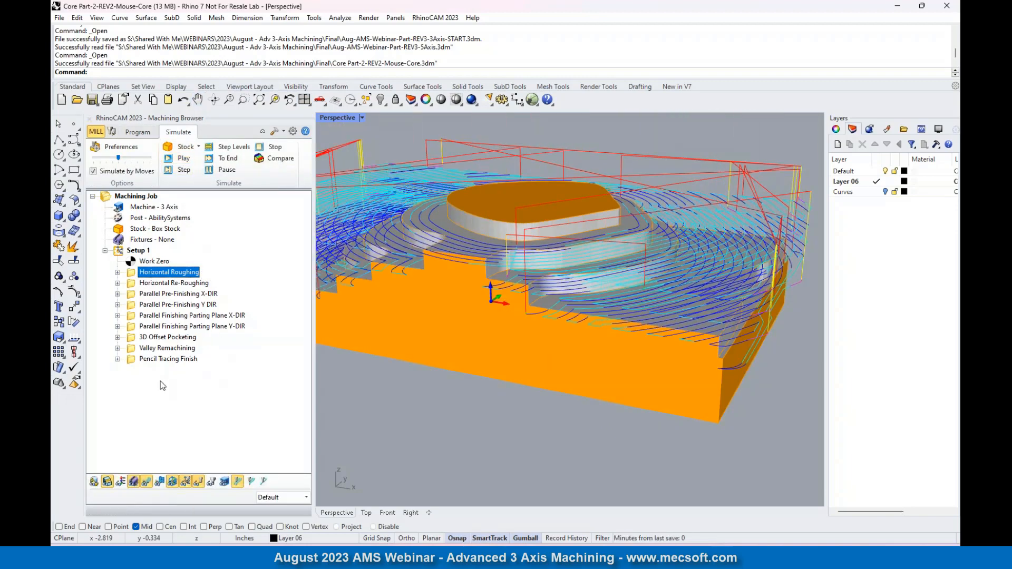
pyautogui.click(142, 479)
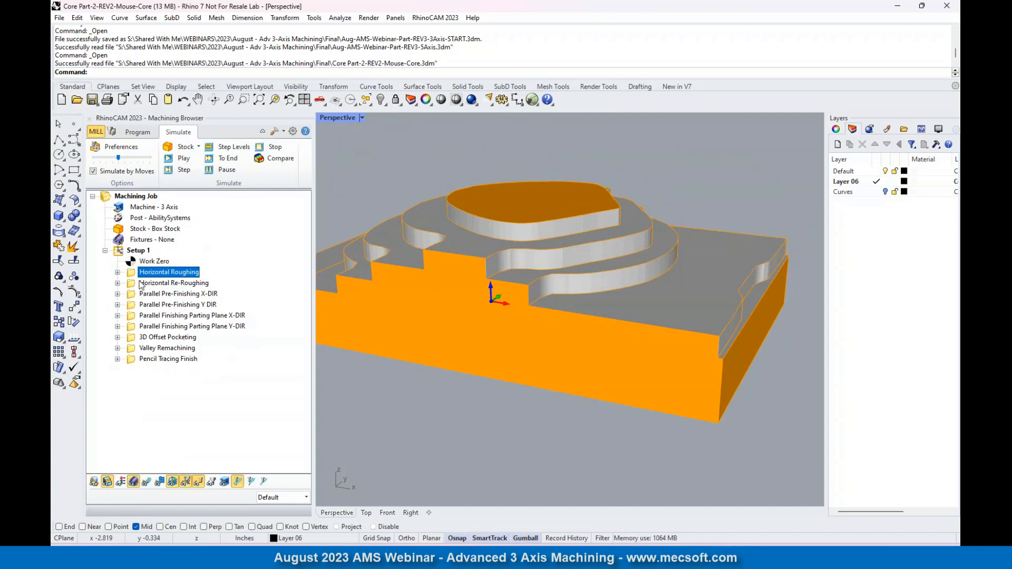
pyautogui.click(142, 283)
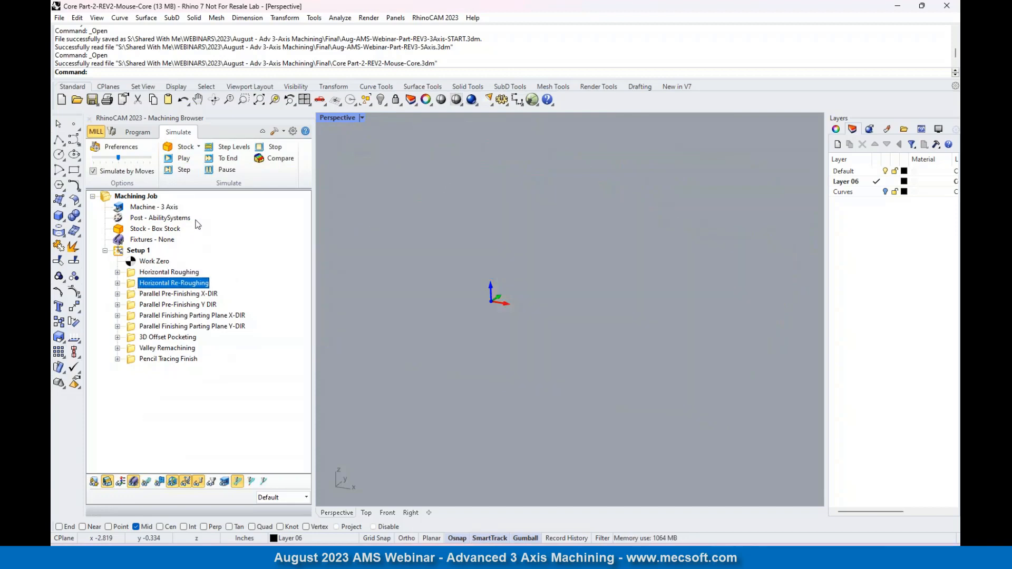
pyautogui.click(186, 160)
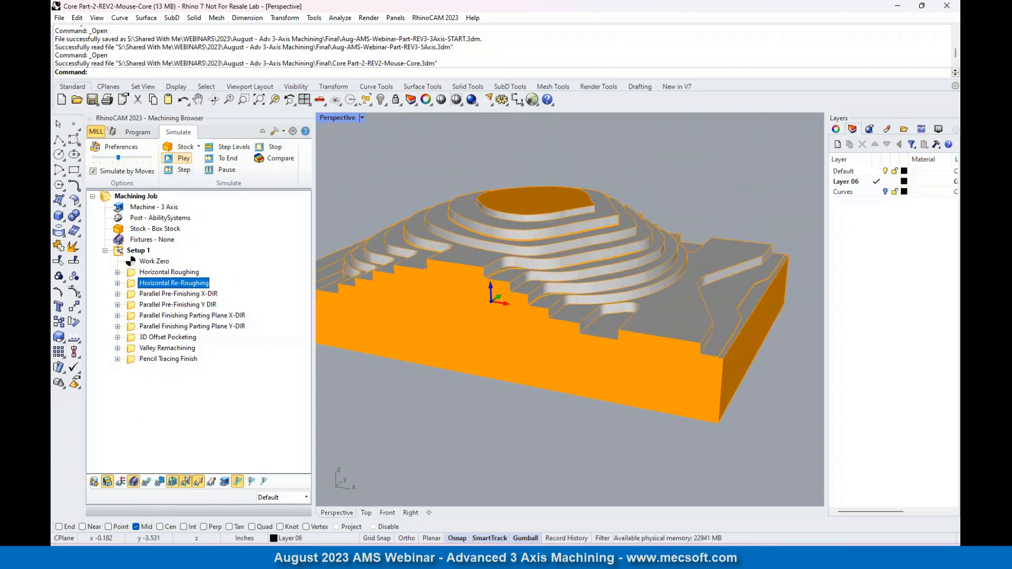
# Review the containment regions and cut parameters of the Parallel Pre-Finishing X-DIR operation, leaving its settings unedited.
pyautogui.click(132, 294)
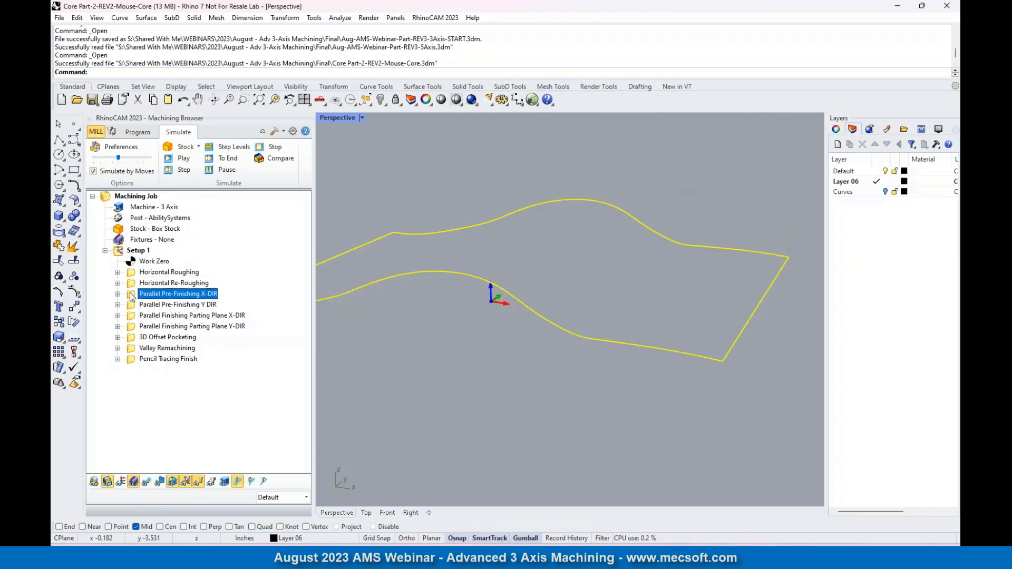
pyautogui.doubleClick(133, 294)
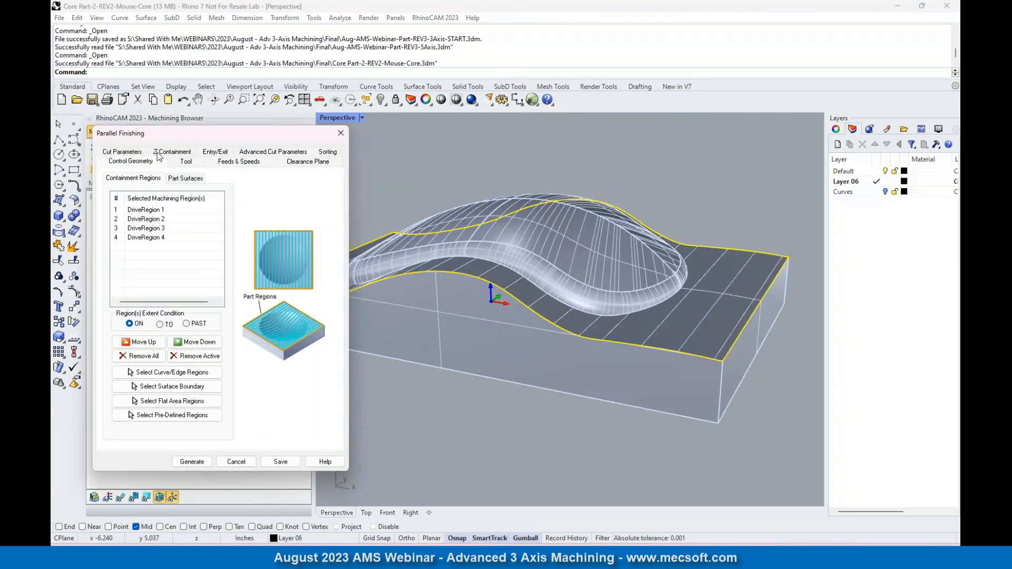
pyautogui.click(122, 152)
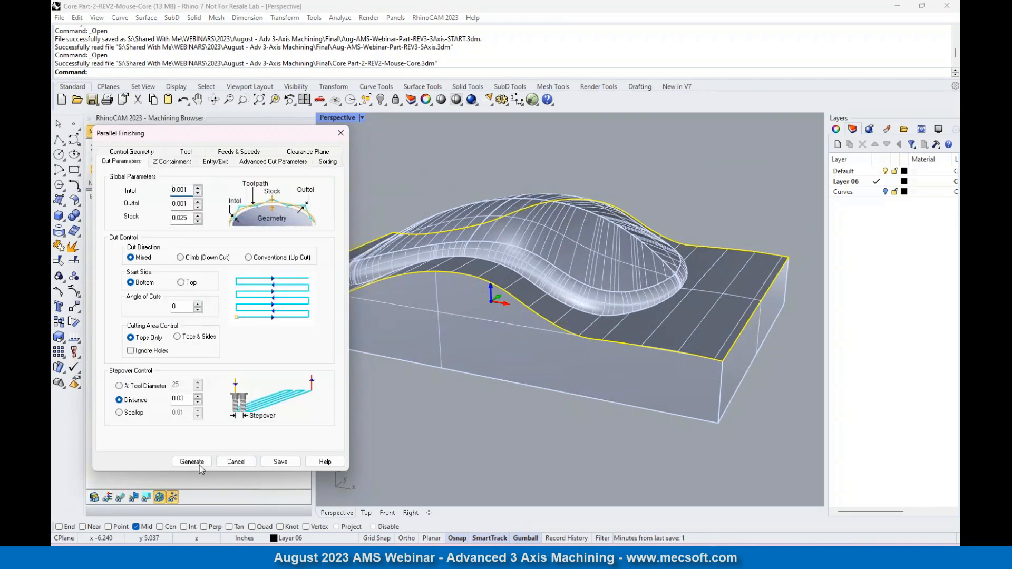
pyautogui.click(244, 462)
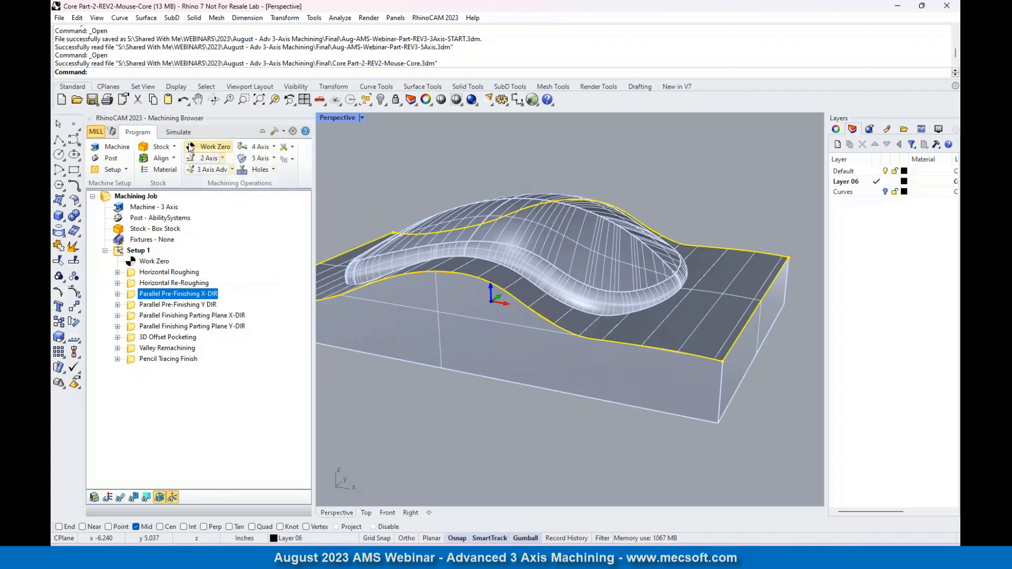
# Display the Parallel Pre-Finishing X-DIR toolpath over the part, then hide it and simulate the operation.
pyautogui.click(120, 498)
pyautogui.moveTo(680, 286); pyautogui.dragTo(797, 384, button='right')
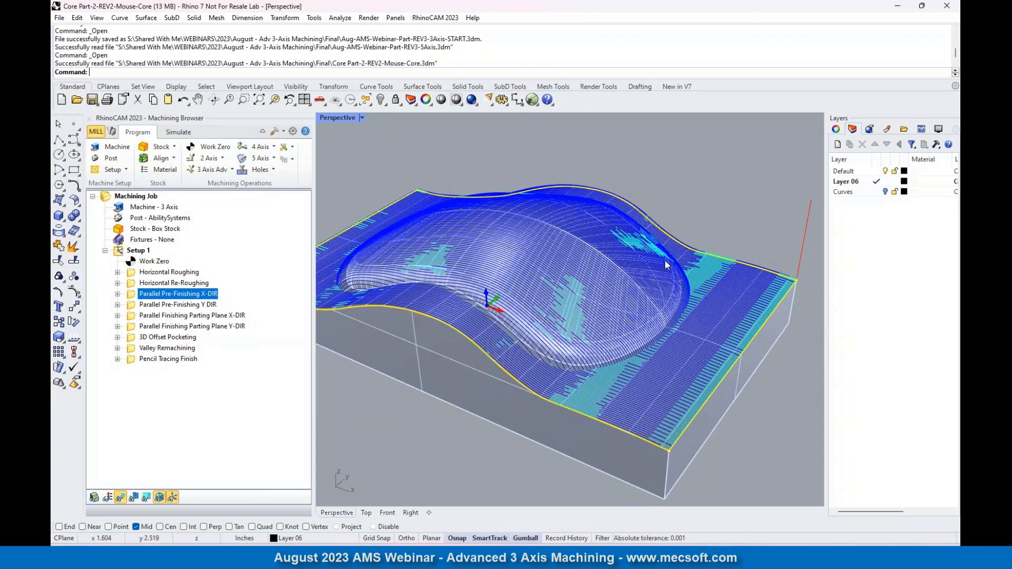
pyautogui.click(179, 132)
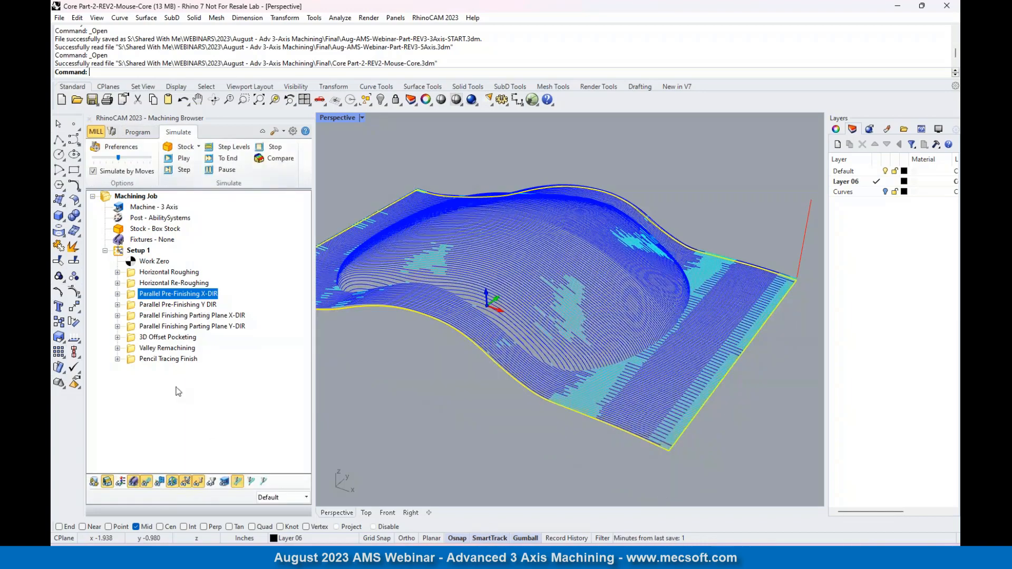
pyautogui.click(147, 481)
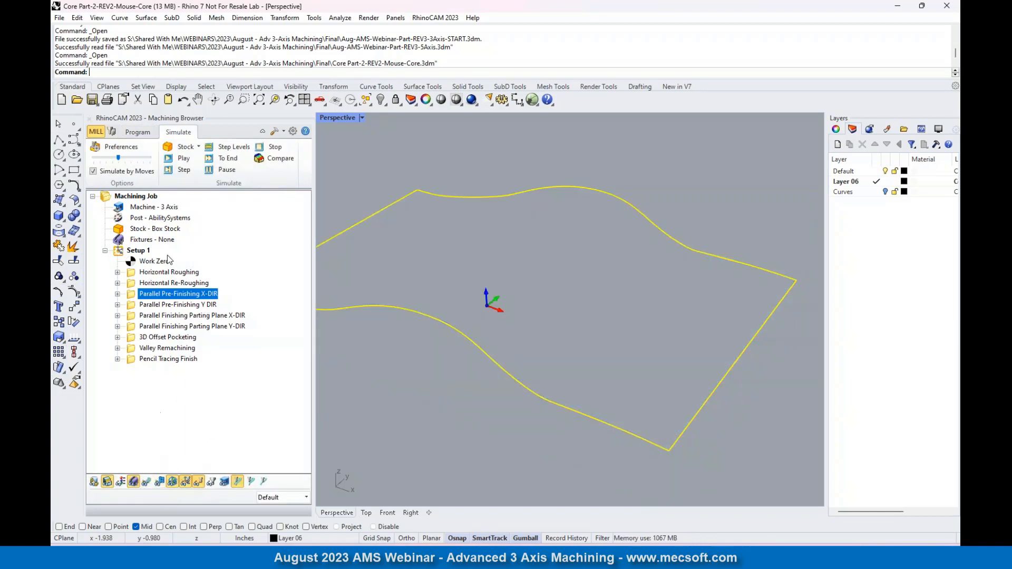
pyautogui.click(183, 161)
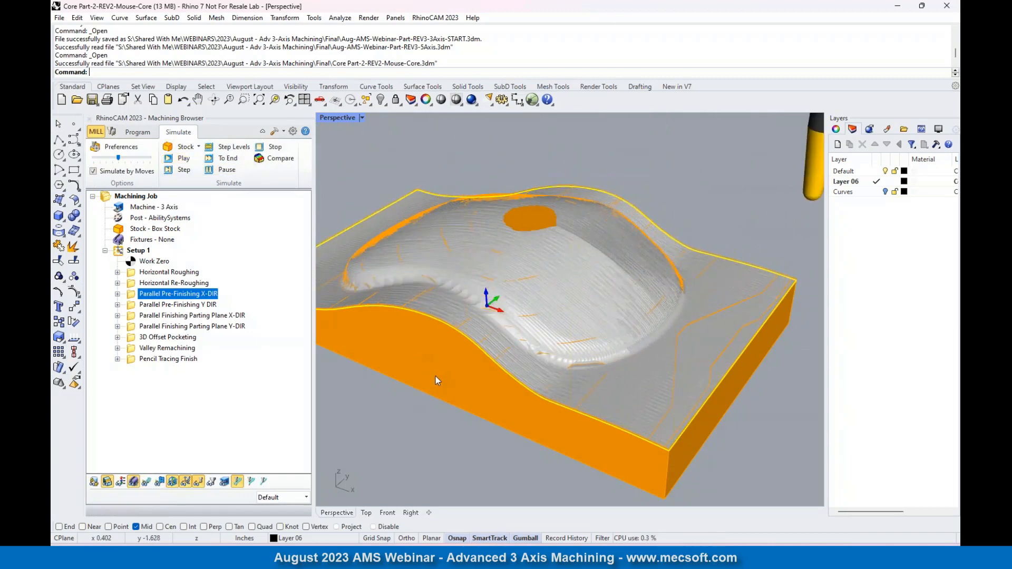
# Simulate the Parallel Pre-Finishing Y DIR operation, check its tool, and inspect the remaining stock along the core's rounded edge.
pyautogui.click(138, 306)
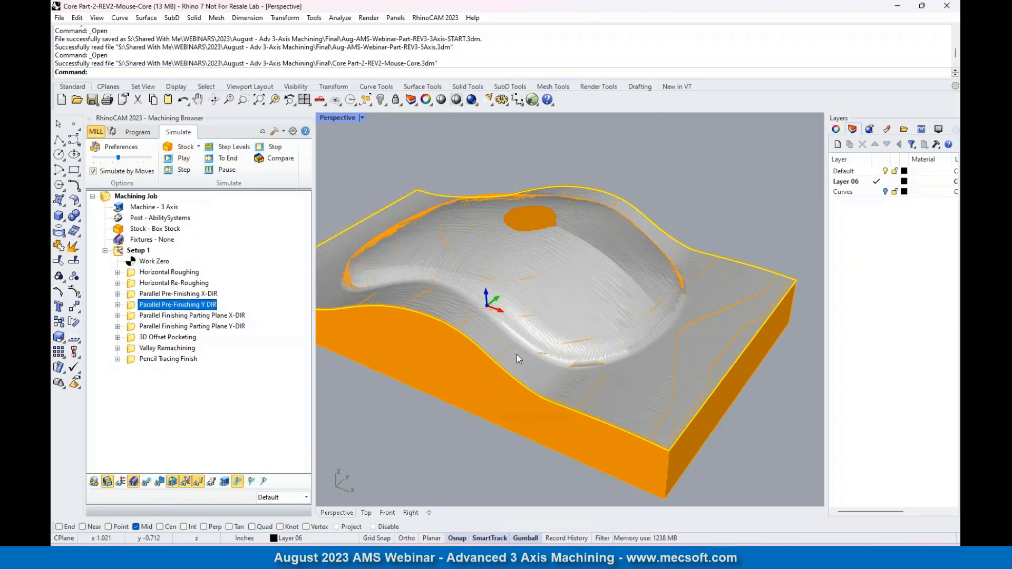
pyautogui.scroll(-2, 516, 354)
pyautogui.click(117, 304)
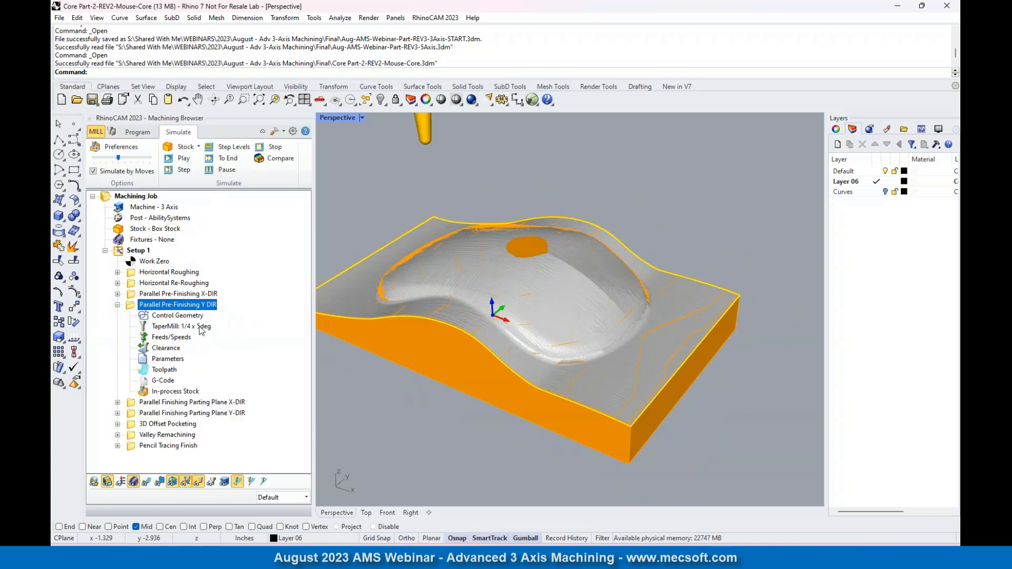
pyautogui.click(117, 305)
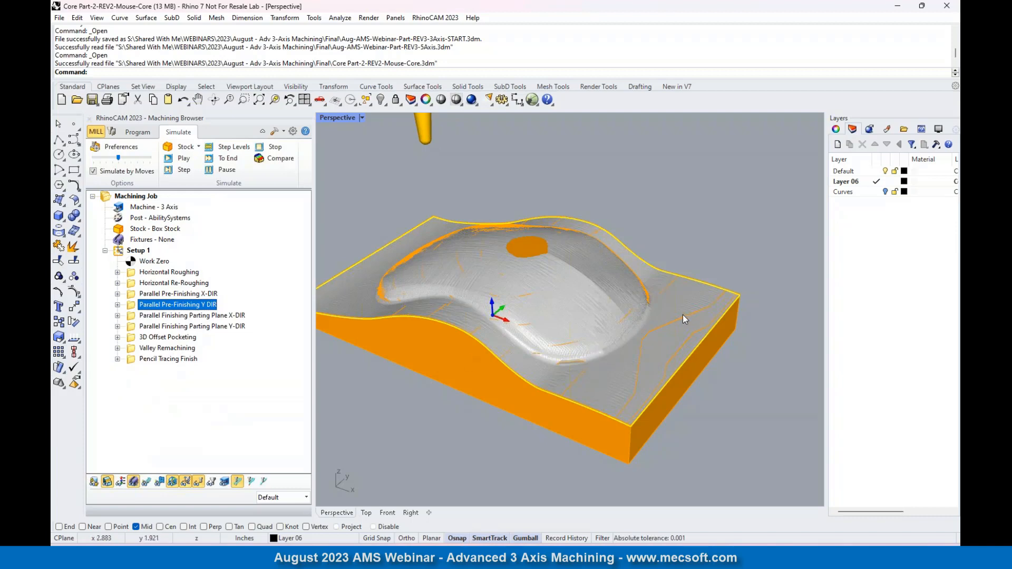
pyautogui.scroll(6, 592, 343)
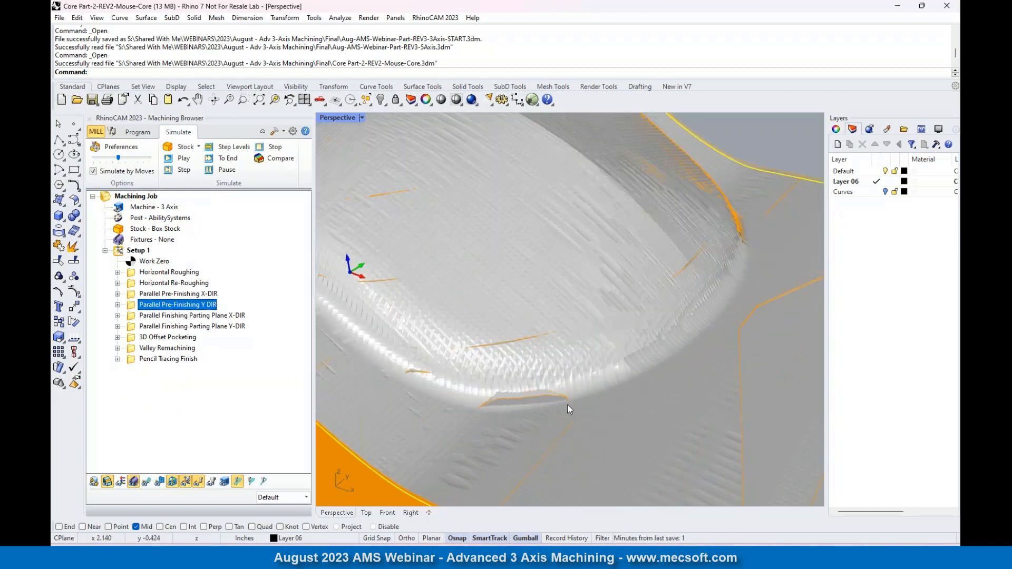
pyautogui.scroll(-6, 568, 407)
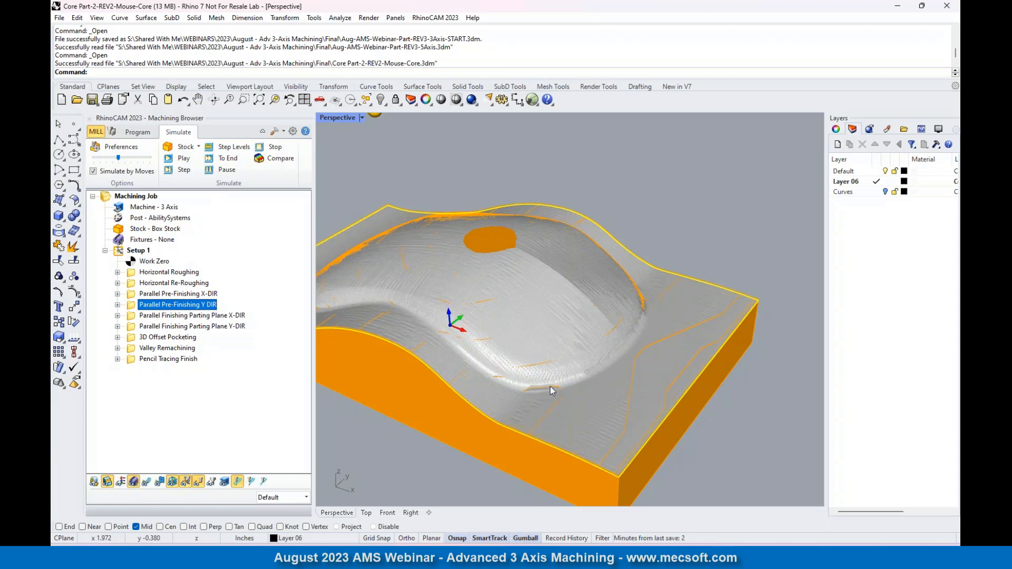
# Display the Parallel Finishing Parting Plane X-DIR toolpath over the part and examine it around the base of the core.
pyautogui.click(135, 316)
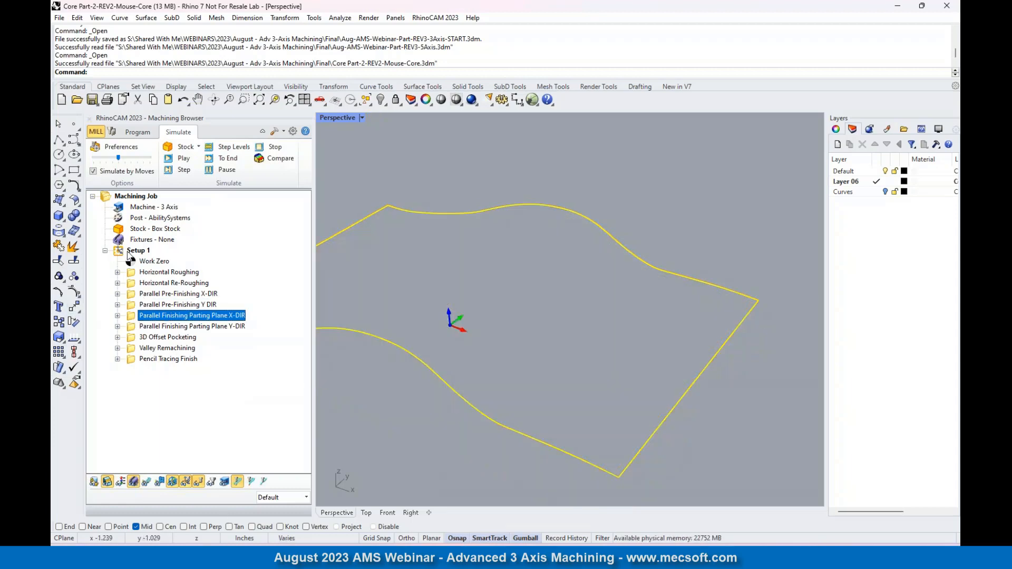
pyautogui.click(138, 133)
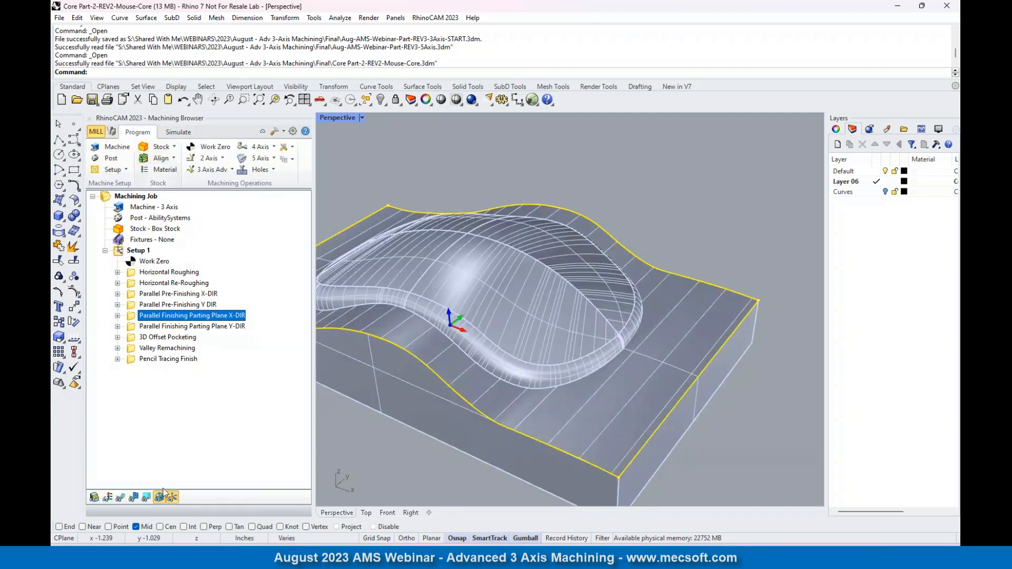
pyautogui.click(120, 498)
pyautogui.scroll(5, 578, 419)
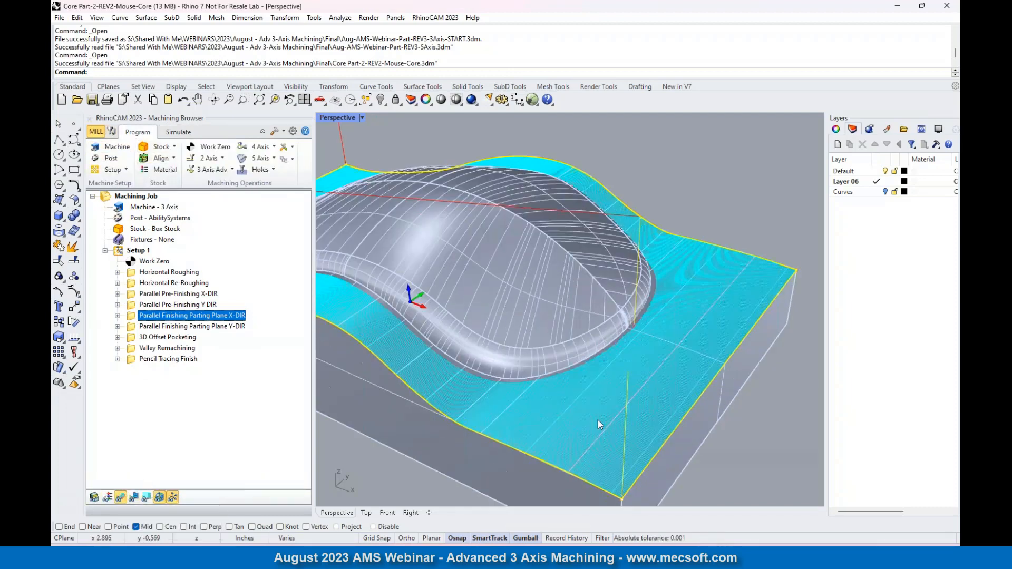
pyautogui.scroll(3, 579, 423)
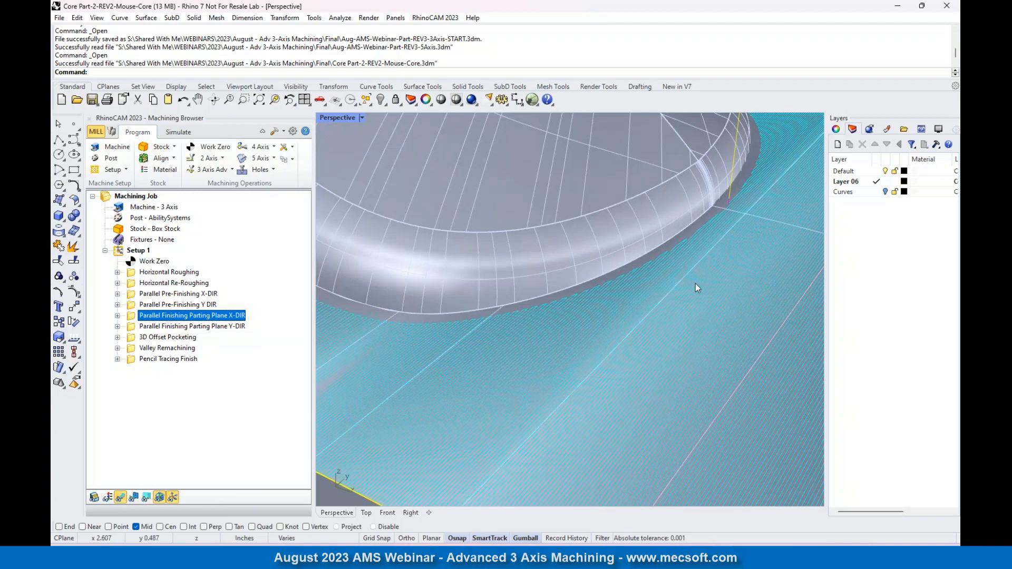
pyautogui.scroll(-8, 697, 242)
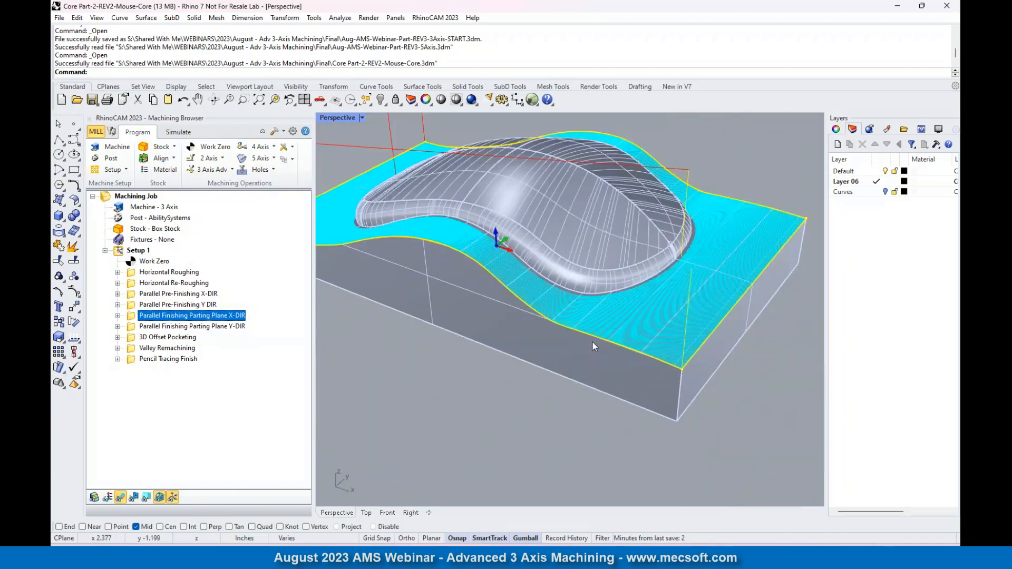
pyautogui.scroll(4, 617, 270)
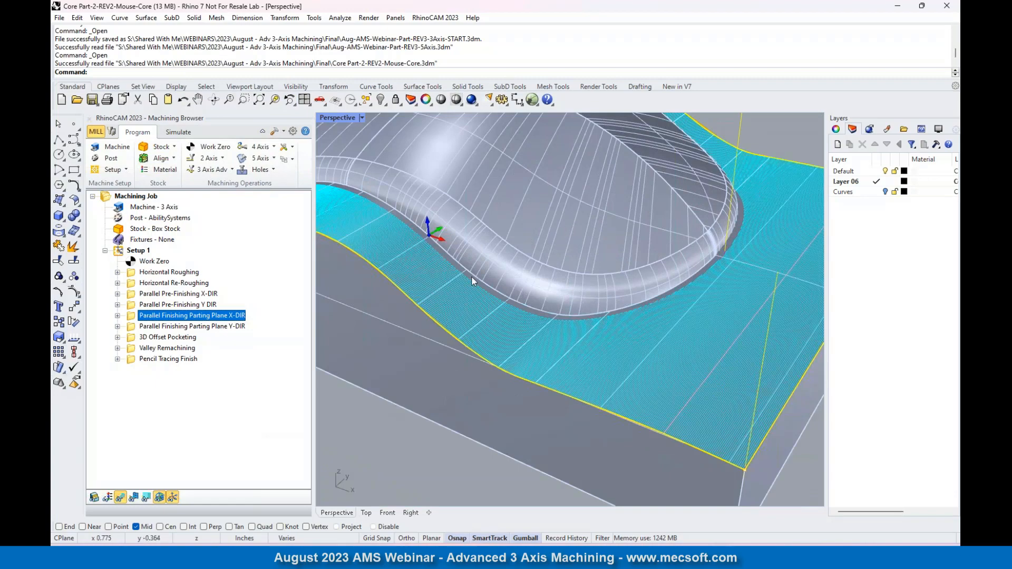
pyautogui.scroll(3, 471, 276)
pyautogui.scroll(-5, 460, 285)
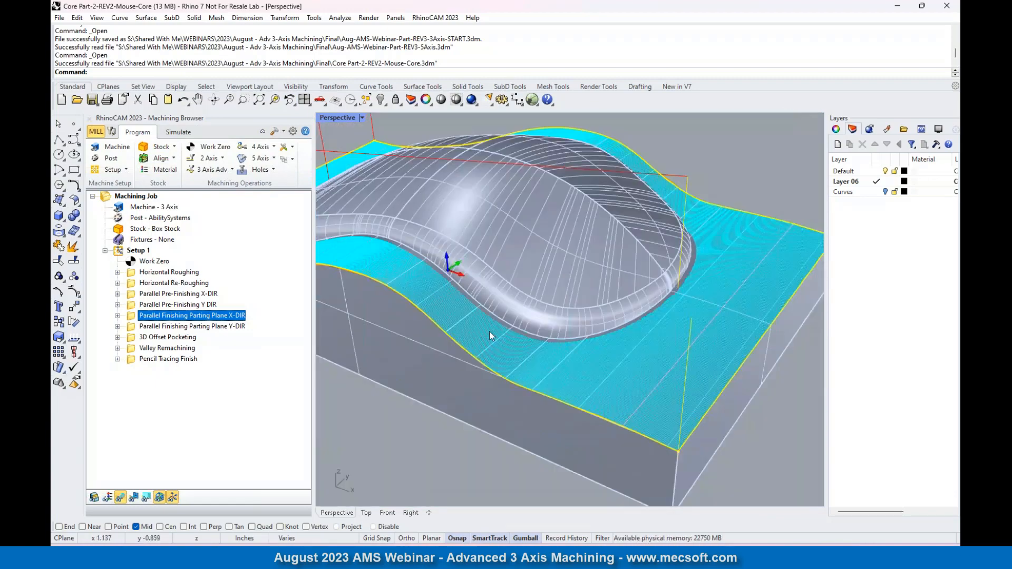
pyautogui.scroll(-3, 601, 301)
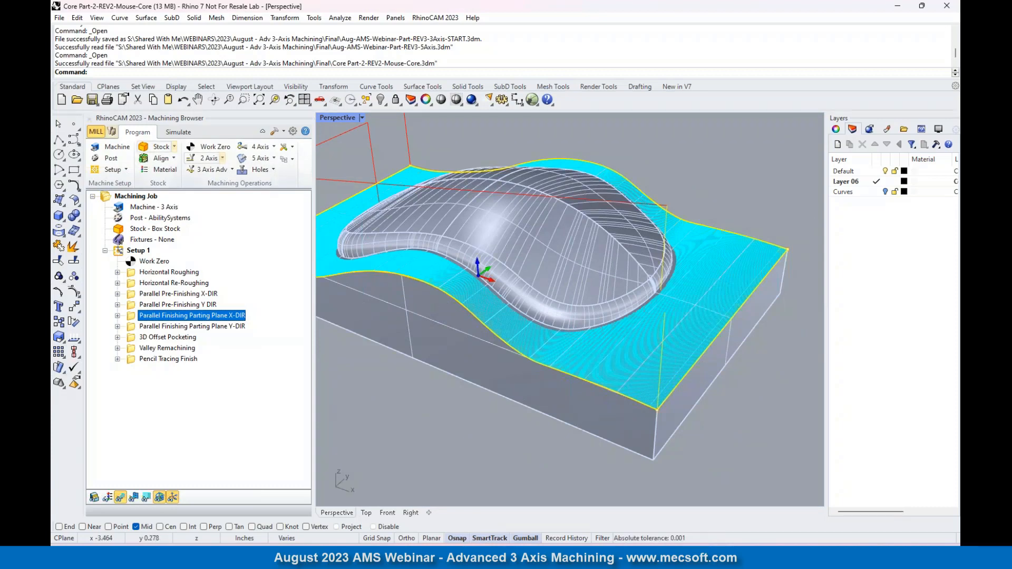
# Simulate the Parallel Finishing Parting Plane X-DIR operation with its toolpath shown, and check which tool it uses.
pyautogui.click(179, 133)
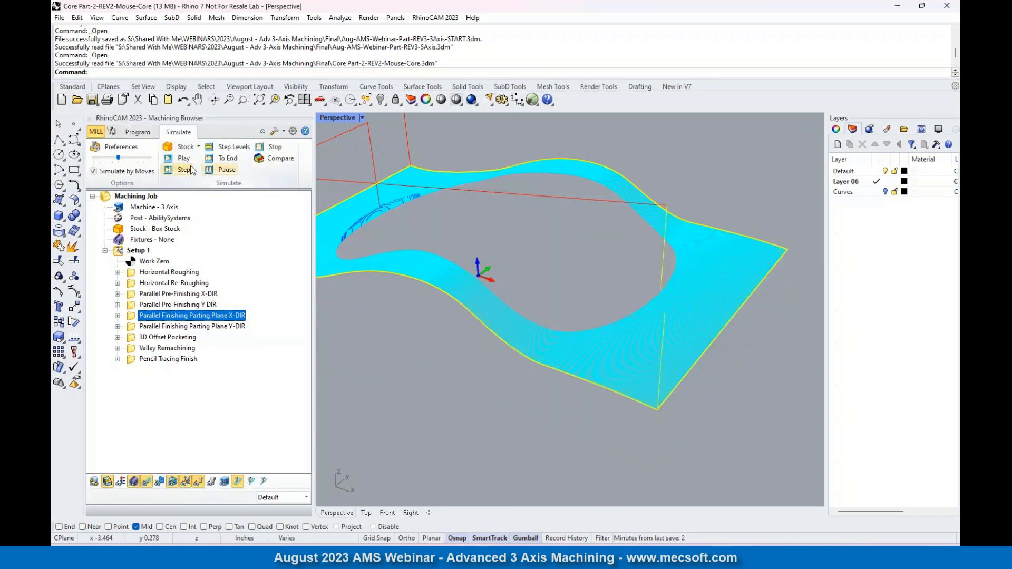
pyautogui.click(184, 160)
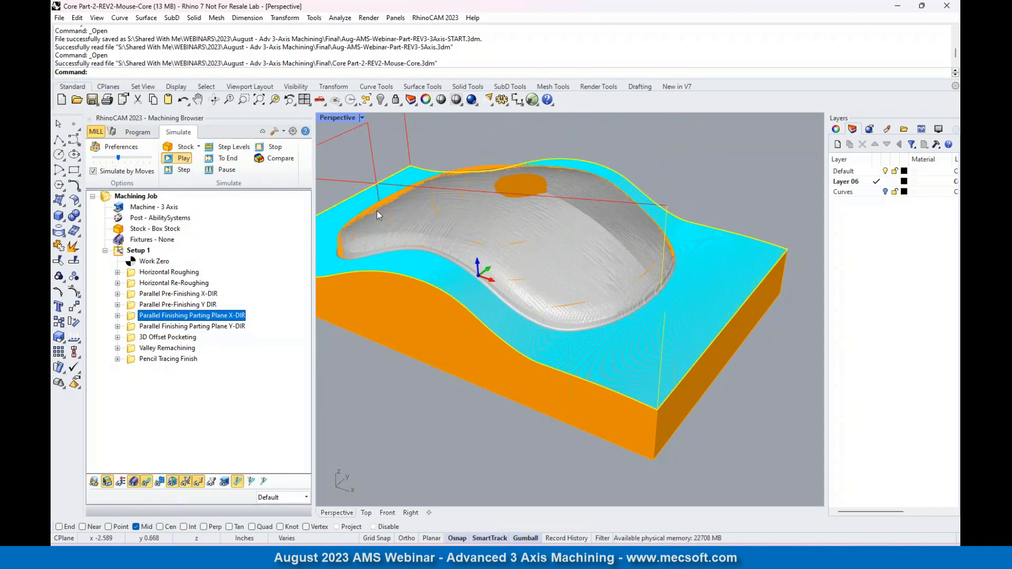
pyautogui.click(117, 316)
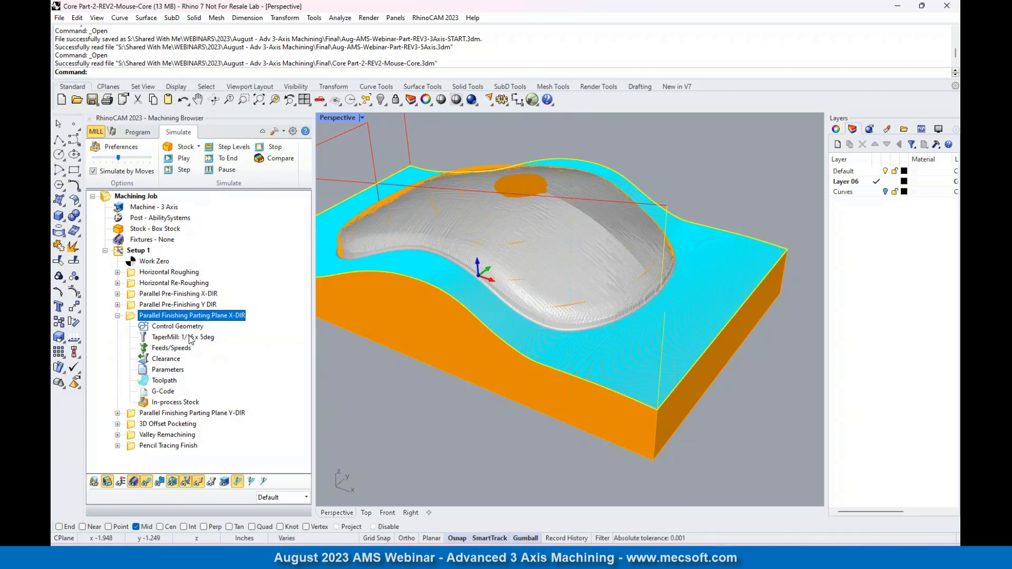
pyautogui.click(118, 315)
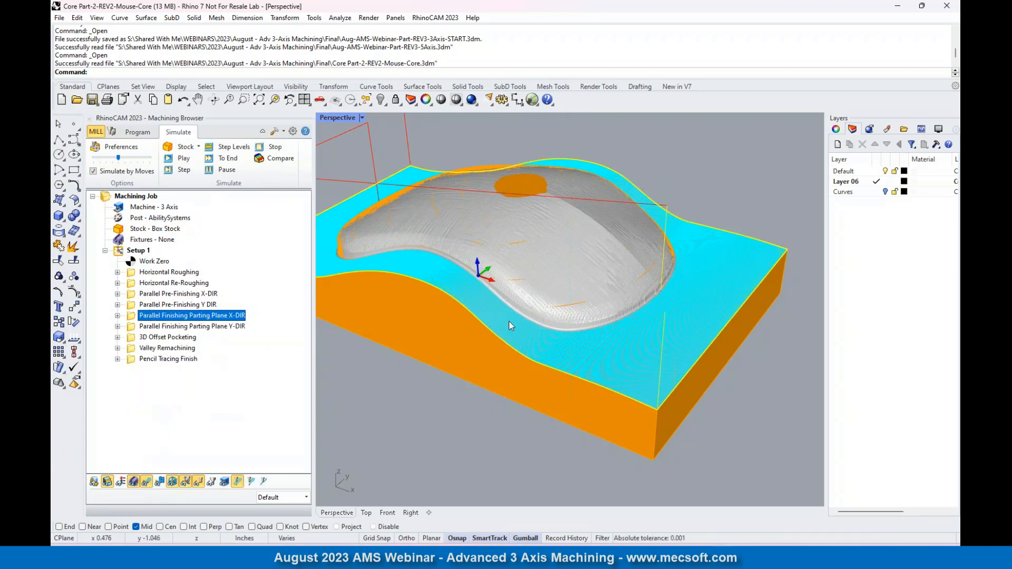
# Simulate the Parallel Finishing Parting Plane Y-DIR operation and hide the toolpath display while it runs.
pyautogui.click(135, 327)
pyautogui.click(181, 159)
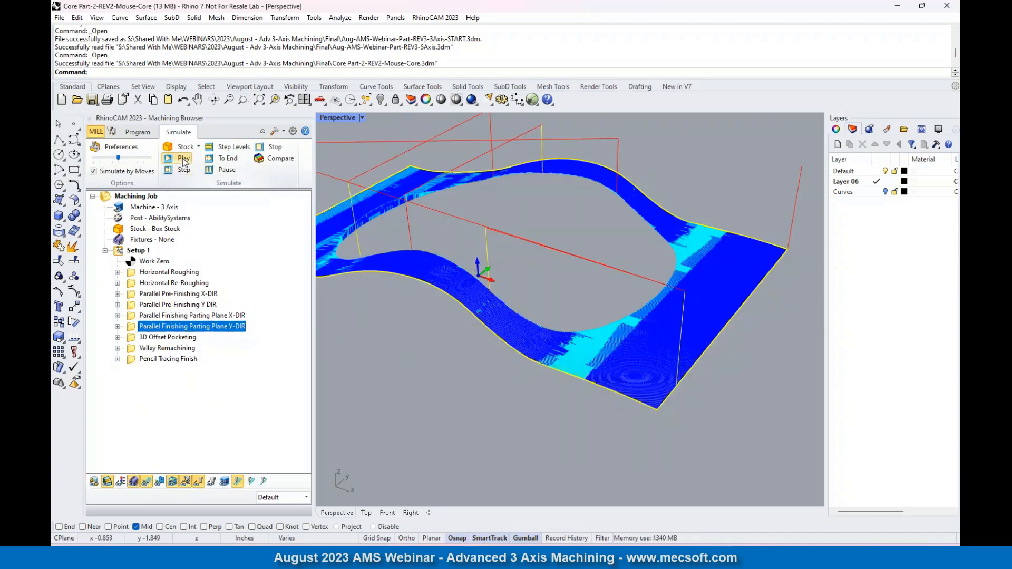
pyautogui.click(146, 482)
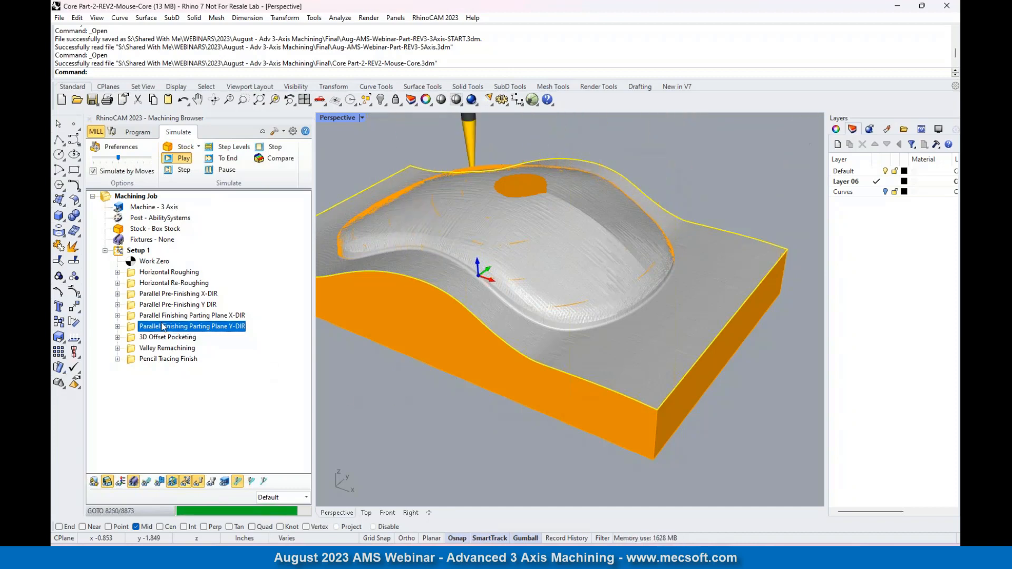
# Turn the toolpath display back on and compare the Parting Plane X-DIR and Y-DIR toolpaths on the simulated stock.
pyautogui.click(136, 316)
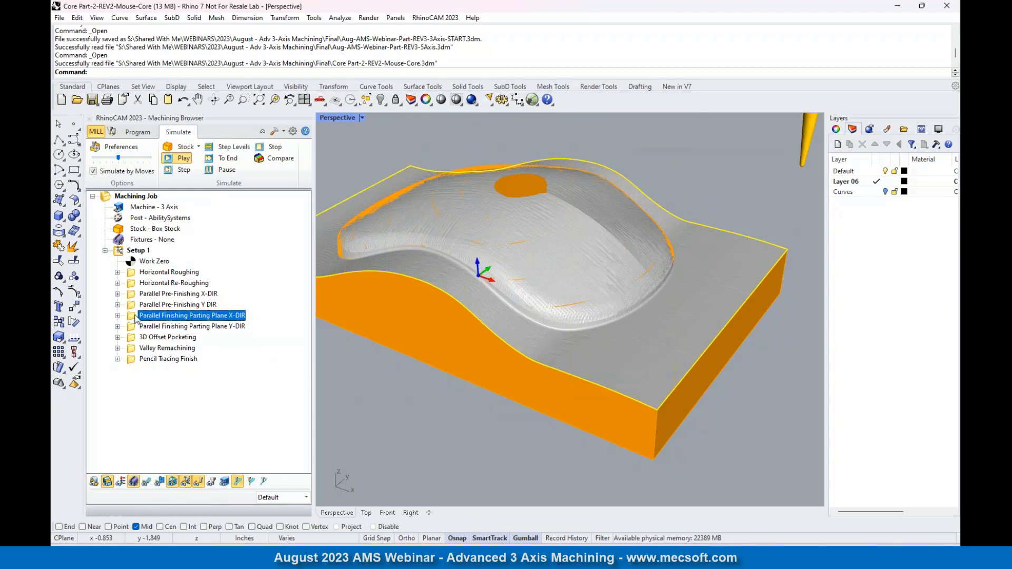
pyautogui.click(148, 483)
pyautogui.scroll(5, 634, 355)
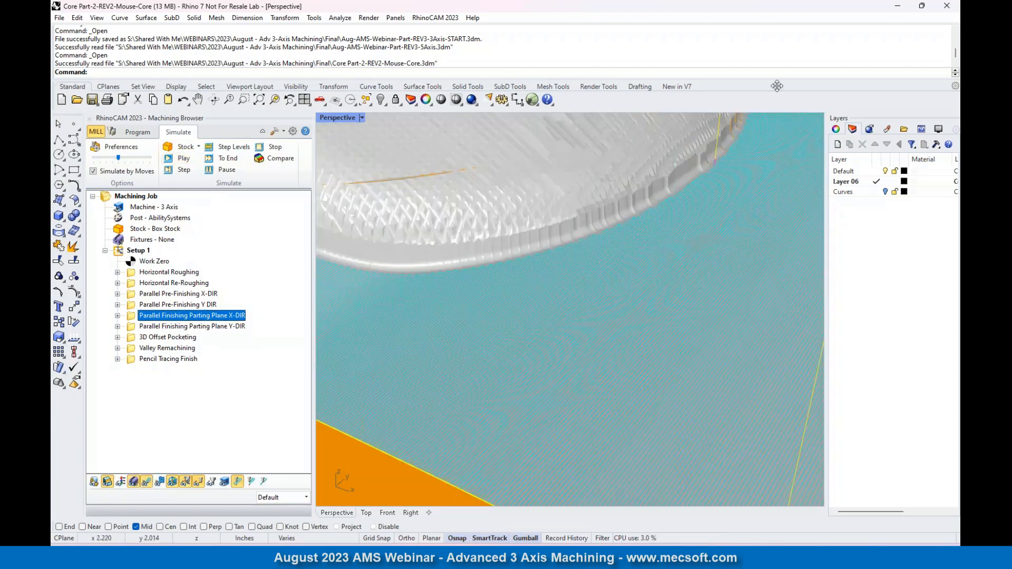
pyautogui.click(133, 328)
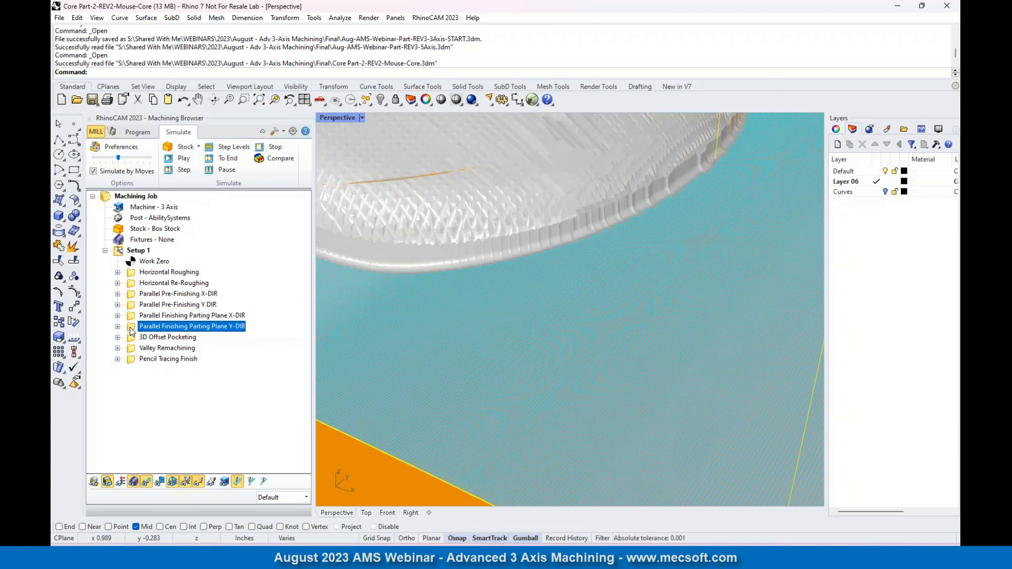
pyautogui.scroll(-6, 553, 336)
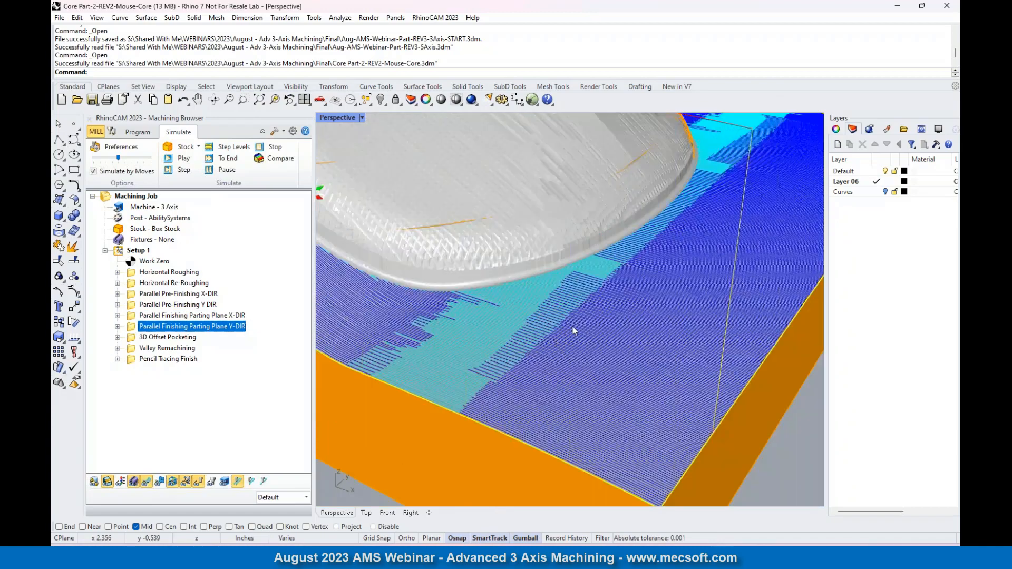
pyautogui.scroll(-4, 616, 312)
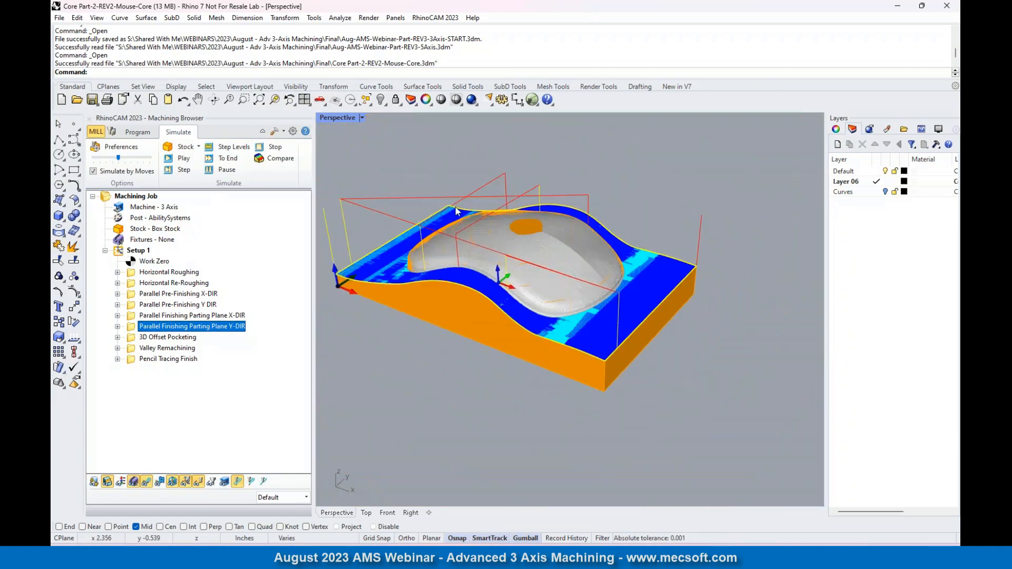
pyautogui.scroll(2, 494, 258)
pyautogui.scroll(3, 495, 262)
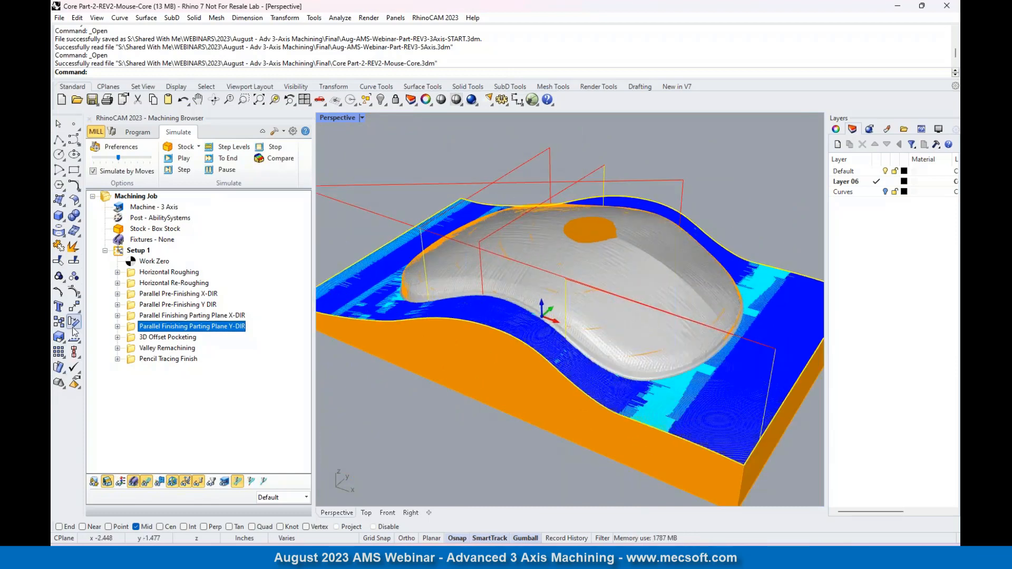
# Examine the 3D Offset Pocketing toolpath along the core's rounded edge, and start simulating the operation.
pyautogui.click(135, 339)
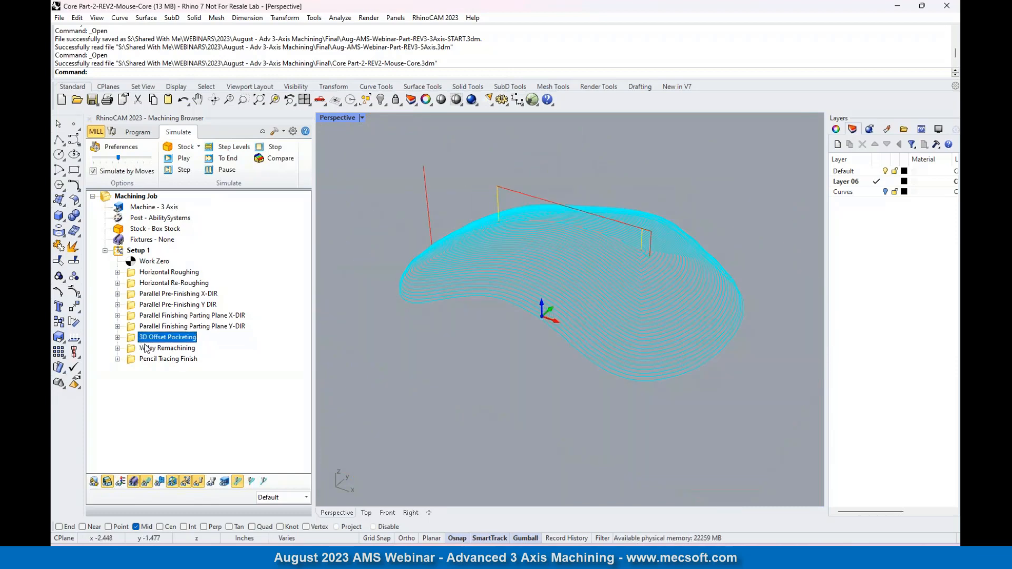
pyautogui.click(143, 135)
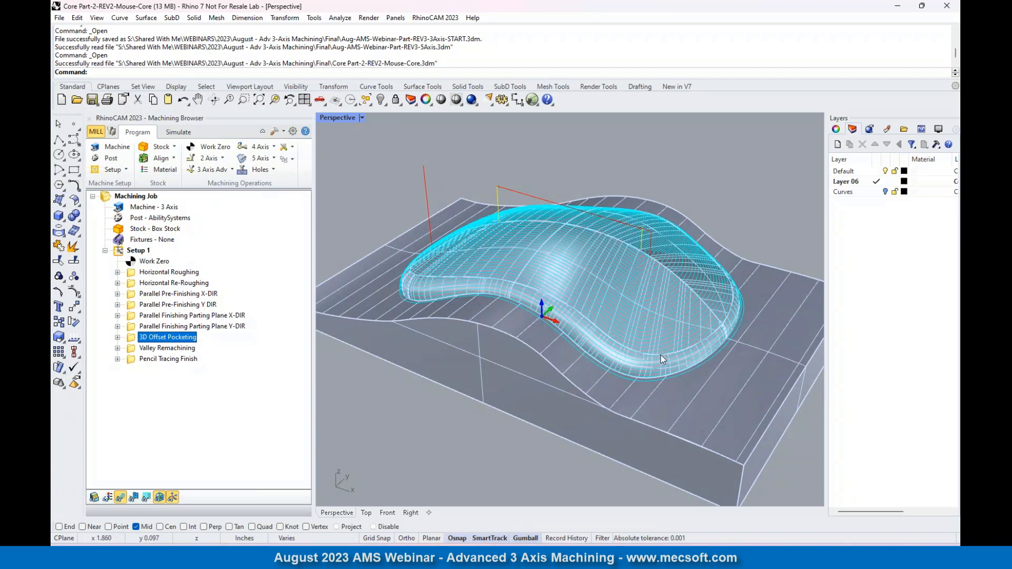
pyautogui.scroll(3, 639, 364)
pyautogui.scroll(5, 525, 334)
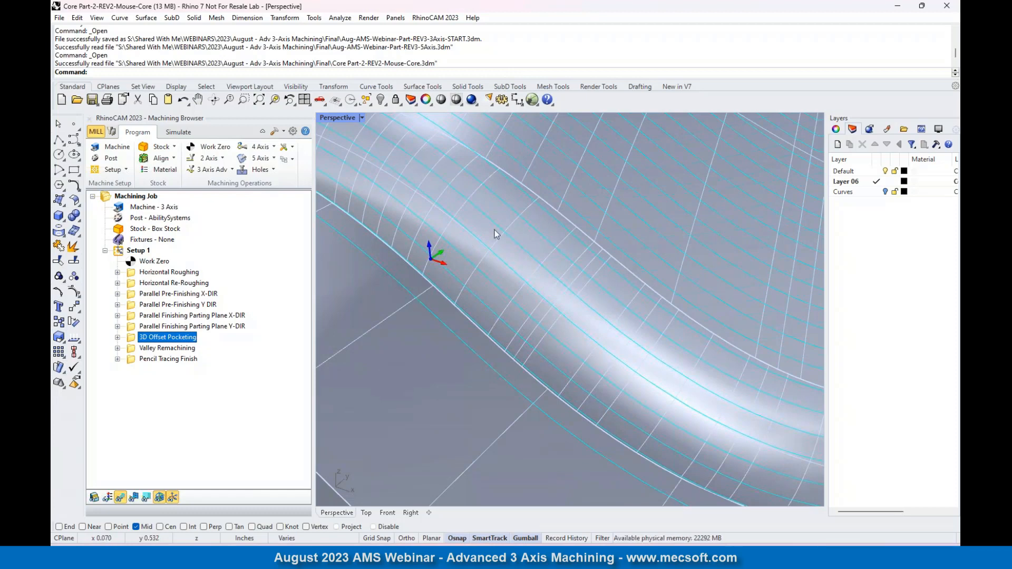
pyautogui.scroll(-5, 431, 314)
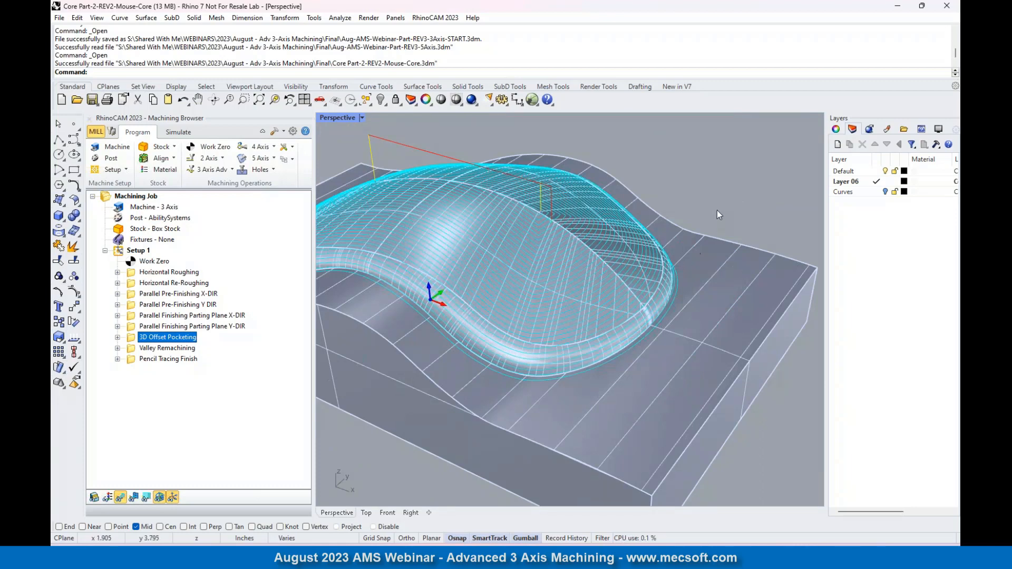
pyautogui.click(178, 132)
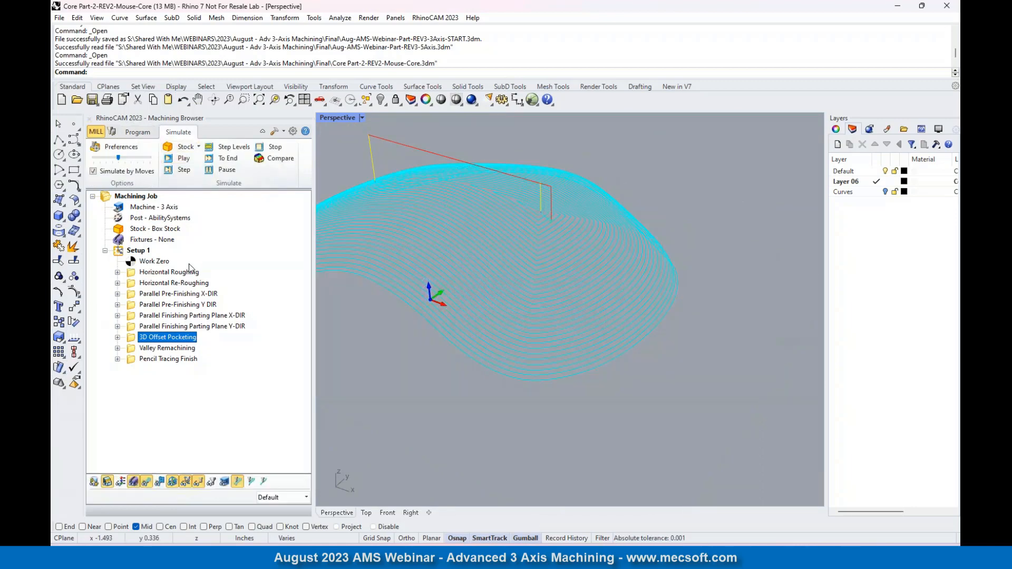
pyautogui.click(185, 159)
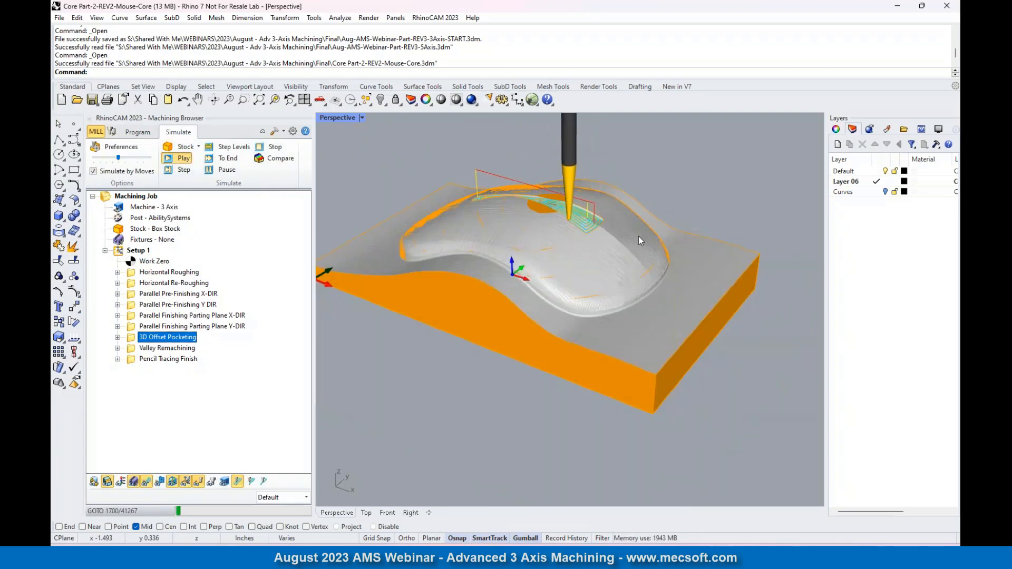
# Examine the stepped cuts on top of the core during the 3D Offset Pocketing simulation, and stop the simulation partway.
pyautogui.scroll(4, 539, 194)
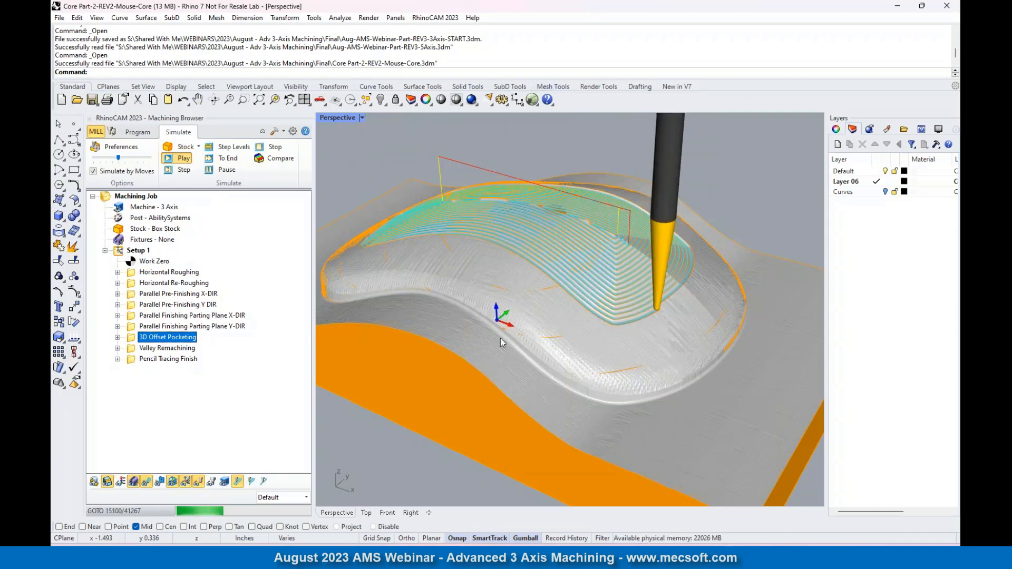
pyautogui.scroll(5, 599, 235)
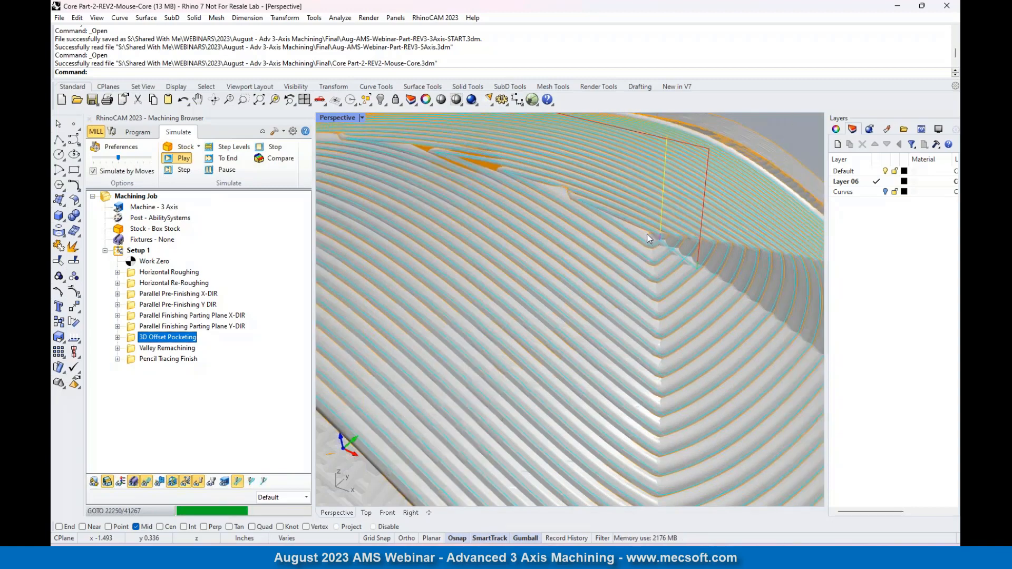
pyautogui.scroll(-5, 647, 233)
pyautogui.scroll(-2, 636, 271)
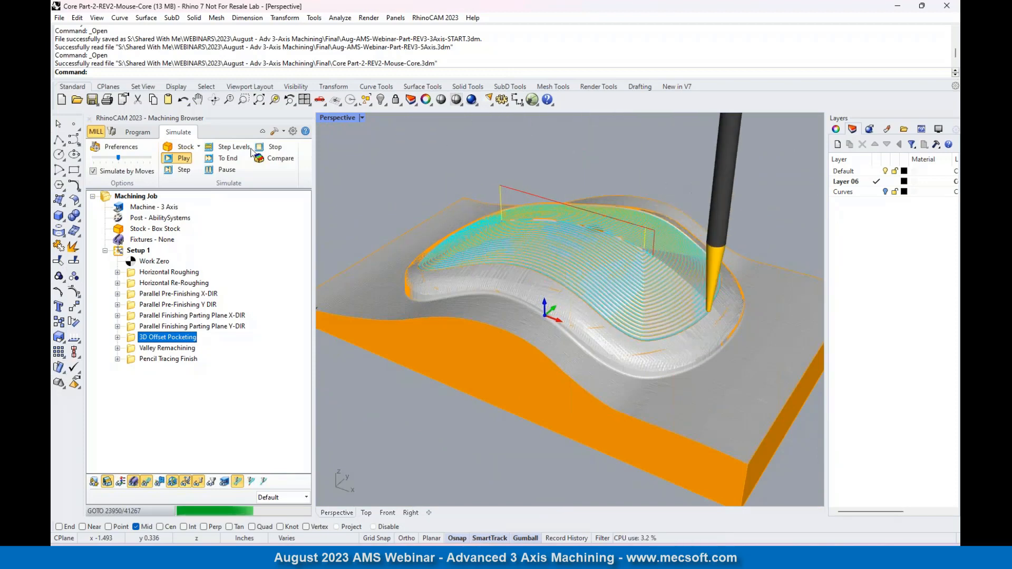
pyautogui.click(231, 169)
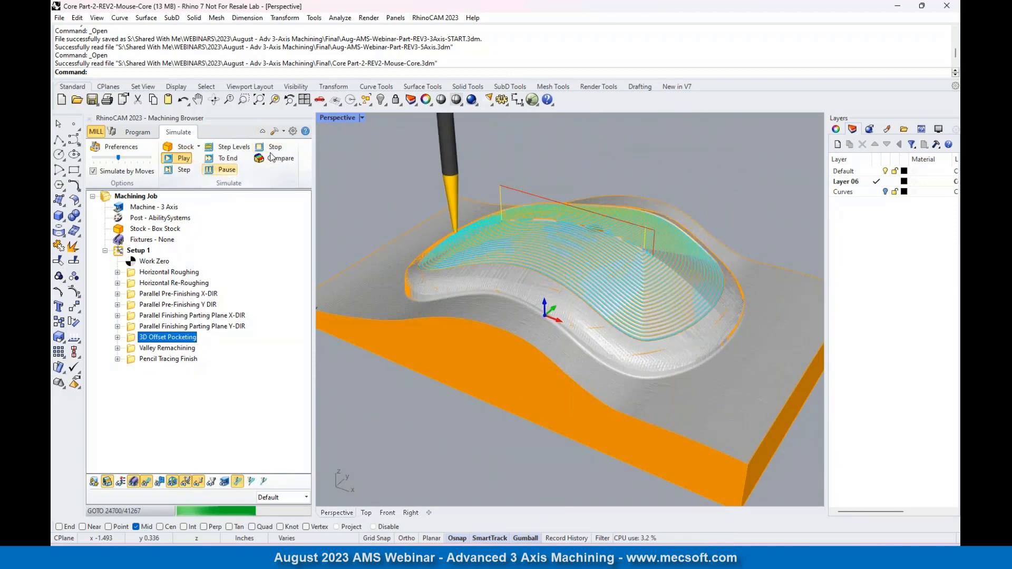
pyautogui.click(276, 149)
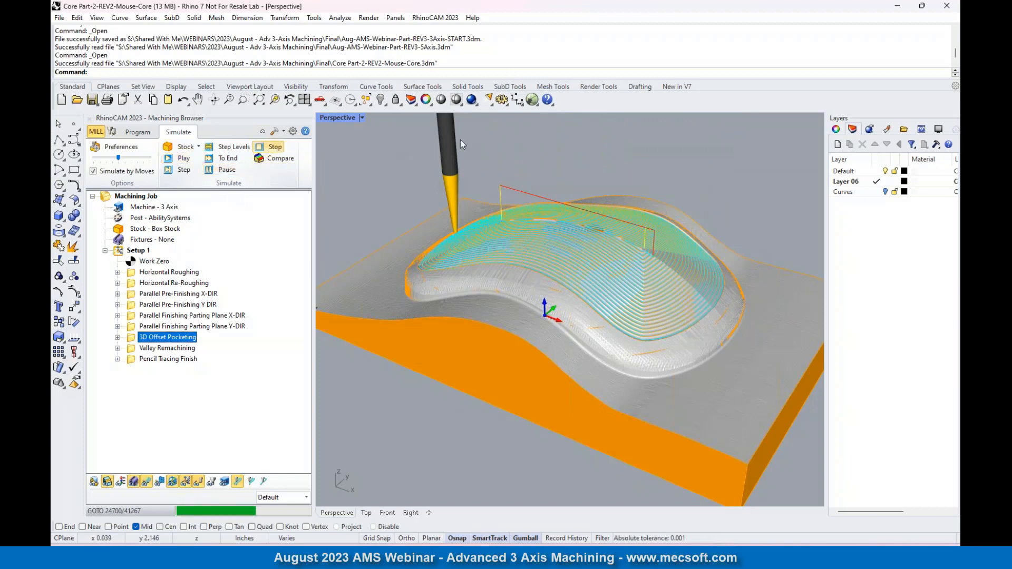
# Inspect the Valley Remachining toolpath against the part model around the core's base edge, and open the operation's settings.
pyautogui.click(136, 349)
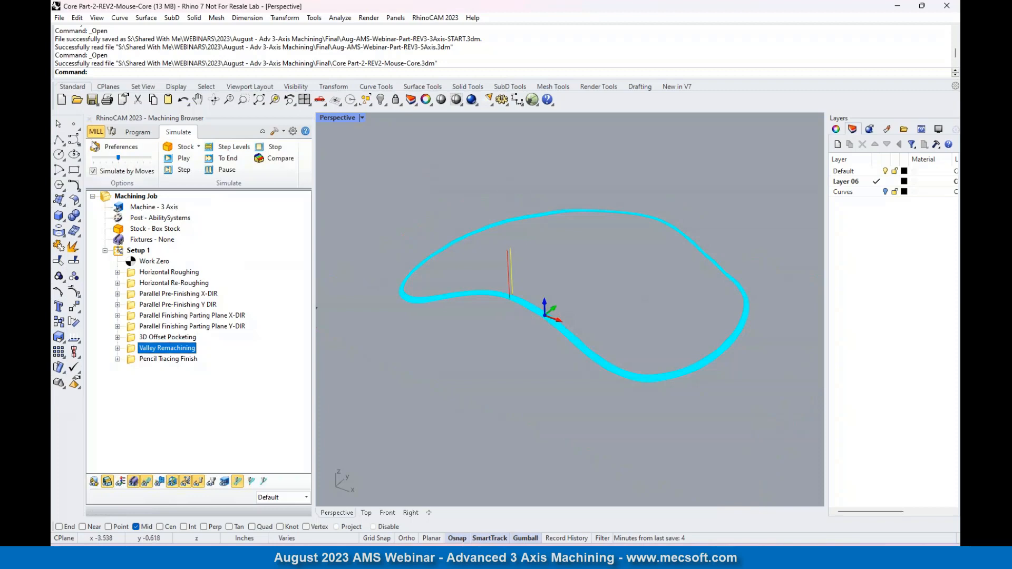
pyautogui.click(138, 132)
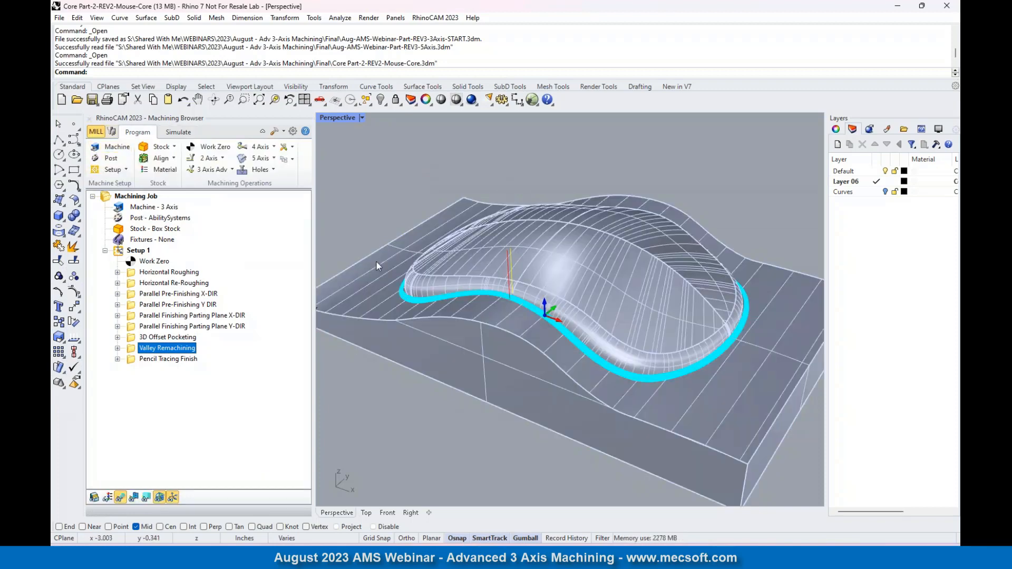
pyautogui.scroll(6, 420, 300)
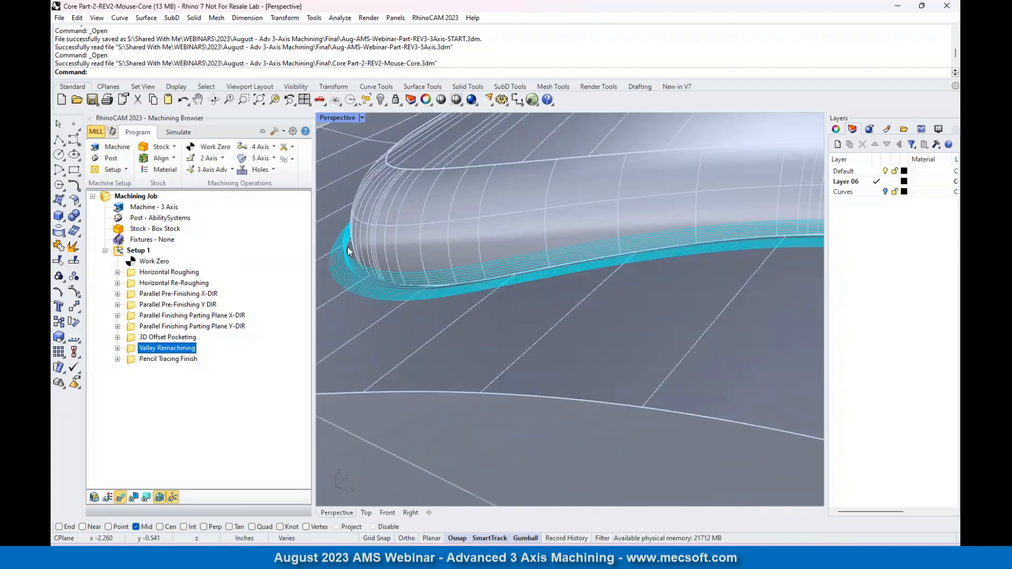
pyautogui.doubleClick(135, 350)
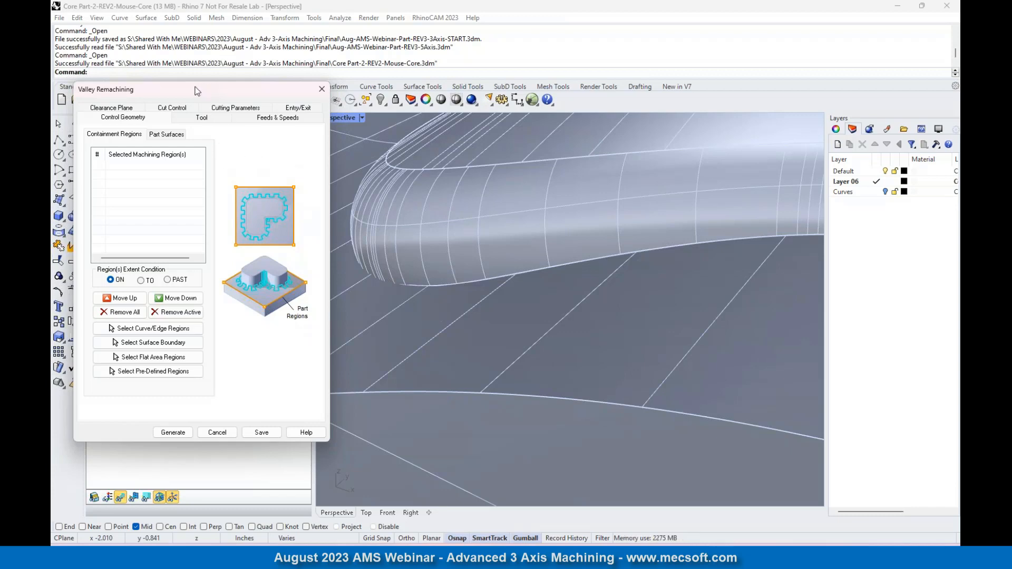
pyautogui.moveTo(198, 91); pyautogui.dragTo(202, 83)
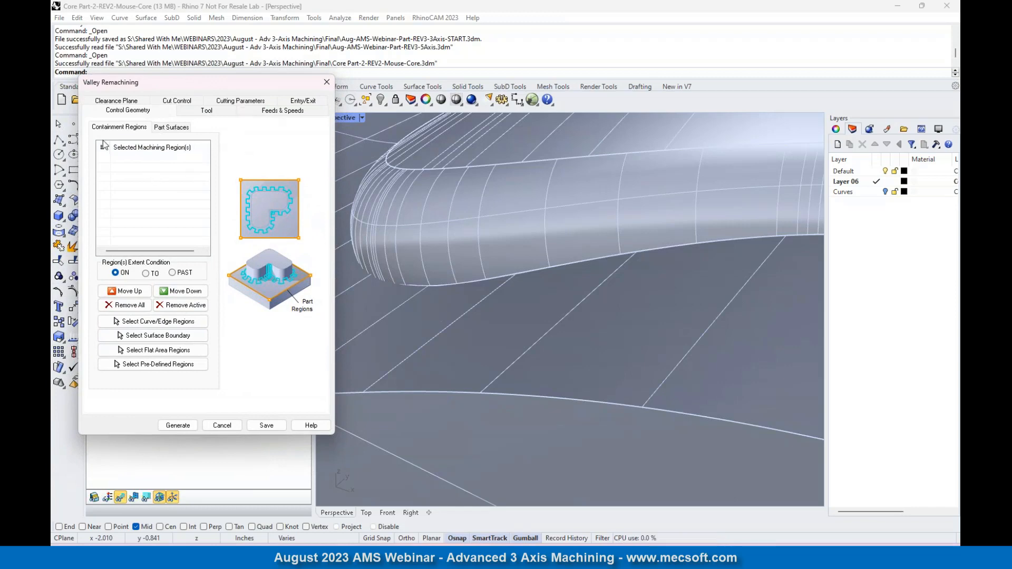
# Examine the corner where the core meets the parting surface, and check the Valley Remachining tool and clearance plane settings.
pyautogui.scroll(-4, 490, 283)
pyautogui.scroll(-4, 490, 283)
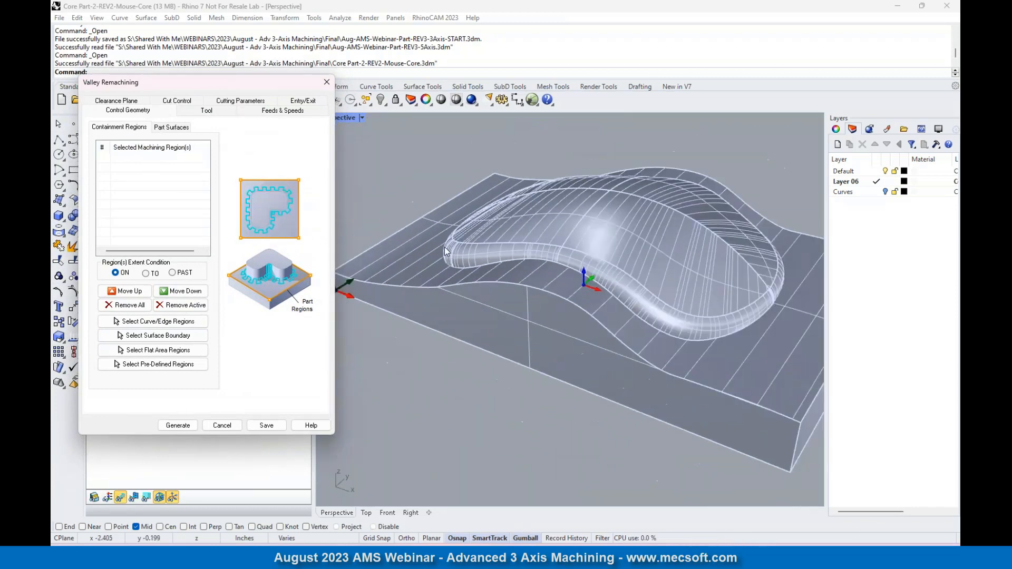
pyautogui.scroll(2, 663, 285)
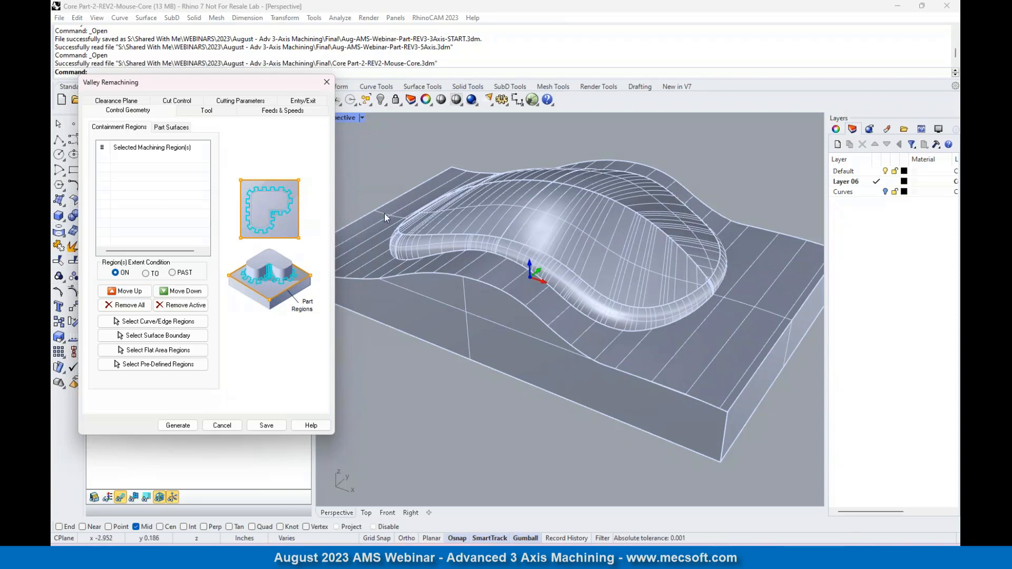
pyautogui.scroll(2, 414, 261)
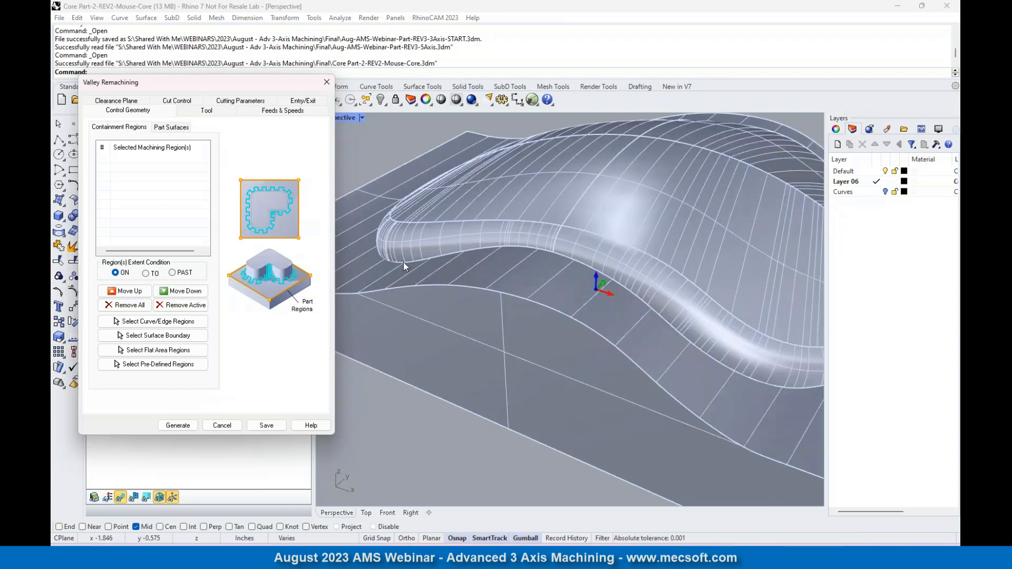
pyautogui.scroll(3, 405, 261)
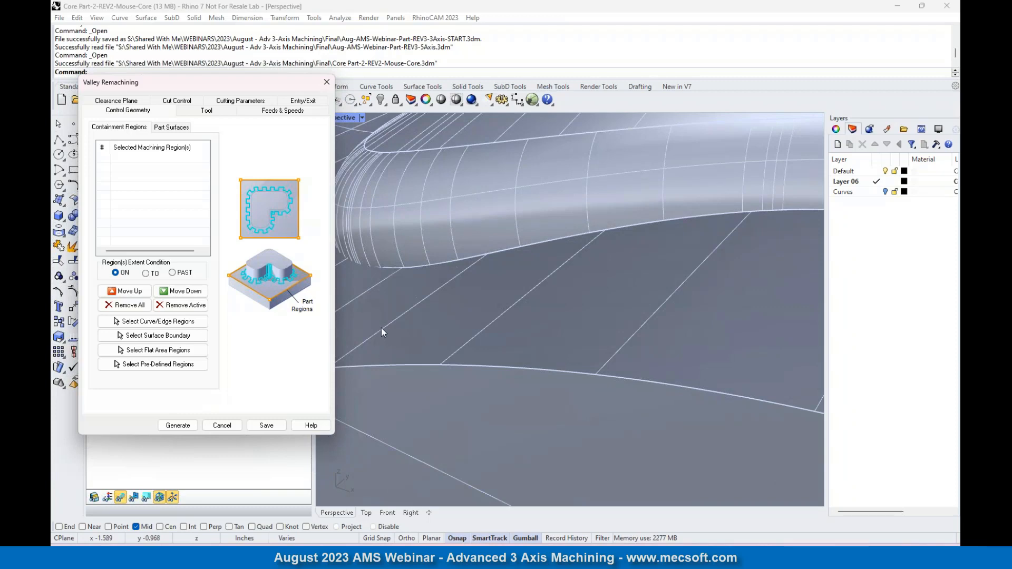
pyautogui.scroll(-4, 526, 224)
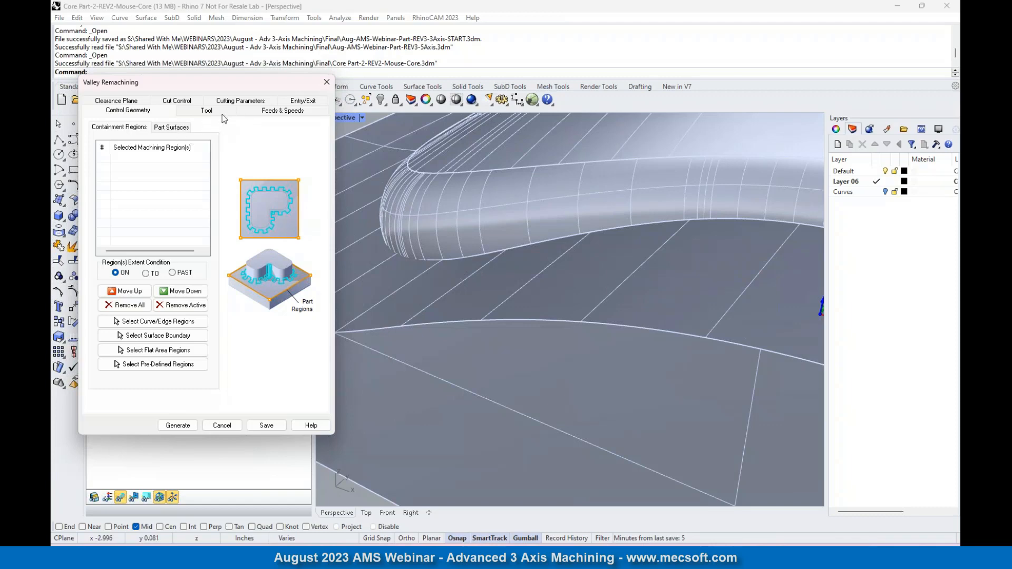
pyautogui.click(208, 112)
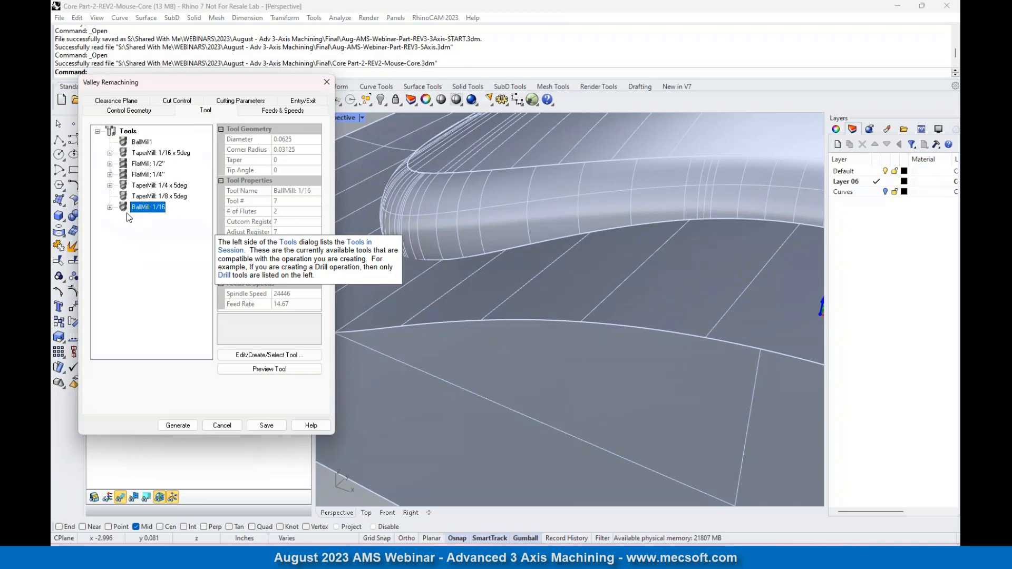
pyautogui.click(120, 101)
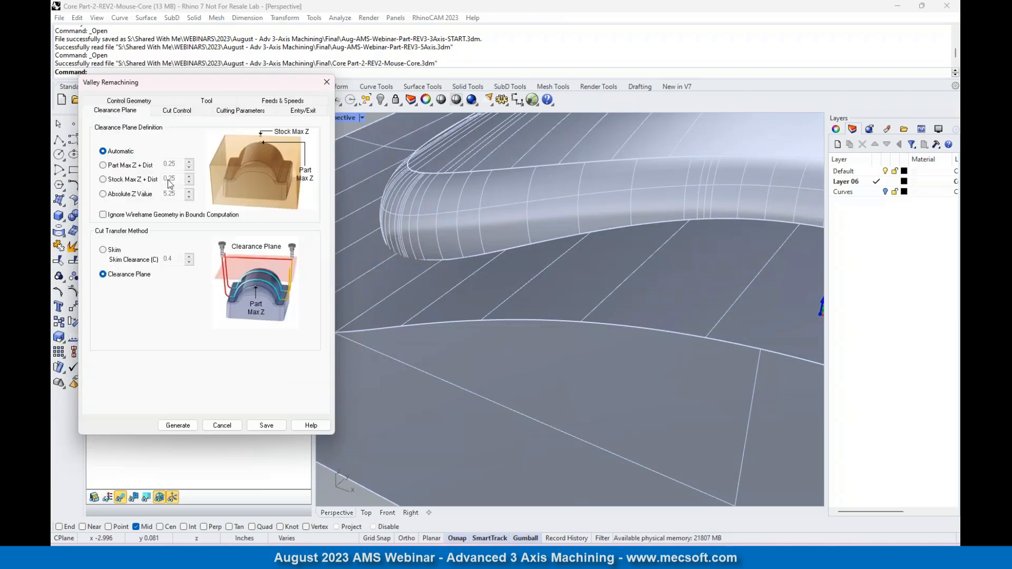
# Set Valley Remachining's Intol and Outtol to 0.001, and check the reference tool diameter.
pyautogui.click(180, 115)
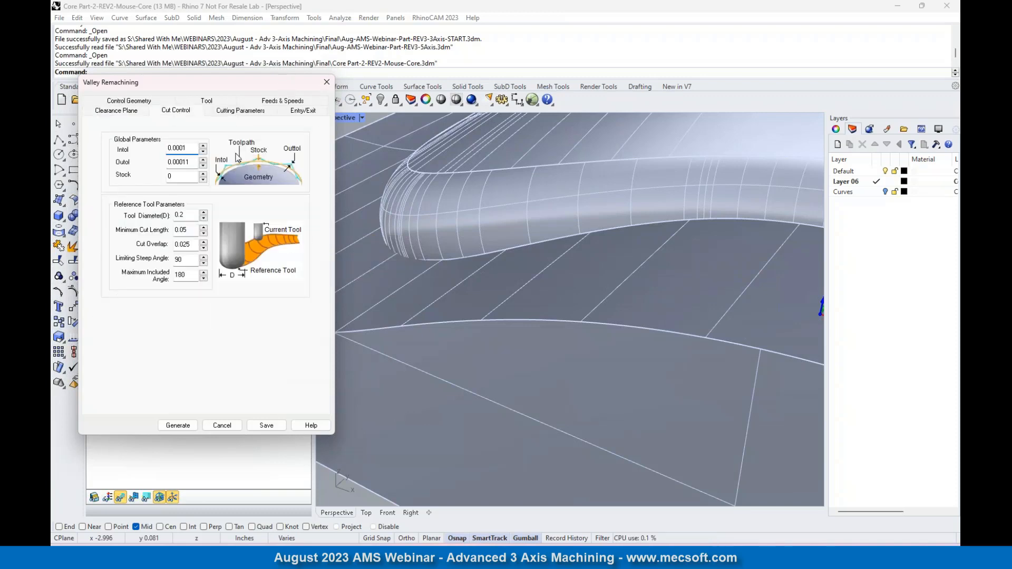
pyautogui.click(183, 162)
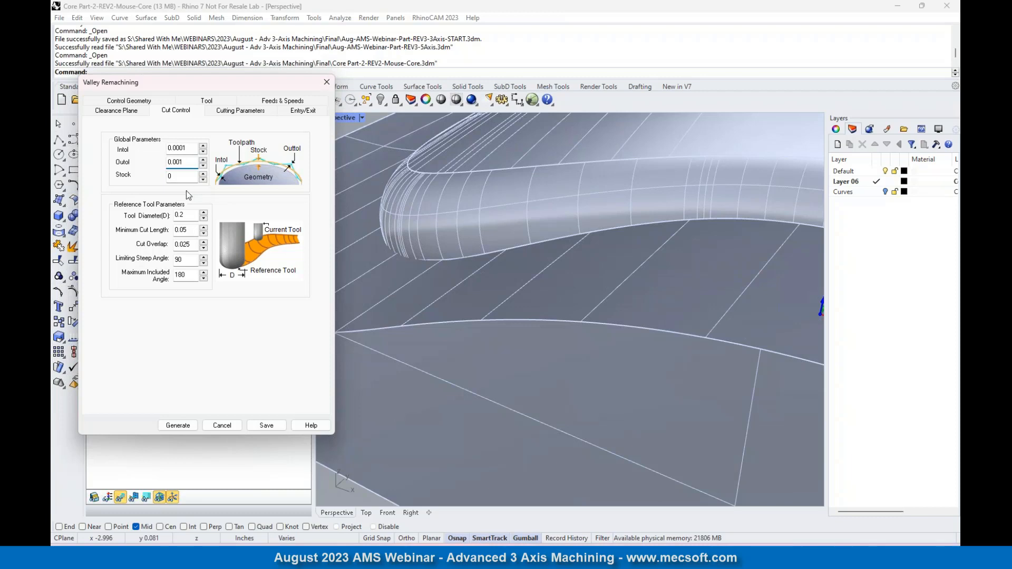
pyautogui.click(190, 147)
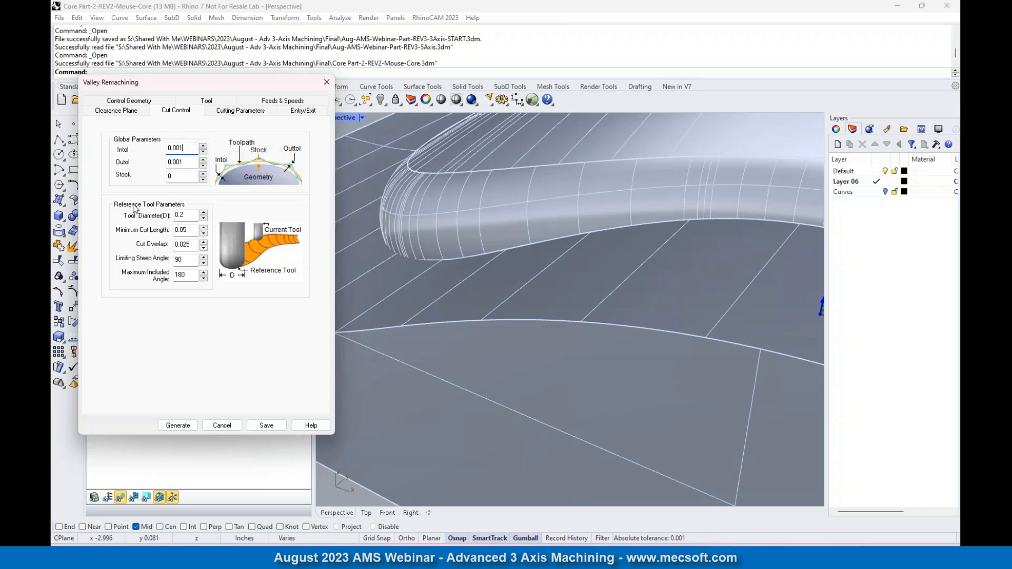
pyautogui.moveTo(183, 176)
pyautogui.click(191, 216)
pyautogui.click(188, 219)
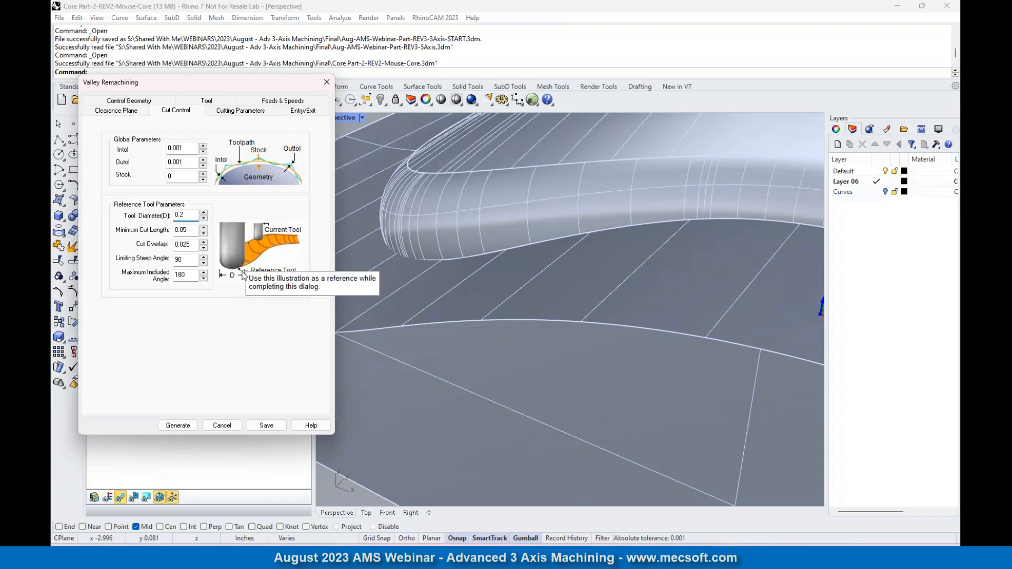
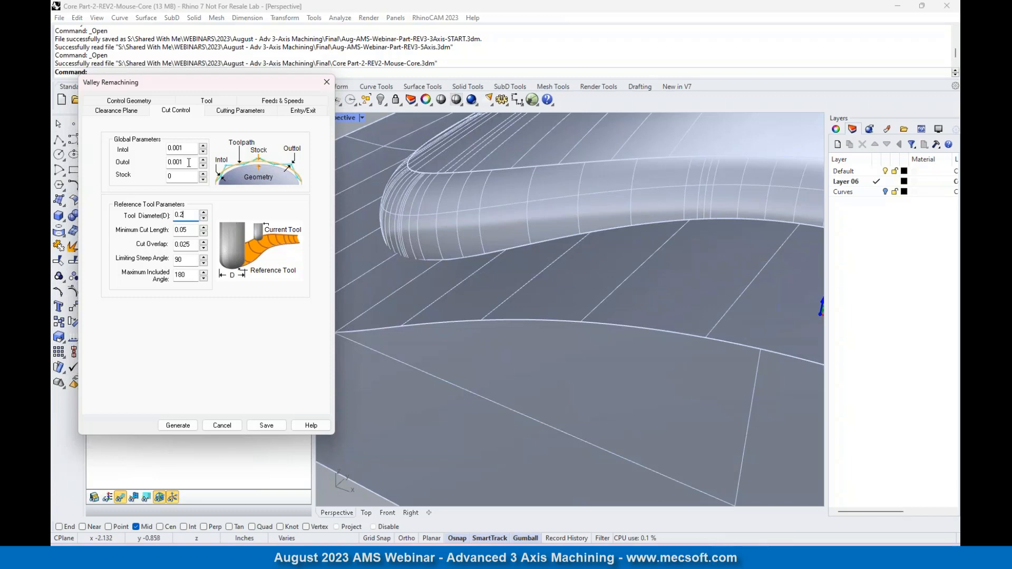
# Review Valley Remachining's tool, cut control and cutting parameters, and close the settings without saving.
pyautogui.click(210, 102)
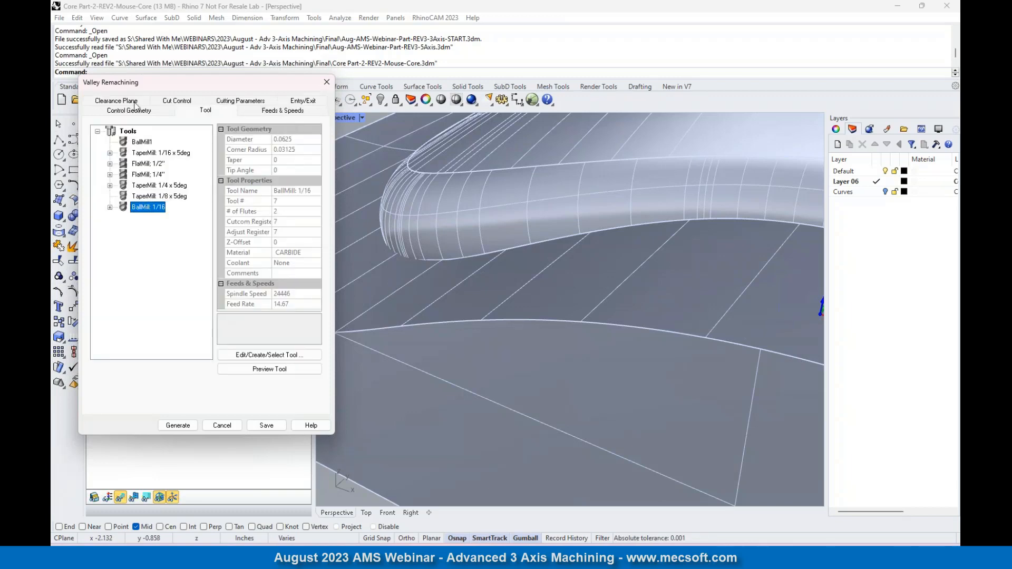
pyautogui.click(179, 100)
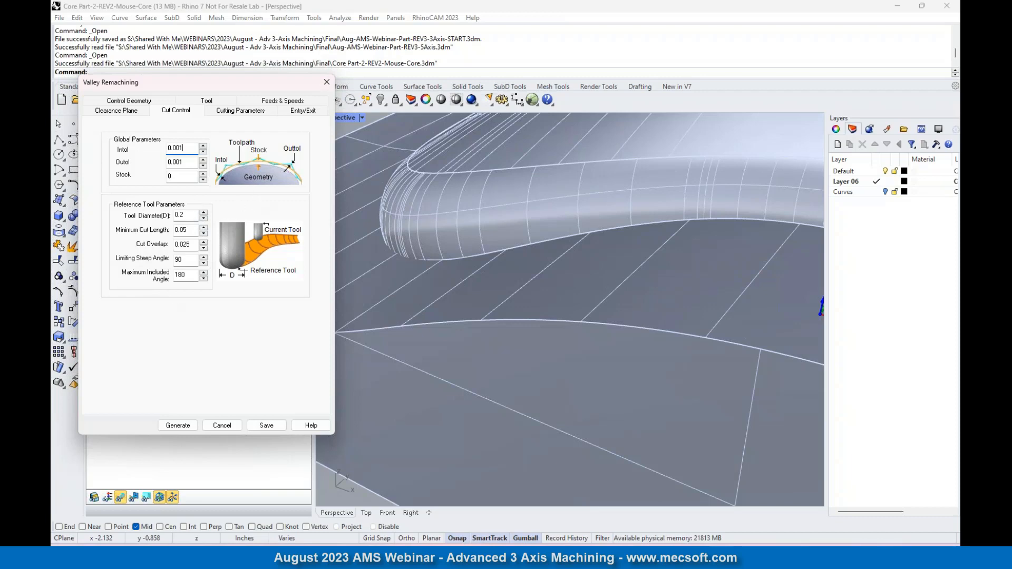
pyautogui.click(232, 112)
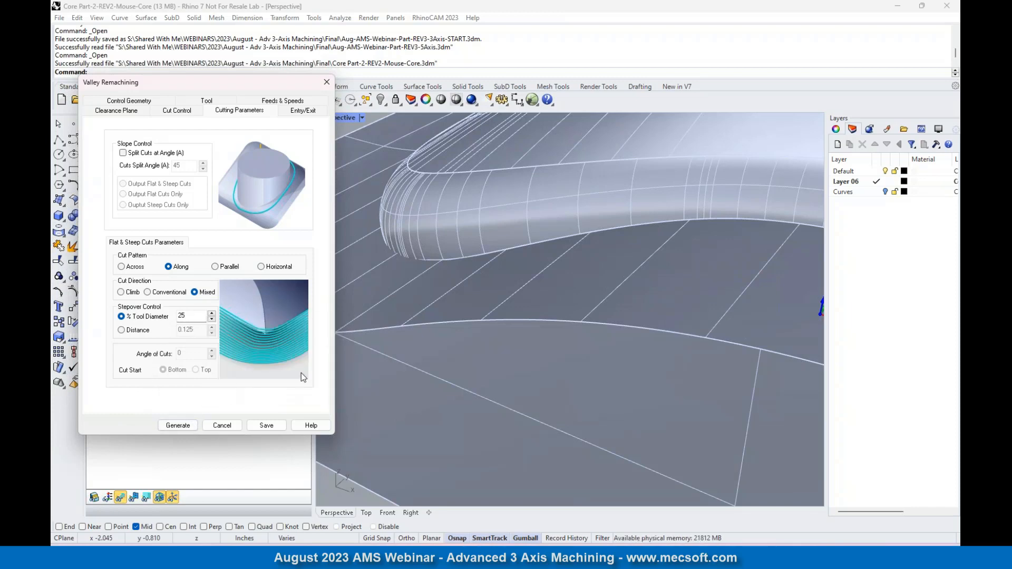
pyautogui.click(223, 427)
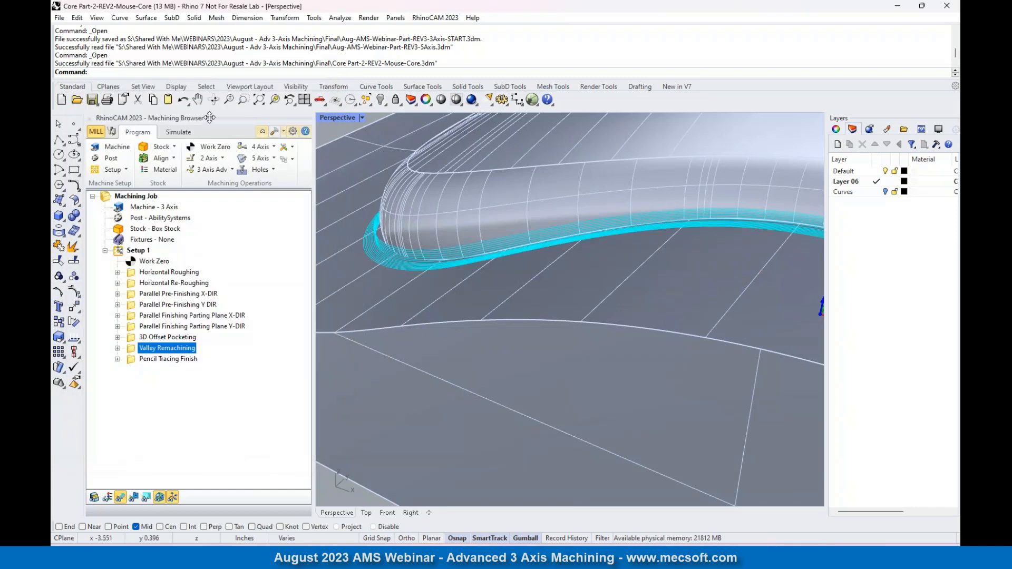
# Simulate the Valley Remachining operation at the highest speed with Simulate by Moves turned off.
pyautogui.scroll(-3, 420, 283)
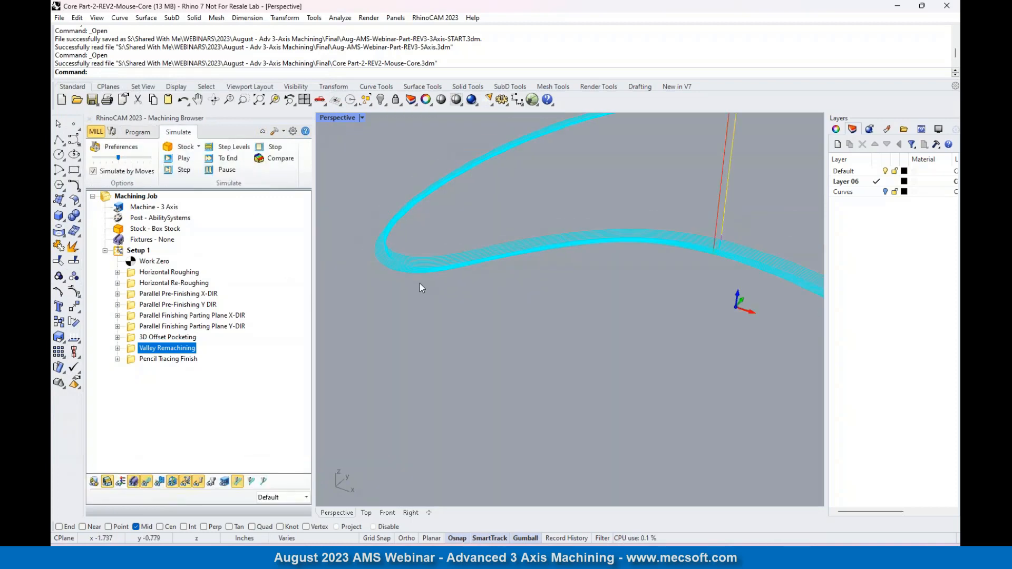
pyautogui.click(94, 170)
pyautogui.moveTo(118, 159); pyautogui.dragTo(150, 158)
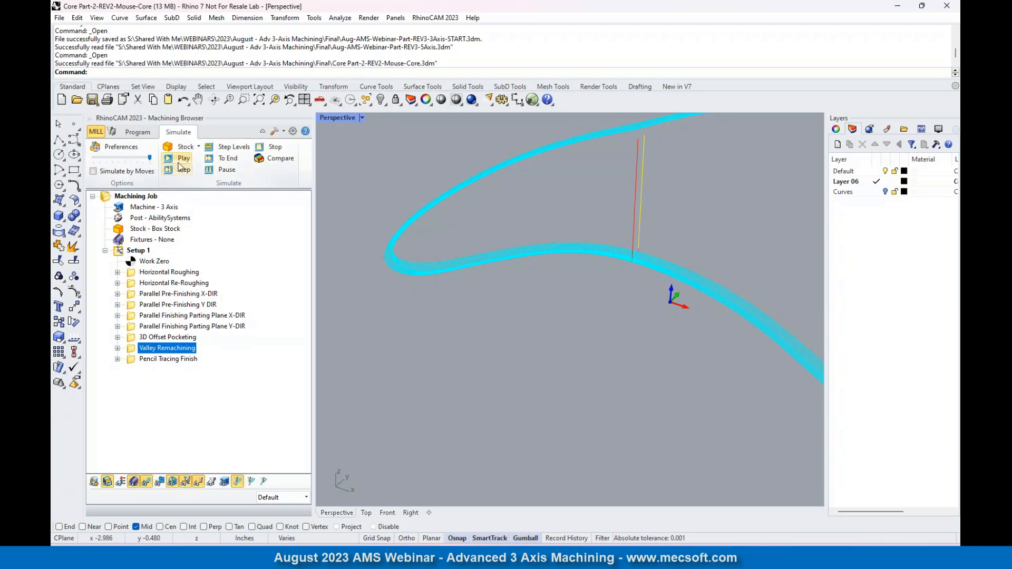
pyautogui.click(182, 158)
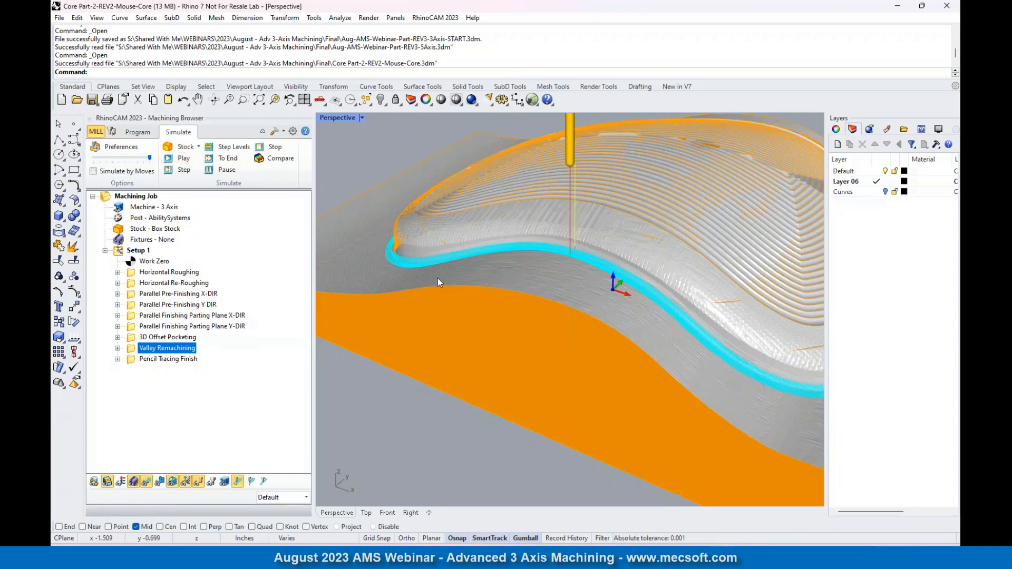
# Examine the Valley Remachining toolpath and the simulated stock along the core's base edge.
pyautogui.moveTo(423, 269); pyautogui.dragTo(393, 276, button='right')
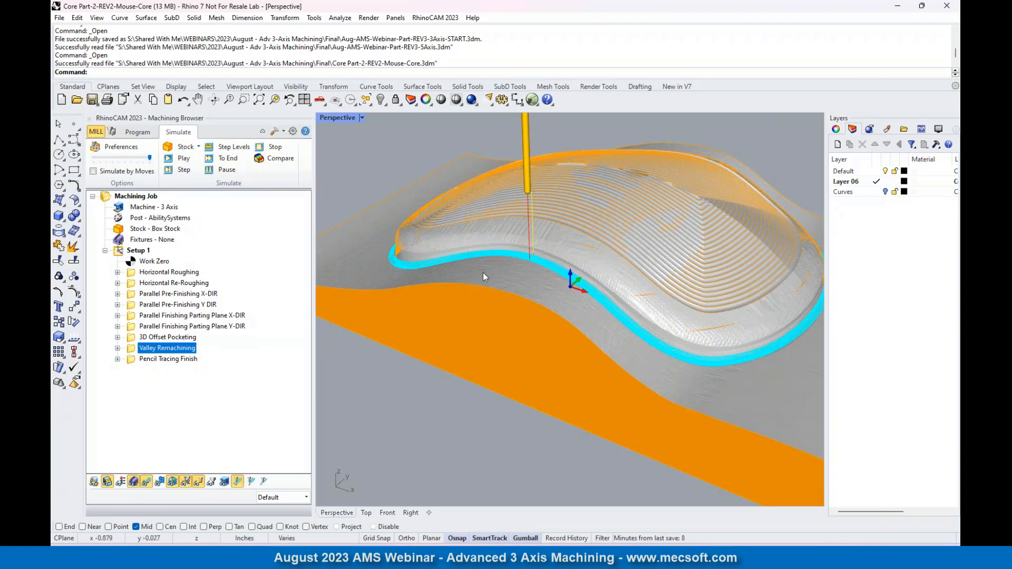
pyautogui.scroll(5, 535, 261)
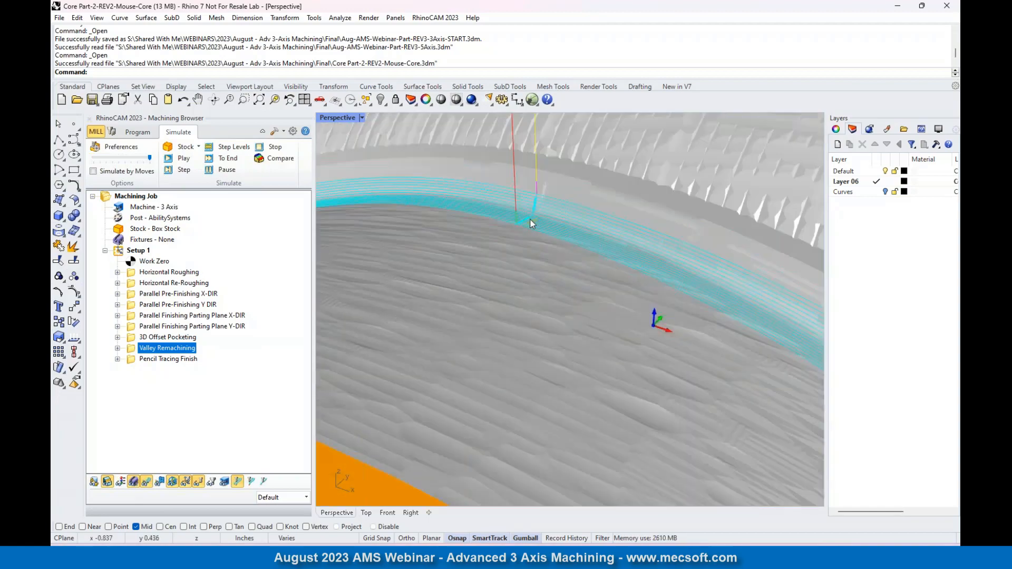
pyautogui.scroll(-2, 694, 254)
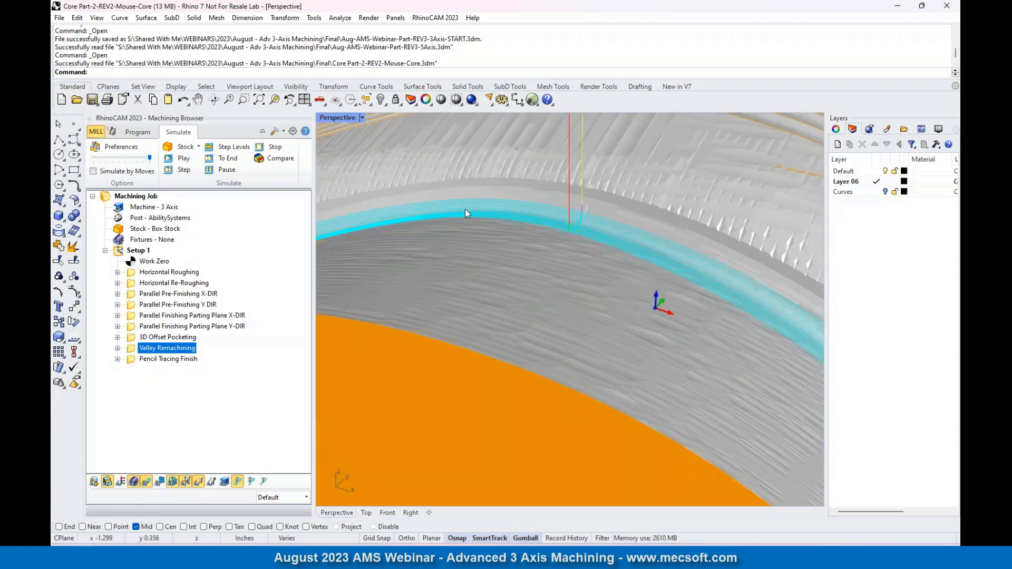
pyautogui.scroll(-3, 574, 264)
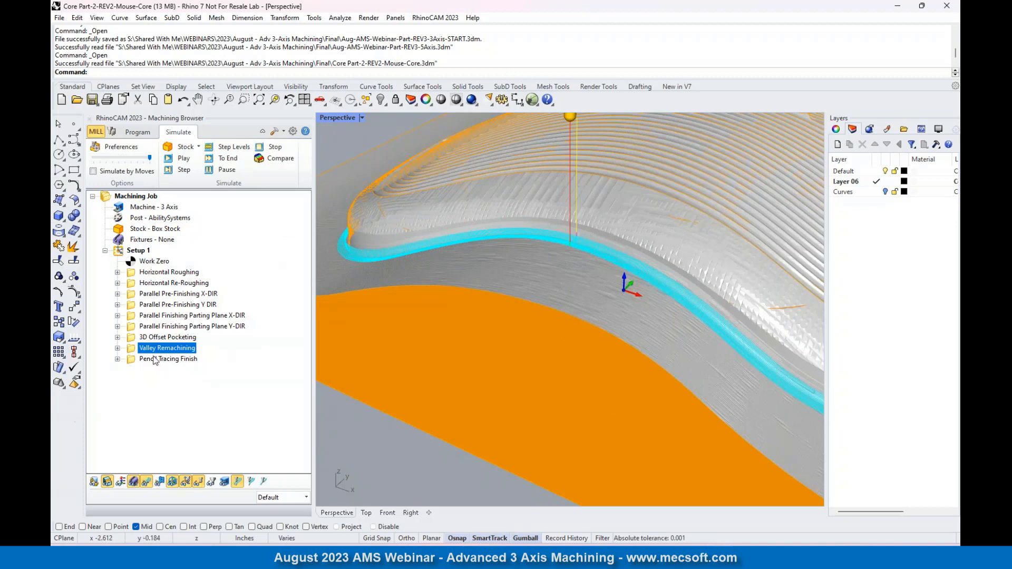
# Show the Pencil Tracing Finish toolpath on the part model.
pyautogui.click(136, 360)
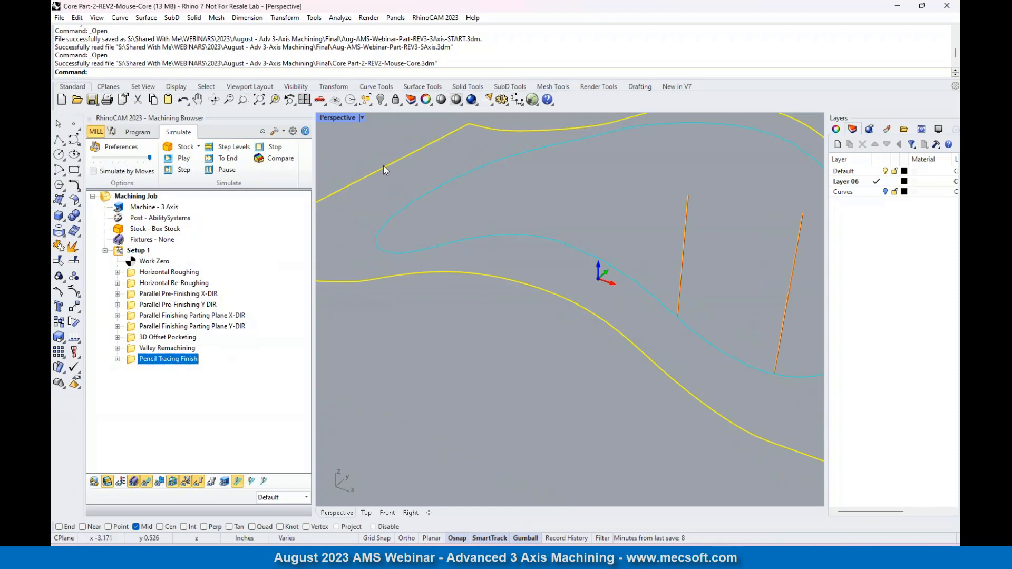
pyautogui.click(136, 132)
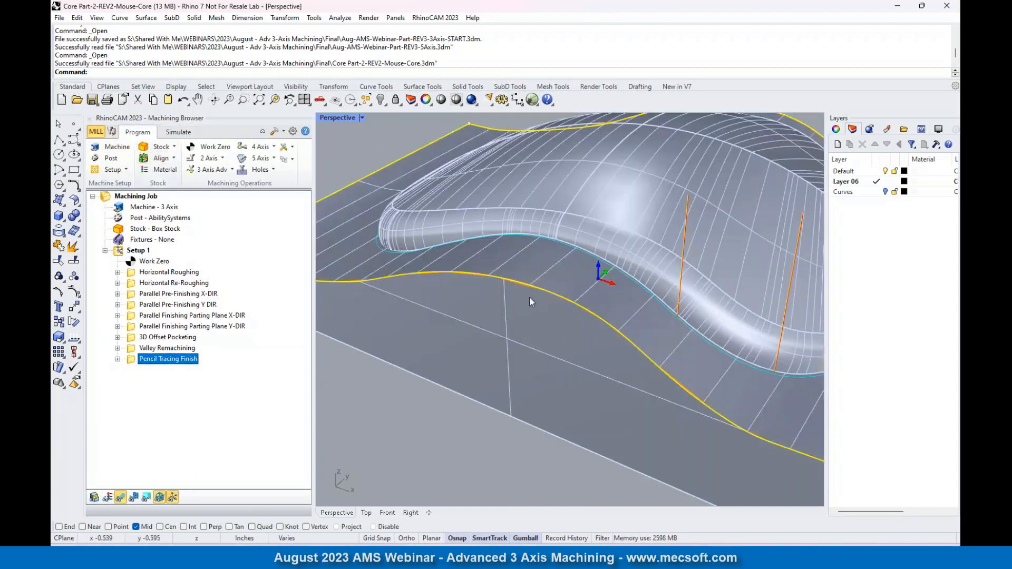
# Open the 3Axis_Pencil_Trace_Phone Core model from the Final folder and hide its stock.
pyautogui.scroll(-3, 529, 296)
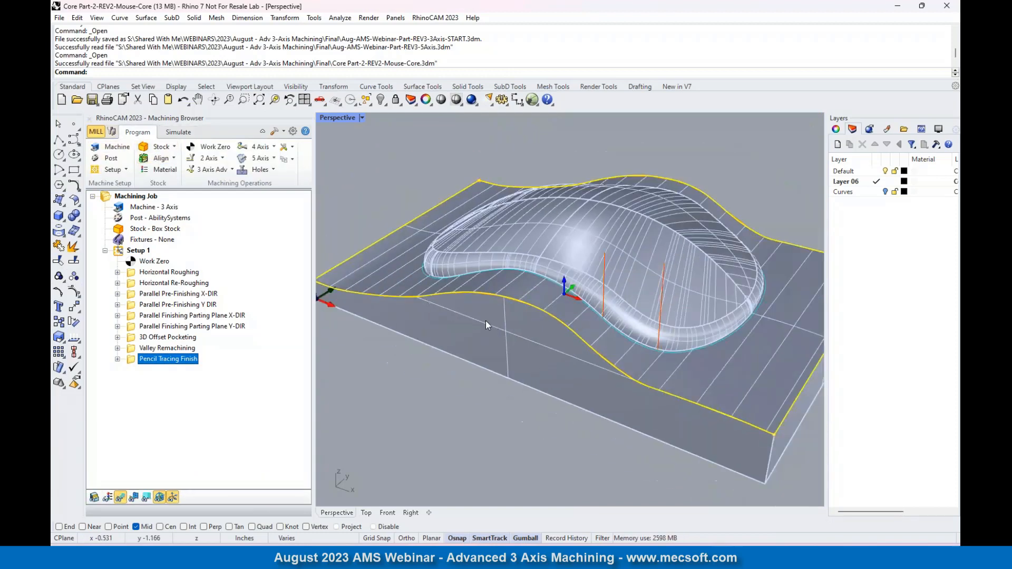
pyautogui.click(60, 18)
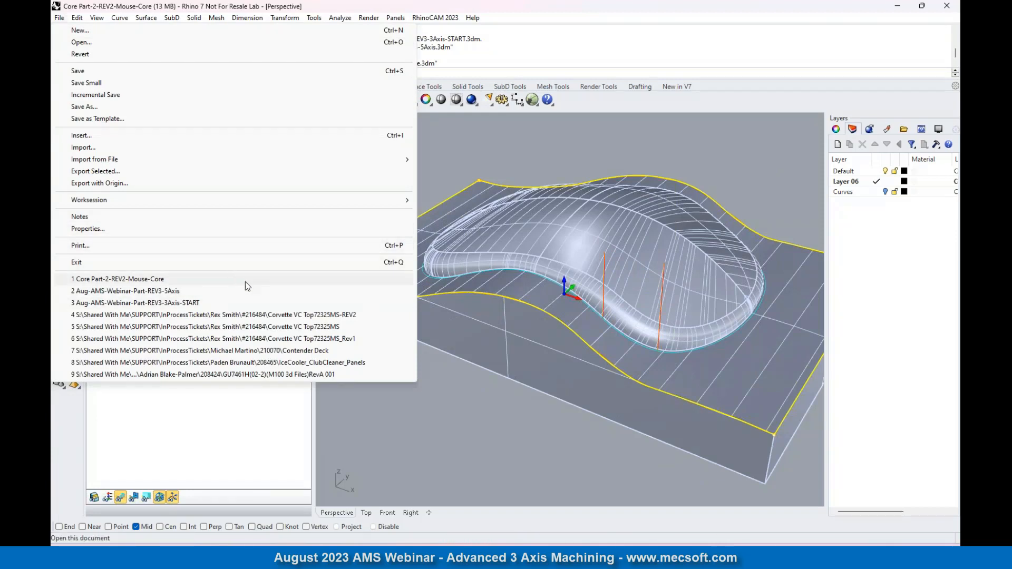
pyautogui.click(82, 42)
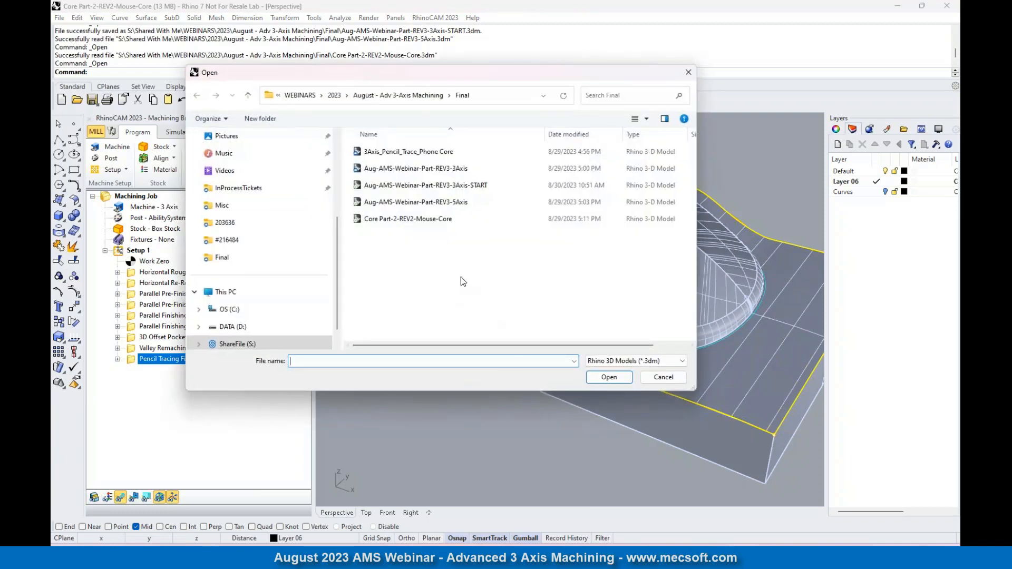
pyautogui.click(425, 153)
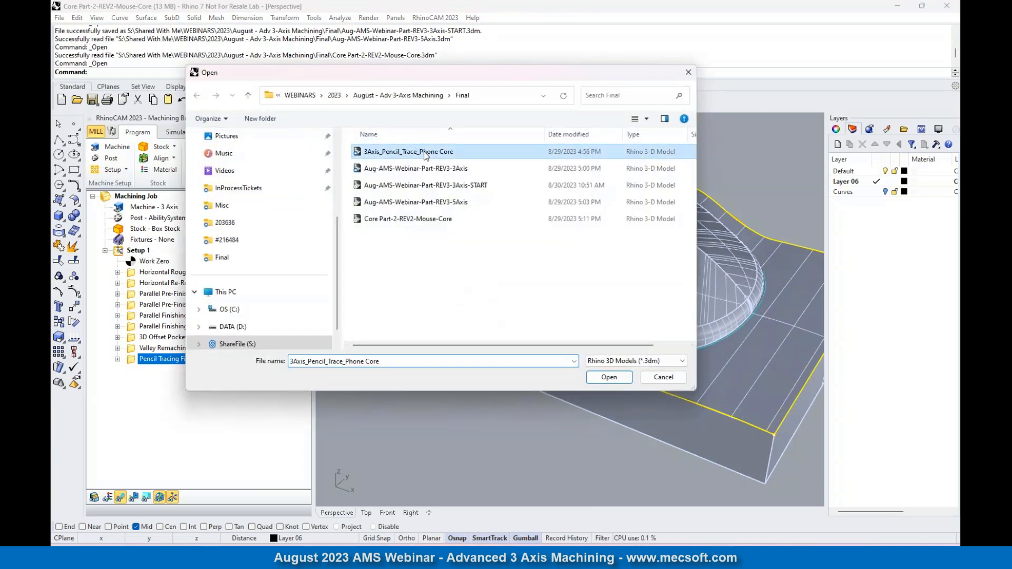
pyautogui.click(610, 377)
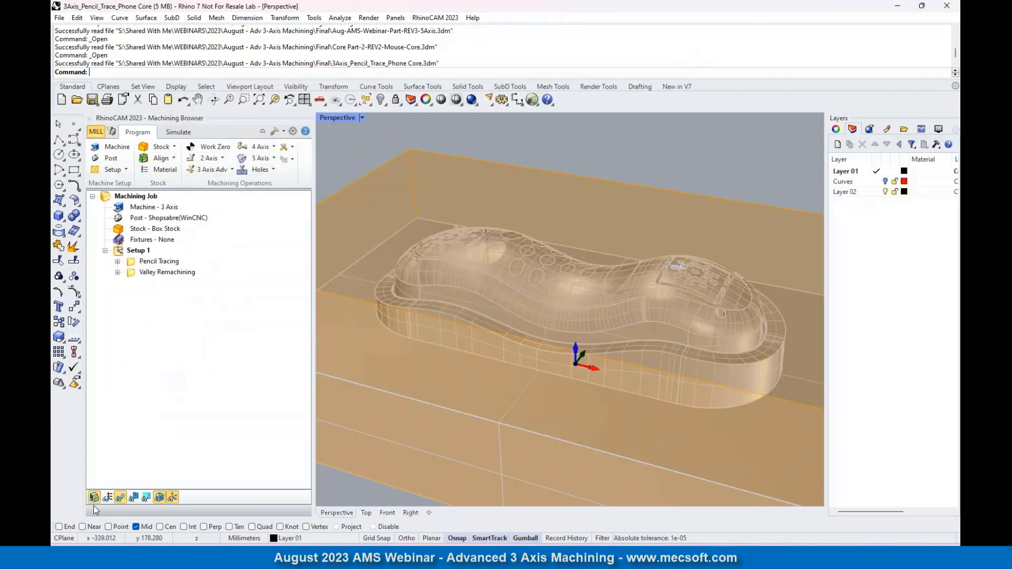
pyautogui.click(94, 497)
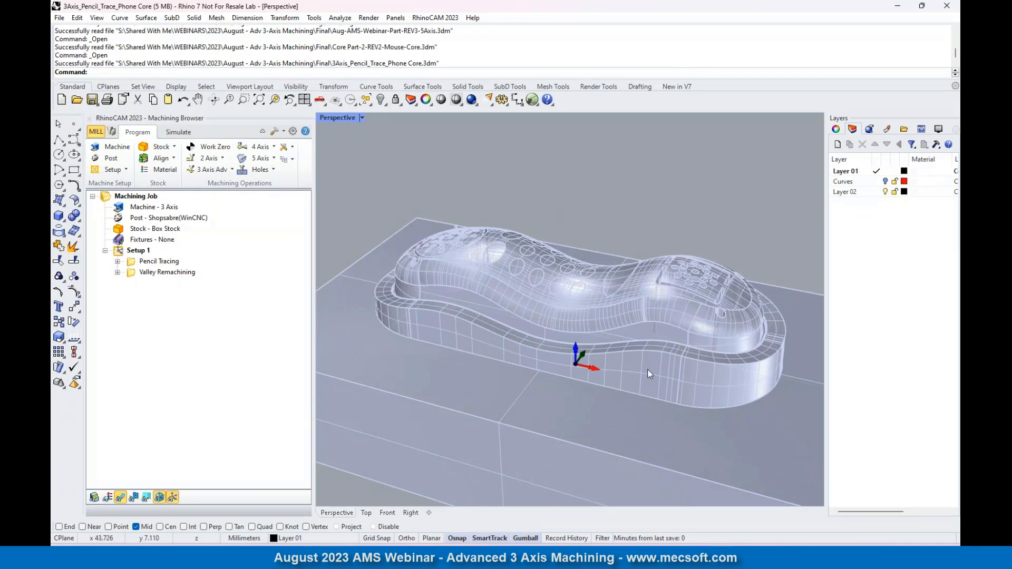
# Examine the phone core from several sides, including its end and the narrow corner where its walls meet the surrounding ledge.
pyautogui.scroll(3, 591, 373)
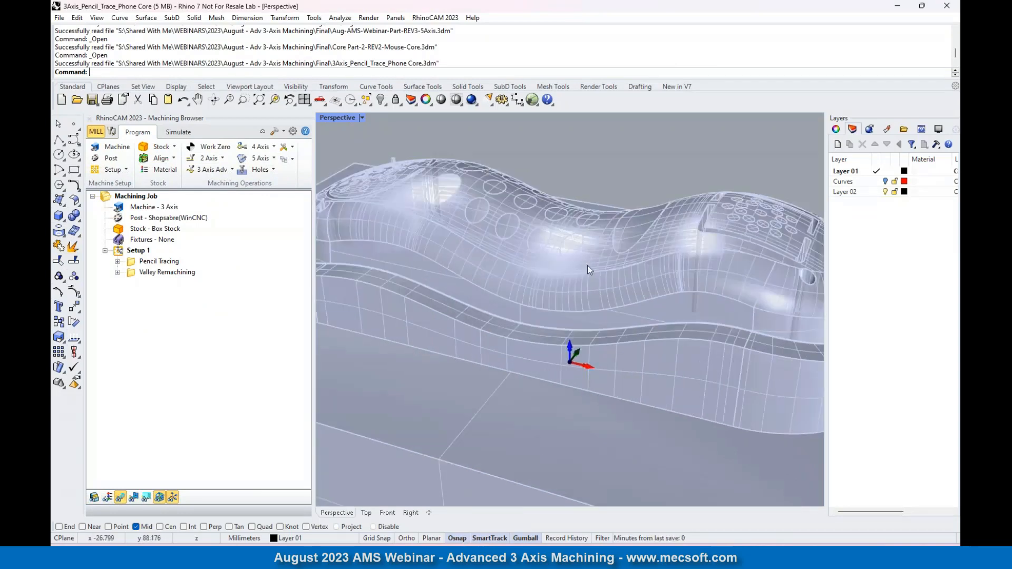
pyautogui.scroll(-2, 581, 276)
pyautogui.scroll(2, 599, 280)
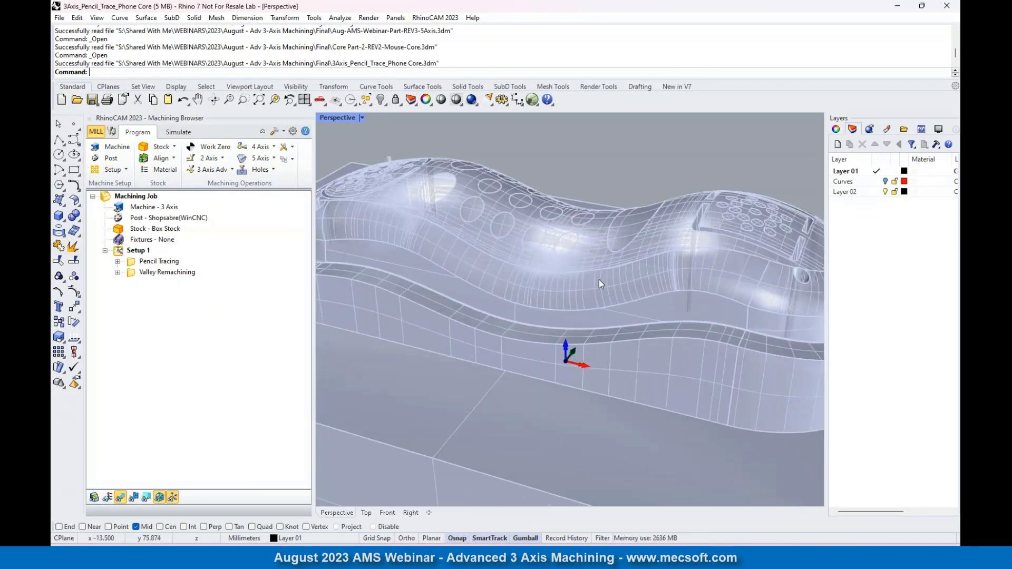
pyautogui.moveTo(599, 280); pyautogui.dragTo(564, 203, button='right')
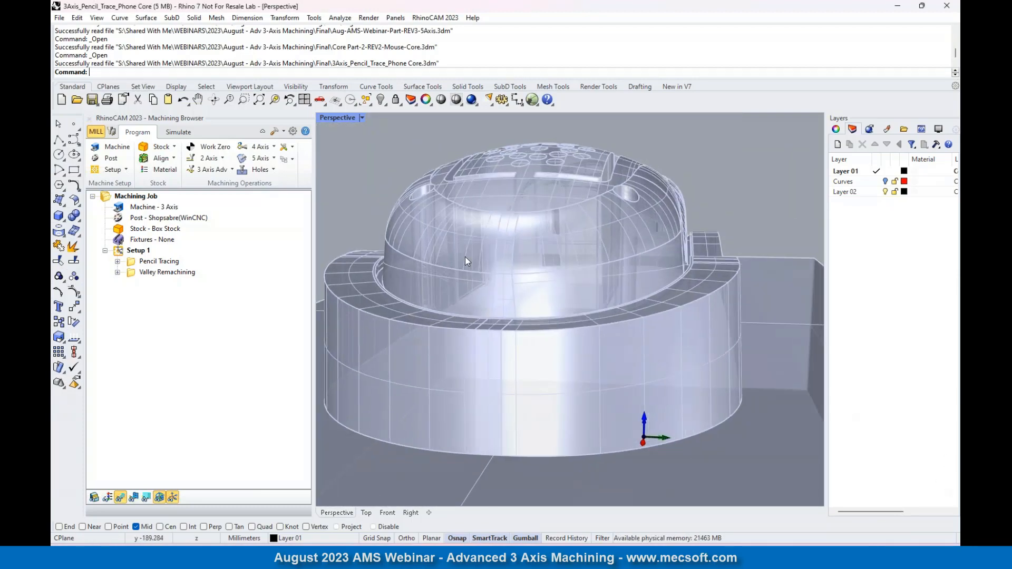
pyautogui.moveTo(465, 257)
pyautogui.mouseDown(button='right')
pyautogui.moveTo(591, 278)
pyautogui.moveTo(596, 247)
pyautogui.moveTo(585, 291)
pyautogui.moveTo(551, 263)
pyautogui.mouseUp(button='right')
pyautogui.scroll(-5, 606, 269)
pyautogui.scroll(4, 516, 248)
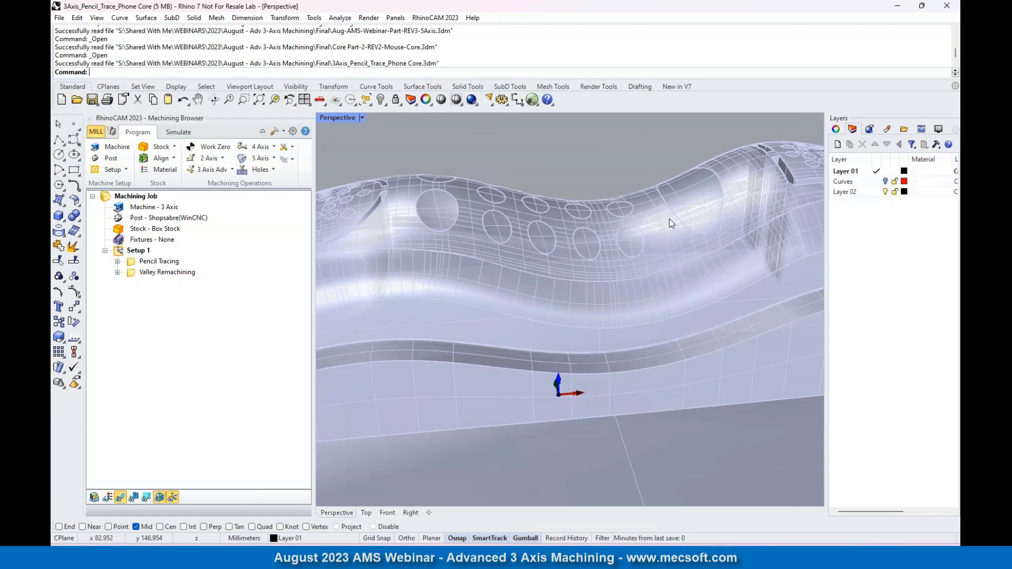
pyautogui.scroll(-5, 387, 223)
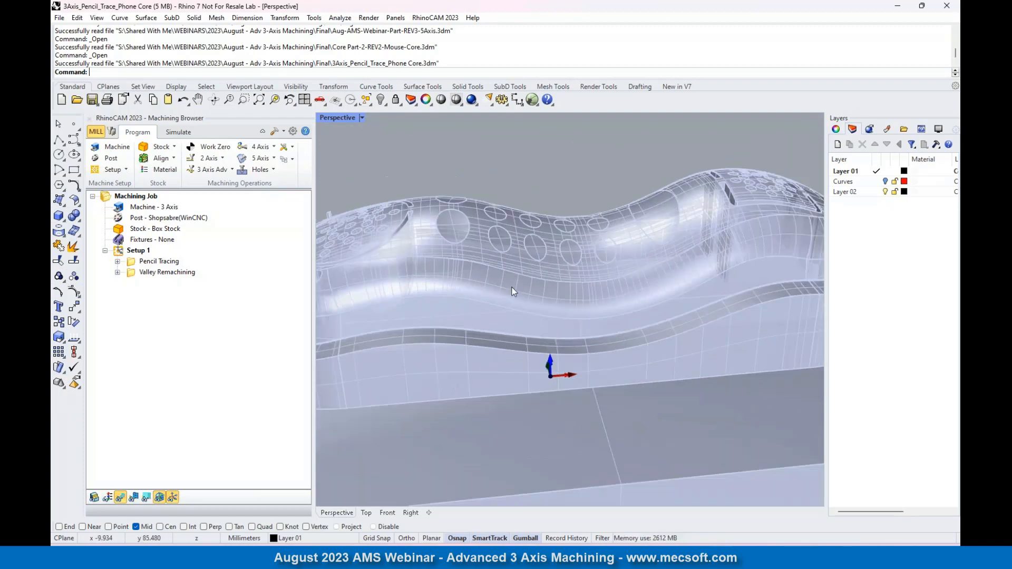
pyautogui.moveTo(605, 260); pyautogui.dragTo(505, 230, button='right')
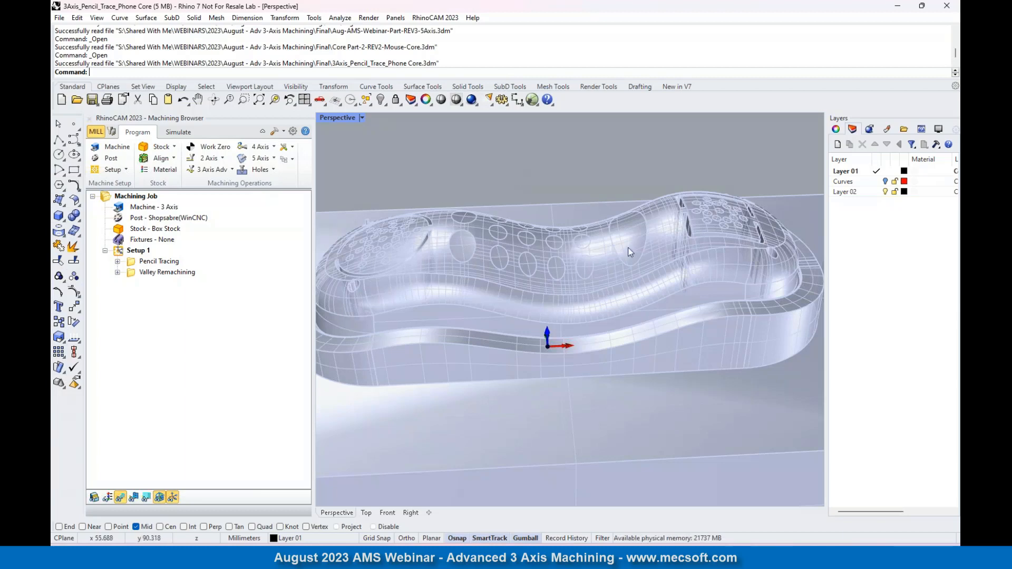
pyautogui.moveTo(514, 176); pyautogui.dragTo(615, 284, button='right')
pyautogui.scroll(3, 390, 287)
pyautogui.scroll(2, 398, 288)
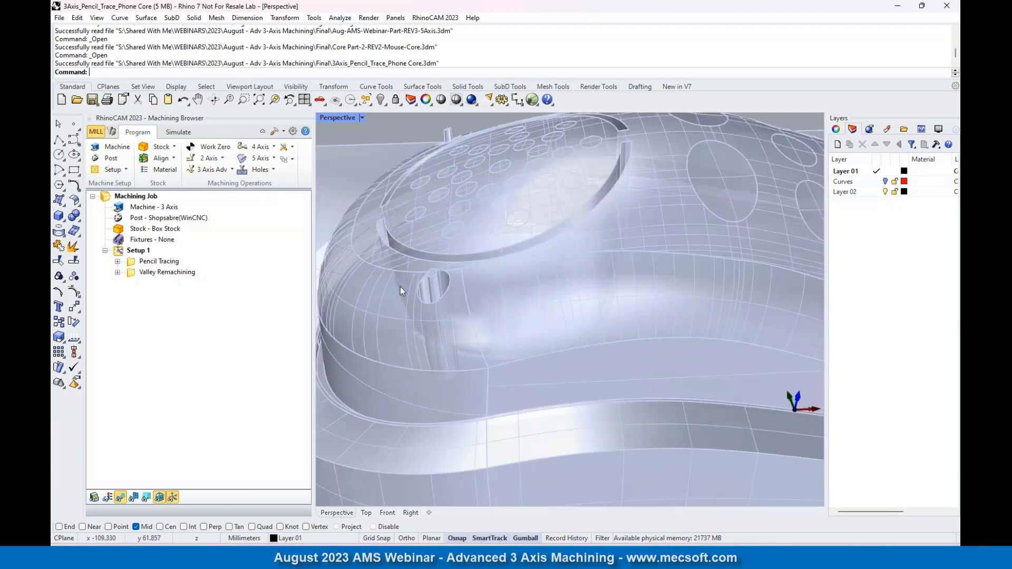
pyautogui.scroll(-5, 454, 285)
pyautogui.scroll(8, 337, 380)
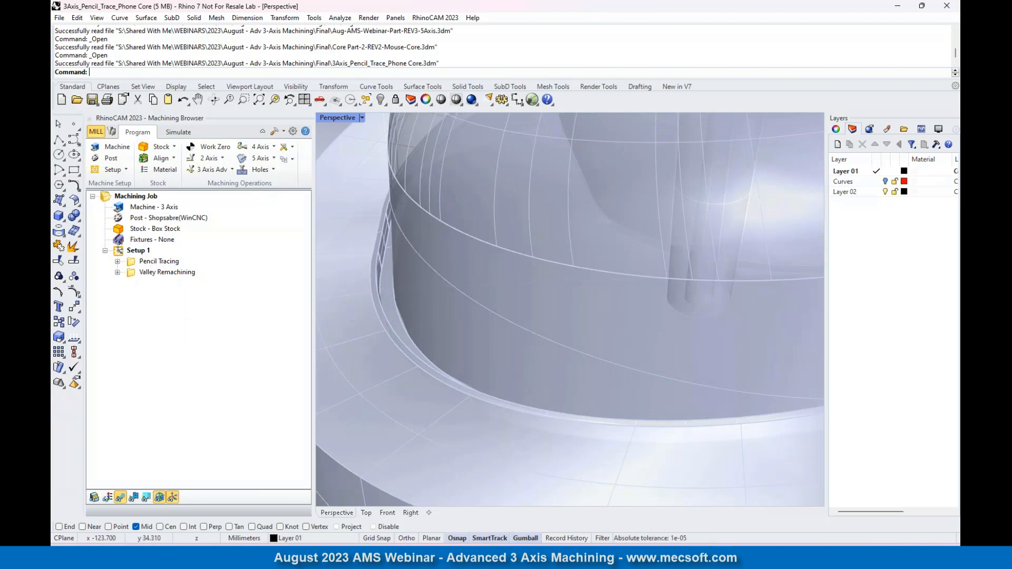
# Show the Pencil Tracing toolpath and examine it around the phone core's base edge.
pyautogui.click(134, 264)
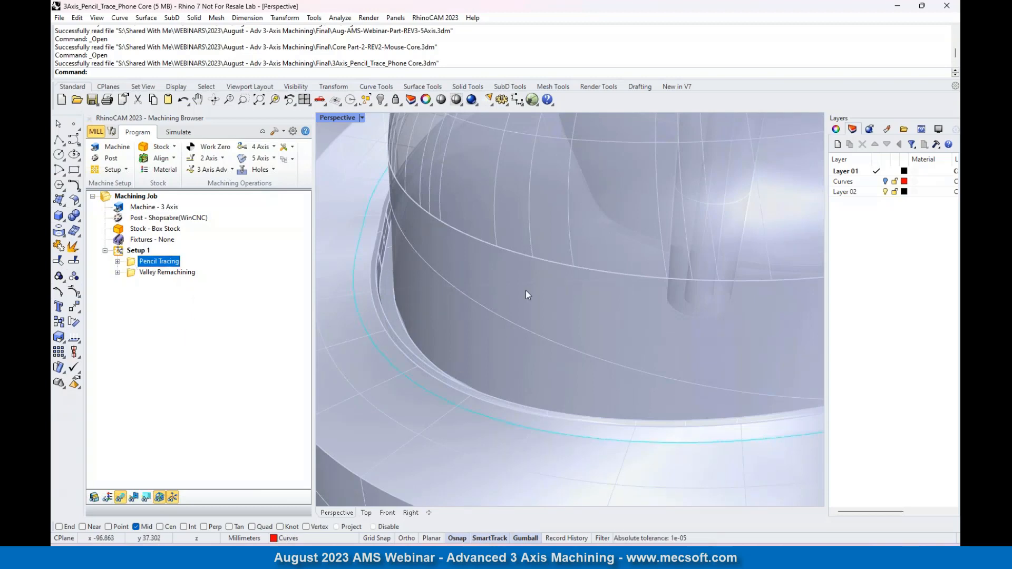
pyautogui.scroll(-10, 403, 321)
pyautogui.scroll(-1, 468, 305)
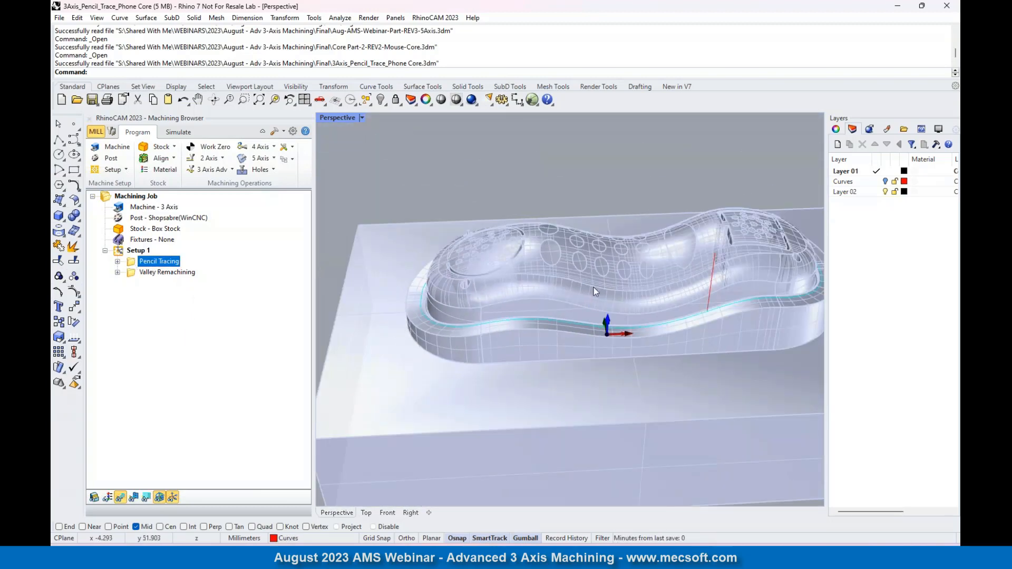
pyautogui.moveTo(594, 288); pyautogui.dragTo(529, 326, button='right')
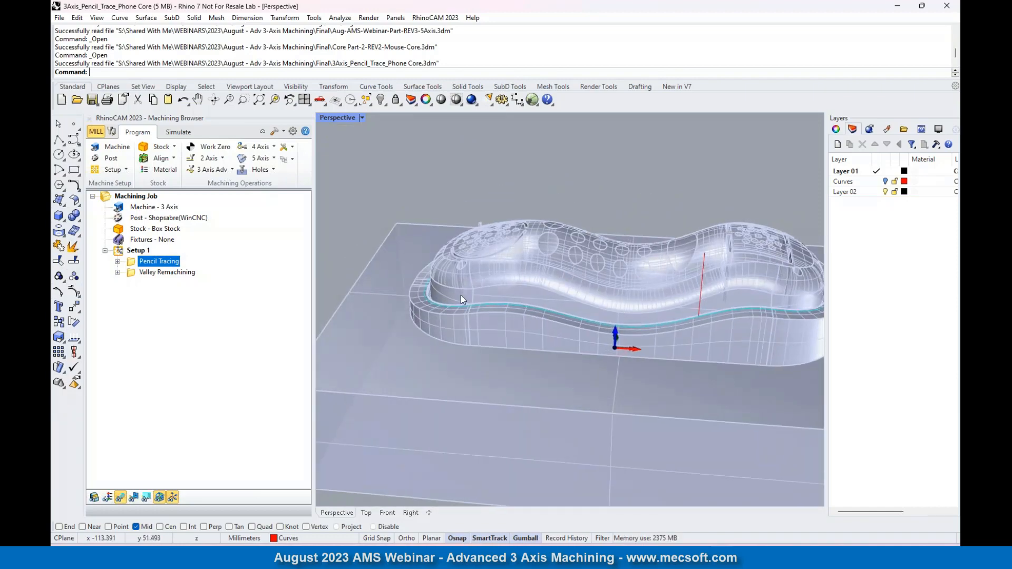
pyautogui.scroll(-5, 400, 261)
pyautogui.scroll(4, 481, 266)
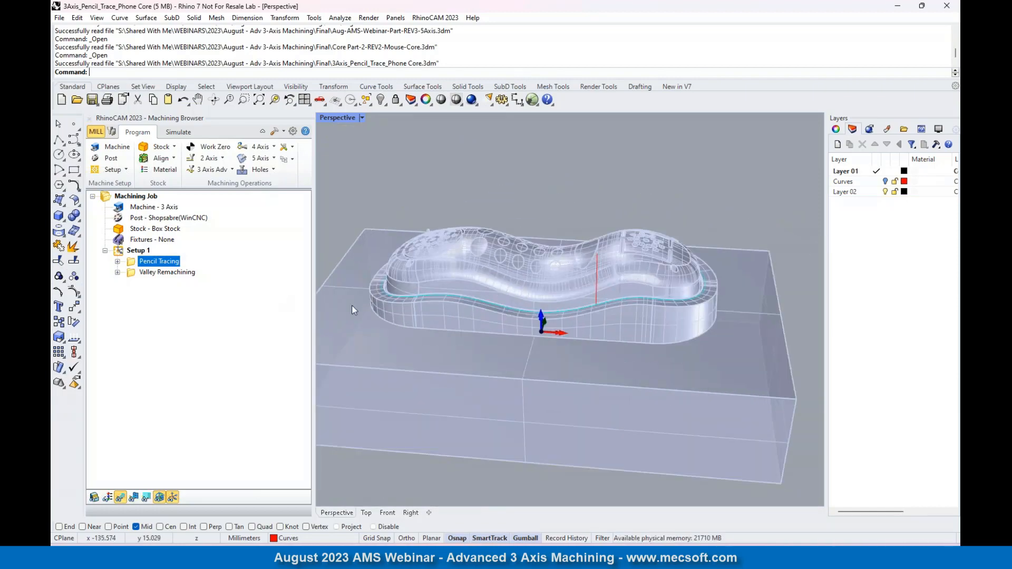
# Review DriveRegion 1 and DriveRegion 2 in Pencil Tracing's containment regions, and close the settings without saving.
pyautogui.doubleClick(132, 267)
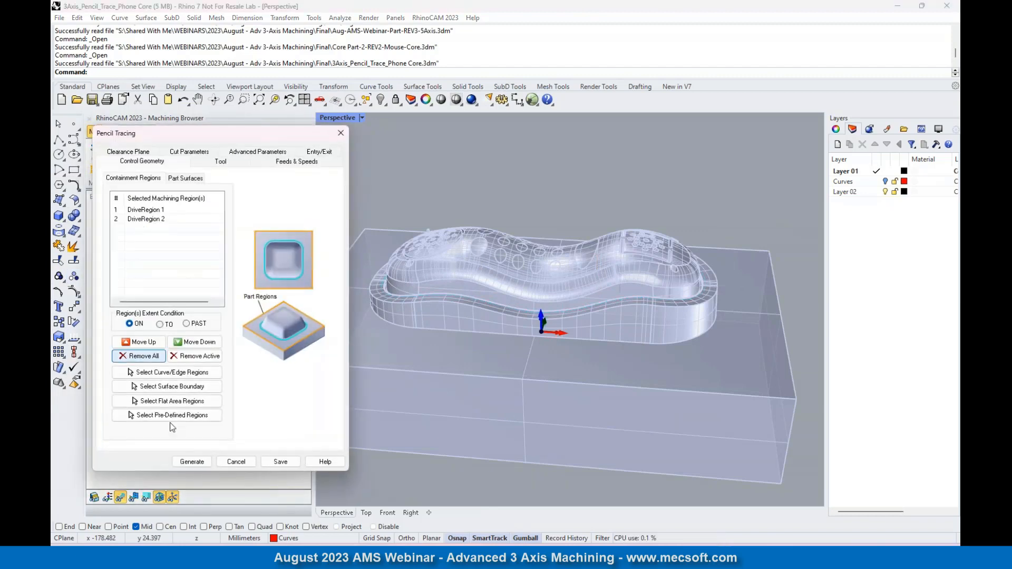
pyautogui.click(147, 210)
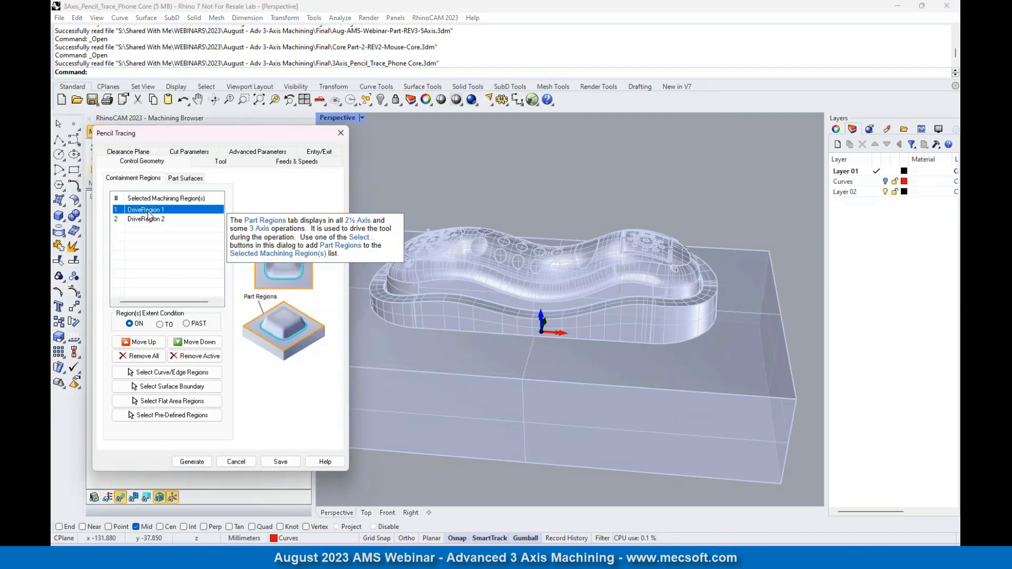
pyautogui.click(156, 218)
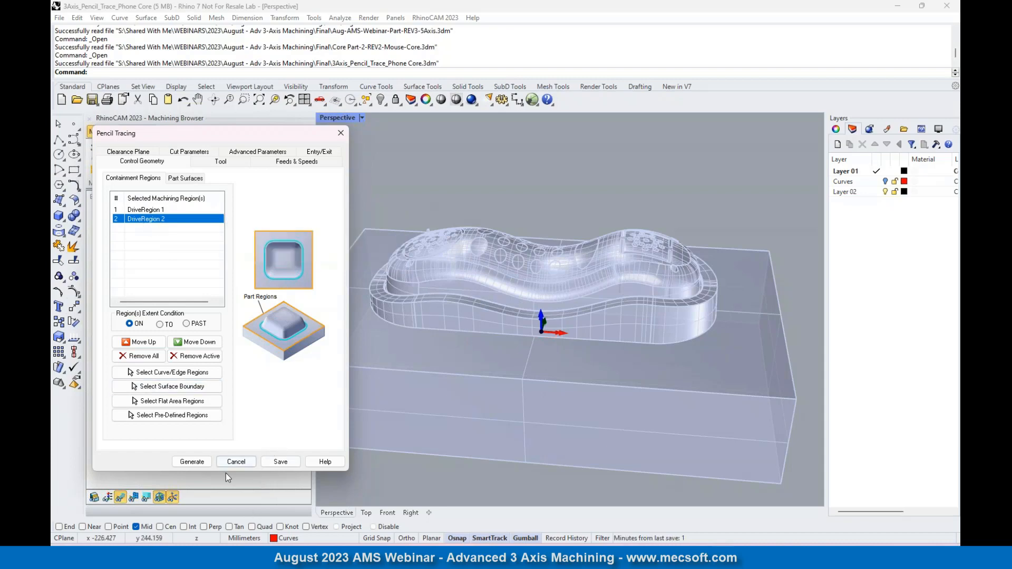
pyautogui.click(240, 461)
# Switch to simulation, display the part model, and turn off Simulate by Moves.
pyautogui.scroll(5, 463, 327)
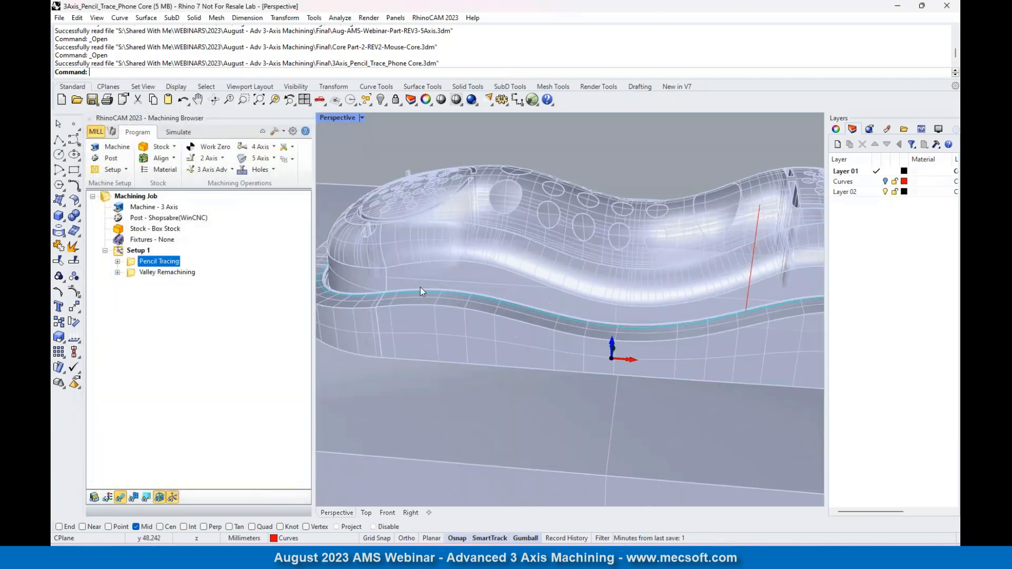
pyautogui.click(179, 133)
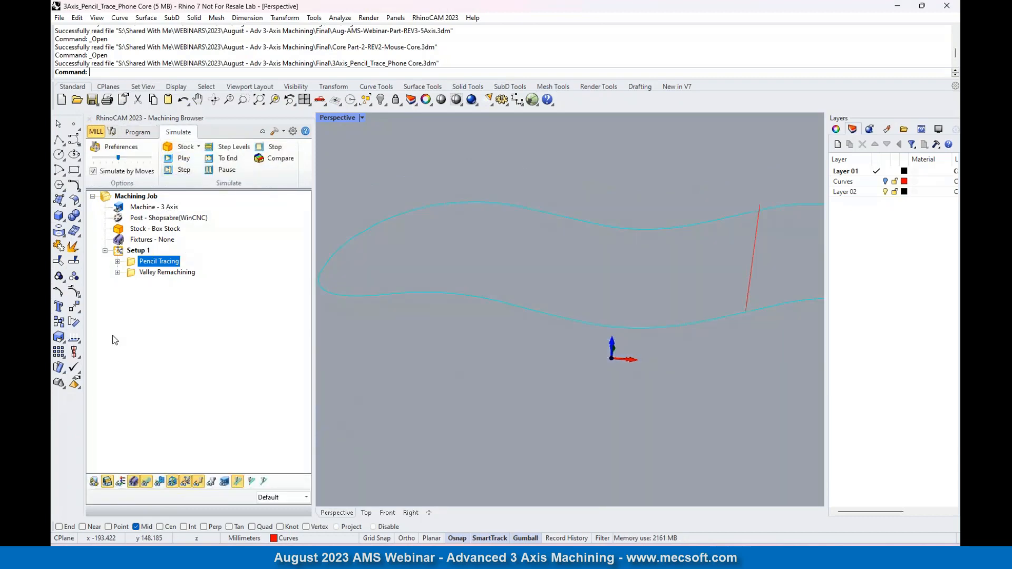
pyautogui.click(94, 481)
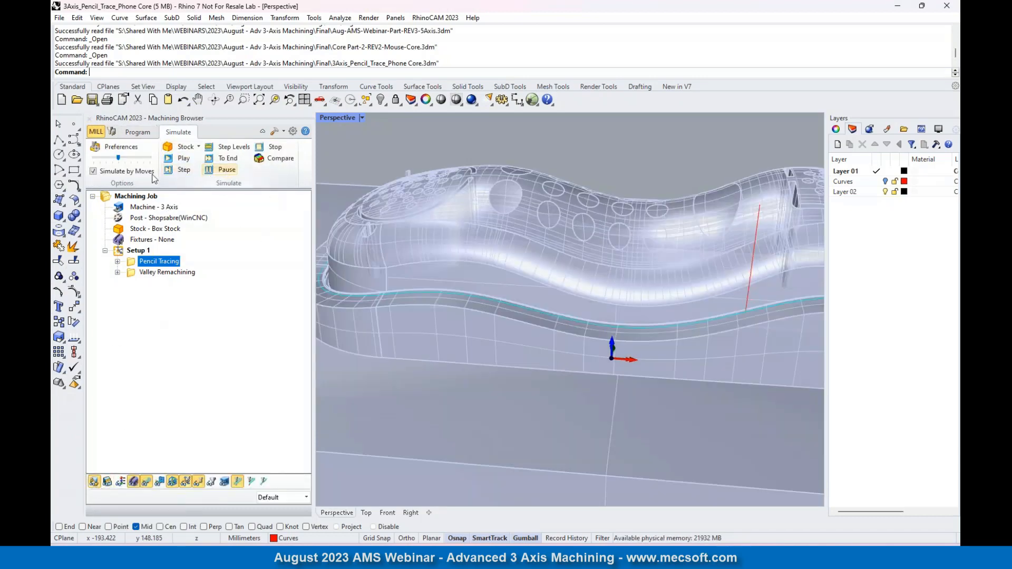
pyautogui.click(94, 171)
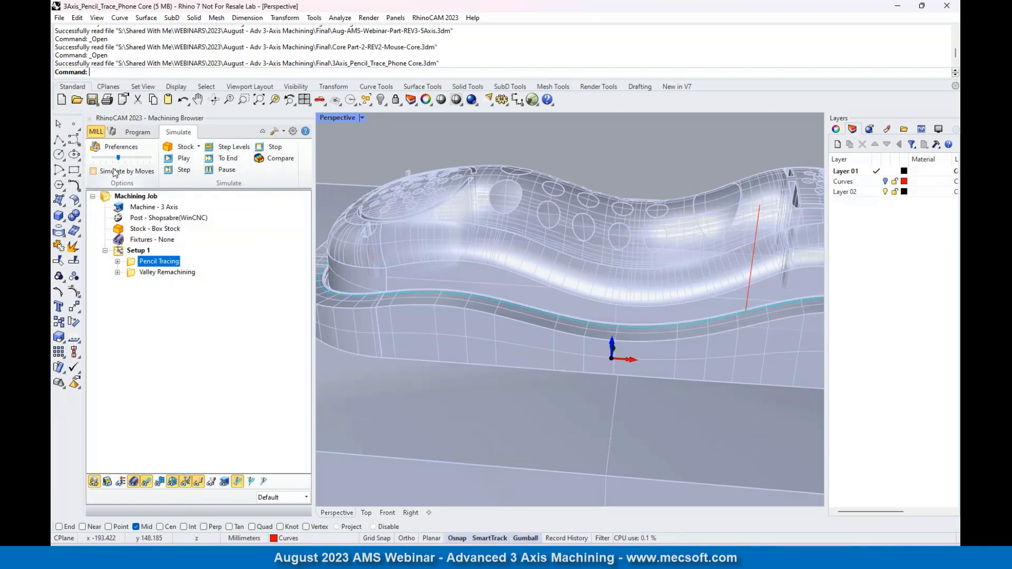
# Simulate Pencil Tracing with the speed slider at its minimum setting, and inspect the toolpath around the phone core's end.
pyautogui.click(186, 160)
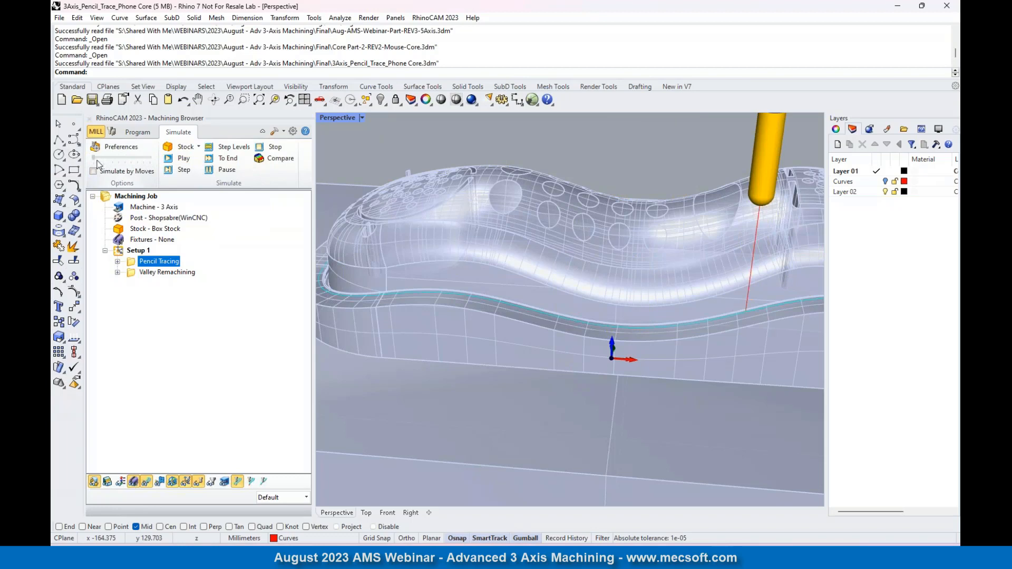
pyautogui.moveTo(99, 159); pyautogui.dragTo(93, 159)
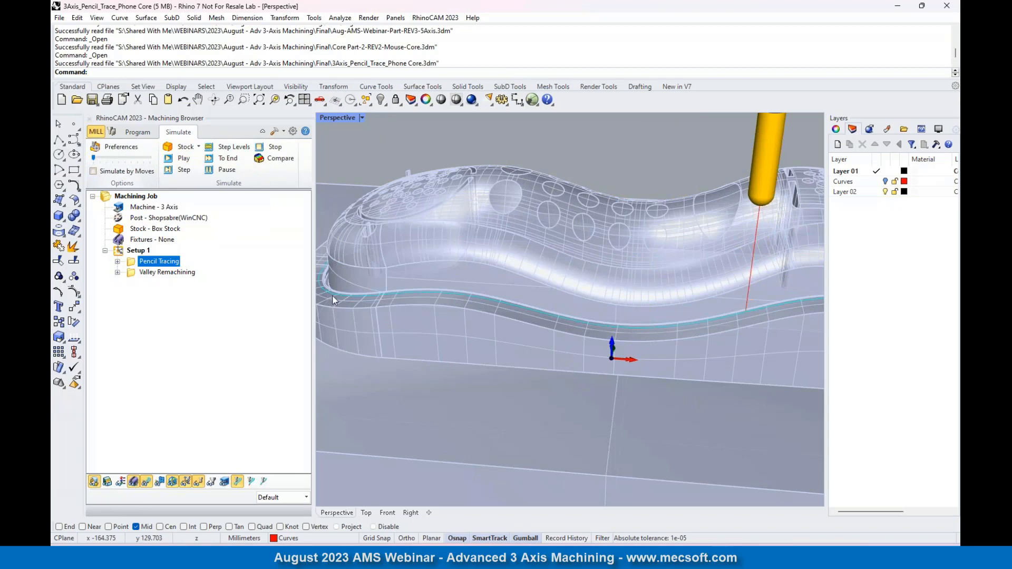
pyautogui.click(186, 159)
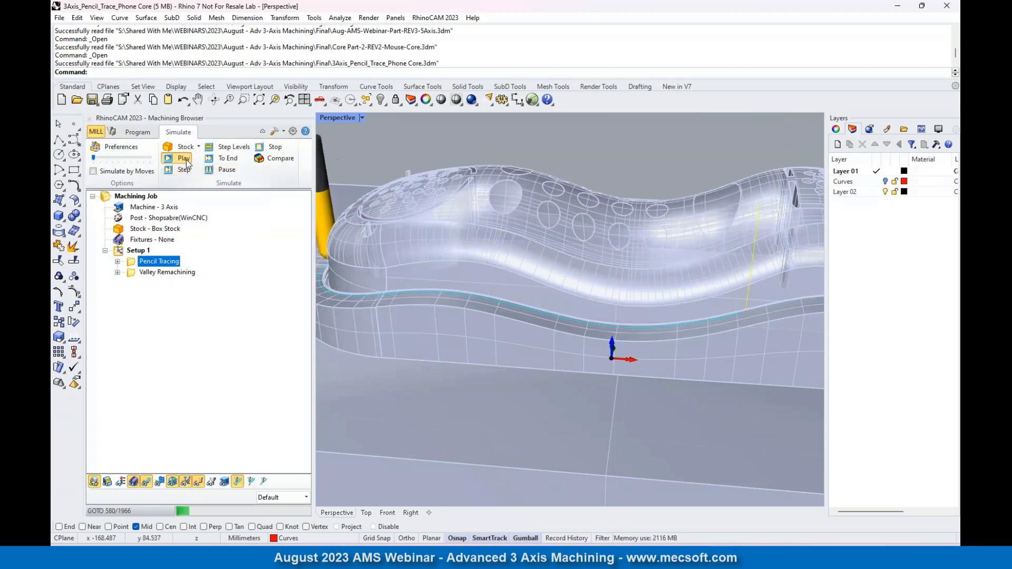
pyautogui.scroll(-4, 457, 284)
pyautogui.scroll(-2, 457, 283)
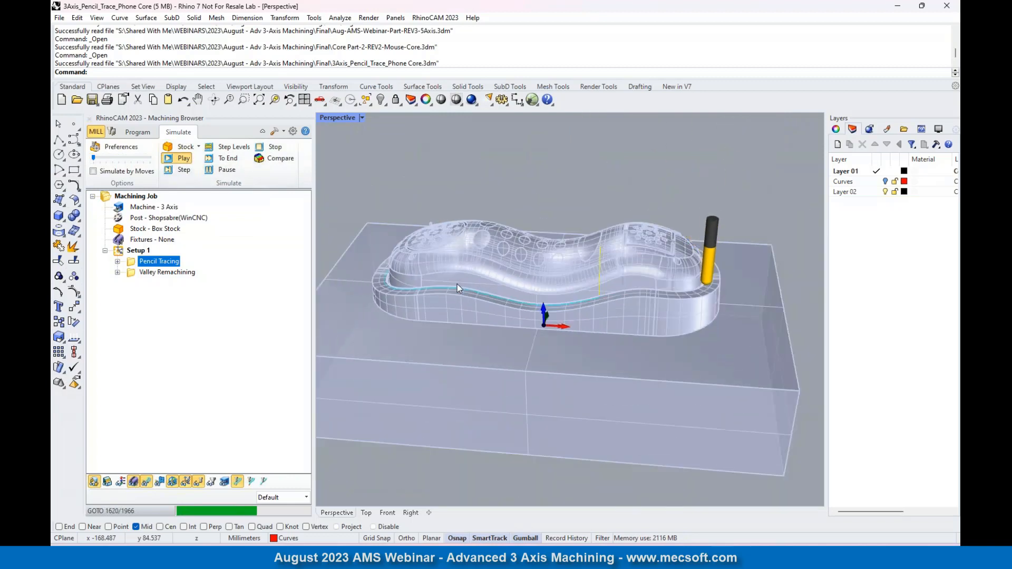
pyautogui.scroll(6, 674, 318)
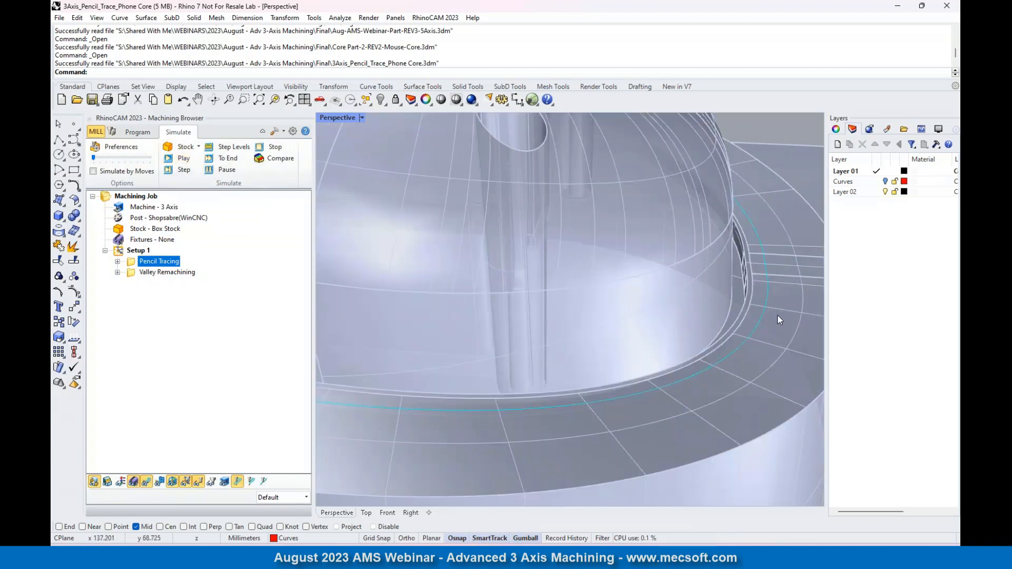
pyautogui.scroll(-2, 595, 347)
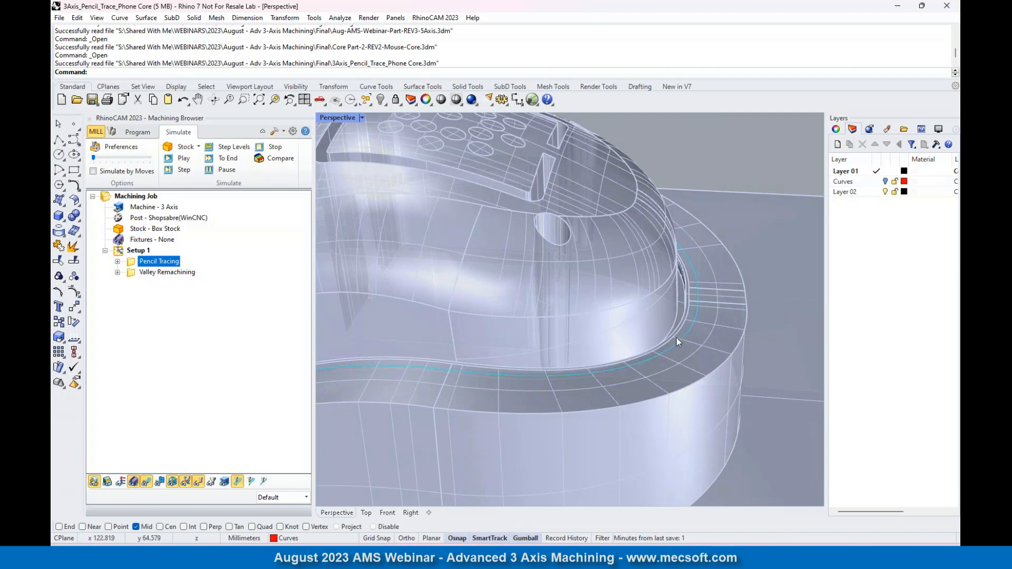
pyautogui.scroll(-4, 714, 316)
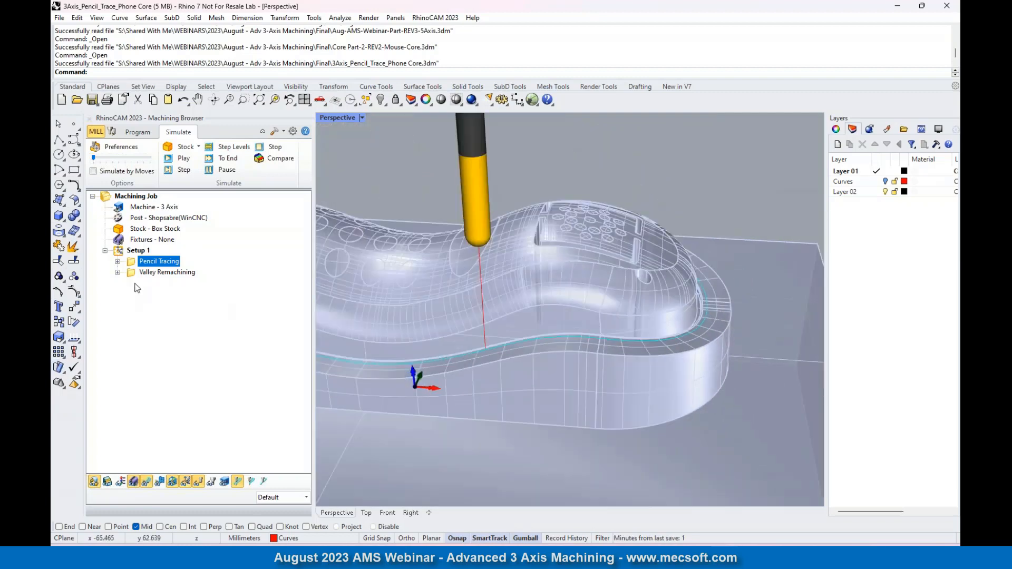
# Show the Valley Remachining toolpath and examine its passes along the phone core's base edge.
pyautogui.click(133, 274)
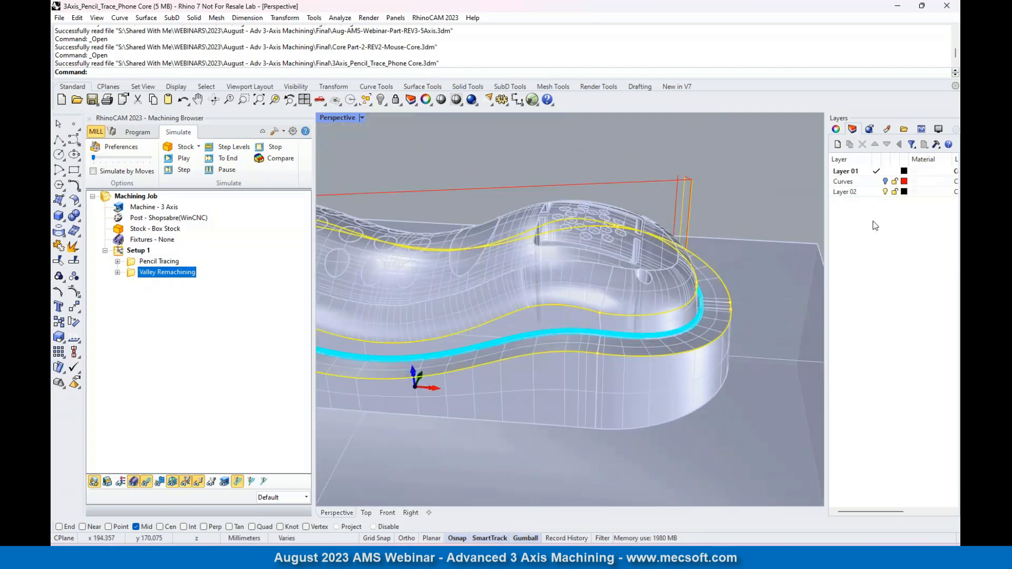
pyautogui.scroll(-3, 732, 200)
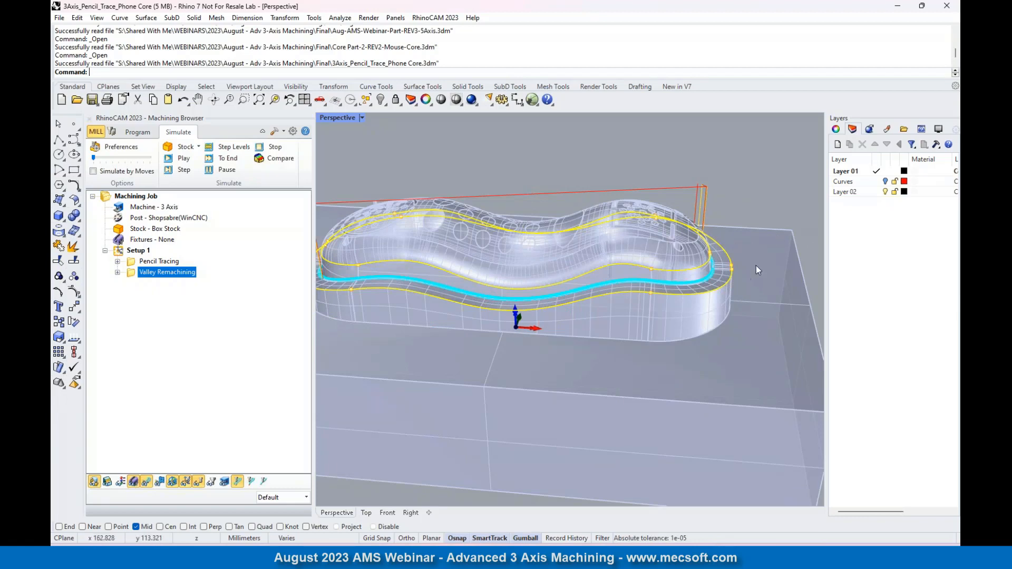
pyautogui.scroll(6, 715, 286)
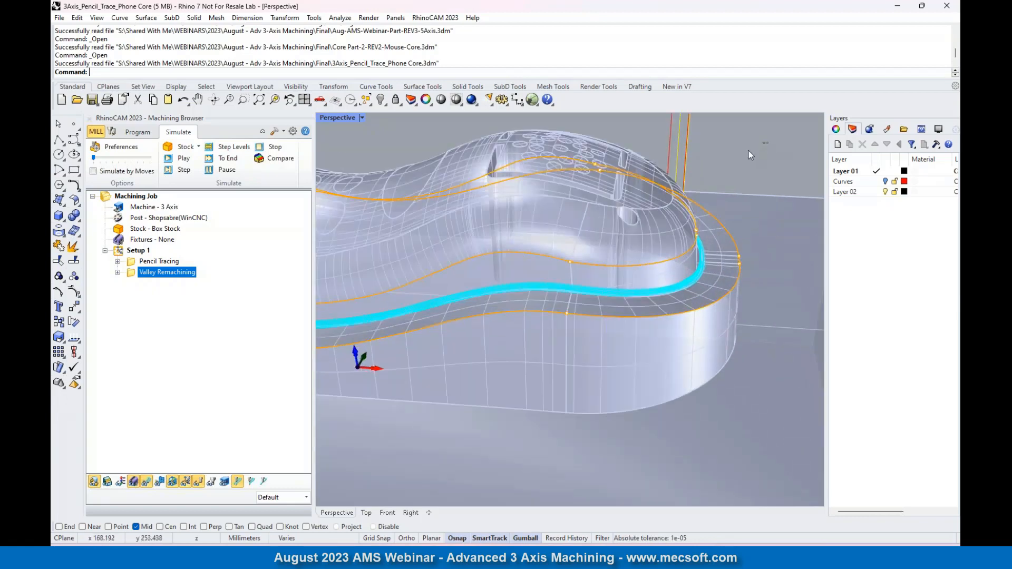
# Review the reference tool parameters in Valley Remachining's cut control settings, and close them without saving.
pyautogui.scroll(2, 694, 298)
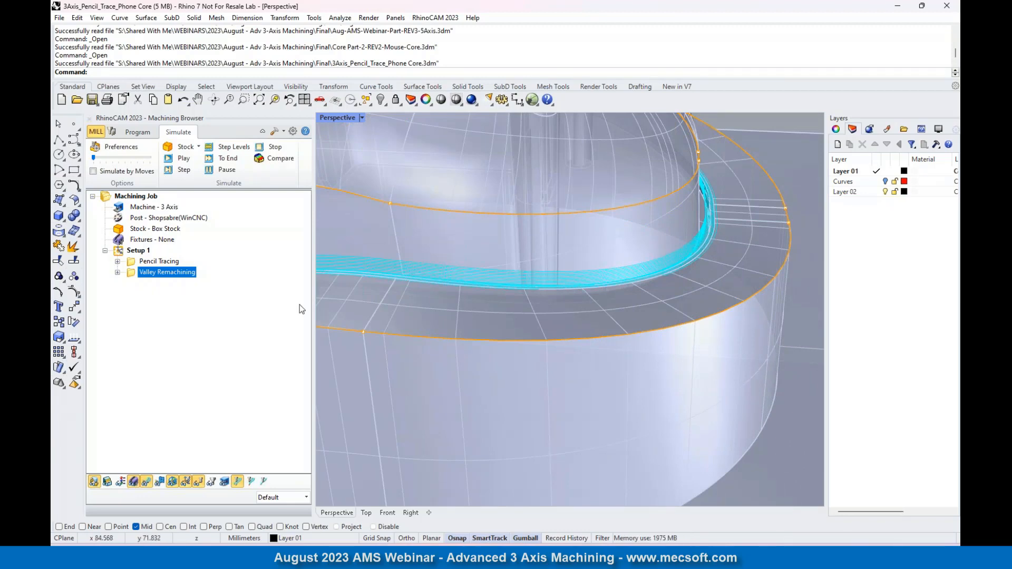
pyautogui.doubleClick(131, 280)
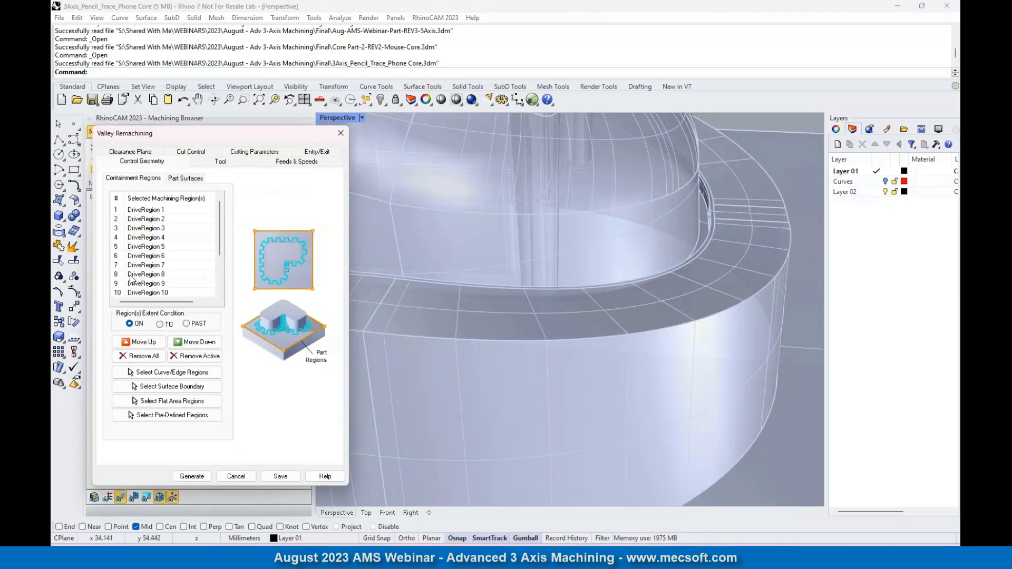
pyautogui.click(190, 152)
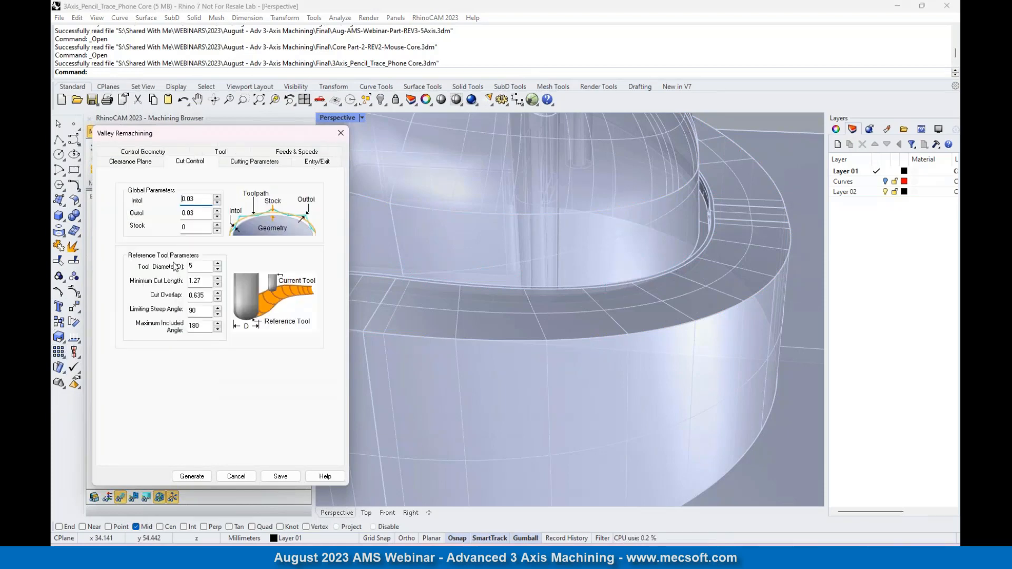
pyautogui.moveTo(202, 265); pyautogui.dragTo(171, 272)
pyautogui.moveTo(205, 309)
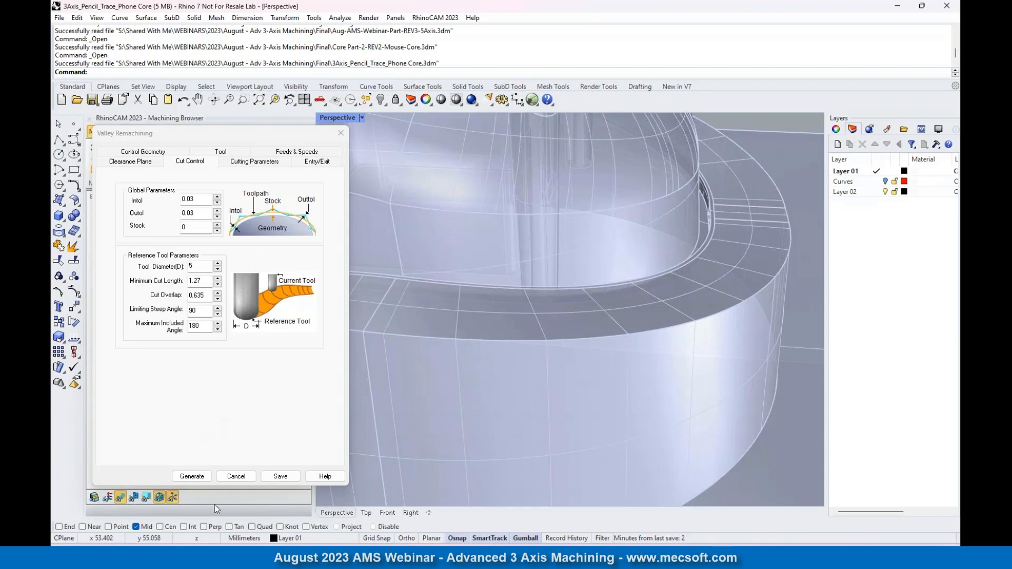
pyautogui.click(242, 479)
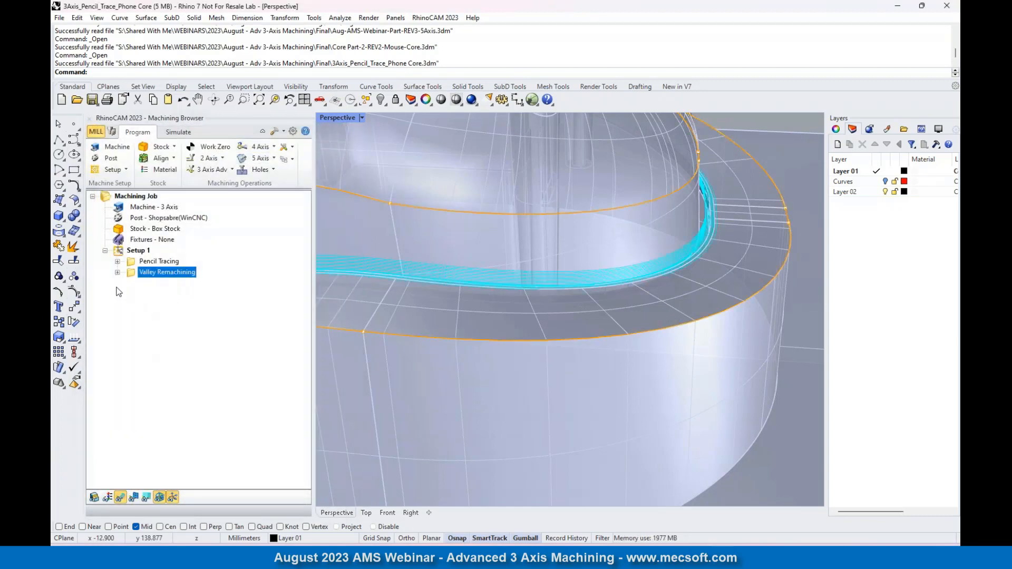
# Expand the Valley Remachining operation and check its assigned cutting tool.
pyautogui.click(117, 272)
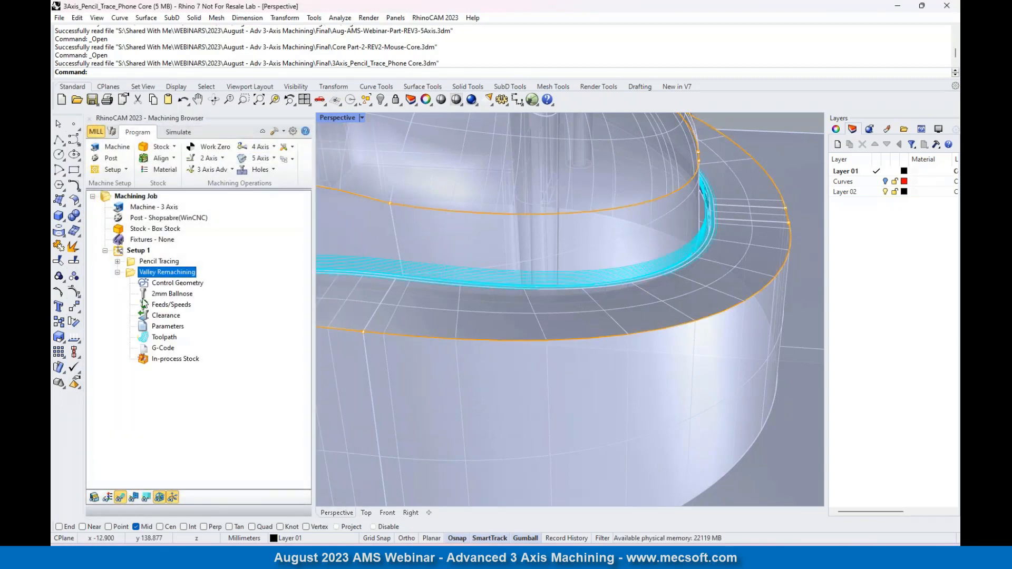
pyautogui.click(150, 294)
pyautogui.click(151, 272)
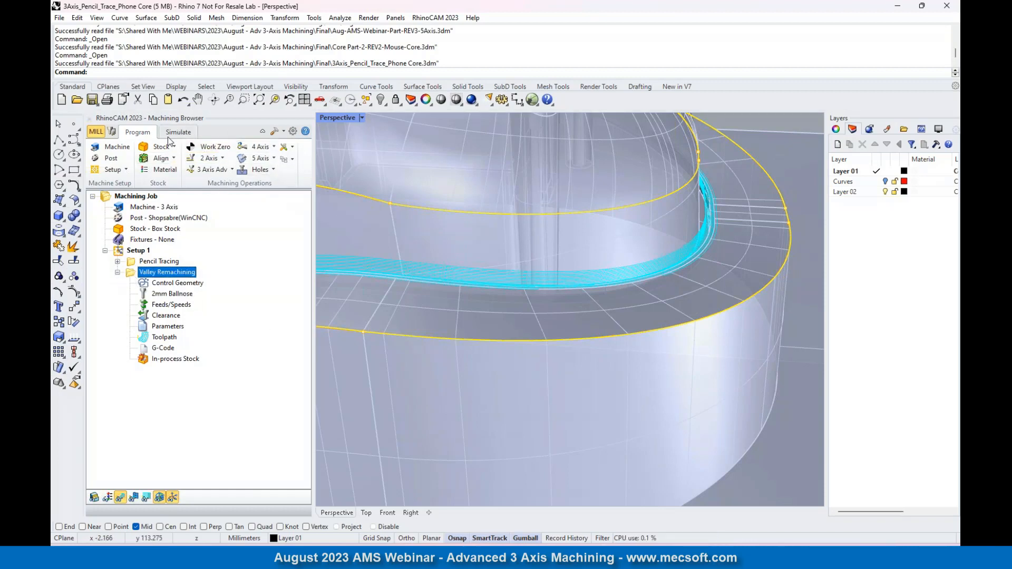
# Simulate Valley Remachining with the simulation speed set to about the middle of its range.
pyautogui.click(178, 133)
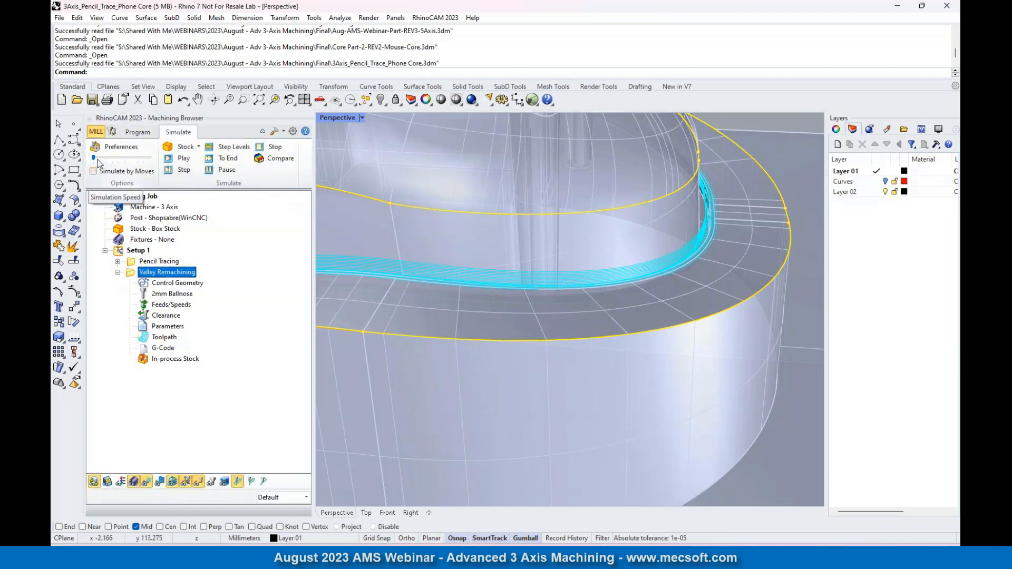
pyautogui.moveTo(93, 158); pyautogui.dragTo(118, 157)
pyautogui.click(179, 158)
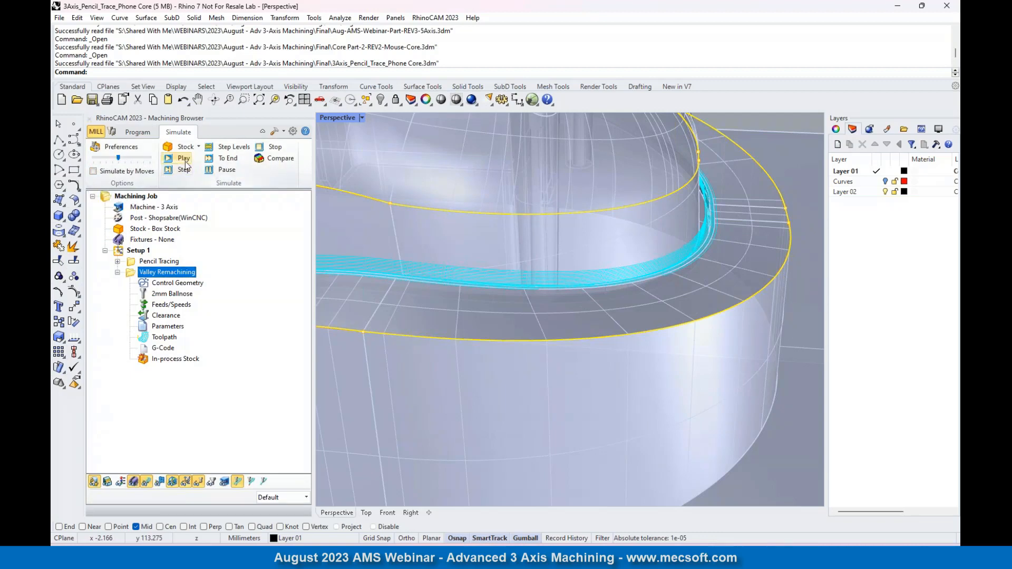
pyautogui.scroll(-10, 514, 272)
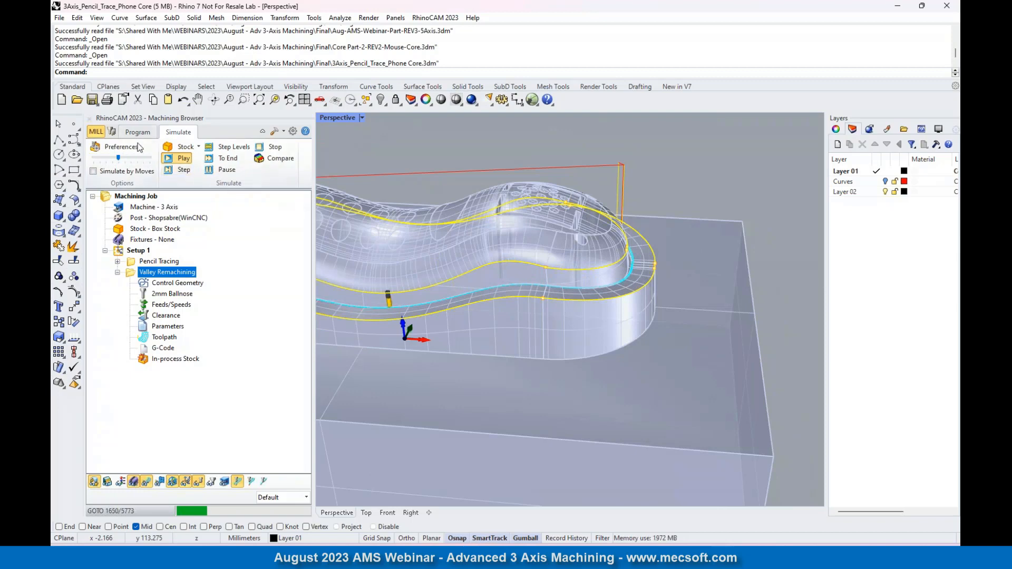
# Slow the simulation to near minimum speed, follow the tool along the phone core's base edge, and collapse the Valley Remachining operation.
pyautogui.moveTo(118, 158); pyautogui.dragTo(101, 158)
pyautogui.scroll(-3, 691, 256)
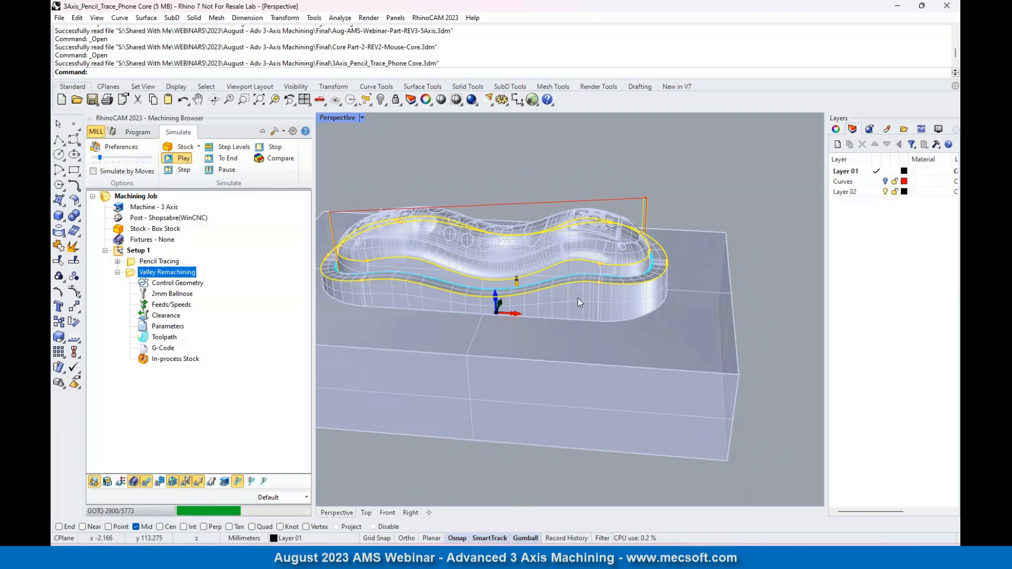
pyautogui.scroll(5, 581, 279)
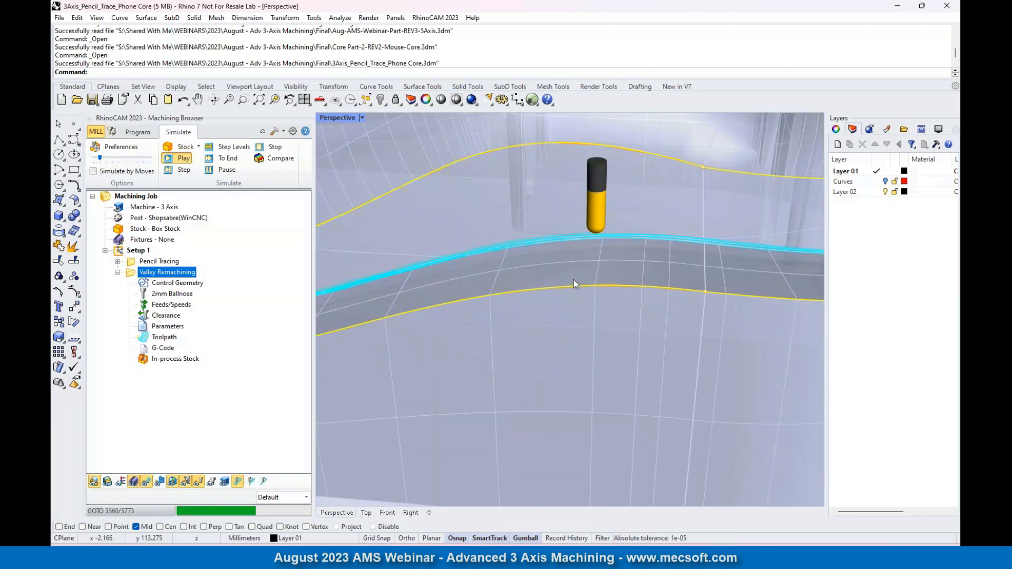
pyautogui.scroll(-6, 604, 273)
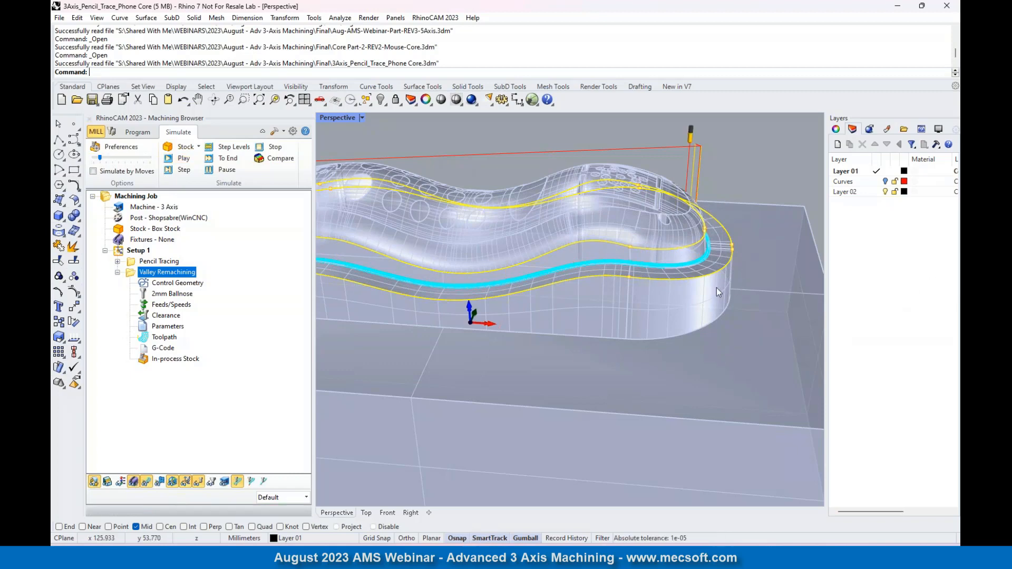
pyautogui.scroll(-3, 435, 387)
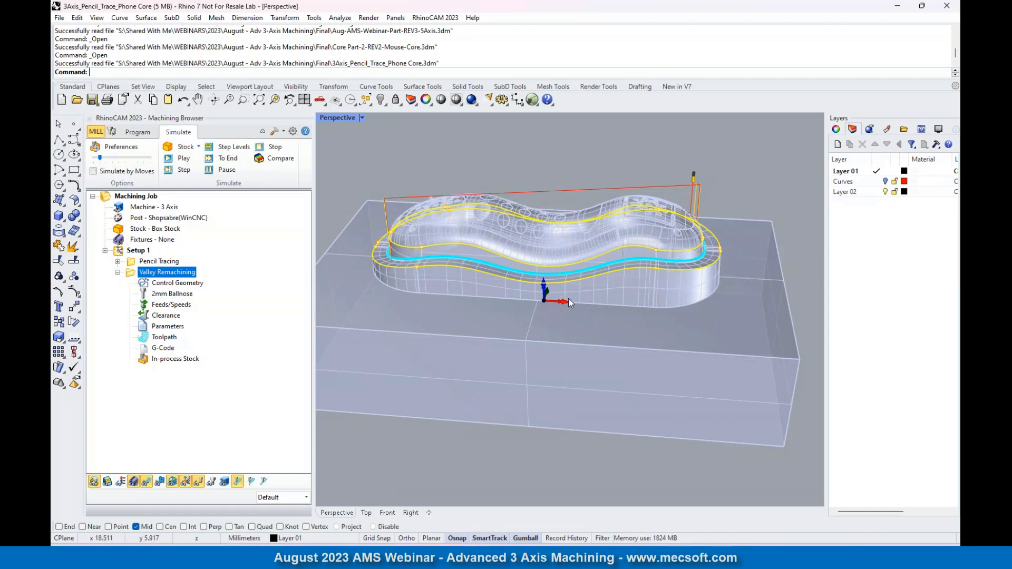
pyautogui.click(117, 272)
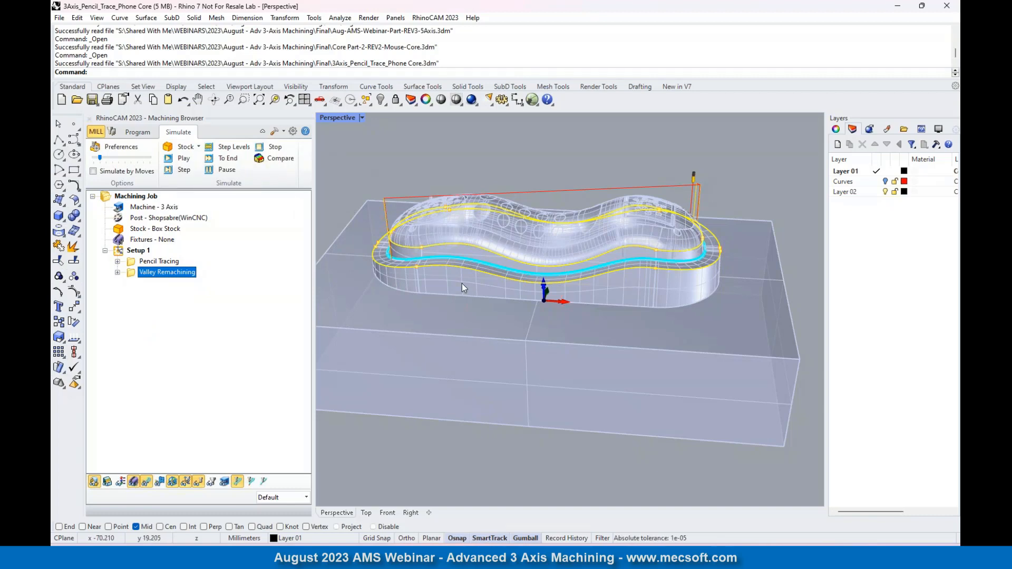
# Open the recent file Core Part-2-REV2-Mouse-Core and hide its box stock.
pyautogui.click(59, 18)
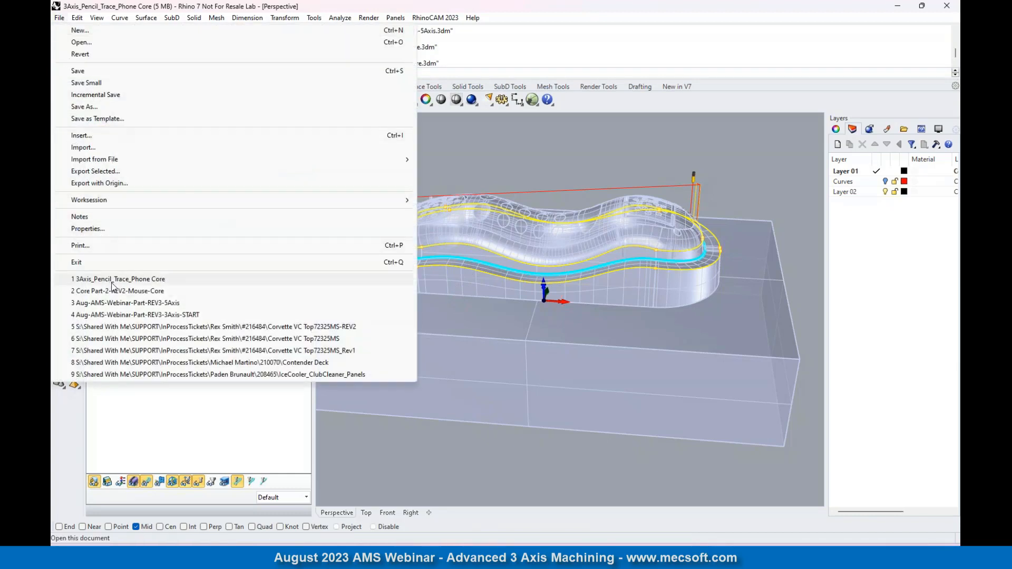
pyautogui.moveTo(77, 18)
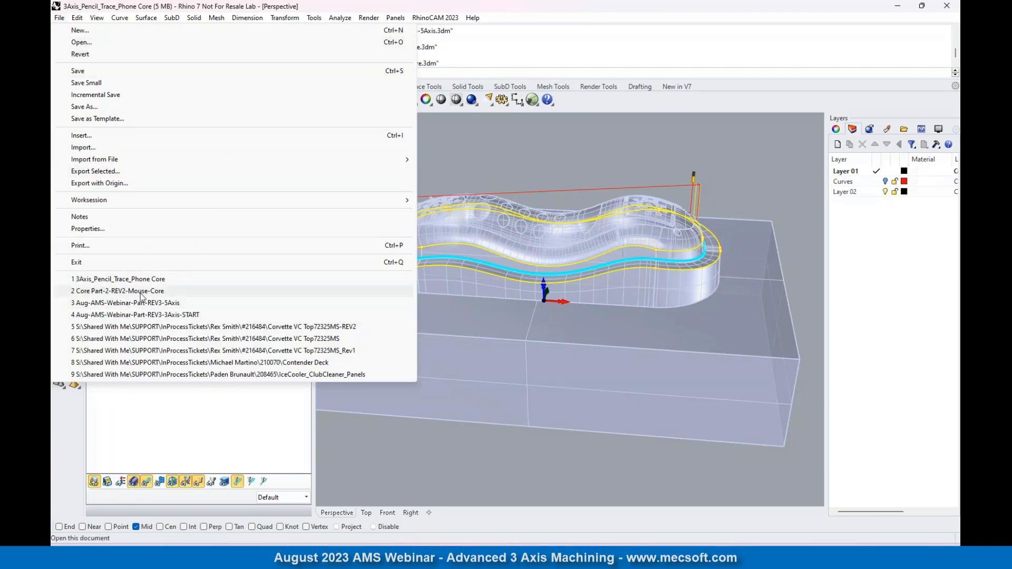
pyautogui.click(121, 291)
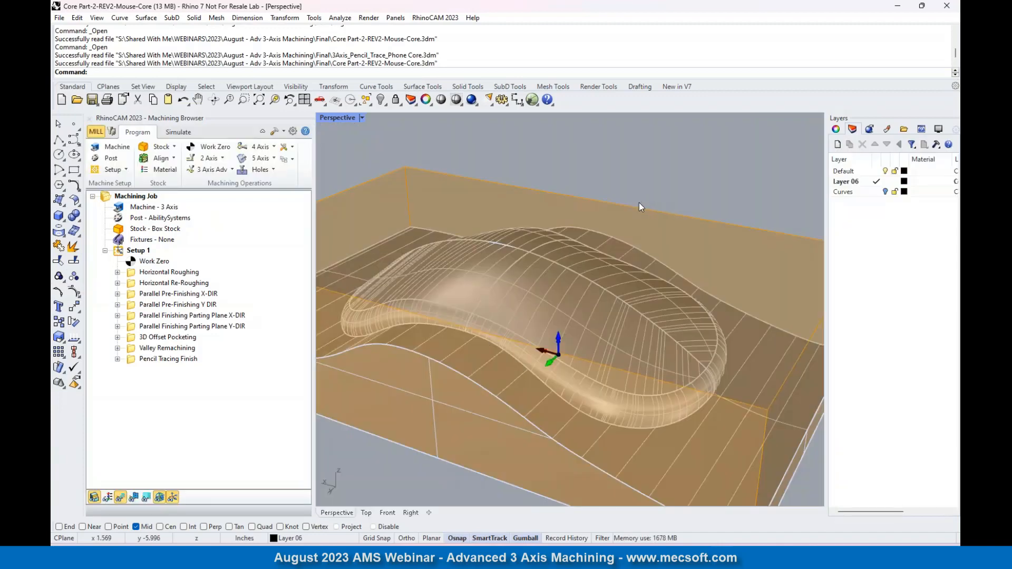
pyautogui.press('Escape')
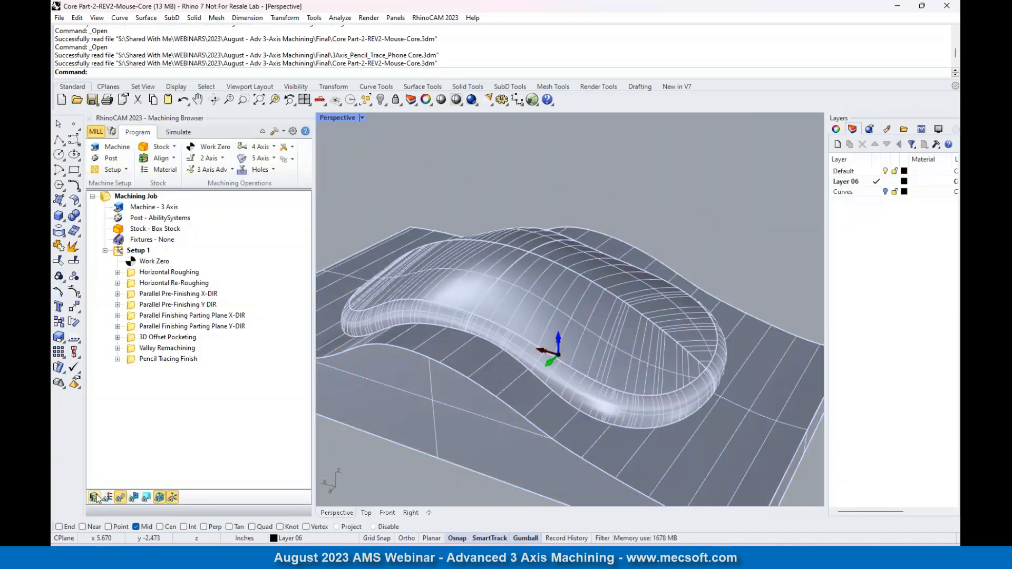
# Examine the toolpaths of Horizontal Roughing, Parallel Finishing Parting Plane Y-DIR, and 3D Offset Pocketing on the mouse core.
pyautogui.click(138, 273)
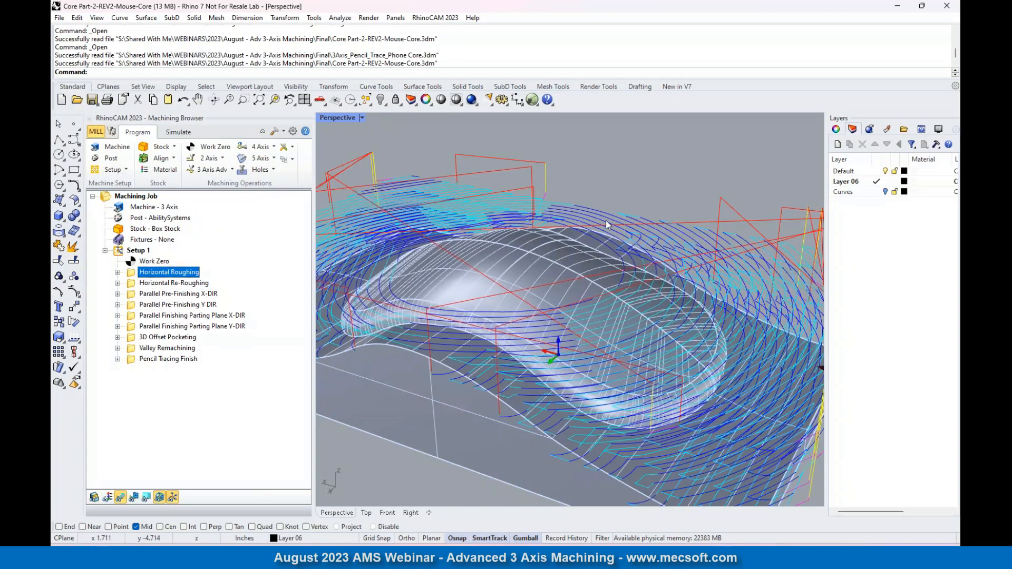
pyautogui.click(144, 327)
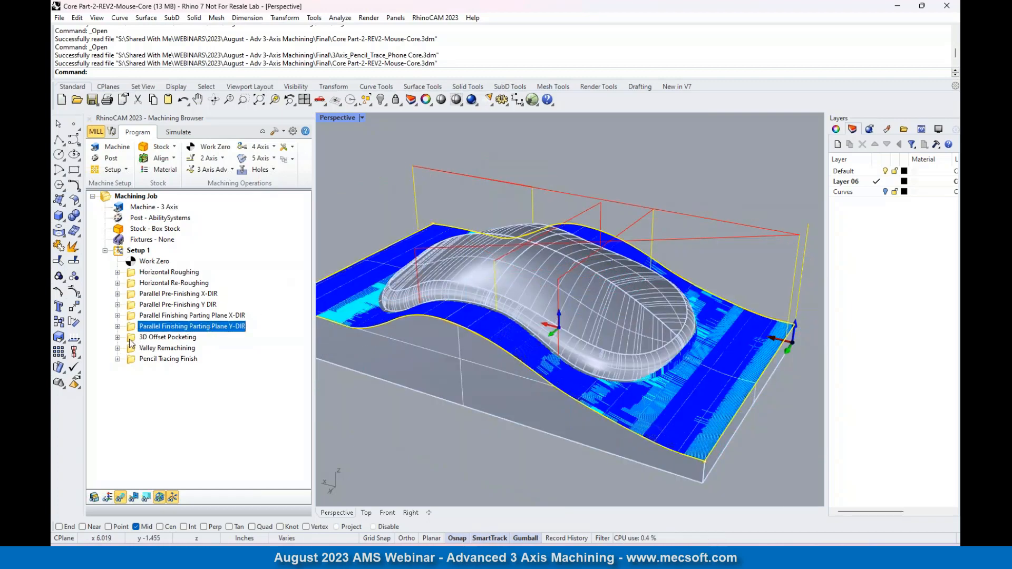
pyautogui.click(138, 338)
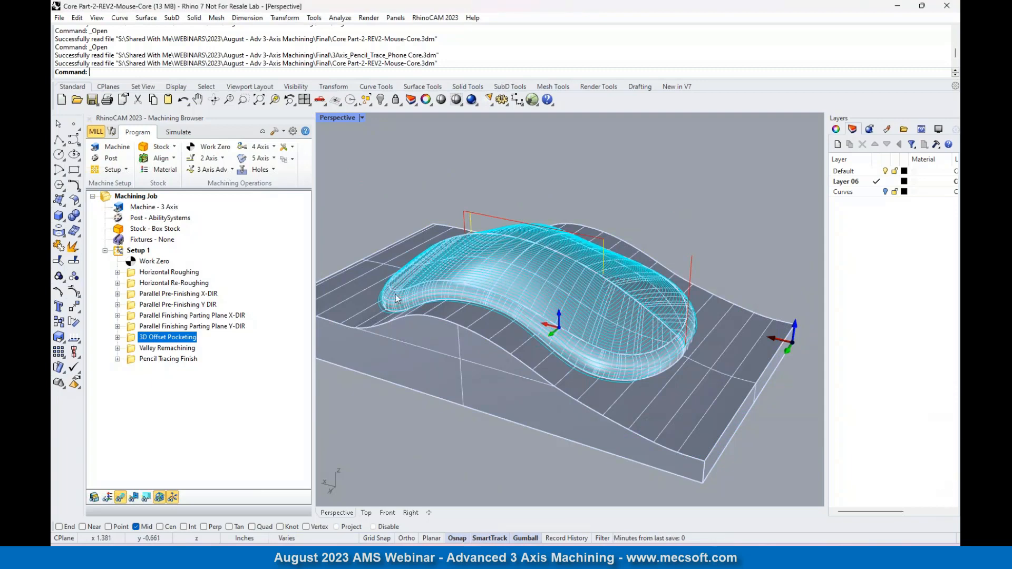
# Show the mouse core's Valley Remachining toolpath, check the operation's containment regions, and close its settings without saving.
pyautogui.click(134, 351)
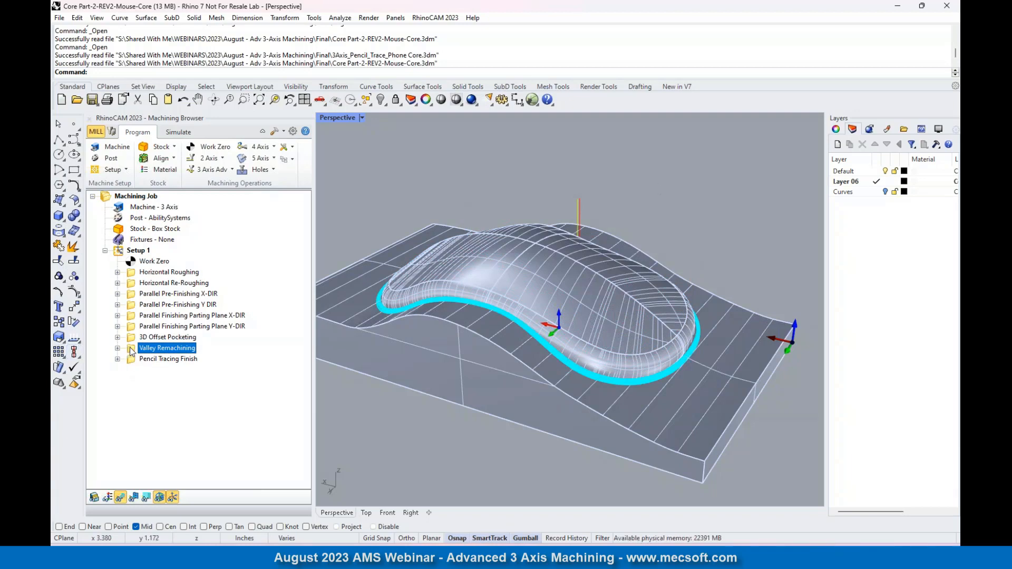
pyautogui.doubleClick(130, 348)
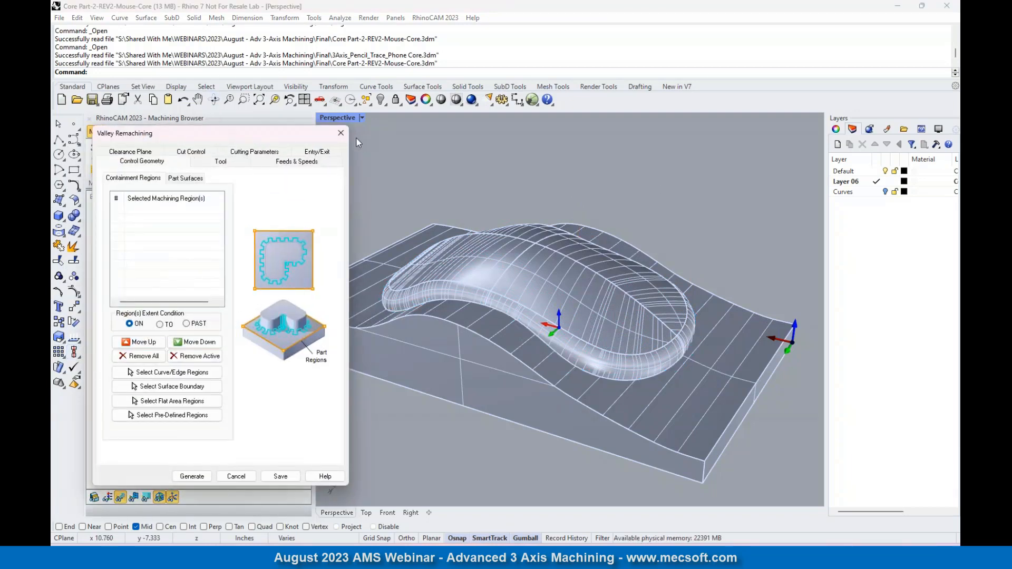
pyautogui.click(341, 133)
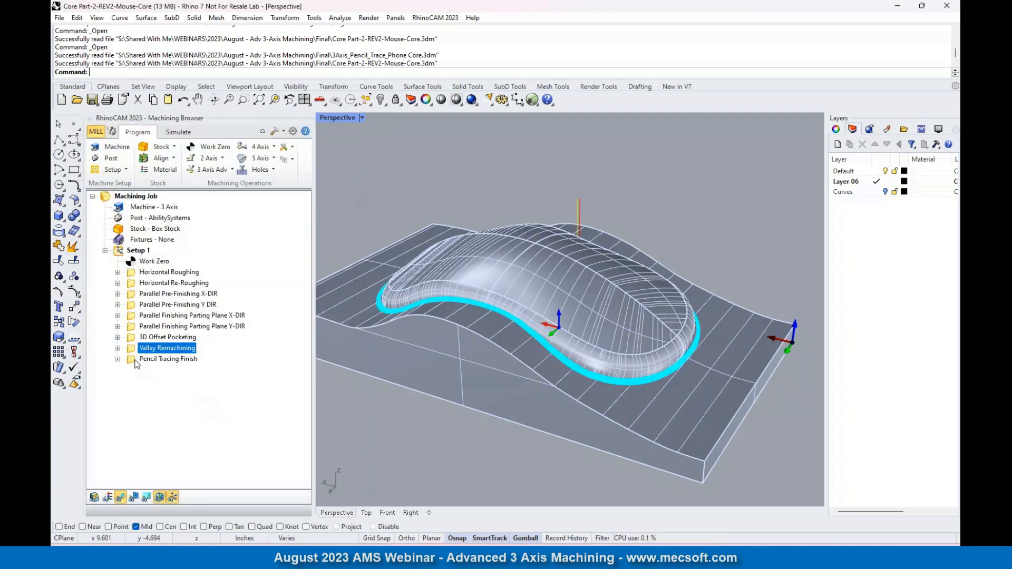
# Move Pencil Tracing Finish above Valley Remachining, and set the toolpath display thickness to 3 in the preferences.
pyautogui.moveTo(139, 359); pyautogui.dragTo(142, 346)
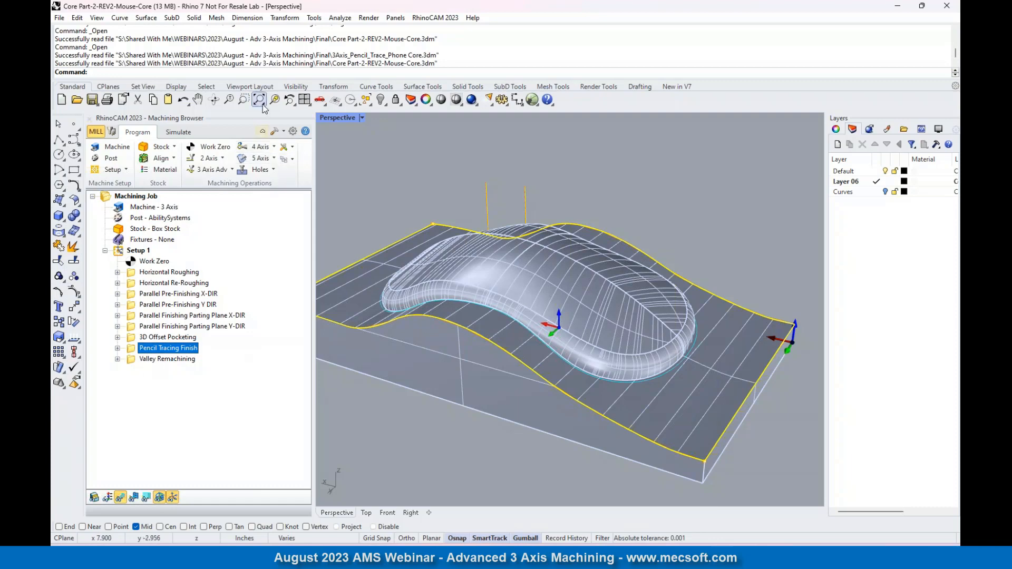
pyautogui.click(293, 132)
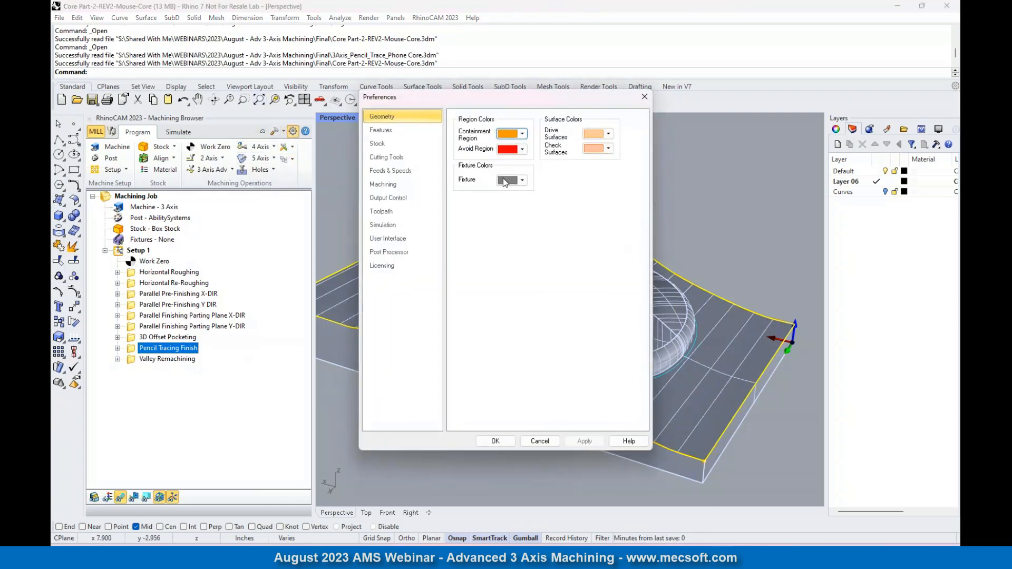
pyautogui.click(382, 211)
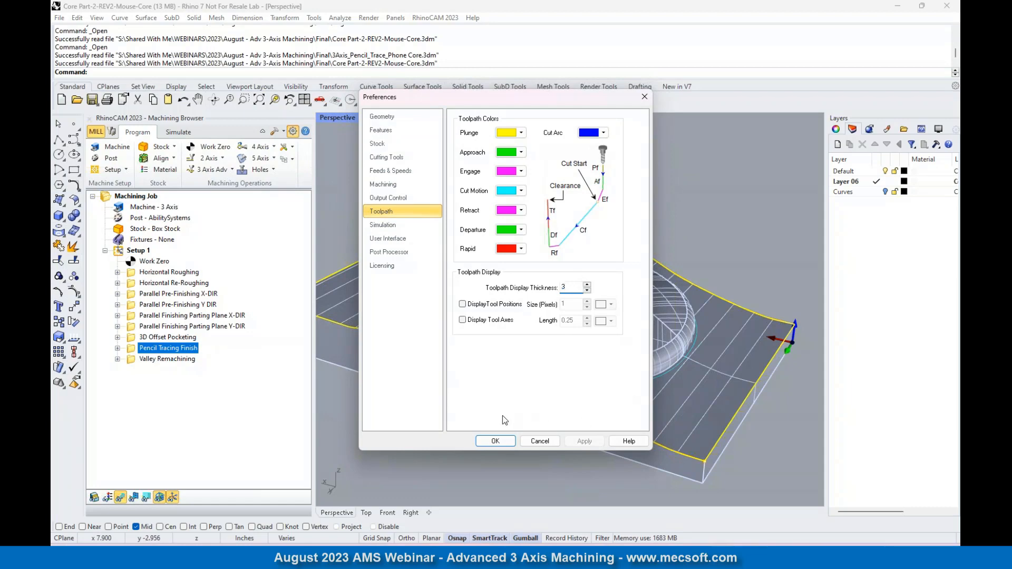
pyautogui.click(495, 442)
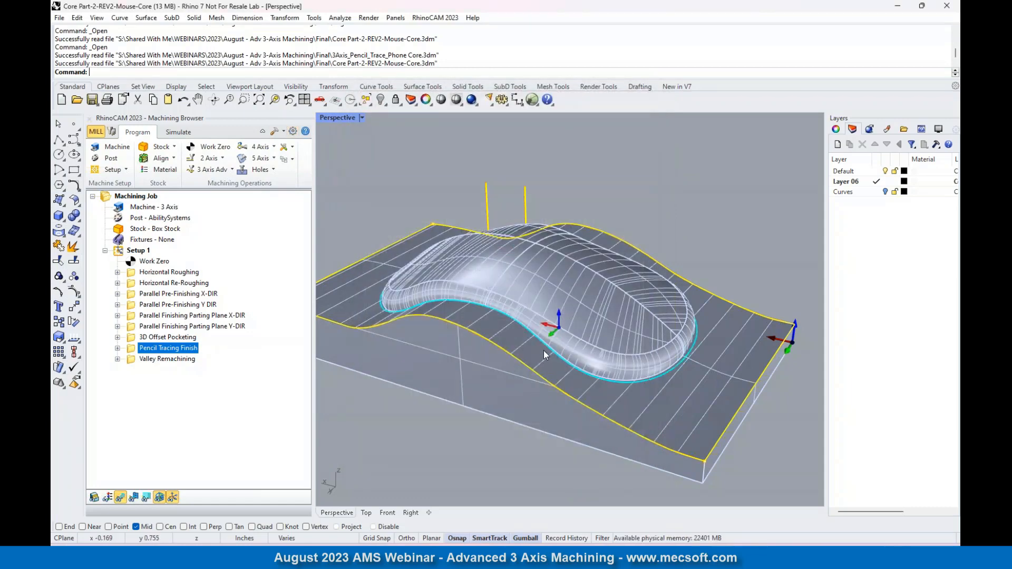
pyautogui.scroll(3, 543, 350)
pyautogui.scroll(-2, 551, 356)
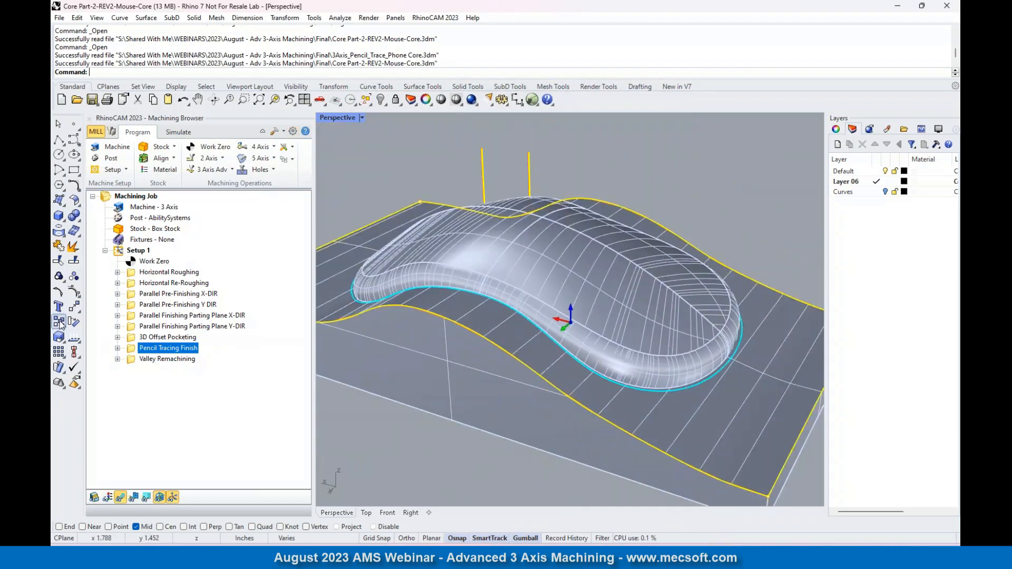
# Open the Pencil Tracing Finish operation and review its containment regions, tool, cut parameters, and advanced parameters.
pyautogui.doubleClick(131, 349)
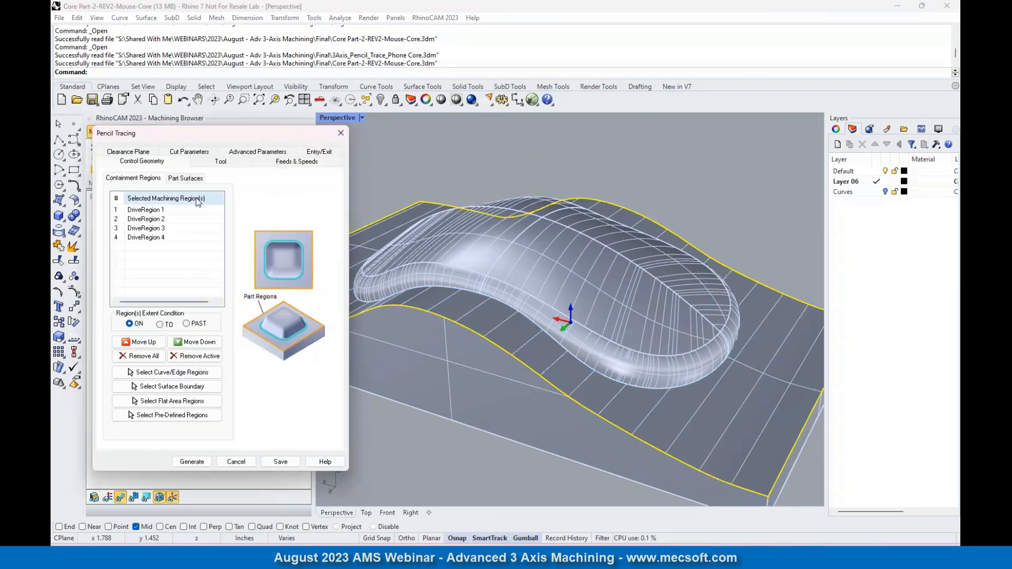
pyautogui.moveTo(232, 131); pyautogui.dragTo(217, 133)
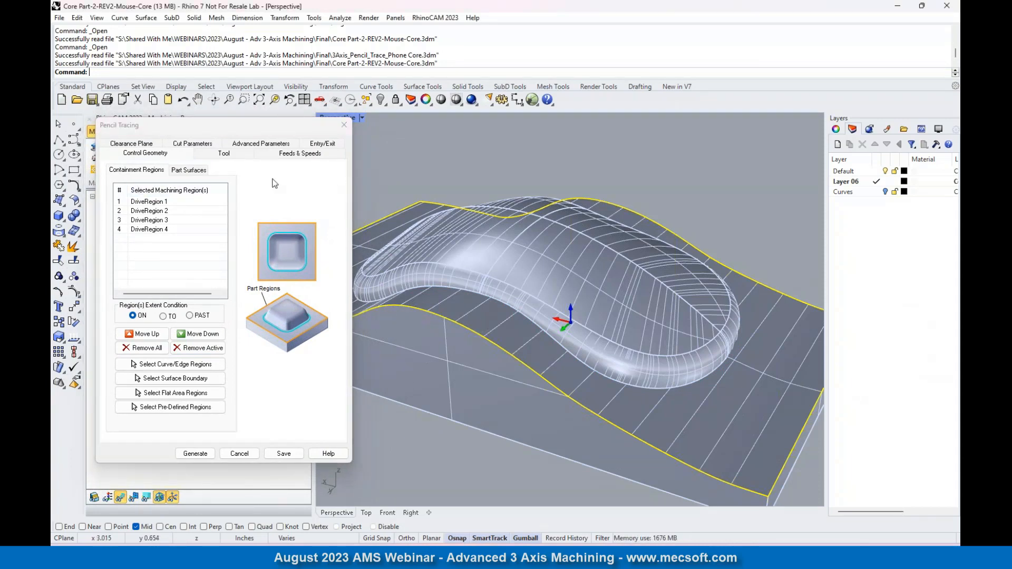
pyautogui.click(224, 154)
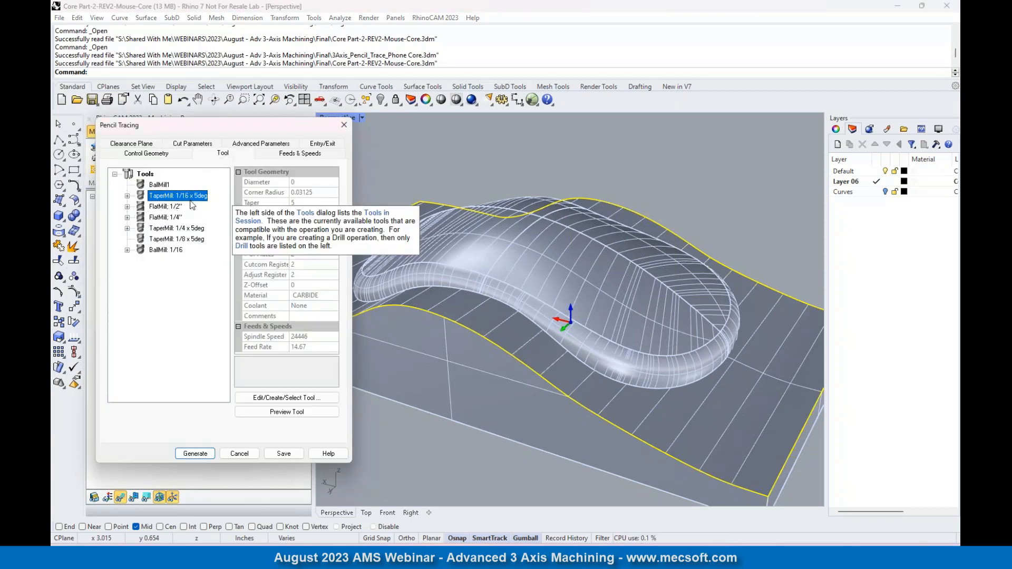
pyautogui.click(192, 146)
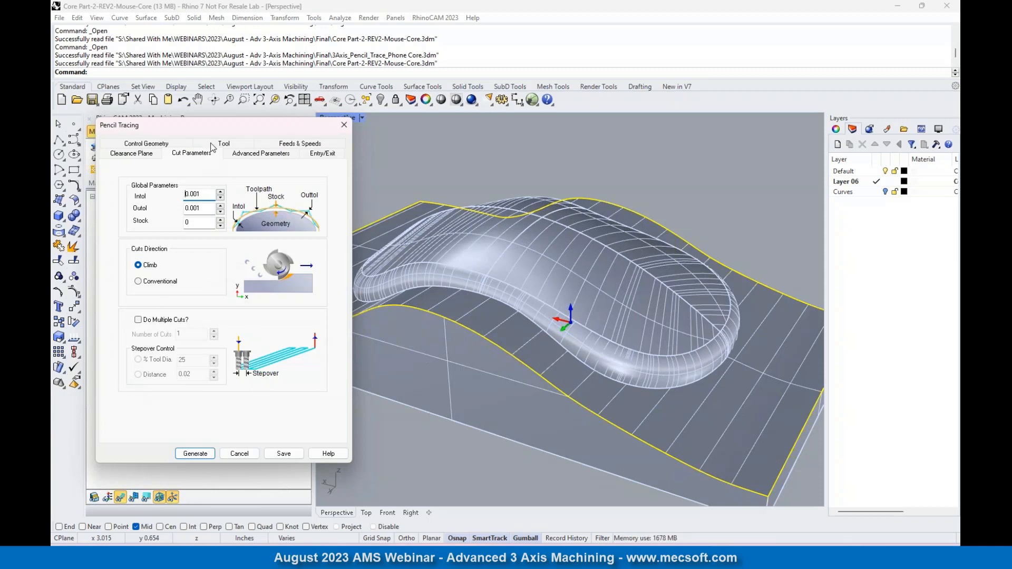
pyautogui.click(256, 154)
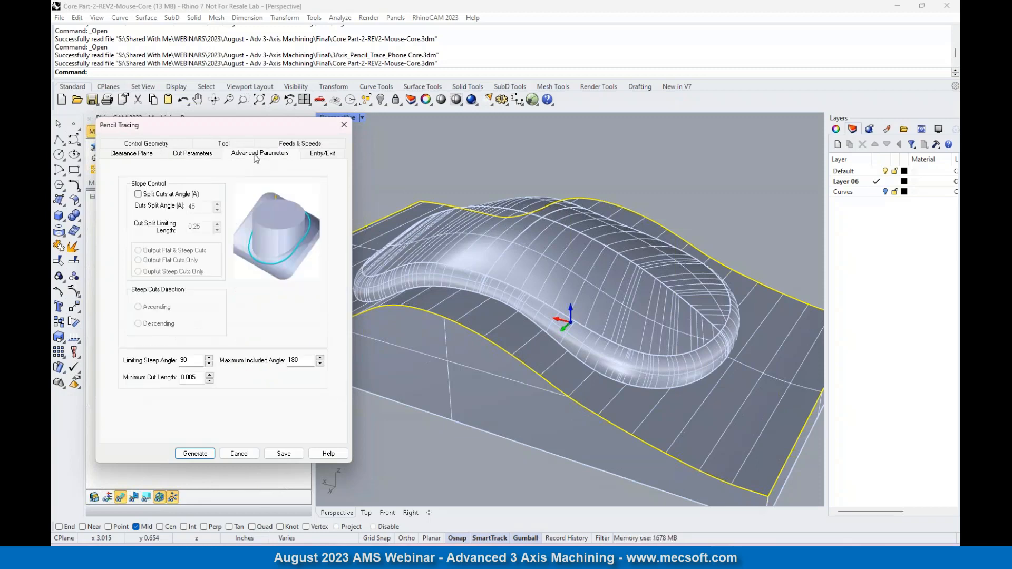
# Try enabling multiple cuts in the Pencil Tracing cut parameters, and switch the option back off.
pyautogui.click(191, 154)
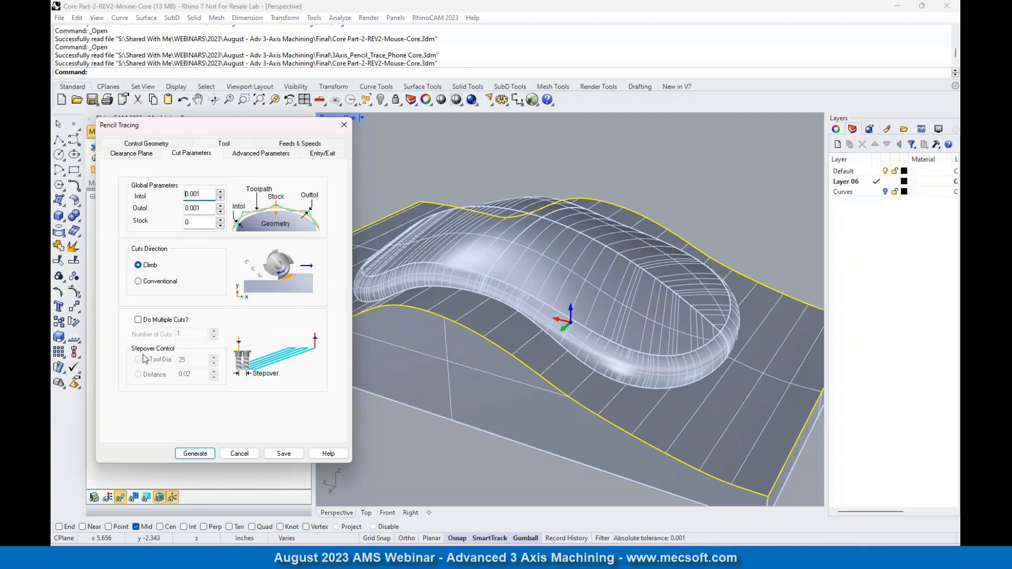
pyautogui.moveTo(143, 322)
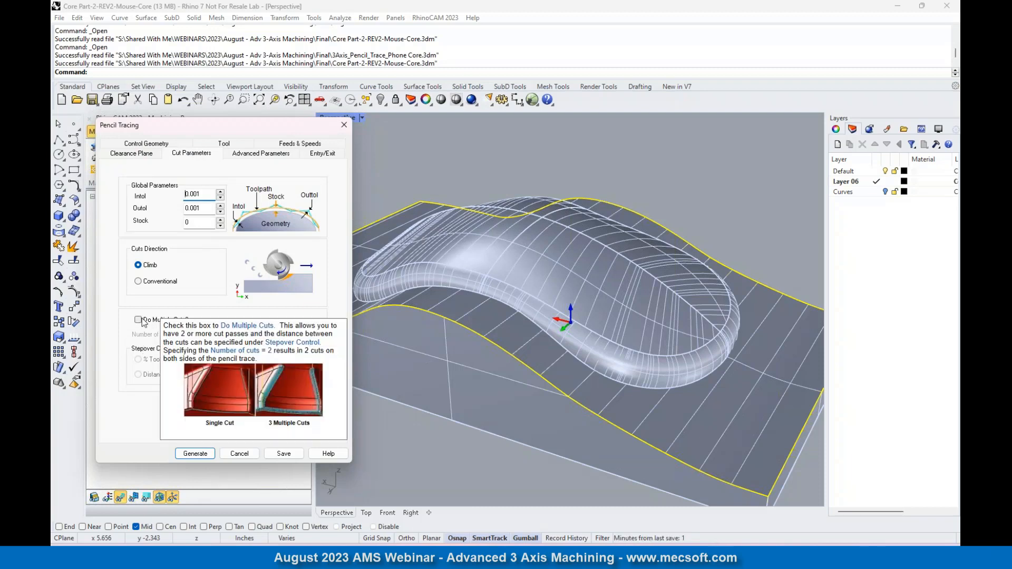
pyautogui.click(140, 320)
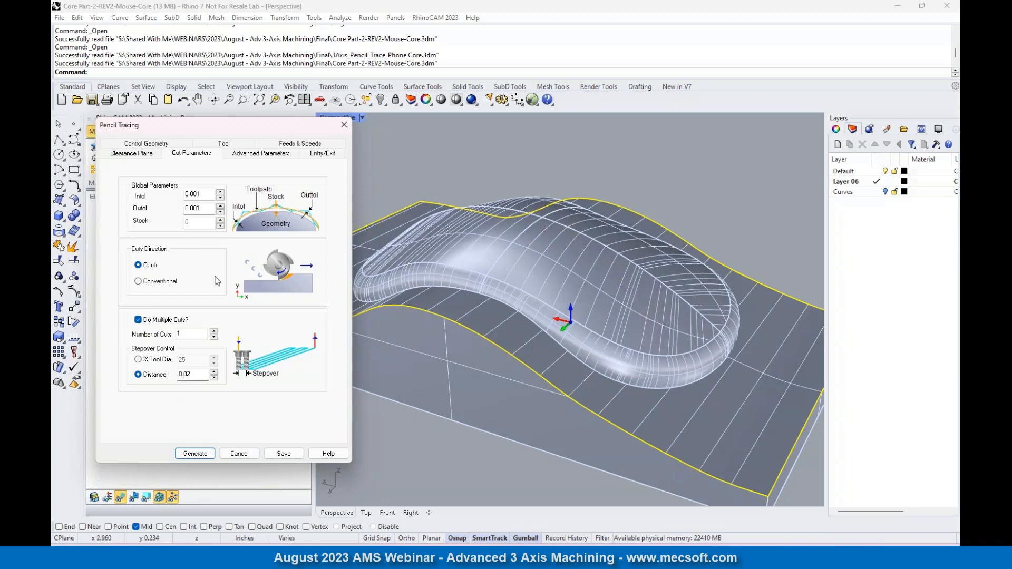
pyautogui.click(138, 319)
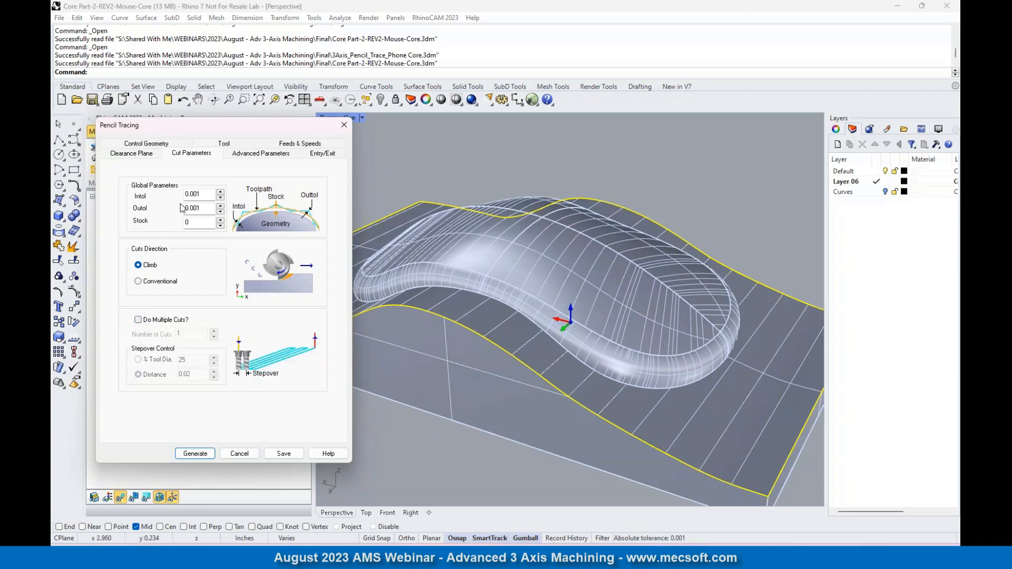
# Check the advanced parameters, generate the Pencil Tracing Finish toolpath, and inspect it closely along the base of the mouse core.
pyautogui.click(253, 154)
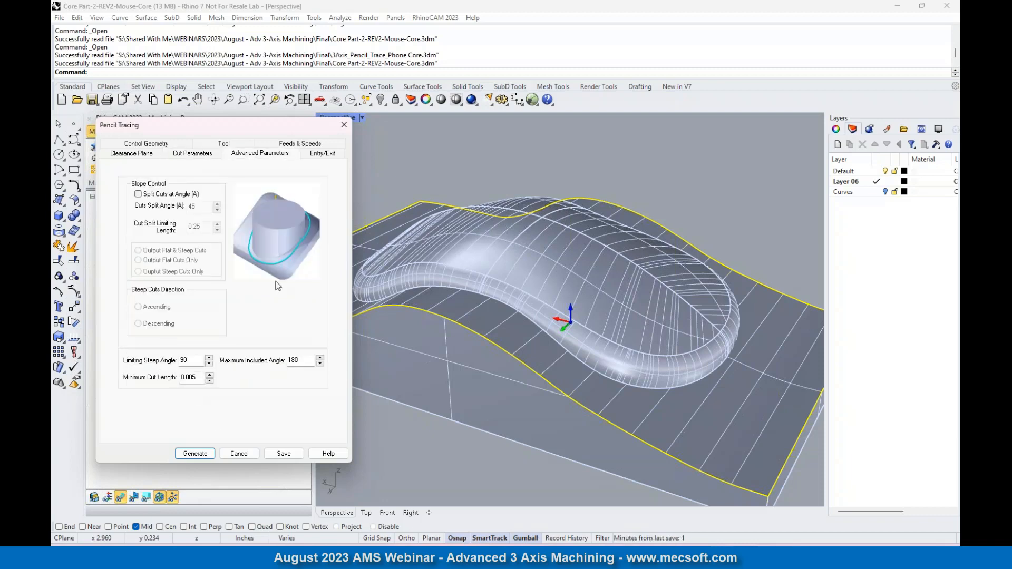
pyautogui.click(196, 456)
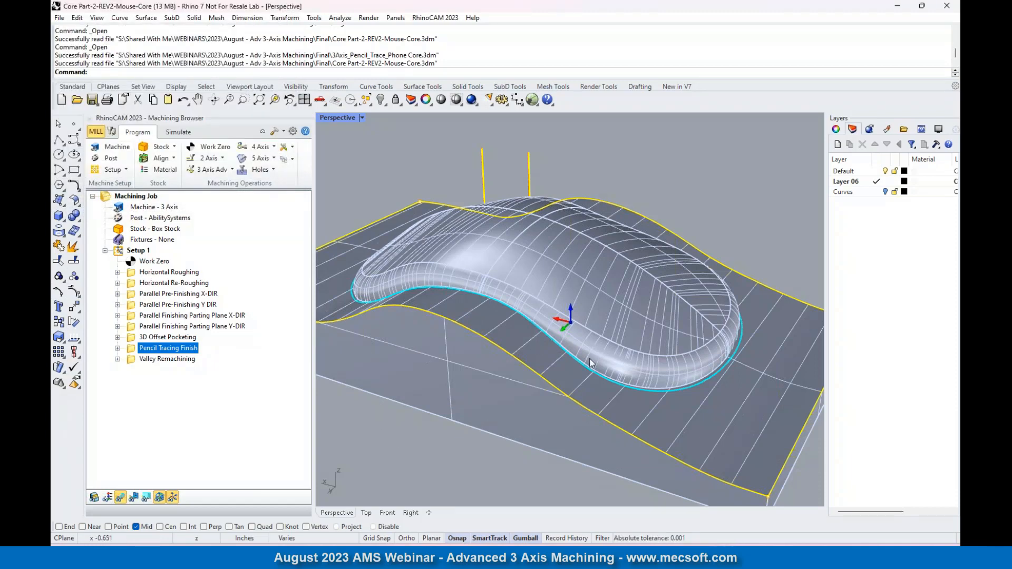
pyautogui.scroll(3, 548, 359)
pyautogui.scroll(2, 548, 359)
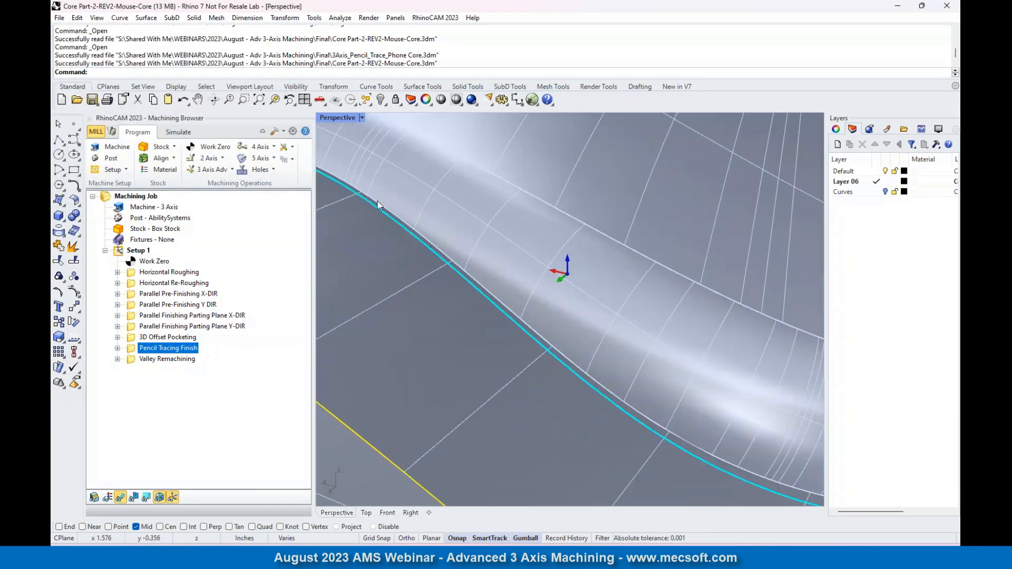
pyautogui.scroll(1, 414, 243)
pyautogui.scroll(-5, 460, 251)
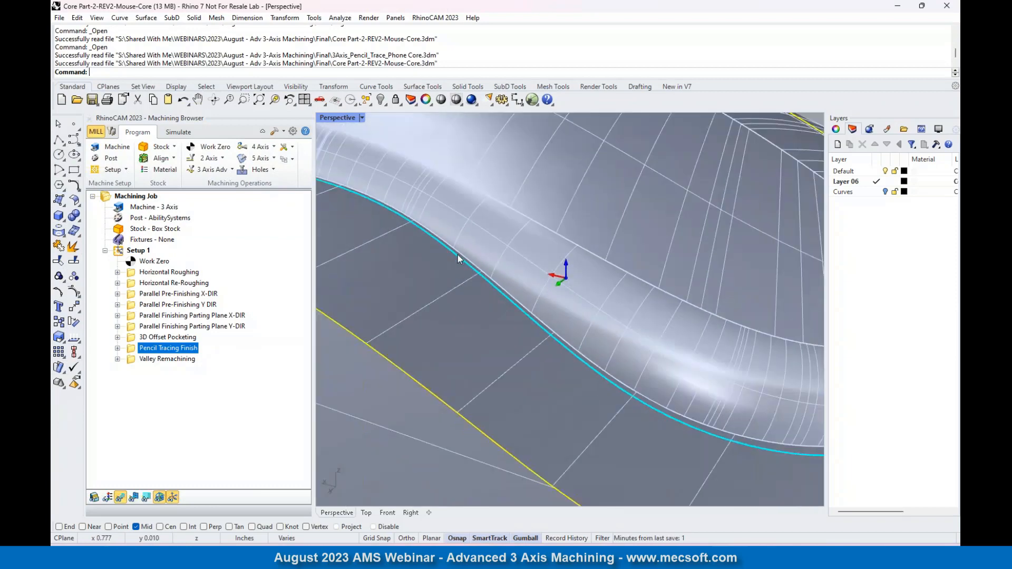
pyautogui.scroll(-2, 450, 278)
pyautogui.scroll(-4, 681, 280)
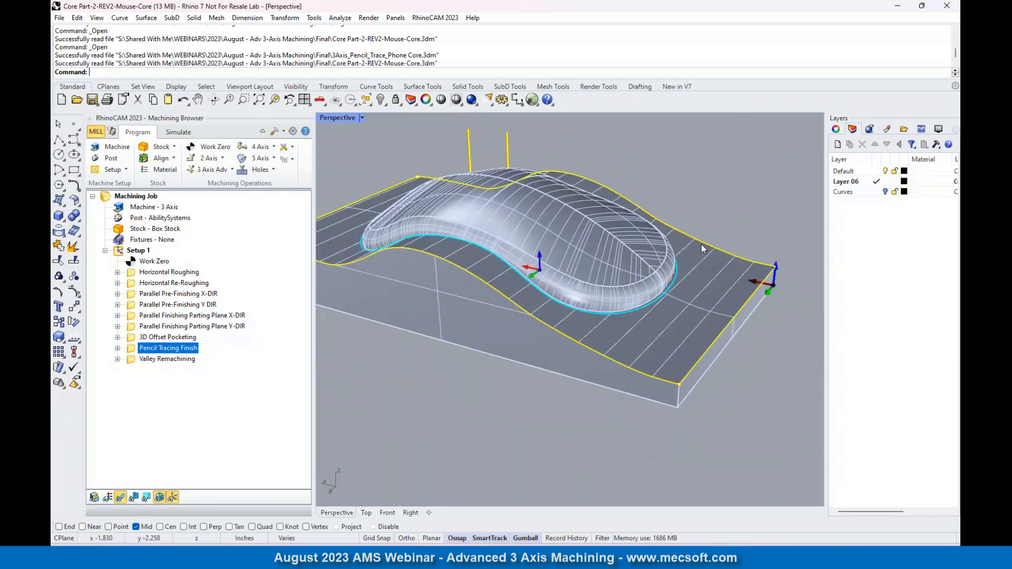
# Simulate material removal for Horizontal Roughing, followed by Horizontal Re-Roughing.
pyautogui.click(178, 133)
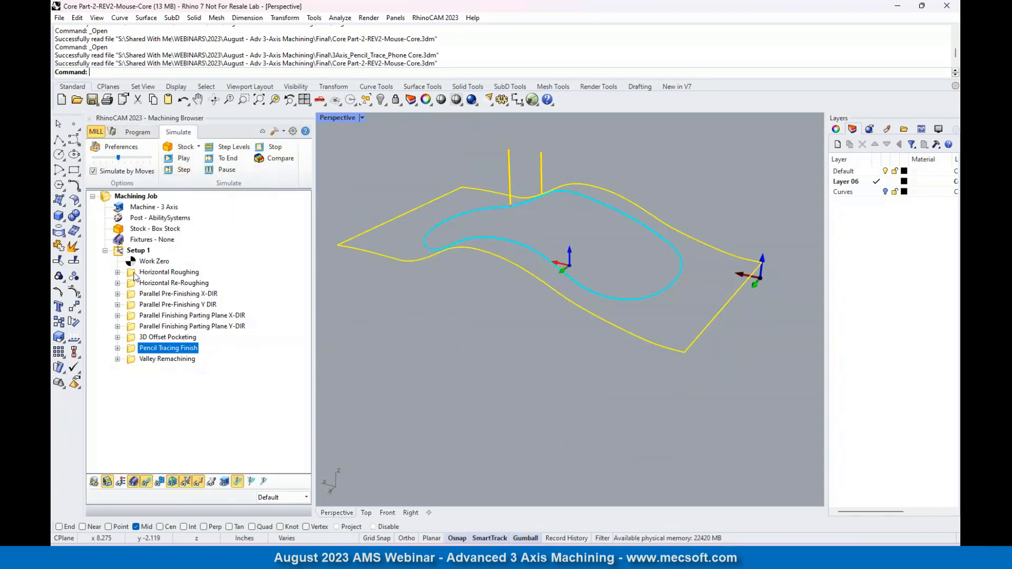
pyautogui.click(158, 272)
pyautogui.click(181, 161)
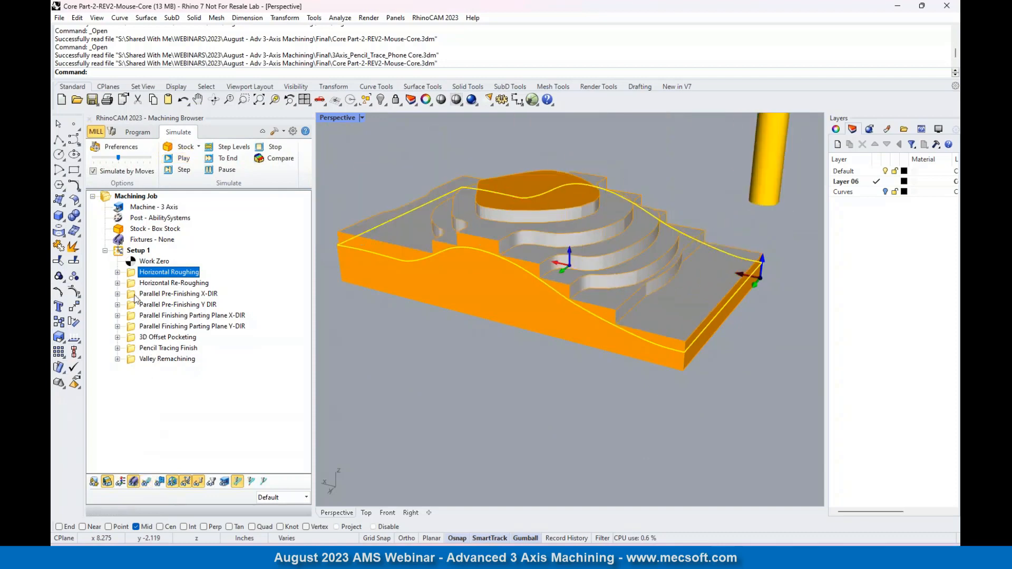
pyautogui.click(138, 283)
pyautogui.click(187, 163)
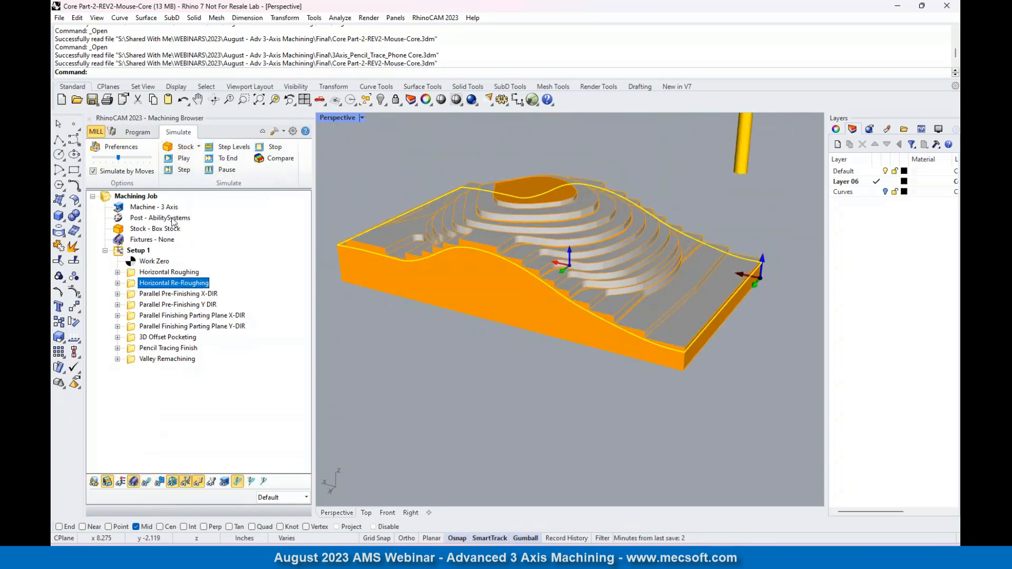
# Simulate the remaining operations up to 3D Offset Pocketing using Simulate Until.
pyautogui.click(133, 339)
pyautogui.rightClick(179, 339)
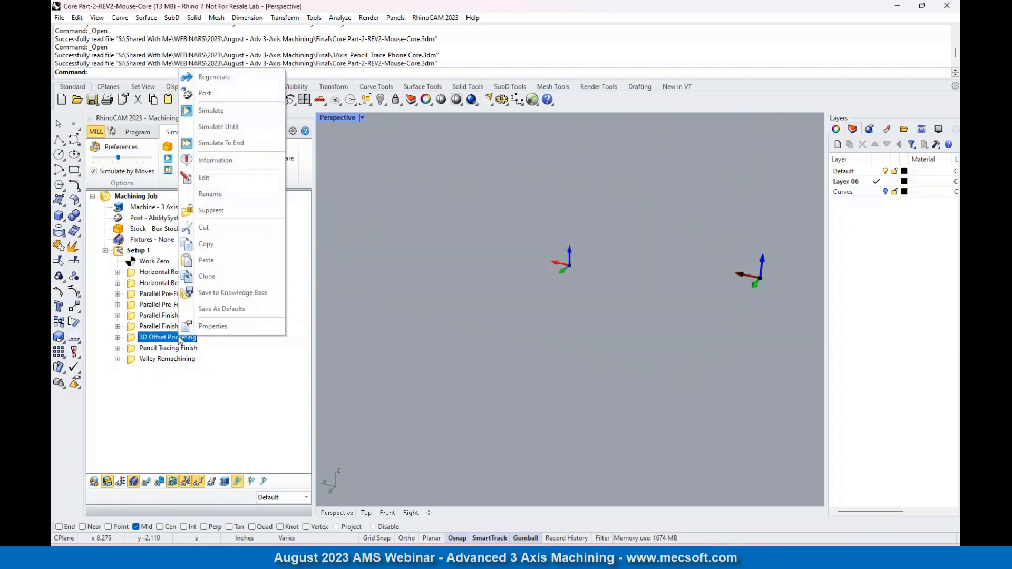
pyautogui.click(241, 127)
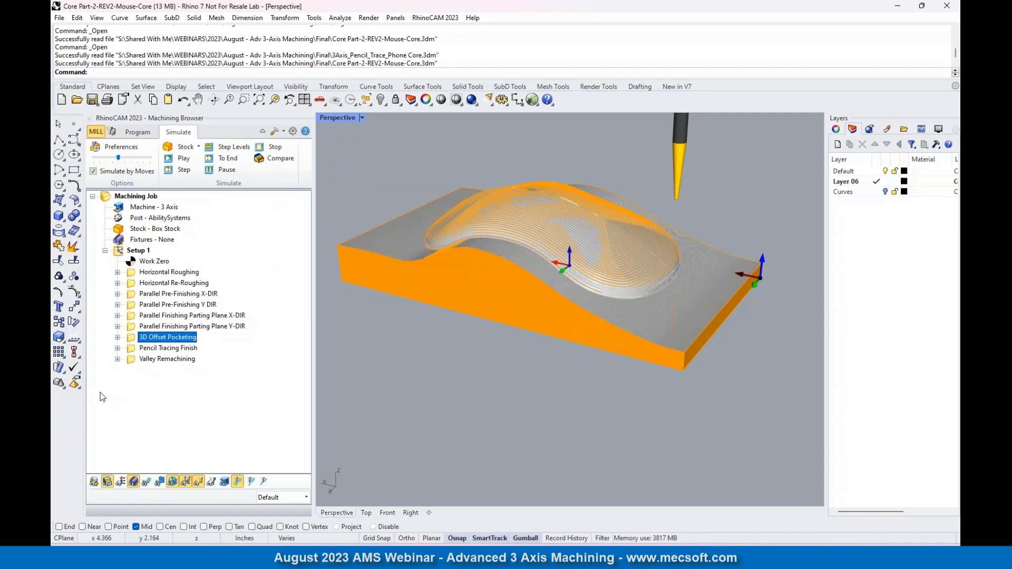
# Simulate Pencil Tracing Finish in a four-viewport layout at the slowest speed, with Simulate by Moves off.
pyautogui.click(133, 348)
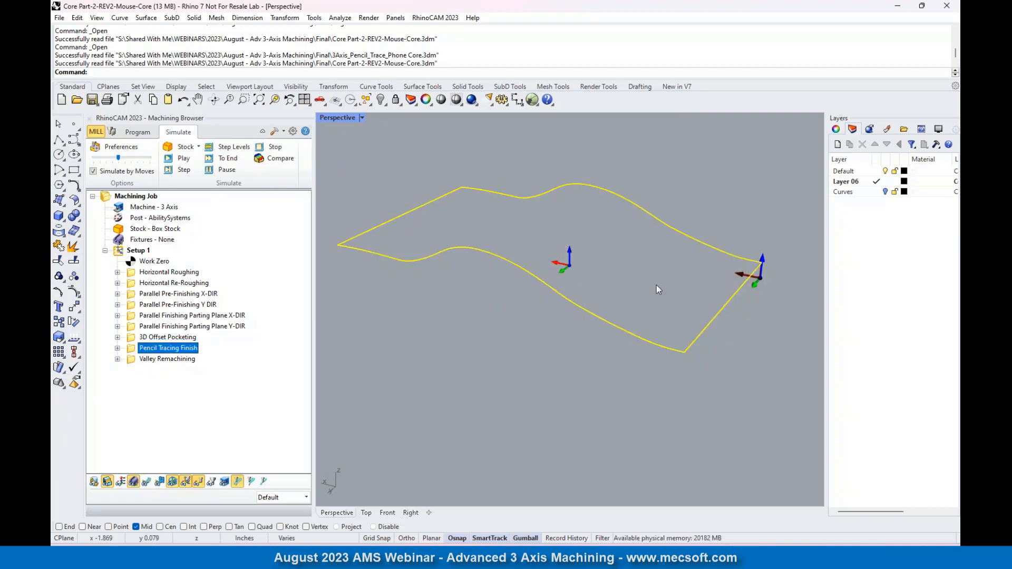
pyautogui.click(624, 139)
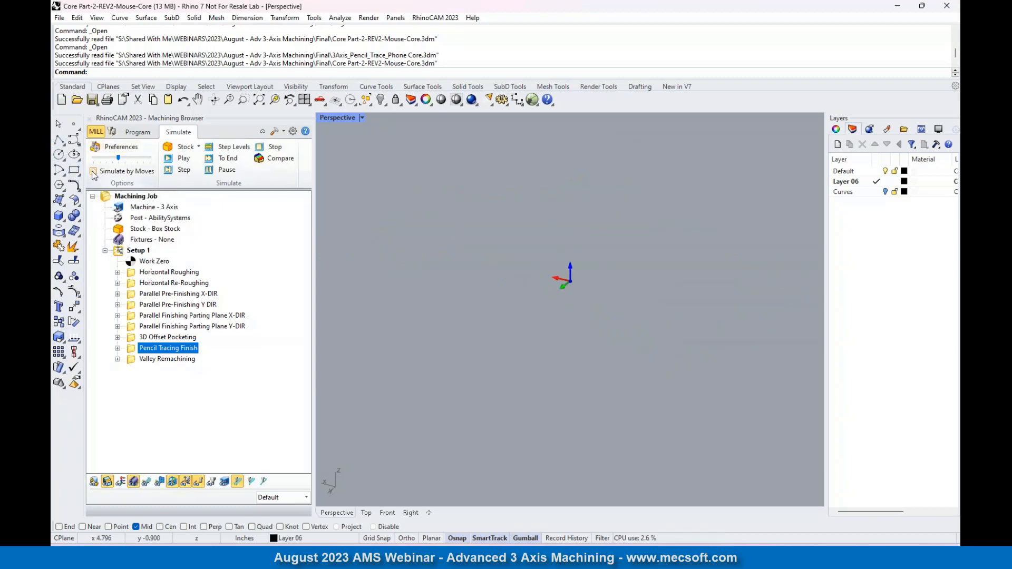
pyautogui.moveTo(118, 158); pyautogui.dragTo(92, 161)
pyautogui.click(304, 99)
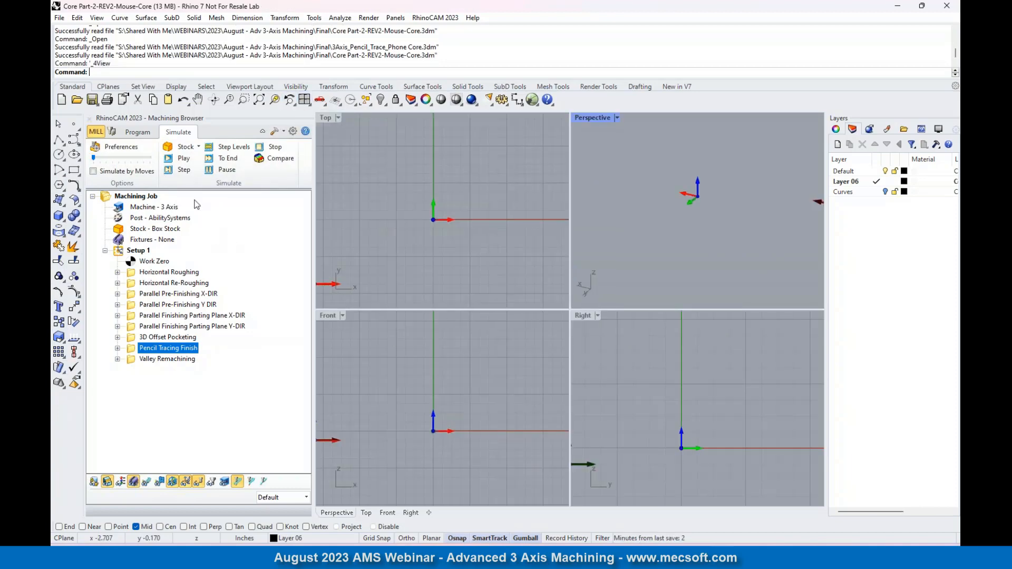
pyautogui.click(184, 159)
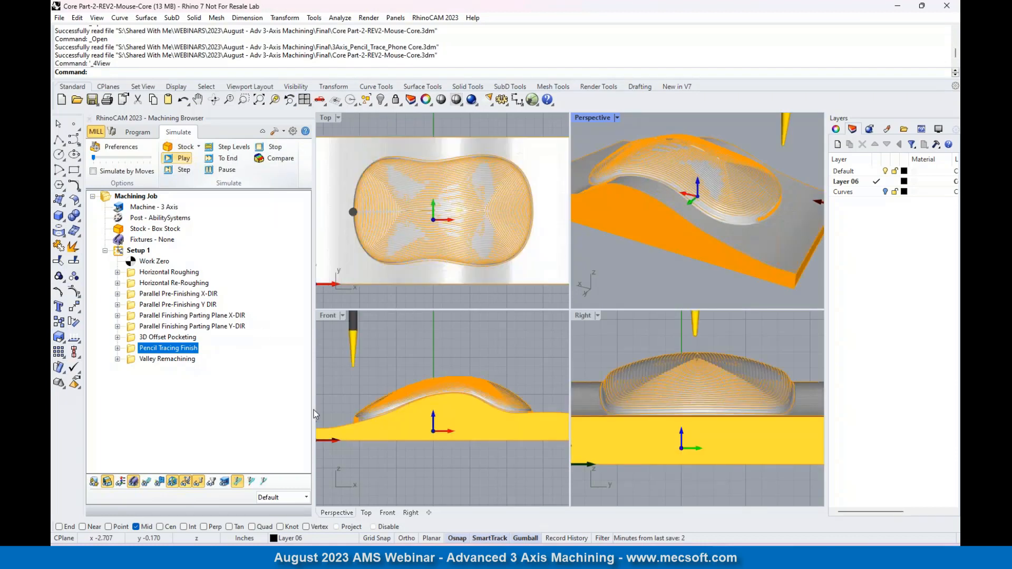
# Examine the pencil cut close up at the mouse core's base in the Front view, raising the simulation speed to about three quarters.
pyautogui.scroll(2, 337, 425)
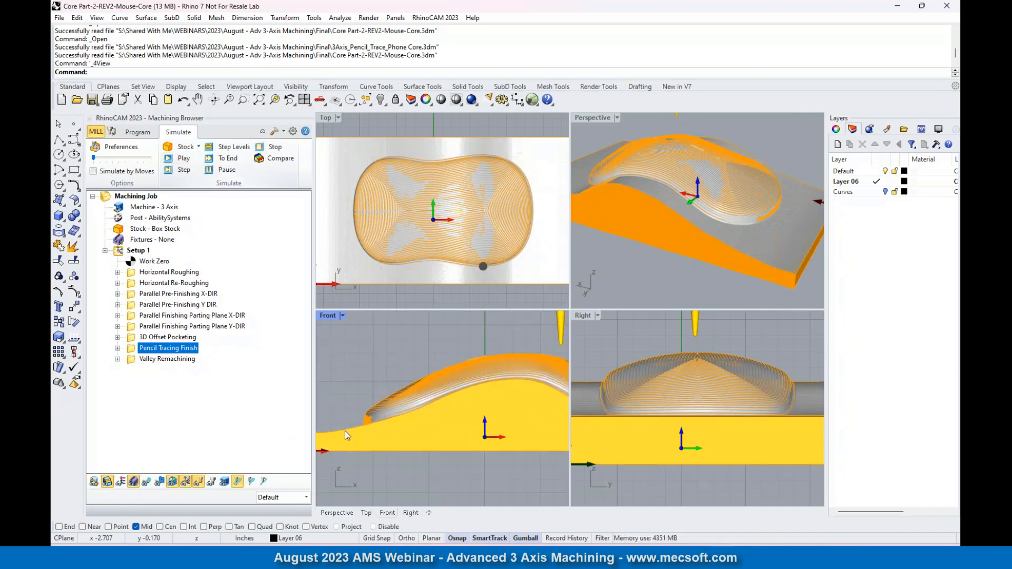
pyautogui.scroll(1, 347, 430)
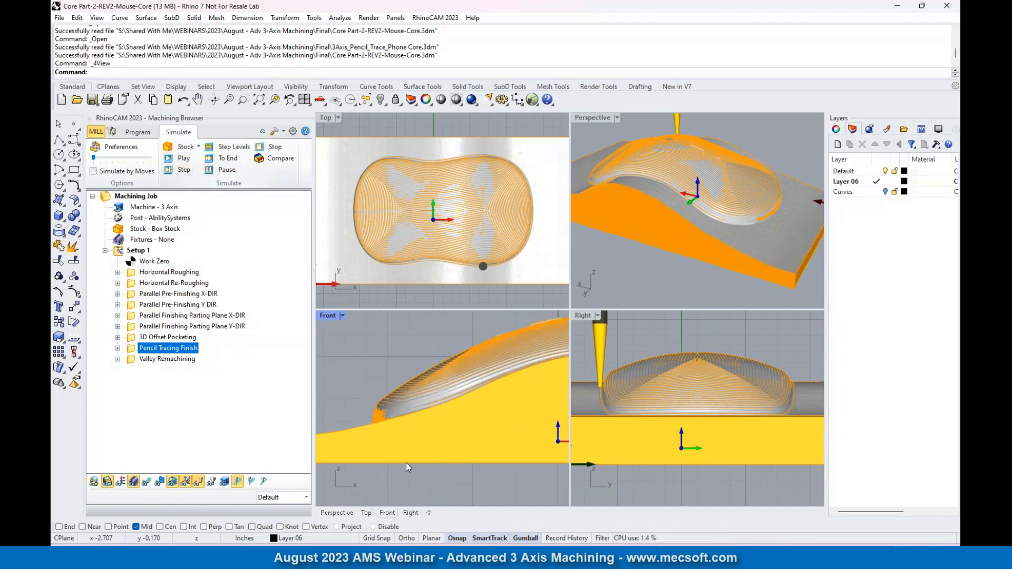
pyautogui.scroll(4, 369, 402)
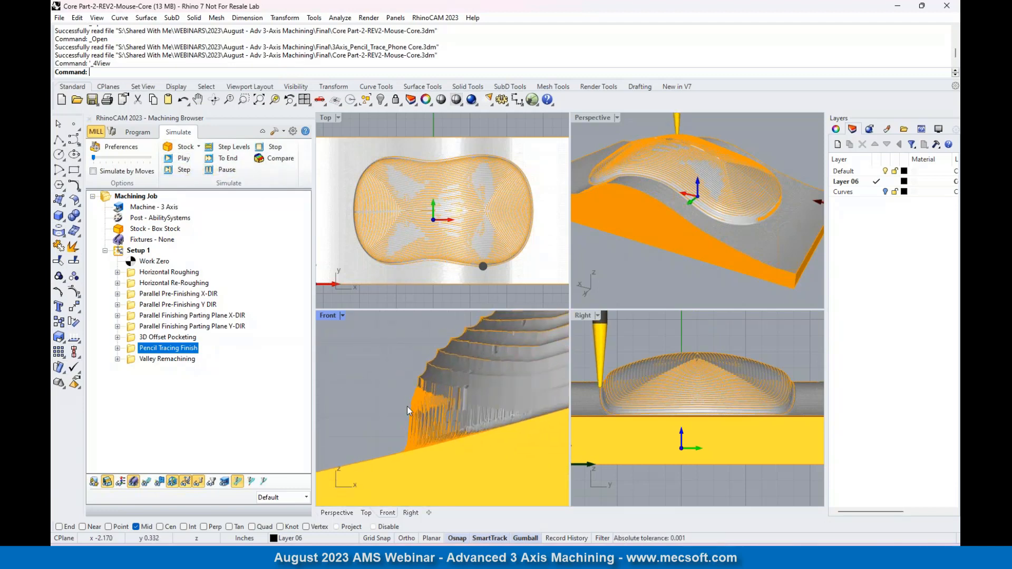
pyautogui.scroll(-1, 407, 406)
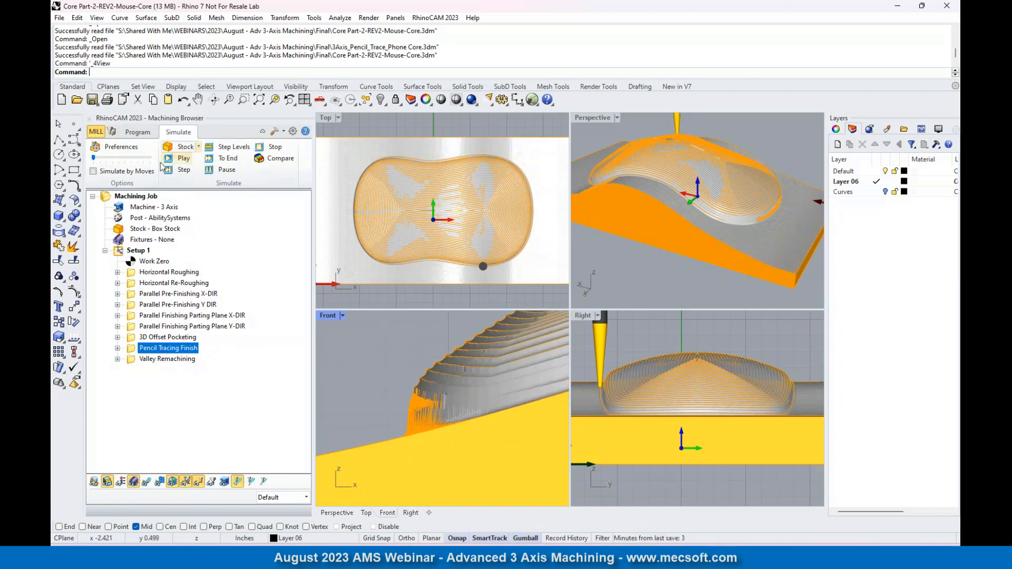
pyautogui.click(183, 159)
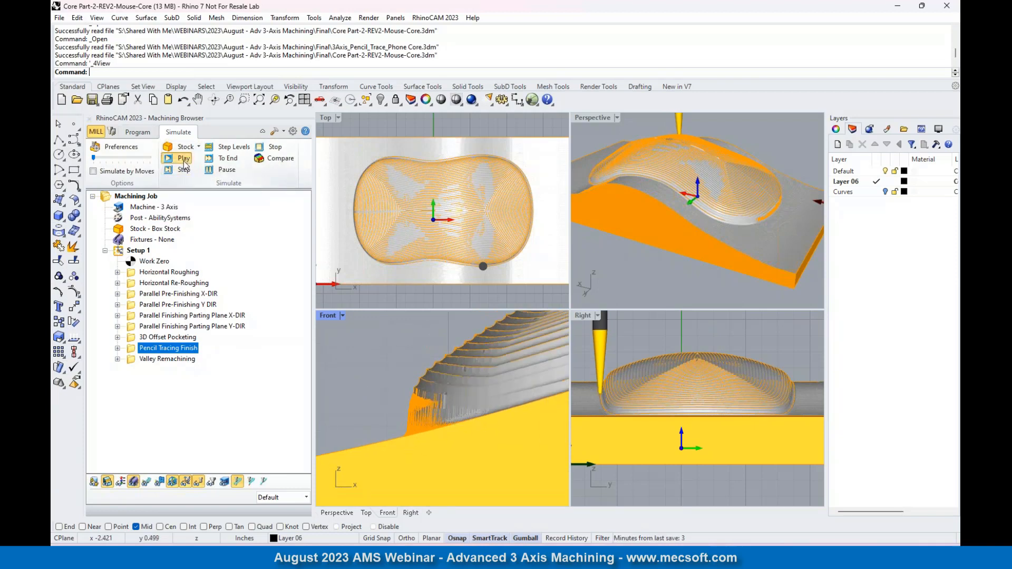
pyautogui.moveTo(93, 157); pyautogui.dragTo(120, 158)
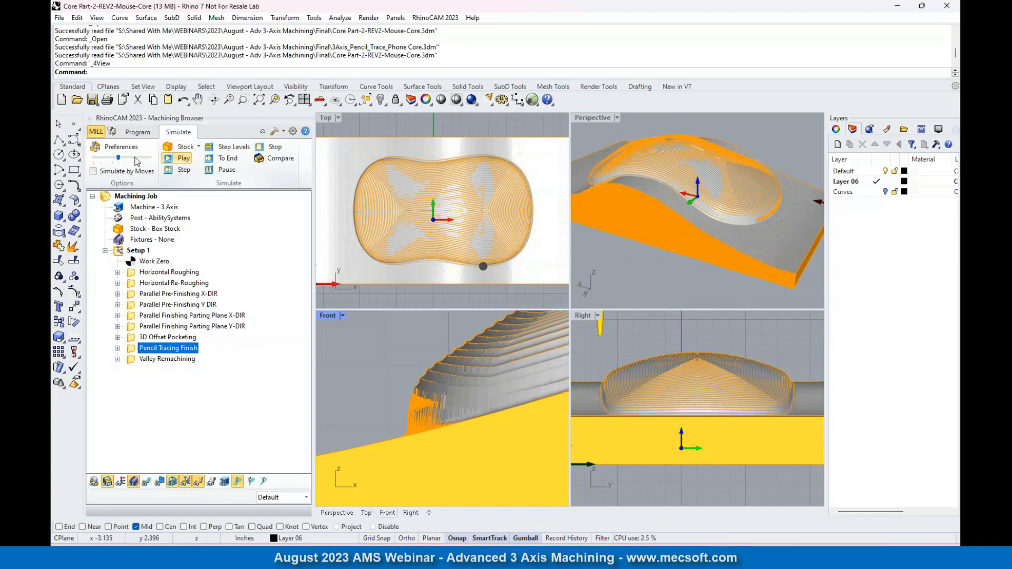
pyautogui.click(135, 157)
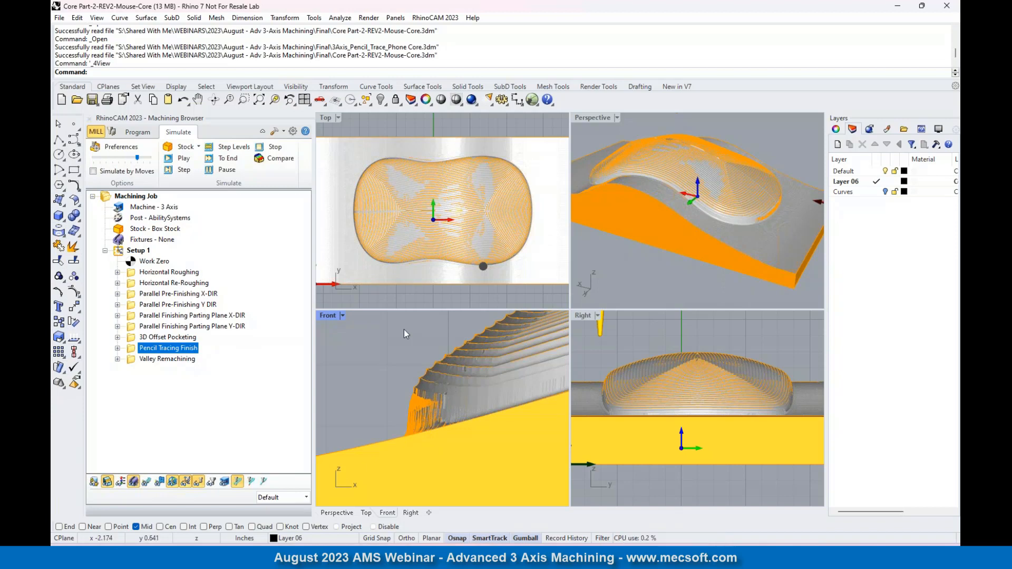
# Simulate Valley Remachining at maximum speed, stop it partway through, and return to toolpath programming.
pyautogui.click(135, 360)
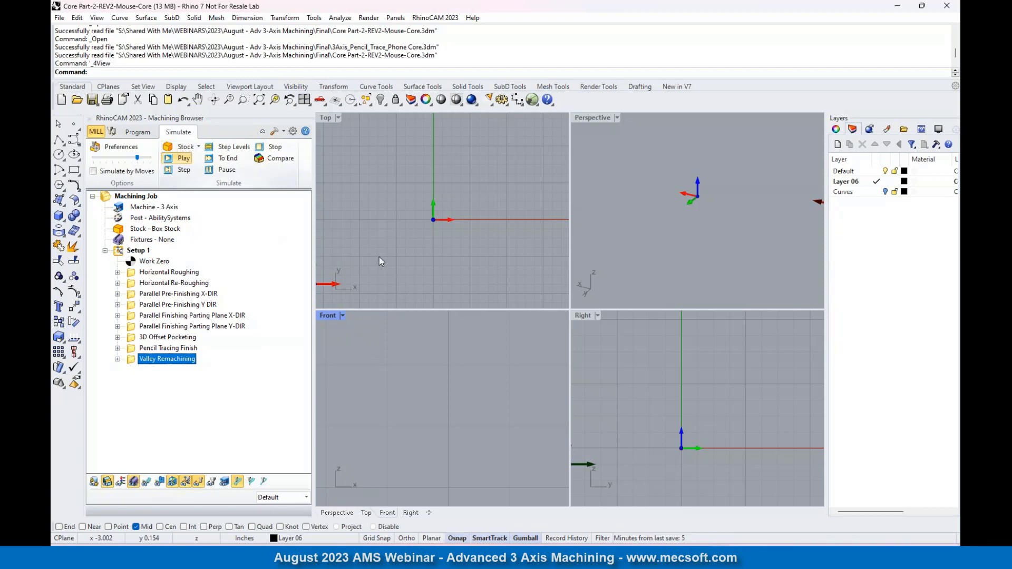
pyautogui.click(148, 158)
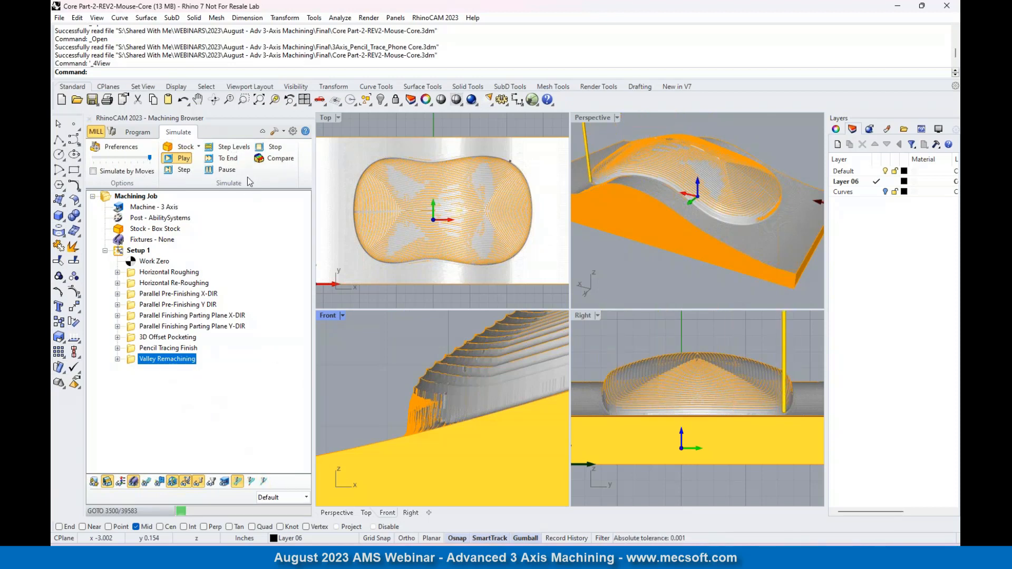
pyautogui.click(227, 170)
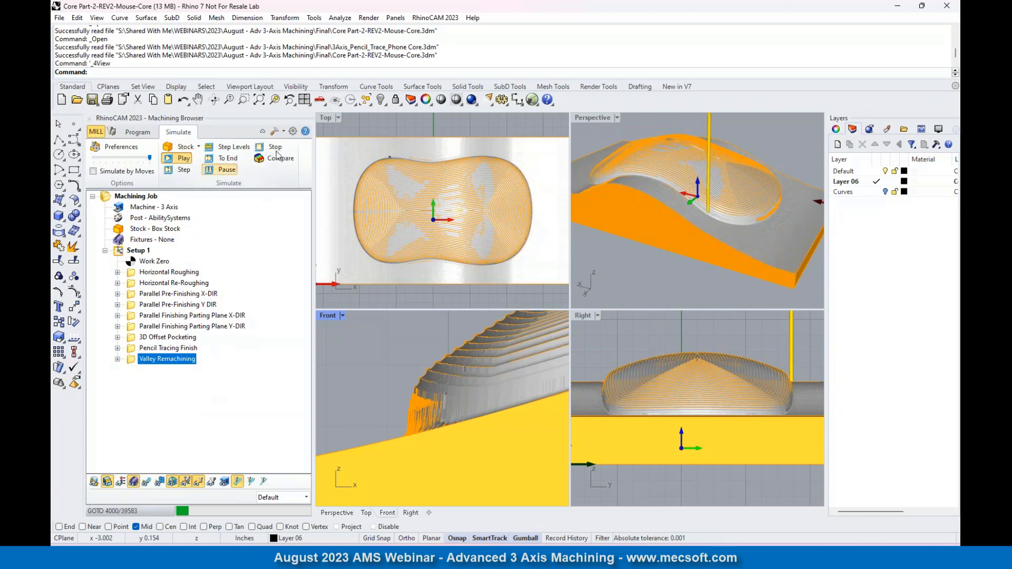
pyautogui.click(276, 149)
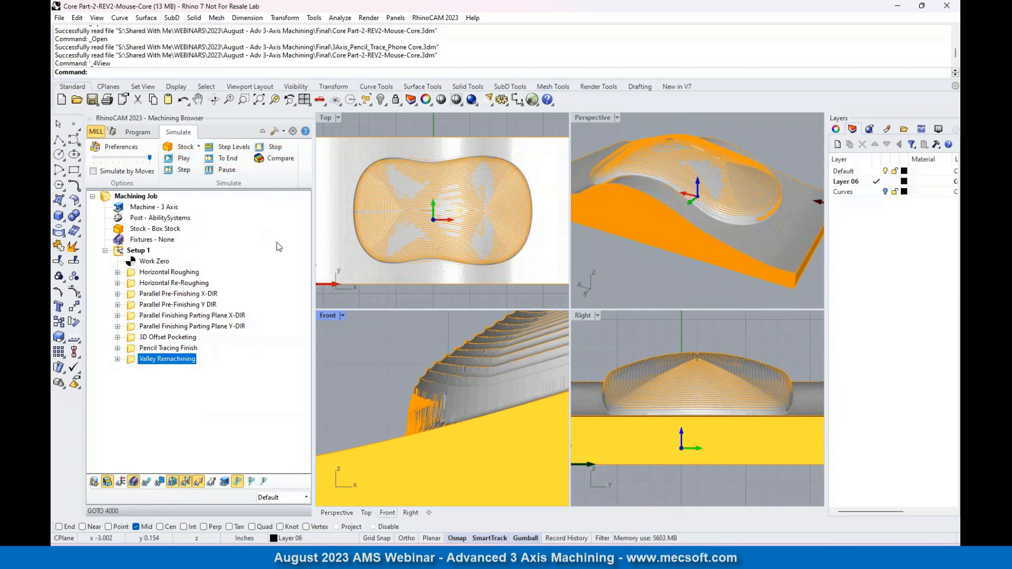
pyautogui.click(137, 132)
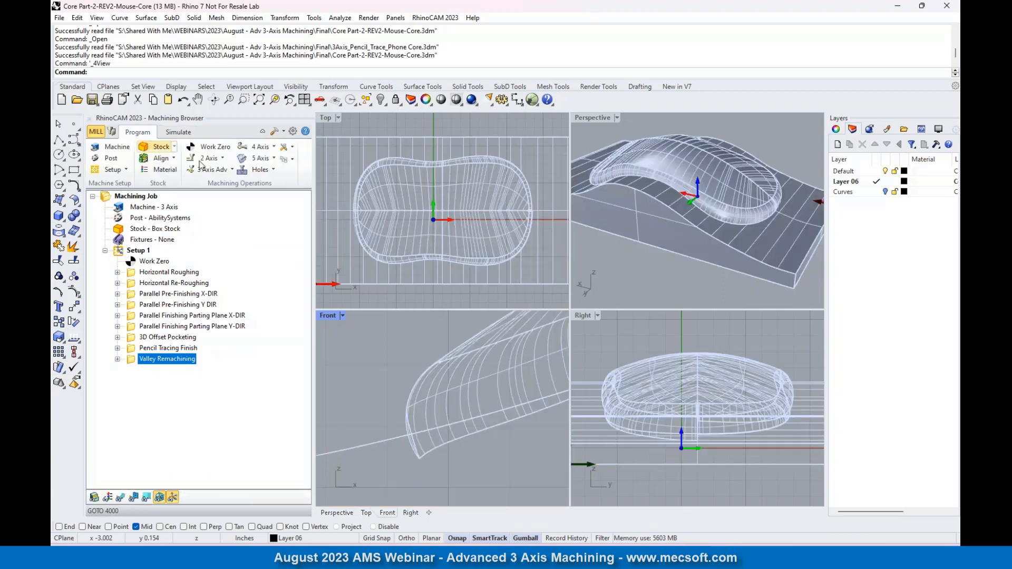
# Review the Valley Remachining operation's control geometry, tool, feeds and speeds, clearance plane and cut control settings.
pyautogui.click(586, 120)
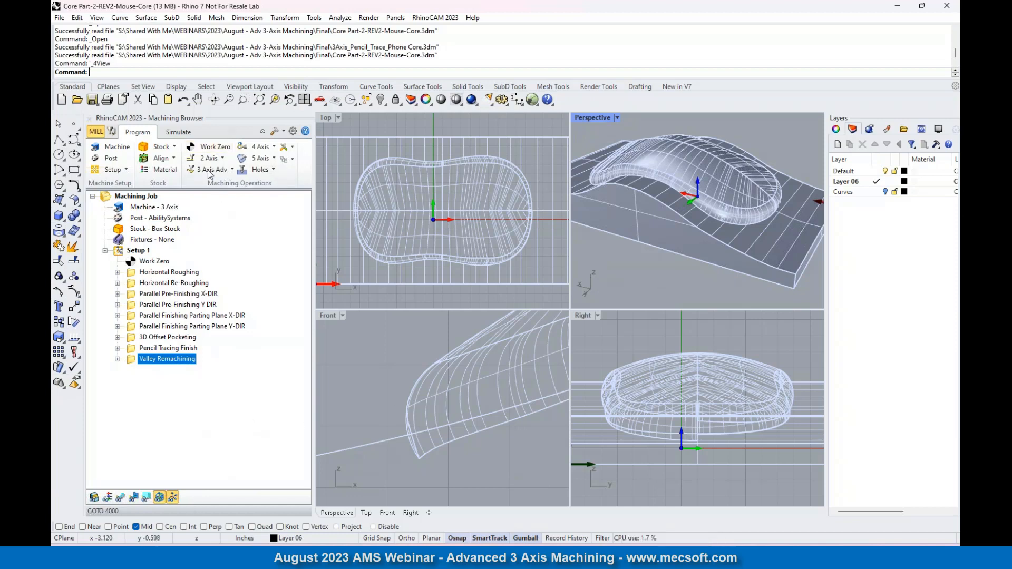
pyautogui.doubleClick(135, 364)
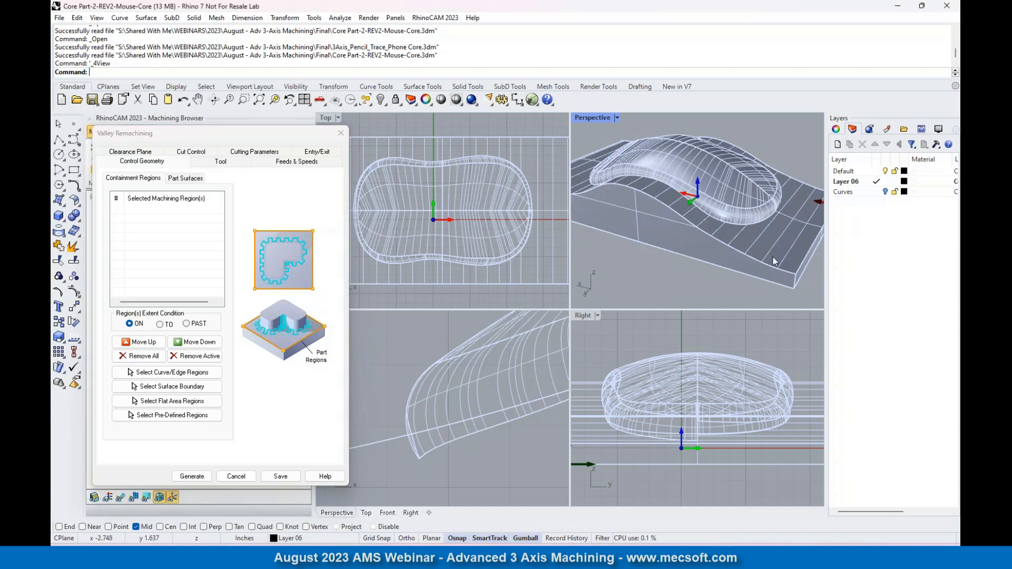
pyautogui.scroll(4, 745, 218)
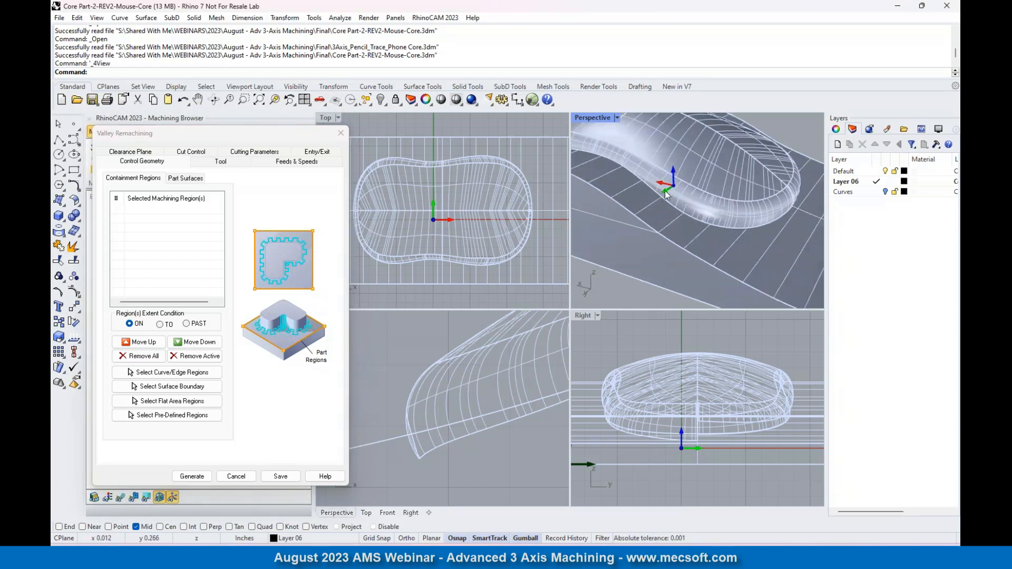
pyautogui.scroll(-4, 665, 191)
pyautogui.click(218, 162)
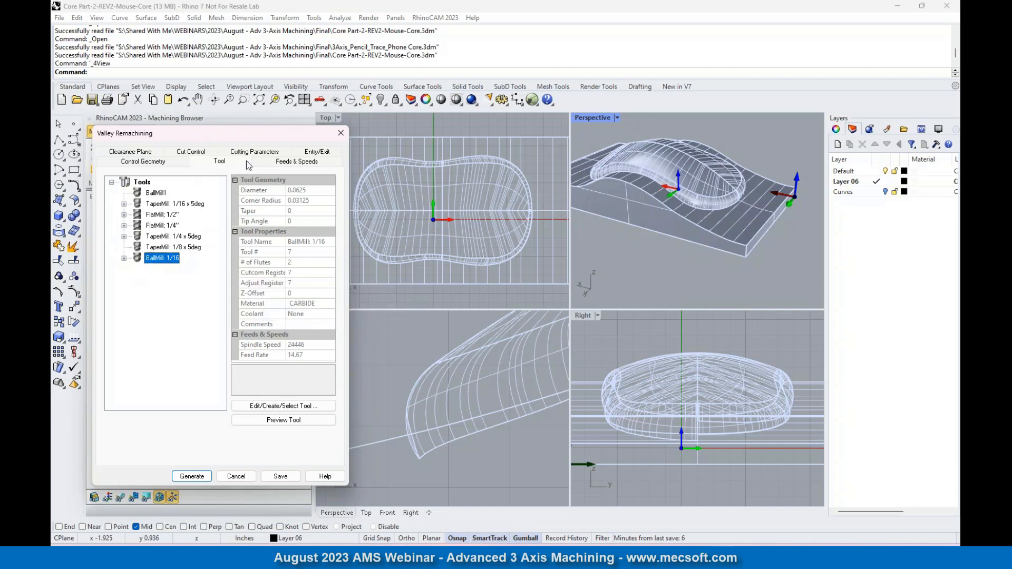
pyautogui.click(281, 163)
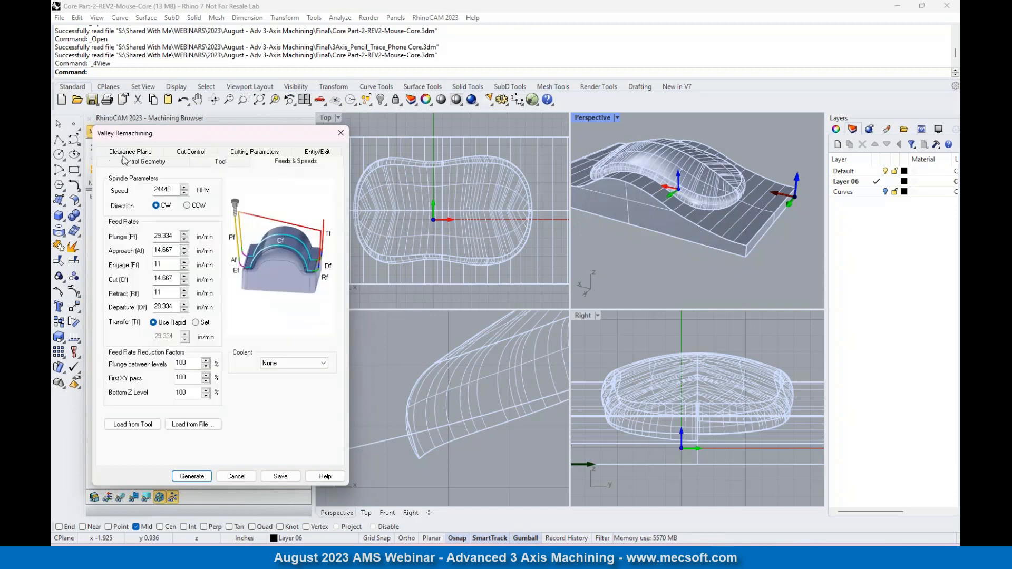
pyautogui.click(125, 154)
pyautogui.click(191, 162)
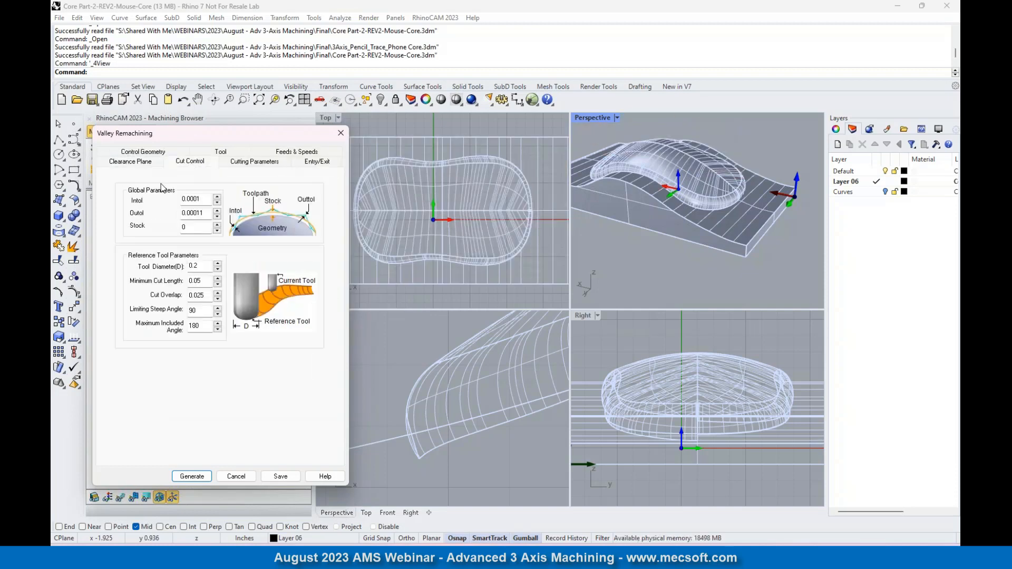
# Set Valley Remachining's Outol and Intol to 0.001, check its cutting parameters, and regenerate the toolpath.
pyautogui.click(199, 213)
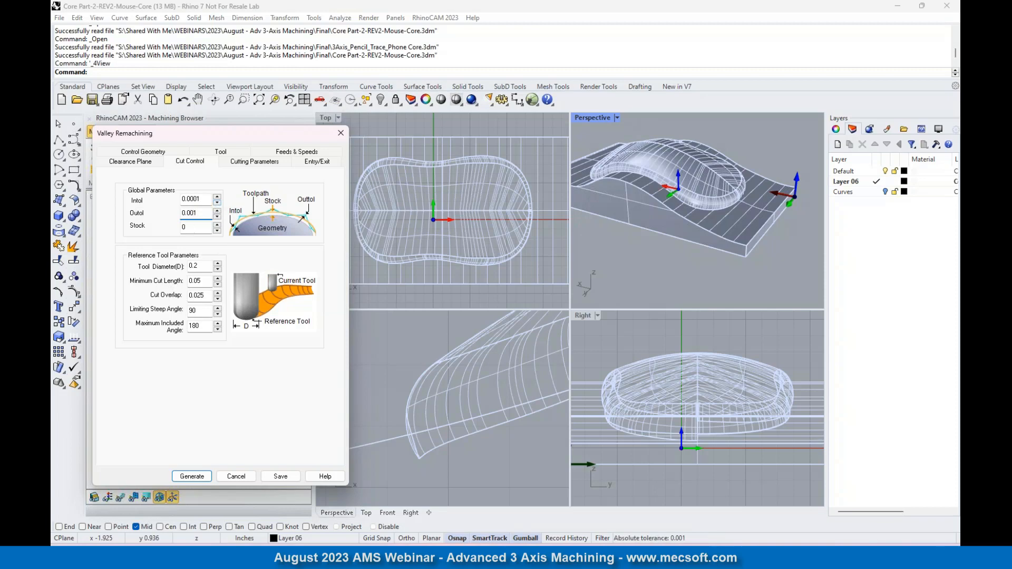
pyautogui.click(195, 199)
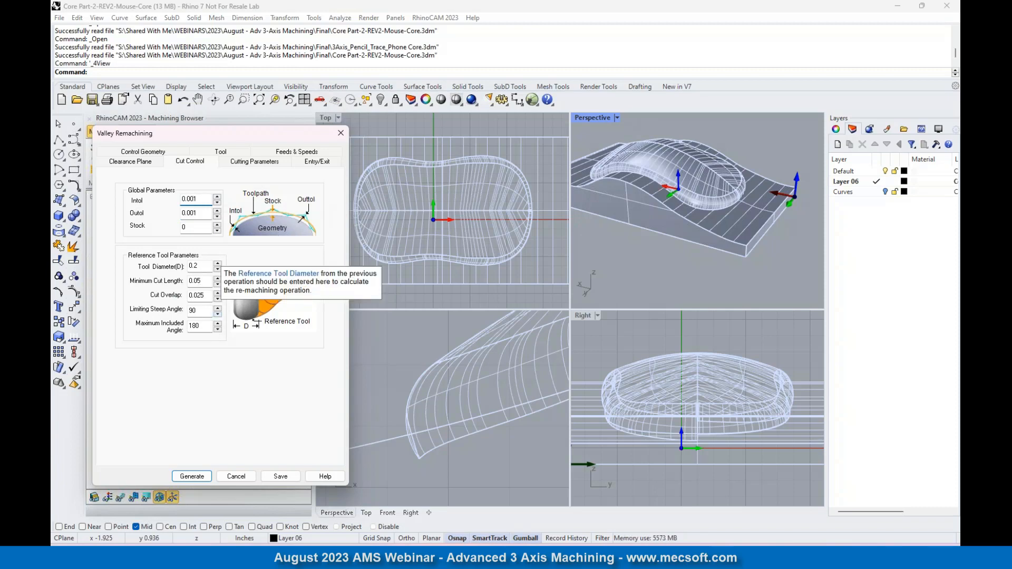
pyautogui.click(253, 161)
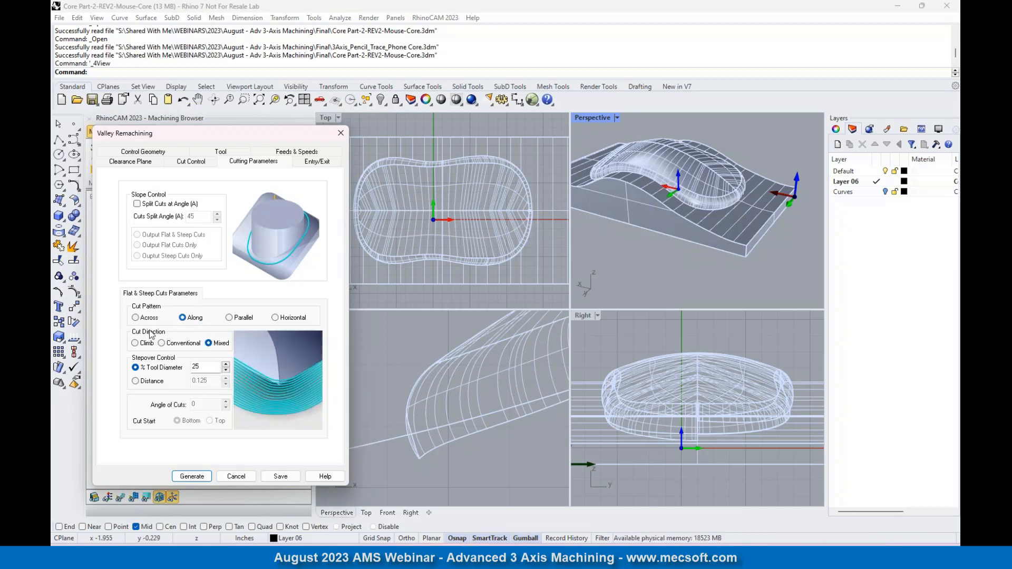
pyautogui.click(201, 477)
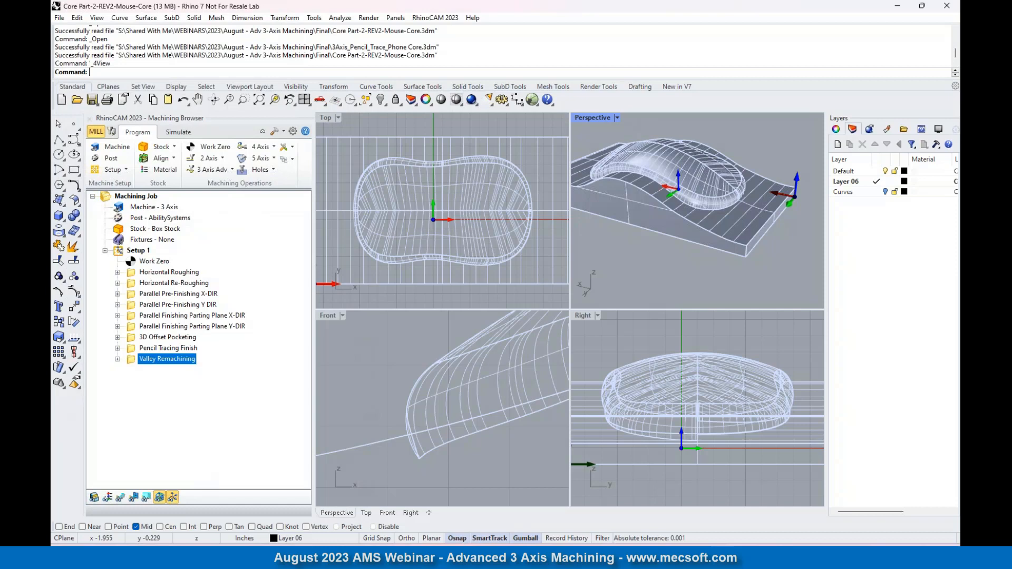
# Turn on toolpath display and inspect the Valley Remachining passes around the mouse core's base in the Perspective view.
pyautogui.click(121, 497)
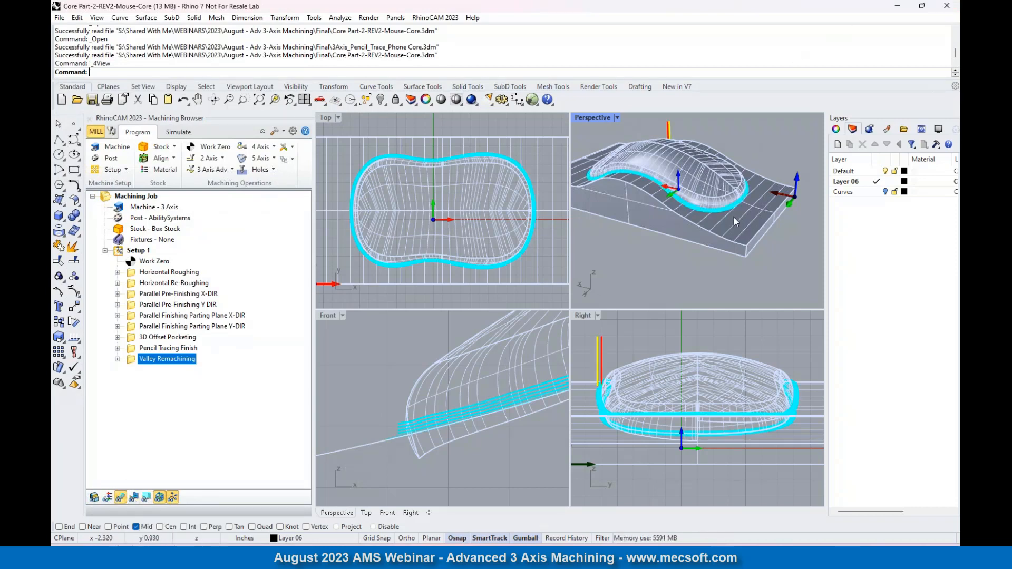
pyautogui.scroll(5, 733, 218)
pyautogui.scroll(-5, 719, 183)
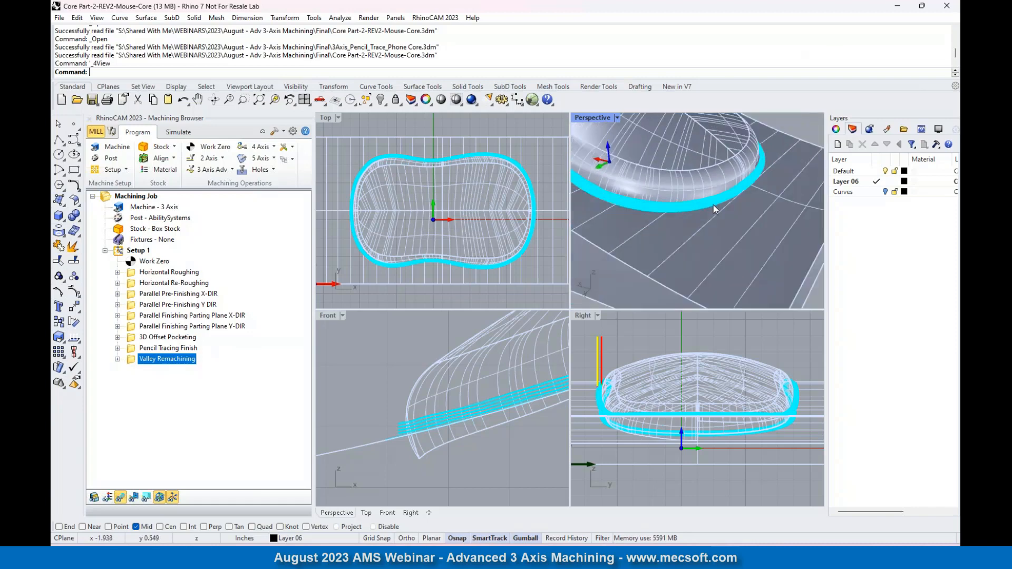
pyautogui.scroll(-3, 718, 214)
pyautogui.moveTo(583, 150); pyautogui.dragTo(643, 167, button='right')
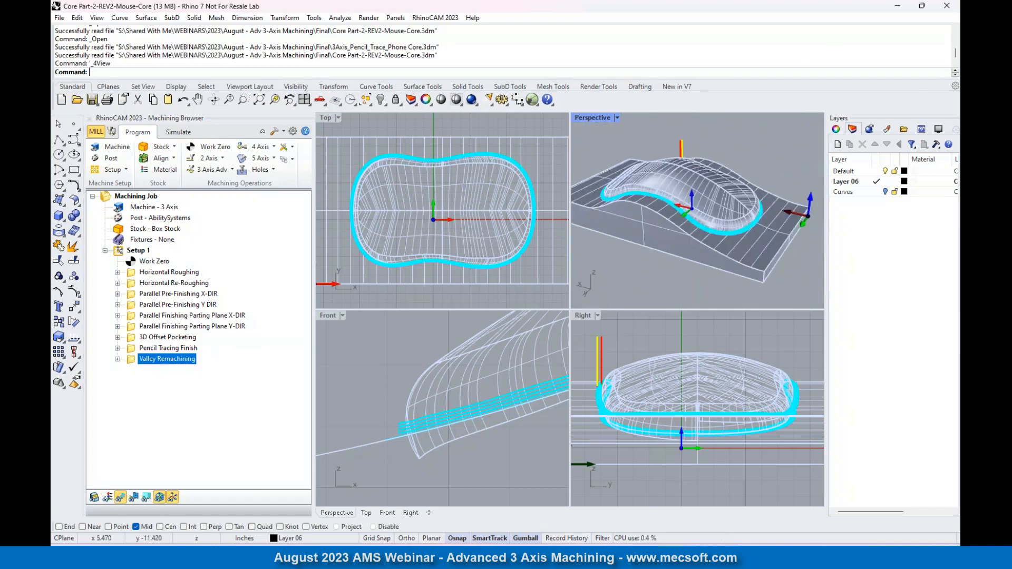
# Change the Valley Remachining tool to TaperMill: 1/16 x 5deg and regenerate the toolpath.
pyautogui.click(118, 360)
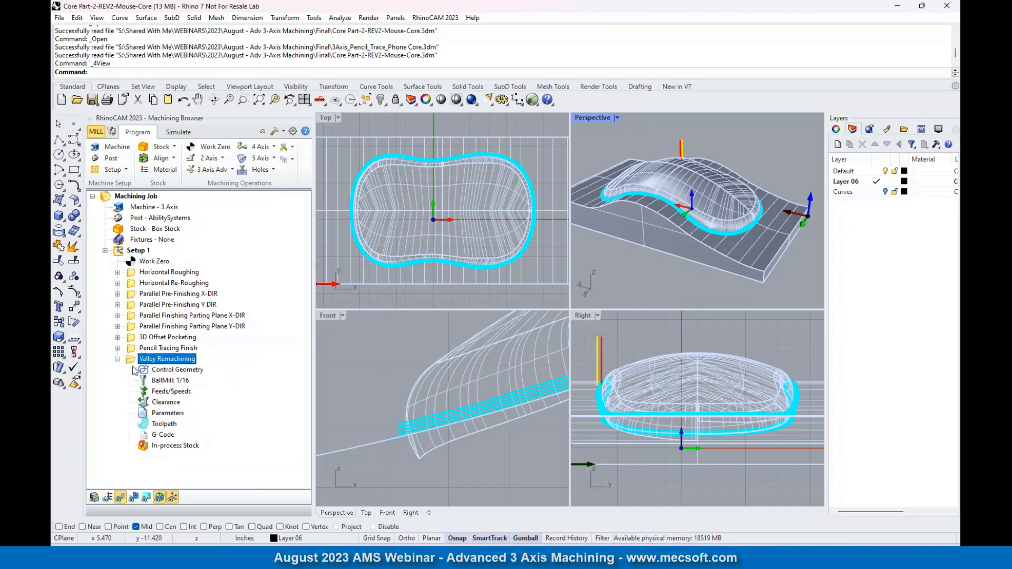
pyautogui.doubleClick(132, 363)
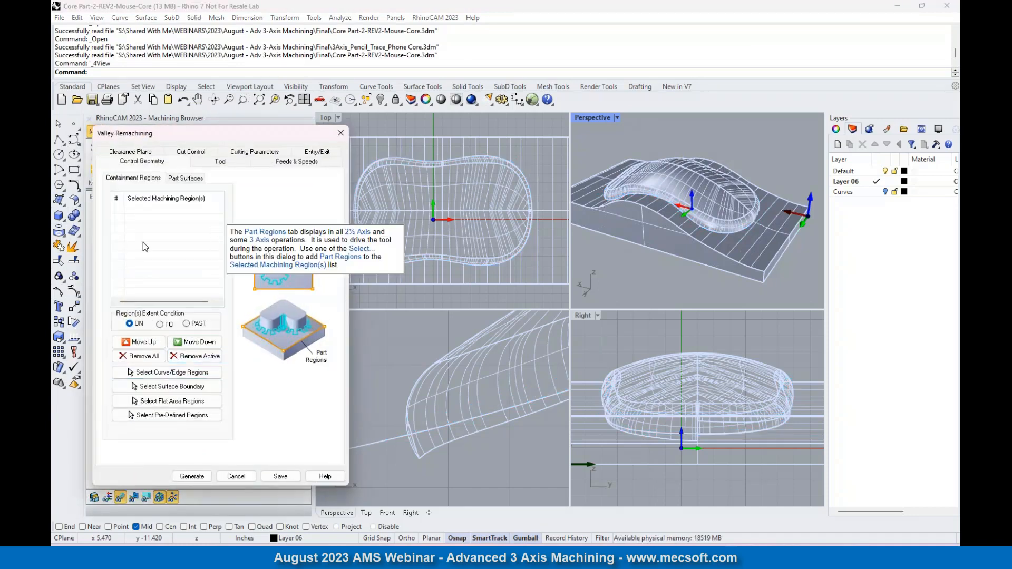
pyautogui.click(231, 163)
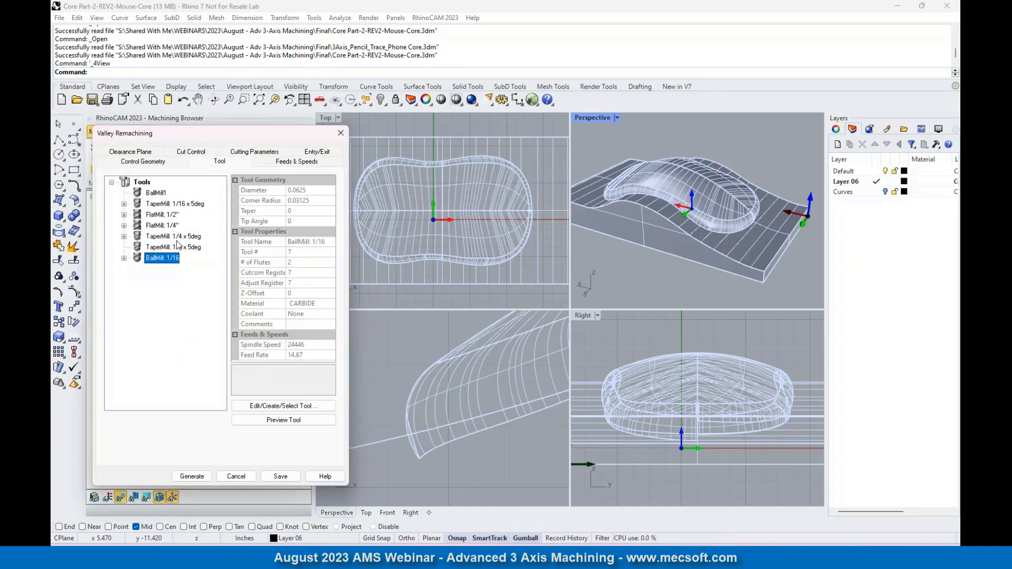
pyautogui.click(184, 205)
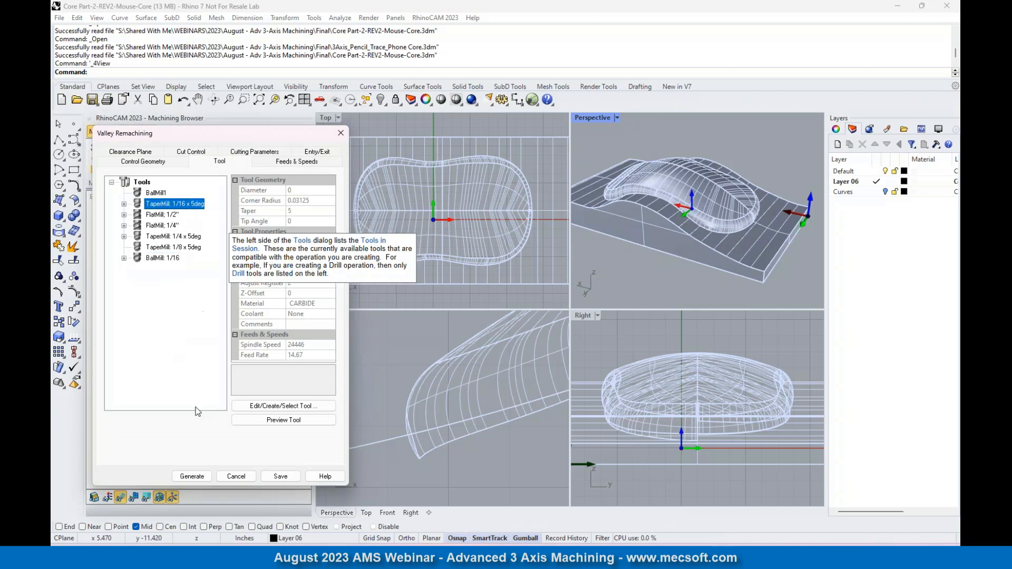
pyautogui.click(194, 477)
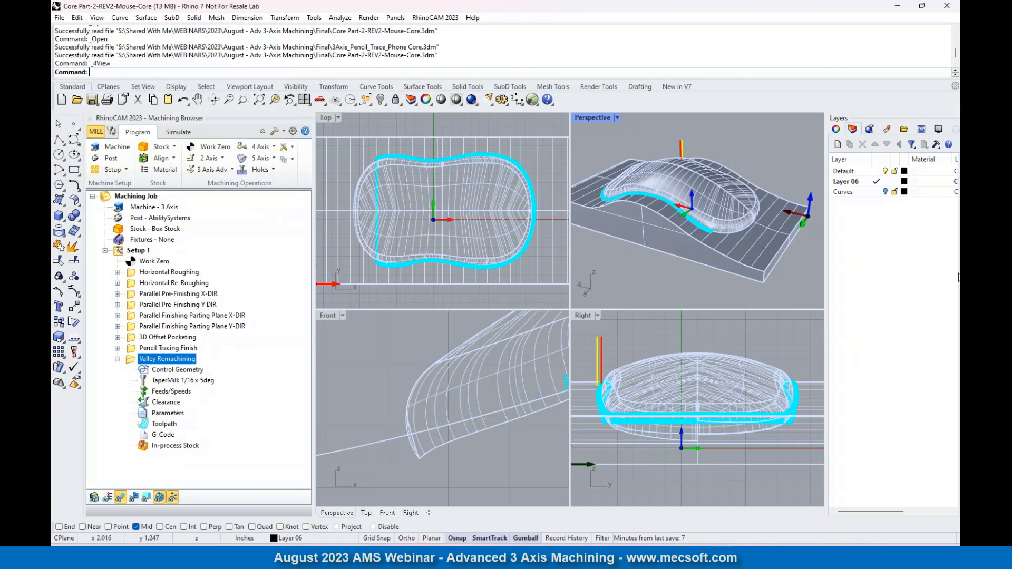
# Tighten Valley Remachining's Intol and Outol to 0.0001, regenerate the toolpath, and collapse the operation's entries.
pyautogui.moveTo(780, 262); pyautogui.dragTo(715, 259, button='right')
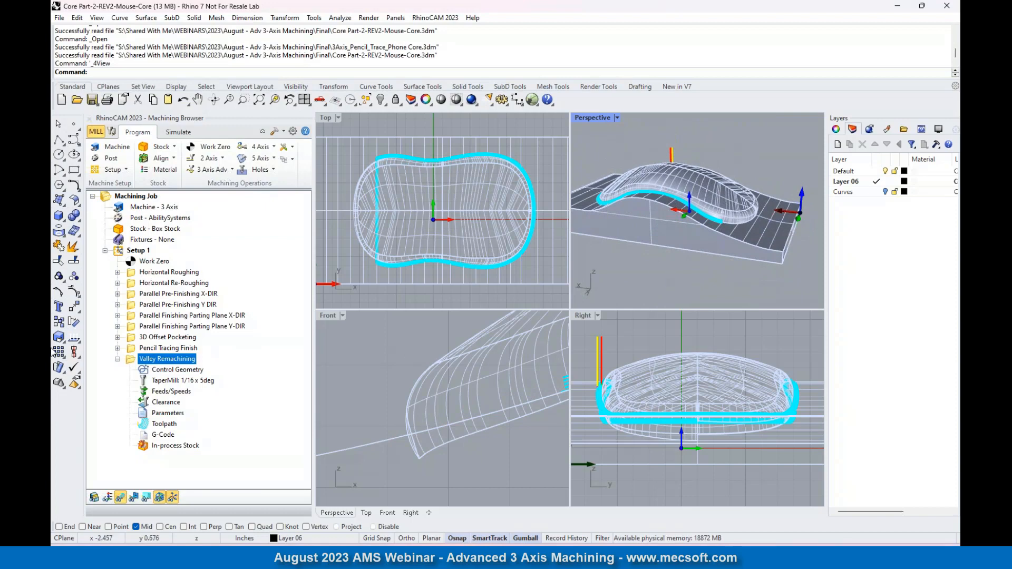
pyautogui.doubleClick(132, 362)
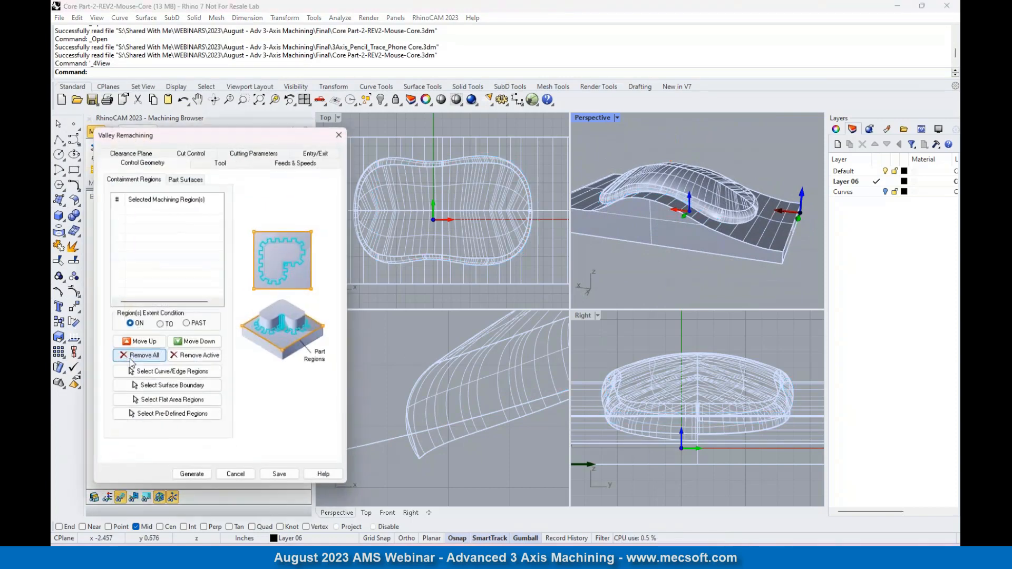
pyautogui.click(200, 152)
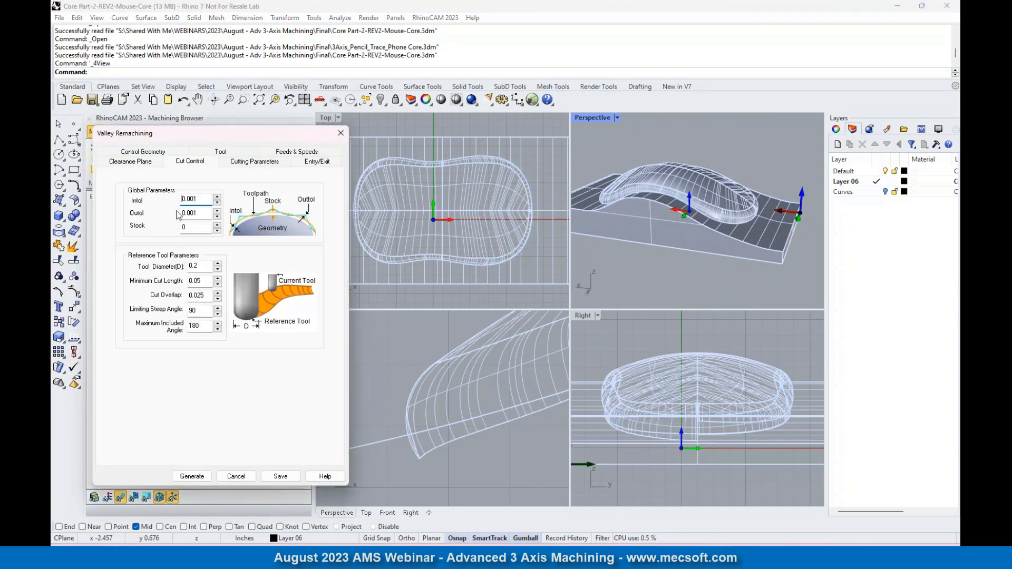
pyautogui.moveTo(195, 200)
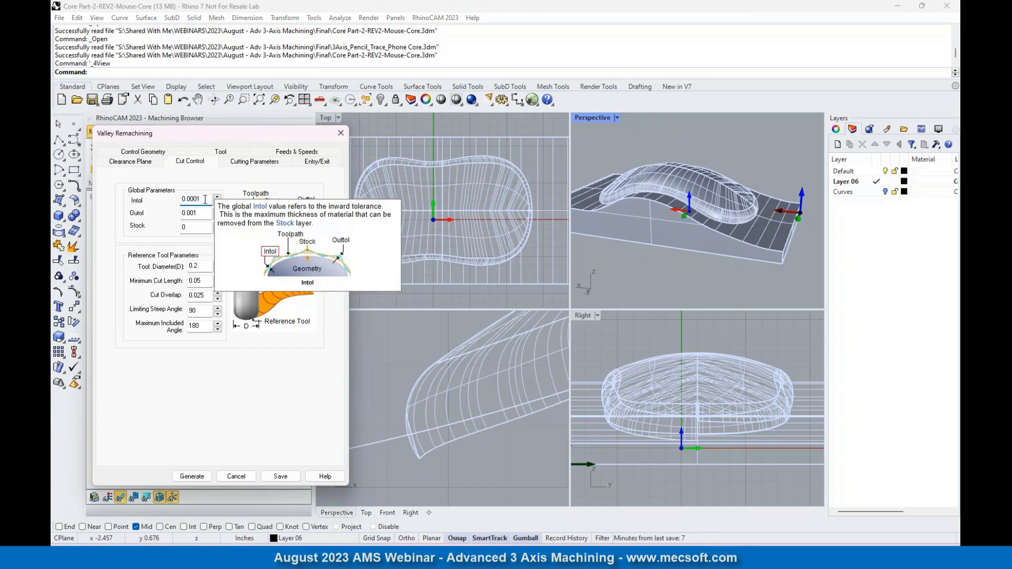
pyautogui.click(199, 212)
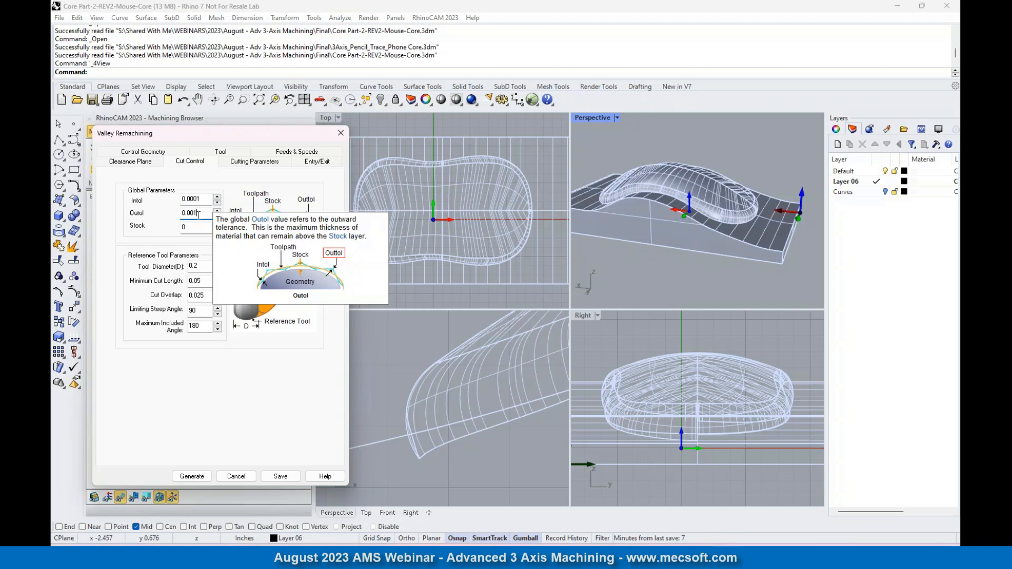
pyautogui.press('BackSpace')
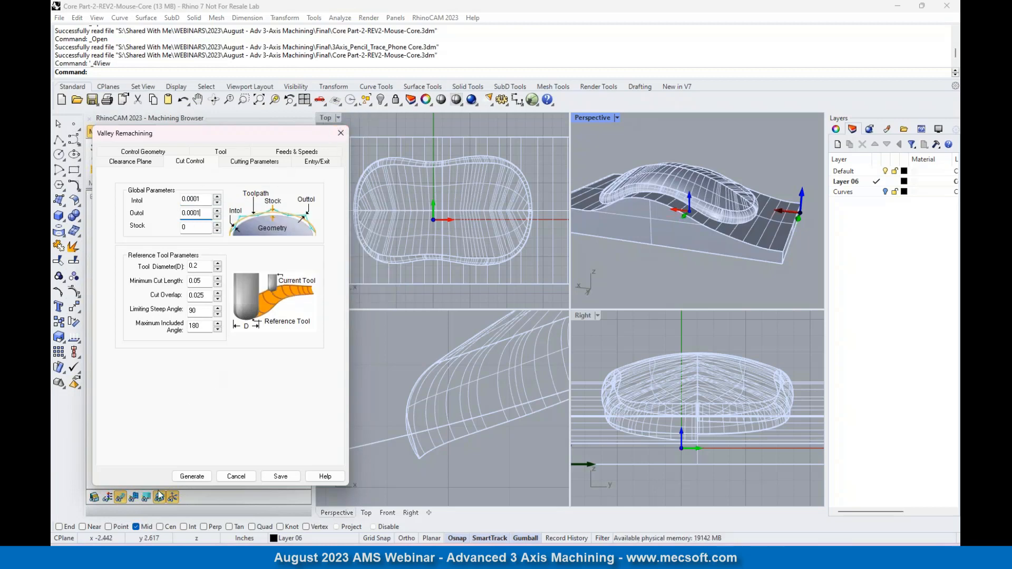
pyautogui.click(199, 477)
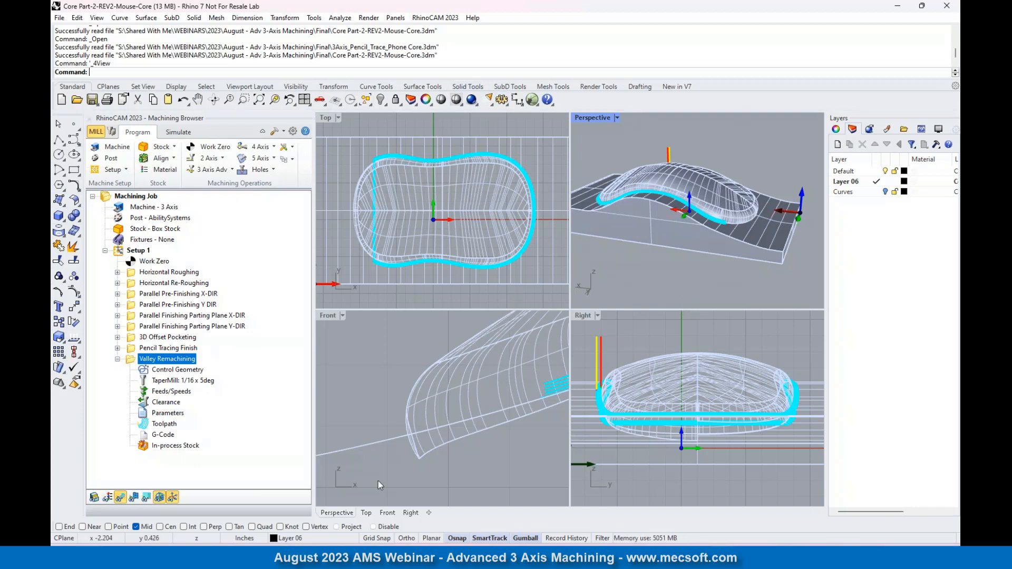
pyautogui.click(117, 359)
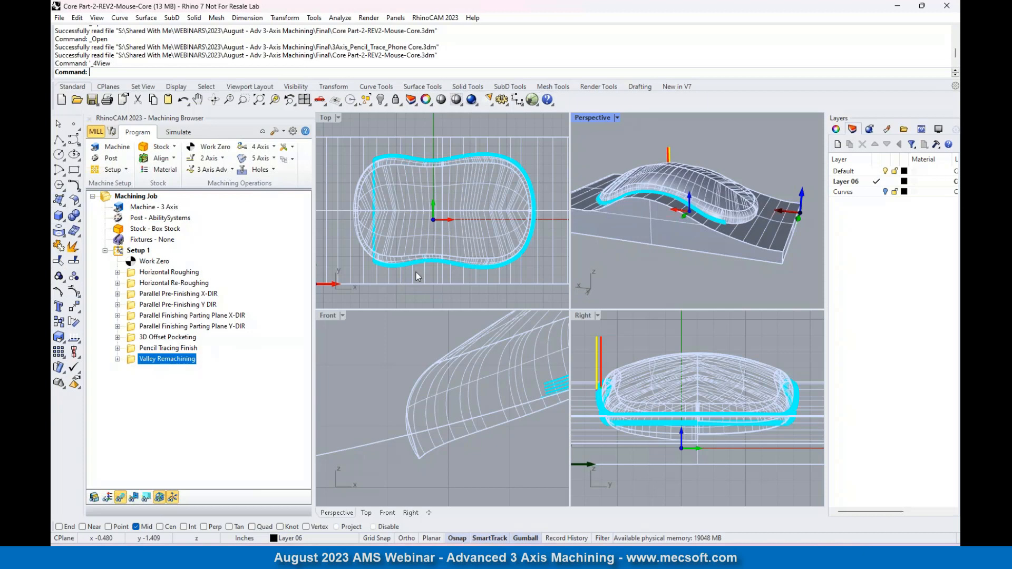
# Display the Pencil Tracing Finish toolpath, and examine the Horizontal Roughing toolpath in a maximized Perspective view.
pyautogui.click(140, 350)
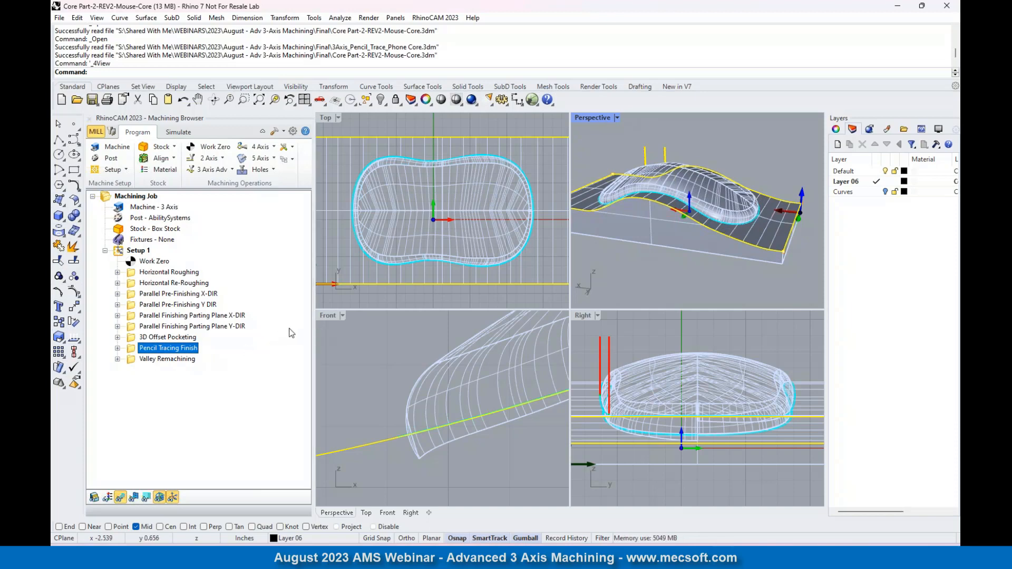
pyautogui.click(134, 274)
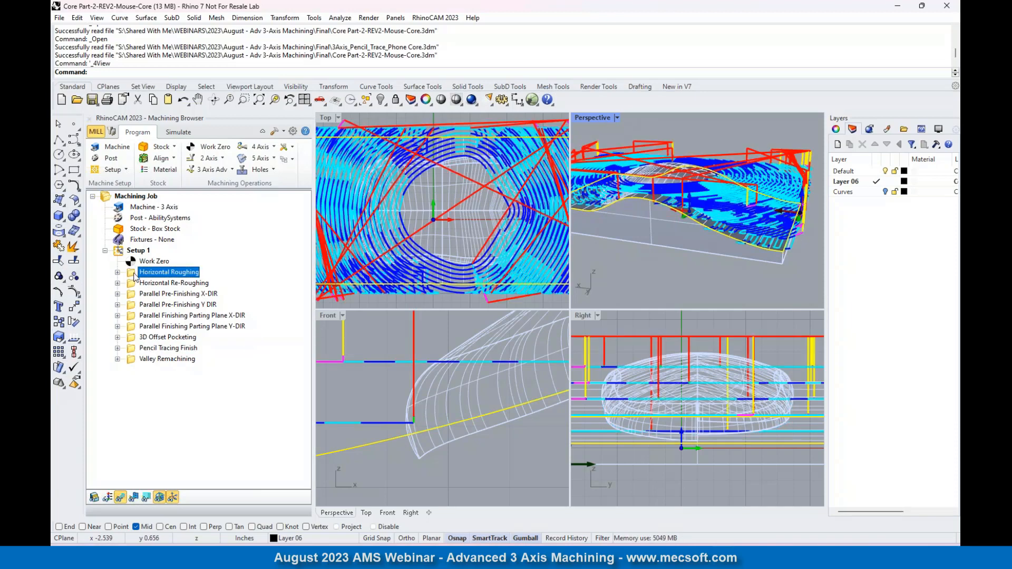
pyautogui.doubleClick(598, 118)
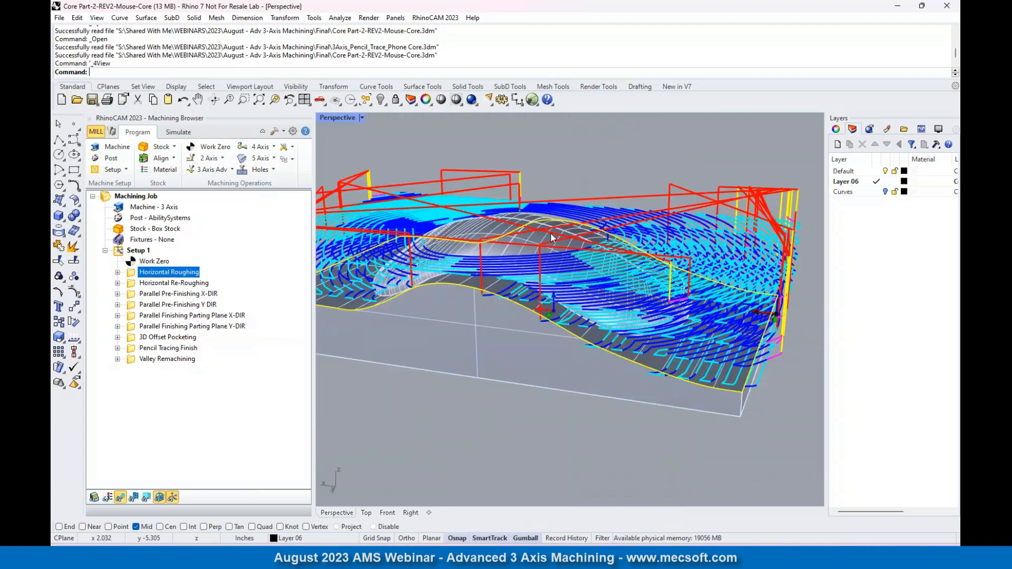
pyautogui.scroll(-4, 550, 233)
pyautogui.moveTo(529, 260); pyautogui.dragTo(611, 262, button='right')
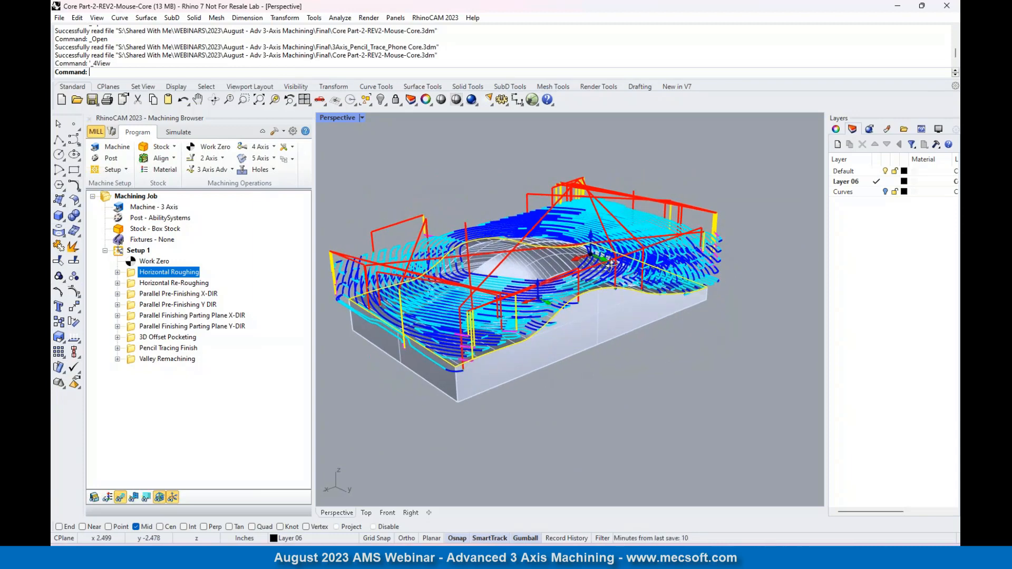
pyautogui.moveTo(612, 263); pyautogui.dragTo(613, 285, button='right')
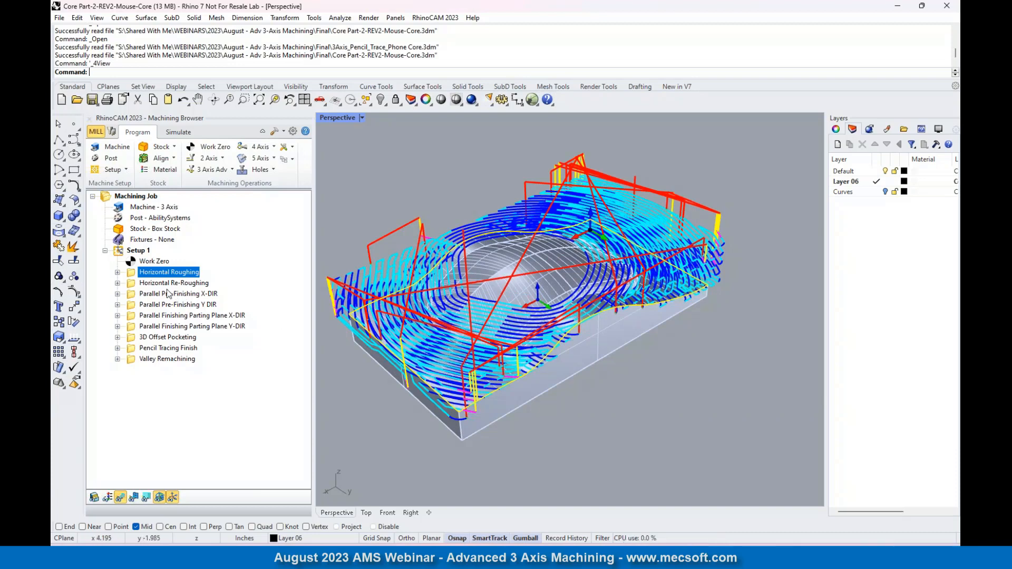
# Set Horizontal Roughing's cavity/pocket cut pattern to High Speed and regenerate the toolpath.
pyautogui.doubleClick(134, 275)
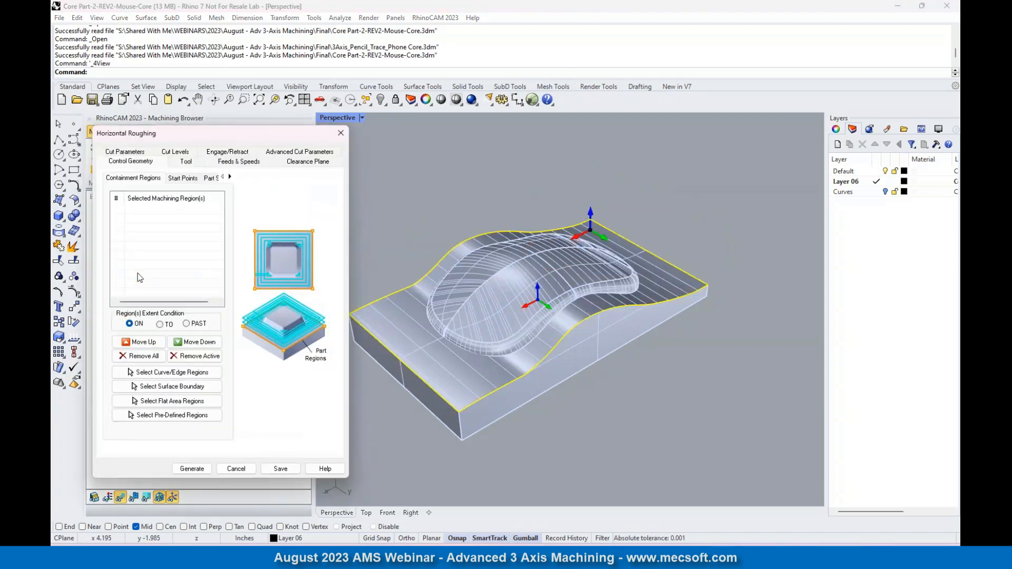
pyautogui.click(120, 154)
pyautogui.moveTo(118, 281)
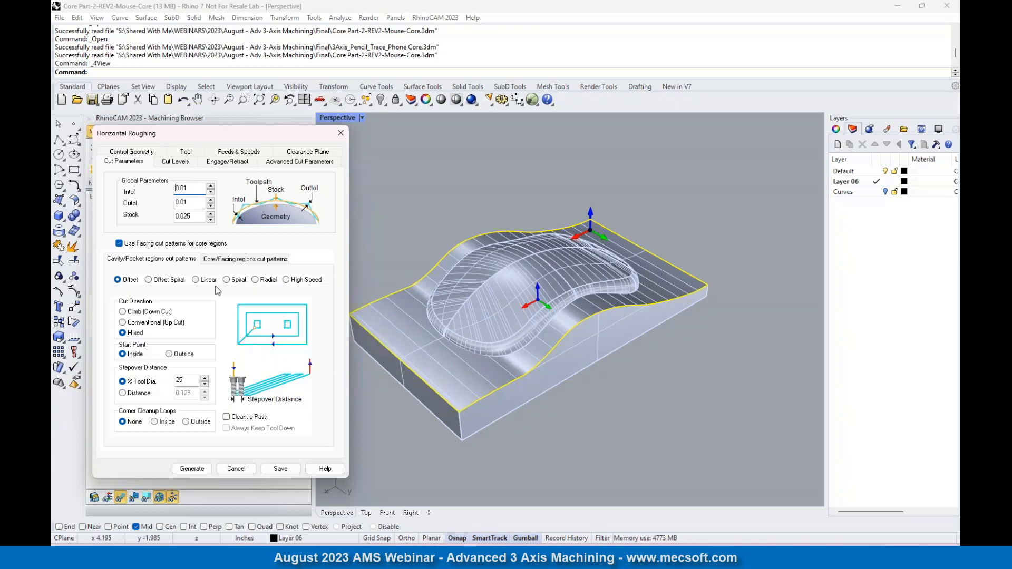
pyautogui.moveTo(211, 289)
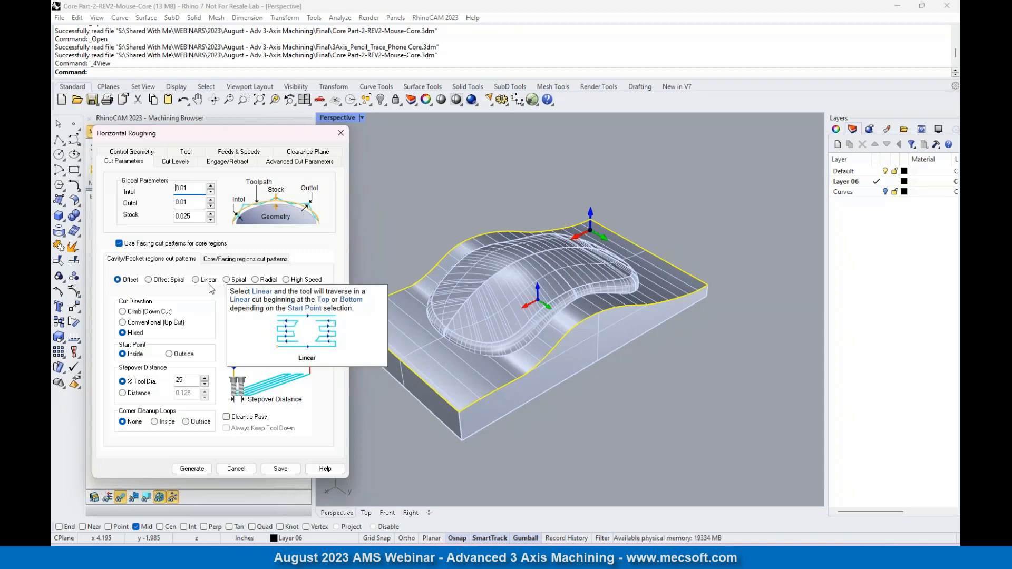
pyautogui.click(286, 280)
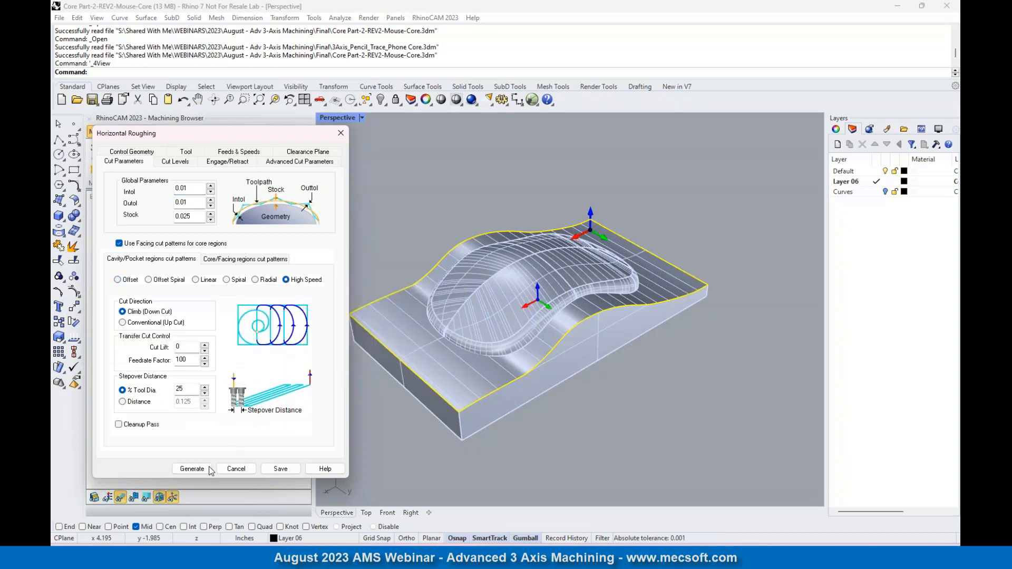
pyautogui.click(192, 468)
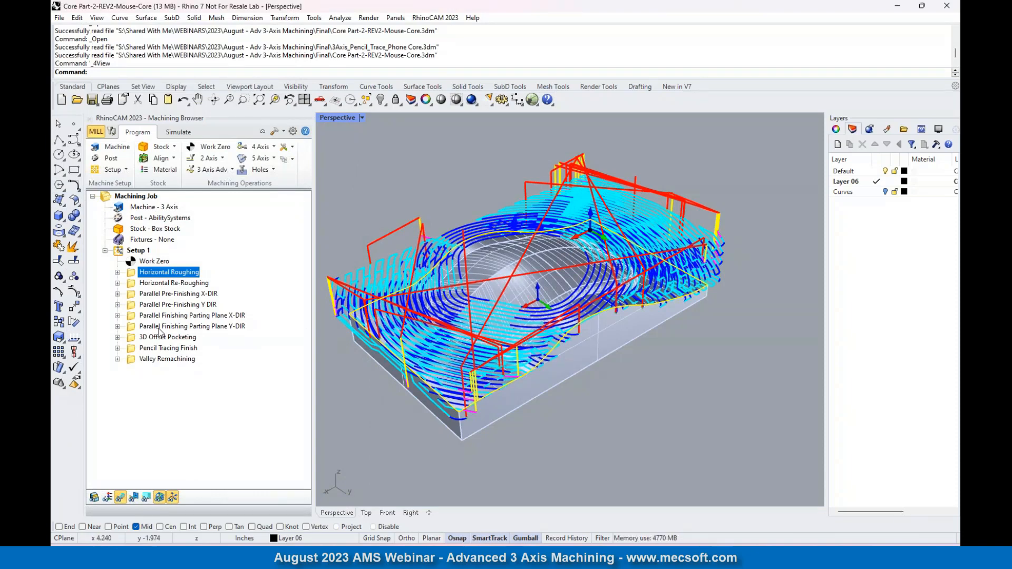
# Return Horizontal Roughing's cavity/pocket cut pattern to Offset, check the core/facing cut pattern settings, and regenerate the toolpath.
pyautogui.doubleClick(136, 273)
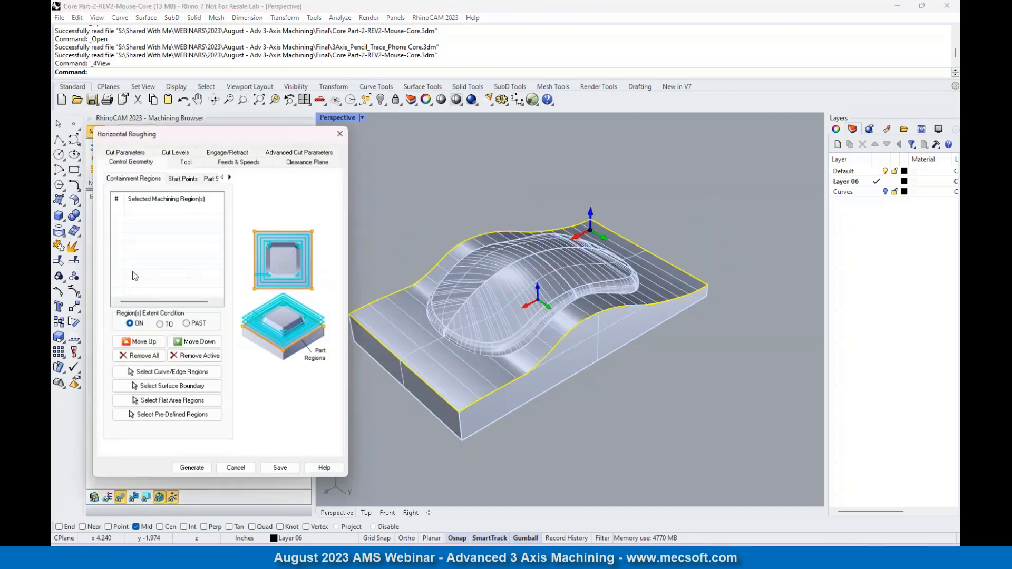
pyautogui.click(129, 153)
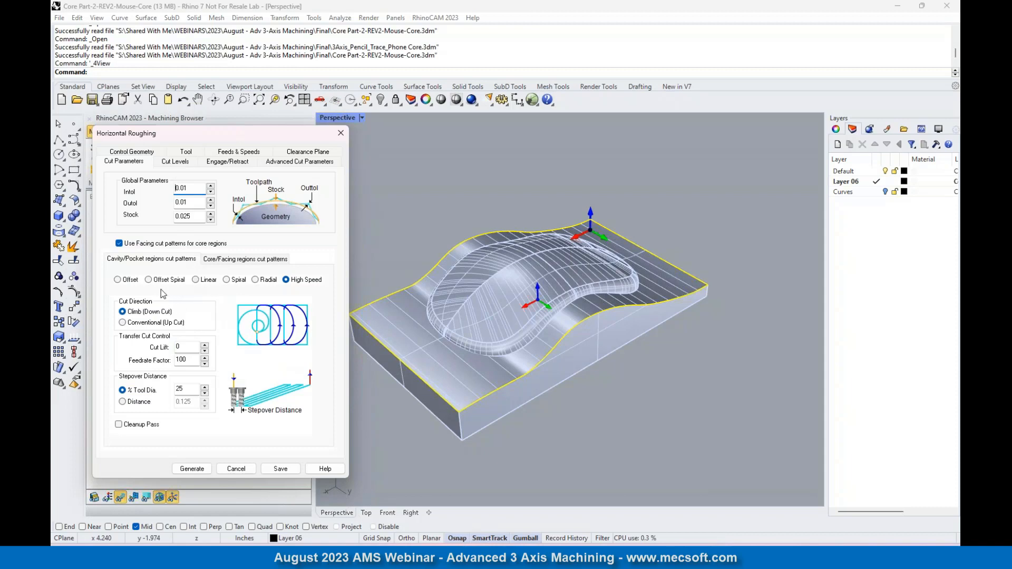
pyautogui.click(118, 280)
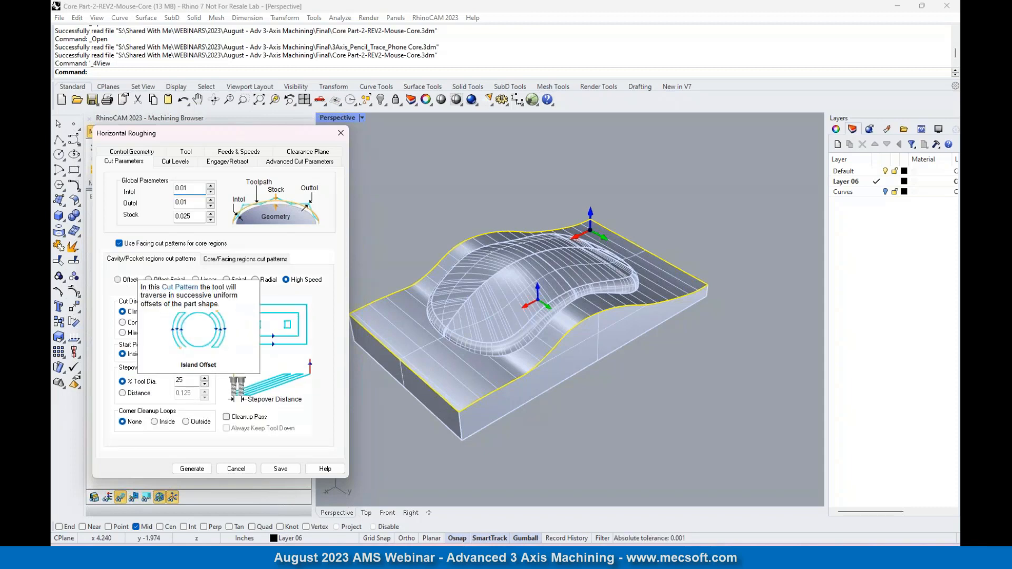
pyautogui.click(235, 261)
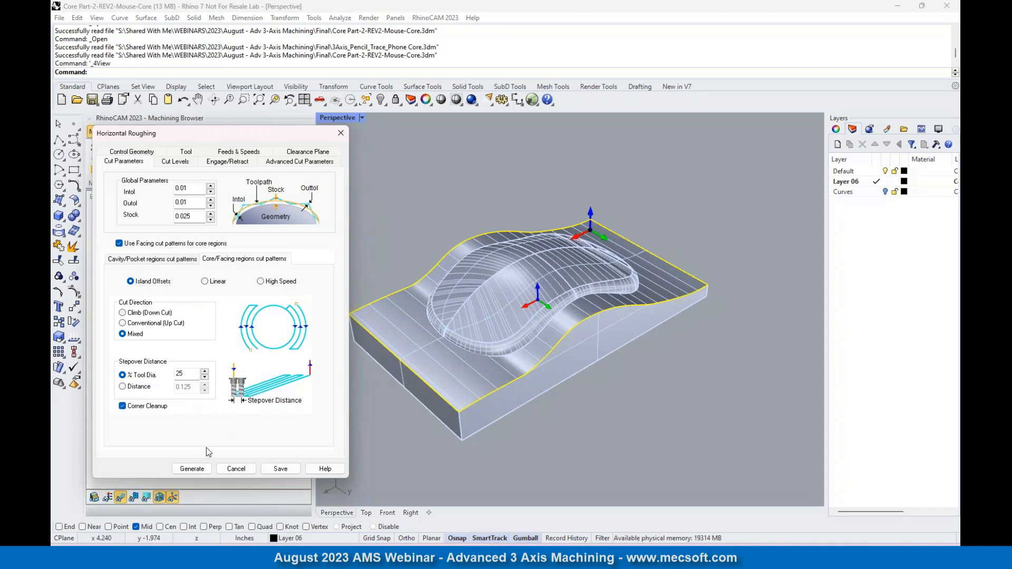
pyautogui.click(192, 468)
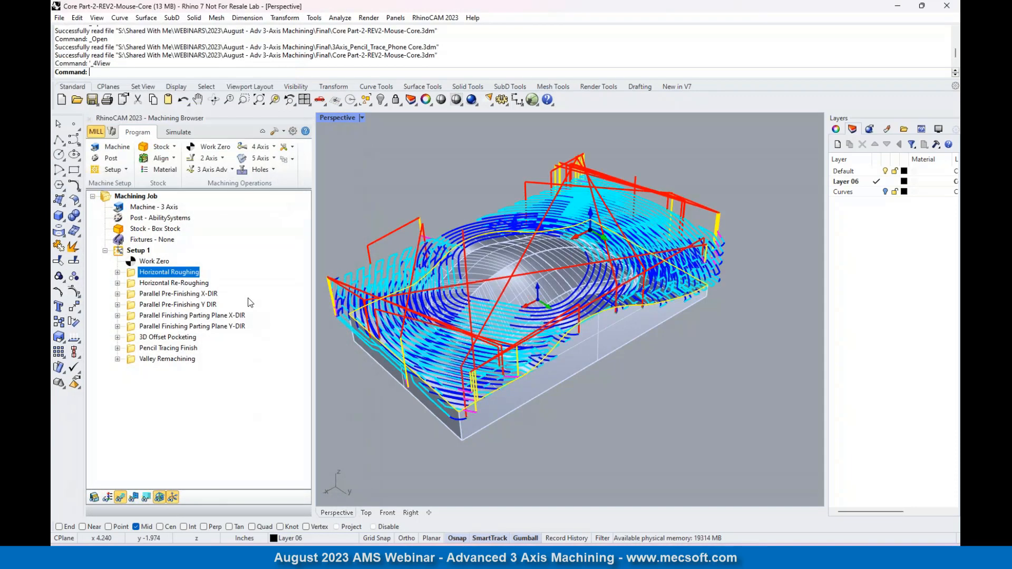
# Set Horizontal Roughing's core/facing cut pattern to Linear and regenerate the toolpath.
pyautogui.doubleClick(130, 273)
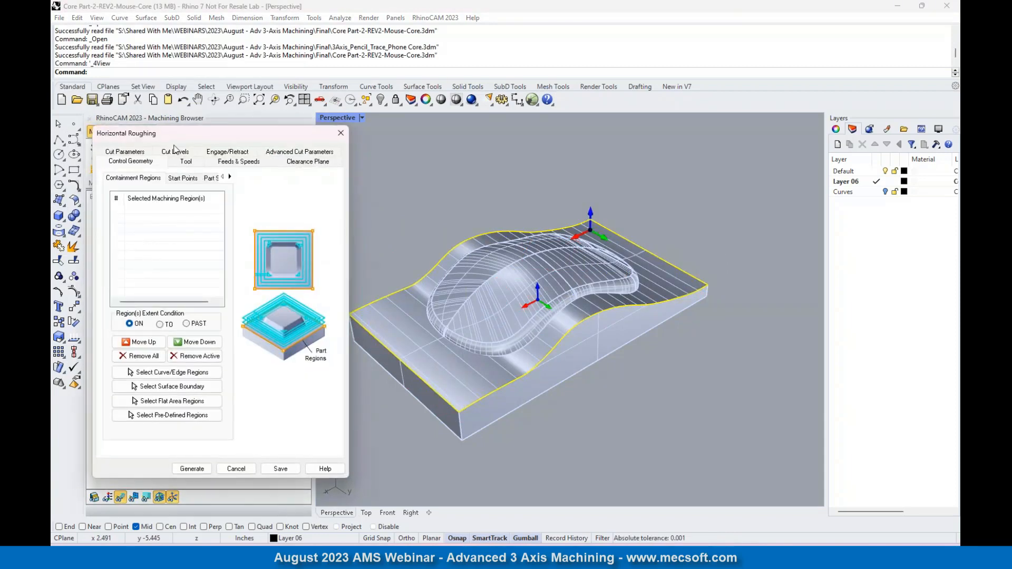
pyautogui.click(127, 153)
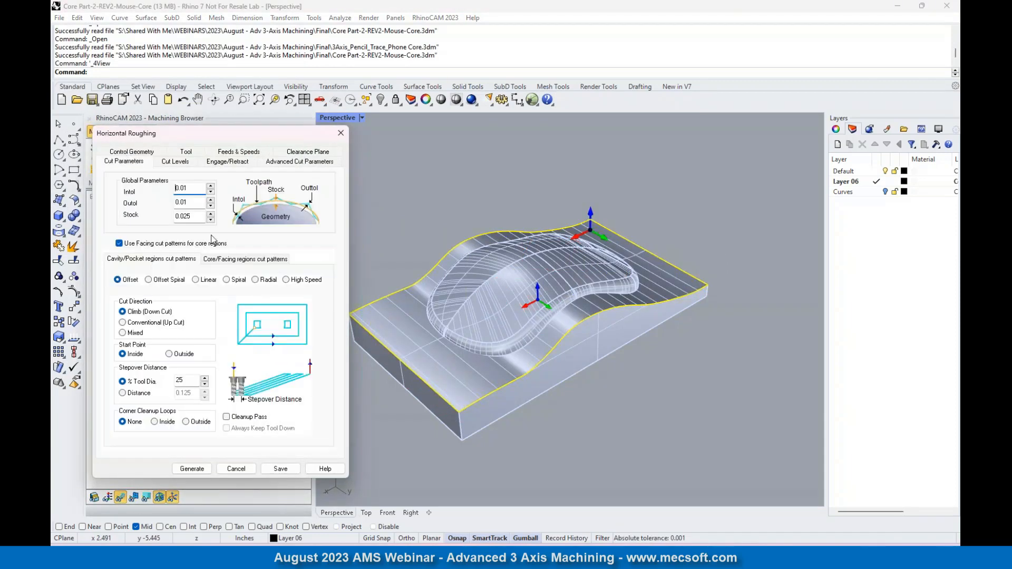
pyautogui.click(222, 264)
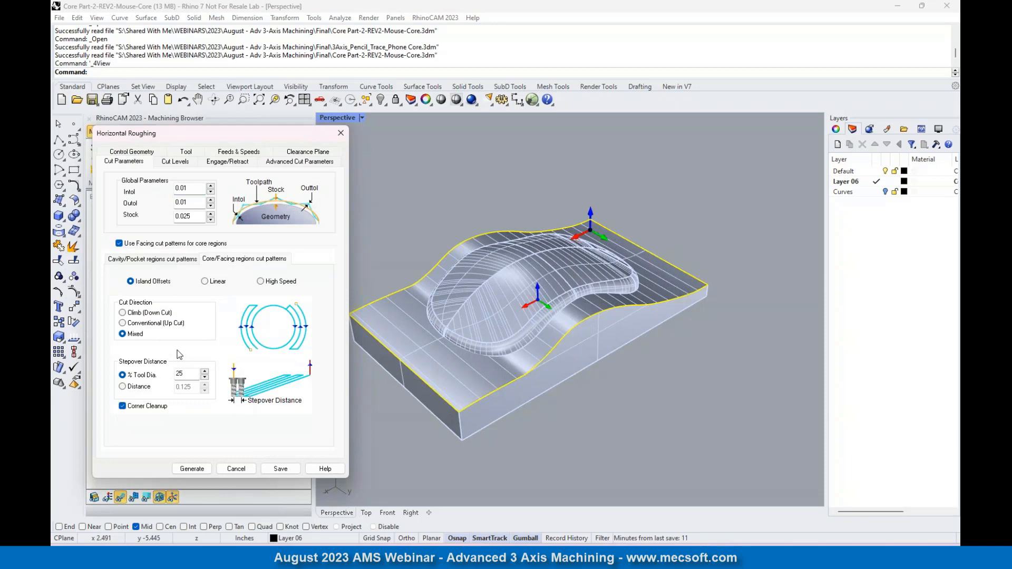
pyautogui.click(204, 281)
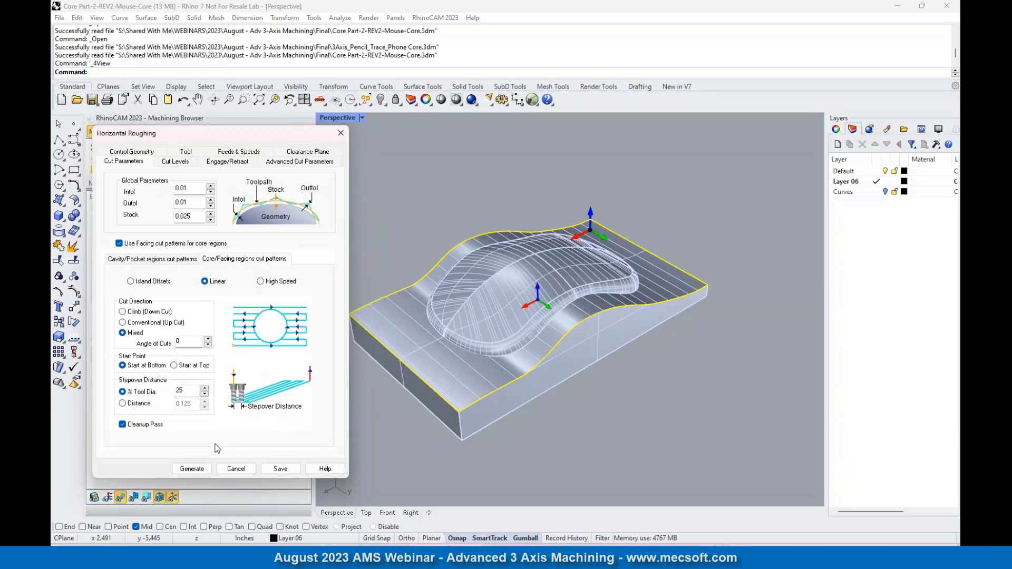
pyautogui.click(196, 470)
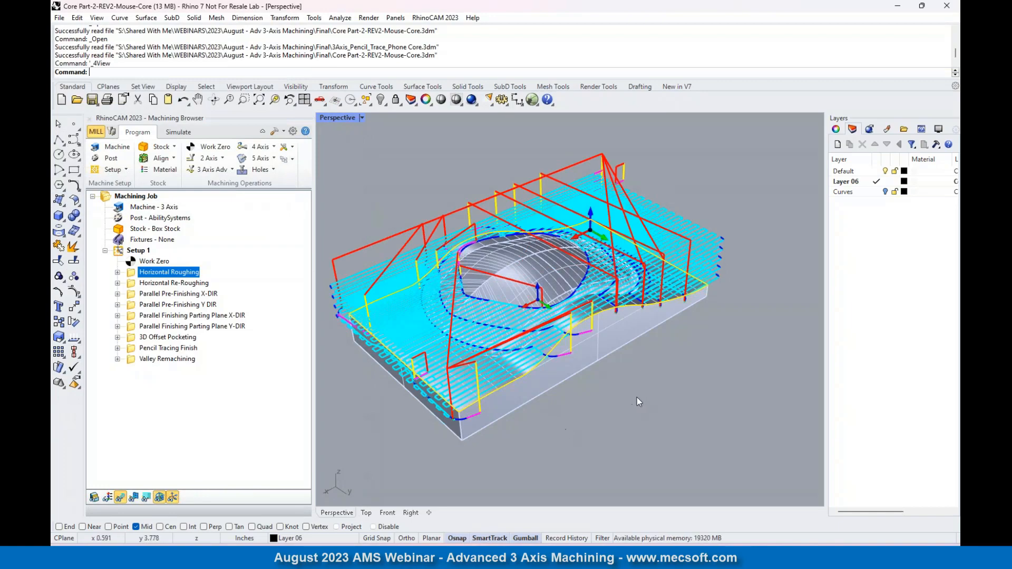
# Examine the linear roughing passes on the mouse core one Z level at a time, from level 1 through level 8.
pyautogui.moveTo(635, 367); pyautogui.dragTo(651, 349, button='right')
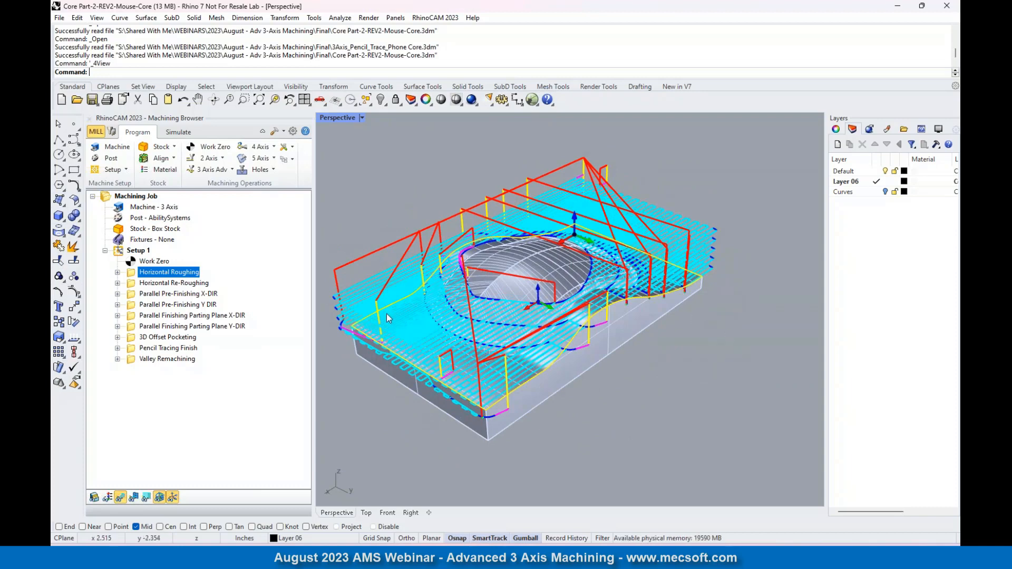
pyautogui.scroll(2, 387, 315)
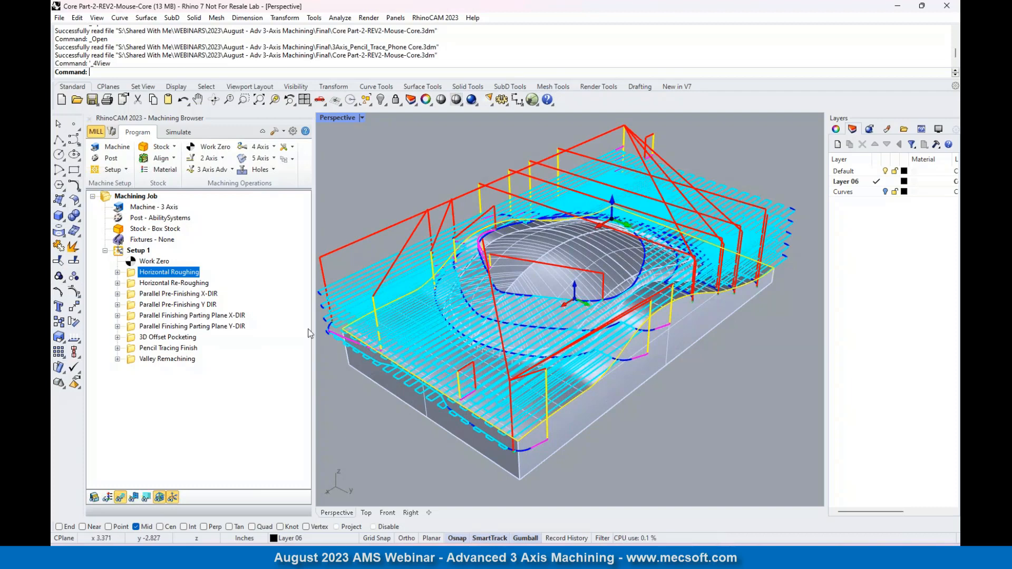
pyautogui.click(145, 501)
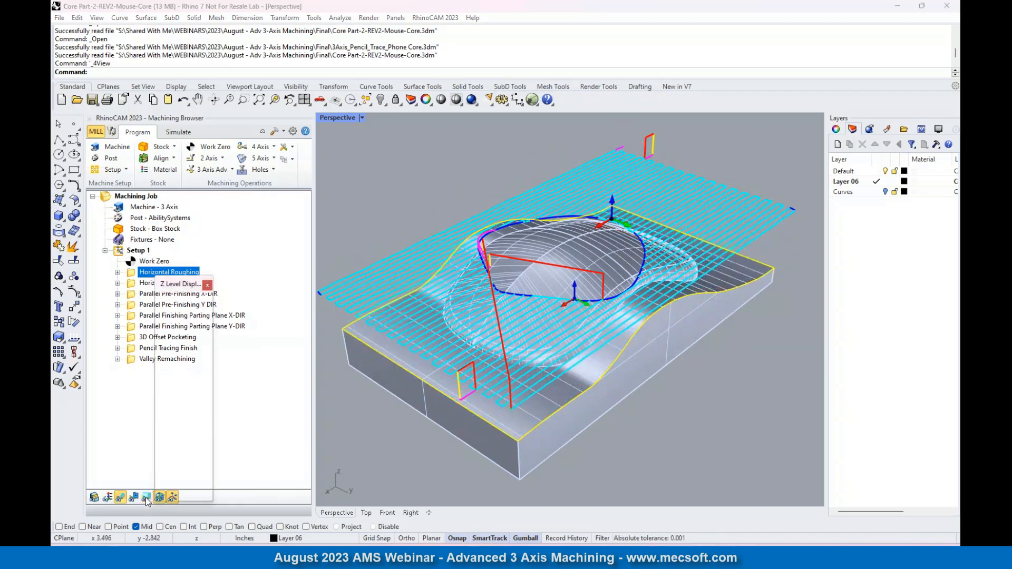
pyautogui.click(192, 321)
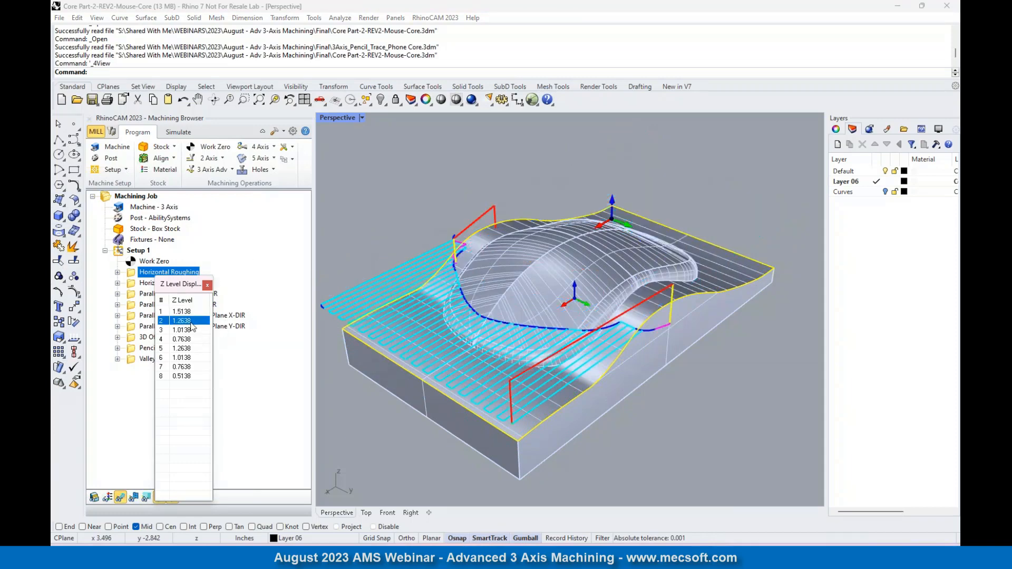
pyautogui.click(188, 330)
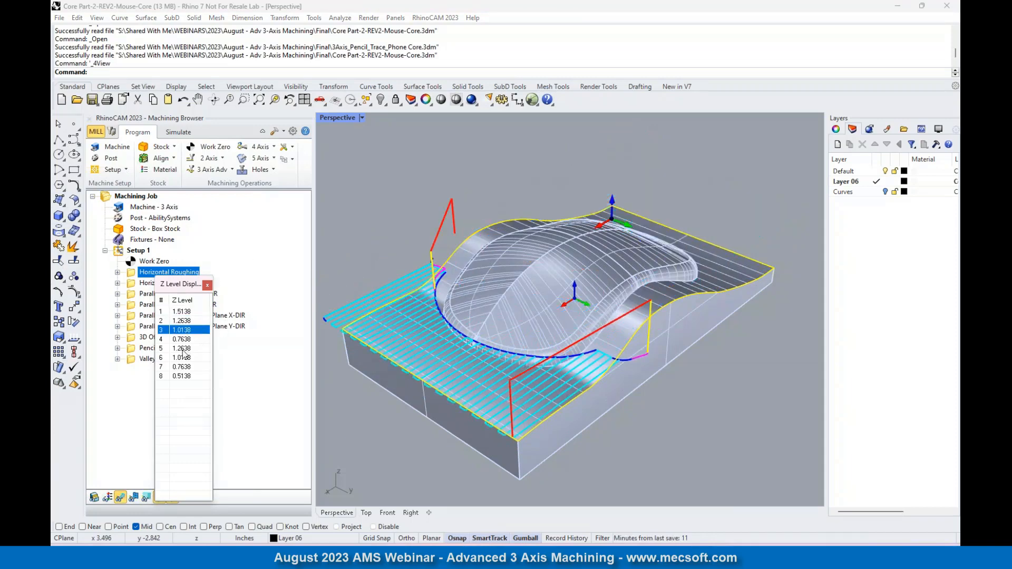
pyautogui.click(192, 340)
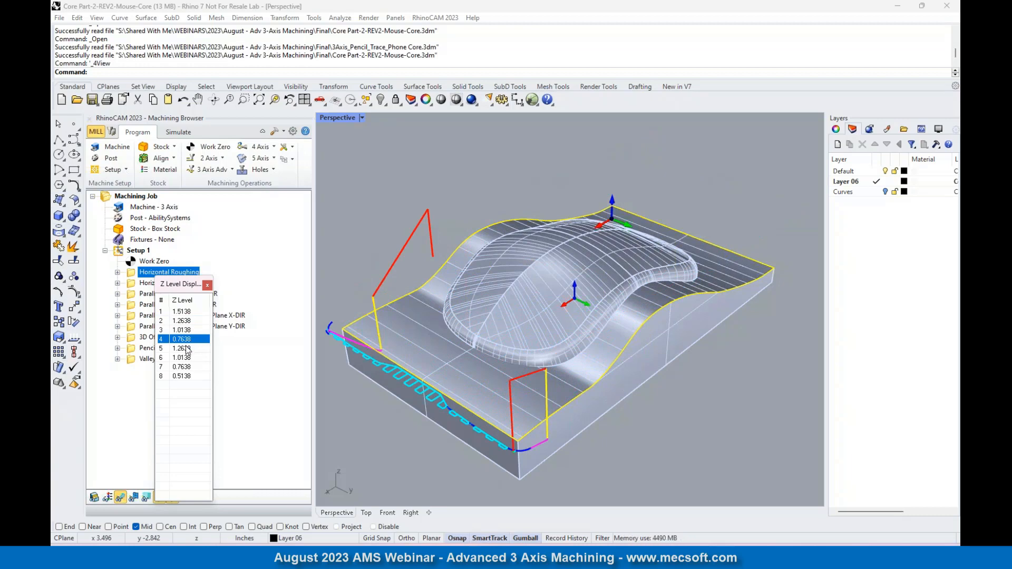
pyautogui.click(187, 350)
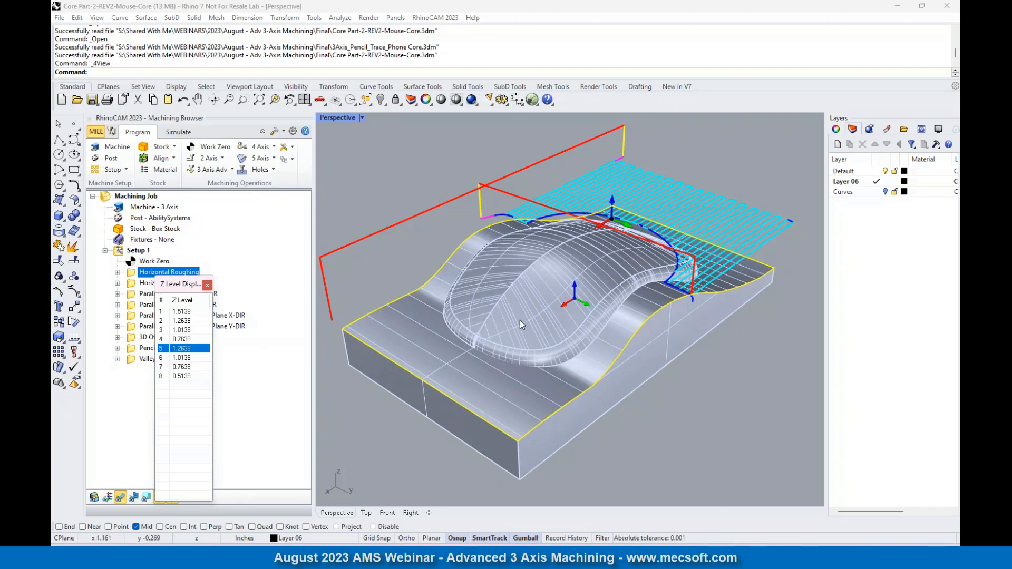
pyautogui.click(184, 358)
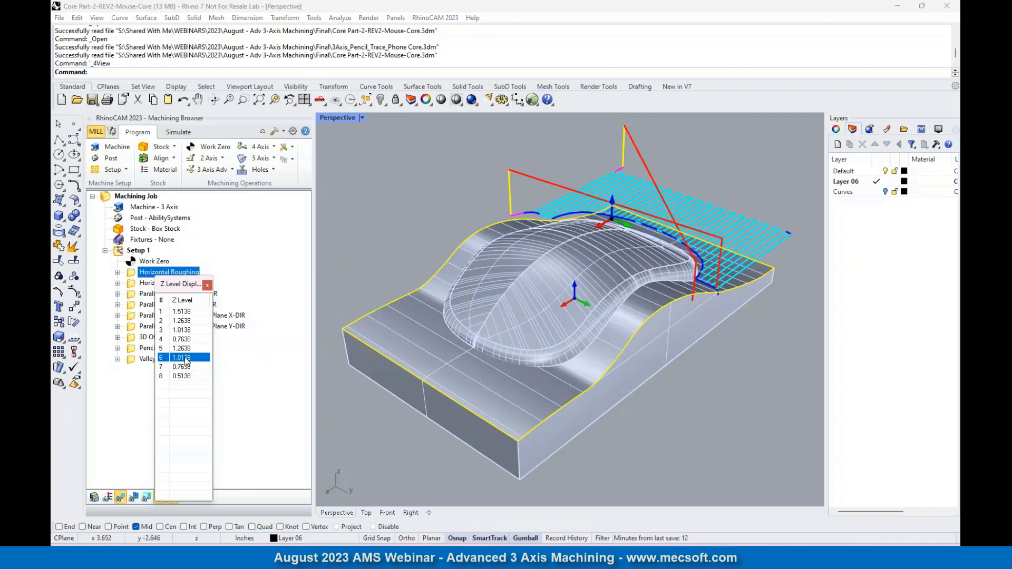
pyautogui.click(188, 368)
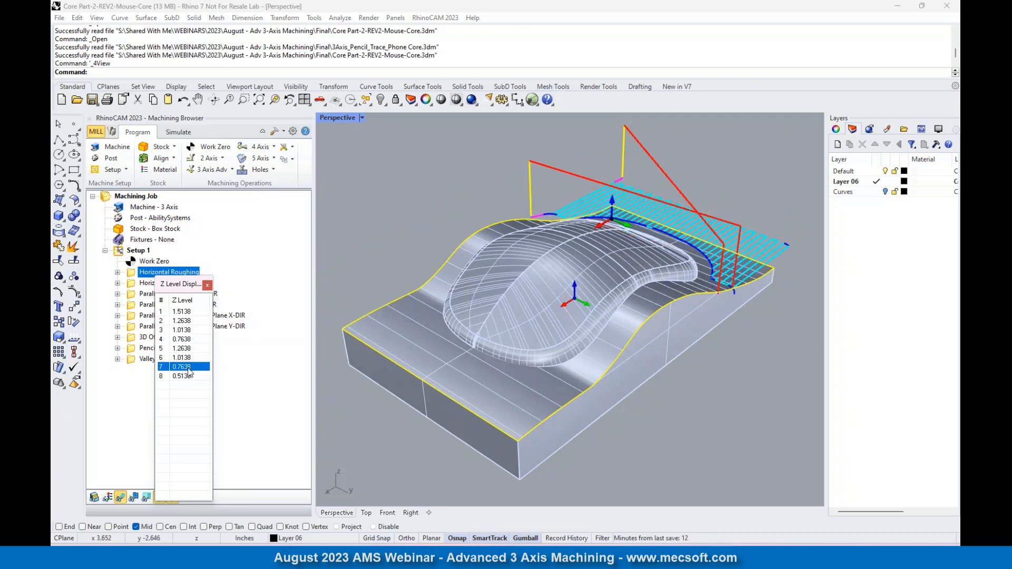
pyautogui.click(188, 377)
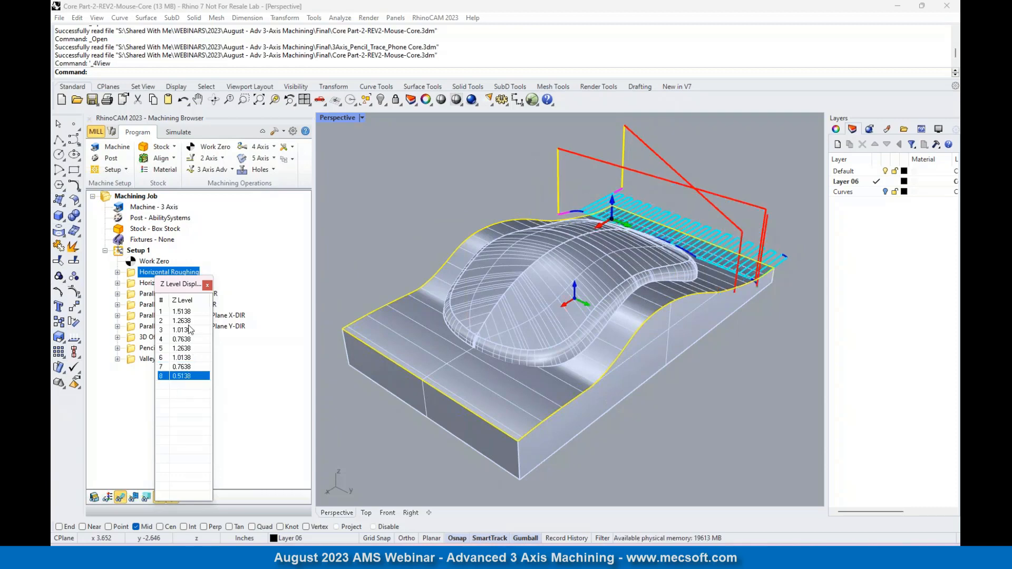
# Review Z levels 1 through 5 again to follow the cutting order, and close the Z level display.
pyautogui.click(186, 312)
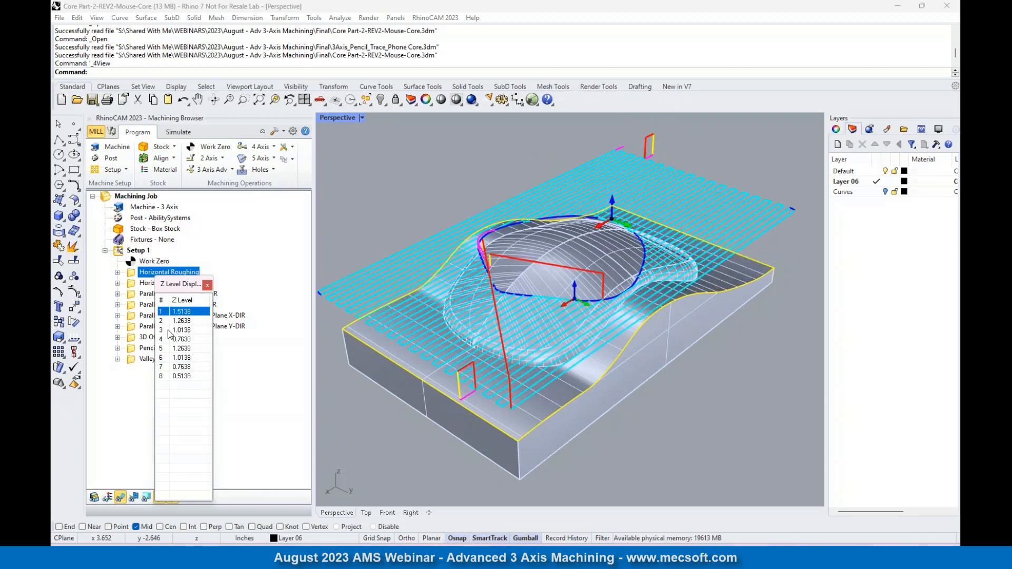
pyautogui.click(184, 321)
pyautogui.click(188, 330)
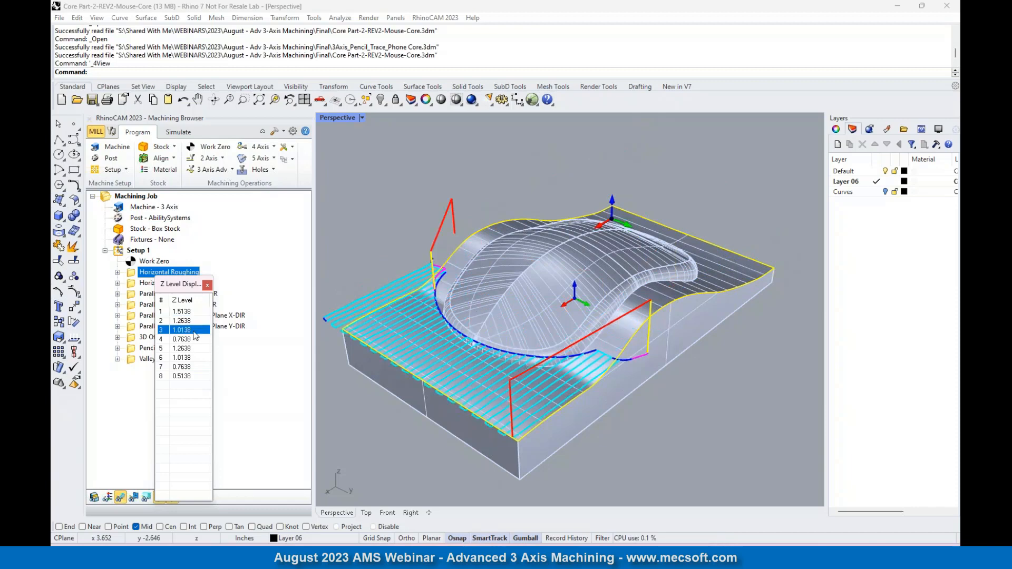
pyautogui.click(191, 340)
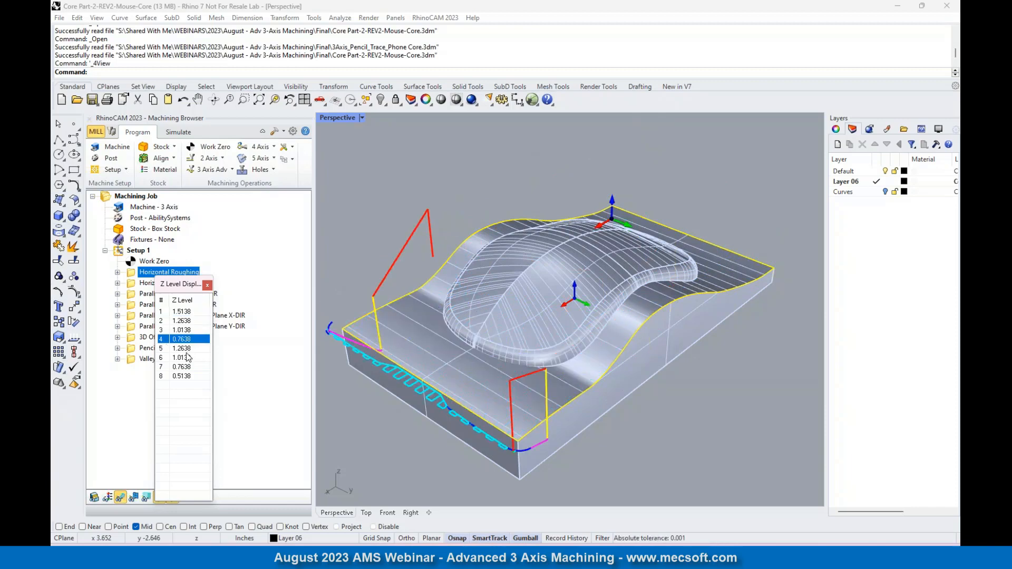
pyautogui.click(188, 349)
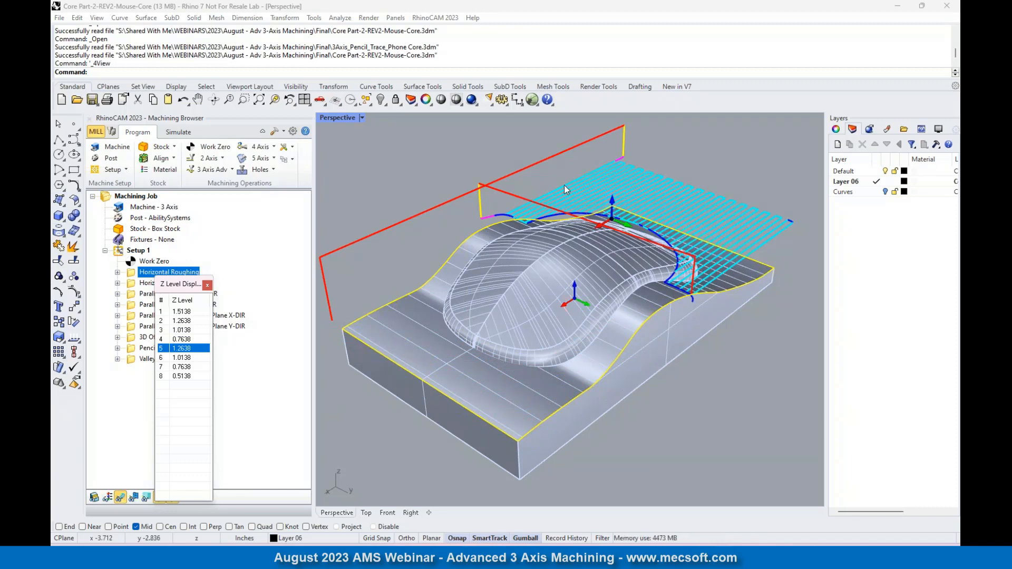
pyautogui.click(409, 176)
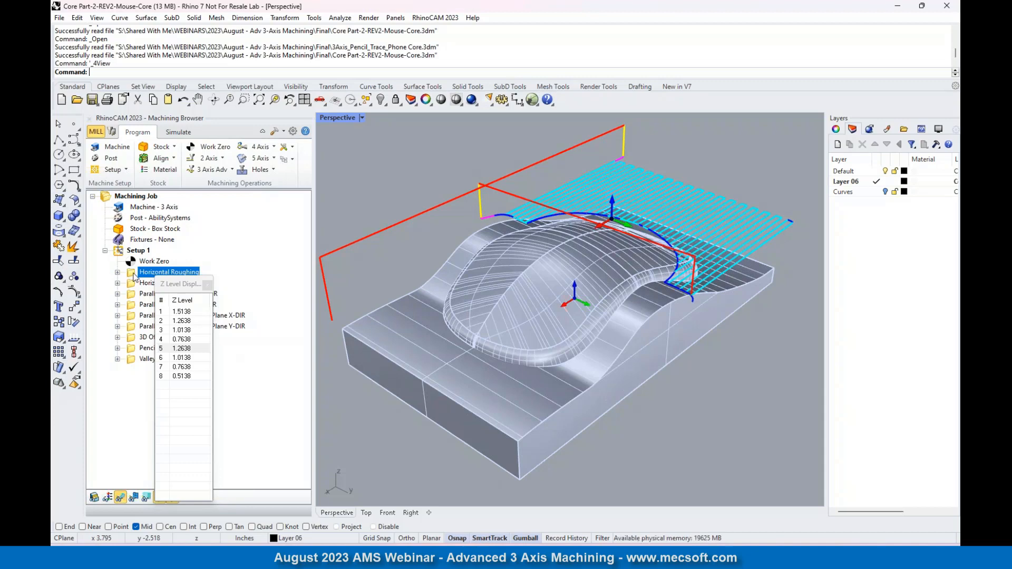
pyautogui.click(206, 286)
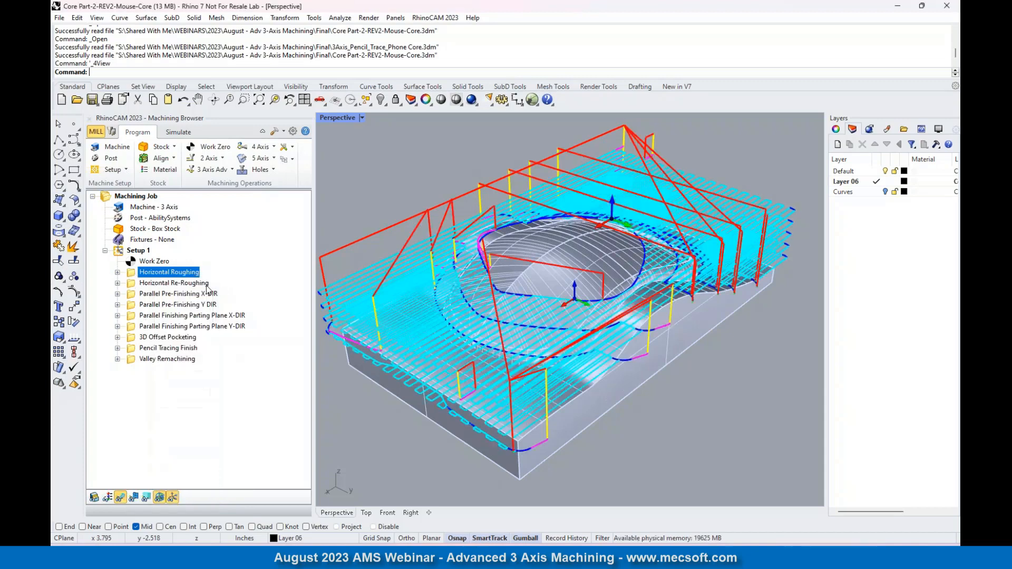